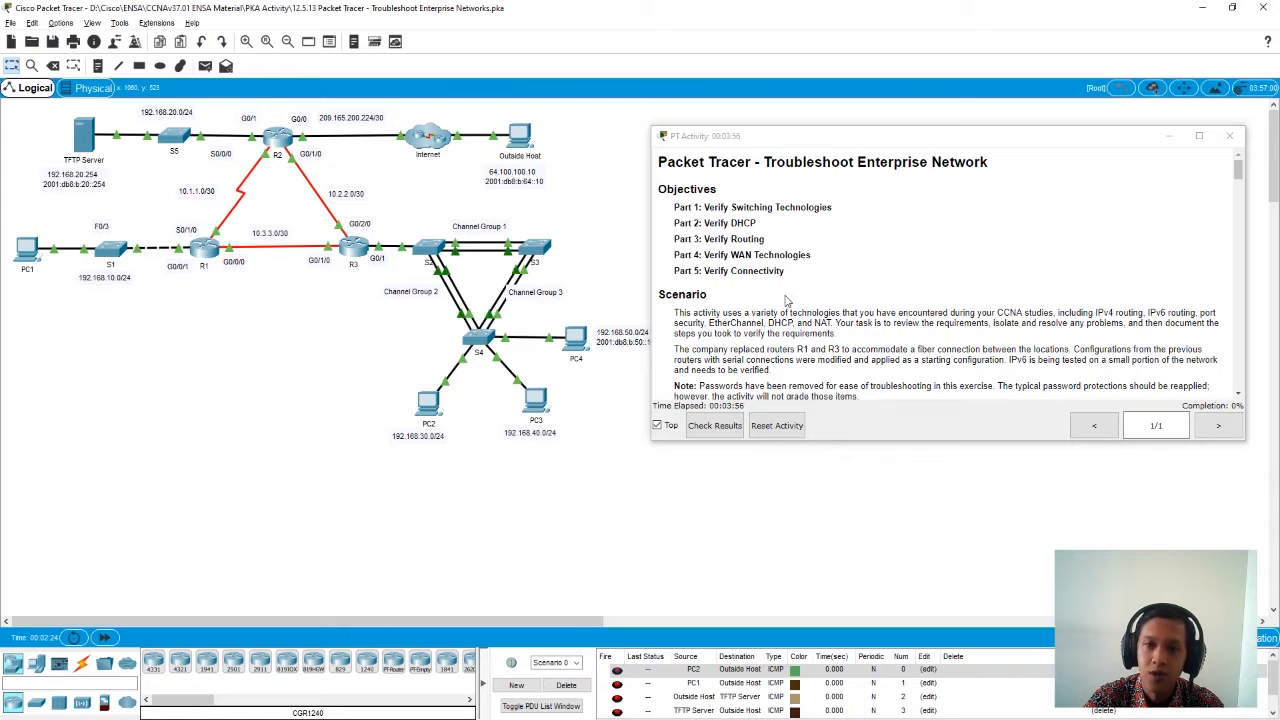
- Read the activity's objectives, scenario and addressing table through to the Part 1: Verify Switching Technologies instructions
{"action": "scroll", "coordinate": [787, 300], "scroll_direction": "down", "scroll_amount": 2}
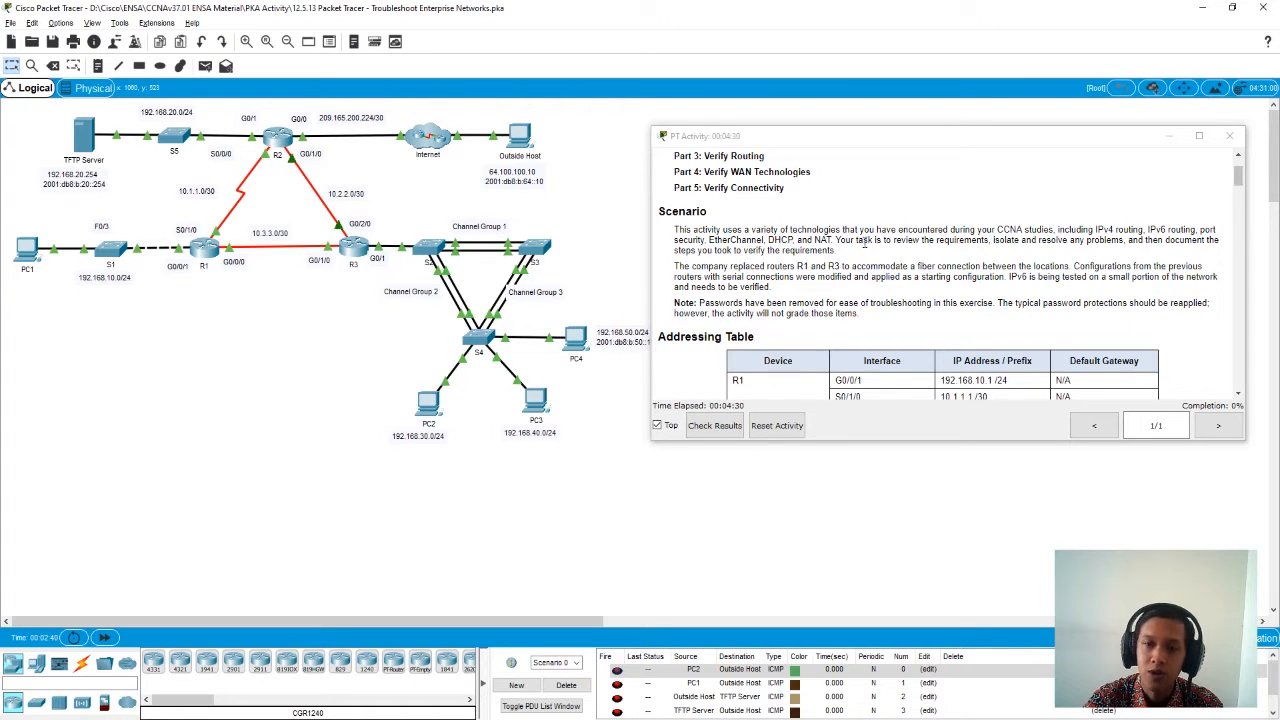
{"action": "scroll", "coordinate": [862, 242], "scroll_direction": "down", "scroll_amount": 1}
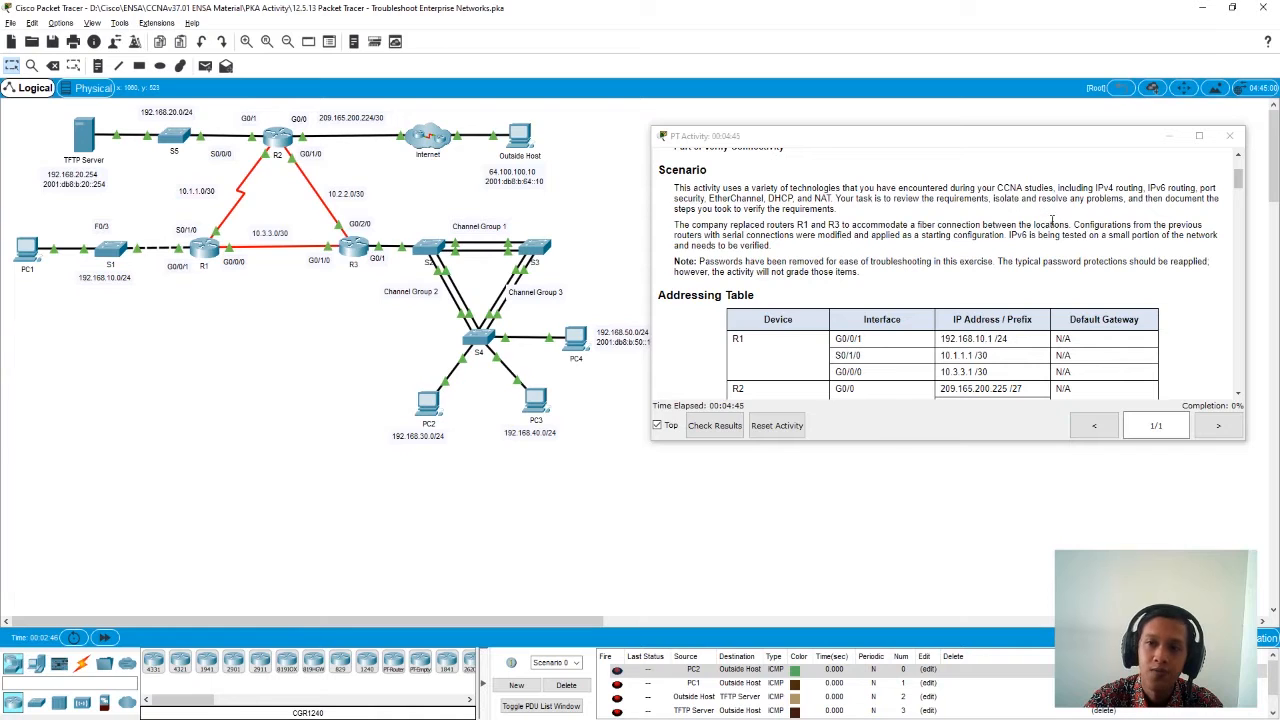
{"action": "scroll", "coordinate": [985, 228], "scroll_direction": "down", "scroll_amount": 3}
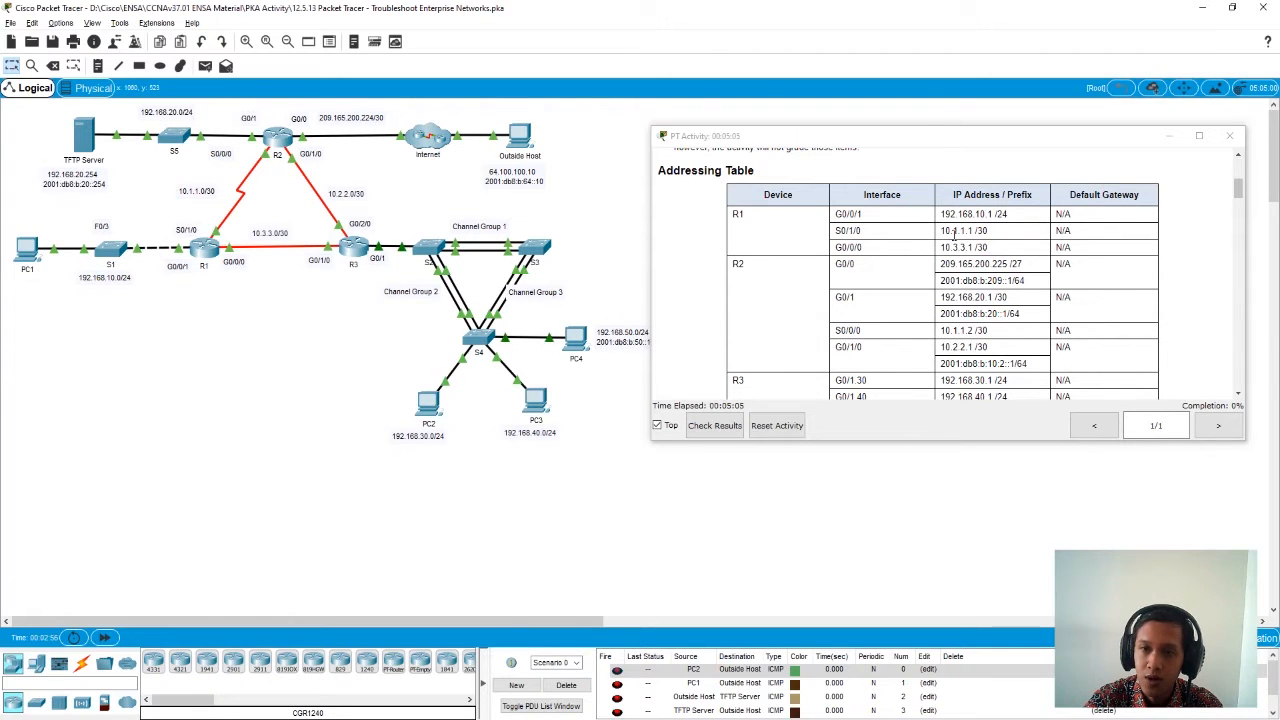
{"action": "scroll", "coordinate": [953, 237], "scroll_direction": "down", "scroll_amount": 1}
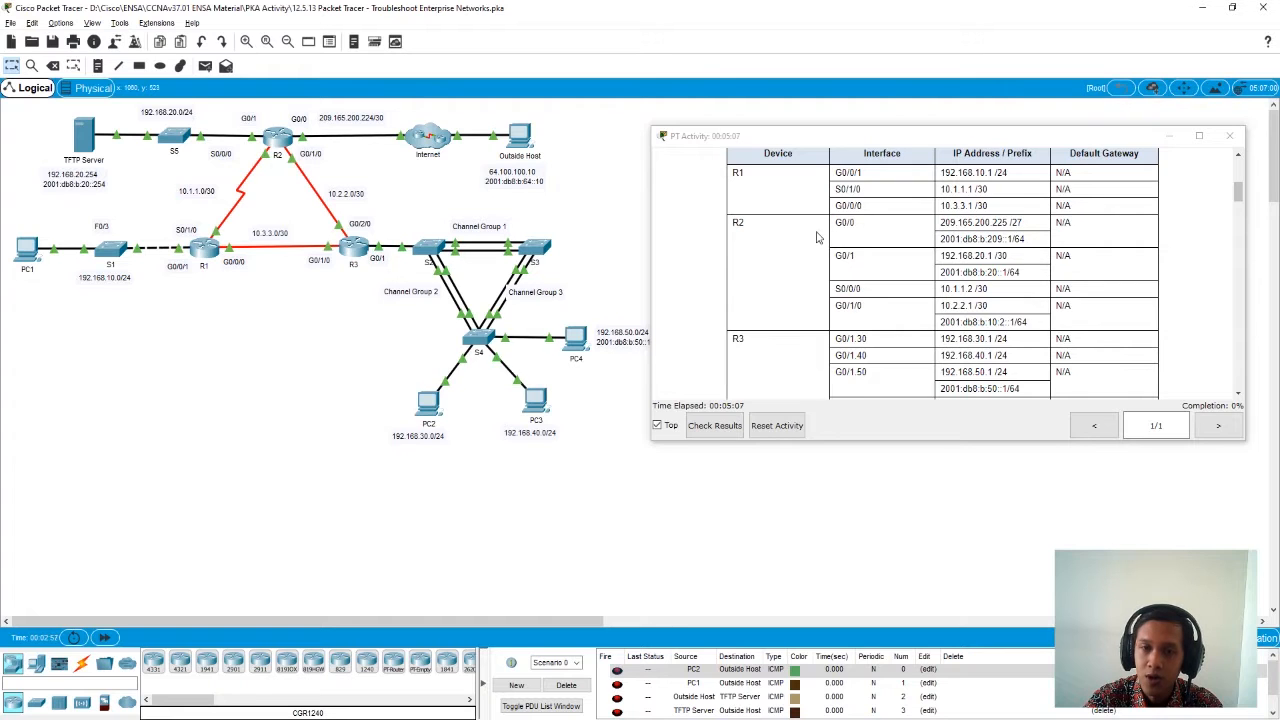
{"action": "scroll", "coordinate": [752, 248], "scroll_direction": "down", "scroll_amount": 5}
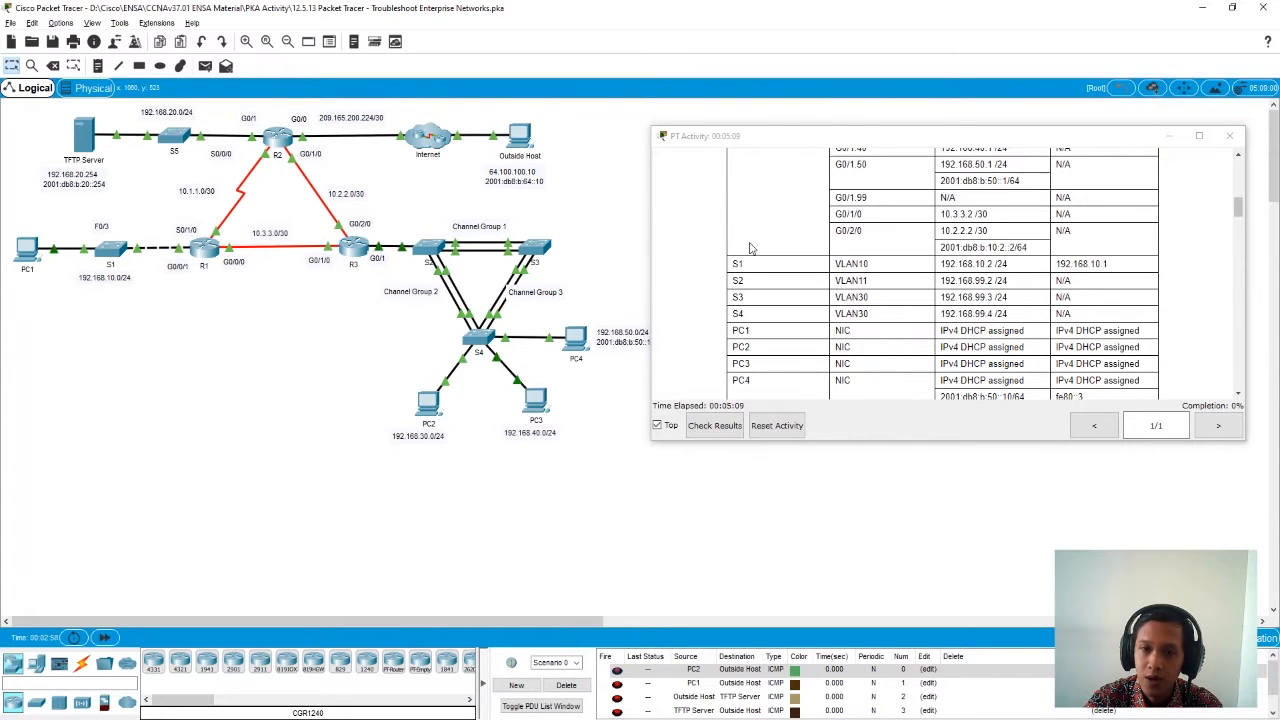
{"action": "scroll", "coordinate": [762, 300], "scroll_direction": "down", "scroll_amount": 2}
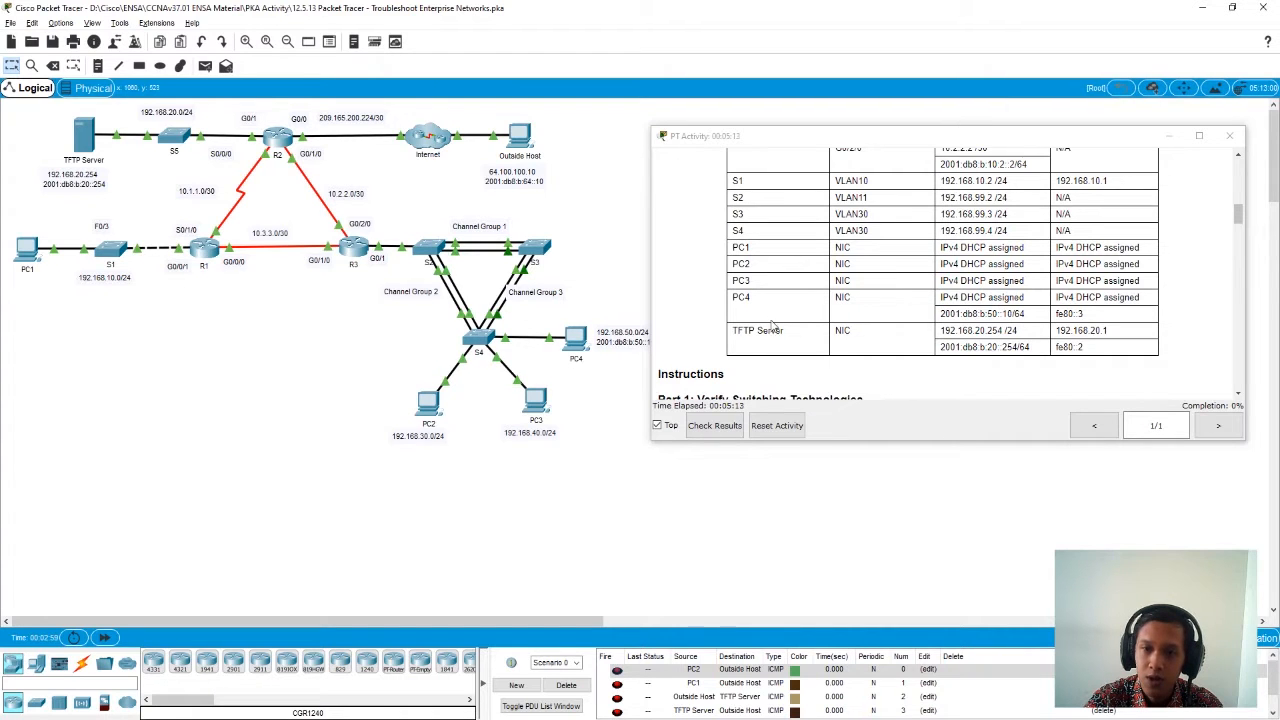
{"action": "scroll", "coordinate": [768, 345], "scroll_direction": "down", "scroll_amount": 1}
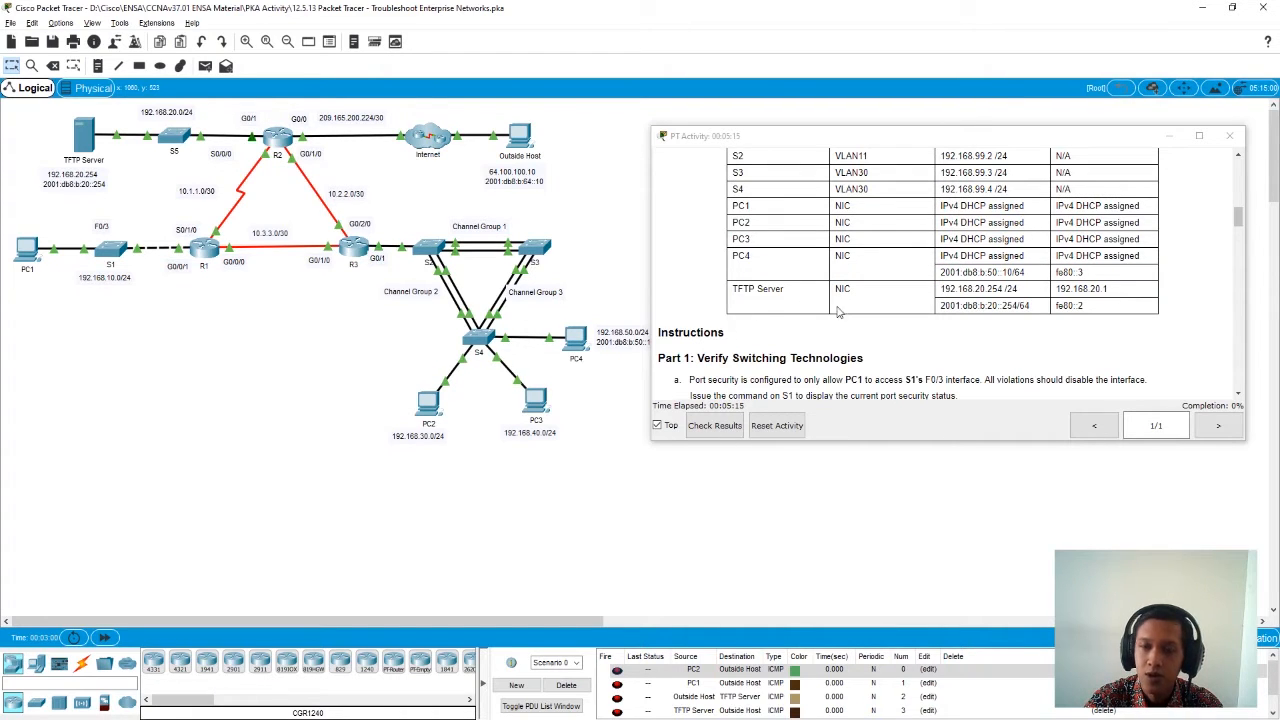
{"action": "scroll", "coordinate": [956, 293], "scroll_direction": "down", "scroll_amount": 1}
{"action": "scroll", "coordinate": [956, 293], "scroll_direction": "down", "scroll_amount": 3}
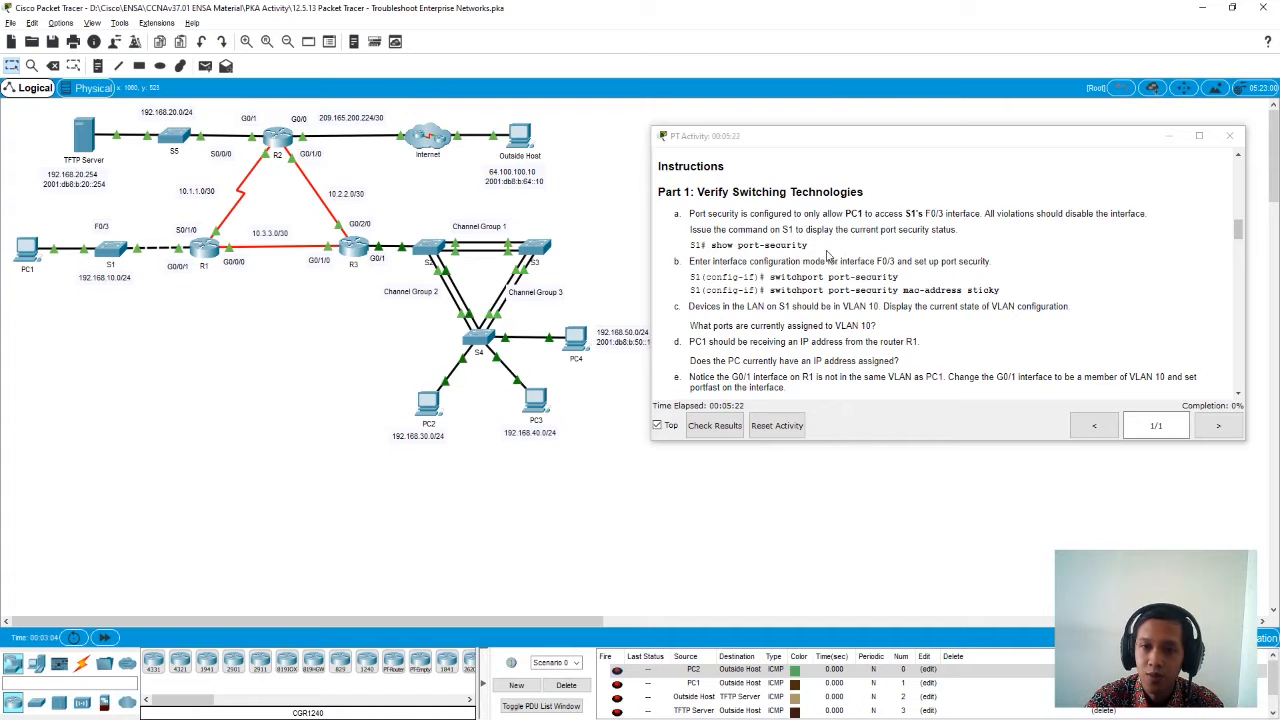
- Check the activity results, review the list of assessment items for all devices, and close the results
{"action": "left_click", "coordinate": [728, 425]}
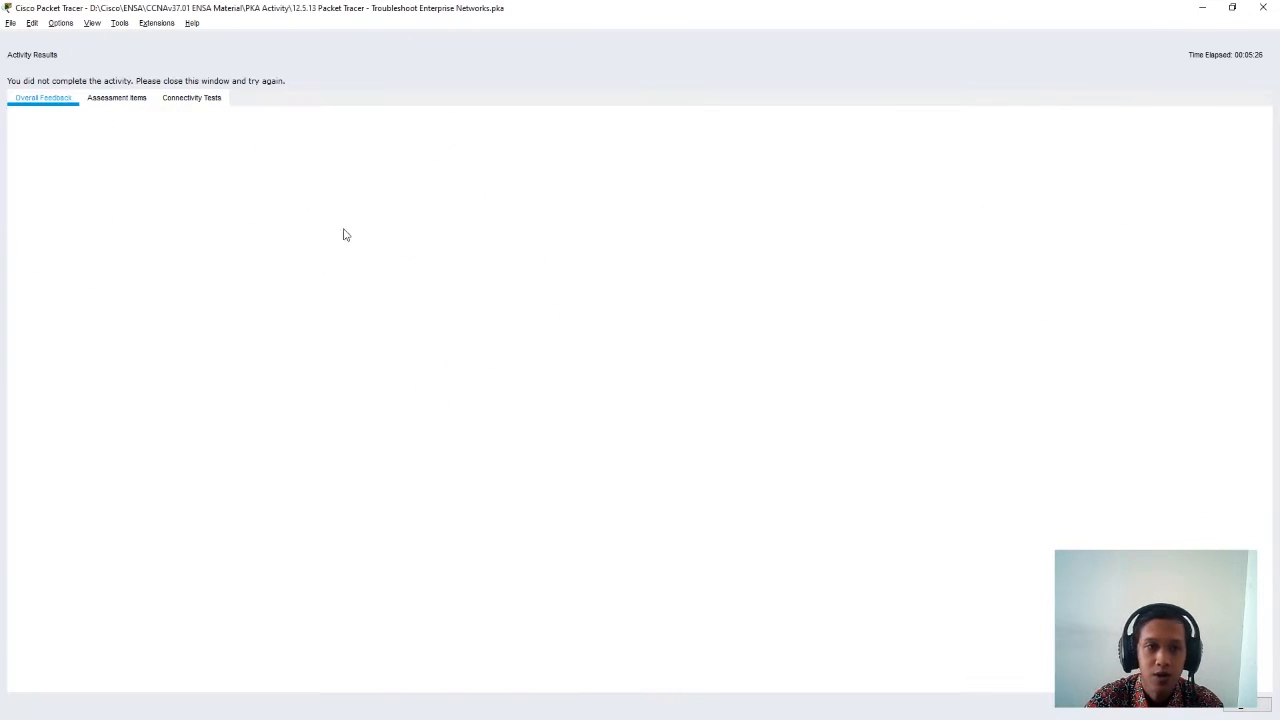
{"action": "left_click", "coordinate": [119, 103]}
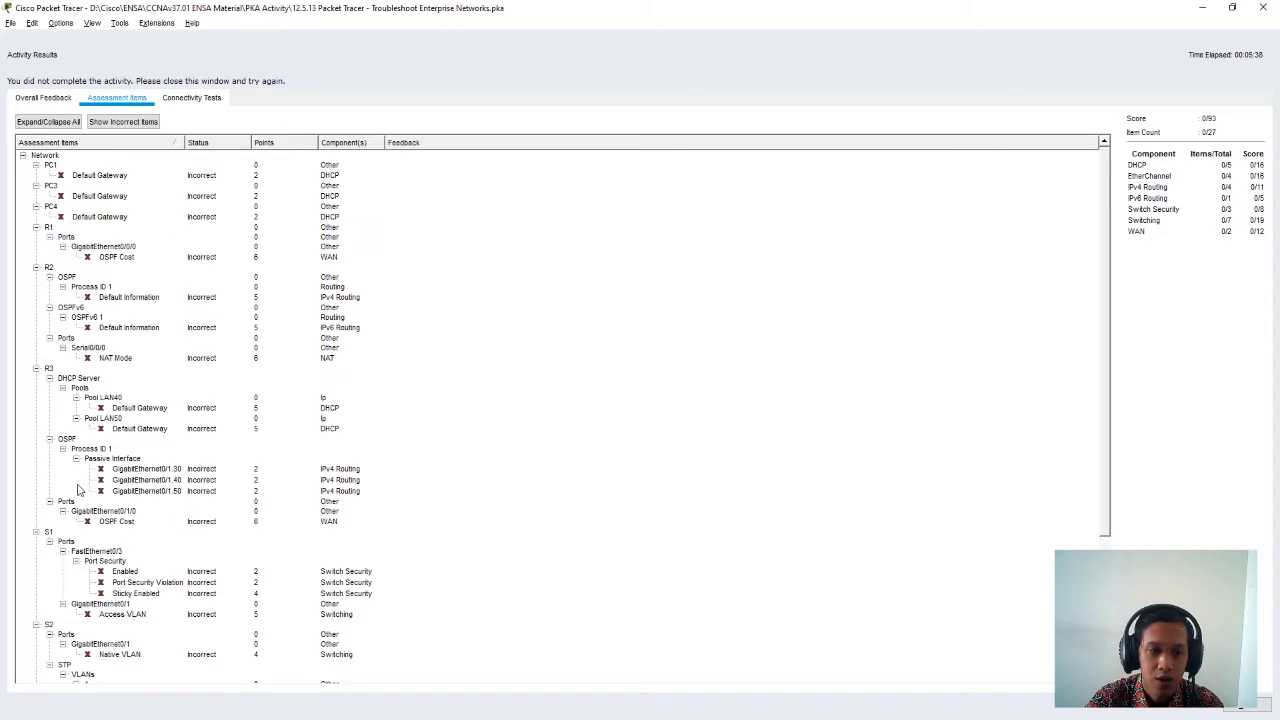
{"action": "scroll", "coordinate": [78, 490], "scroll_direction": "down", "scroll_amount": 4}
{"action": "scroll", "coordinate": [70, 437], "scroll_direction": "down", "scroll_amount": 2}
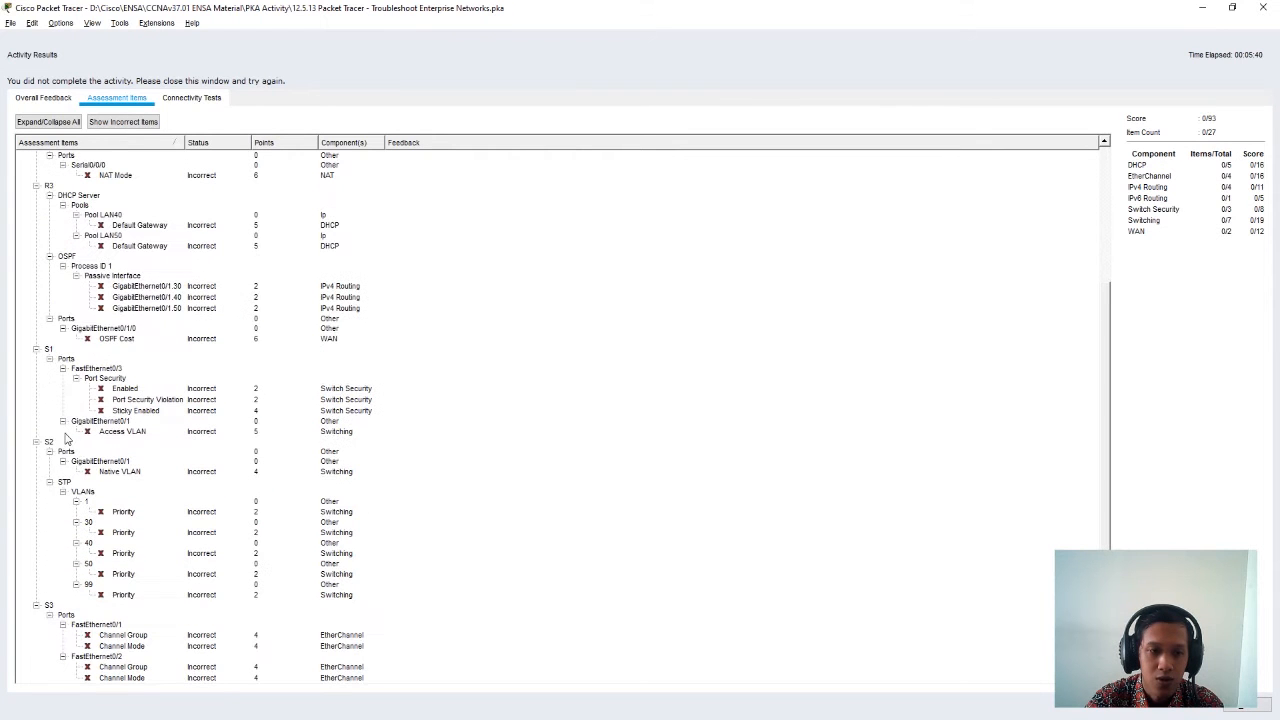
{"action": "scroll", "coordinate": [70, 593], "scroll_direction": "up", "scroll_amount": 6}
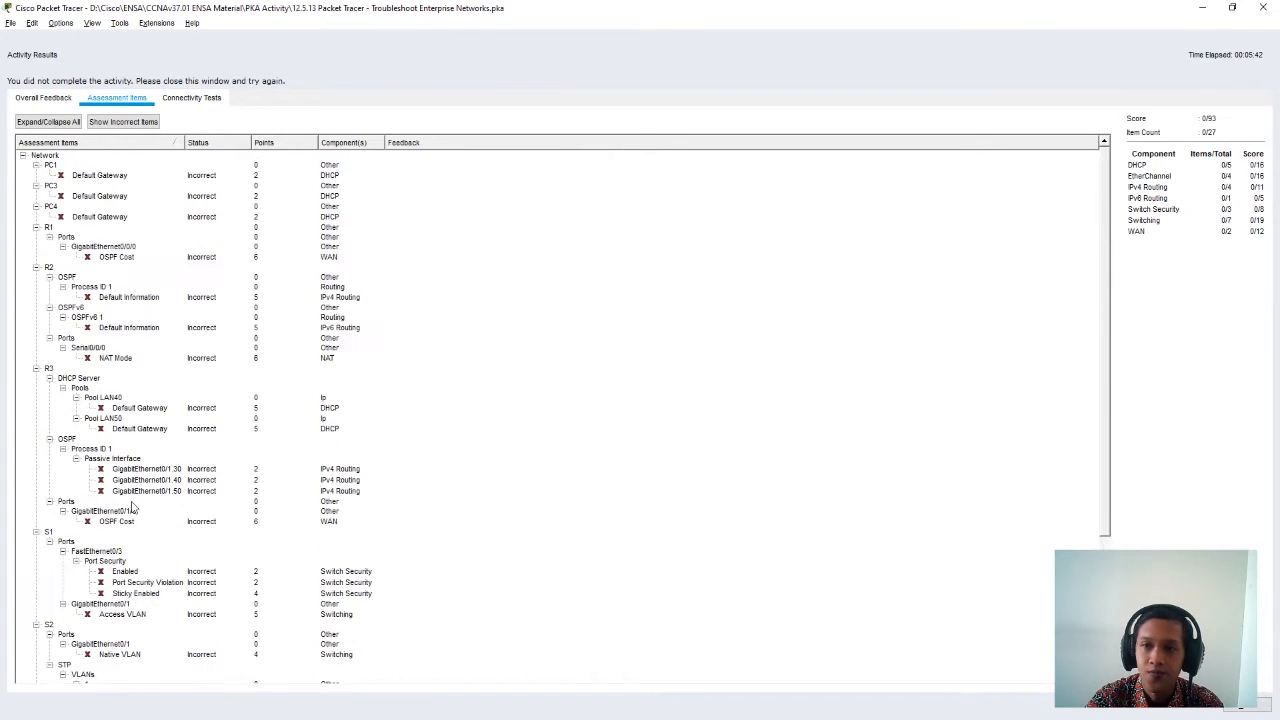
{"action": "left_click", "coordinate": [1257, 704]}
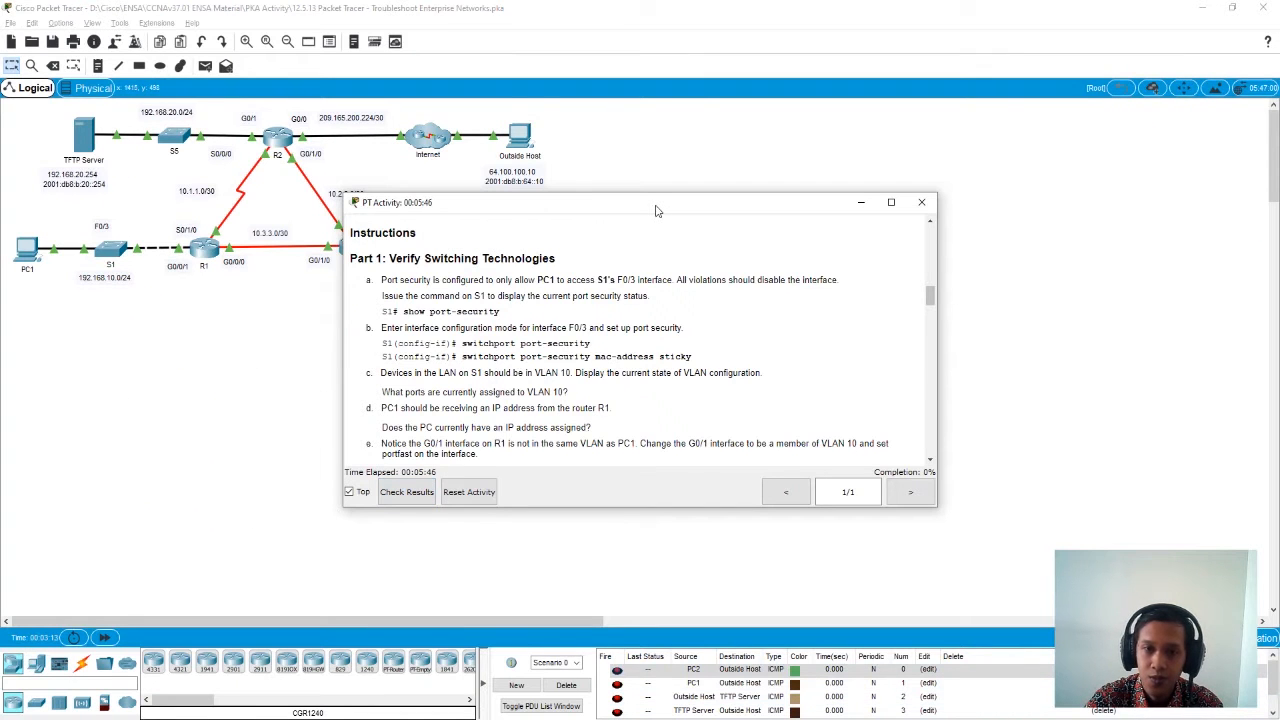
- Open switch S1's command line beside the activity instructions and enter privileged EXEC mode with en
{"action": "left_click_drag", "start_coordinate": [657, 205], "coordinate": [1012, 188]}
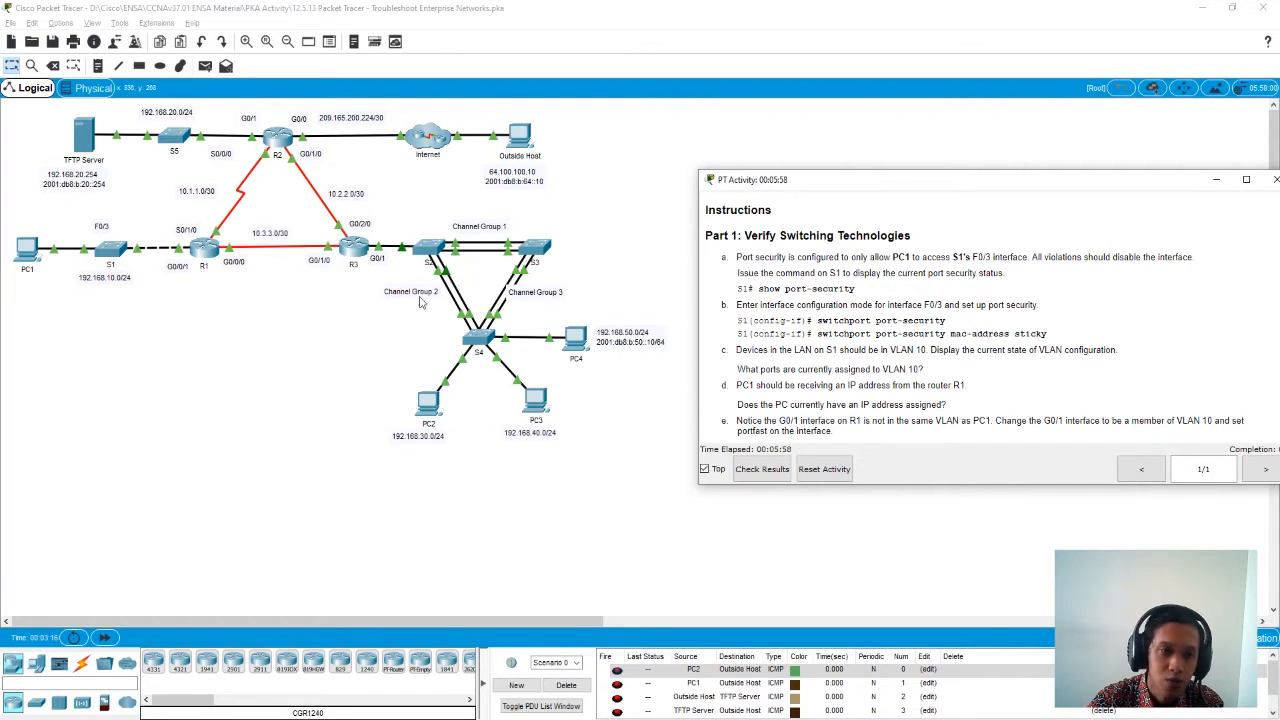
{"action": "left_click", "coordinate": [110, 256]}
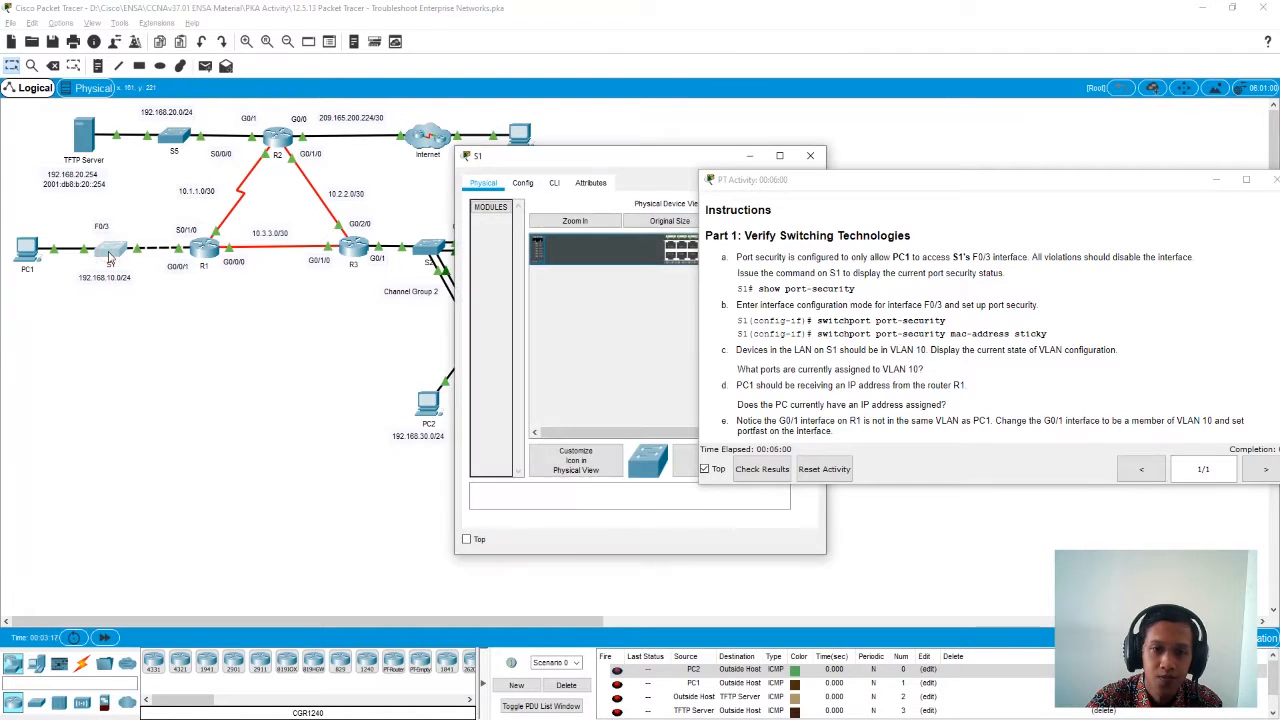
{"action": "left_click_drag", "start_coordinate": [655, 156], "coordinate": [410, 158]}
{"action": "left_click", "coordinate": [313, 185]}
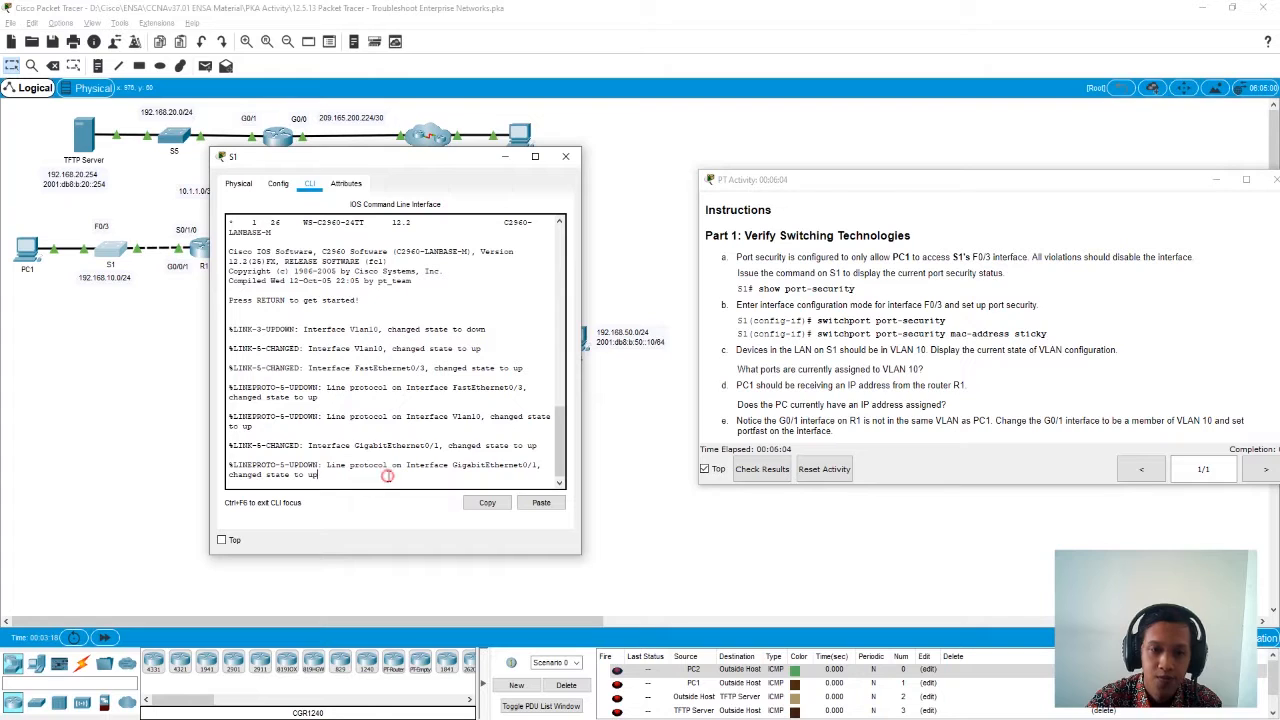
{"action": "key", "text": "Return"}
{"action": "key", "text": "Return"}
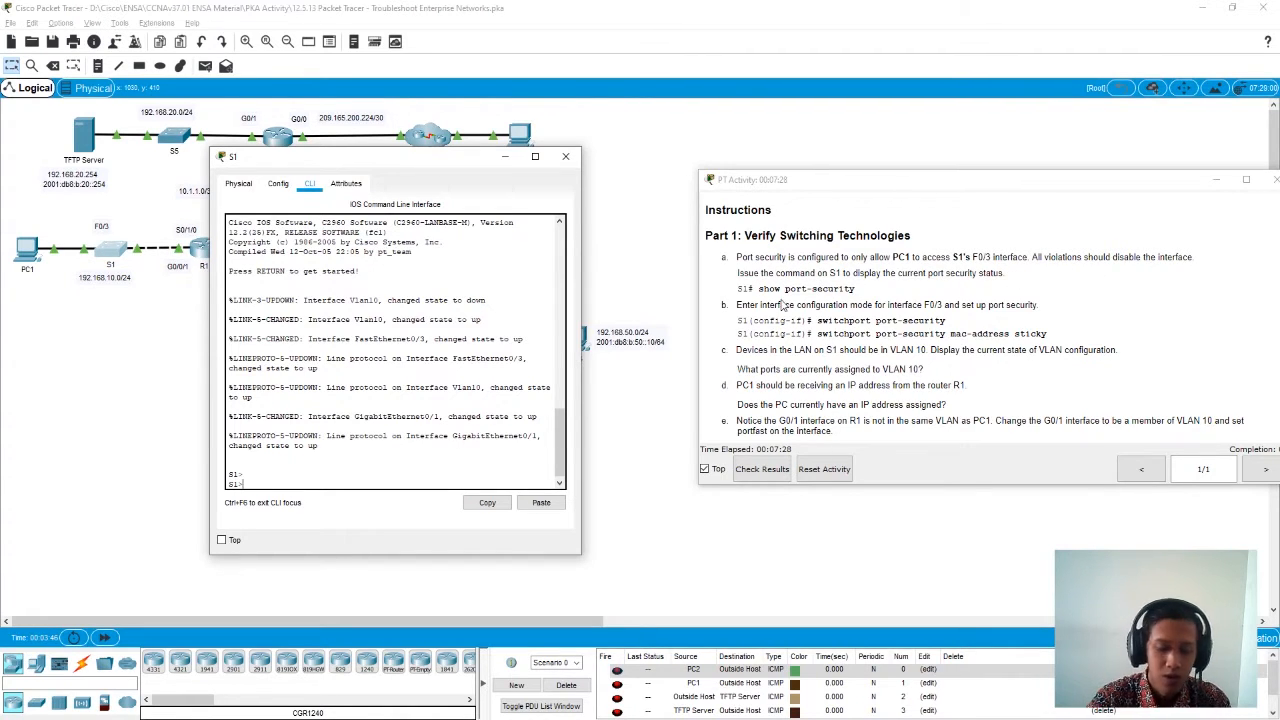
{"action": "key", "text": "Return"}
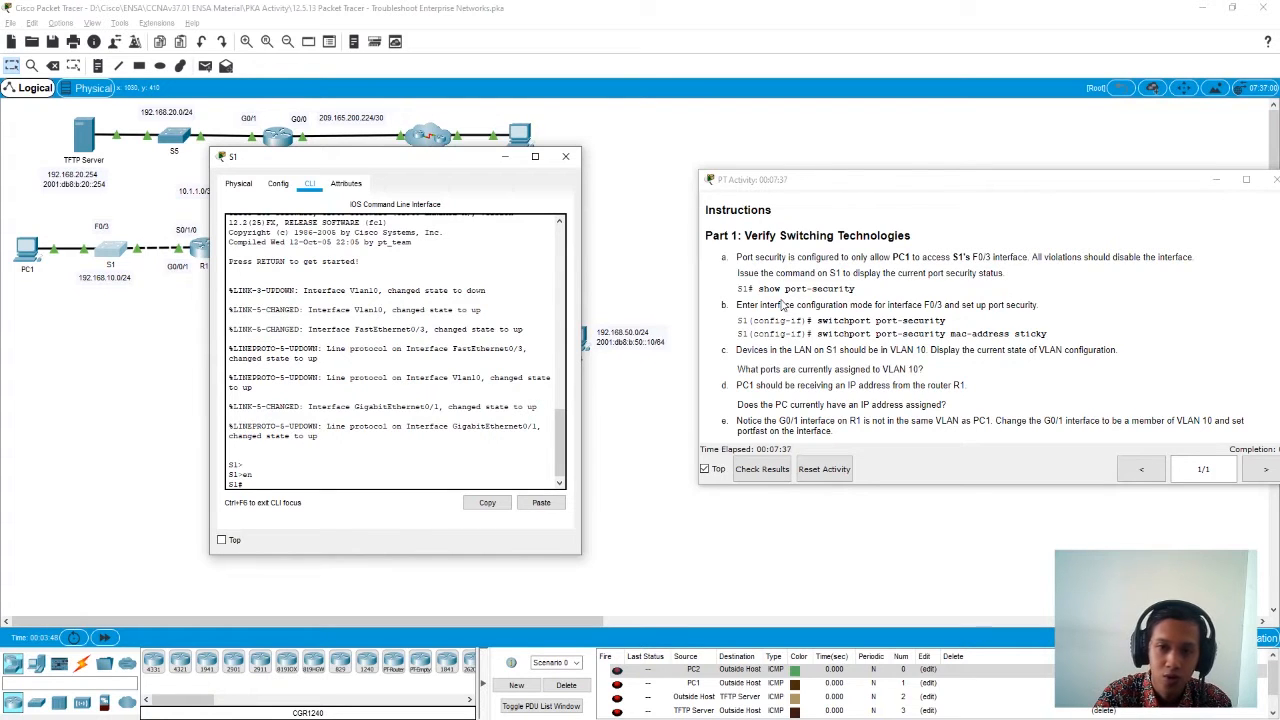
- Display S1's current port security status with show port-security
{"action": "type", "text": "sh"}
{"action": "key", "text": "Tab"}
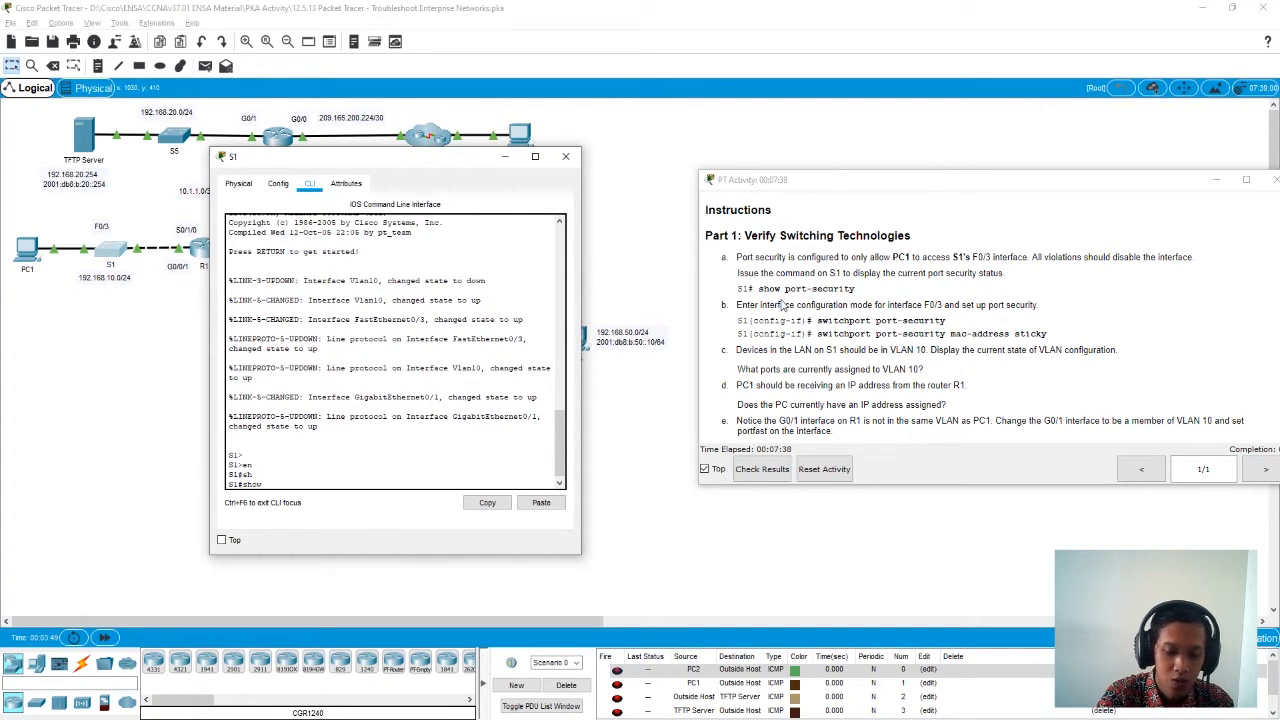
{"action": "key", "text": "Tab"}
{"action": "key", "text": "Return"}
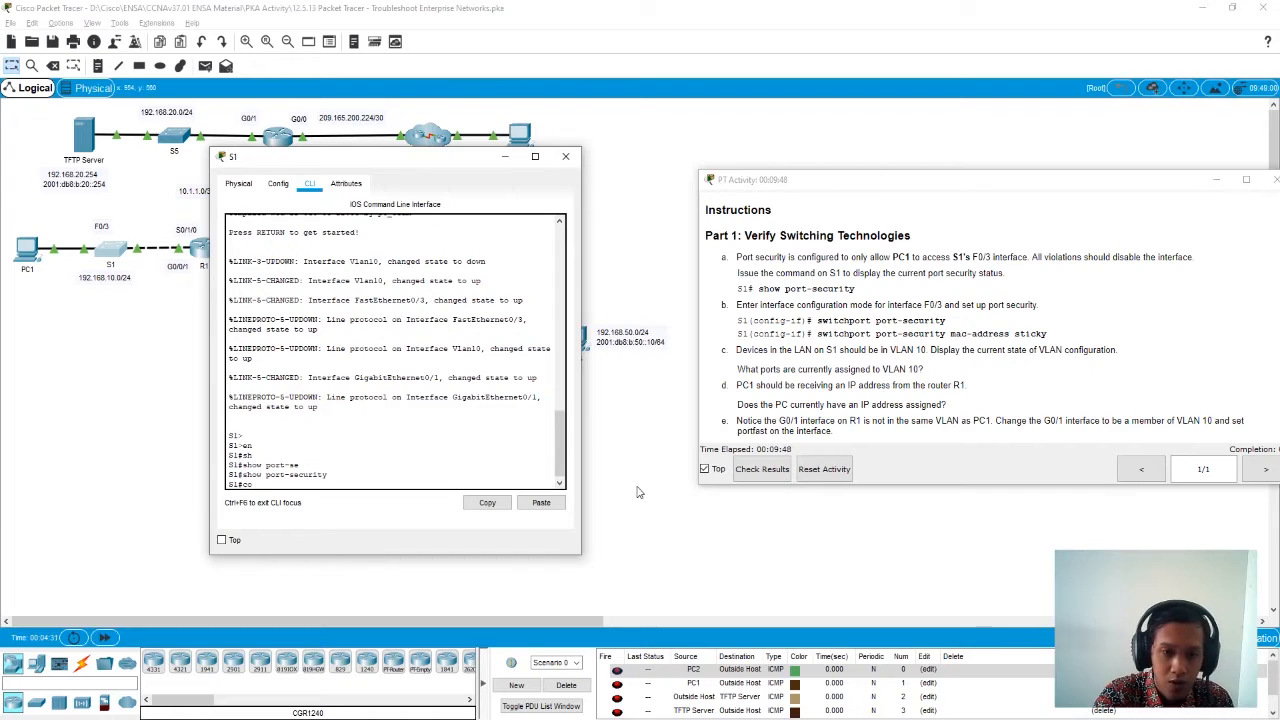
- Enter global configuration mode on S1 with conf t and open interface f0/3 for configuration
{"action": "type", "text": "t"}
{"action": "key", "text": "Return"}
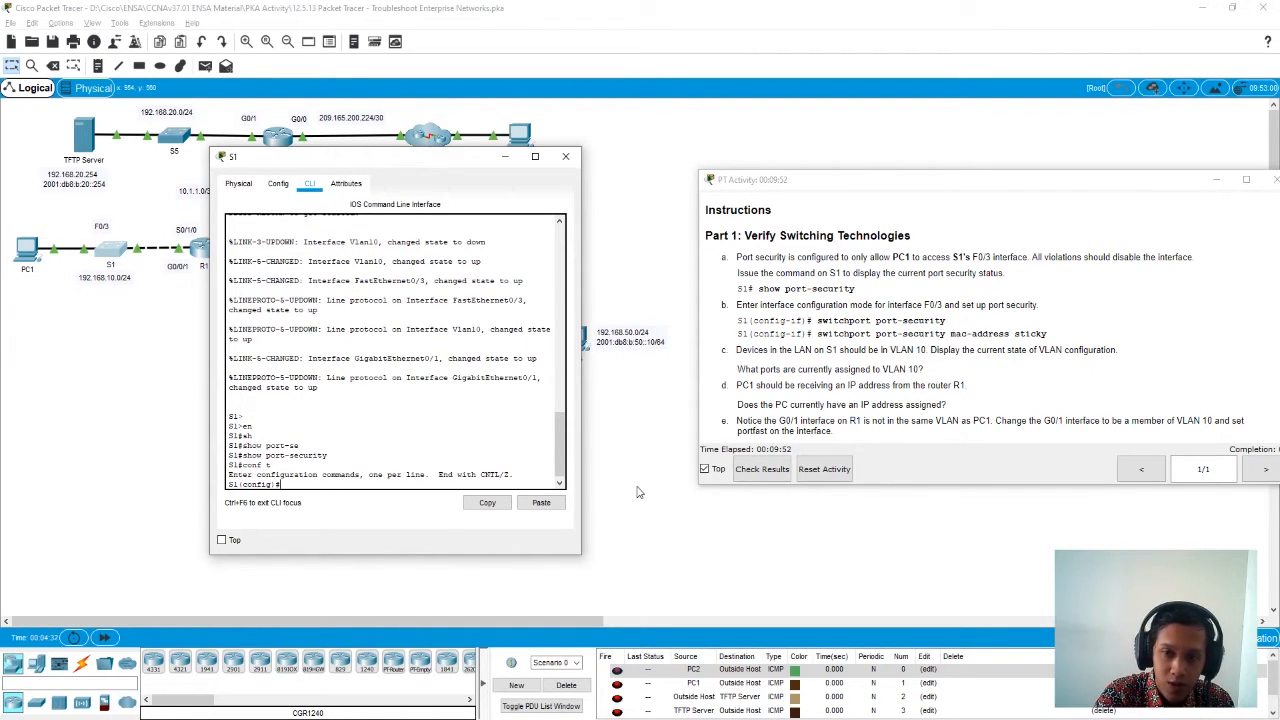
{"action": "type", "text": "inter"}
{"action": "key", "text": "Tab"}
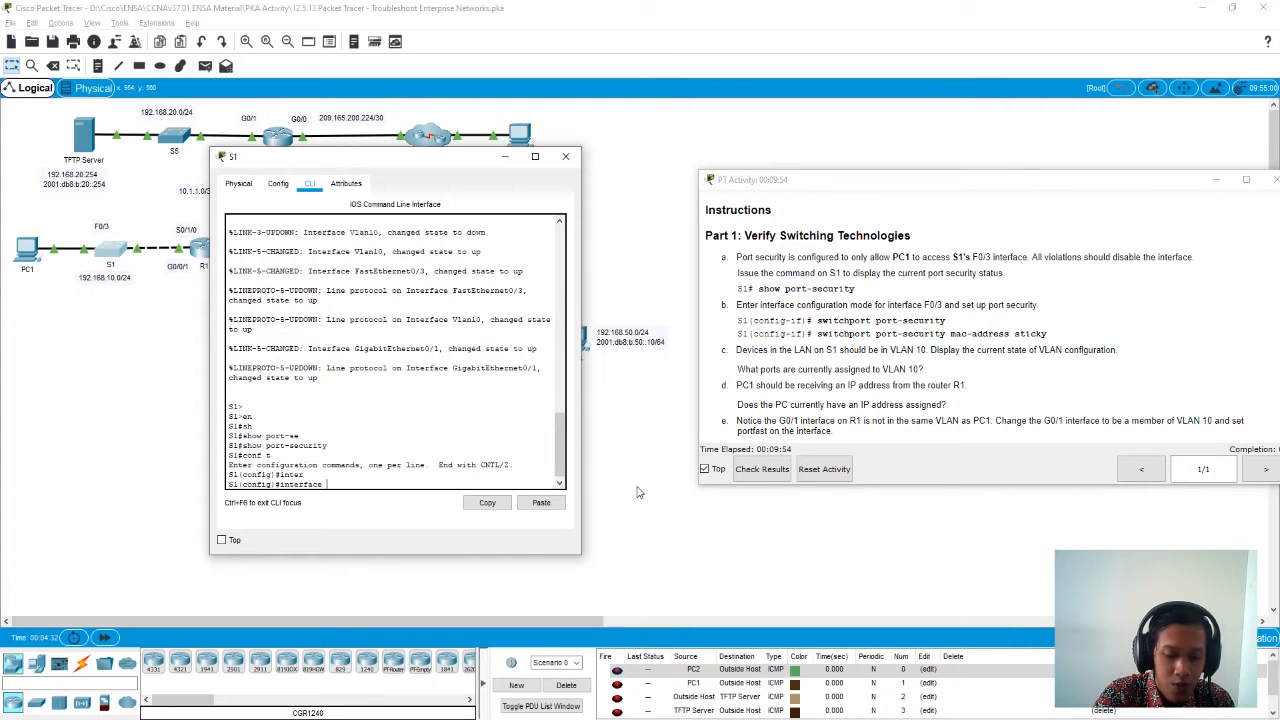
{"action": "type", "text": "f0/"}
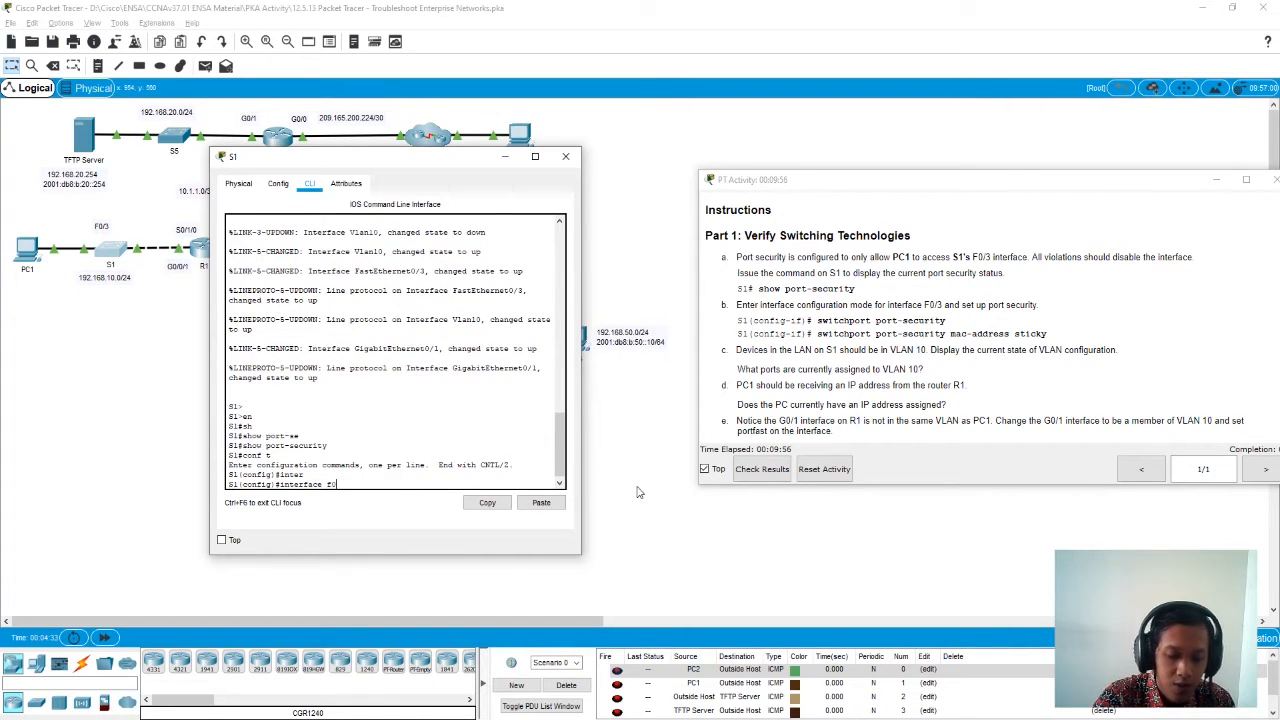
{"action": "type", "text": "3"}
{"action": "key", "text": "Return"}
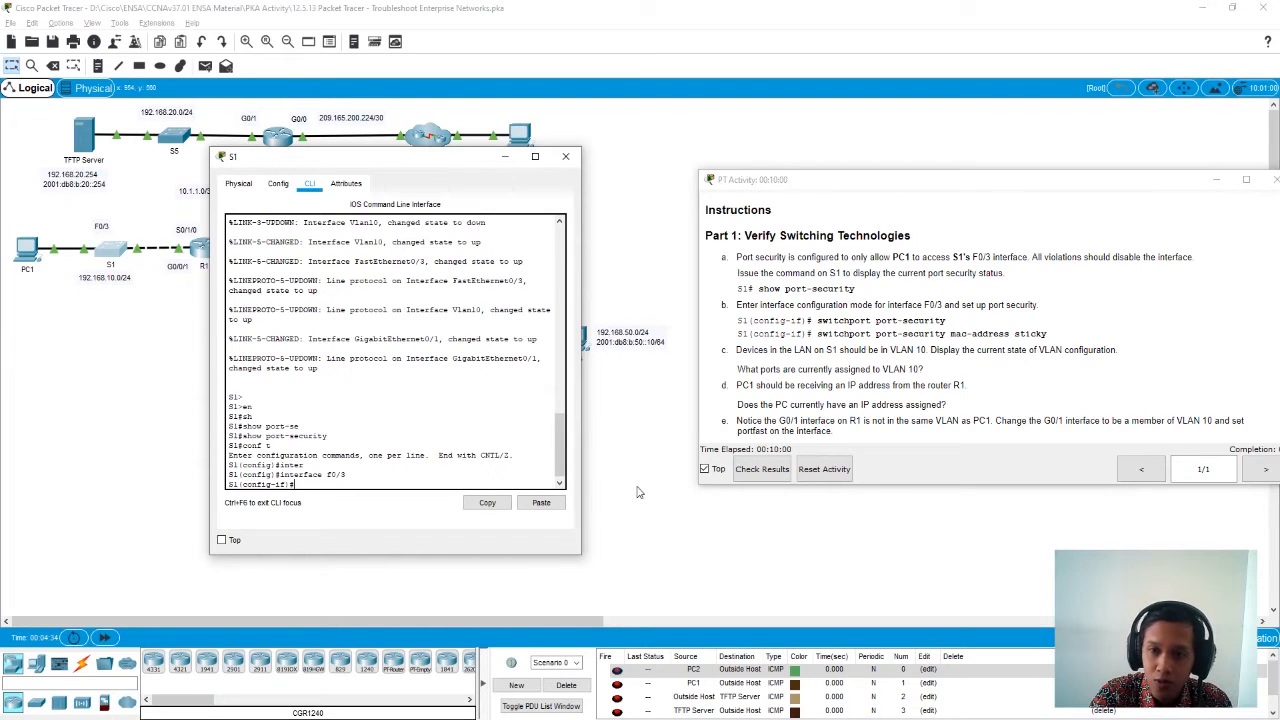
- Enable port security on S1's F0/3 interface with switchport port-security
{"action": "type", "text": "swit"}
{"action": "key", "text": "Tab"}
{"action": "type", "text": "port-se"}
{"action": "key", "text": "Tab"}
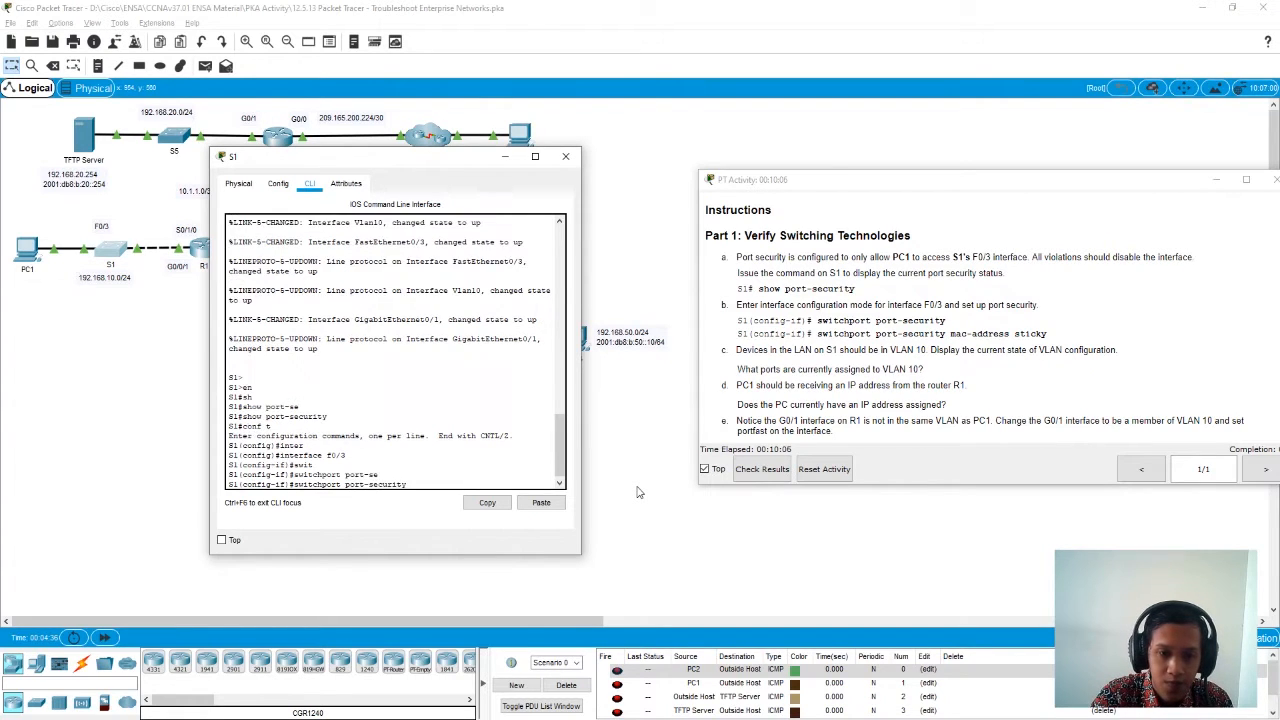
{"action": "key", "text": "Return"}
- Turn on sticky MAC address learning on F0/3 with switchport port-security mac-address sticky
{"action": "key", "text": "Up"}
{"action": "type", "text": "mac-"}
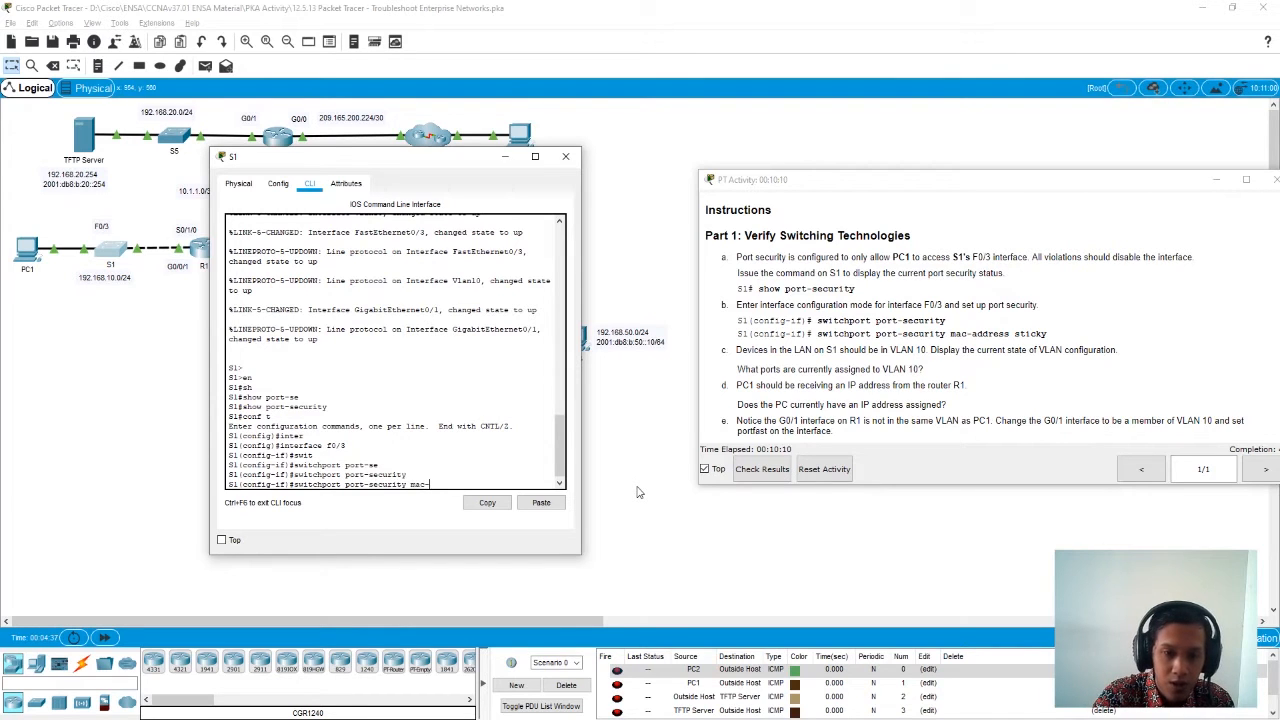
{"action": "key", "text": "Tab"}
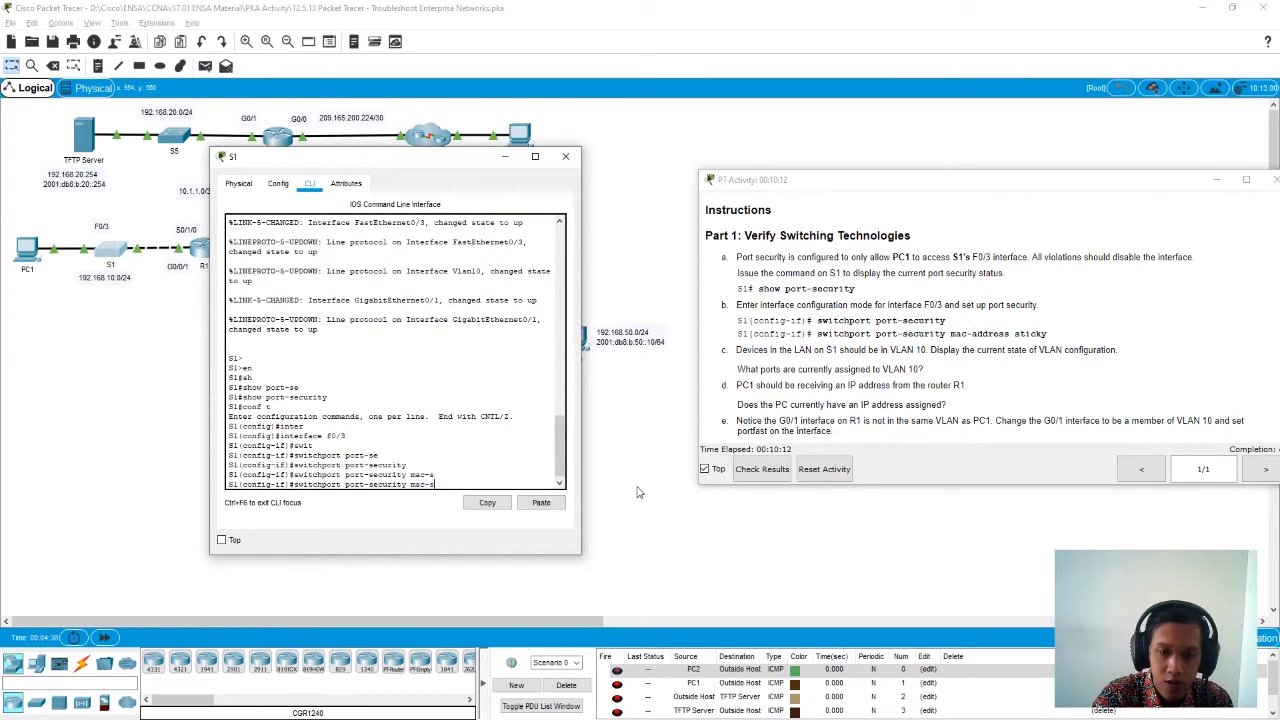
{"action": "key", "text": "BackSpace"}
{"action": "key", "text": "BackSpace"}
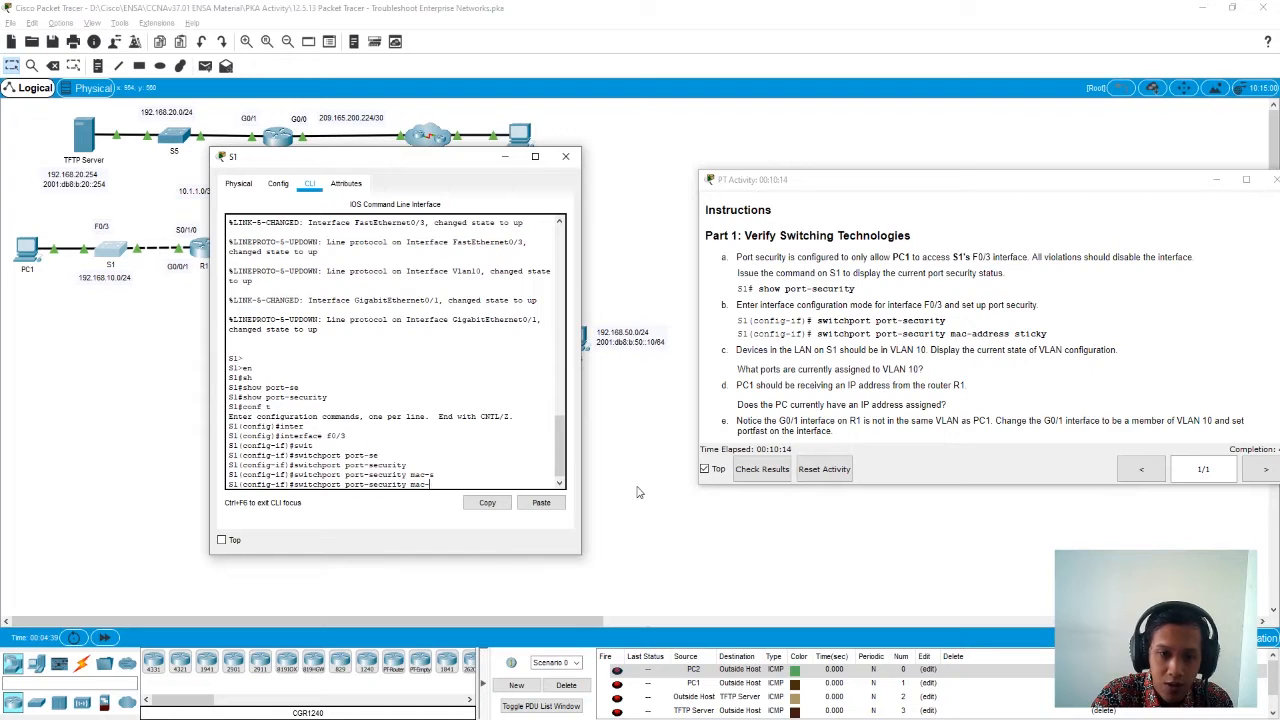
{"action": "type", "text": "d"}
{"action": "key", "text": "Tab"}
{"action": "type", "text": "stic"}
{"action": "key", "text": "Tab"}
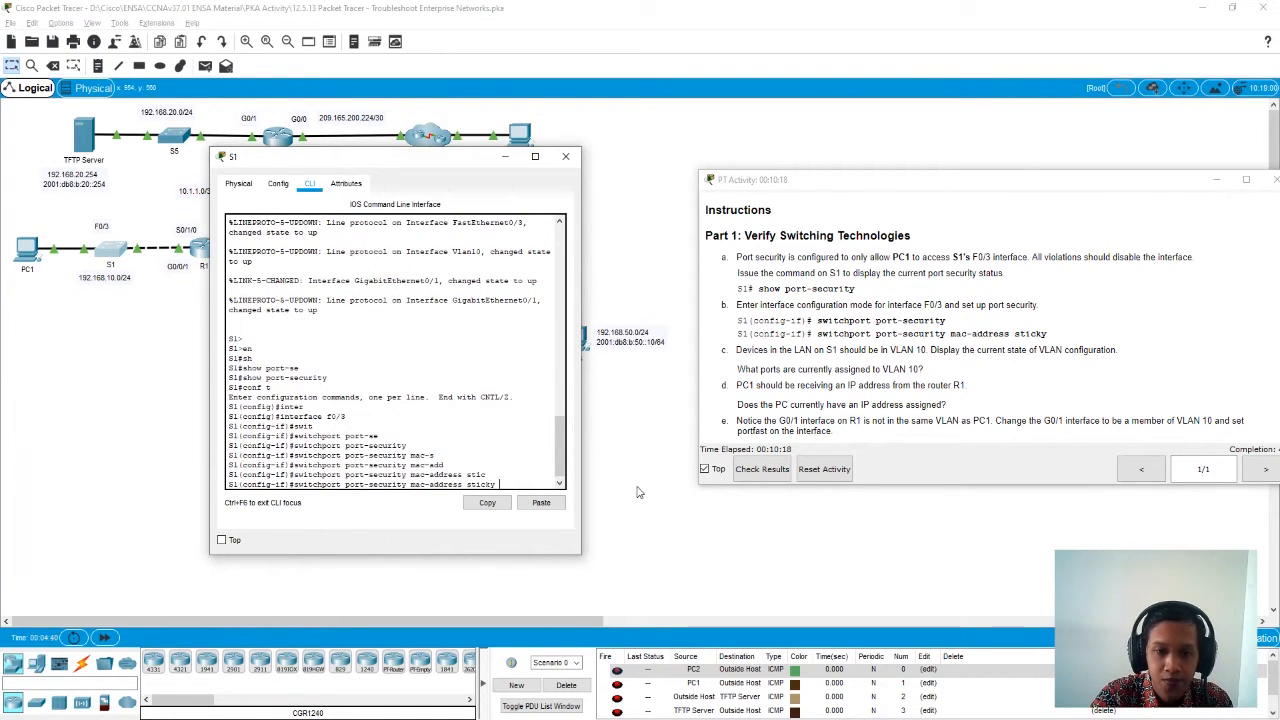
{"action": "key", "text": "Return"}
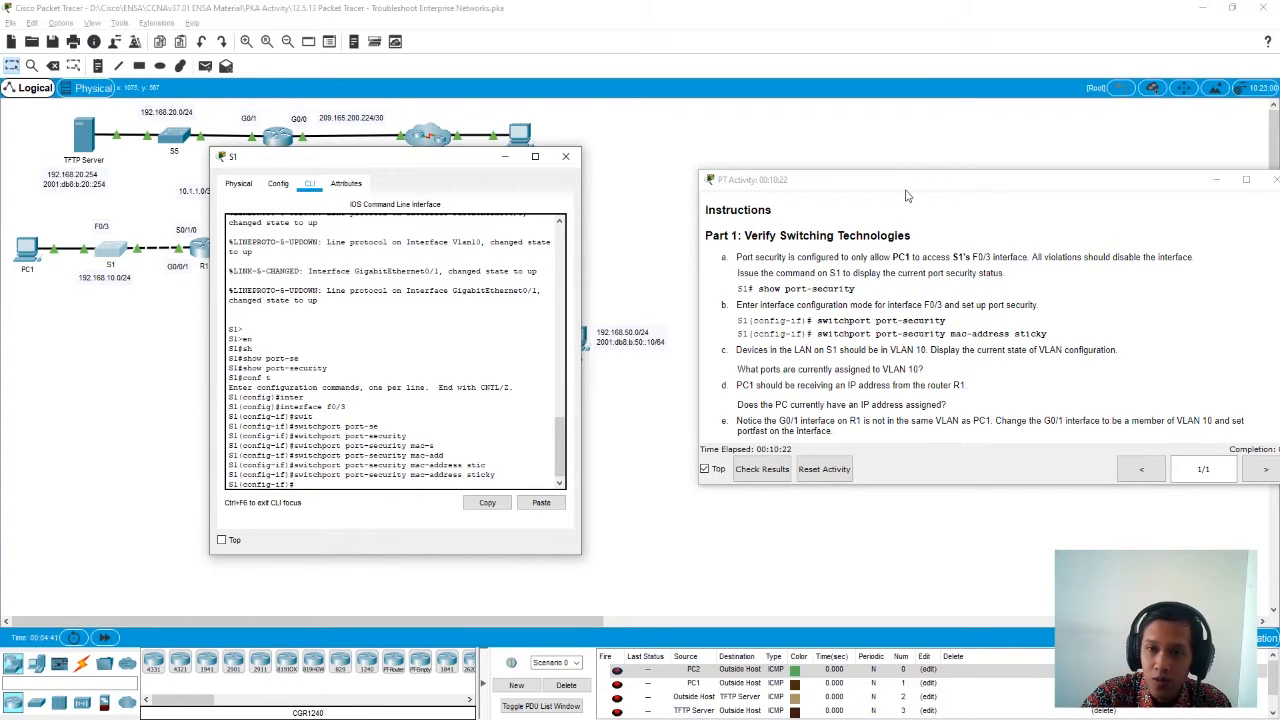
- Leave F0/3 interface configuration and return S1 to privileged EXEC mode with exit commands
{"action": "left_click_drag", "start_coordinate": [900, 183], "coordinate": [837, 183]}
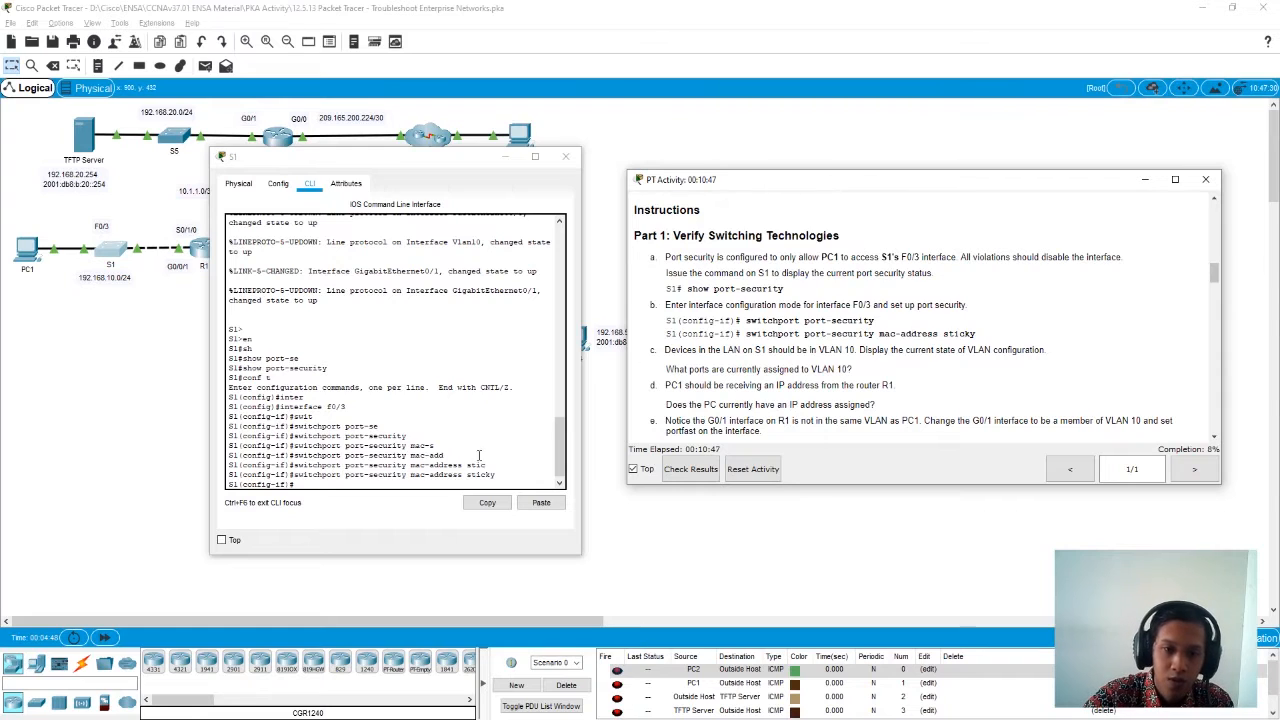
{"action": "left_click", "coordinate": [395, 477]}
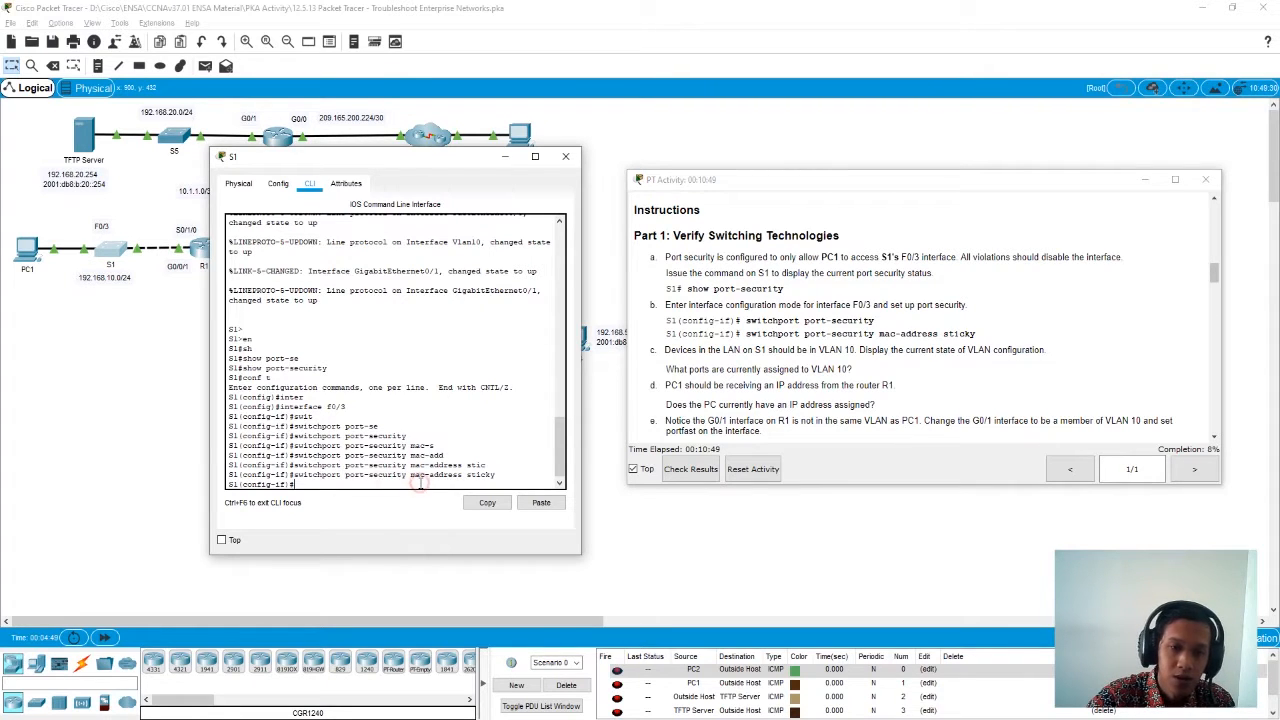
{"action": "type", "text": "rxit"}
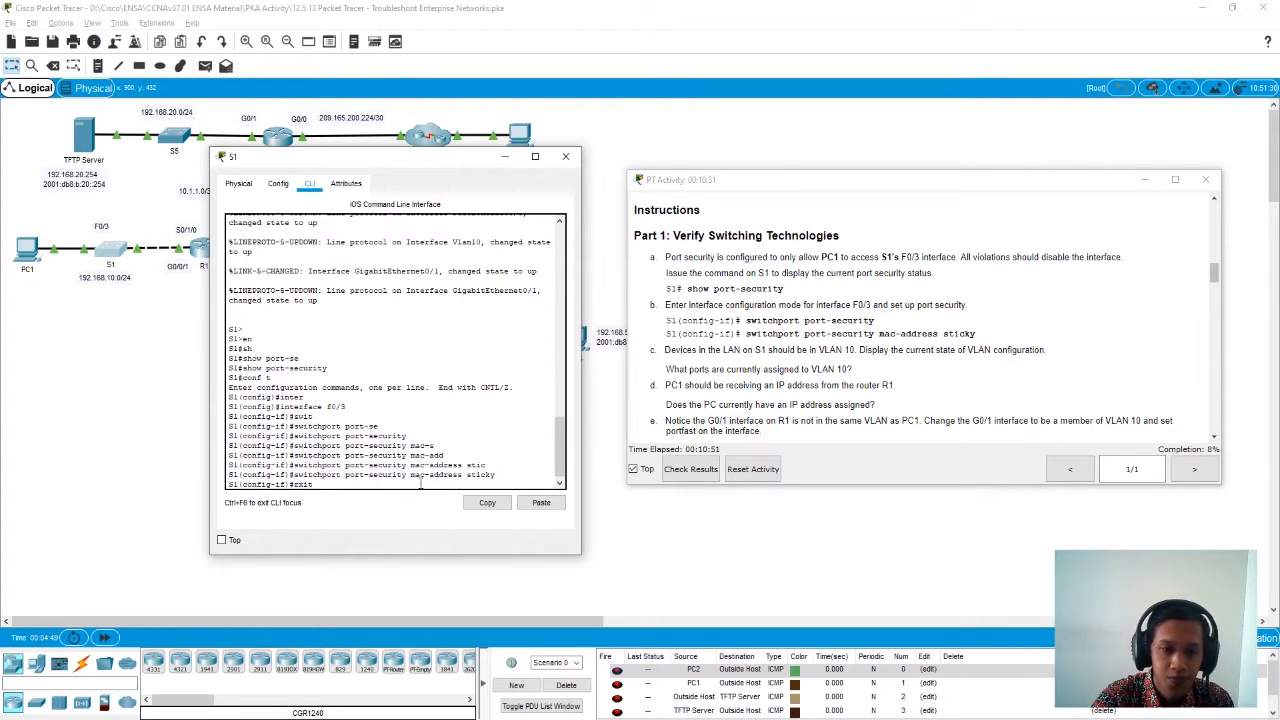
{"action": "key", "text": "Return"}
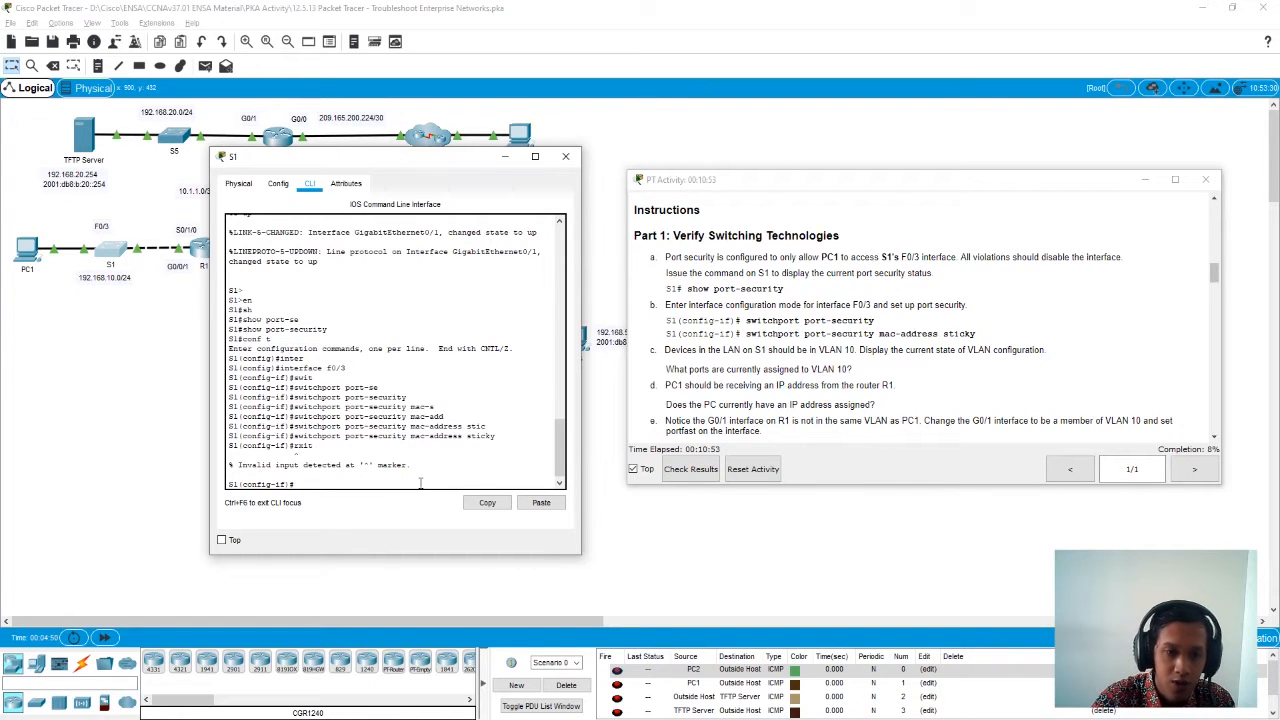
{"action": "type", "text": "exit"}
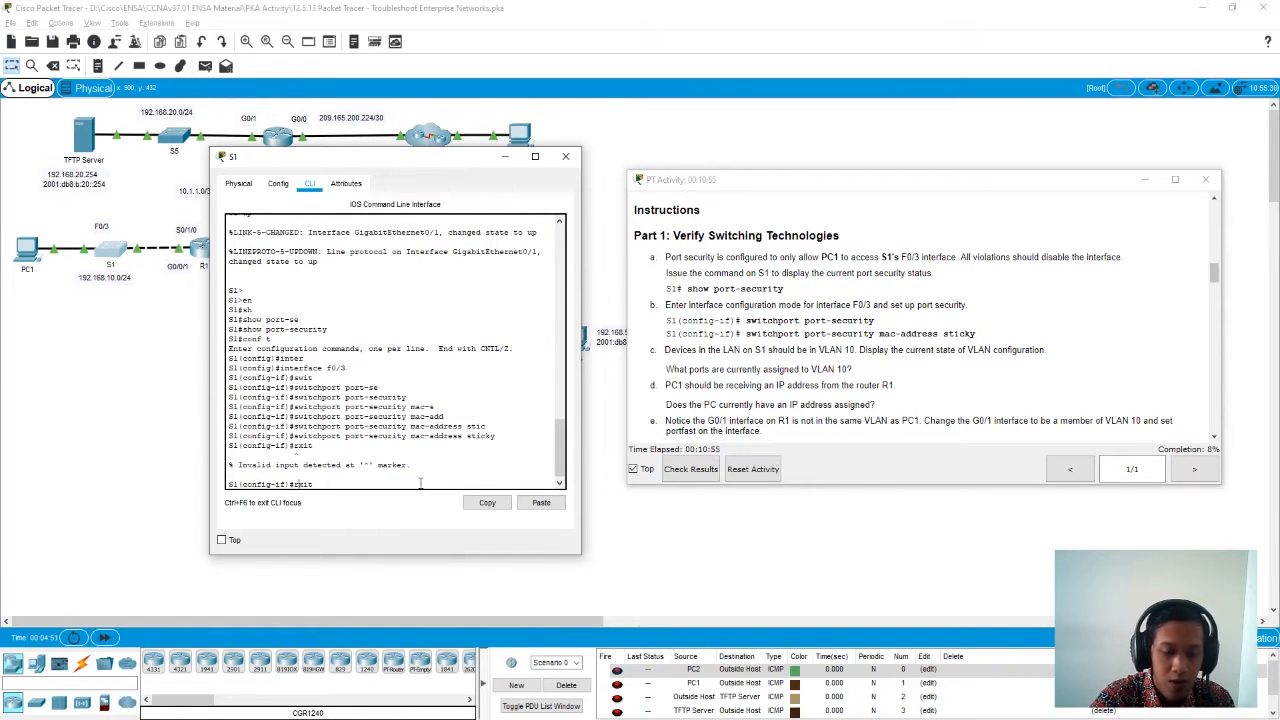
{"action": "key", "text": "Return"}
{"action": "type", "text": "exit"}
{"action": "key", "text": "Return"}
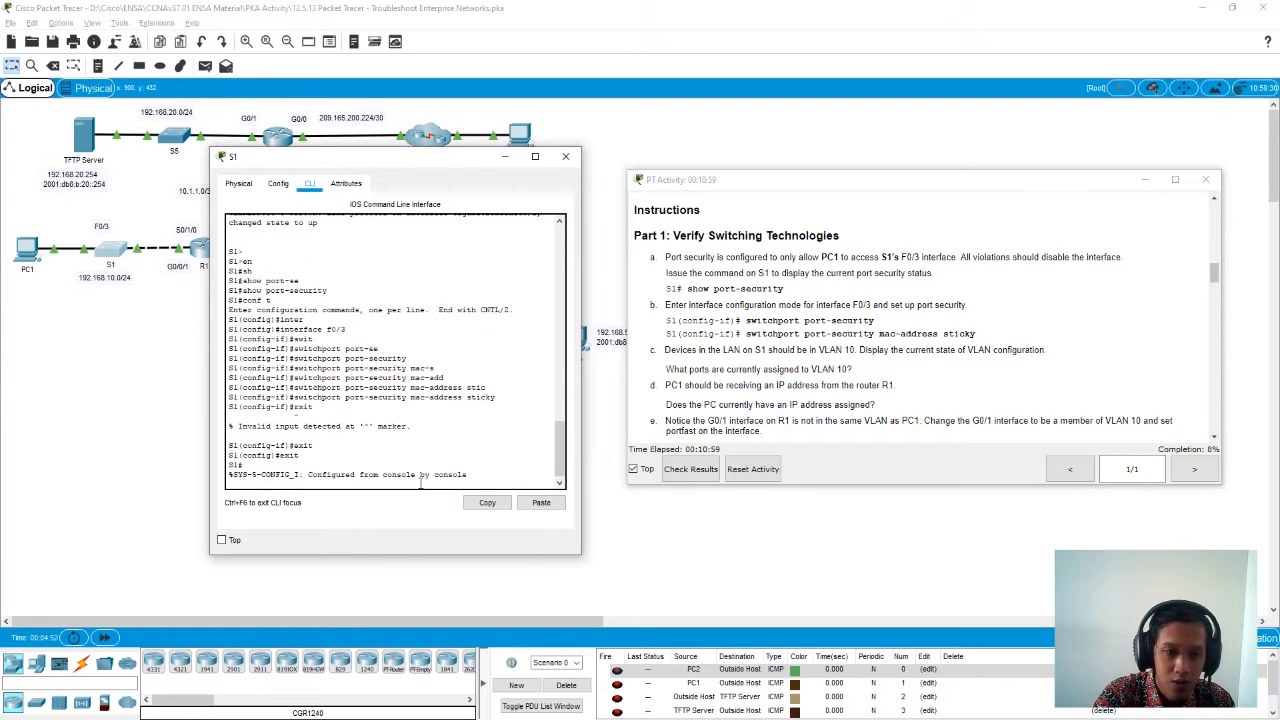
{"action": "key", "text": "Return"}
- Display S1's VLAN configuration with show vlan and examine which ports are assigned to VLAN 10
{"action": "type", "text": "show"}
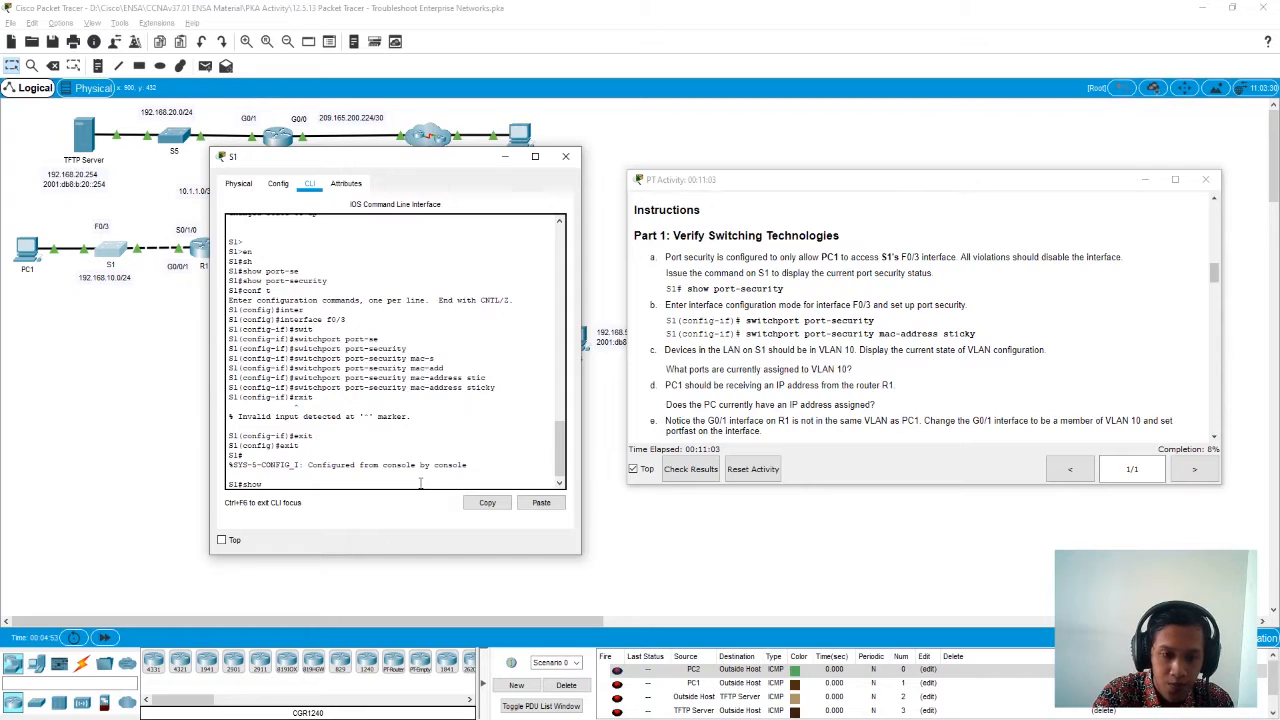
{"action": "type", "text": " vlan"}
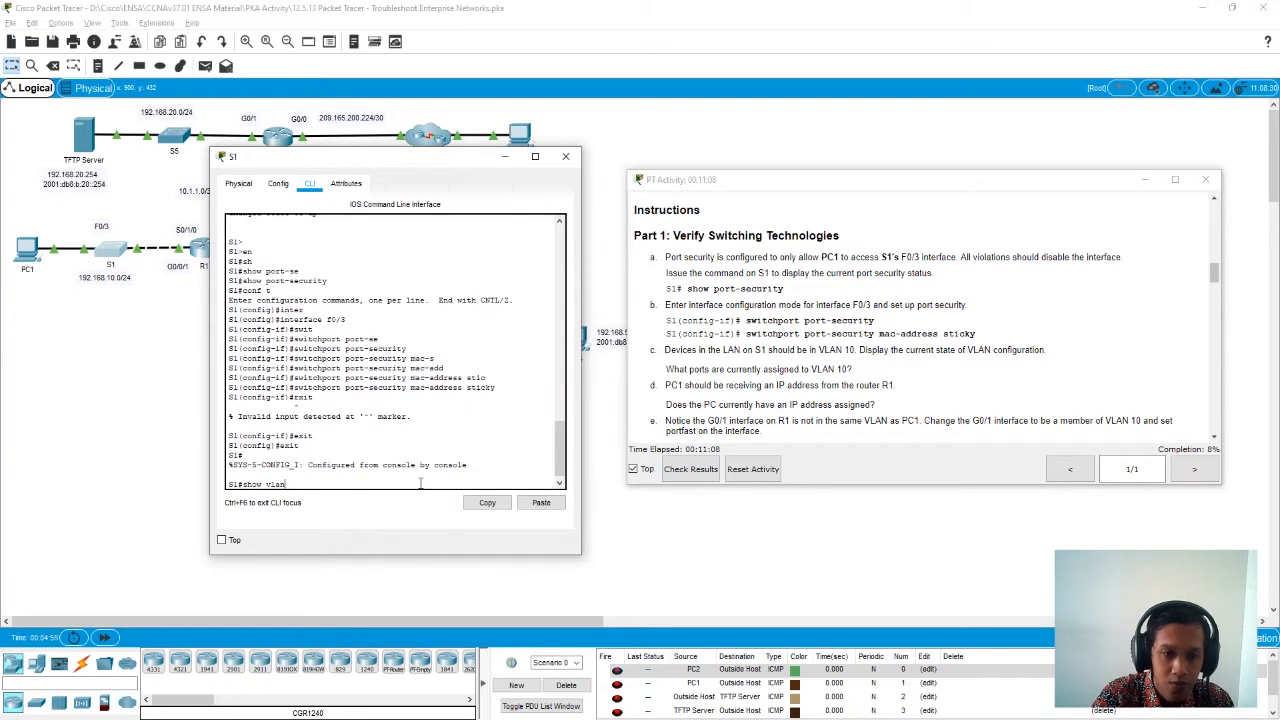
{"action": "key", "text": "Return"}
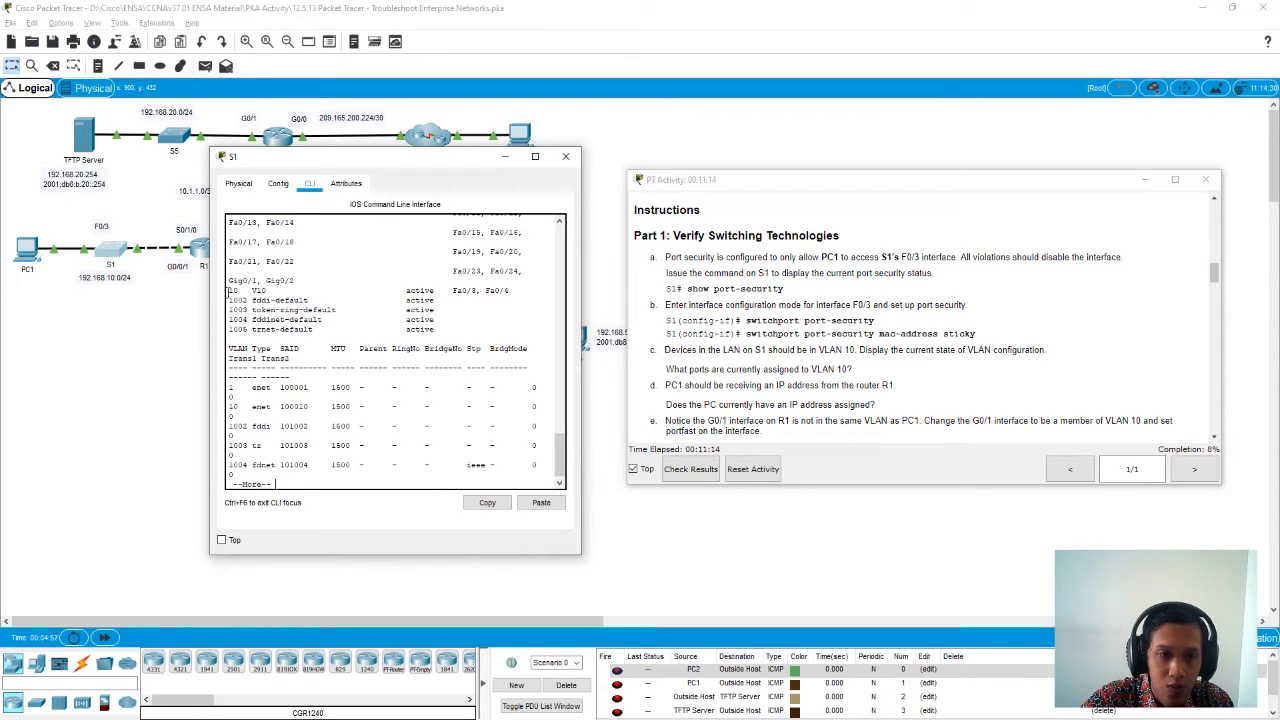
{"action": "left_click_drag", "start_coordinate": [229, 289], "coordinate": [517, 289]}
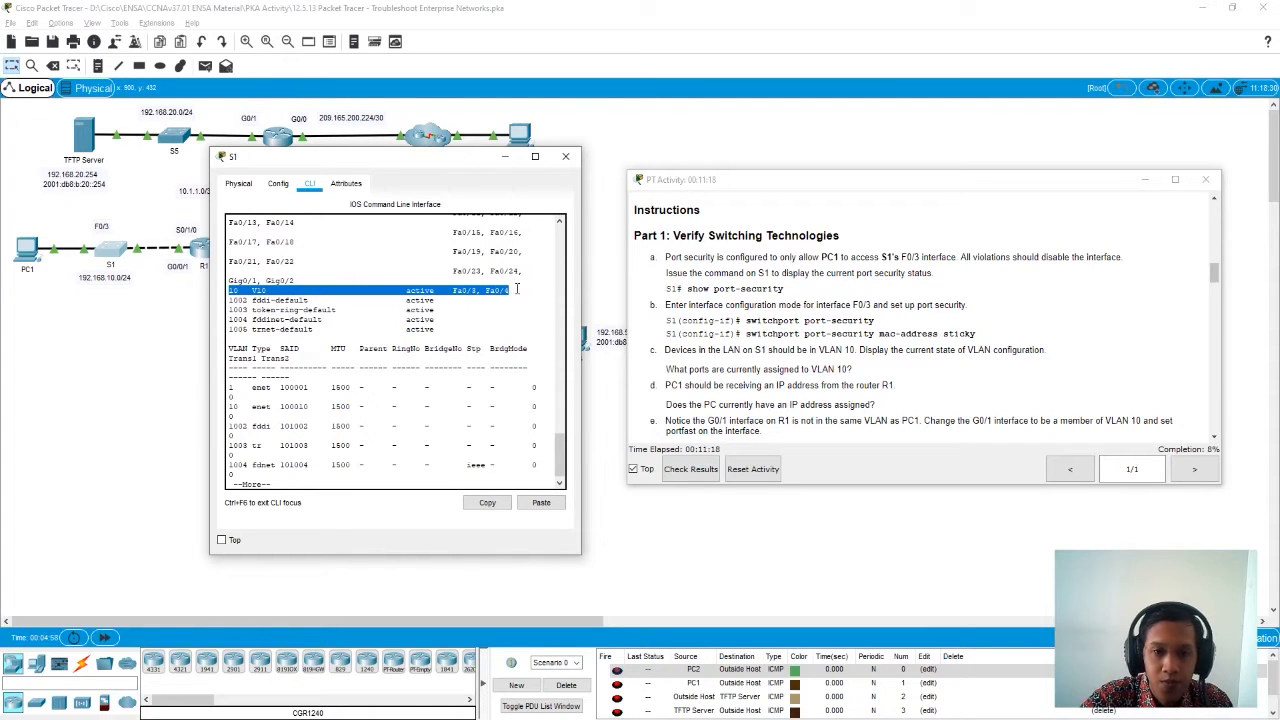
{"action": "left_click", "coordinate": [343, 485]}
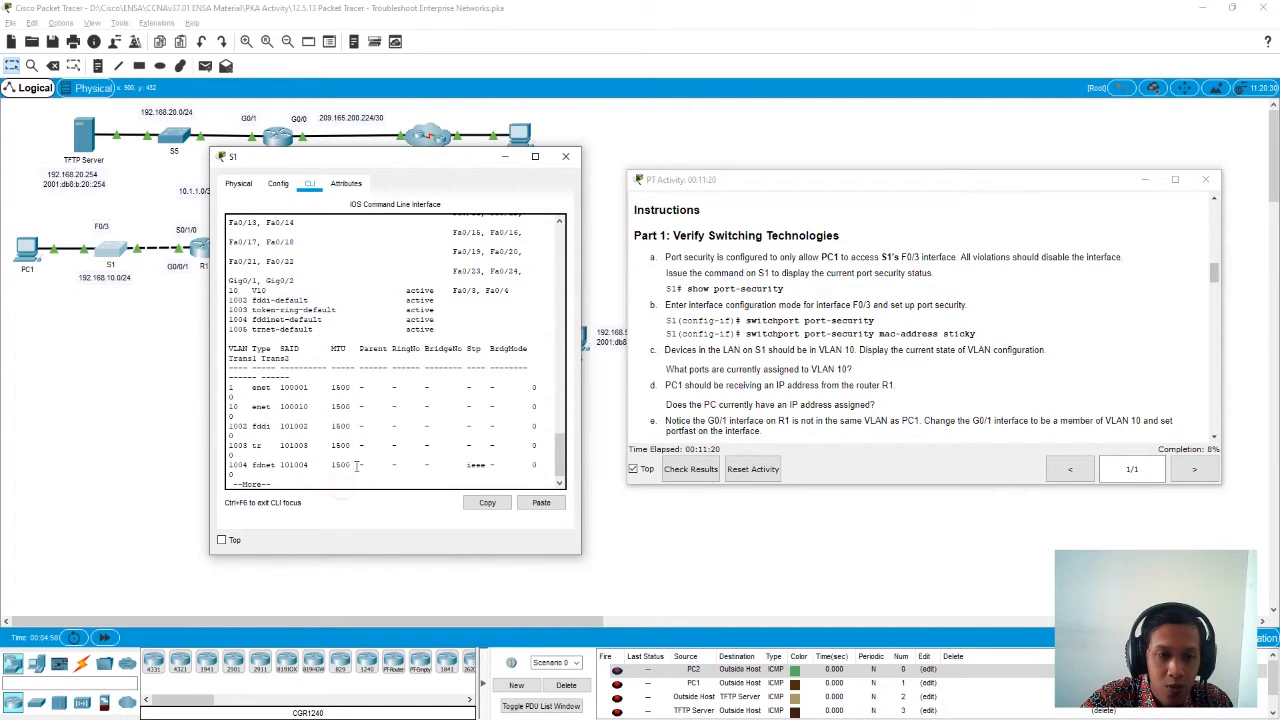
{"action": "key", "text": "space"}
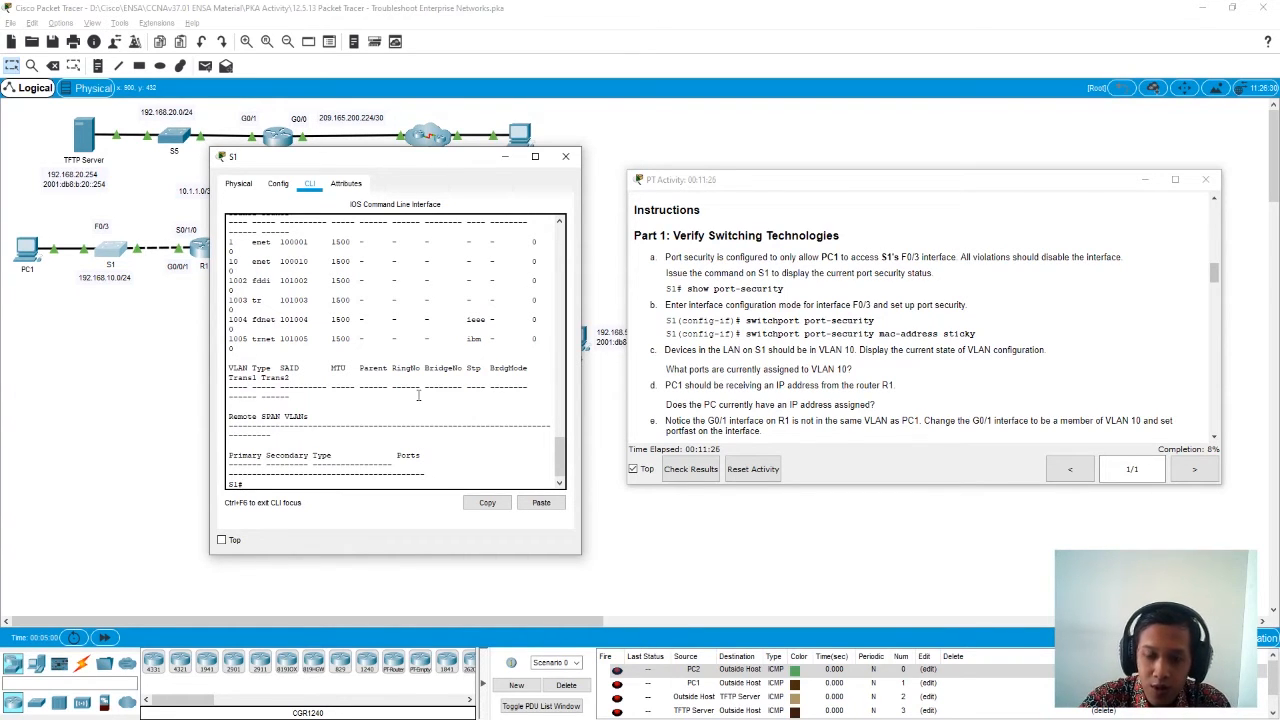
{"action": "left_click", "coordinate": [311, 481]}
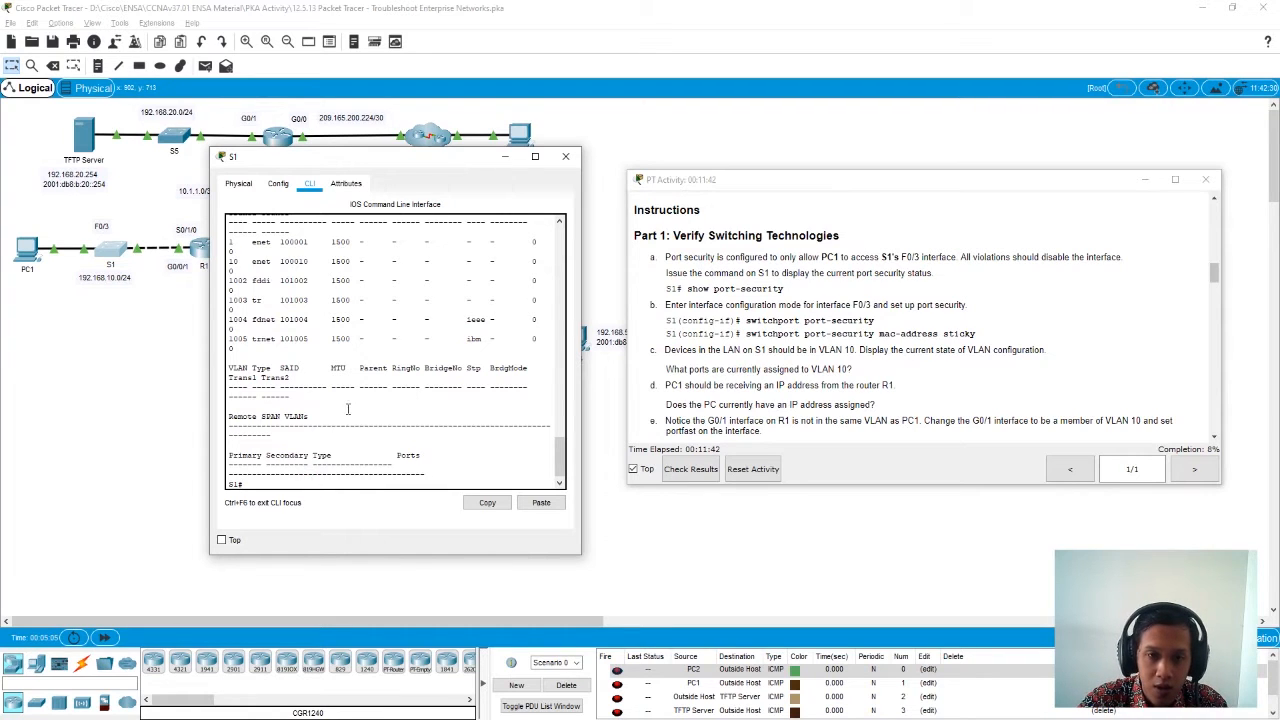
{"action": "scroll", "coordinate": [349, 409], "scroll_direction": "up", "scroll_amount": 3}
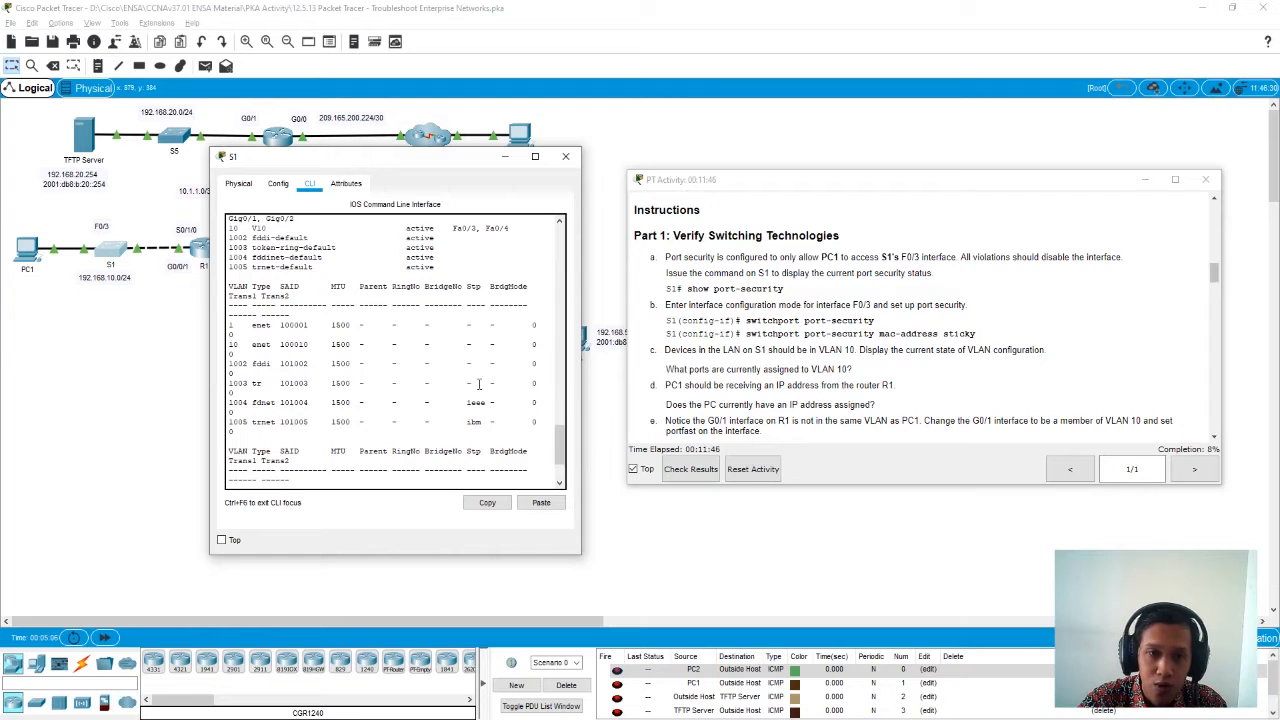
{"action": "scroll", "coordinate": [474, 384], "scroll_direction": "up", "scroll_amount": 3}
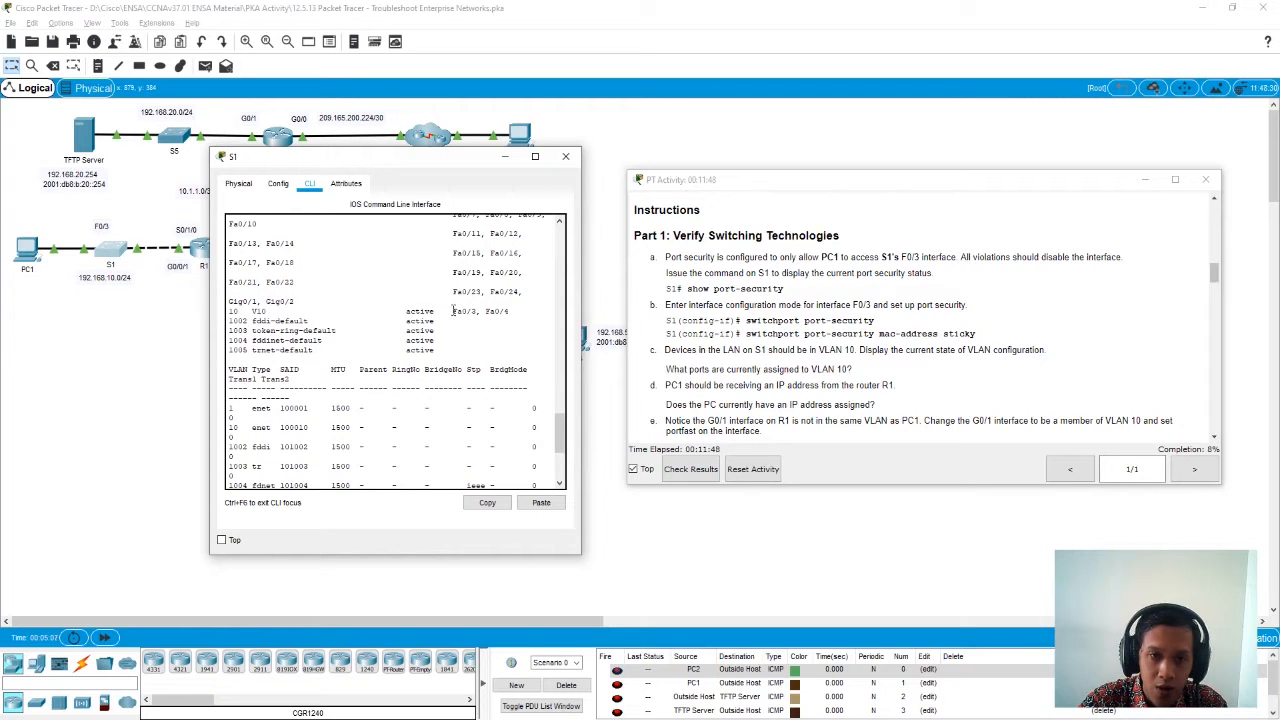
{"action": "left_click_drag", "start_coordinate": [510, 311], "coordinate": [228, 316]}
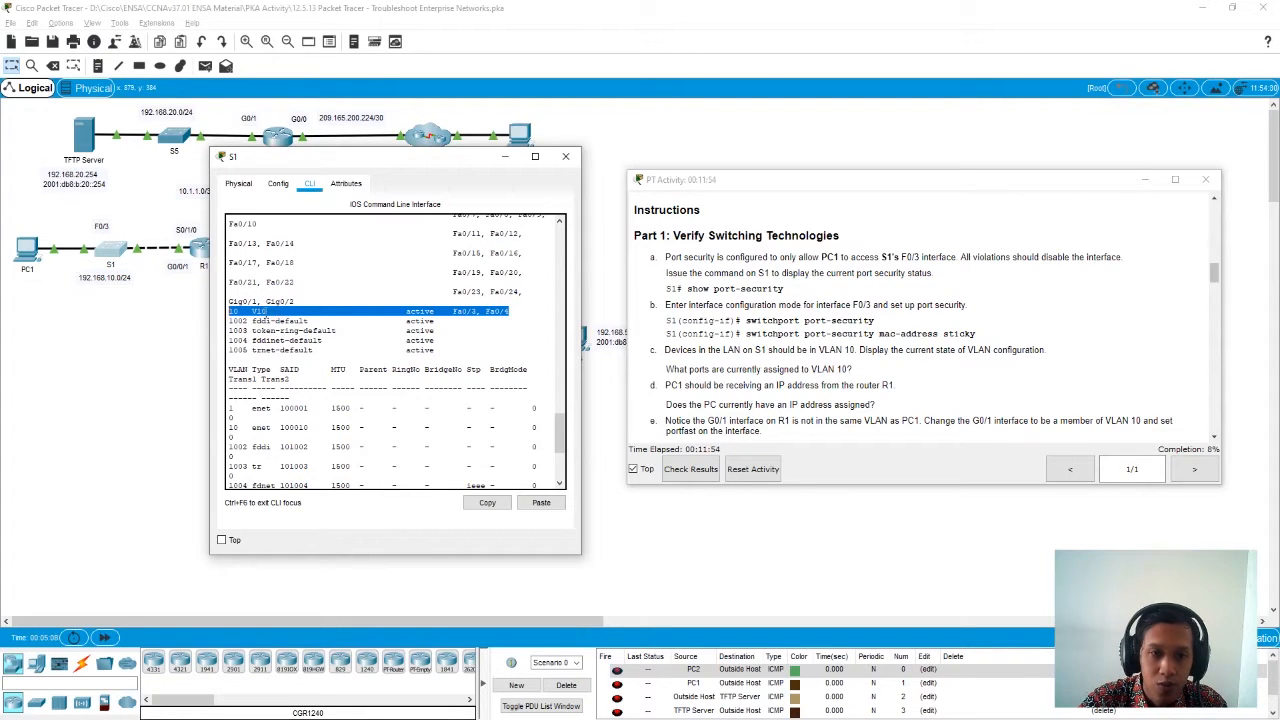
{"action": "scroll", "coordinate": [372, 342], "scroll_direction": "up", "scroll_amount": 3}
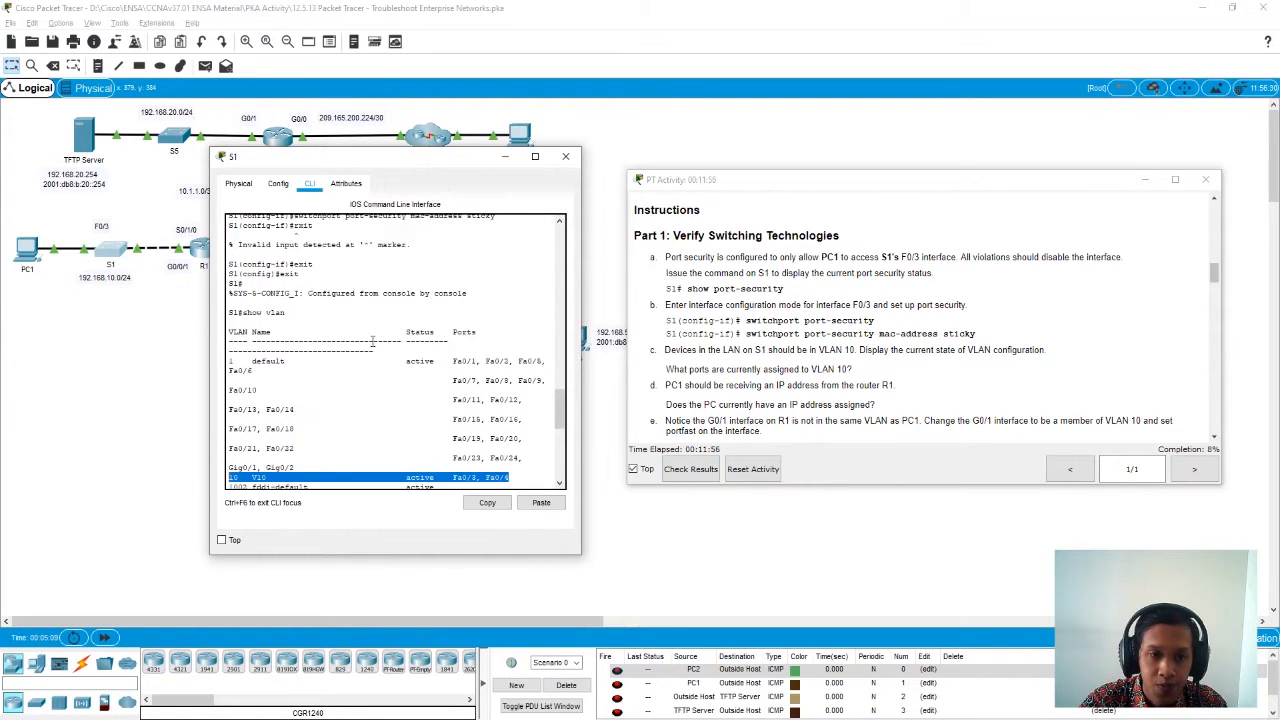
{"action": "scroll", "coordinate": [372, 342], "scroll_direction": "down", "scroll_amount": 6}
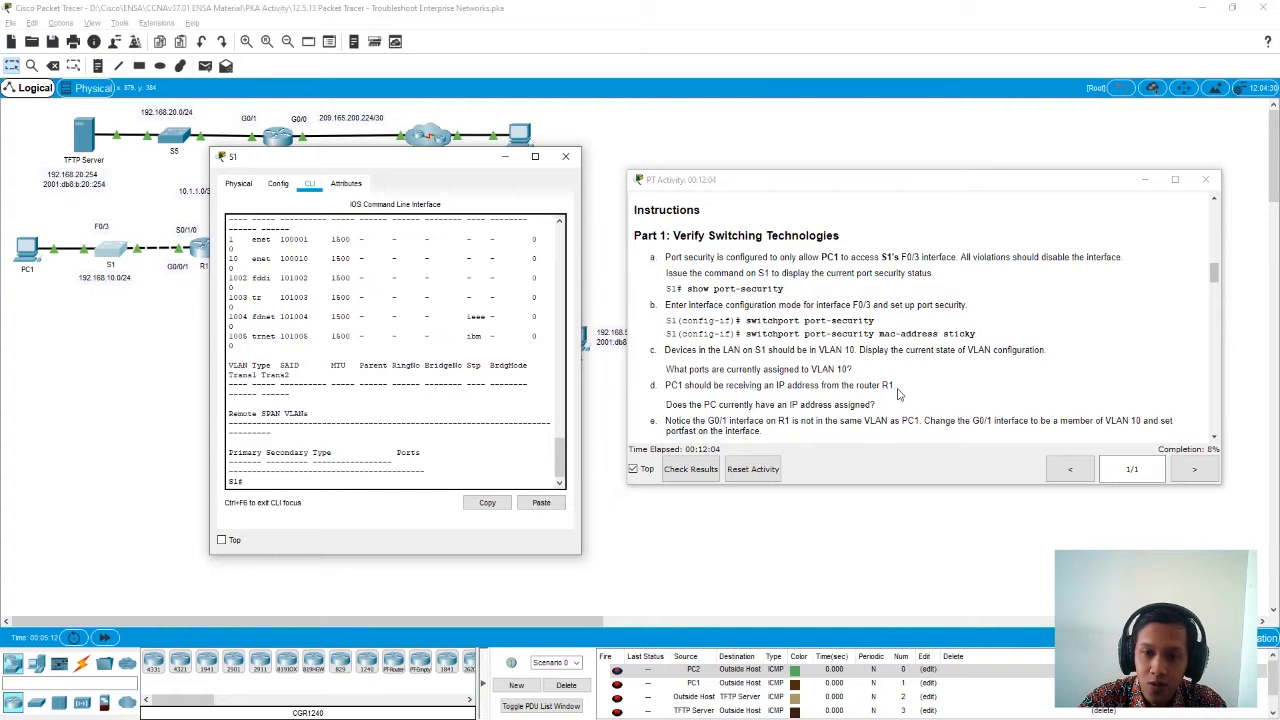
- Enter global configuration mode on S1 with conf t and open interface g0/1 for configuration
{"action": "scroll", "coordinate": [897, 395], "scroll_direction": "down", "scroll_amount": 2}
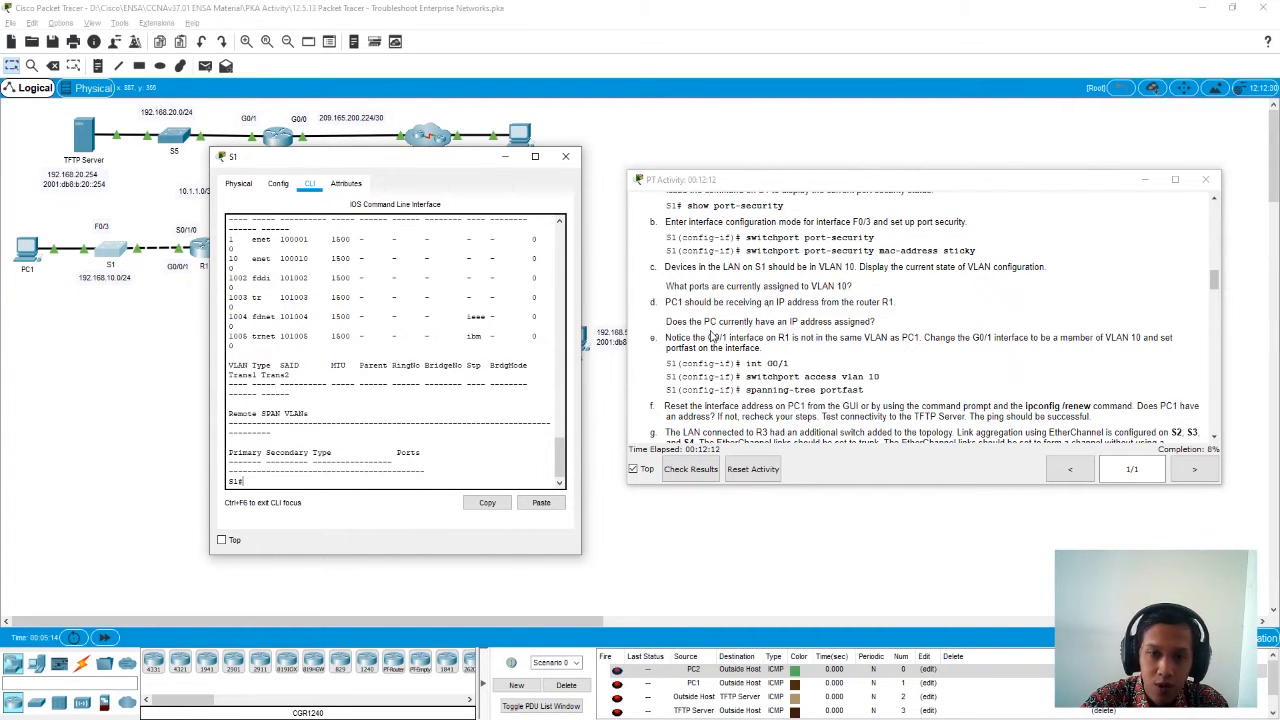
{"action": "left_click_drag", "start_coordinate": [397, 160], "coordinate": [414, 279]}
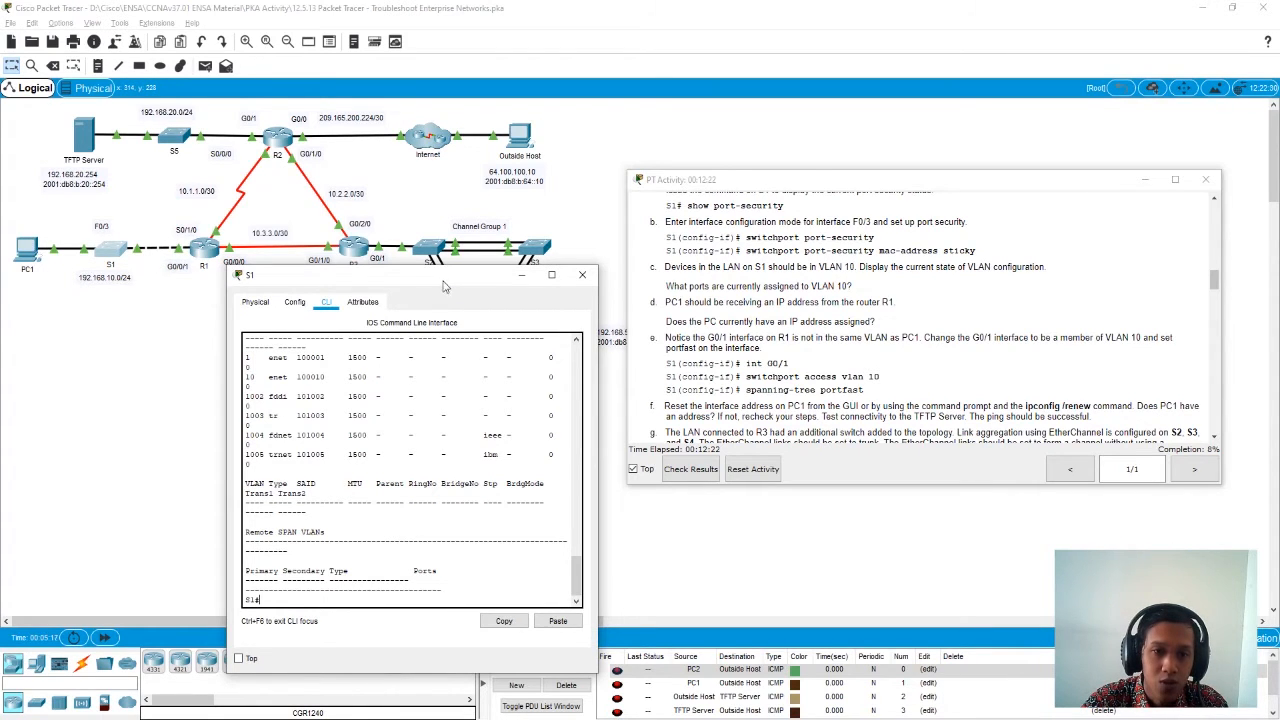
{"action": "left_click_drag", "start_coordinate": [440, 276], "coordinate": [454, 169]}
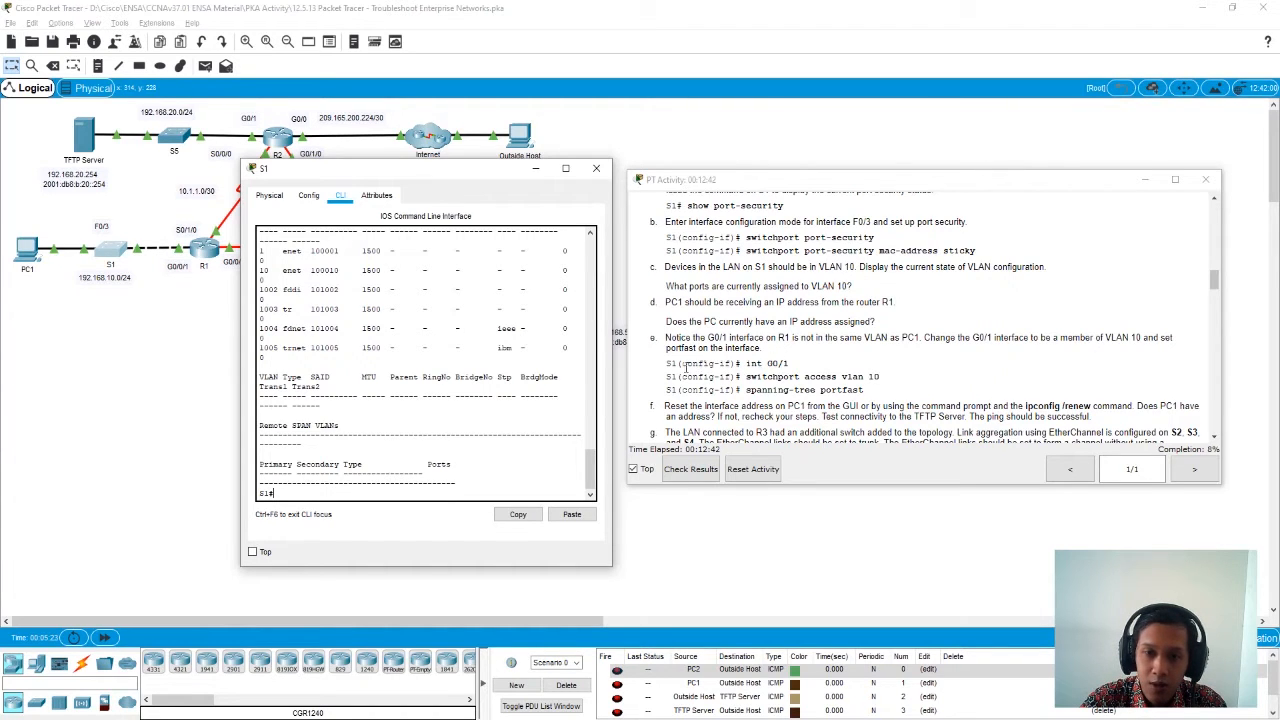
{"action": "type", "text": "conf"}
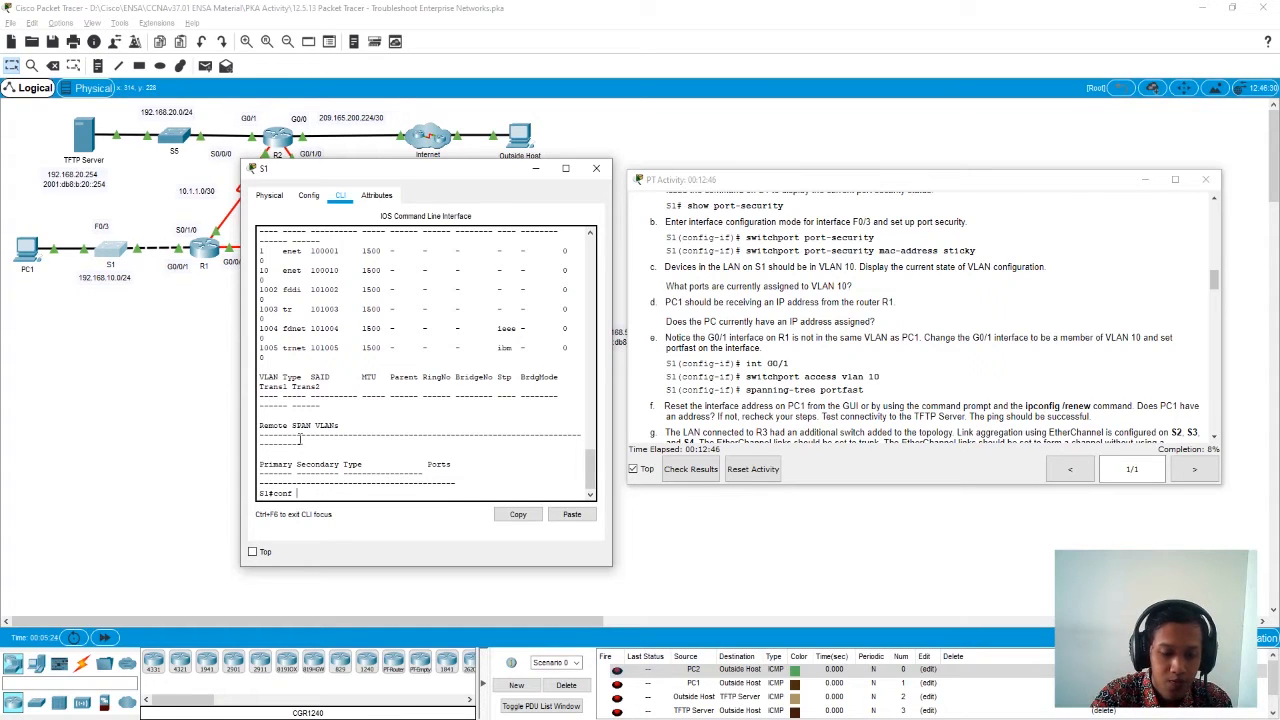
{"action": "type", "text": " t"}
{"action": "key", "text": "Return"}
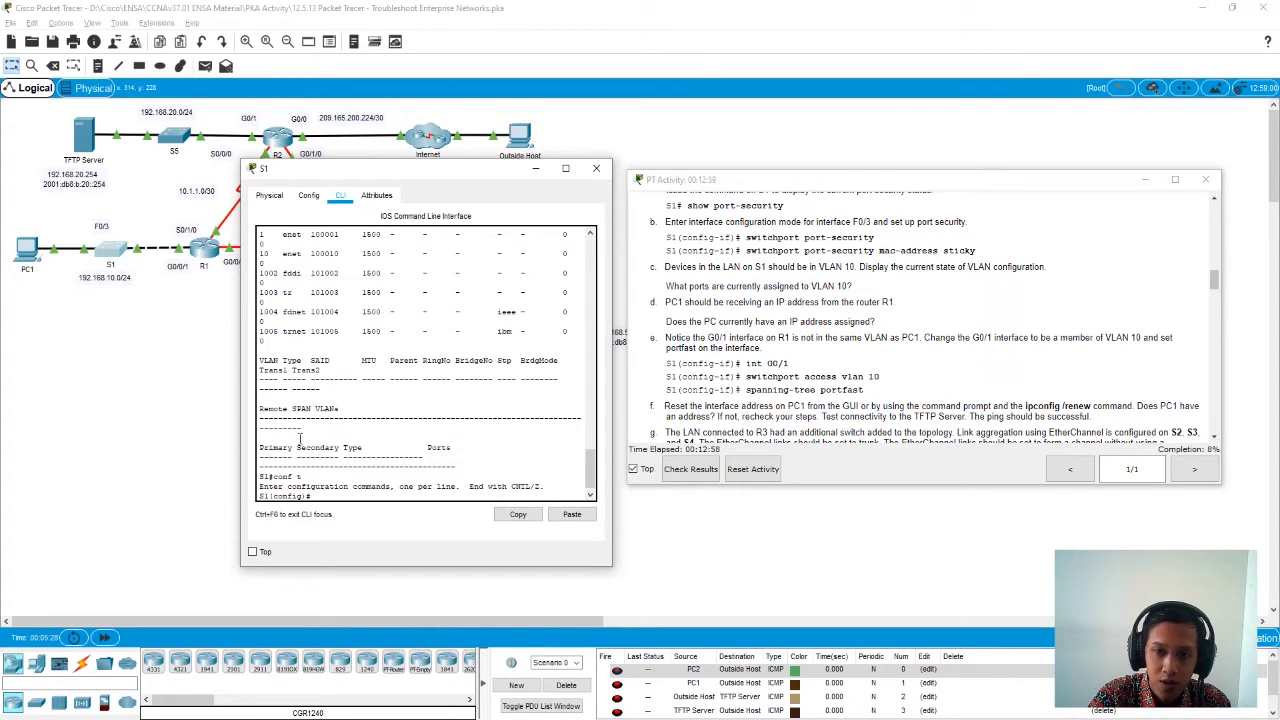
{"action": "type", "text": "inter"}
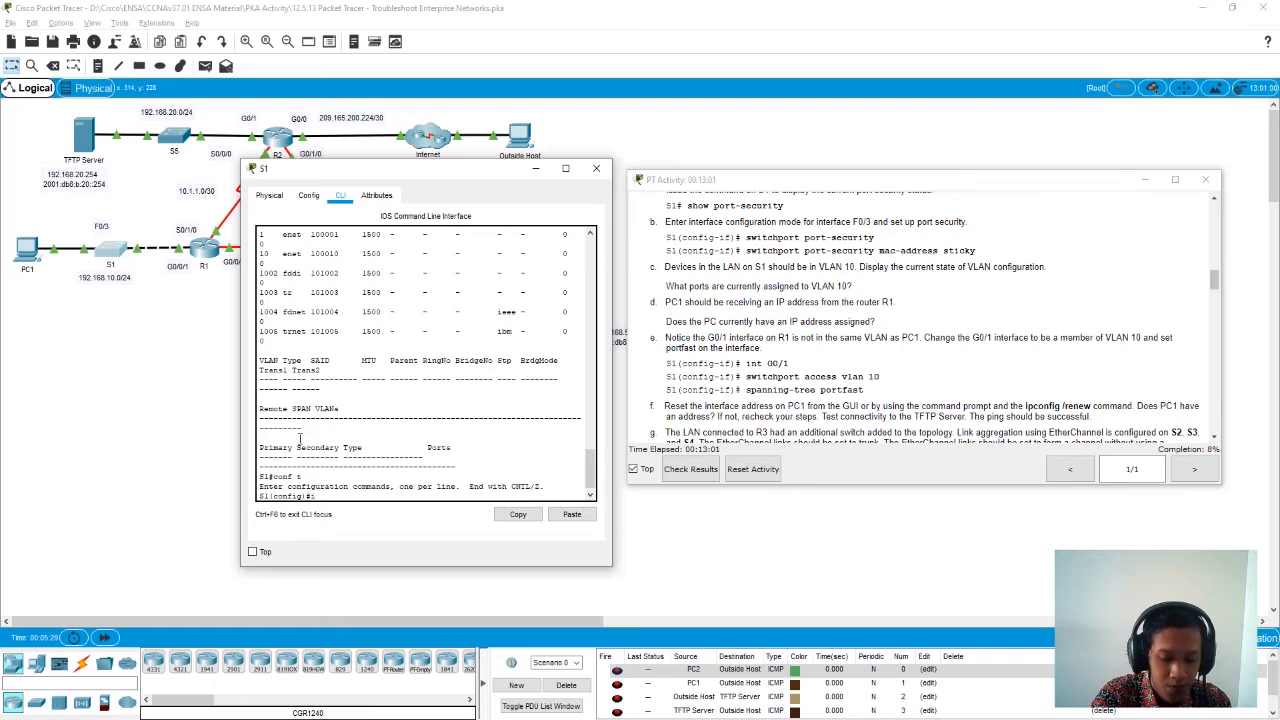
{"action": "key", "text": "Tab"}
{"action": "type", "text": "g0/1"}
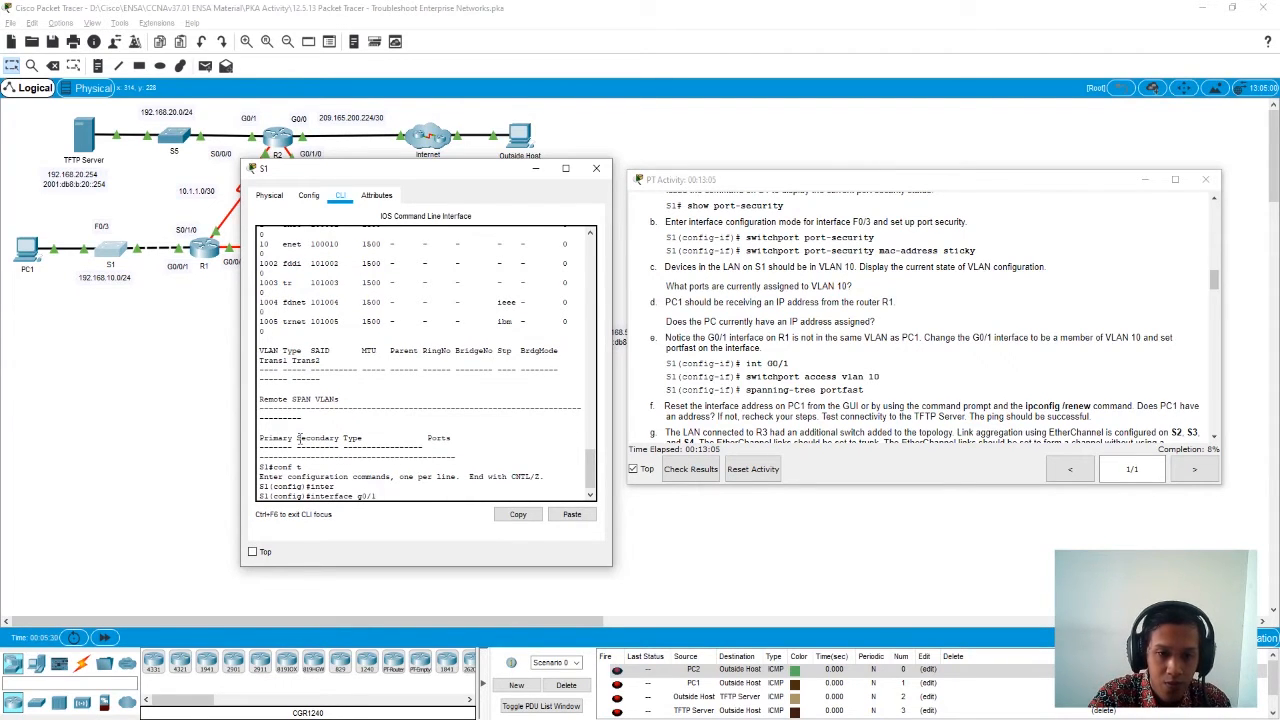
{"action": "key", "text": "Return"}
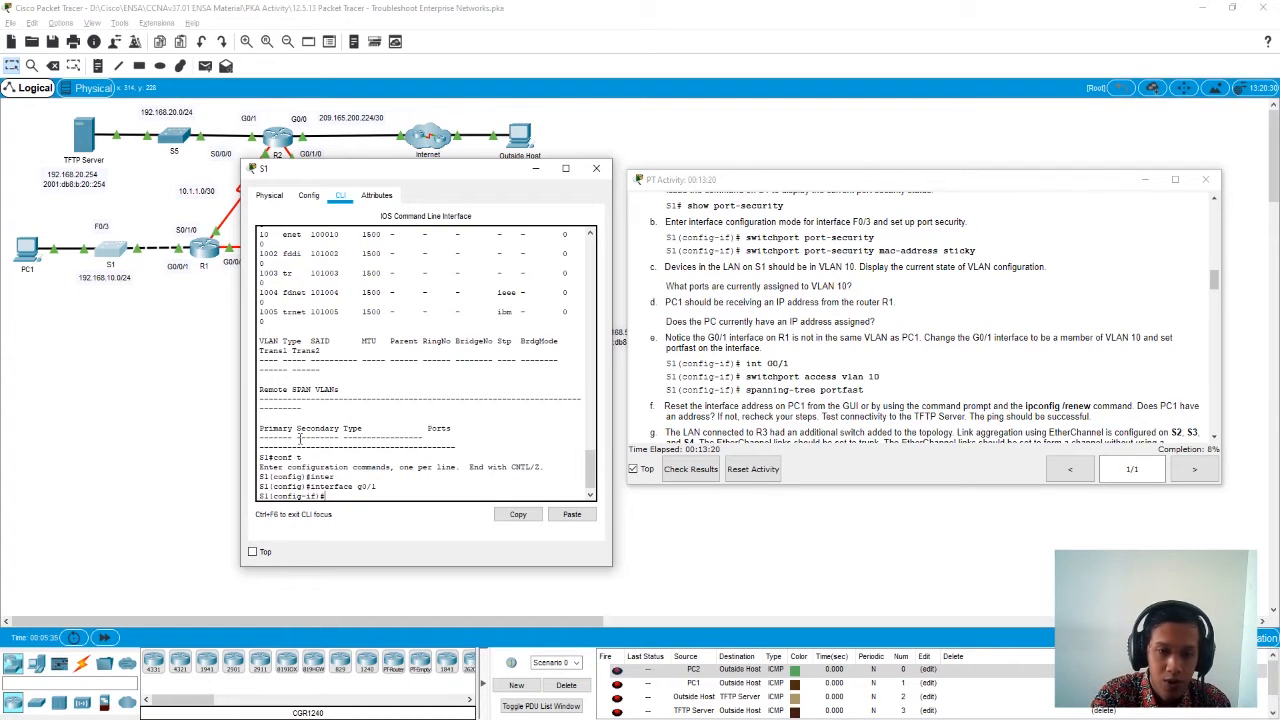
- Assign S1's G0/1 interface to VLAN 10 with switchport access vlan 10
{"action": "type", "text": "sw"}
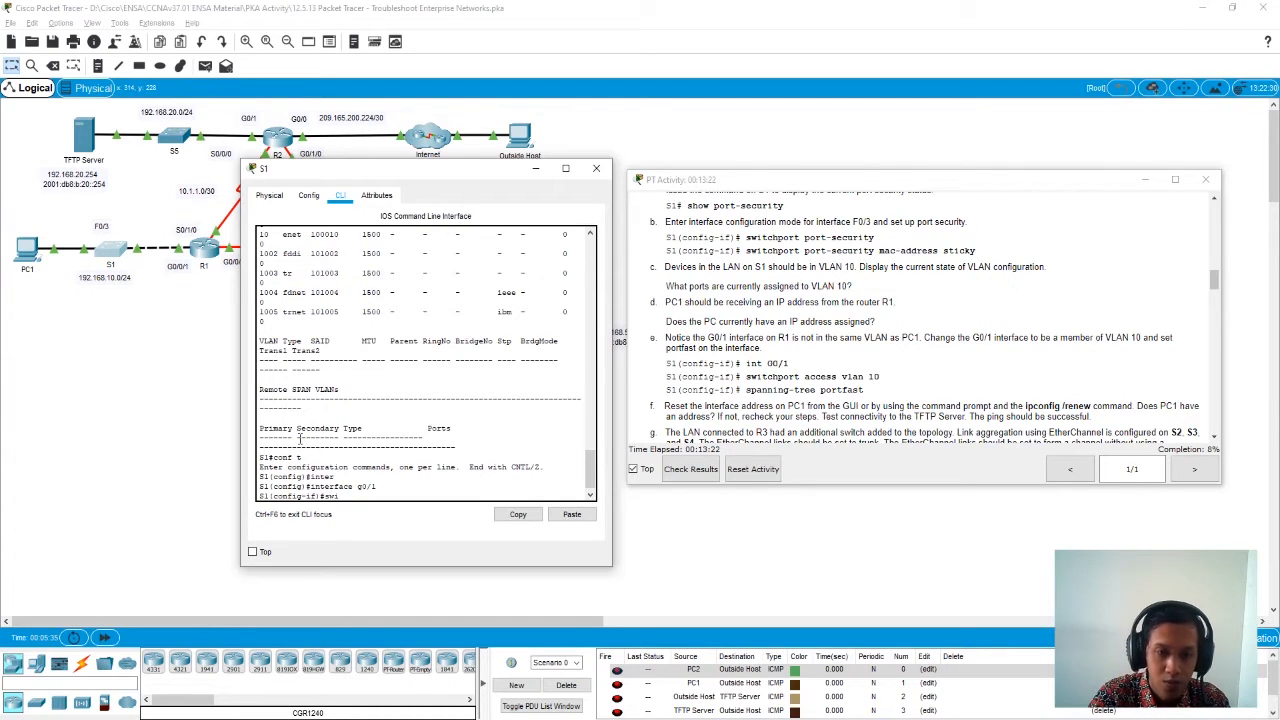
{"action": "type", "text": "i"}
{"action": "key", "text": "Tab"}
{"action": "type", "text": "acc"}
{"action": "key", "text": "Tab"}
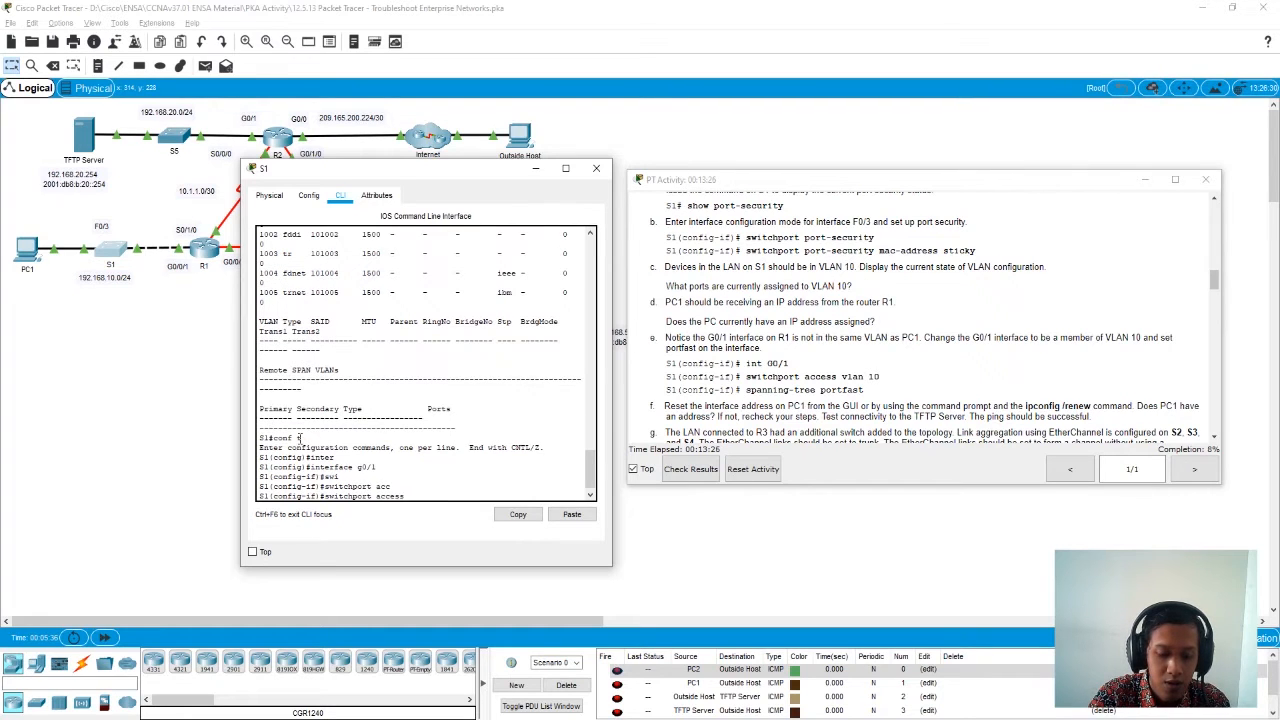
{"action": "type", "text": "vlan 10"}
{"action": "key", "text": "Return"}
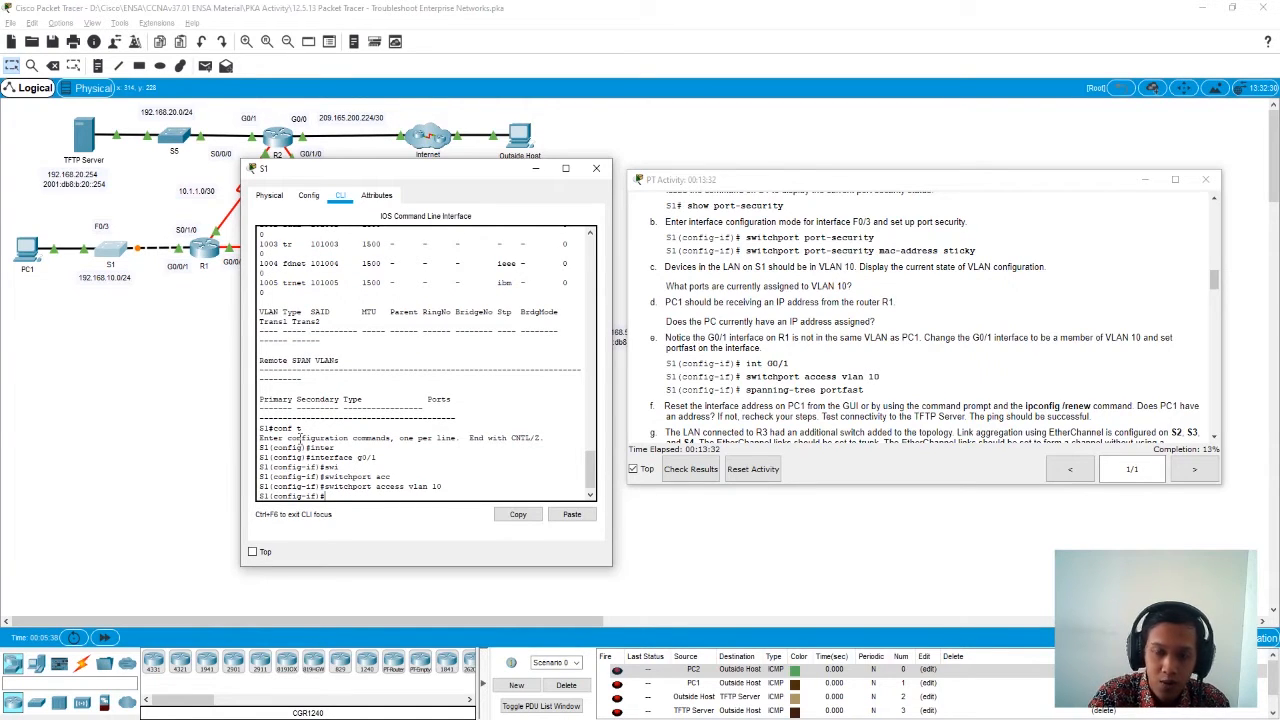
- Enable PortFast on S1's G0/1 interface with spanning-tree portfast
{"action": "type", "text": "span"}
{"action": "key", "text": "Tab"}
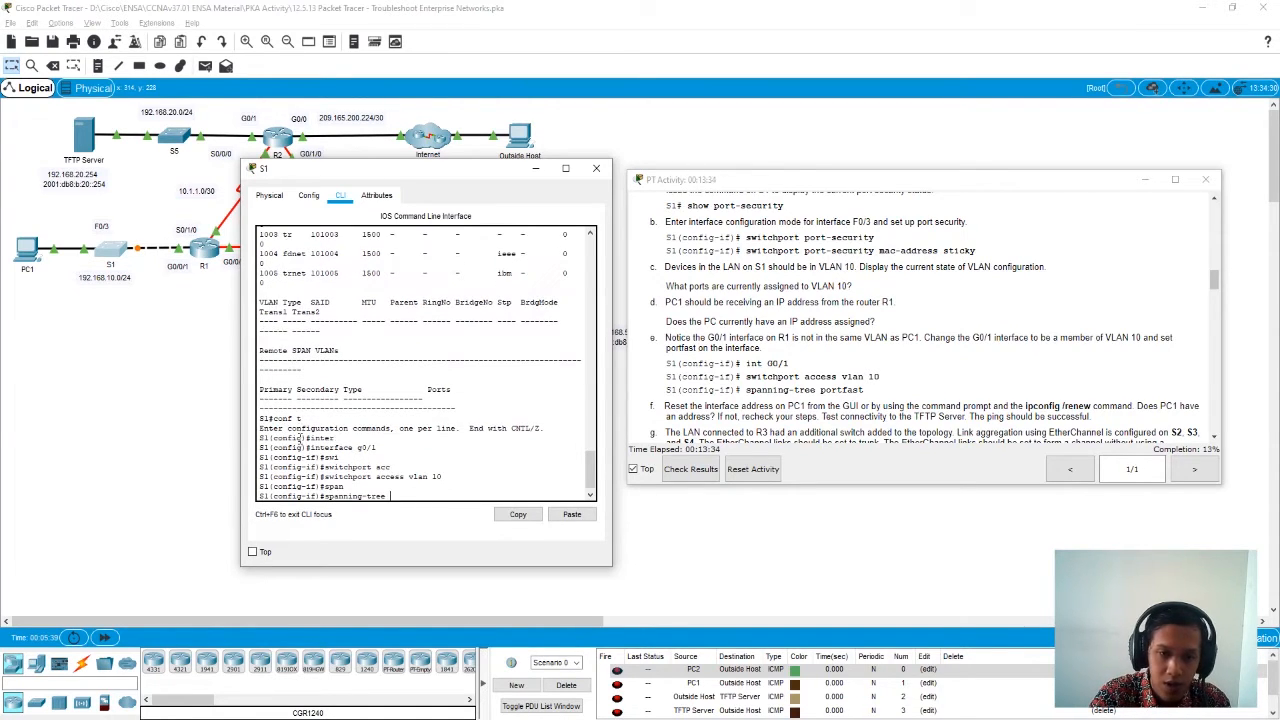
{"action": "type", "text": "portfast"}
{"action": "key", "text": "Return"}
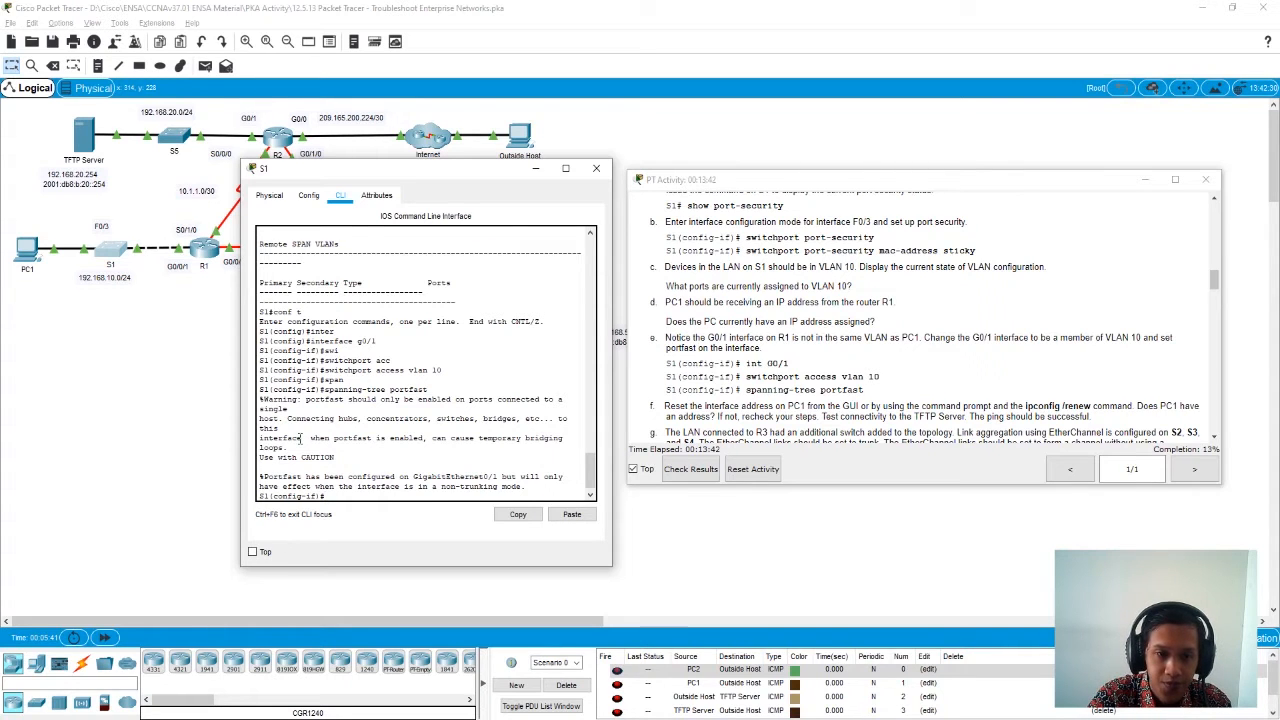
{"action": "key", "text": "Return"}
{"action": "key", "text": "Return"}
{"action": "key", "text": "Return"}
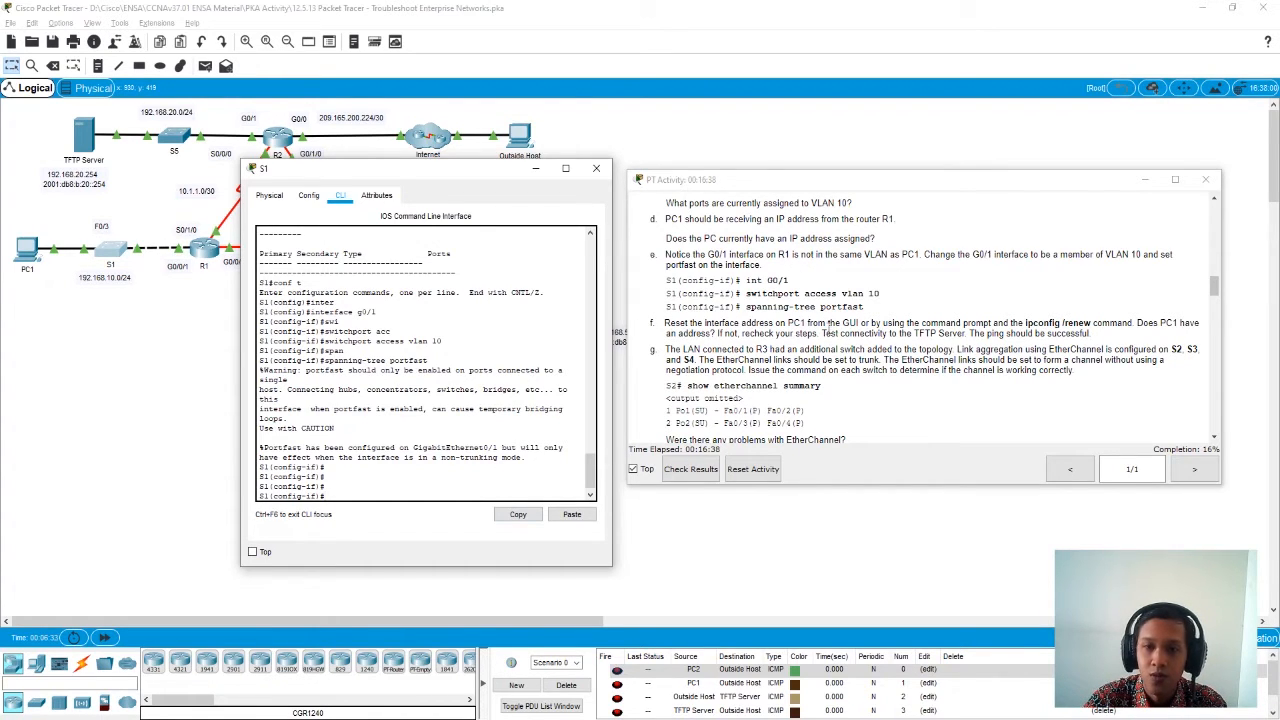
- Open PC1's command prompt and display its IP settings with ipconfig
{"action": "left_click", "coordinate": [28, 250]}
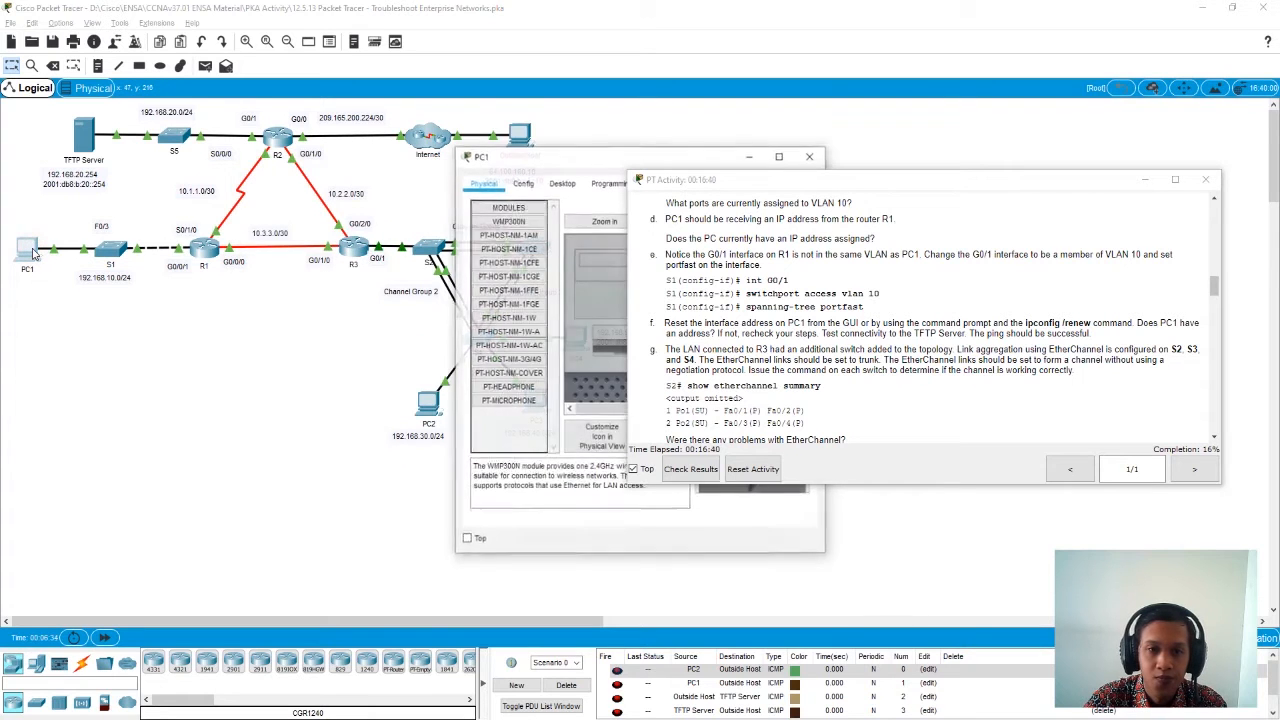
{"action": "left_click_drag", "start_coordinate": [575, 160], "coordinate": [312, 158]}
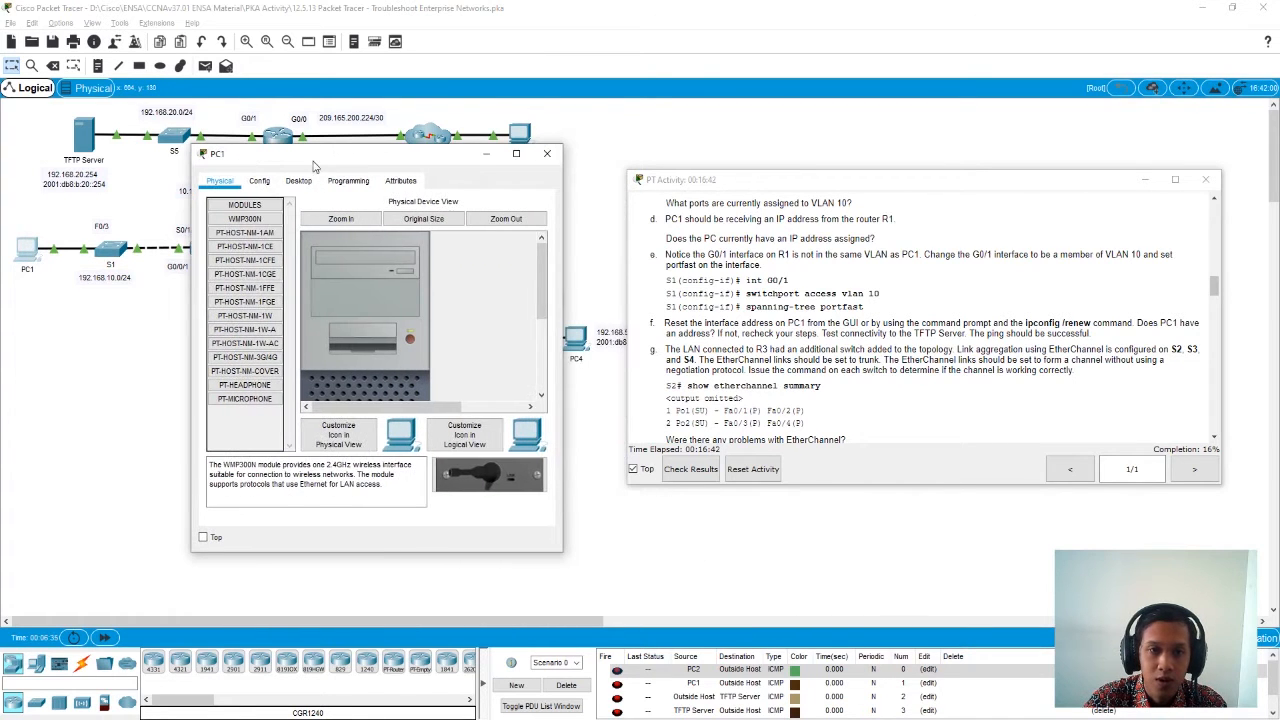
{"action": "left_click", "coordinate": [299, 181]}
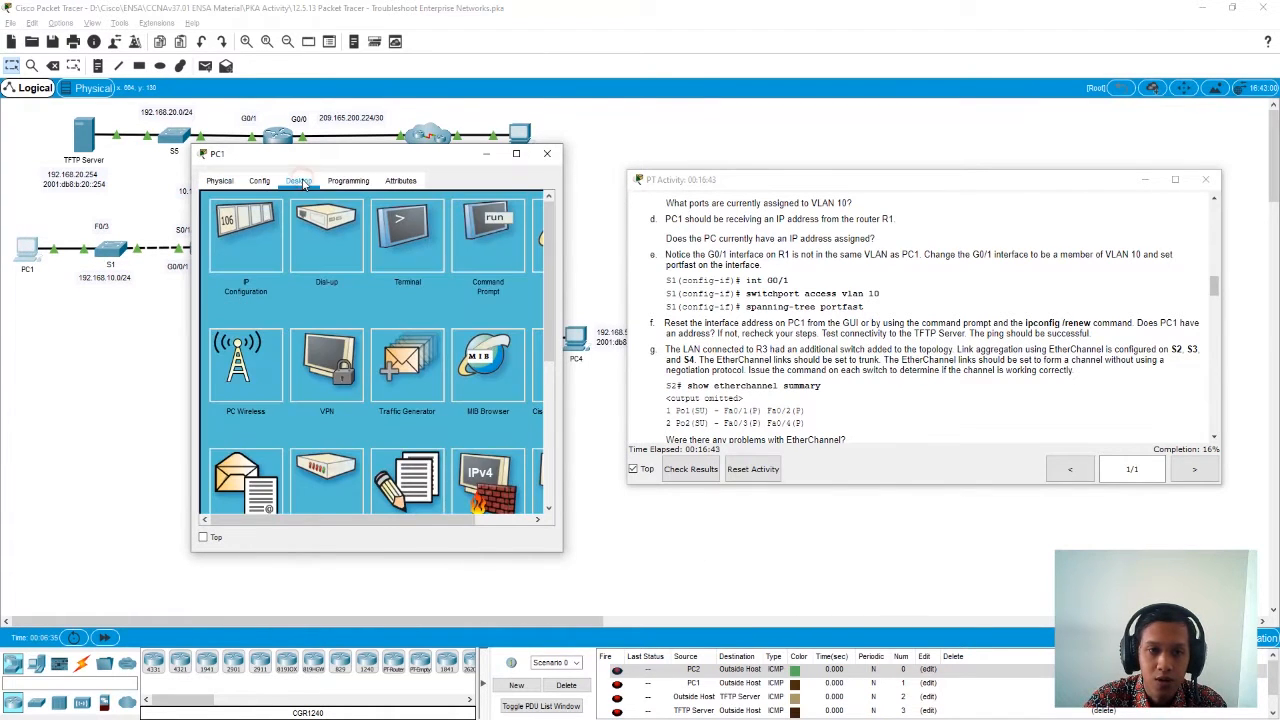
{"action": "left_click", "coordinate": [491, 237]}
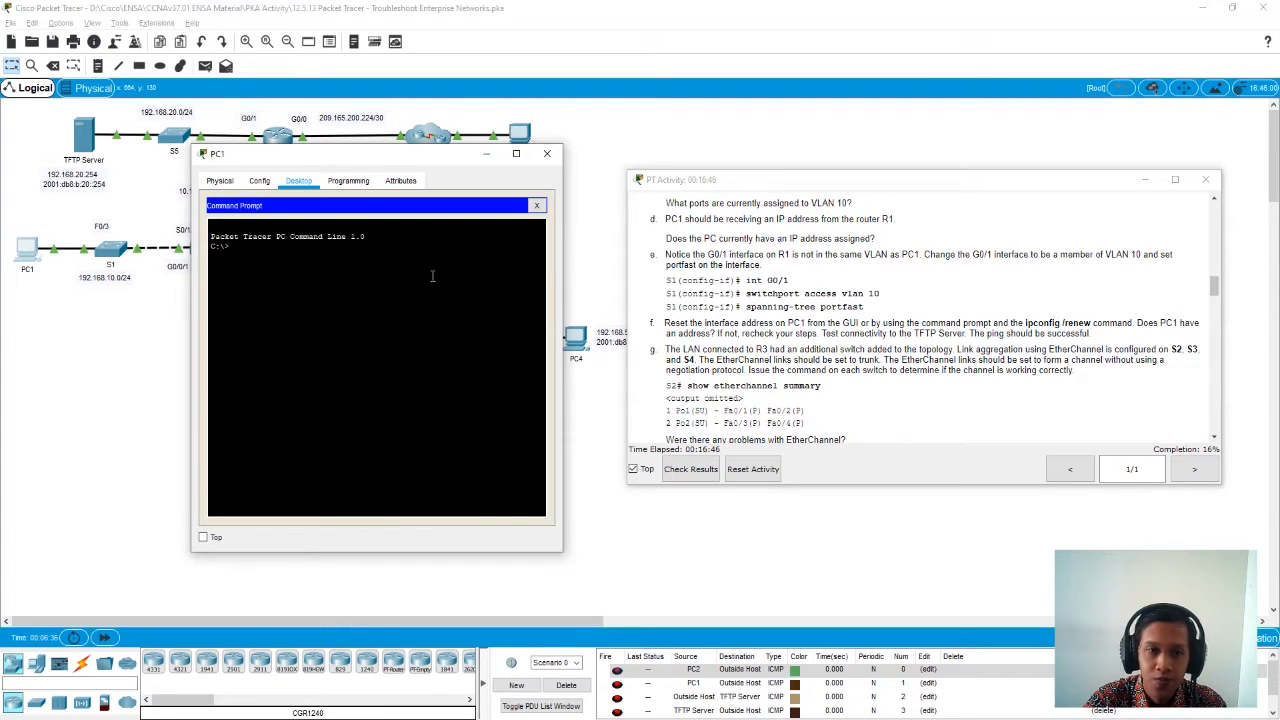
{"action": "type", "text": "ip"}
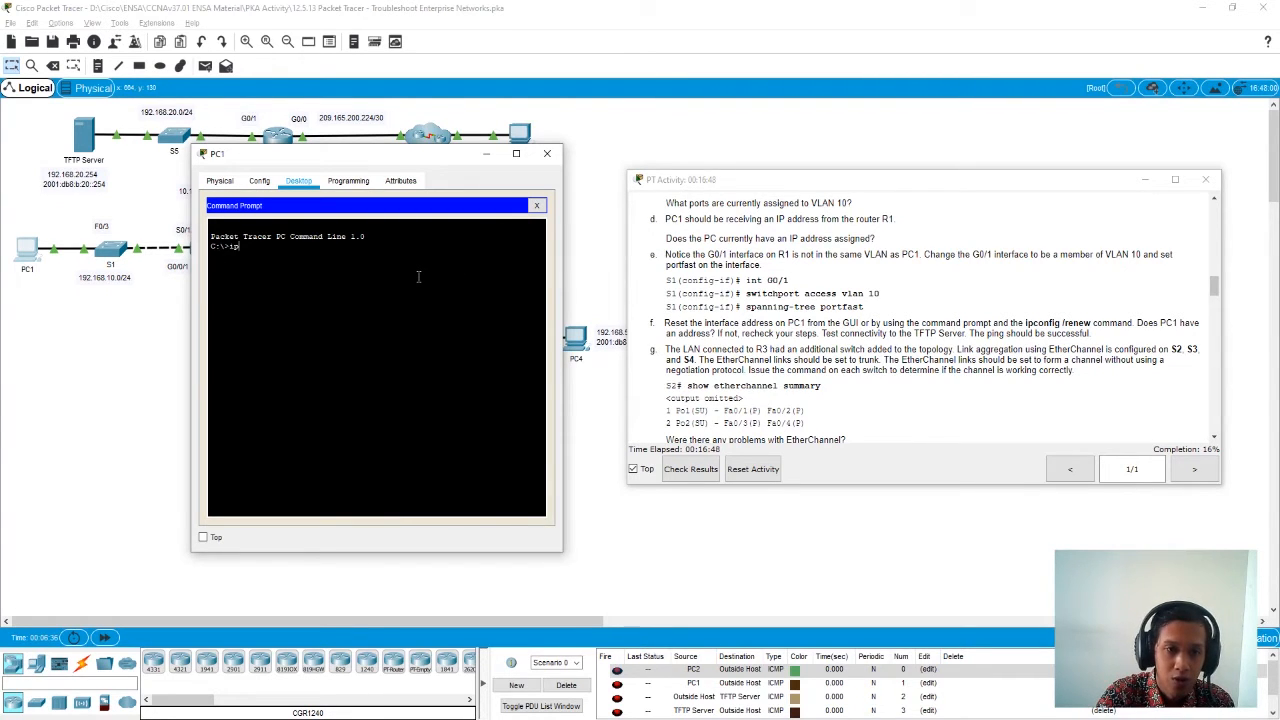
{"action": "type", "text": "con"}
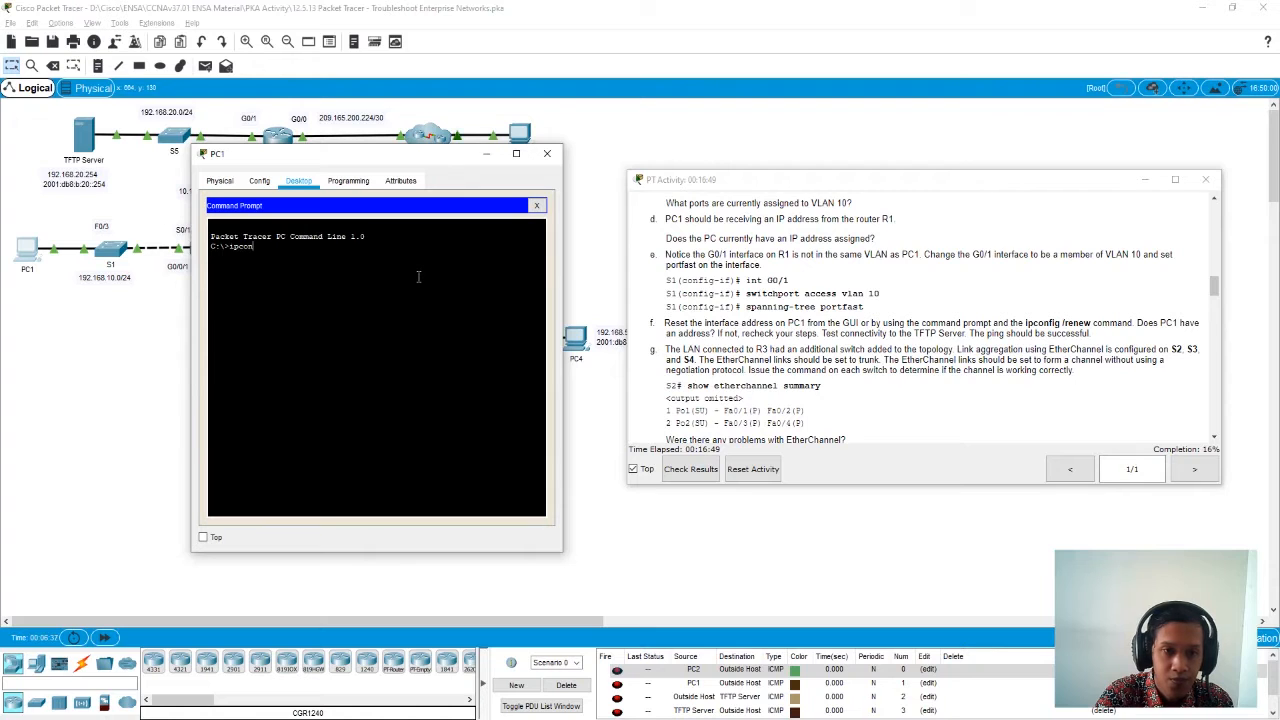
{"action": "type", "text": "fig"}
{"action": "key", "text": "Return"}
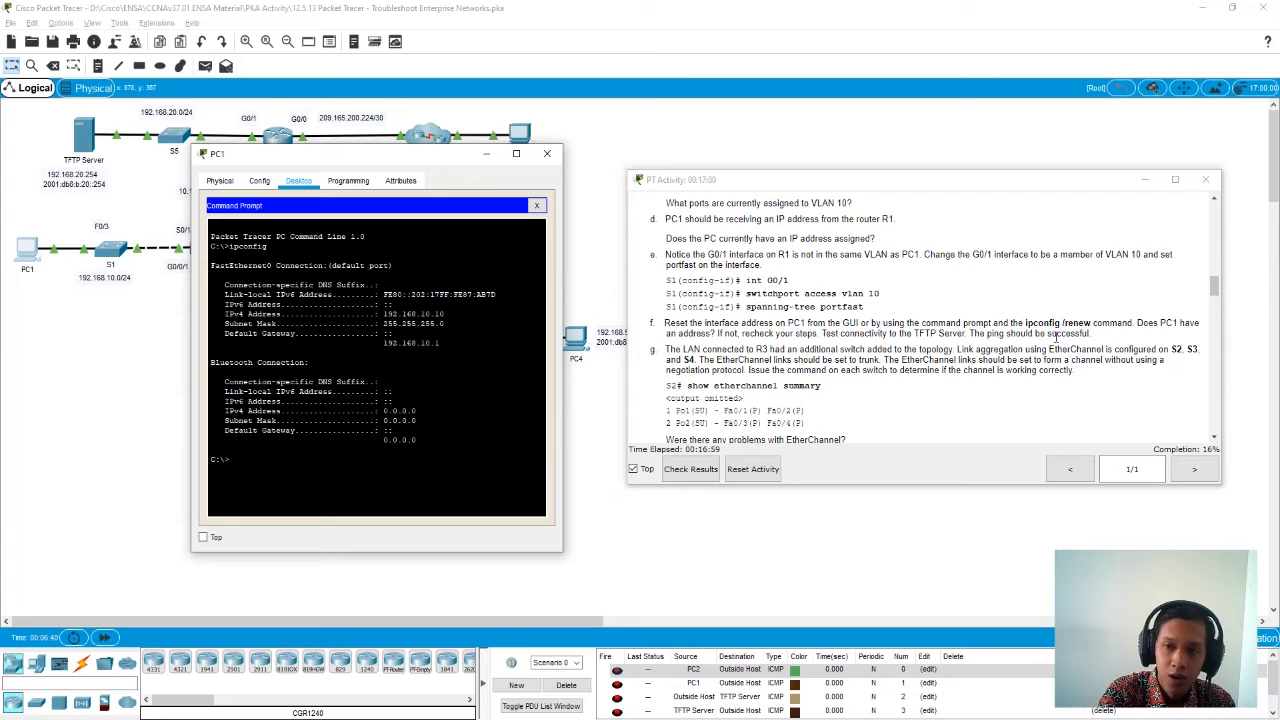
- Renew PC1's IP address with ipconfig /renew
{"action": "type", "text": "on"}
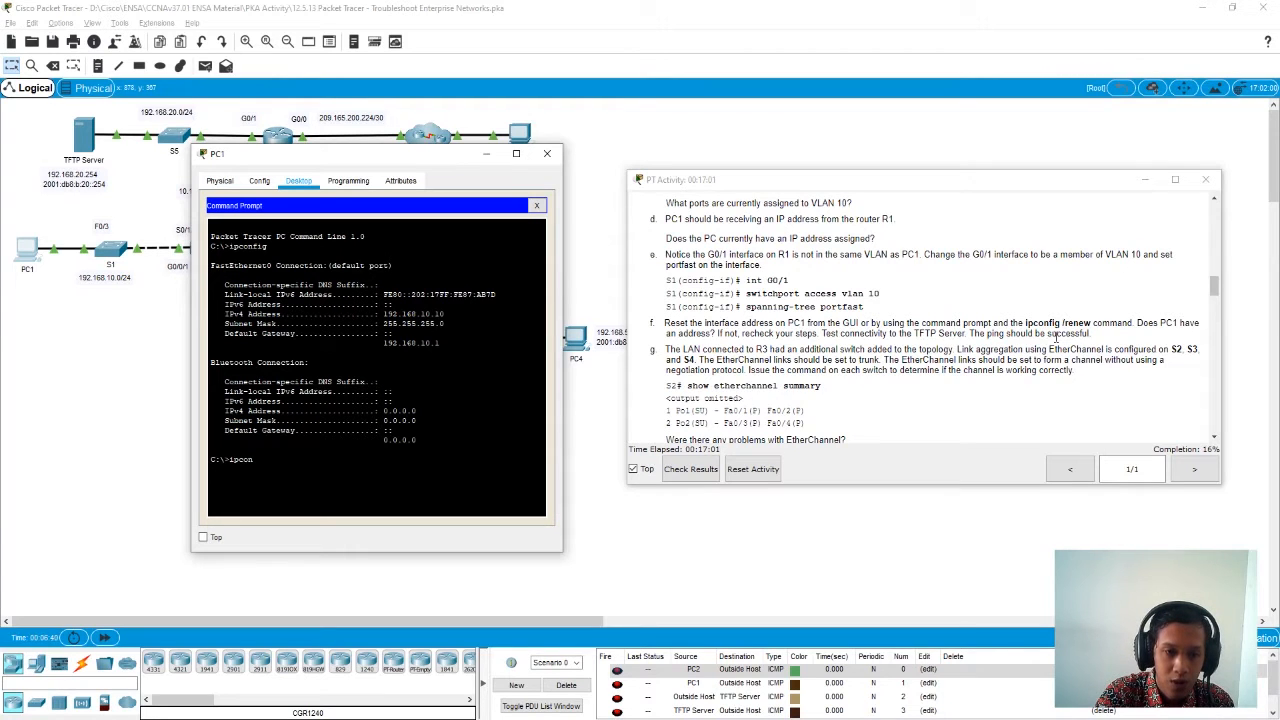
{"action": "type", "text": "fig"}
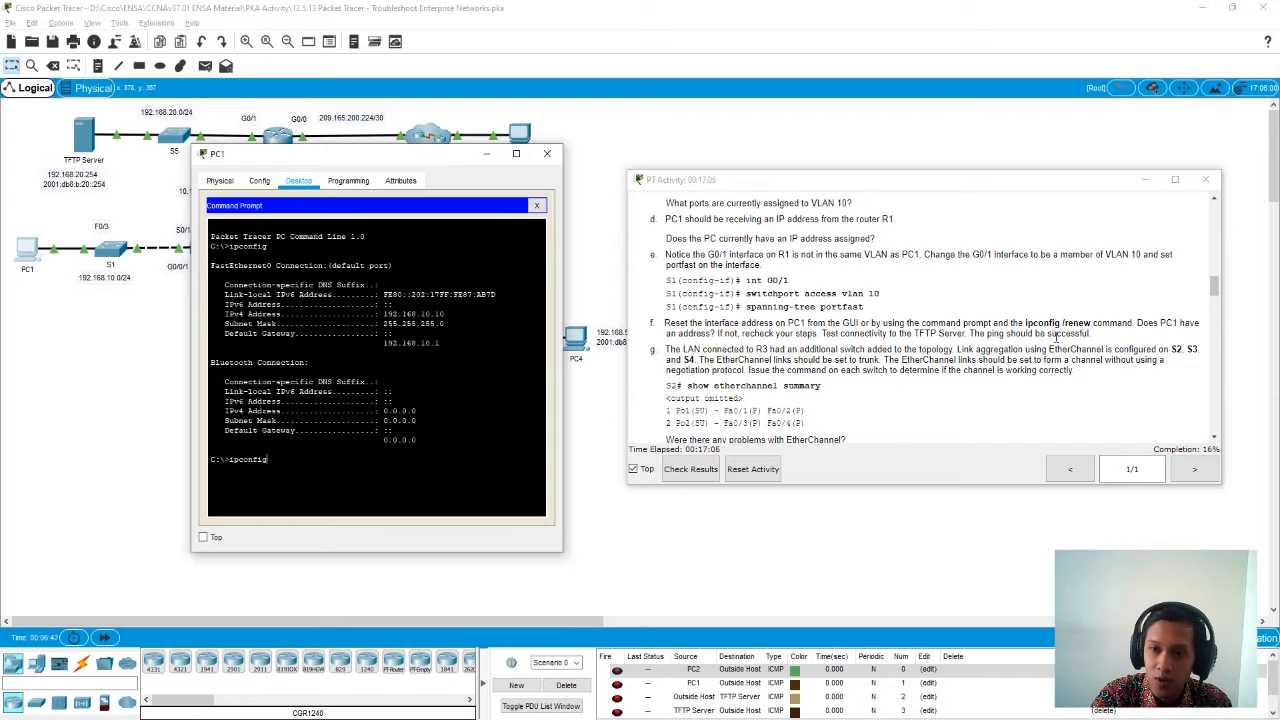
{"action": "type", "text": " /renew"}
{"action": "key", "text": "Return"}
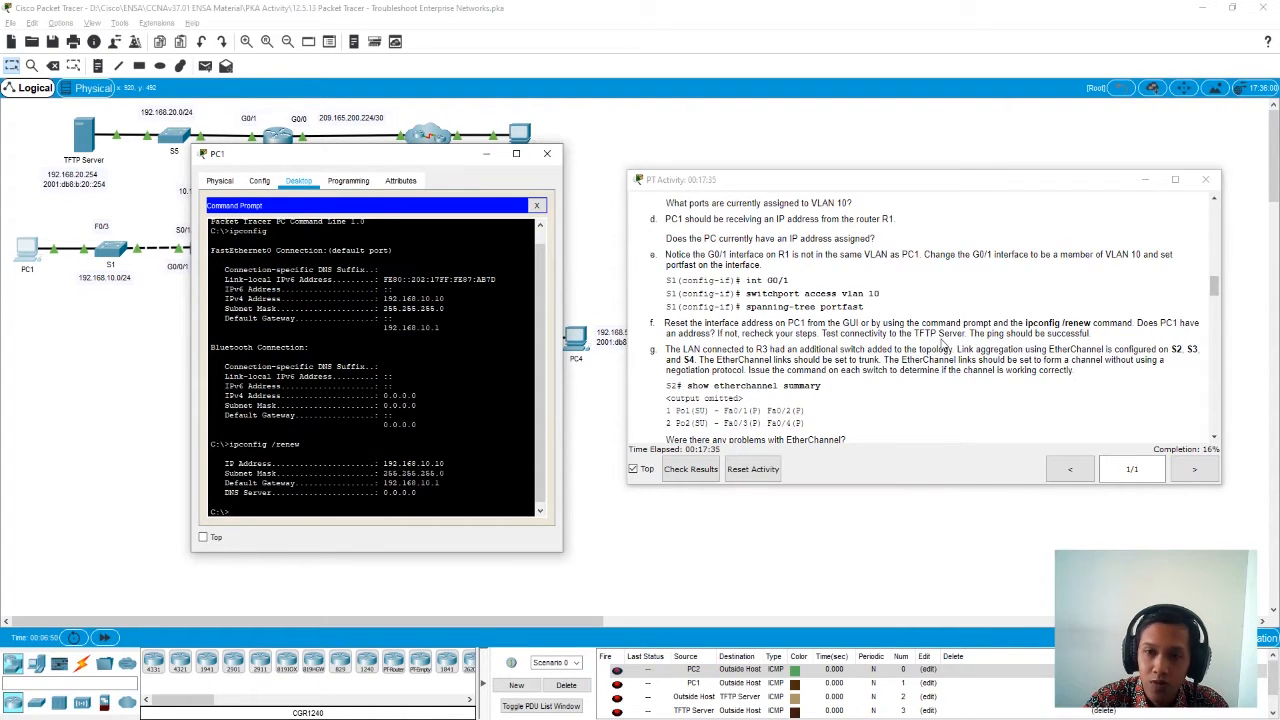
- Copy the TFTP Server's IPv4 address from its IP configuration and close the server's window
{"action": "left_click", "coordinate": [92, 140]}
{"action": "left_click_drag", "start_coordinate": [560, 170], "coordinate": [360, 162]}
{"action": "left_click", "coordinate": [404, 173]}
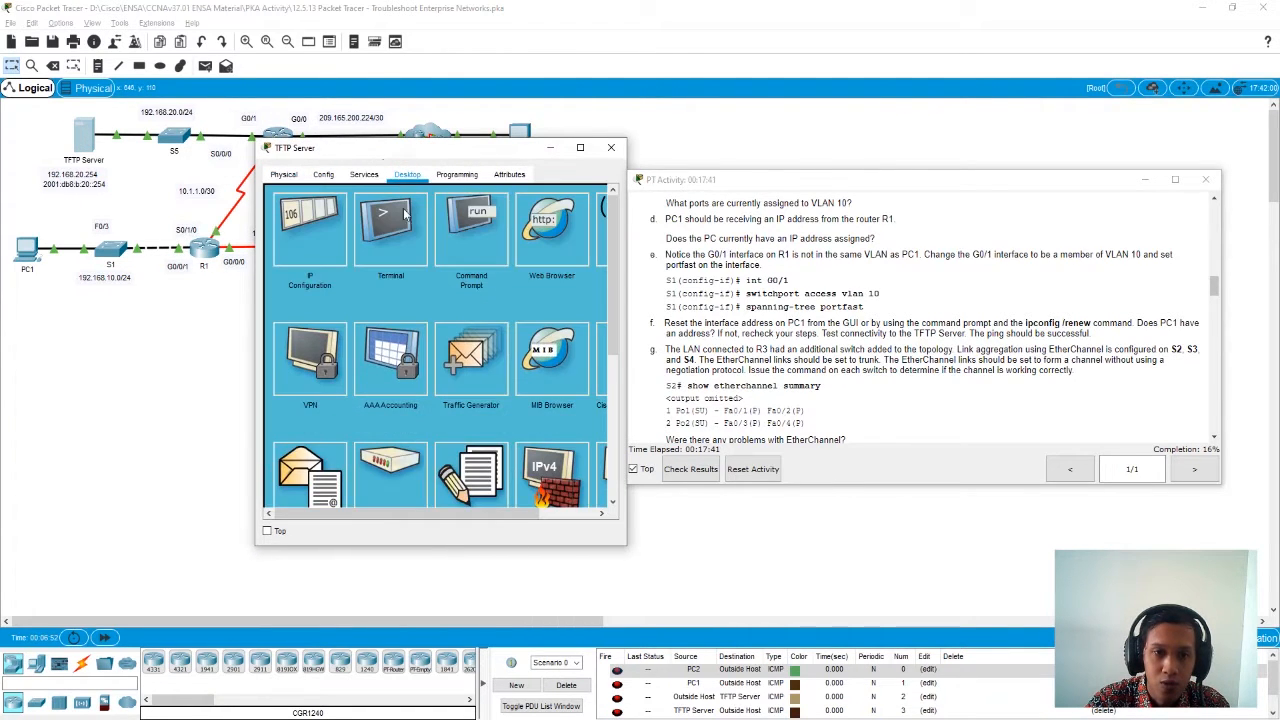
{"action": "left_click", "coordinate": [315, 247]}
{"action": "left_click_drag", "start_coordinate": [441, 254], "coordinate": [315, 258]}
{"action": "key", "text": "ctrl+c"}
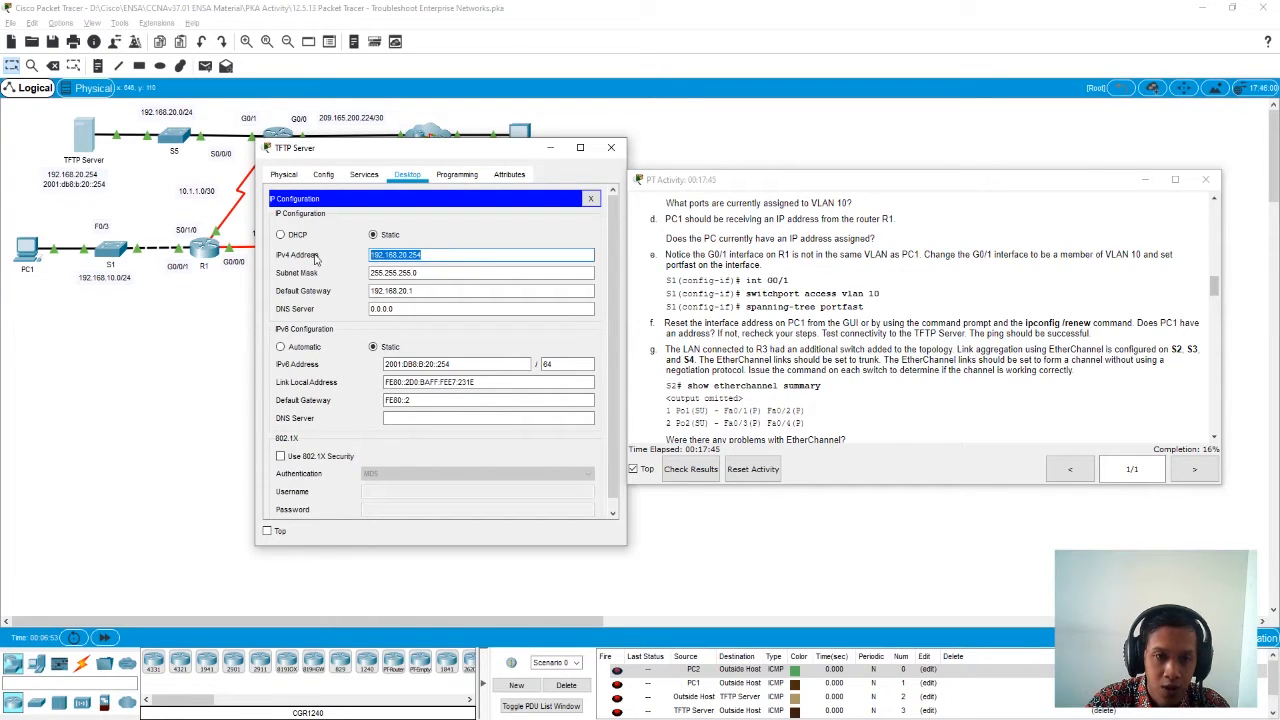
{"action": "left_click", "coordinate": [437, 255]}
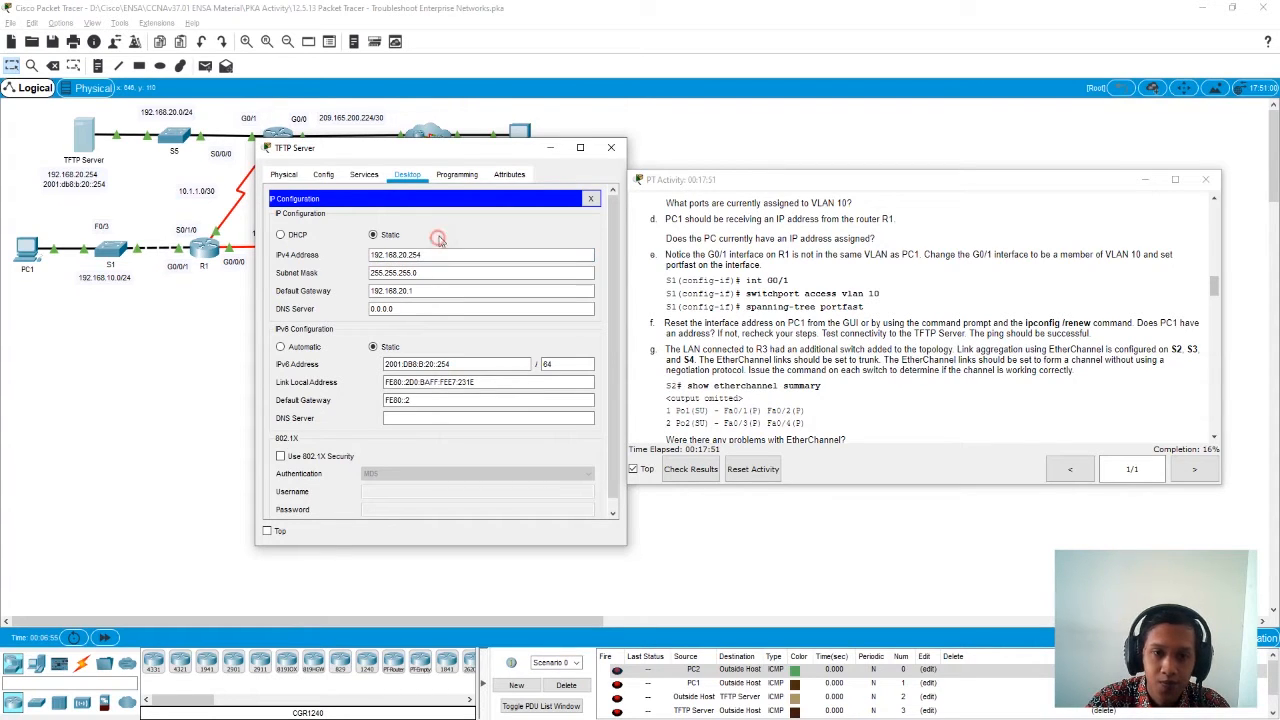
{"action": "left_click", "coordinate": [613, 150]}
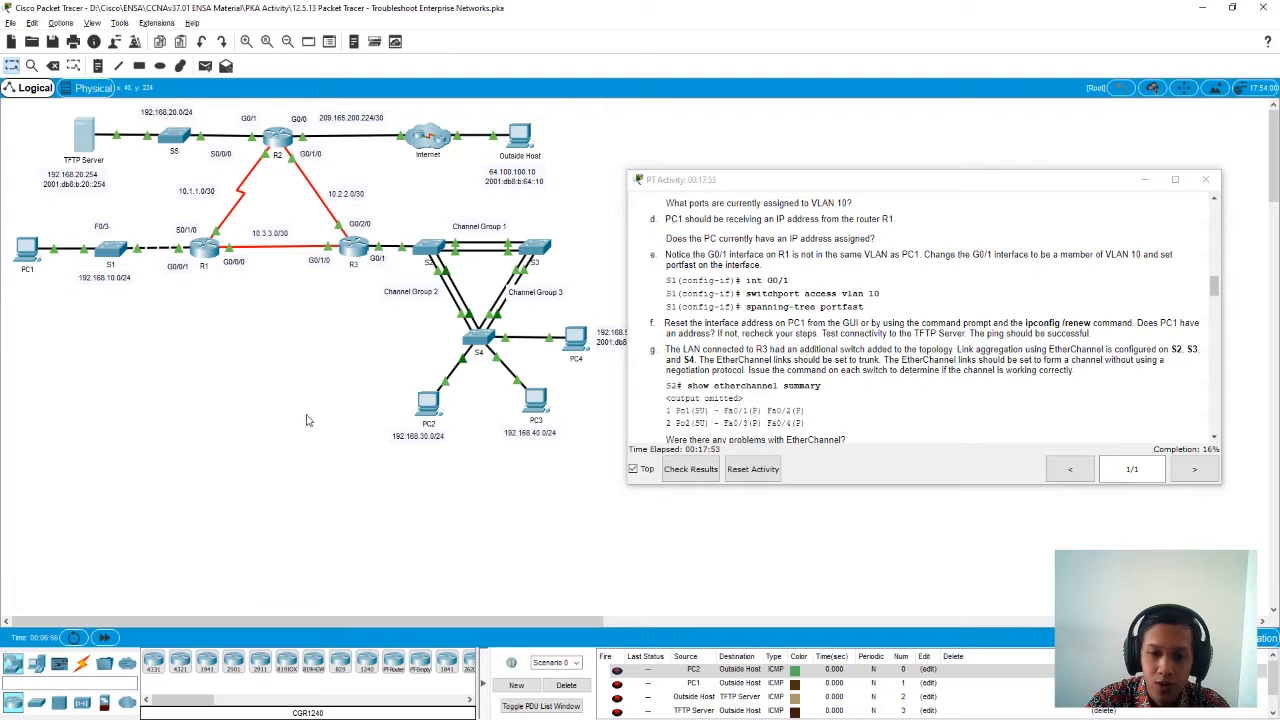
- Test PC1's connectivity to the TFTP Server by pinging 192.168.20.254 twice from its command prompt
{"action": "left_click", "coordinate": [27, 252]}
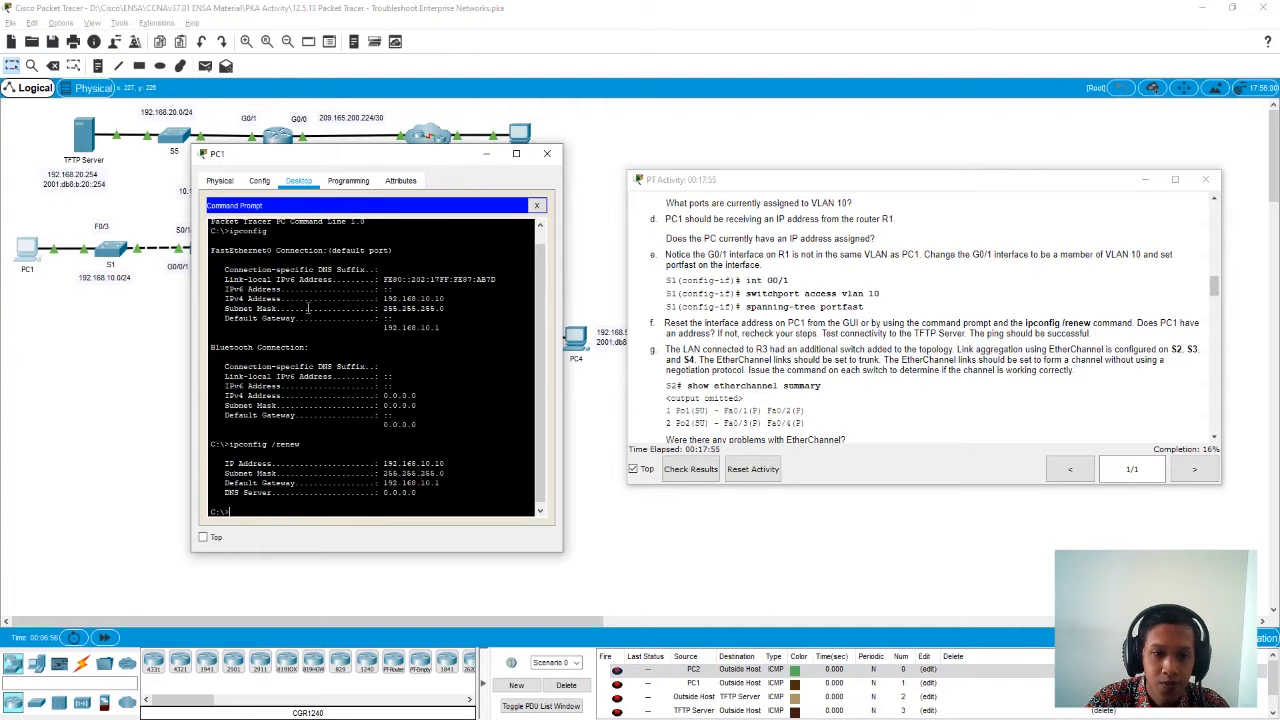
{"action": "type", "text": "ping"}
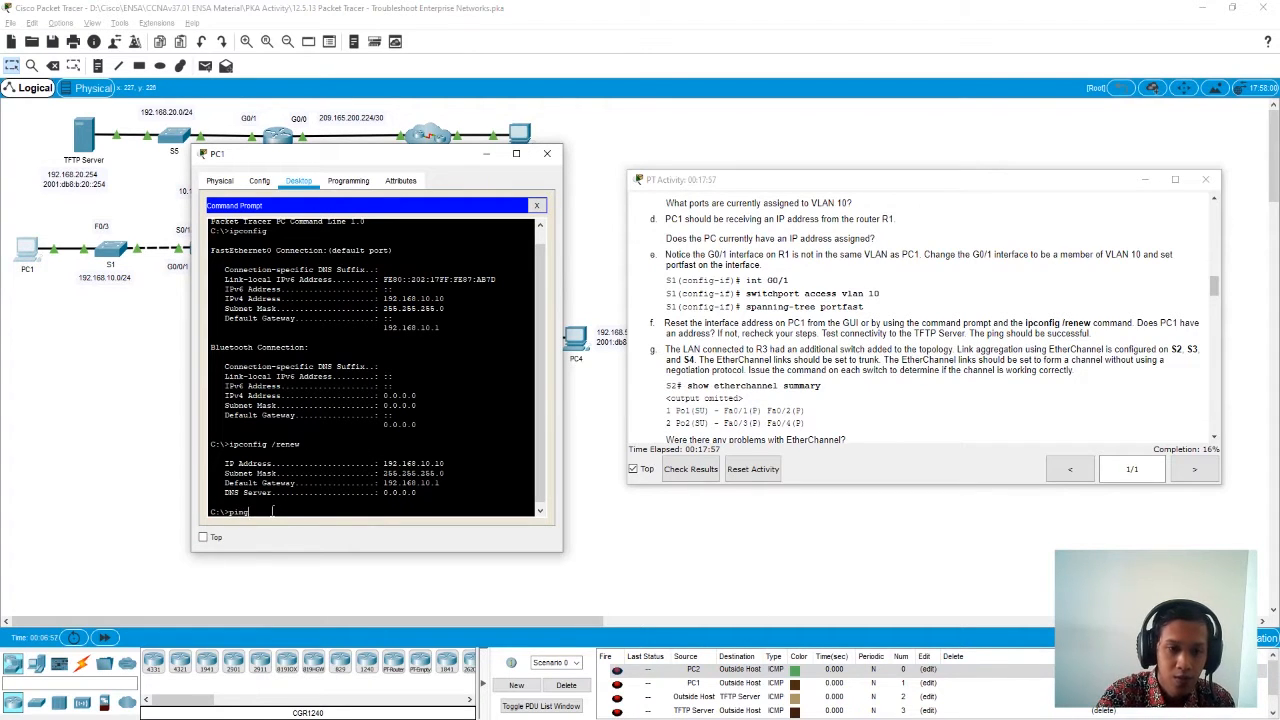
{"action": "right_click", "coordinate": [272, 512]}
{"action": "left_click", "coordinate": [302, 534]}
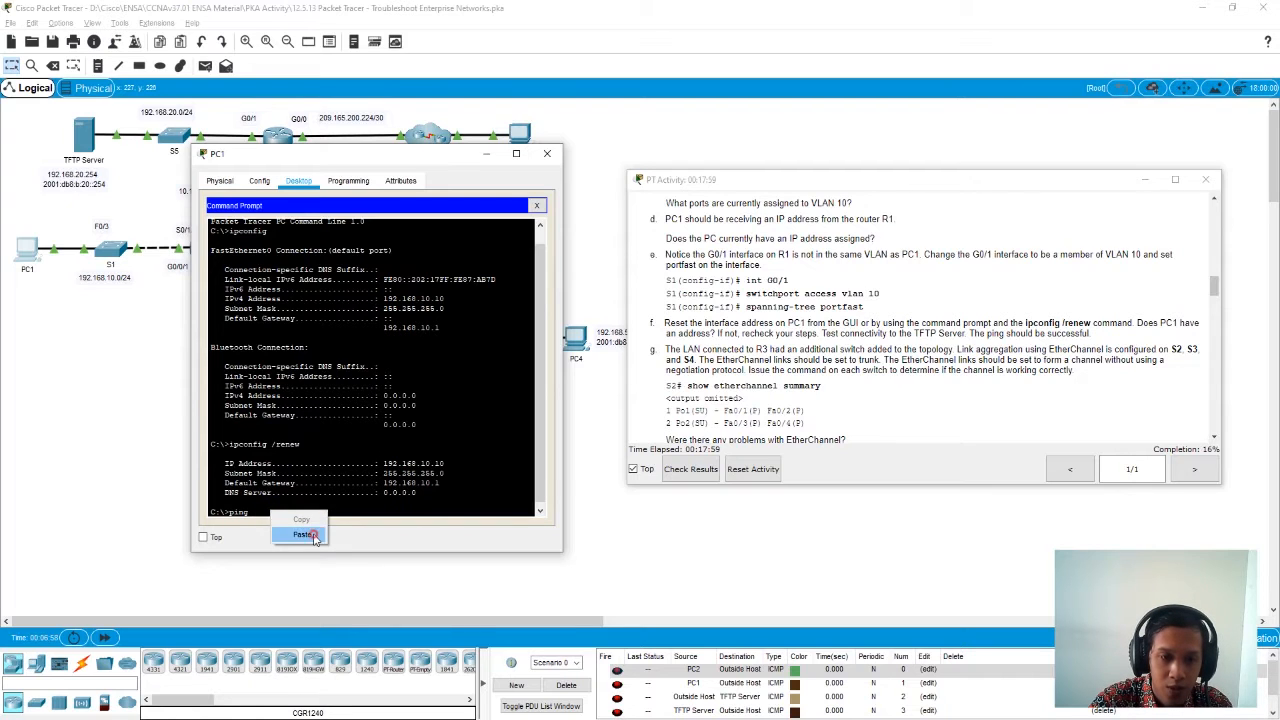
{"action": "key", "text": "Return"}
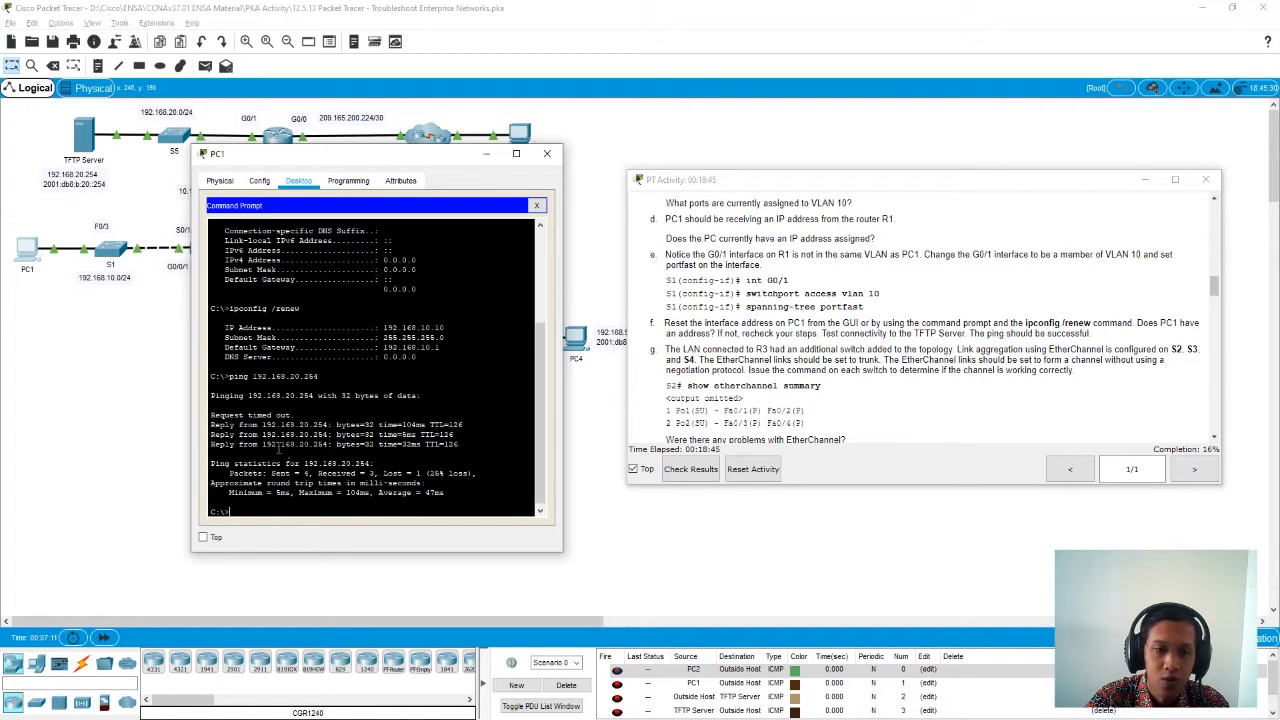
{"action": "key", "text": "Up"}
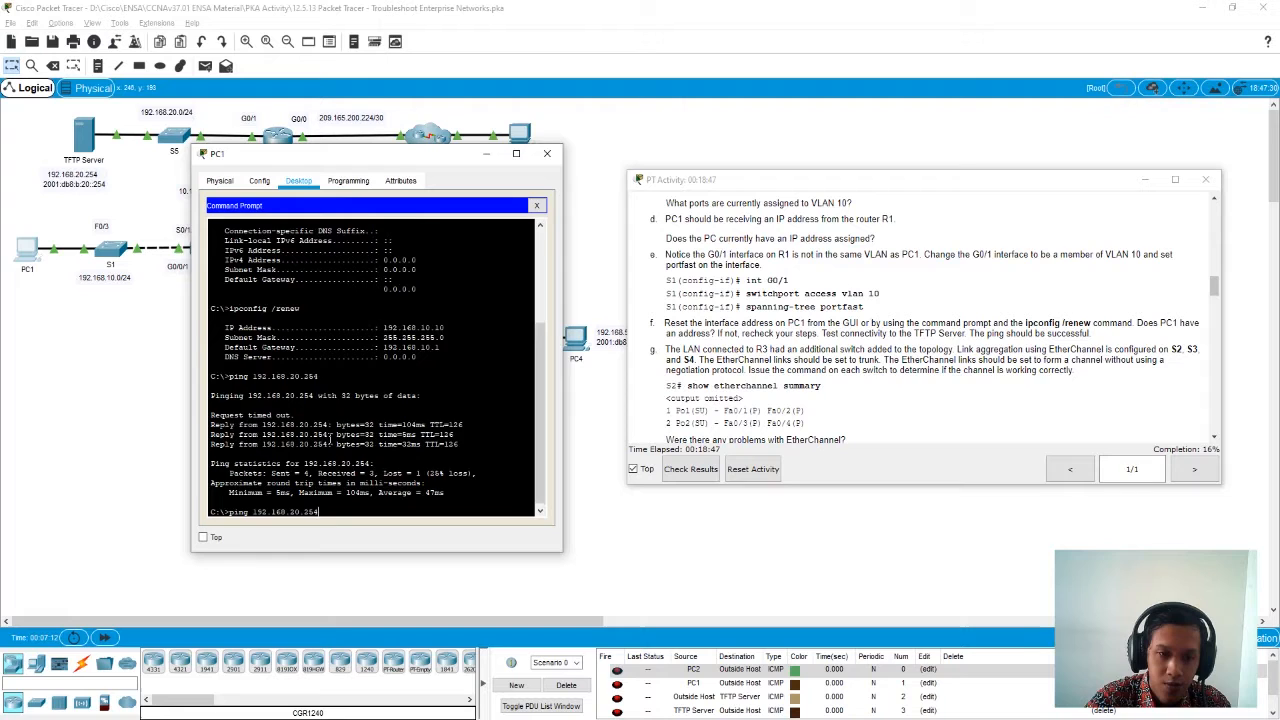
{"action": "key", "text": "Return"}
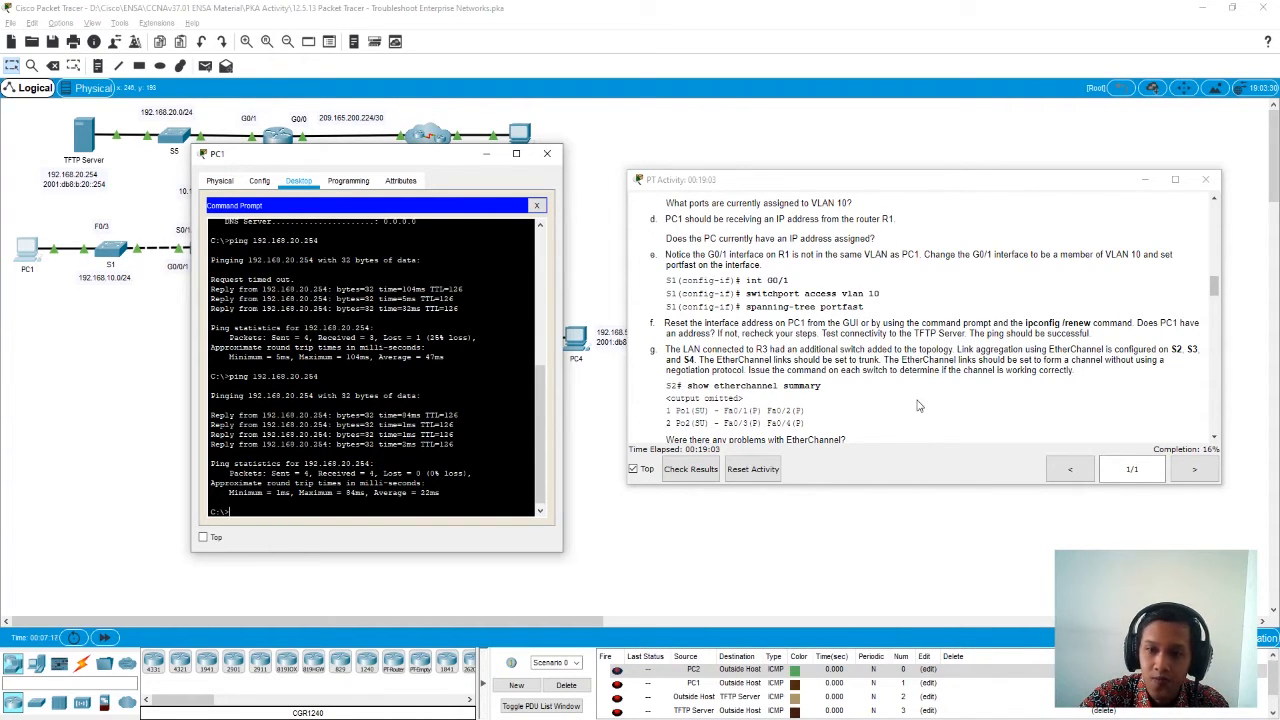
- Close PC1, open S2's command line and enter privileged EXEC mode with en
{"action": "scroll", "coordinate": [918, 405], "scroll_direction": "down", "scroll_amount": 1}
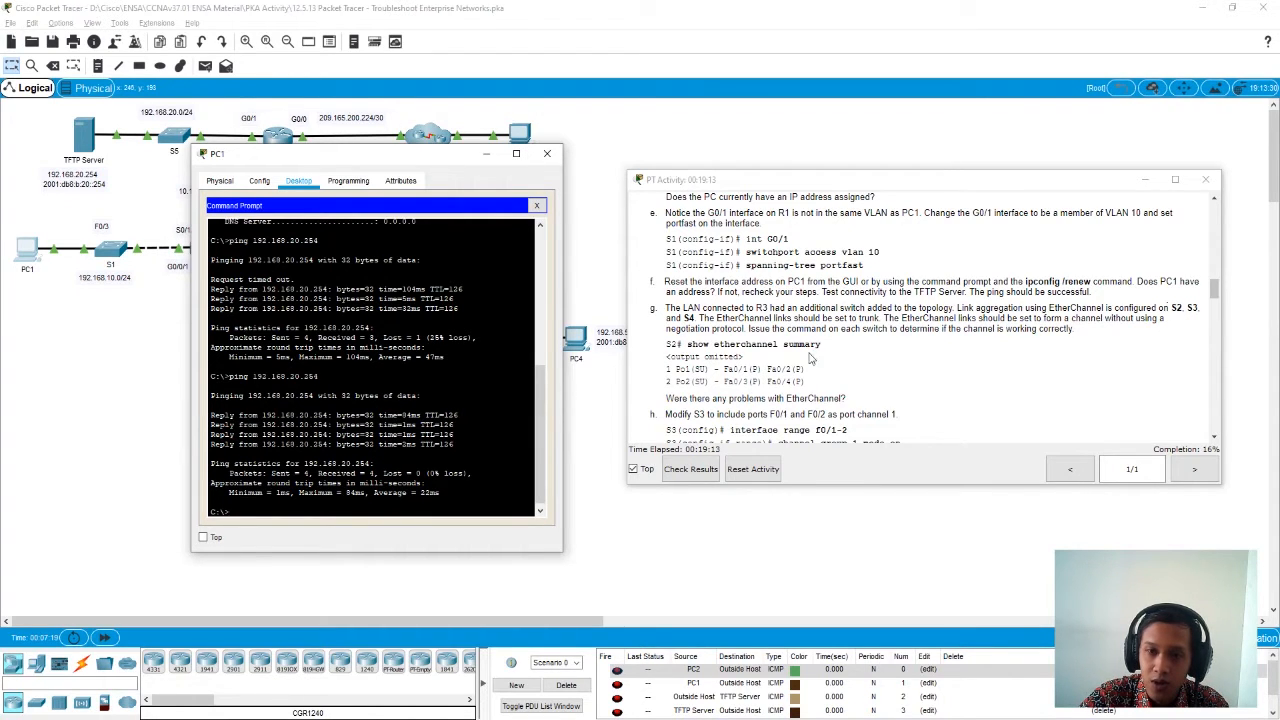
{"action": "scroll", "coordinate": [712, 320], "scroll_direction": "down", "scroll_amount": 1}
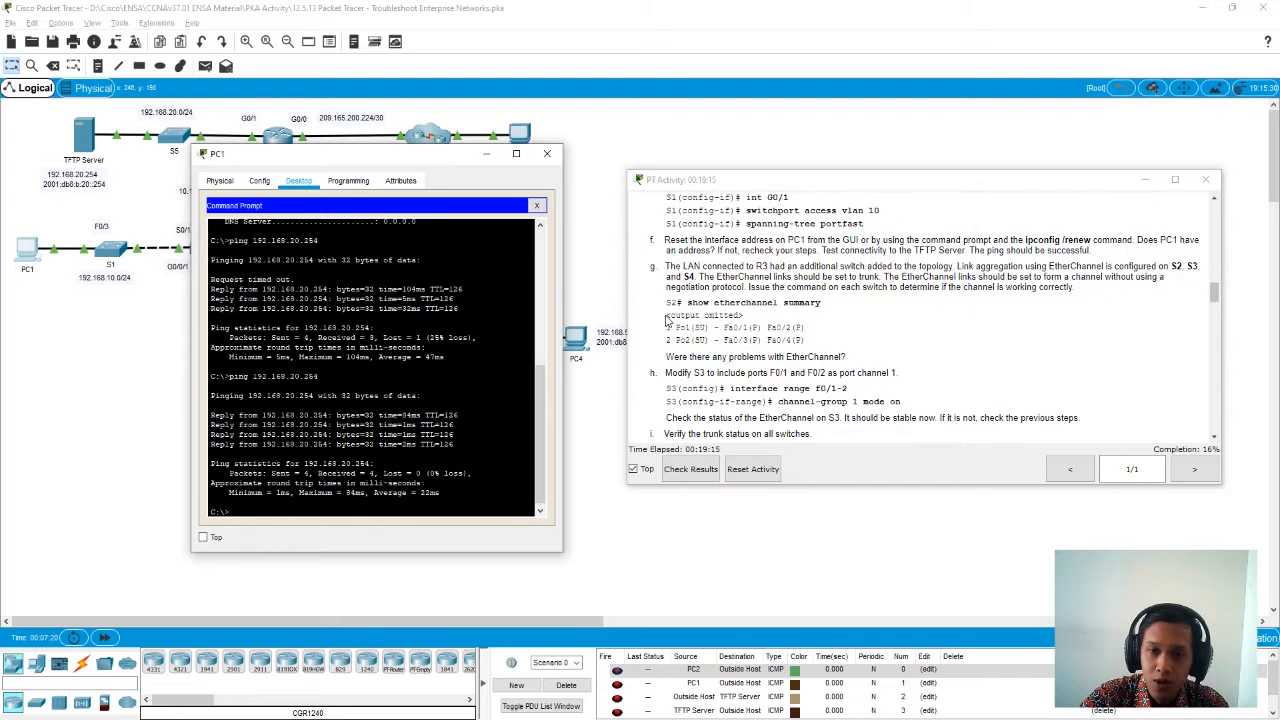
{"action": "left_click", "coordinate": [548, 155]}
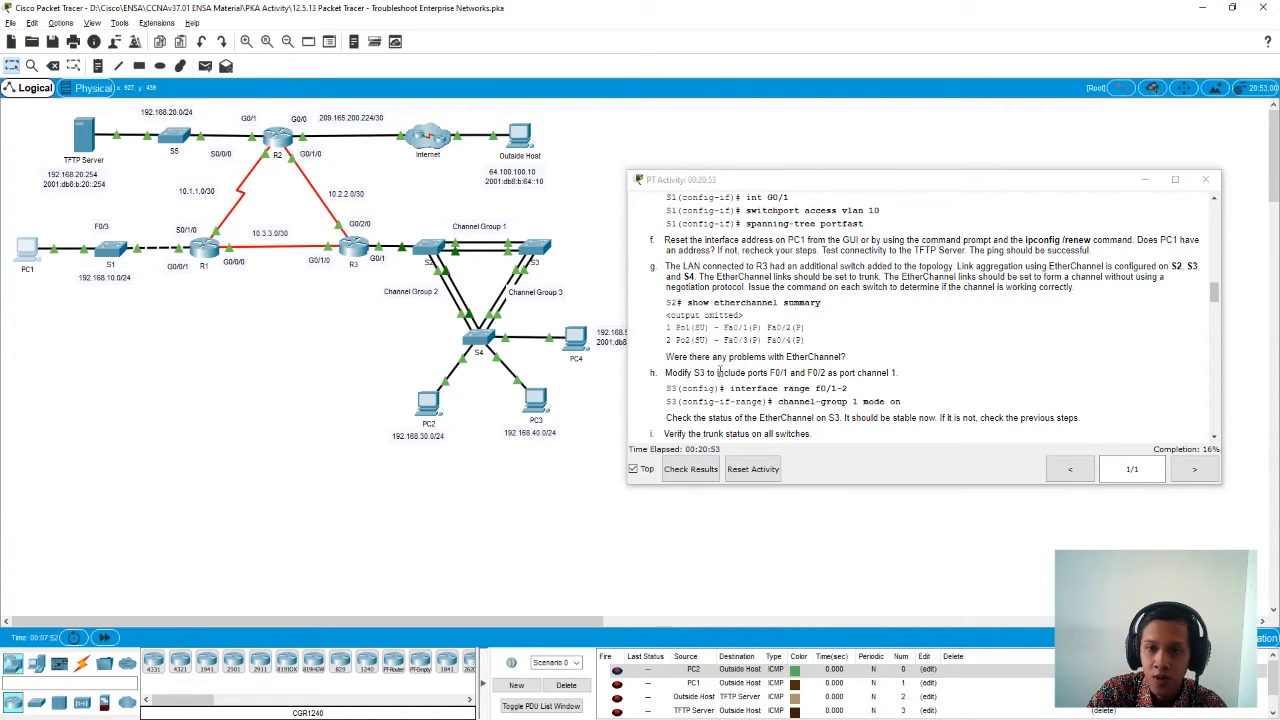
{"action": "left_click", "coordinate": [430, 246]}
{"action": "left_click_drag", "start_coordinate": [576, 162], "coordinate": [297, 162]}
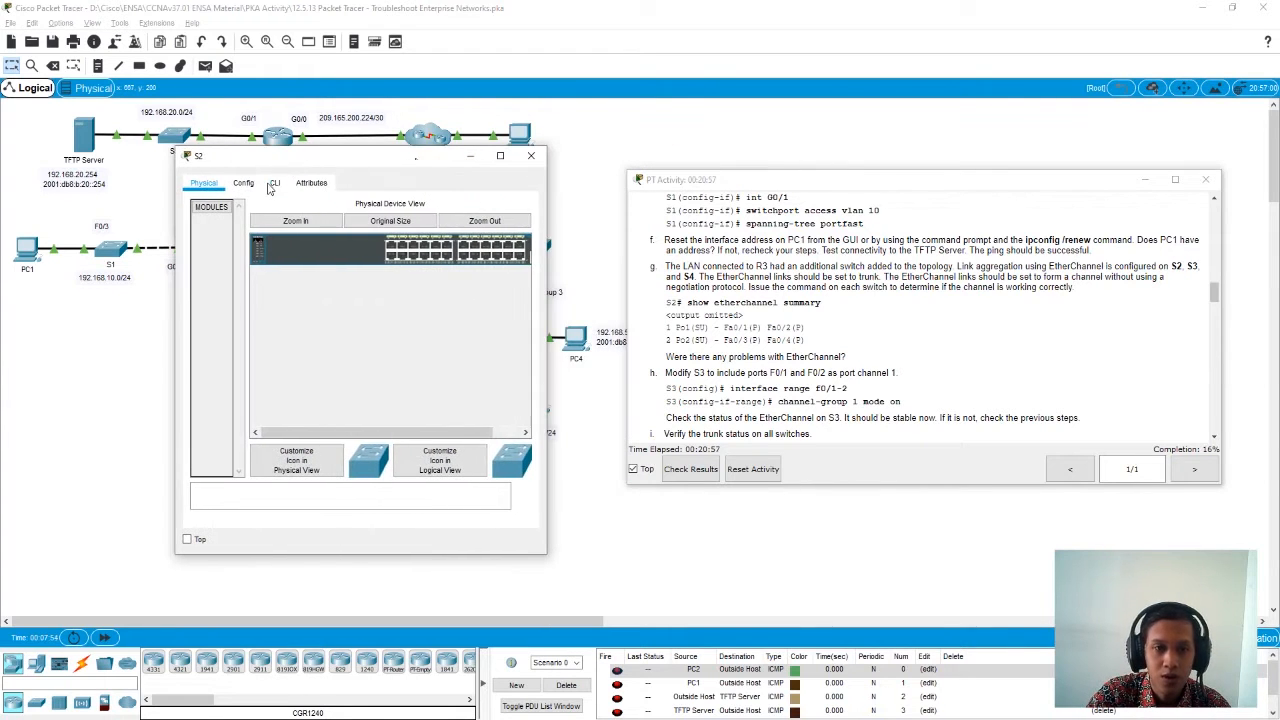
{"action": "left_click", "coordinate": [272, 186]}
{"action": "left_click", "coordinate": [353, 479]}
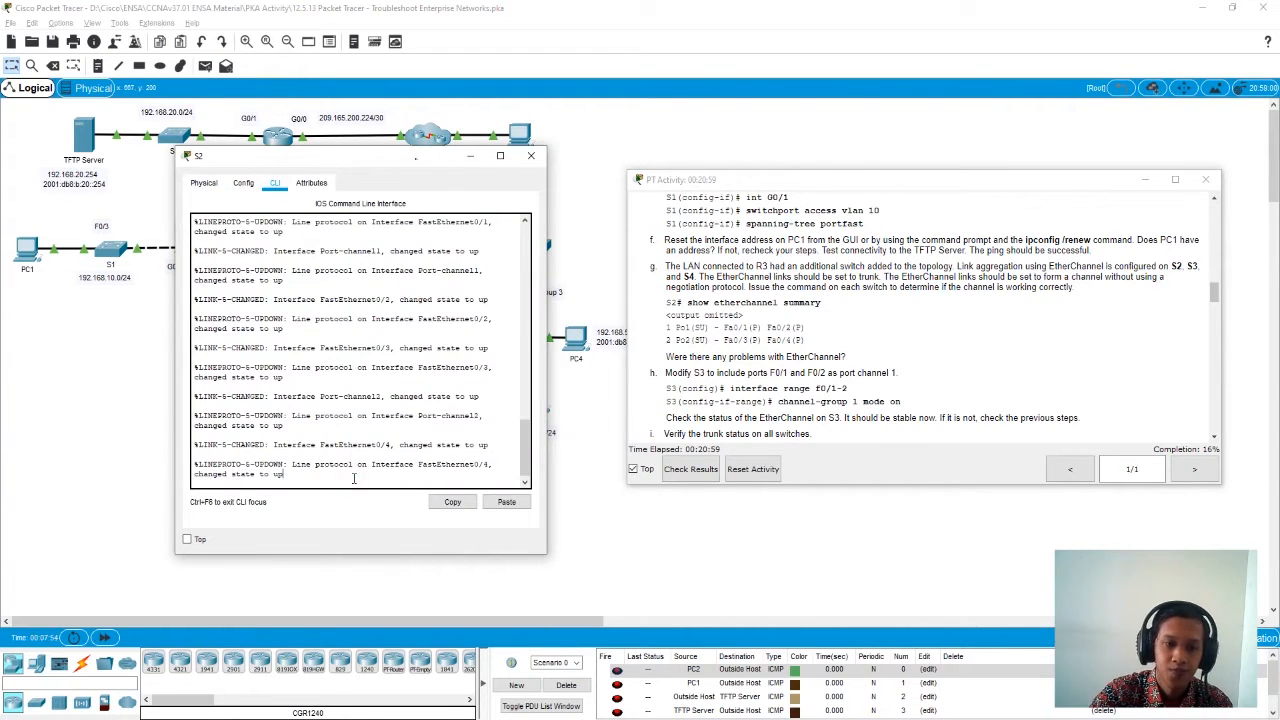
{"action": "key", "text": "Return"}
{"action": "key", "text": "Return"}
{"action": "key", "text": "Return"}
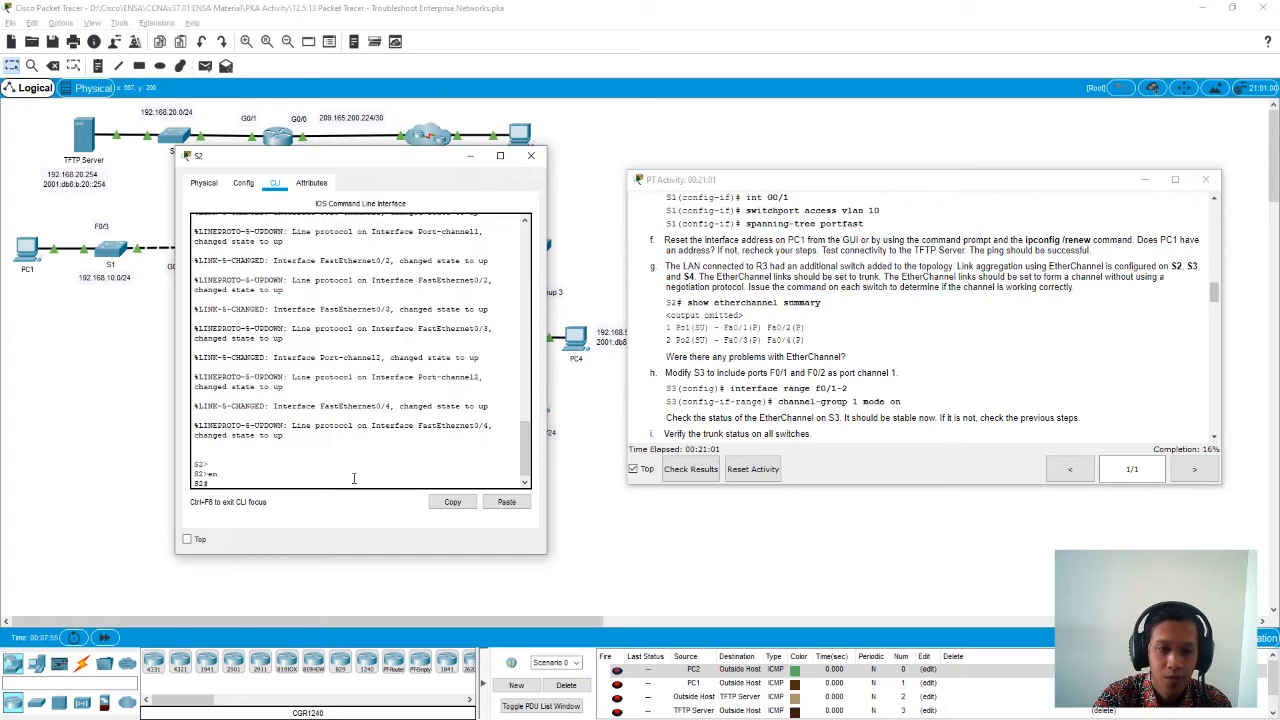
- Display S2's EtherChannel status with show etherchannel summary, examine the ports in each port channel, and close S2
{"action": "type", "text": "show ether"}
{"action": "key", "text": "Tab"}
{"action": "type", "text": "summa"}
{"action": "key", "text": "Tab"}
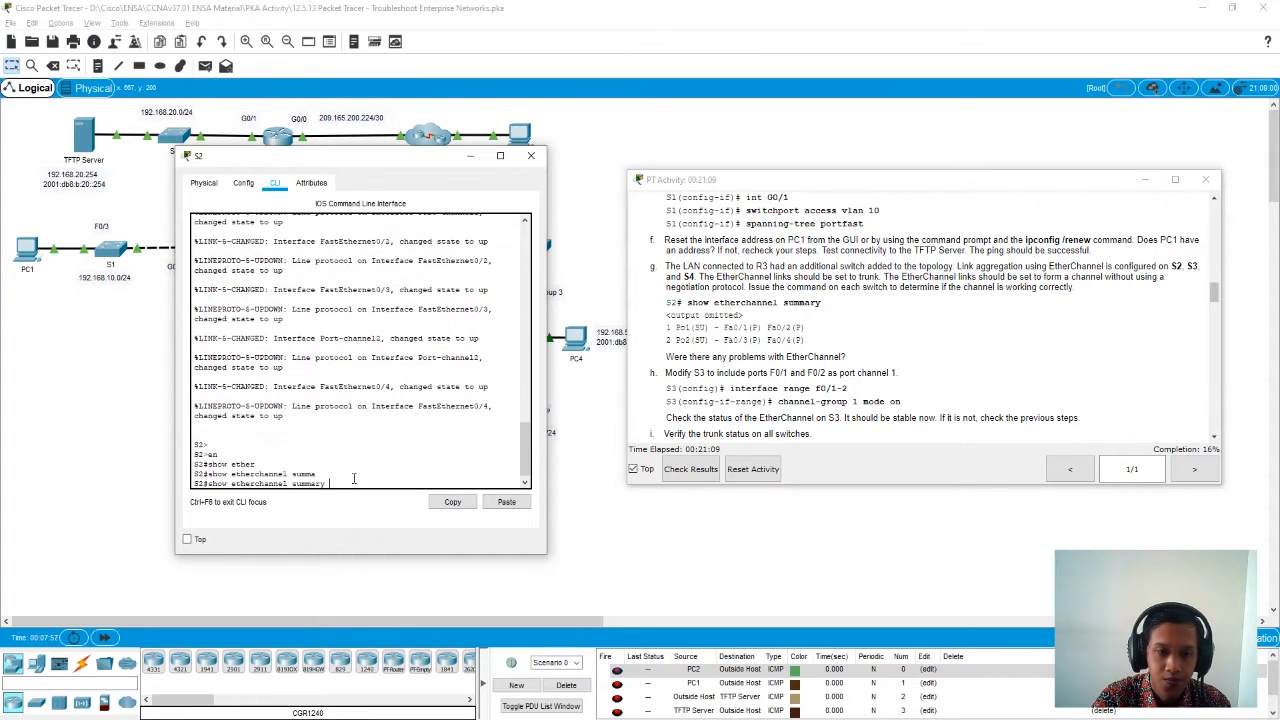
{"action": "key", "text": "Return"}
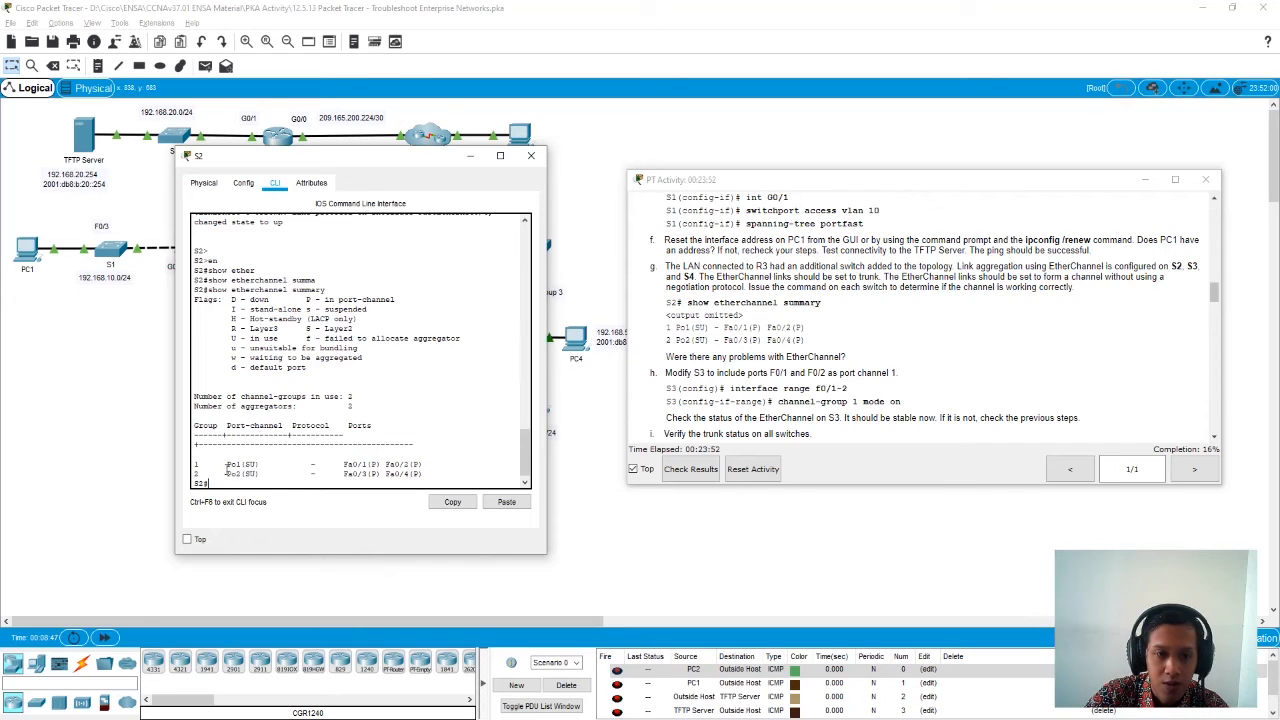
{"action": "left_click_drag", "start_coordinate": [223, 464], "coordinate": [256, 474]}
{"action": "left_click_drag", "start_coordinate": [424, 464], "coordinate": [217, 464]}
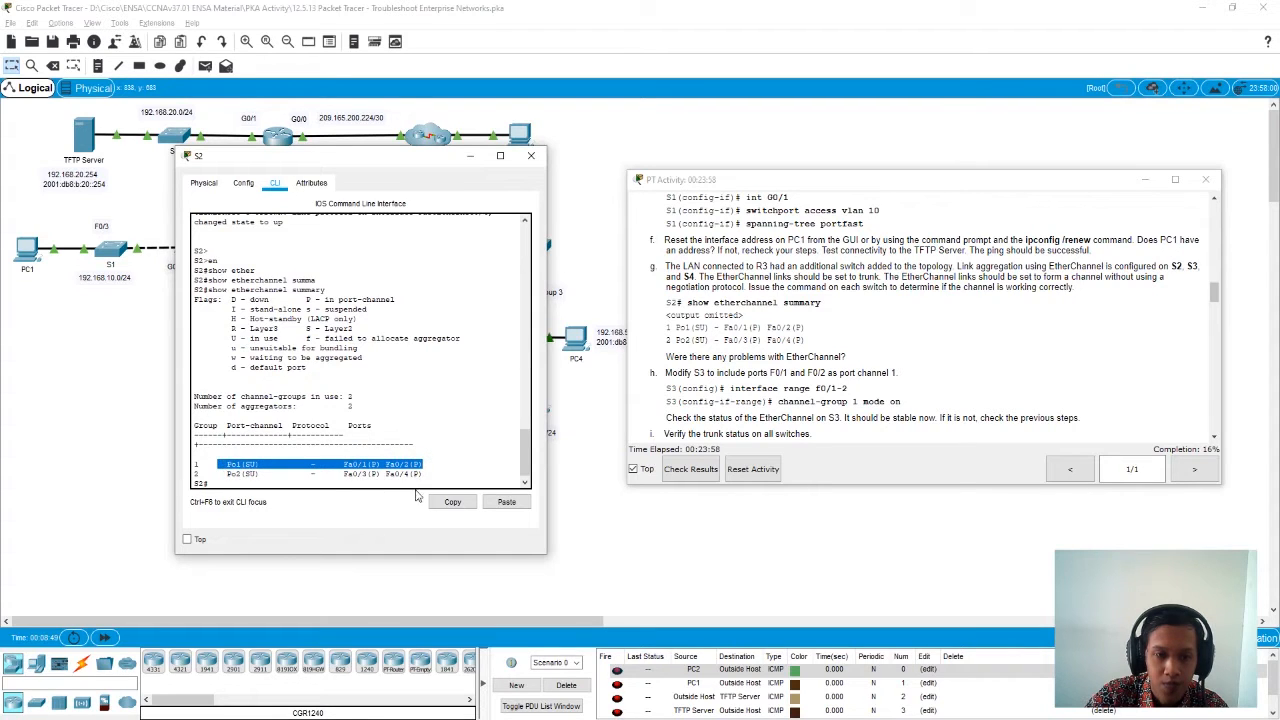
{"action": "left_click_drag", "start_coordinate": [424, 474], "coordinate": [228, 475]}
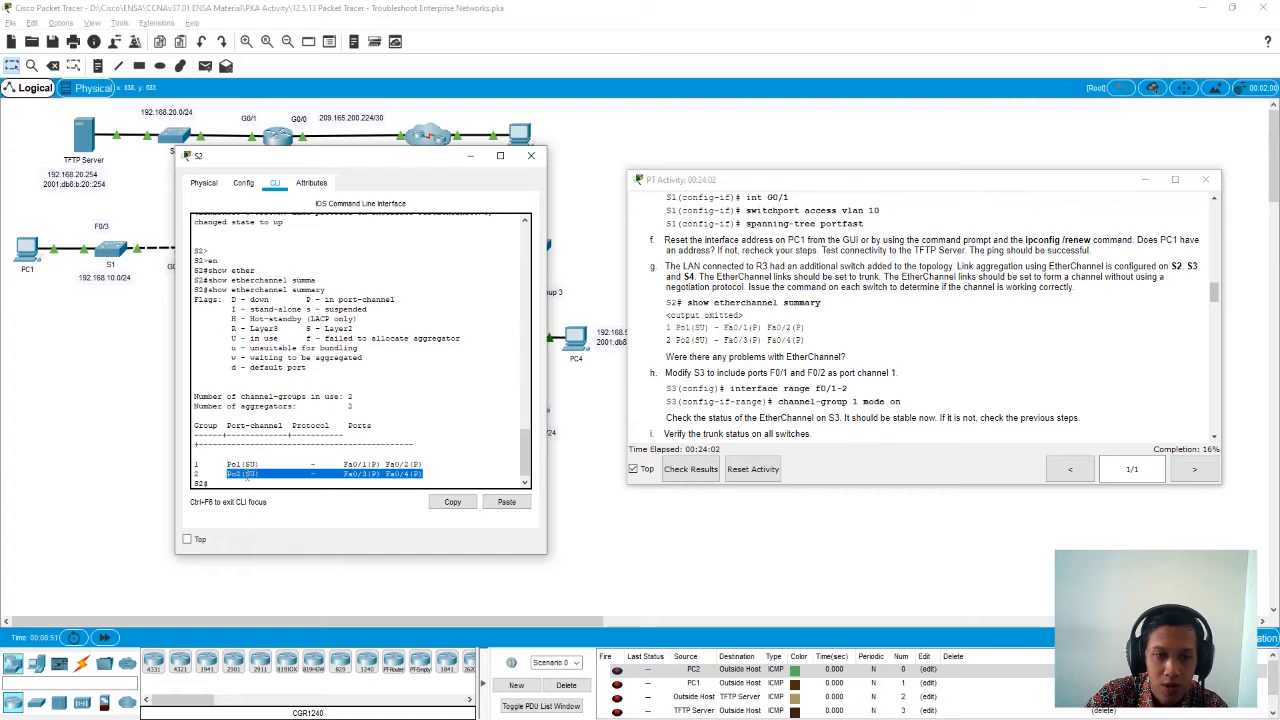
{"action": "left_click", "coordinate": [365, 468]}
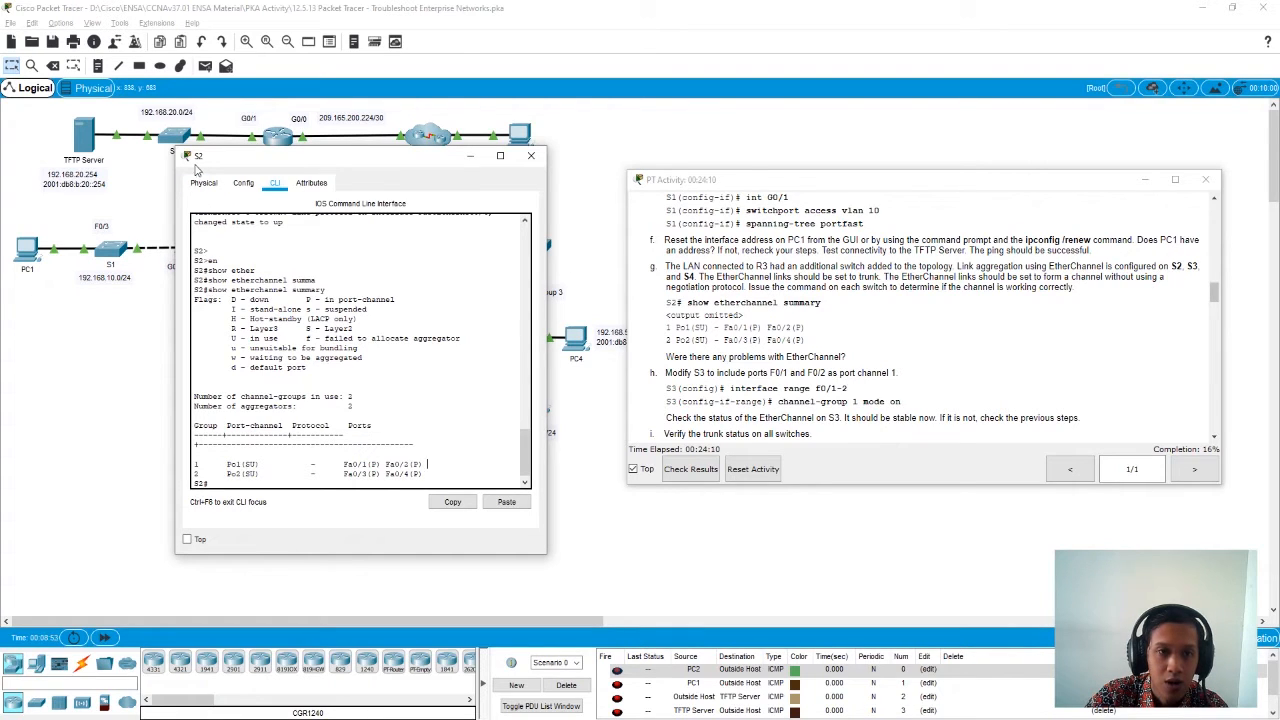
{"action": "left_click", "coordinate": [531, 155]}
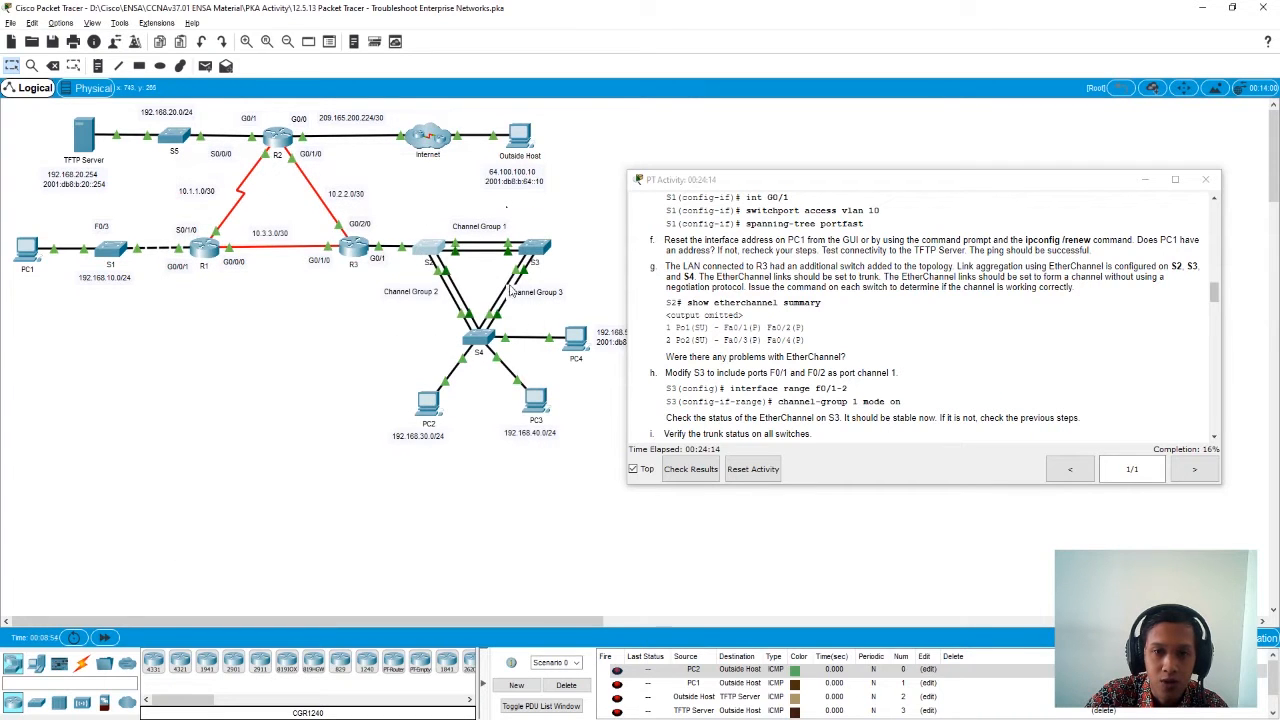
- Open S3's command line and enter privileged EXEC mode with en
{"action": "left_click", "coordinate": [538, 248]}
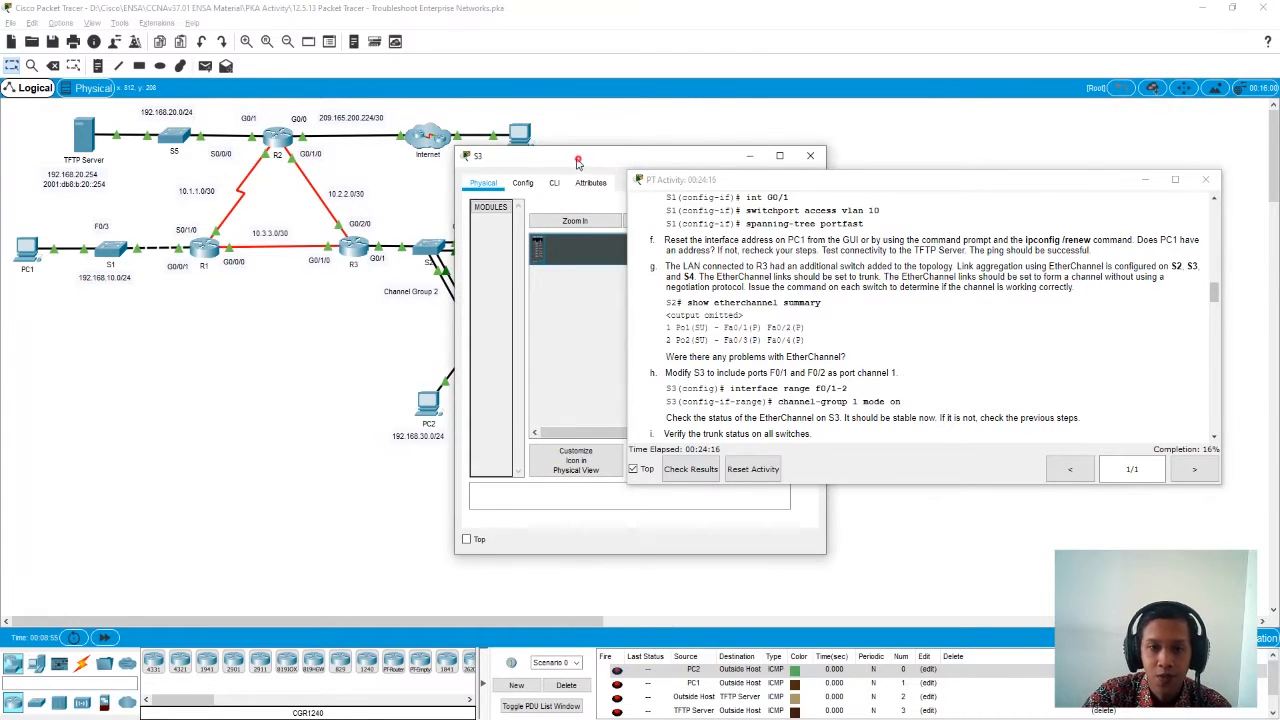
{"action": "left_click_drag", "start_coordinate": [582, 188], "coordinate": [255, 177]}
{"action": "left_click", "coordinate": [230, 196]}
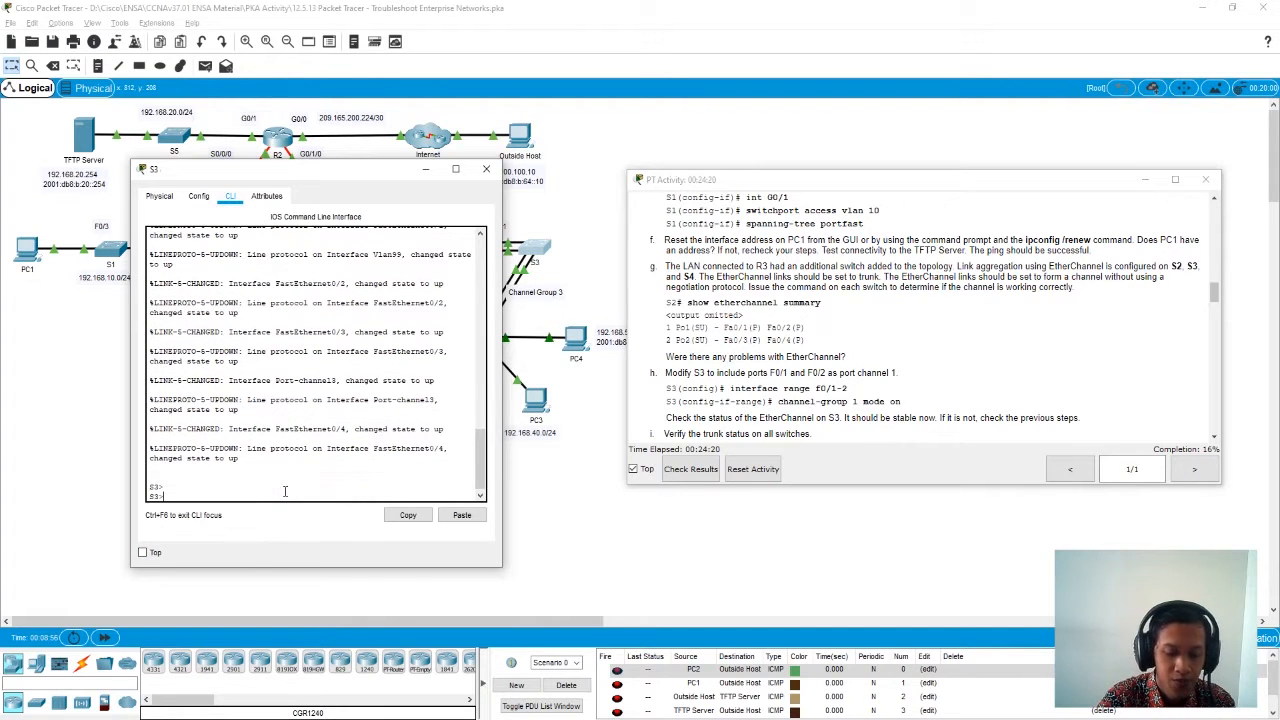
{"action": "type", "text": "n"}
{"action": "key", "text": "Return"}
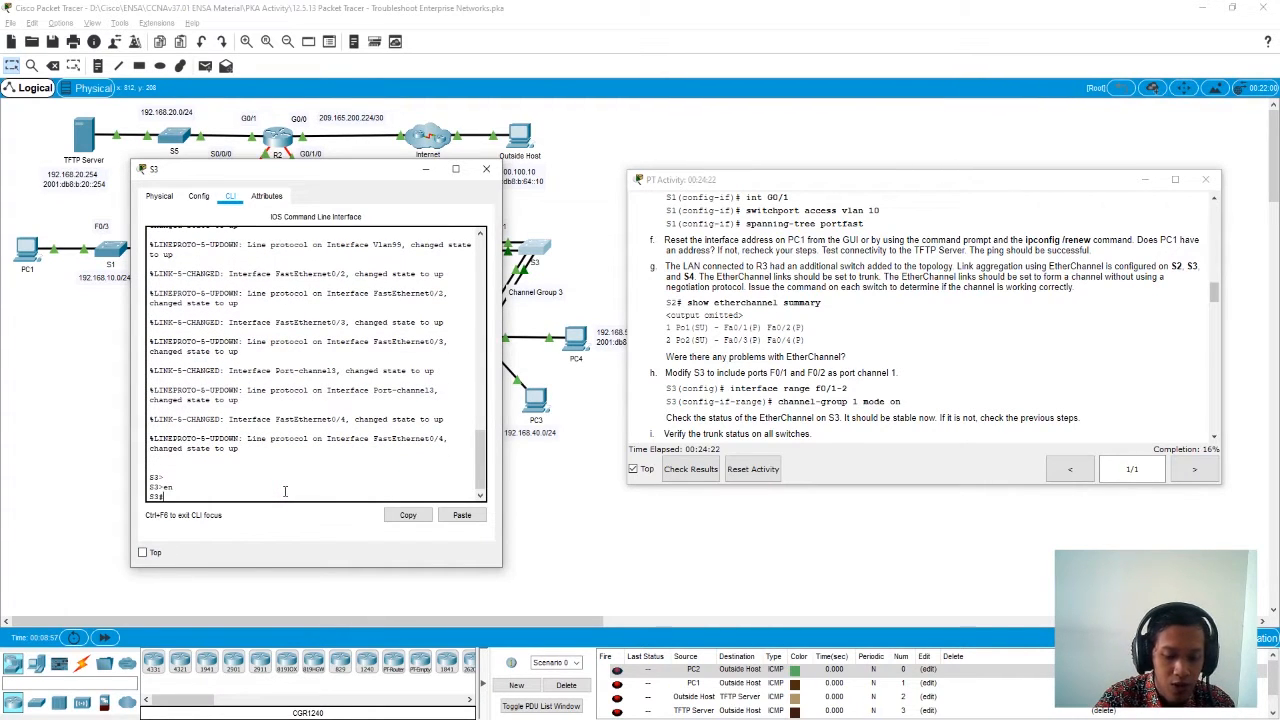
- Display S3's EtherChannel status with show etherchannel summary, examine the entry for port channel 1, and close S3
{"action": "type", "text": "sho"}
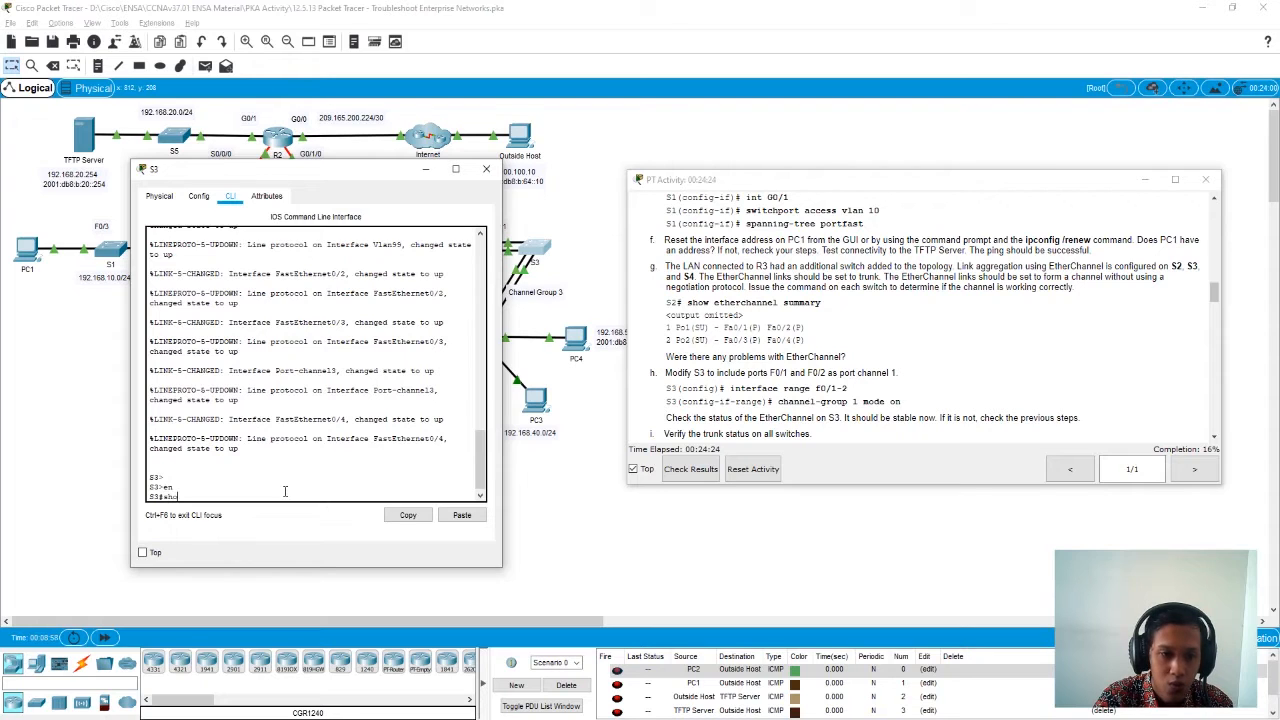
{"action": "key", "text": "Tab"}
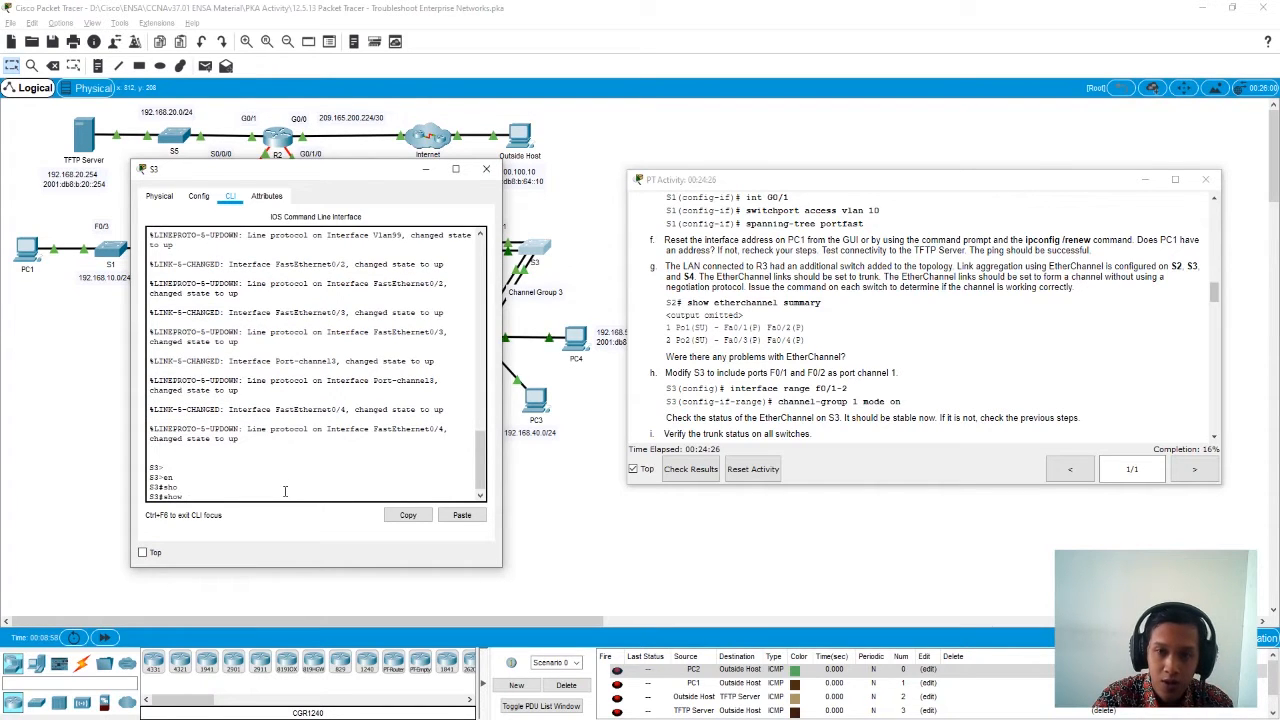
{"action": "type", "text": "ethe"}
{"action": "key", "text": "Tab"}
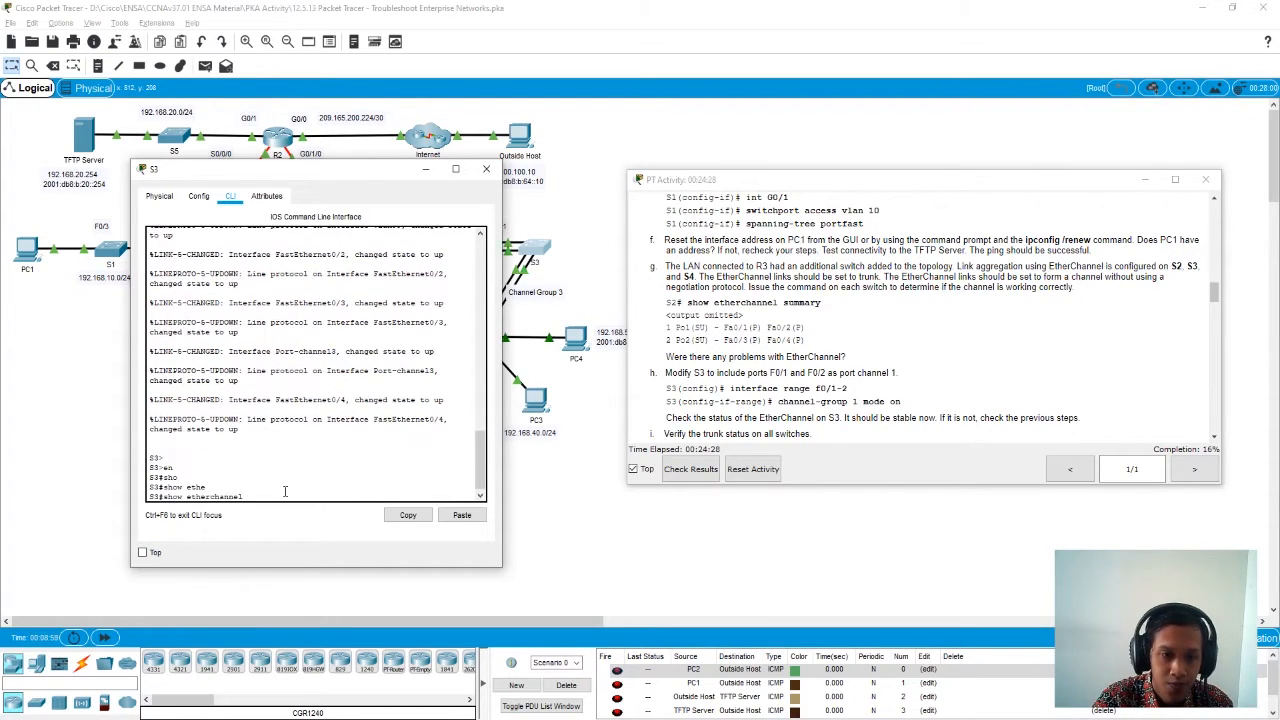
{"action": "type", "text": "summ"}
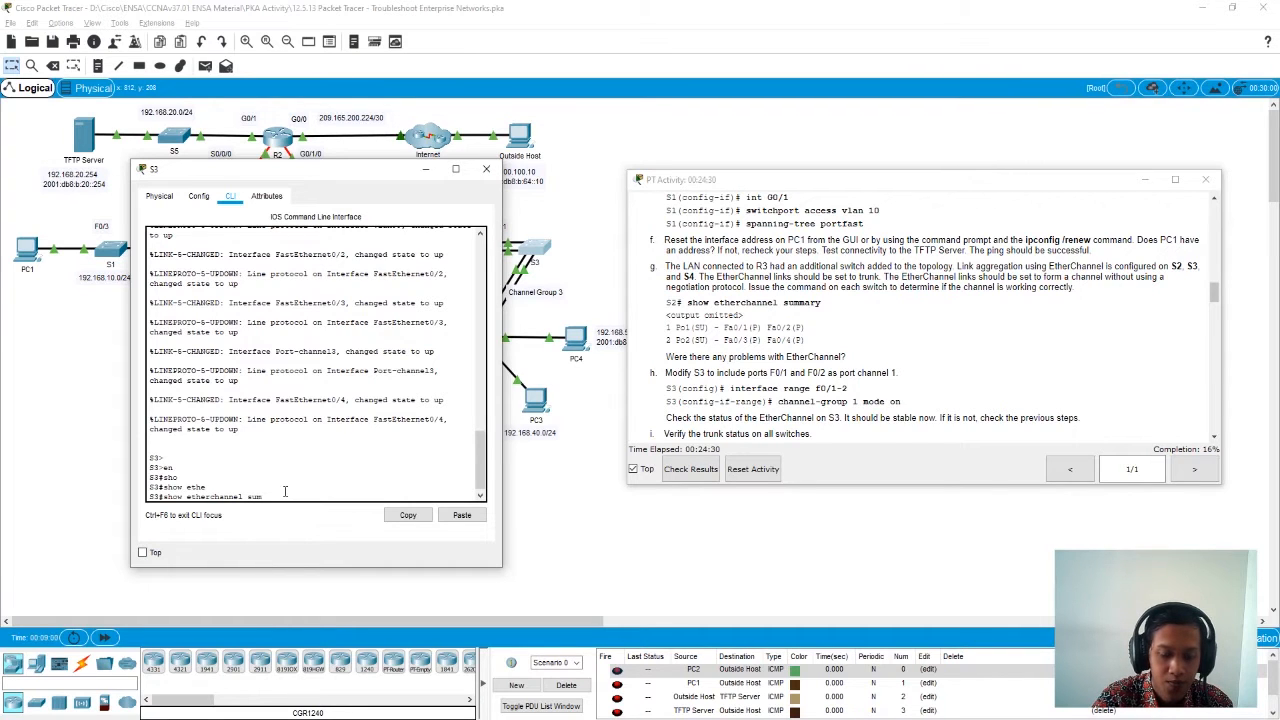
{"action": "key", "text": "Tab"}
{"action": "key", "text": "Return"}
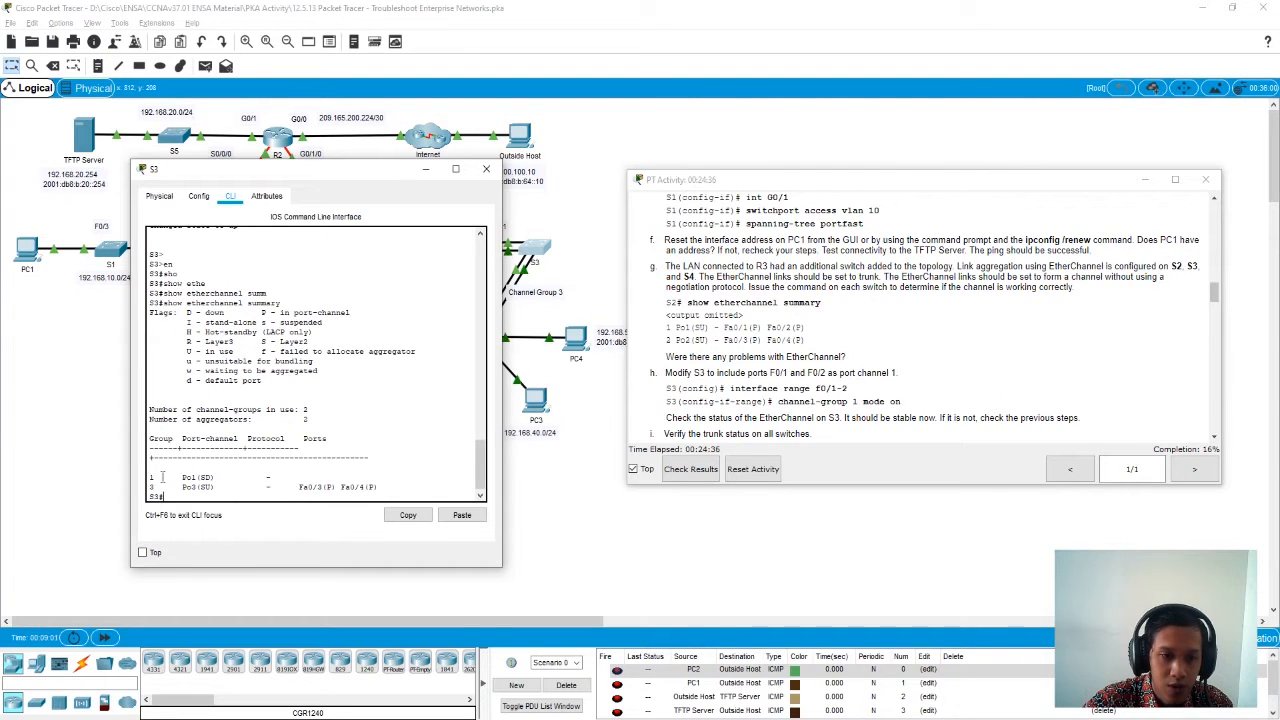
{"action": "left_click_drag", "start_coordinate": [182, 477], "coordinate": [216, 480]}
{"action": "left_click", "coordinate": [222, 479]}
{"action": "left_click_drag", "start_coordinate": [276, 479], "coordinate": [150, 480]}
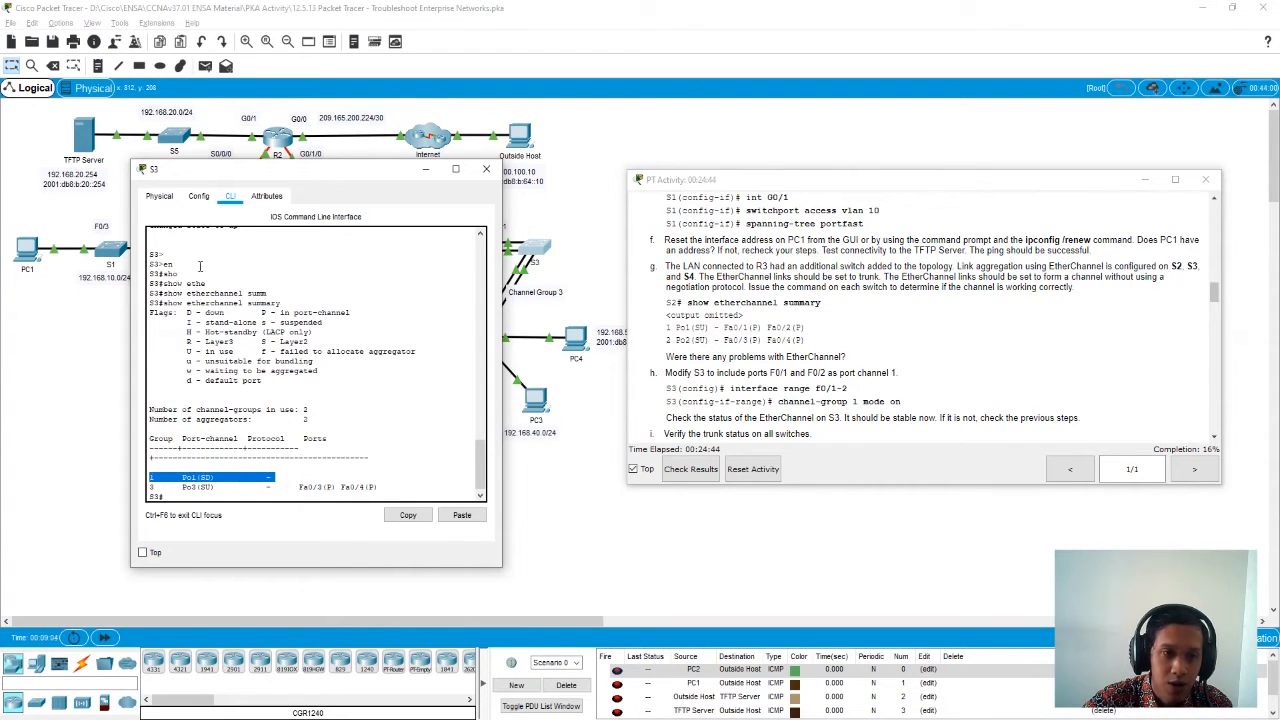
{"action": "left_click", "coordinate": [234, 497]}
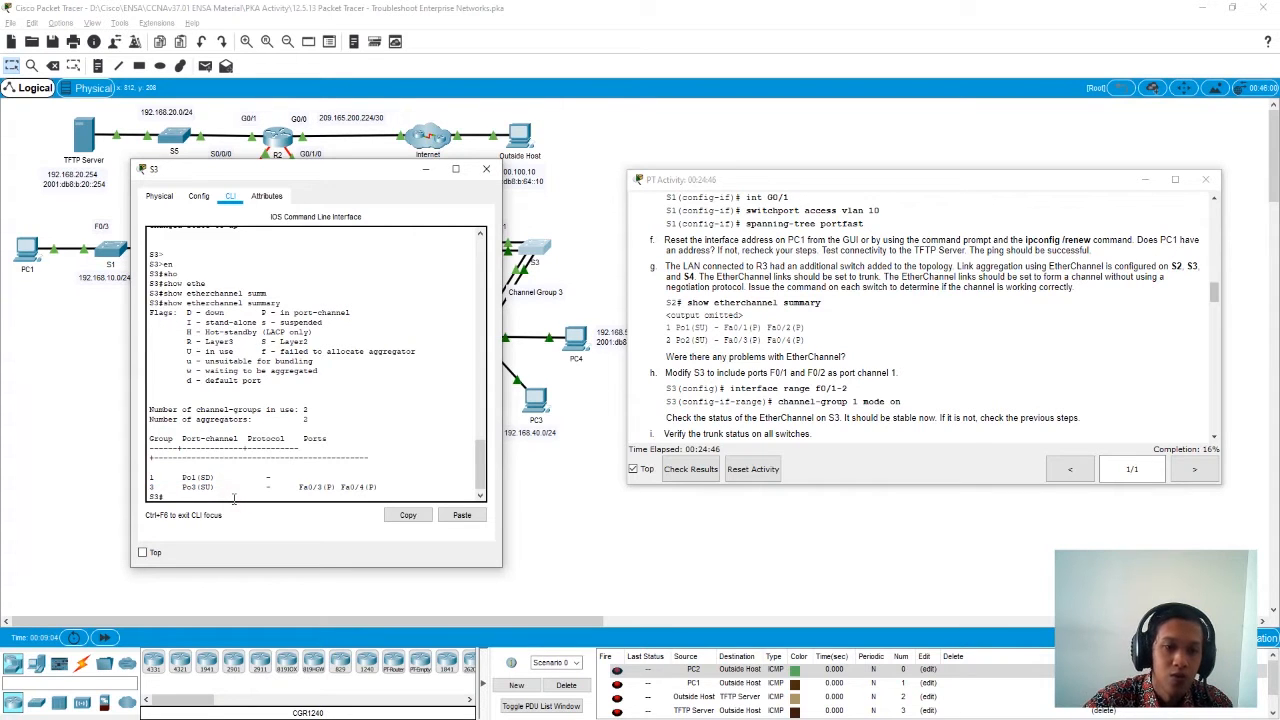
{"action": "left_click", "coordinate": [486, 170]}
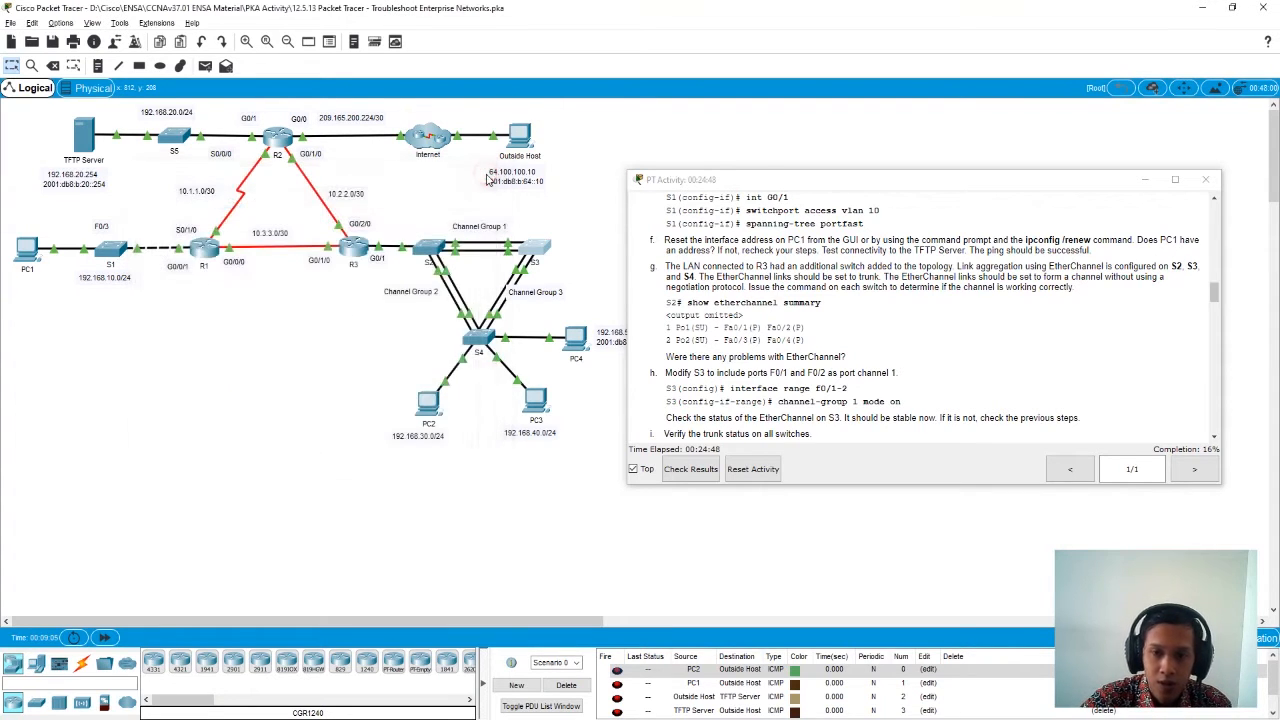
- Reopen S3's command line and enter global configuration mode with conf t
{"action": "scroll", "coordinate": [769, 352], "scroll_direction": "down", "scroll_amount": 2}
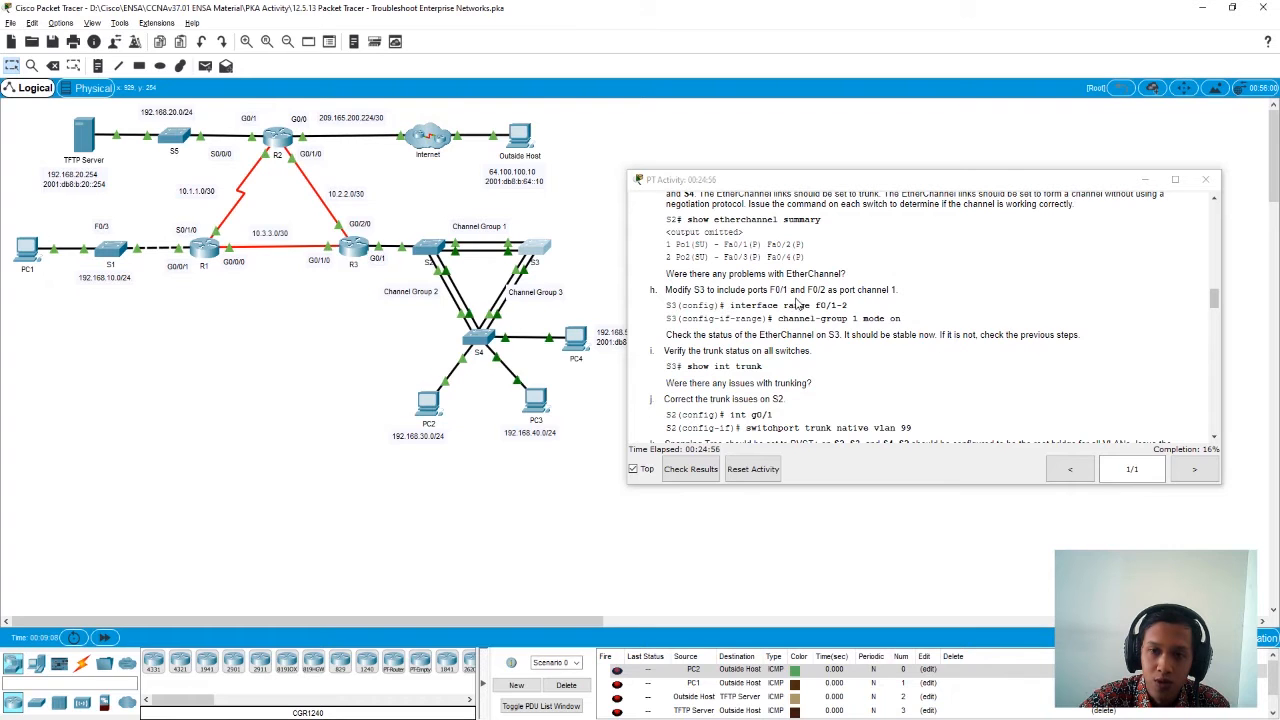
{"action": "left_click", "coordinate": [537, 250]}
{"action": "left_click_drag", "start_coordinate": [592, 168], "coordinate": [266, 158]}
{"action": "type", "text": "conf t"}
{"action": "key", "text": "Return"}
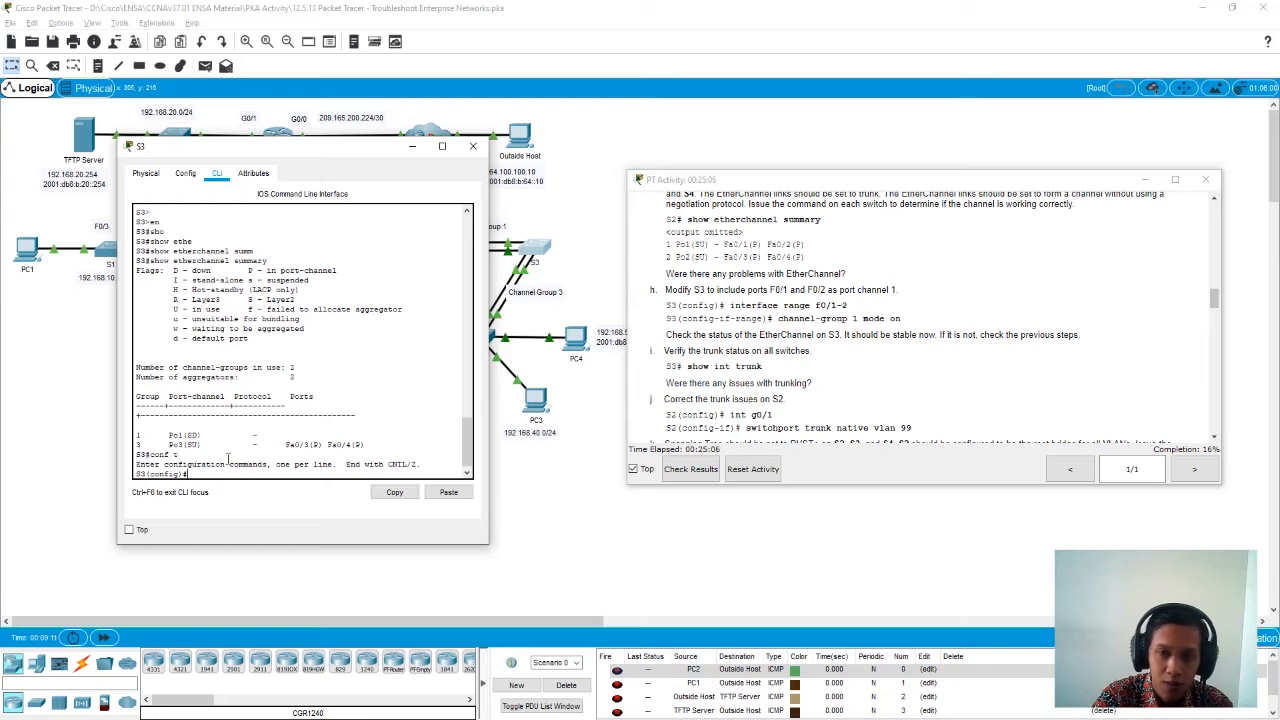
- Enter interface range configuration on S3 for ports F0/1 and F0/2 with interface range f0/1-2
{"action": "type", "text": "inter"}
{"action": "key", "text": "Tab"}
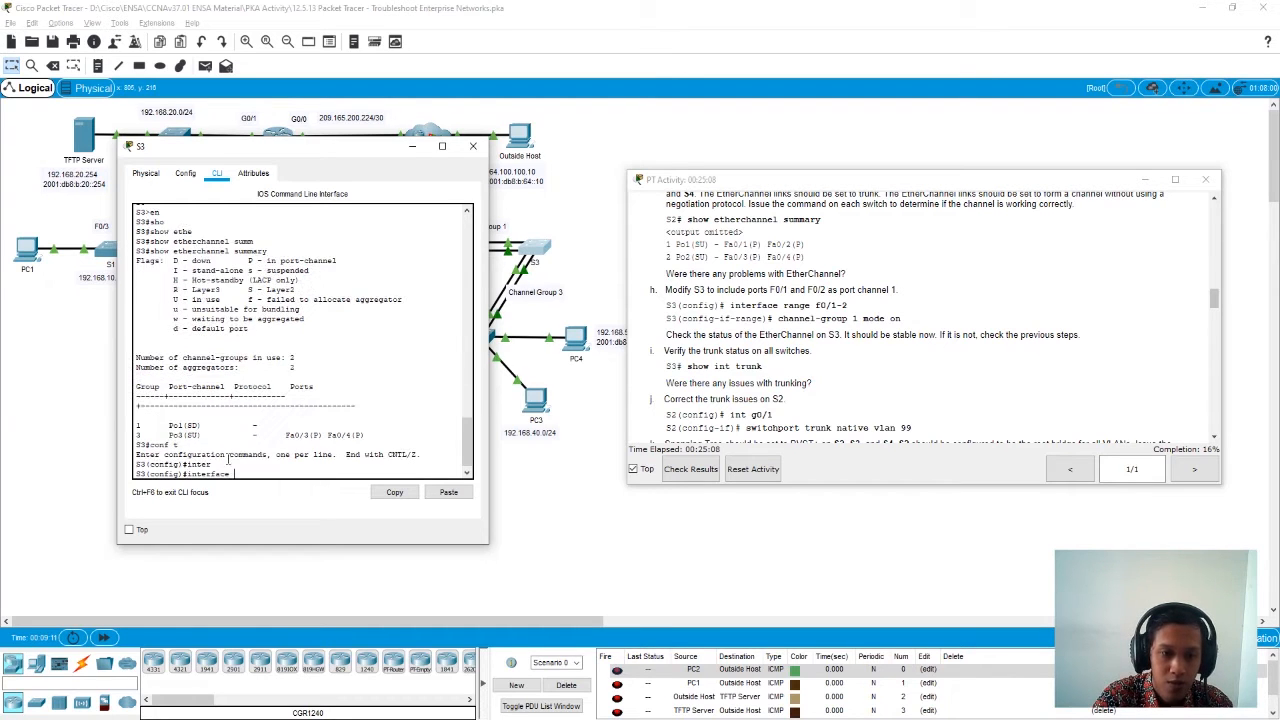
{"action": "type", "text": "ra"}
{"action": "key", "text": "Tab"}
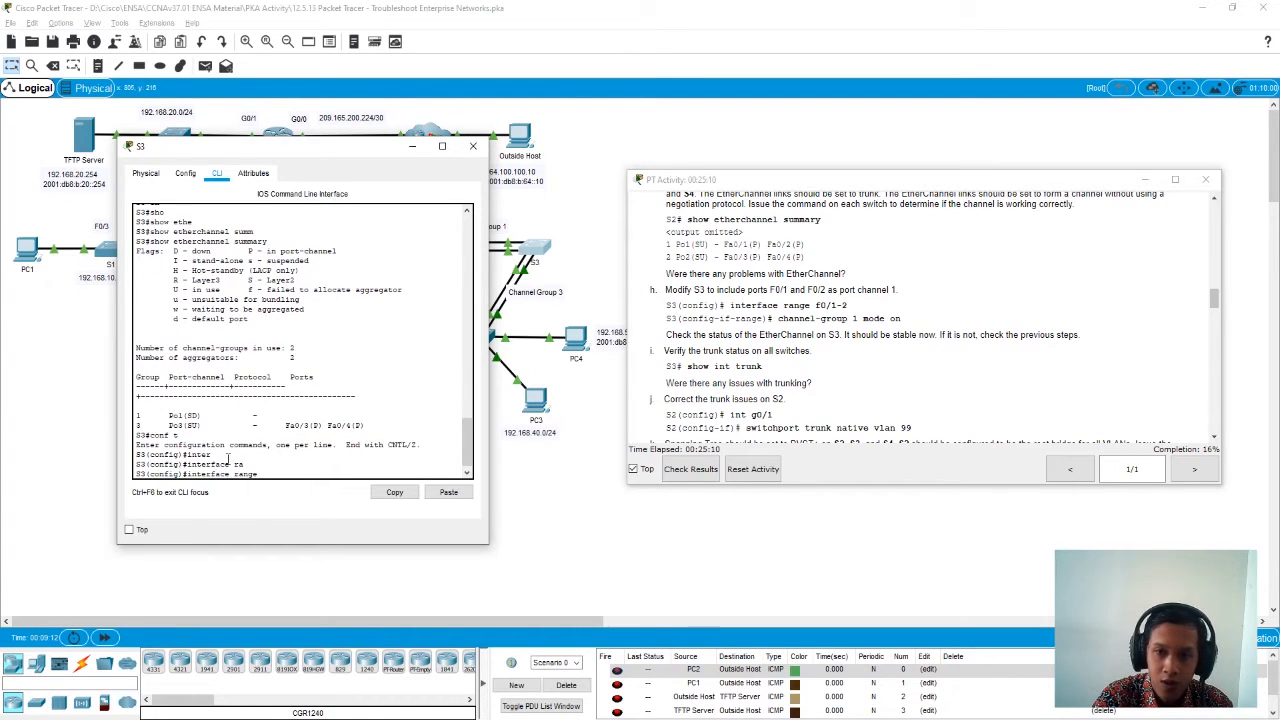
{"action": "type", "text": "f0/"}
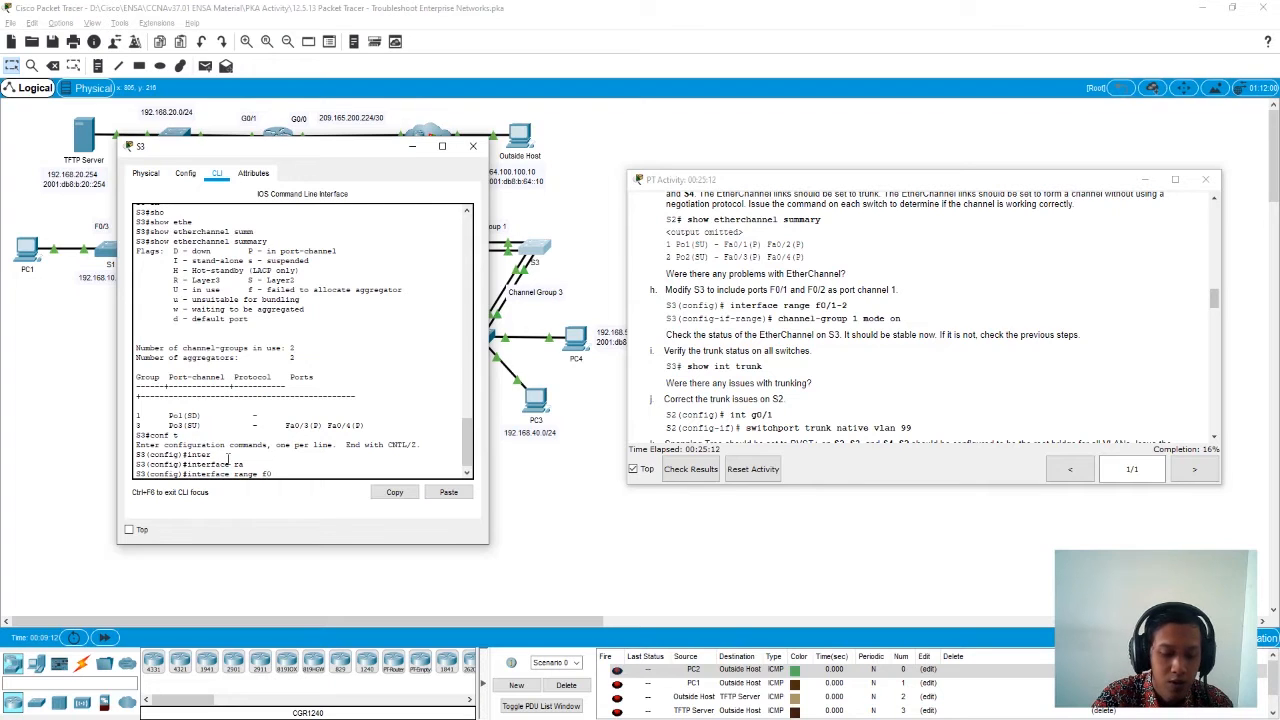
{"action": "type", "text": "1-2"}
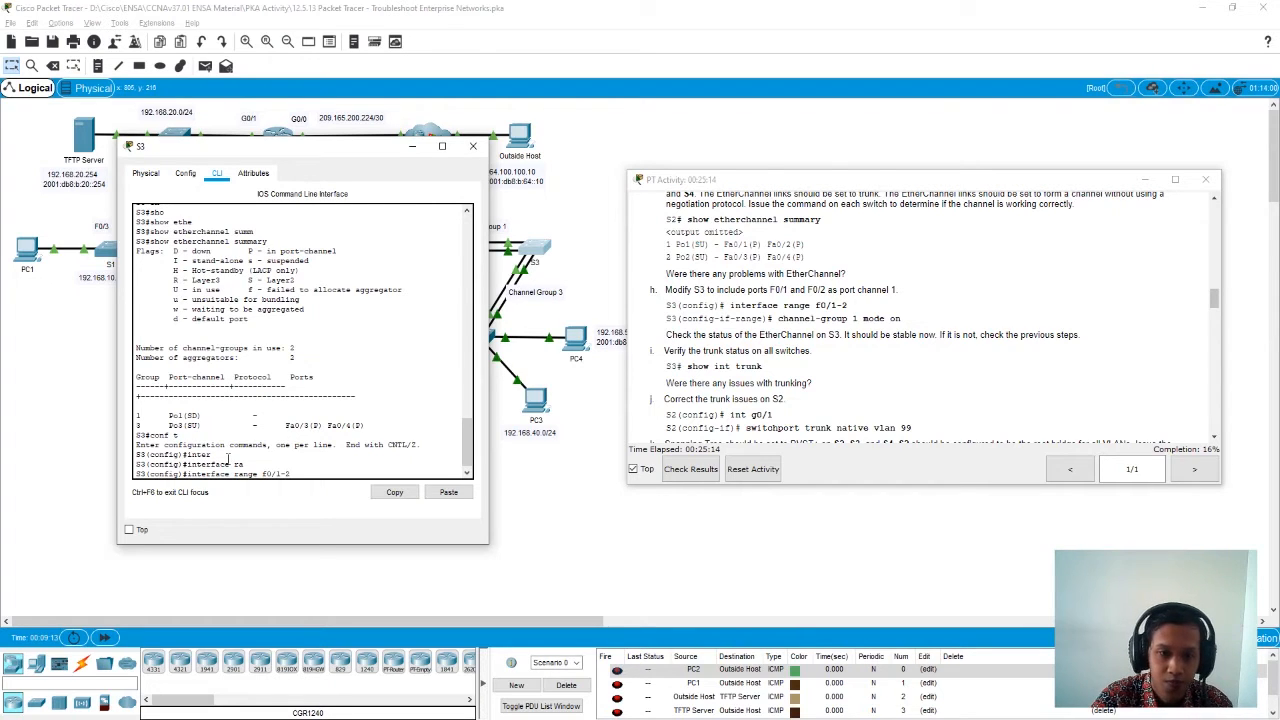
{"action": "key", "text": "Return"}
- Assign the selected S3 ports to port channel 1 with channel-group 1 mode on, and return to privileged EXEC mode
{"action": "type", "text": "chann"}
{"action": "key", "text": "Tab"}
{"action": "type", "text": "el"}
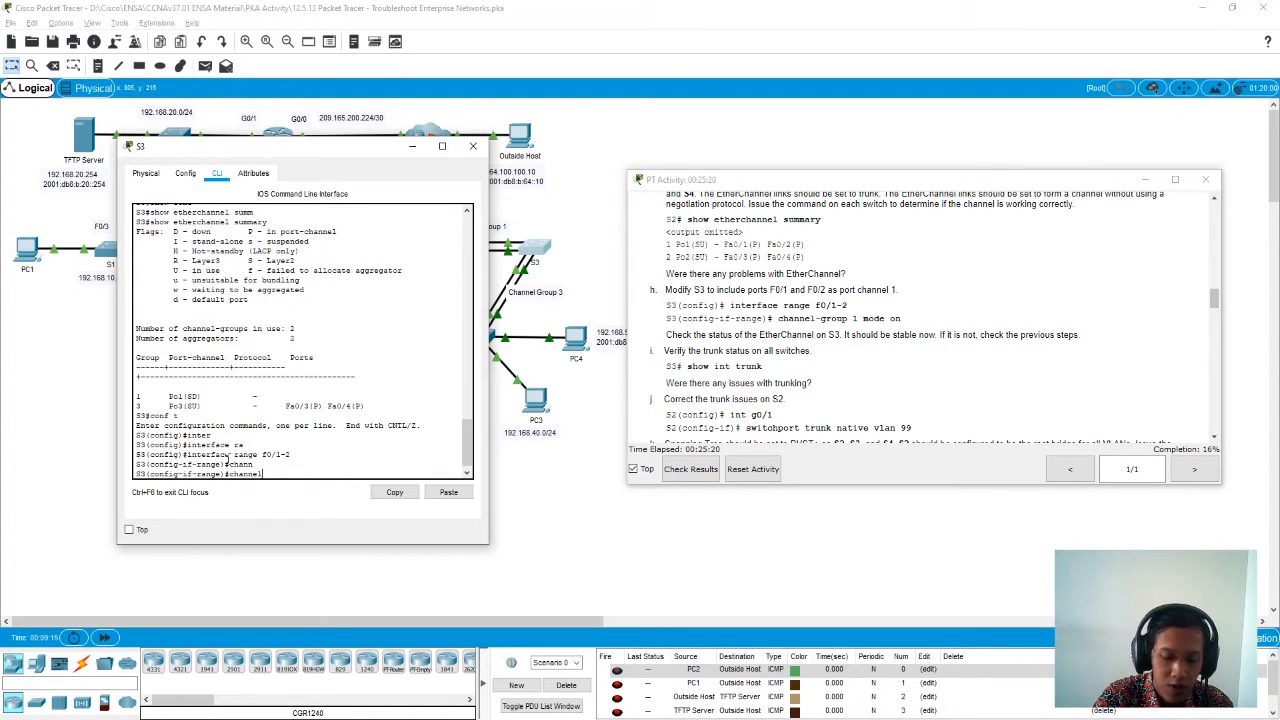
{"action": "type", "text": "-grou"}
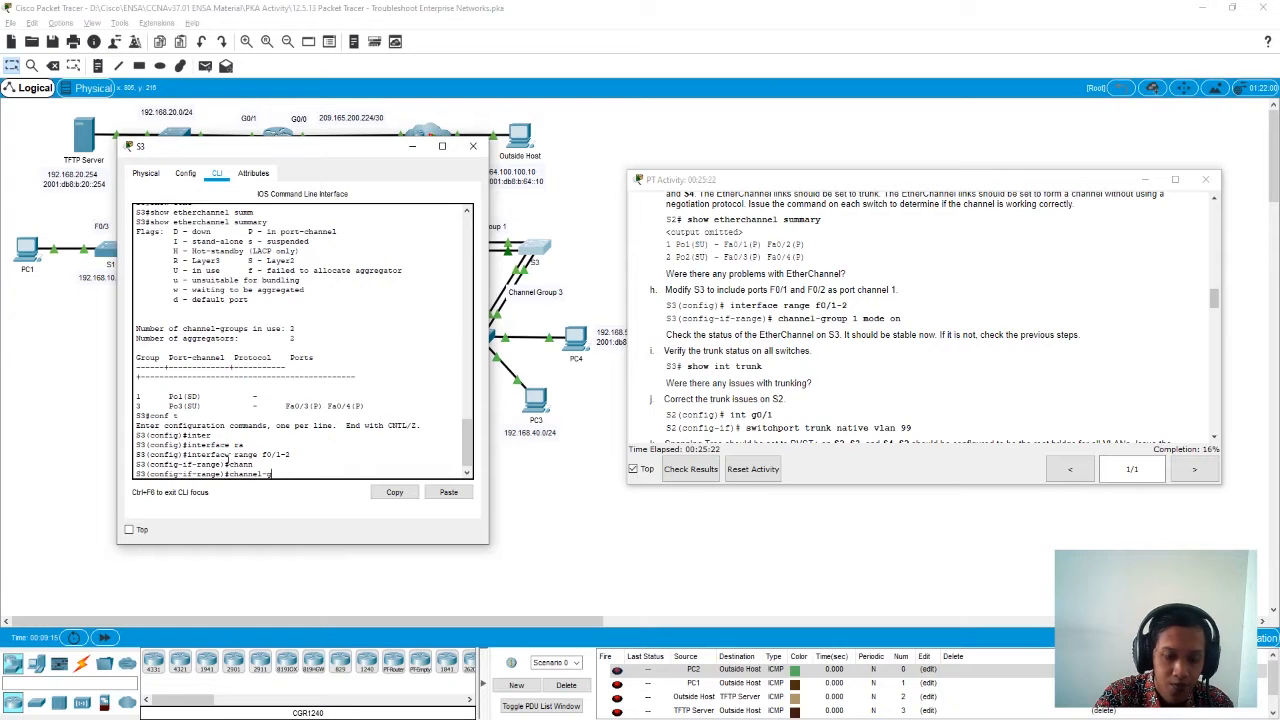
{"action": "type", "text": "p"}
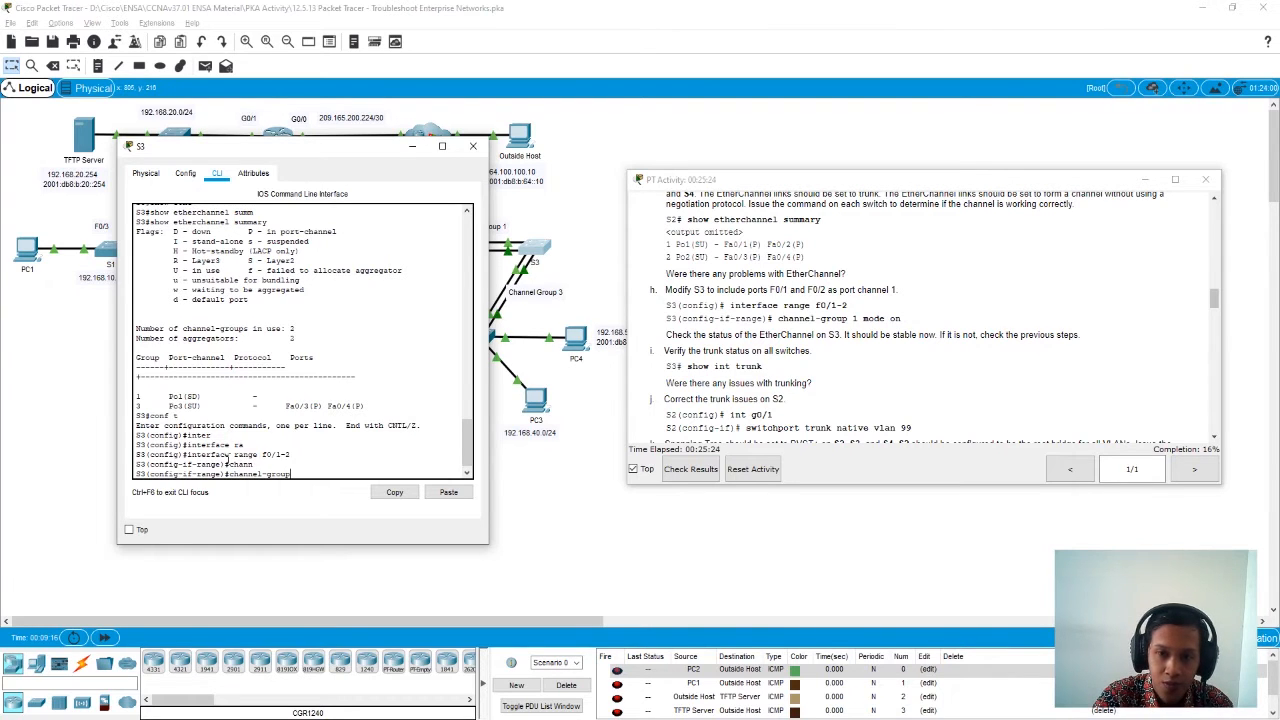
{"action": "type", "text": " 1 mode on"}
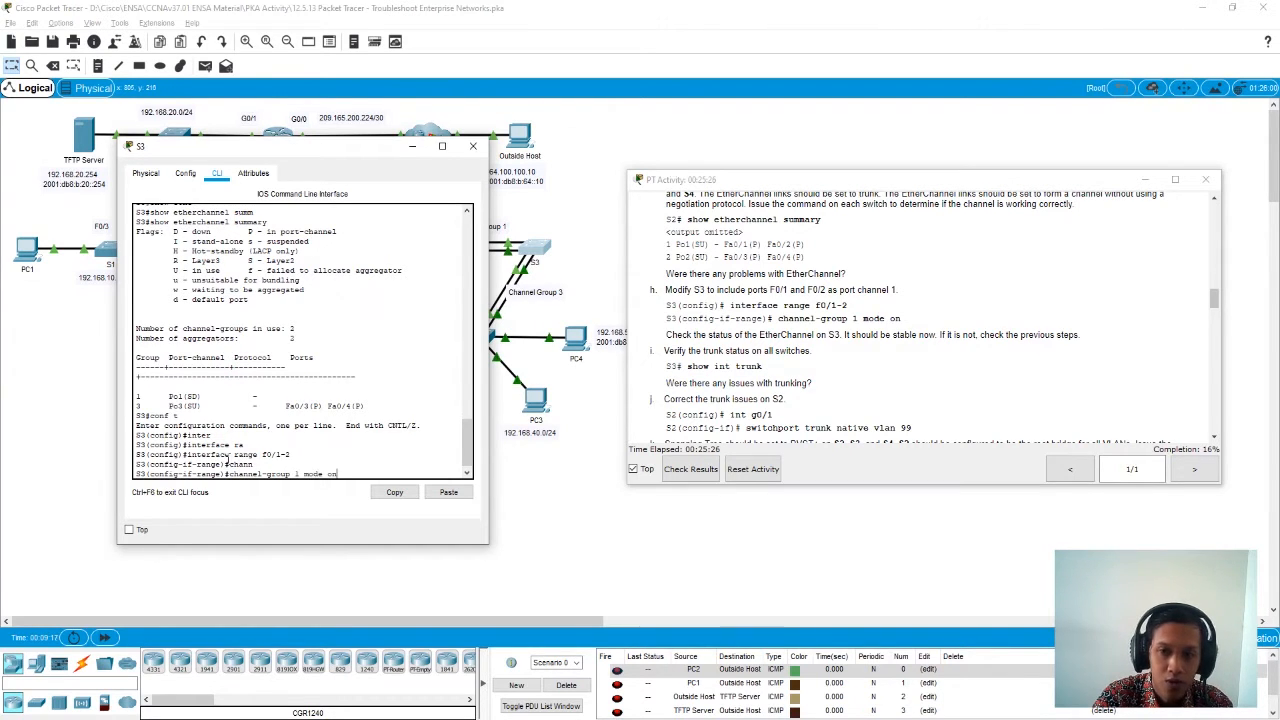
{"action": "key", "text": "Return"}
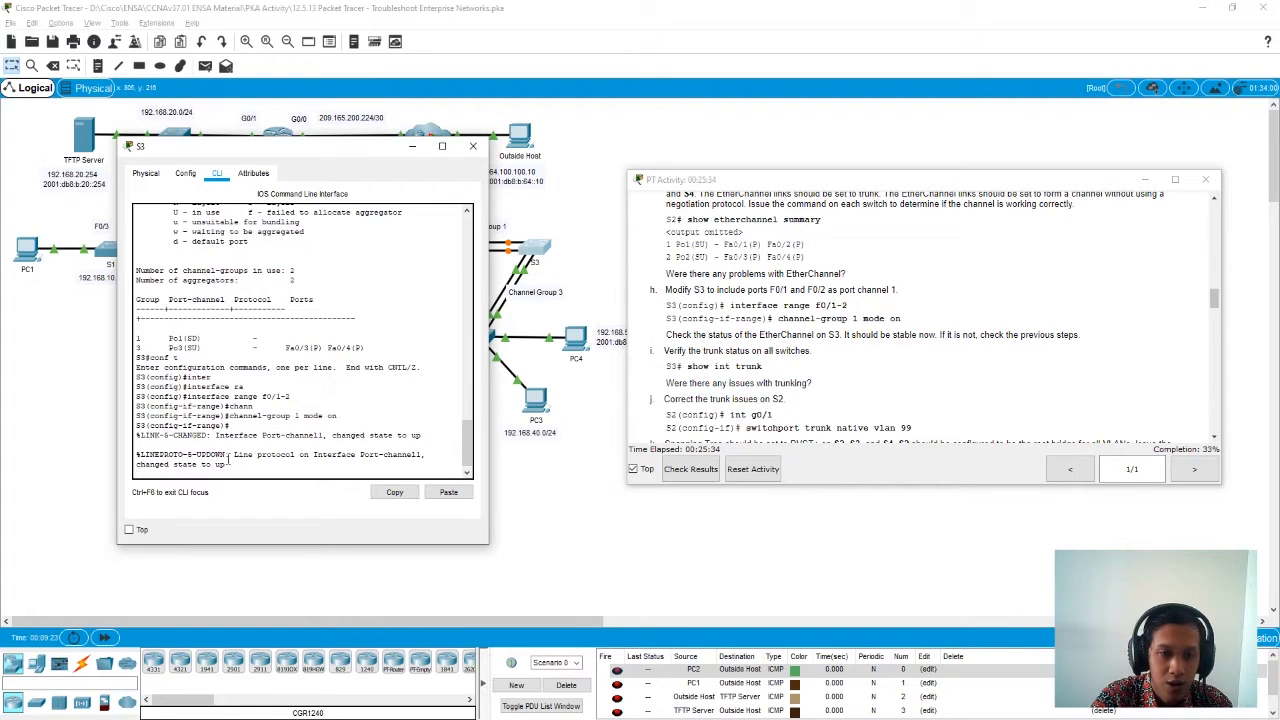
{"action": "key", "text": "Return"}
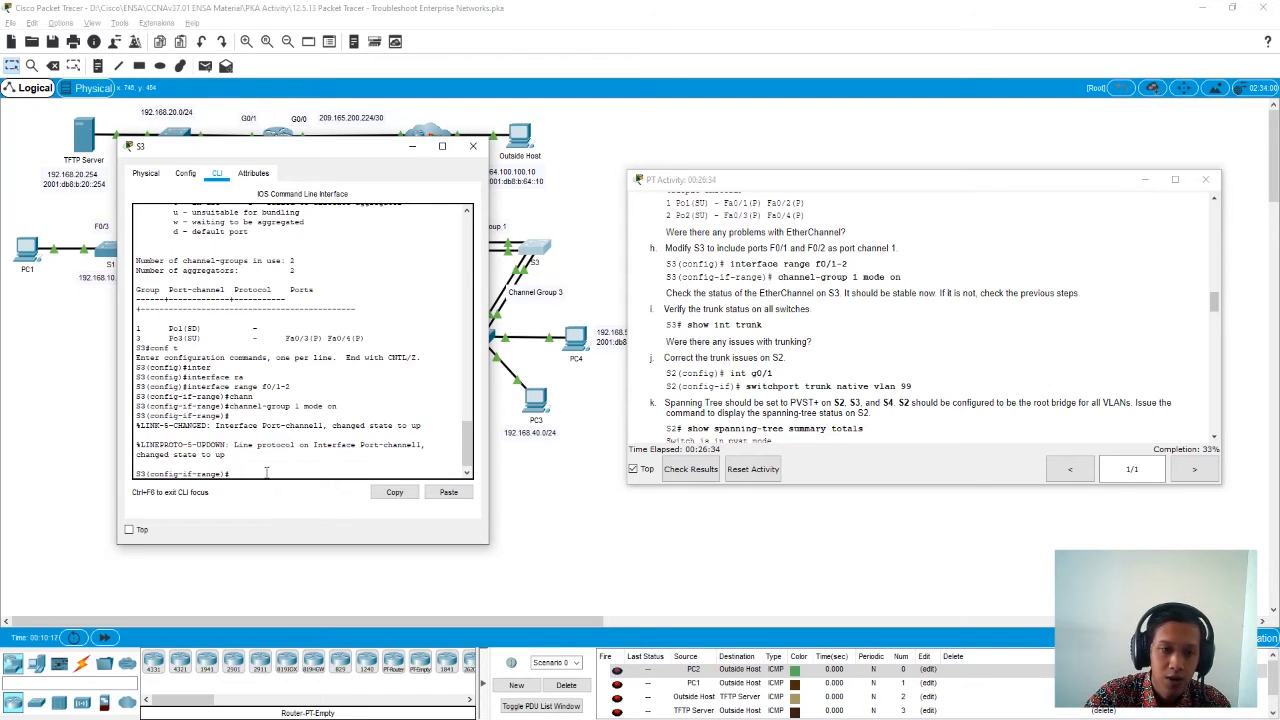
{"action": "type", "text": "exit"}
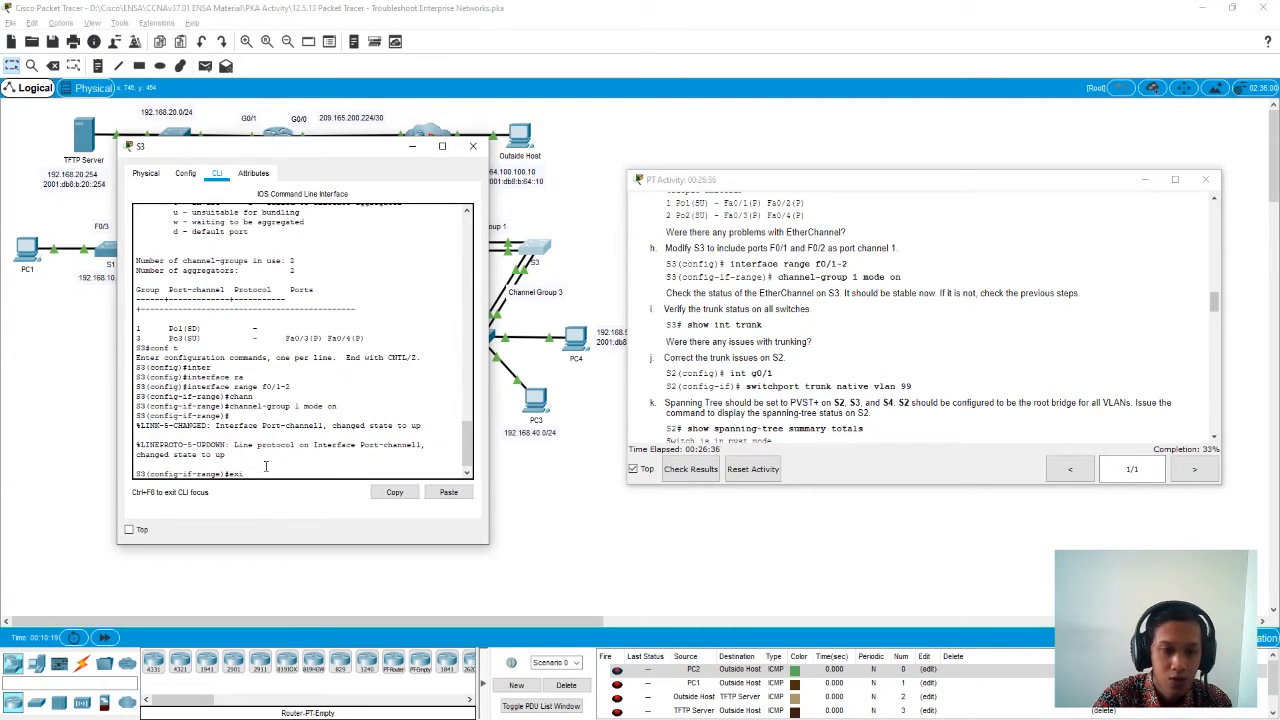
{"action": "key", "text": "Return"}
{"action": "key", "text": "Return"}
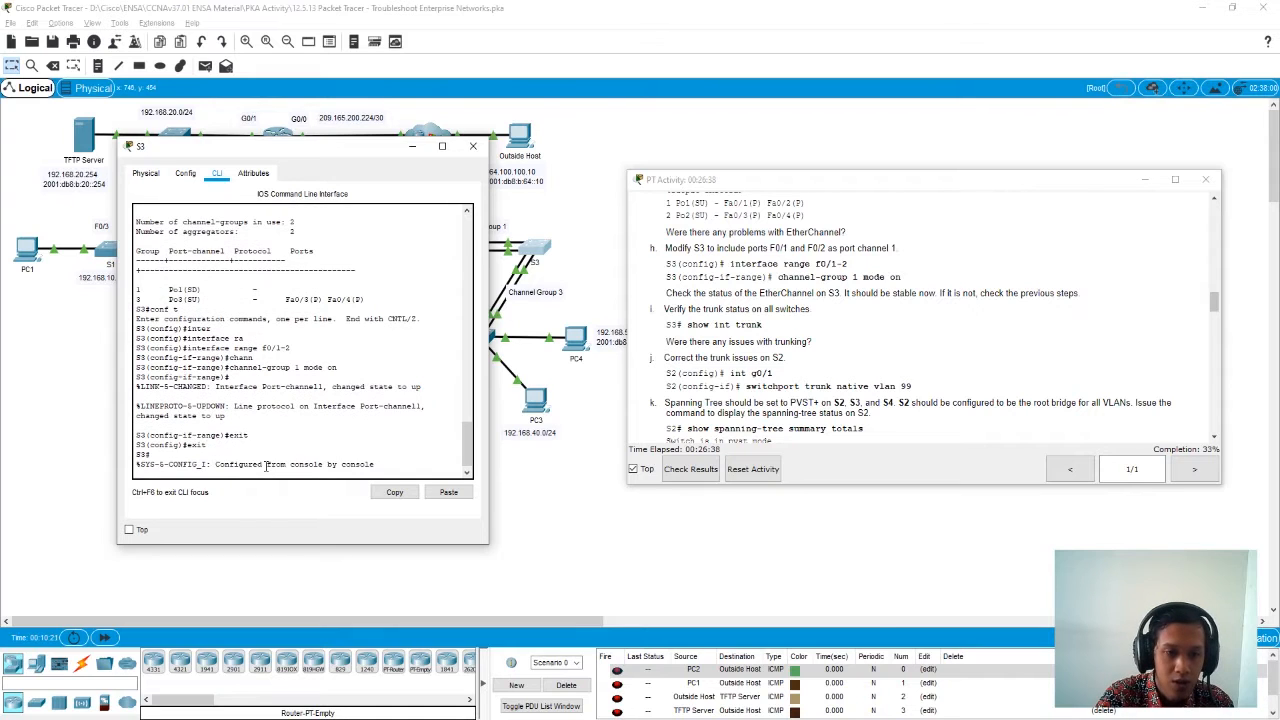
{"action": "key", "text": "Return"}
- Recheck S3's EtherChannel status with show etherchannel summary, examine the state and ports of port channel 1, and close S3
{"action": "type", "text": "sho"}
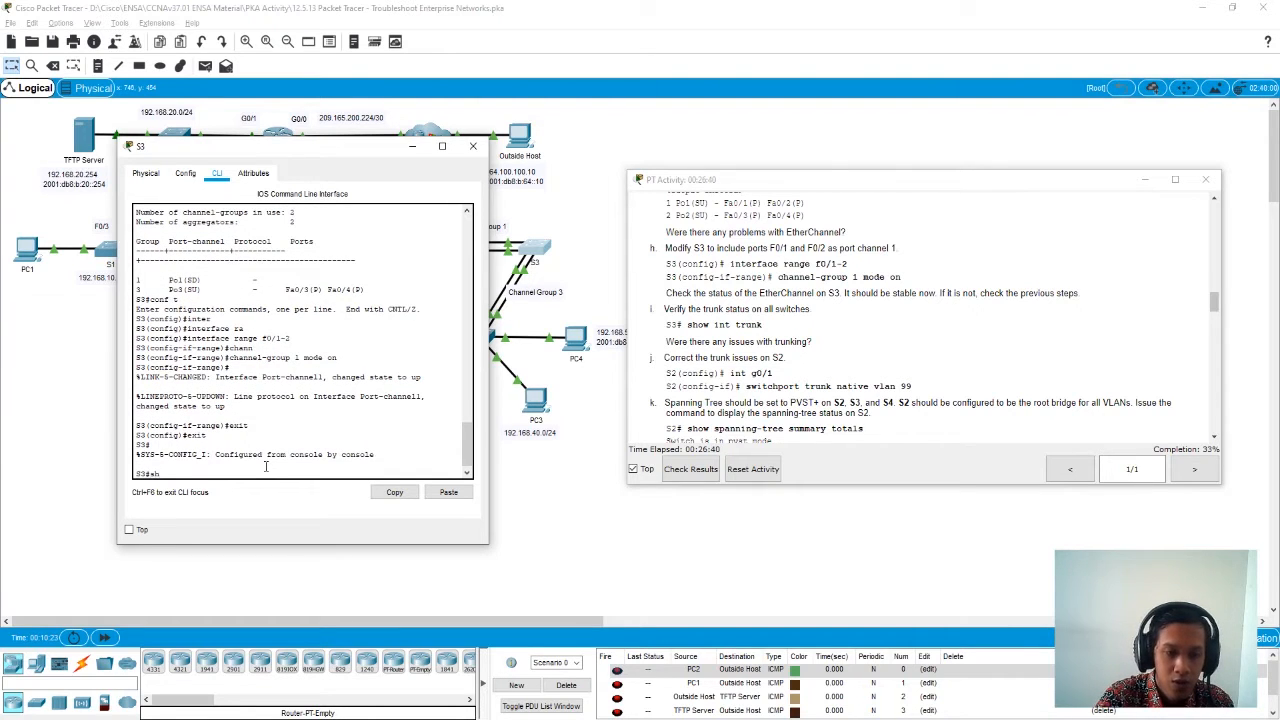
{"action": "key", "text": "Tab"}
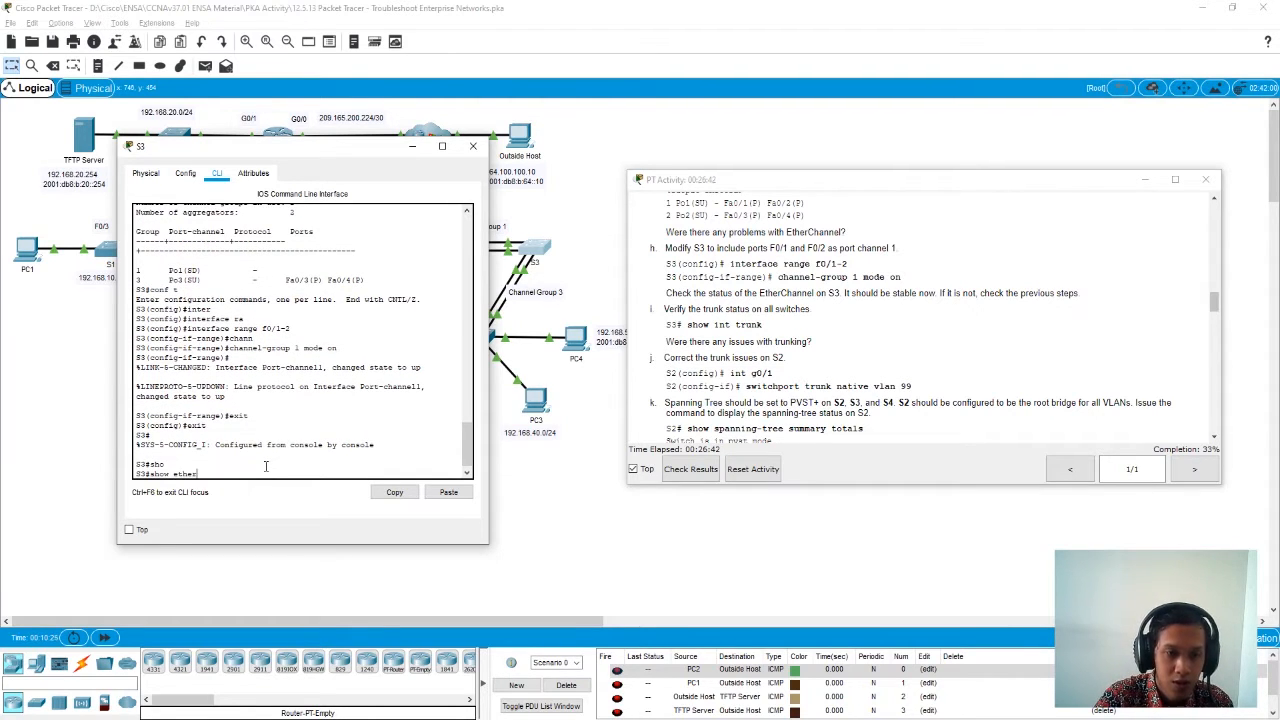
{"action": "type", "text": "ether"}
{"action": "key", "text": "Tab"}
{"action": "type", "text": "summ"}
{"action": "key", "text": "Tab"}
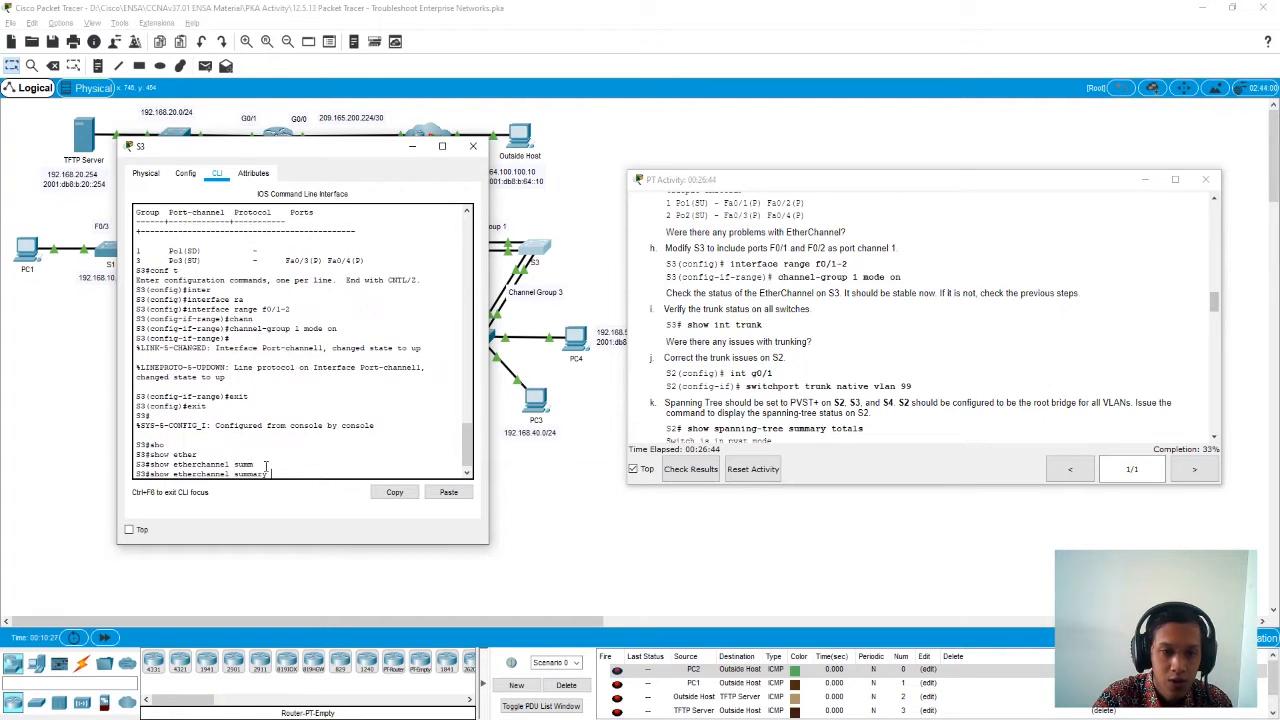
{"action": "key", "text": "Return"}
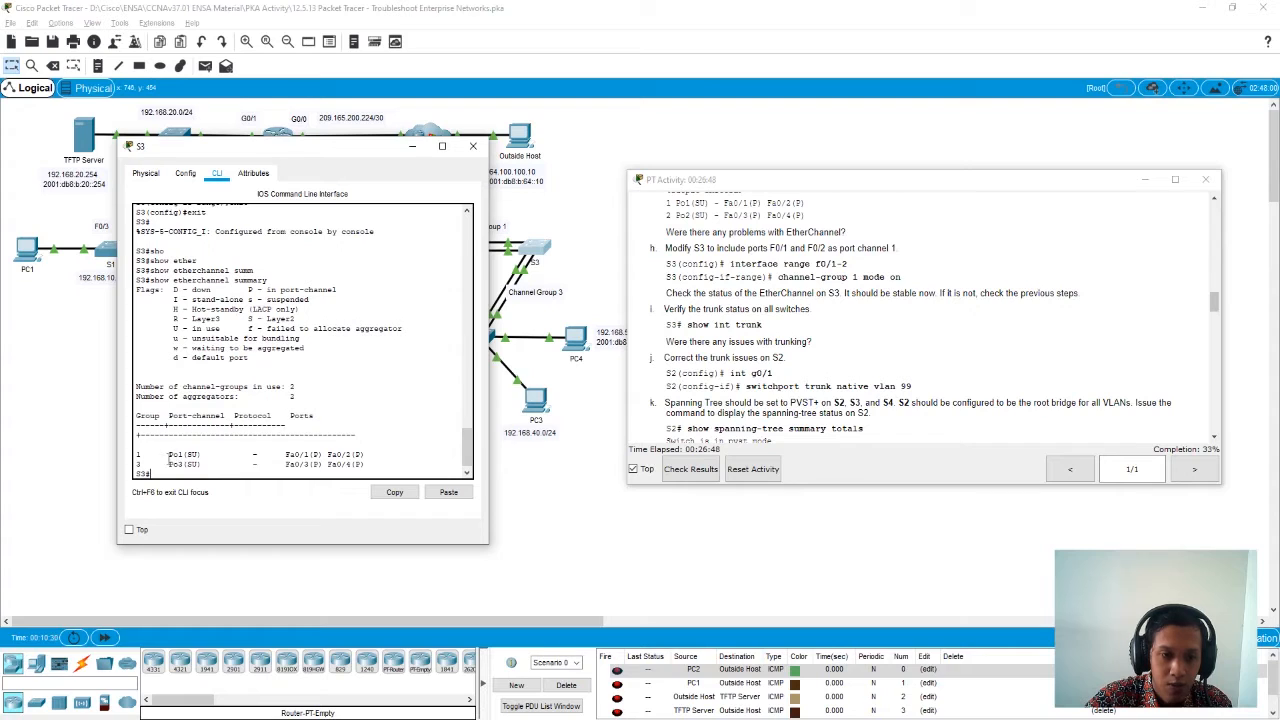
{"action": "left_click_drag", "start_coordinate": [168, 455], "coordinate": [184, 455]}
{"action": "left_click_drag", "start_coordinate": [286, 455], "coordinate": [367, 455]}
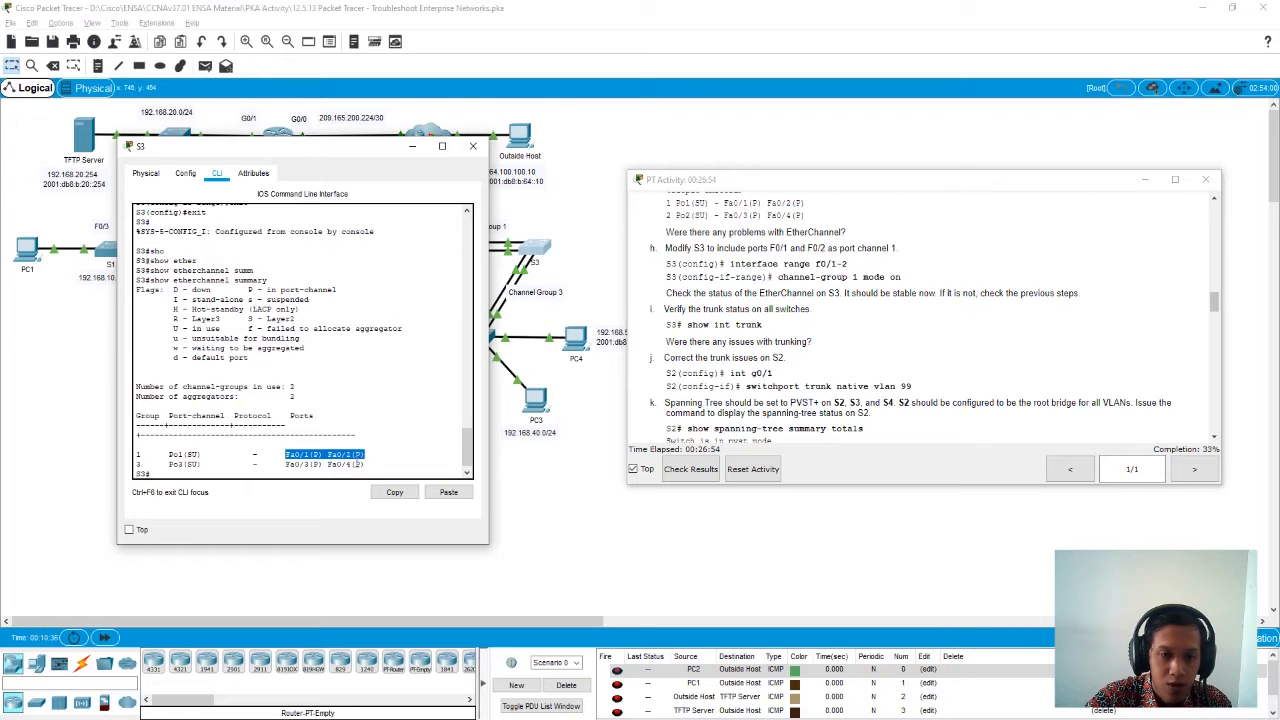
{"action": "left_click_drag", "start_coordinate": [200, 455], "coordinate": [170, 455]}
{"action": "left_click", "coordinate": [201, 473]}
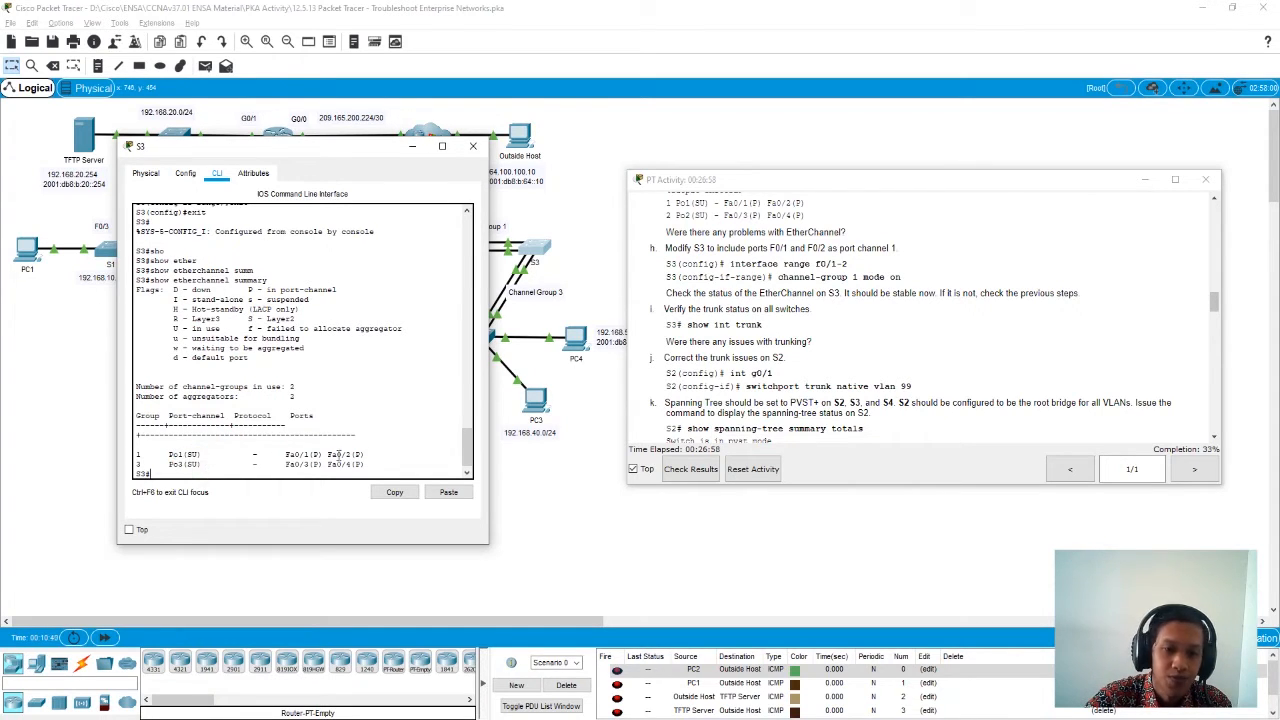
{"action": "left_click", "coordinate": [472, 148]}
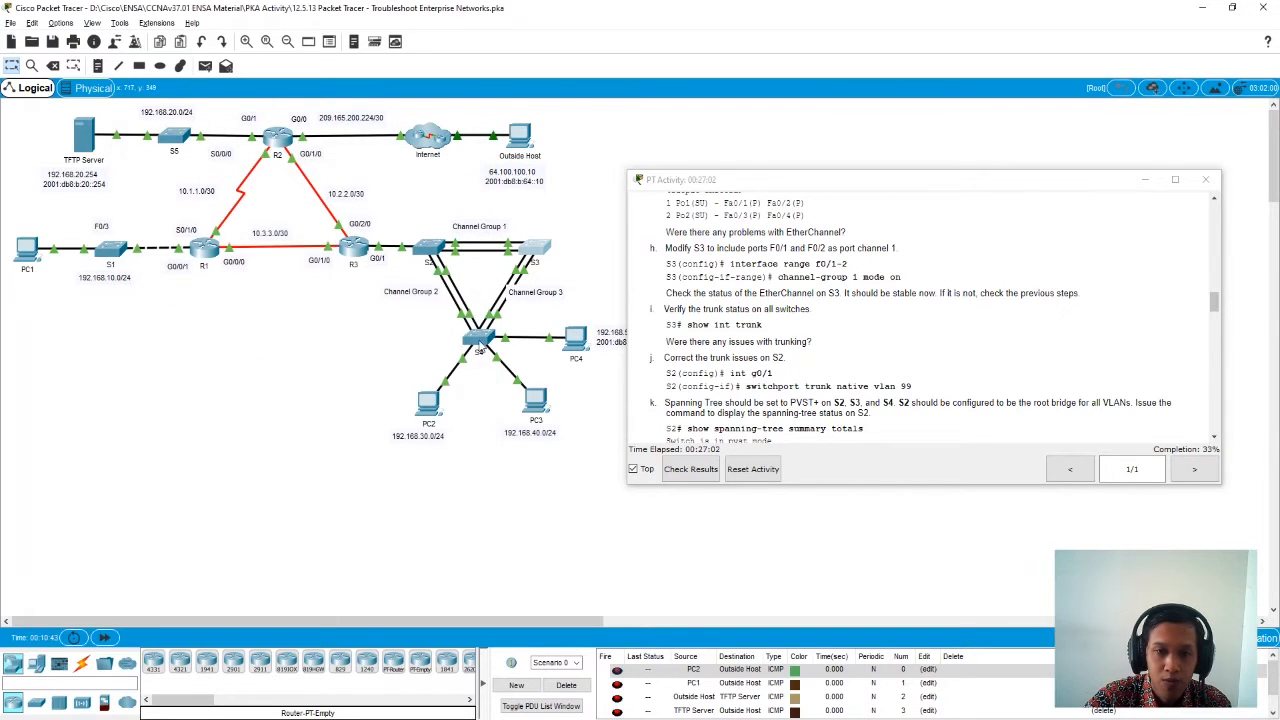
- Open S4's command line and enter privileged EXEC mode with en
{"action": "left_click", "coordinate": [480, 345]}
{"action": "left_click_drag", "start_coordinate": [557, 168], "coordinate": [267, 166]}
{"action": "left_click", "coordinate": [264, 184]}
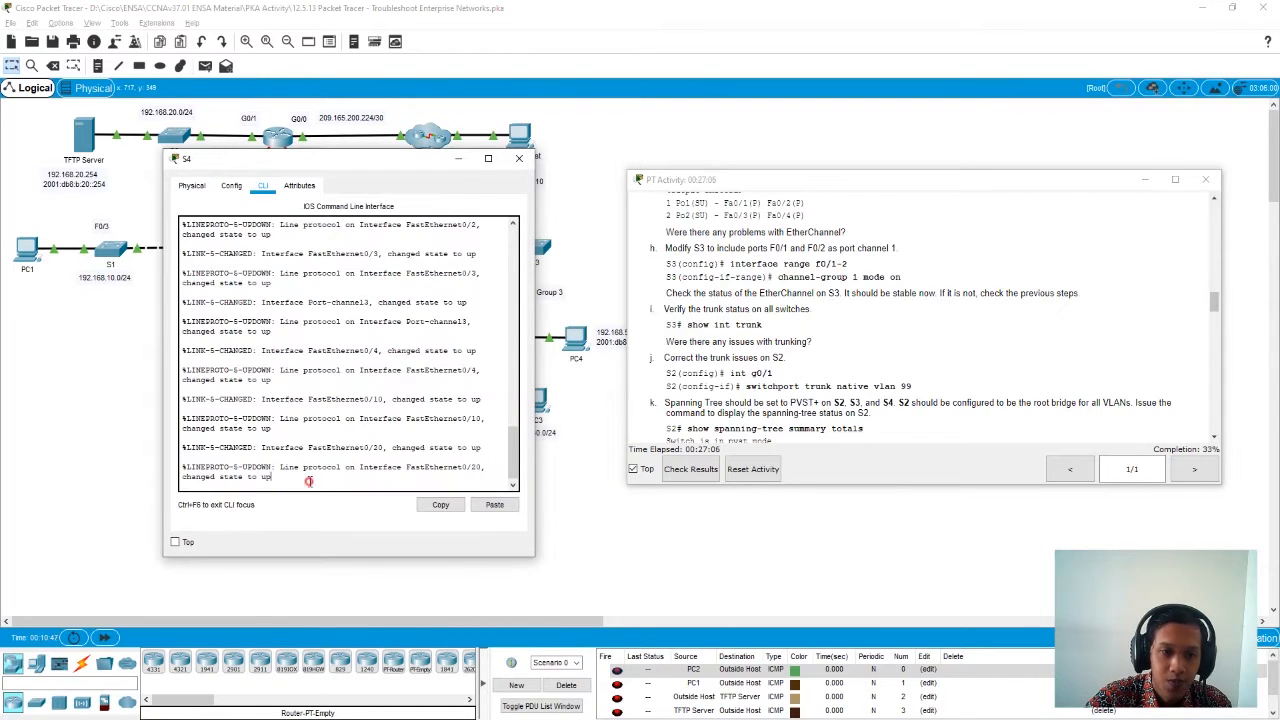
{"action": "key", "text": "Return"}
{"action": "key", "text": "Return"}
{"action": "type", "text": "en"}
{"action": "key", "text": "Return"}
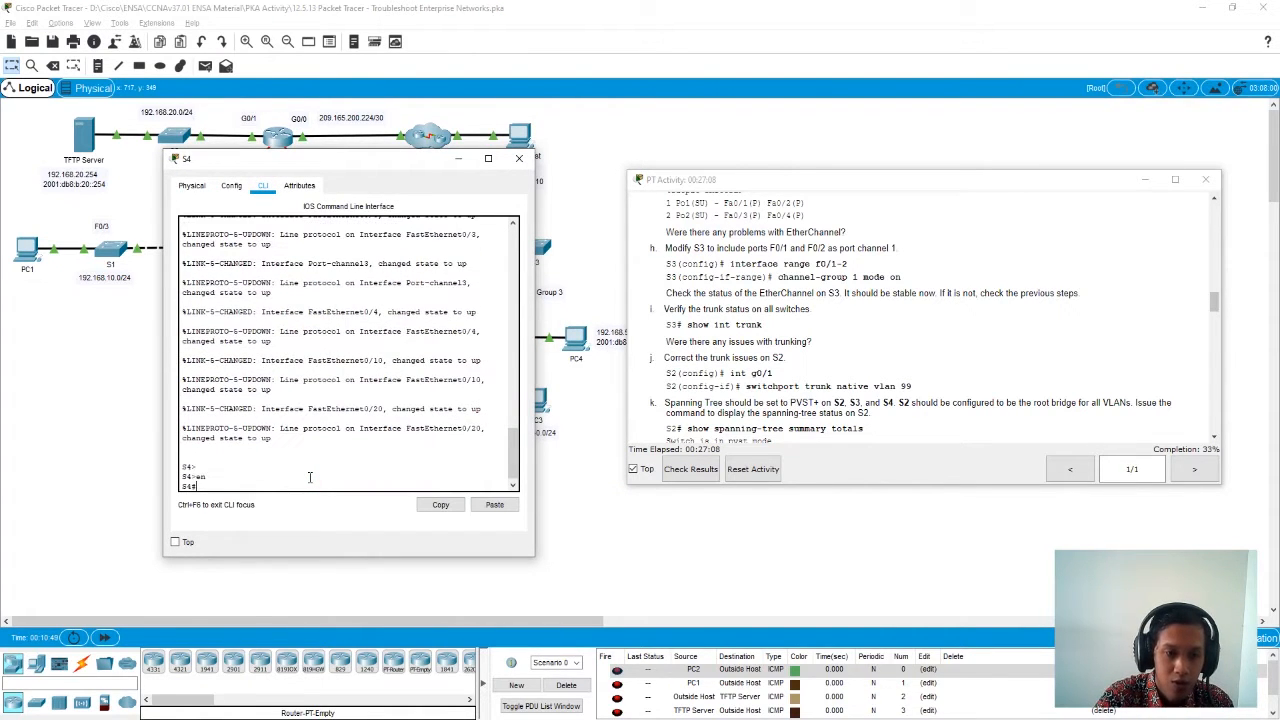
- Display S4's EtherChannel status with show etherchannel summary
{"action": "type", "text": "sho"}
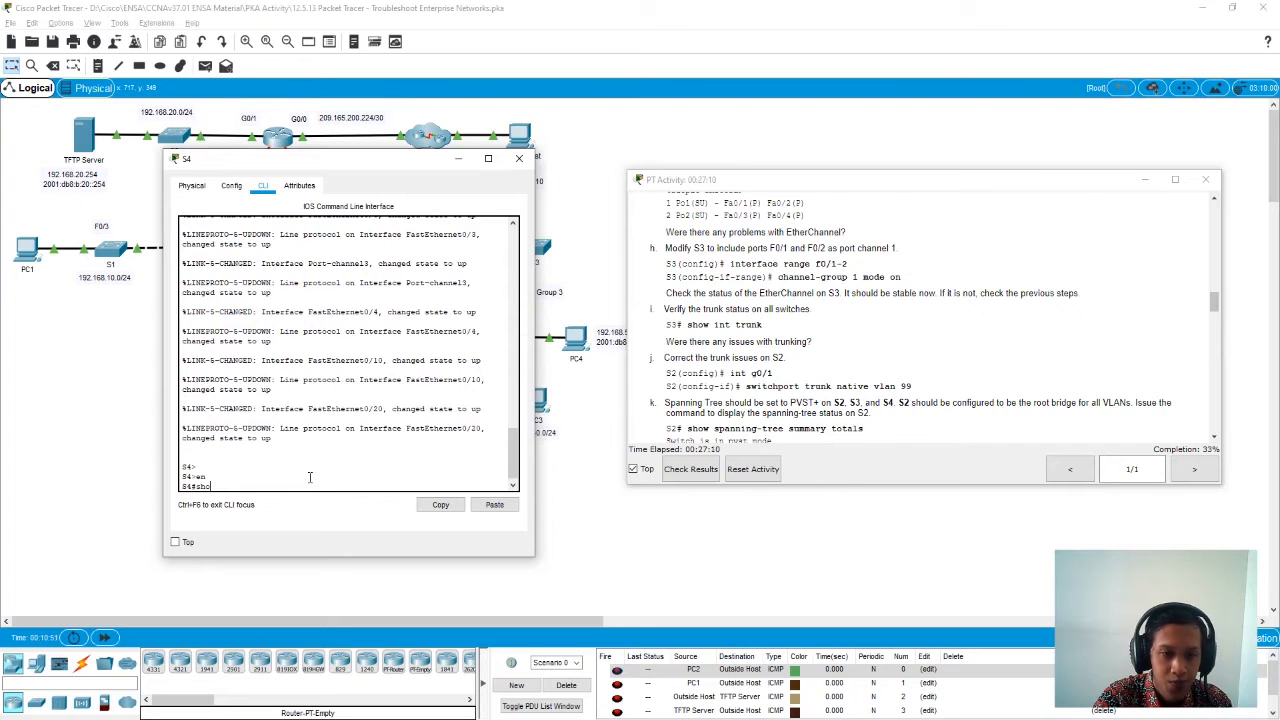
{"action": "key", "text": "Tab"}
{"action": "type", "text": "eth"}
{"action": "key", "text": "Tab"}
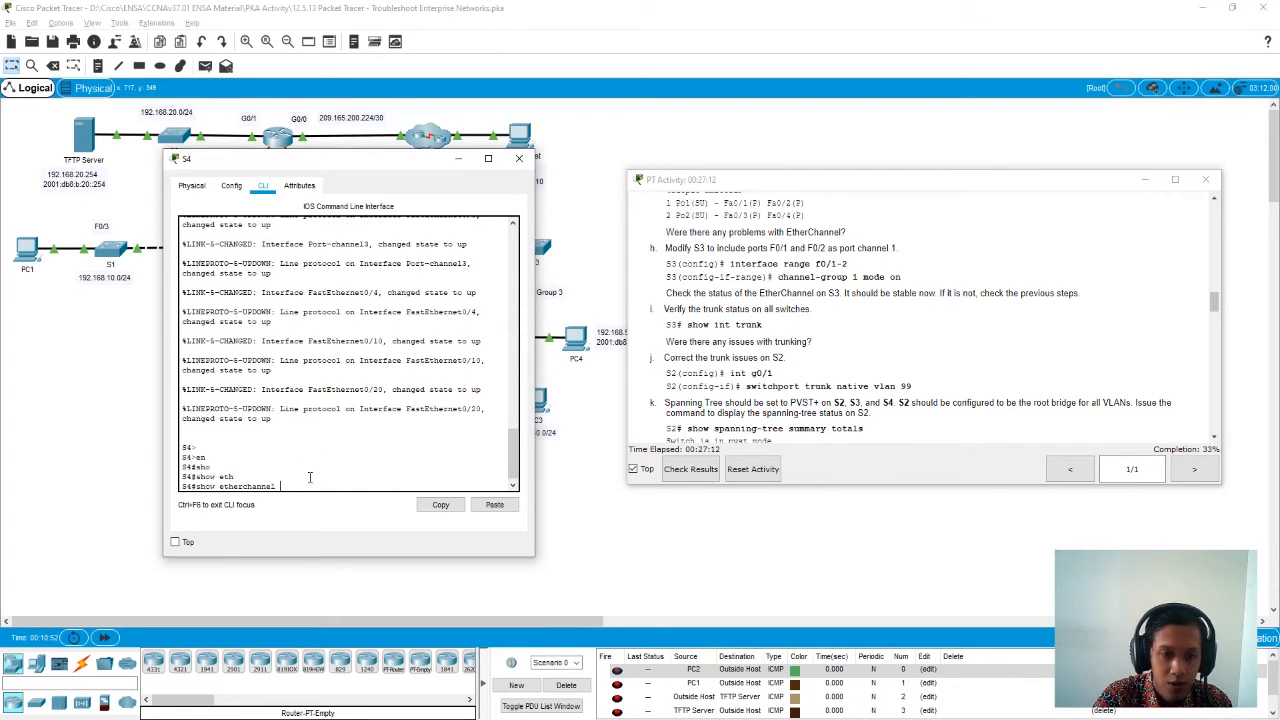
{"action": "type", "text": "sum"}
{"action": "key", "text": "Tab"}
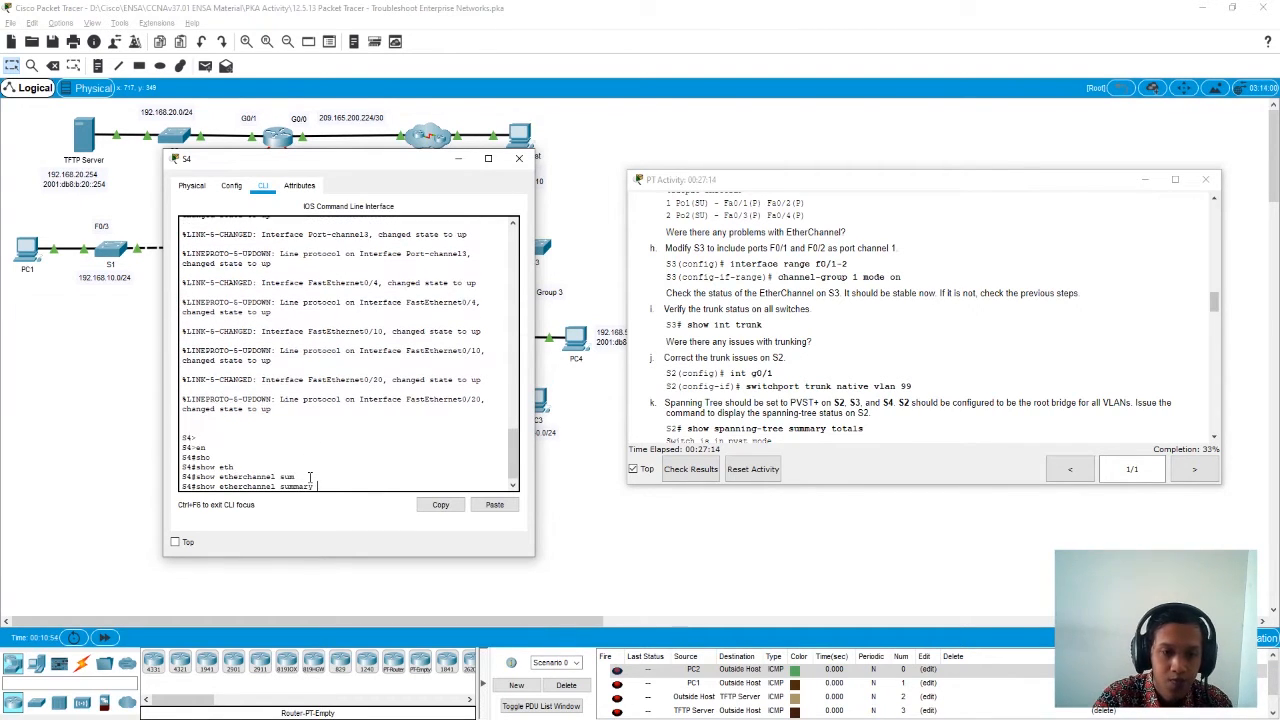
{"action": "key", "text": "Return"}
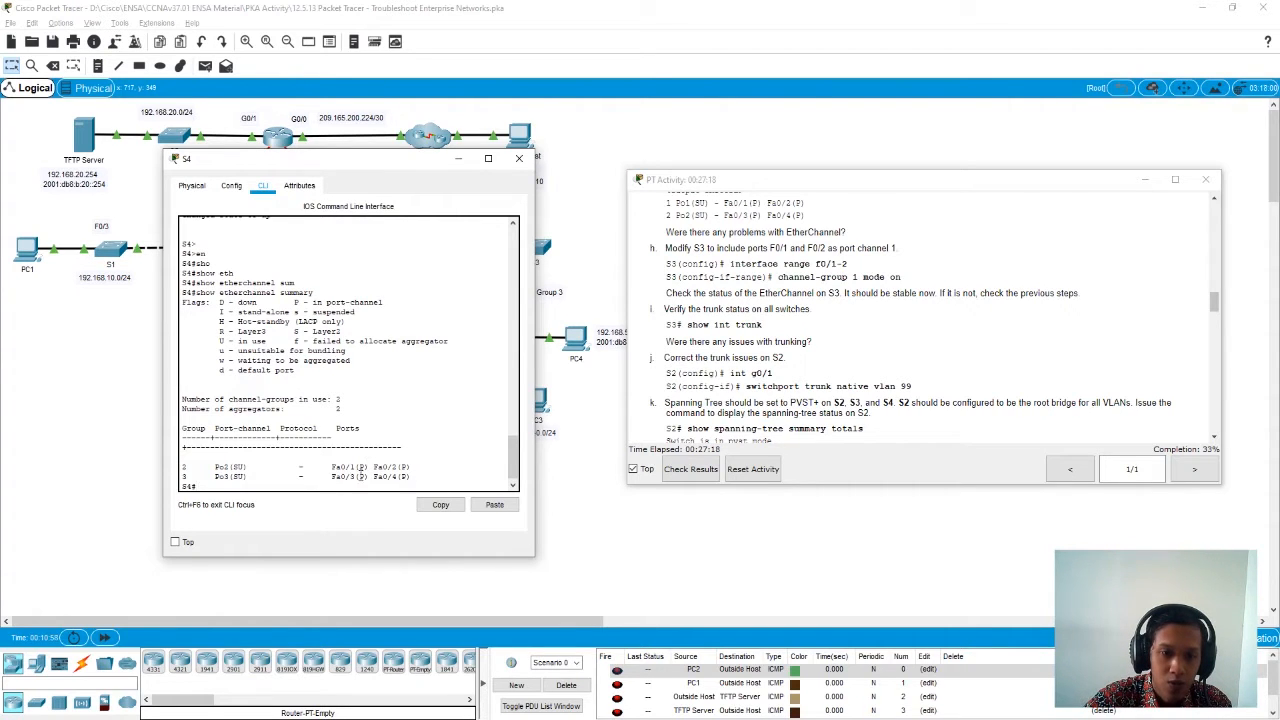
- Examine the states of port channels 2 and 3 in S4's EtherChannel summary, and close S4
{"action": "left_click_drag", "start_coordinate": [233, 466], "coordinate": [244, 477]}
{"action": "left_click", "coordinate": [245, 477]}
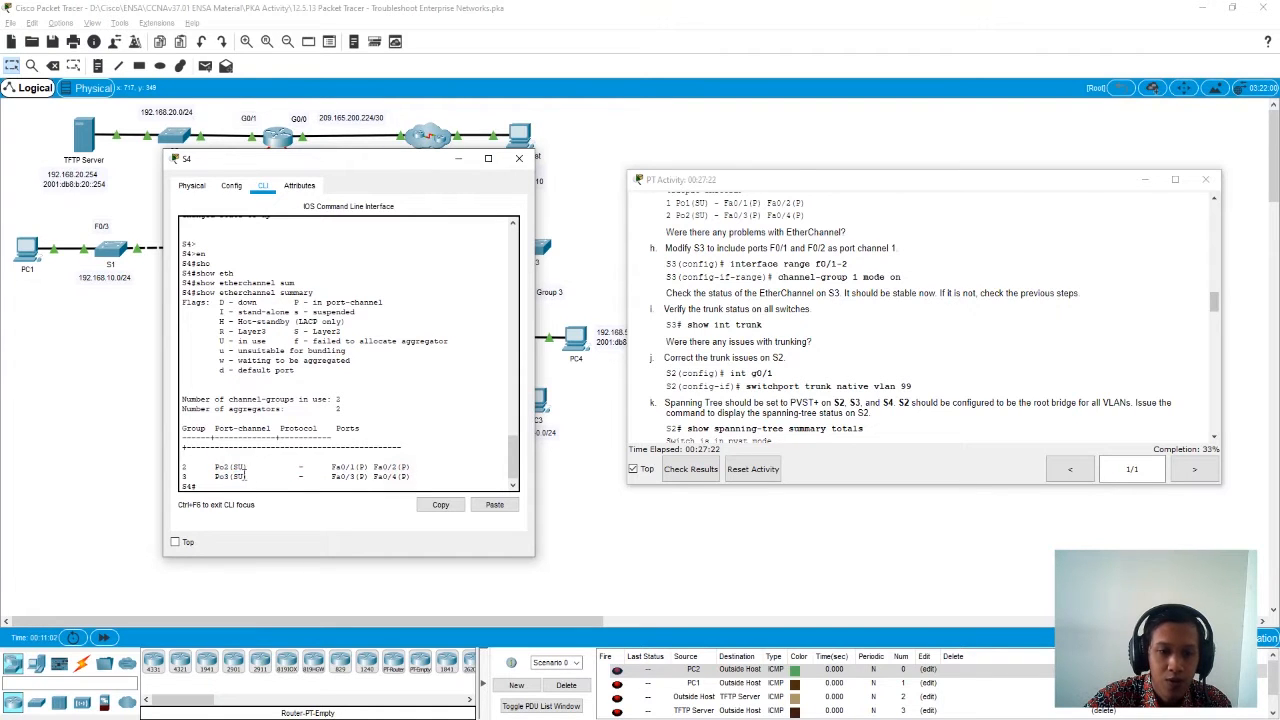
{"action": "left_click", "coordinate": [519, 158]}
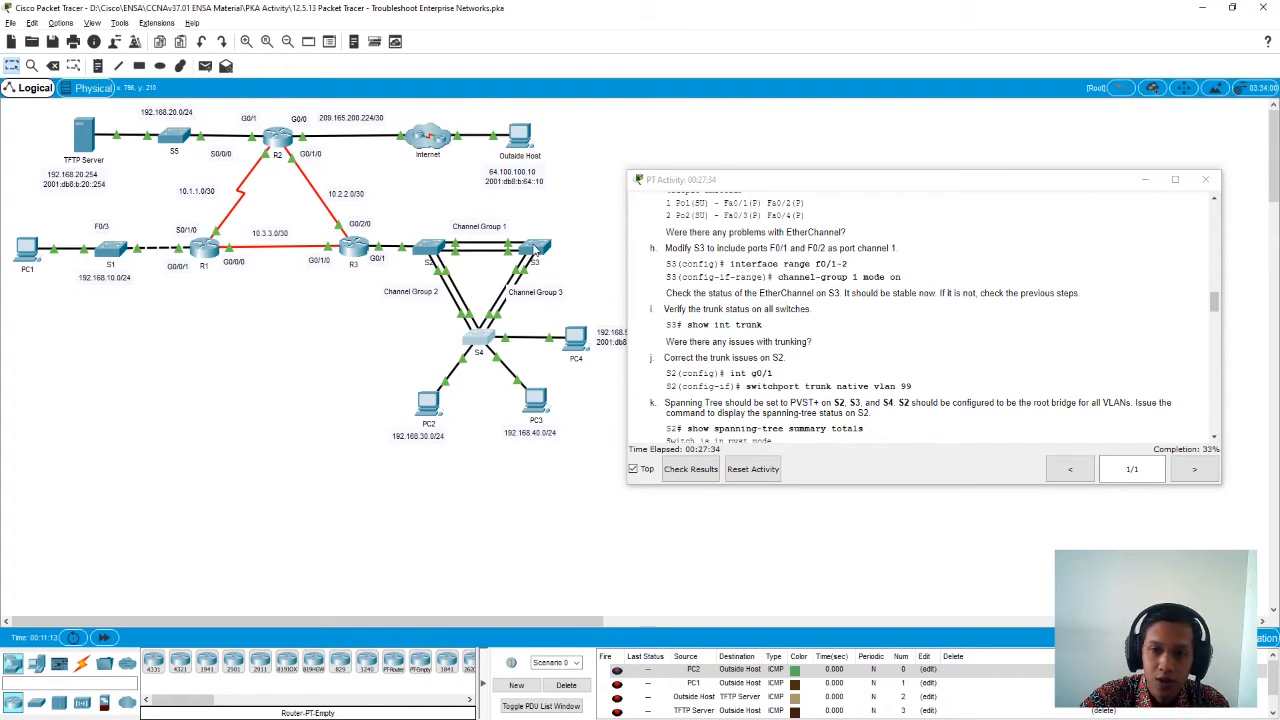
- Open S3's command line and display its trunk status with show int trunk
{"action": "left_click", "coordinate": [533, 250]}
{"action": "left_click_drag", "start_coordinate": [558, 163], "coordinate": [281, 165]}
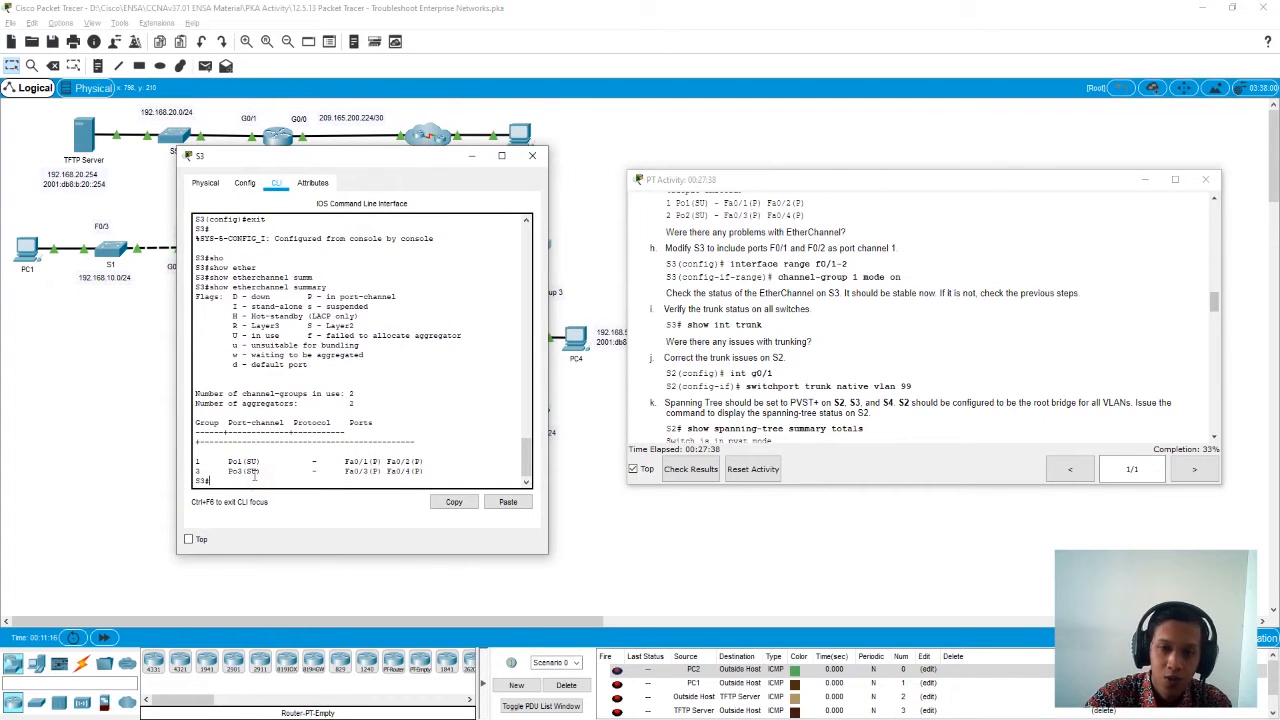
{"action": "type", "text": "show int trunk"}
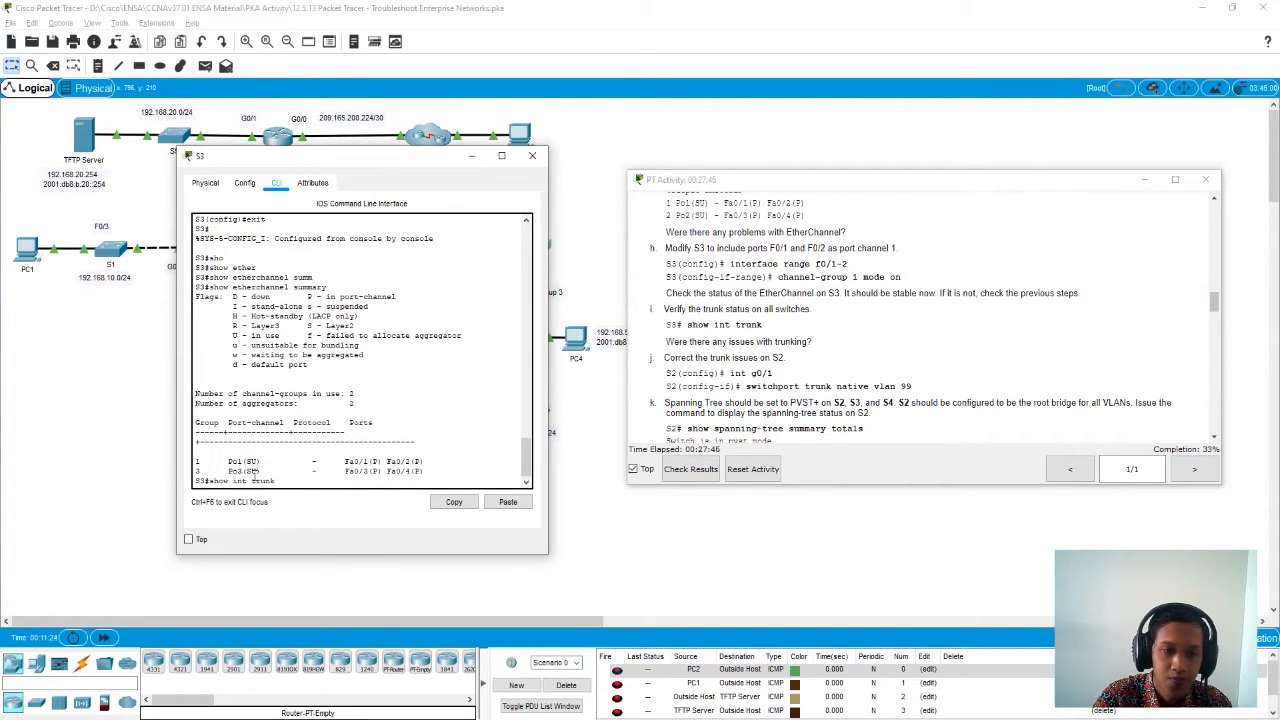
{"action": "key", "text": "Return"}
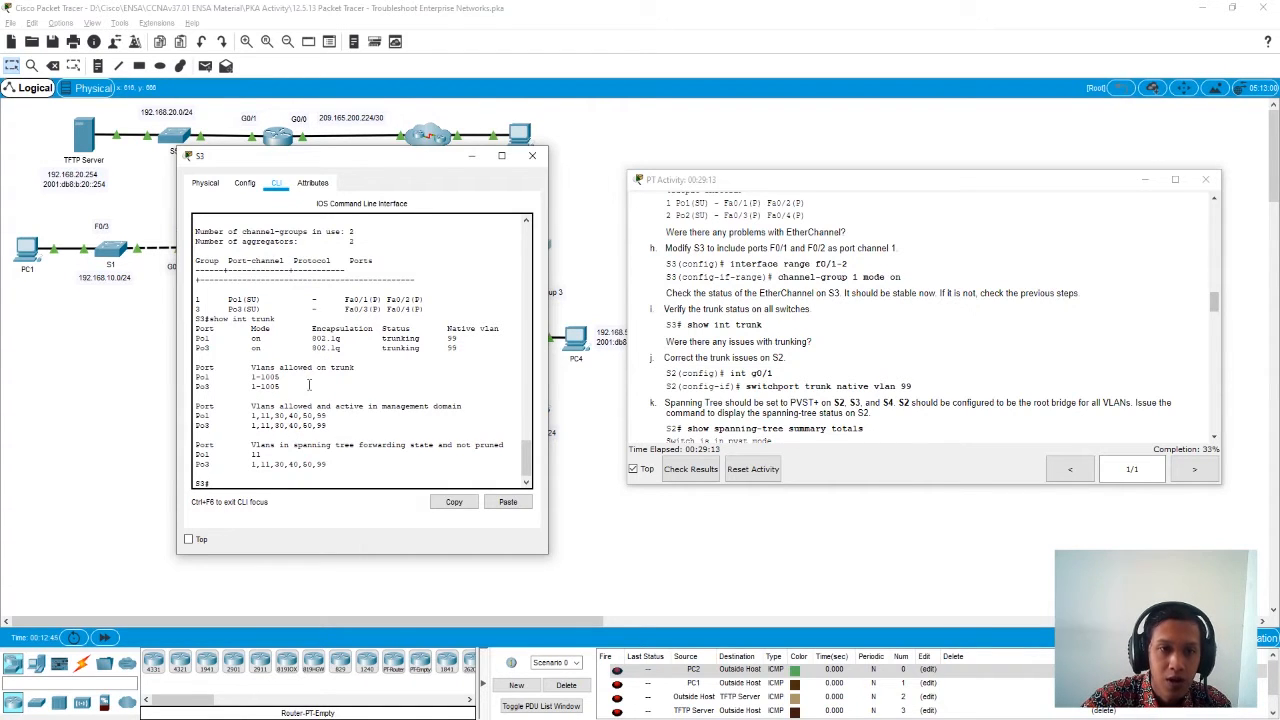
- Examine the mode and trunking status of Po1 and Po3 in S3's trunk output, and close S3
{"action": "double_click", "coordinate": [200, 339]}
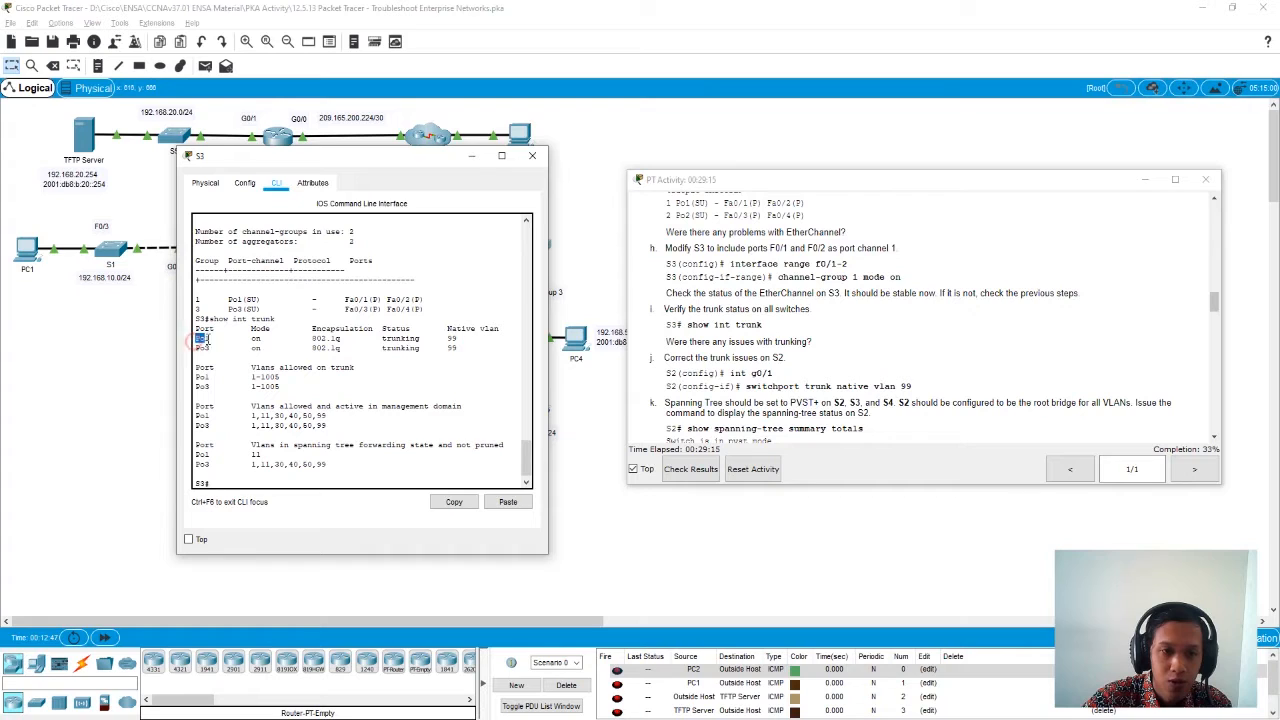
{"action": "double_click", "coordinate": [202, 348]}
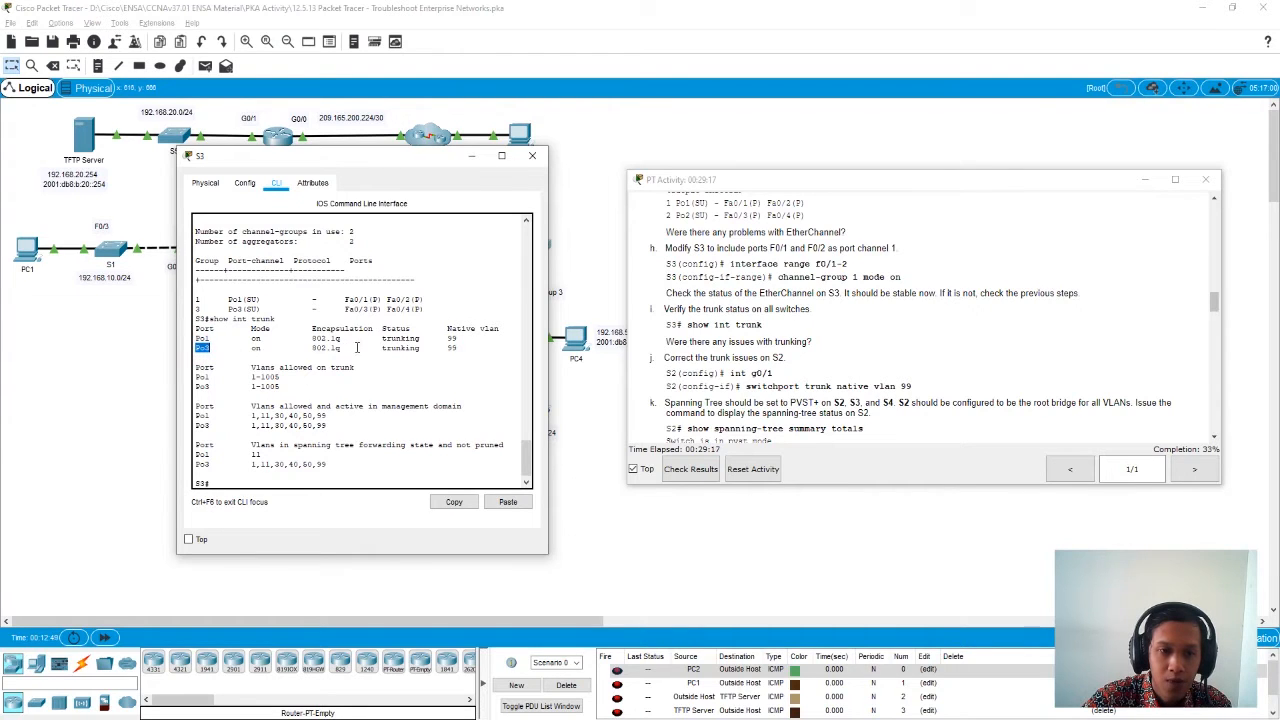
{"action": "double_click", "coordinate": [255, 340]}
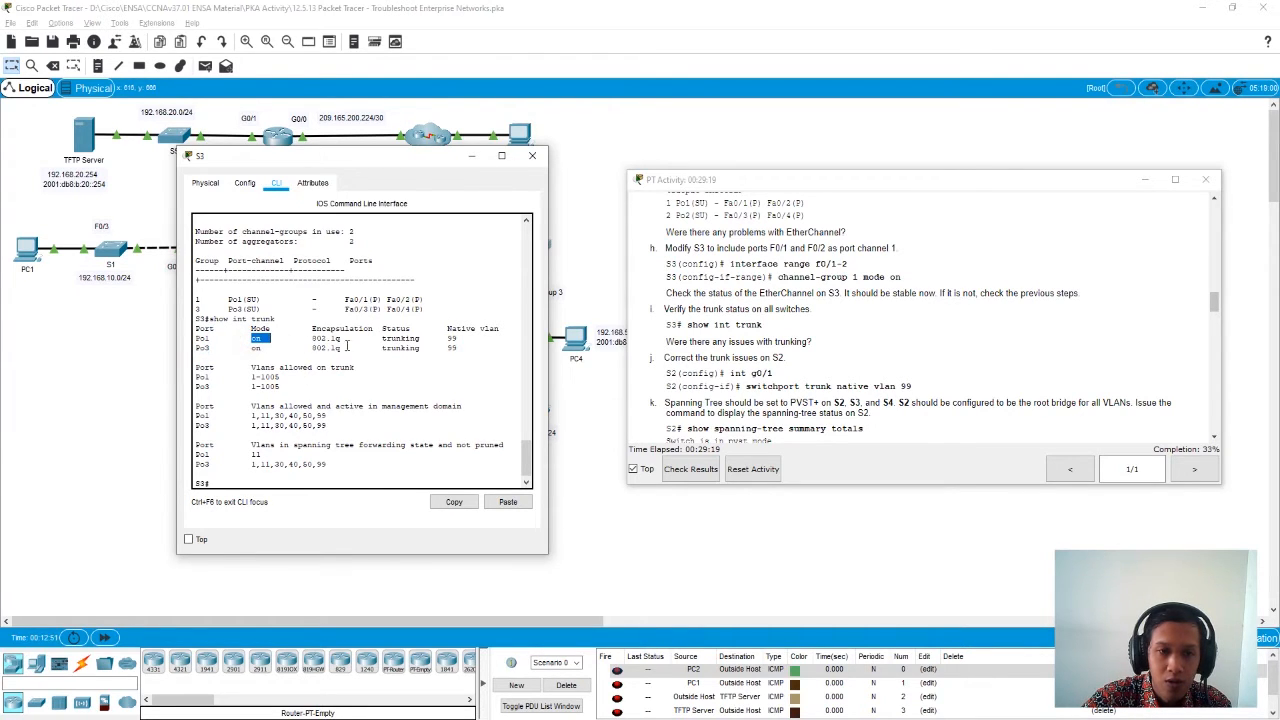
{"action": "left_click_drag", "start_coordinate": [379, 340], "coordinate": [451, 352]}
{"action": "left_click", "coordinate": [428, 342]}
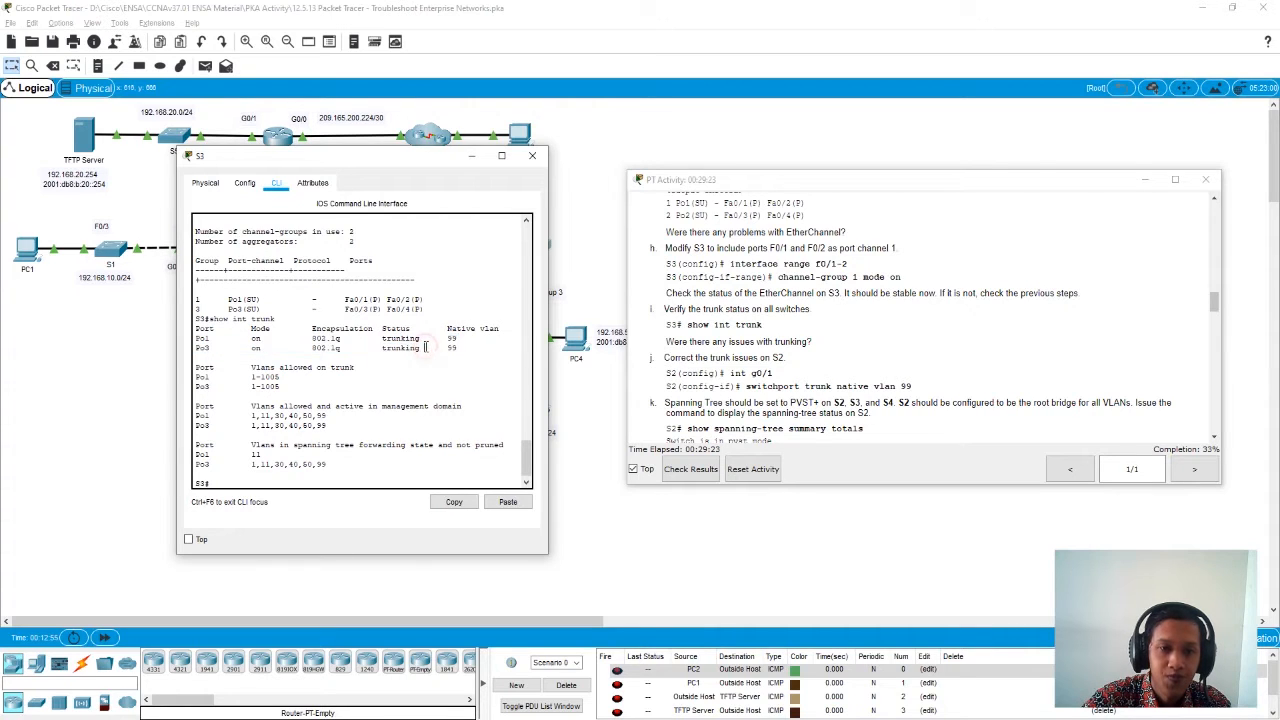
{"action": "left_click", "coordinate": [530, 162]}
- Open S2's command line and display its trunk status with show interfaces trunk
{"action": "left_click", "coordinate": [429, 248]}
{"action": "left_click_drag", "start_coordinate": [549, 162], "coordinate": [361, 165]}
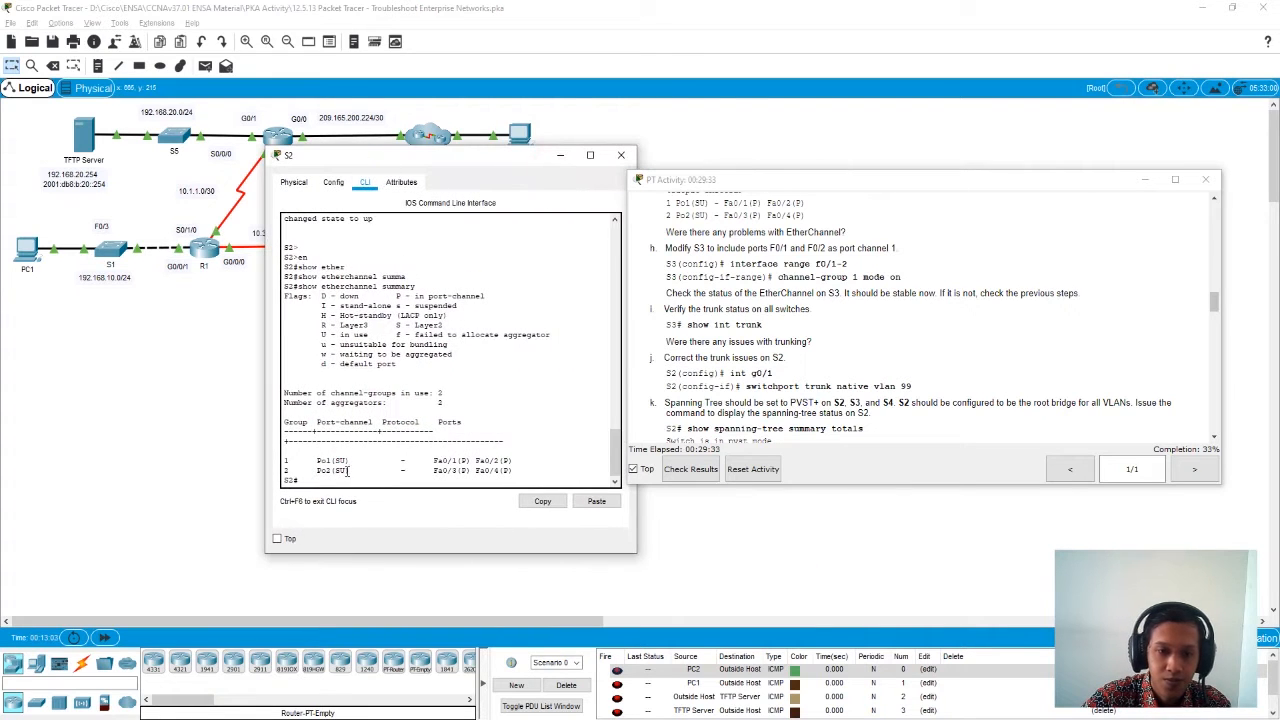
{"action": "key", "text": "Return"}
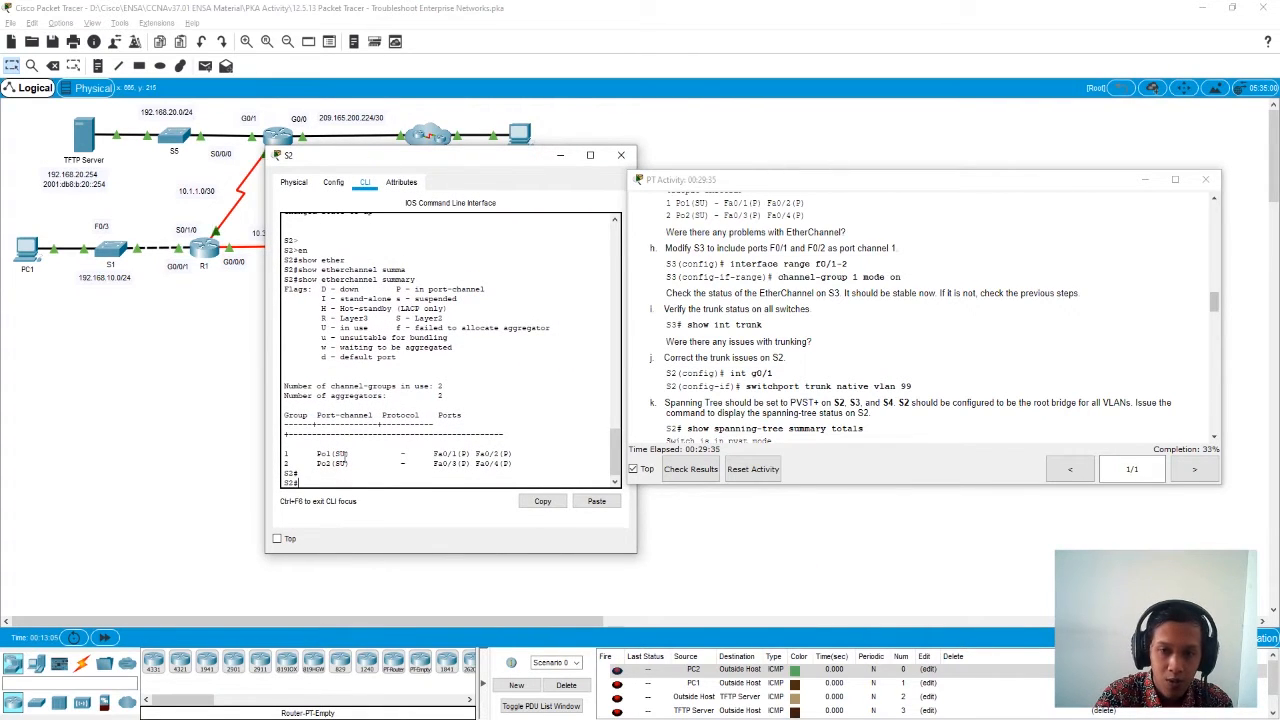
{"action": "type", "text": "show int t"}
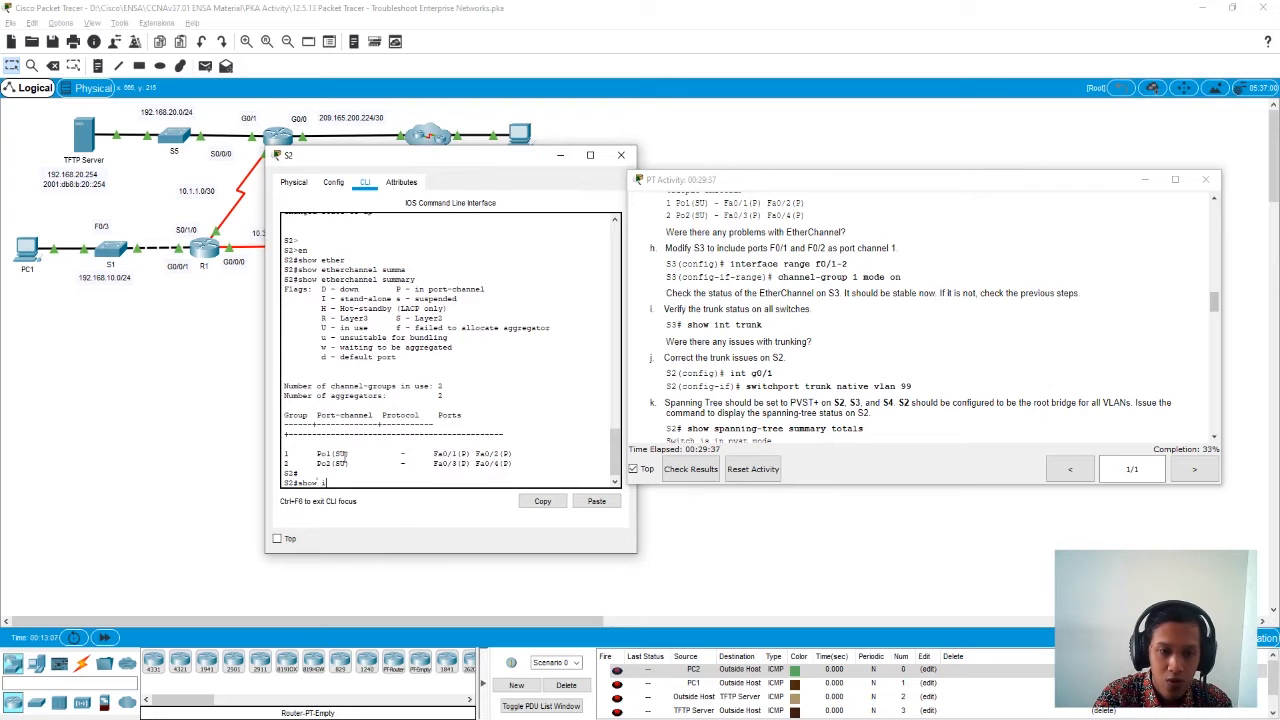
{"action": "key", "text": "Tab"}
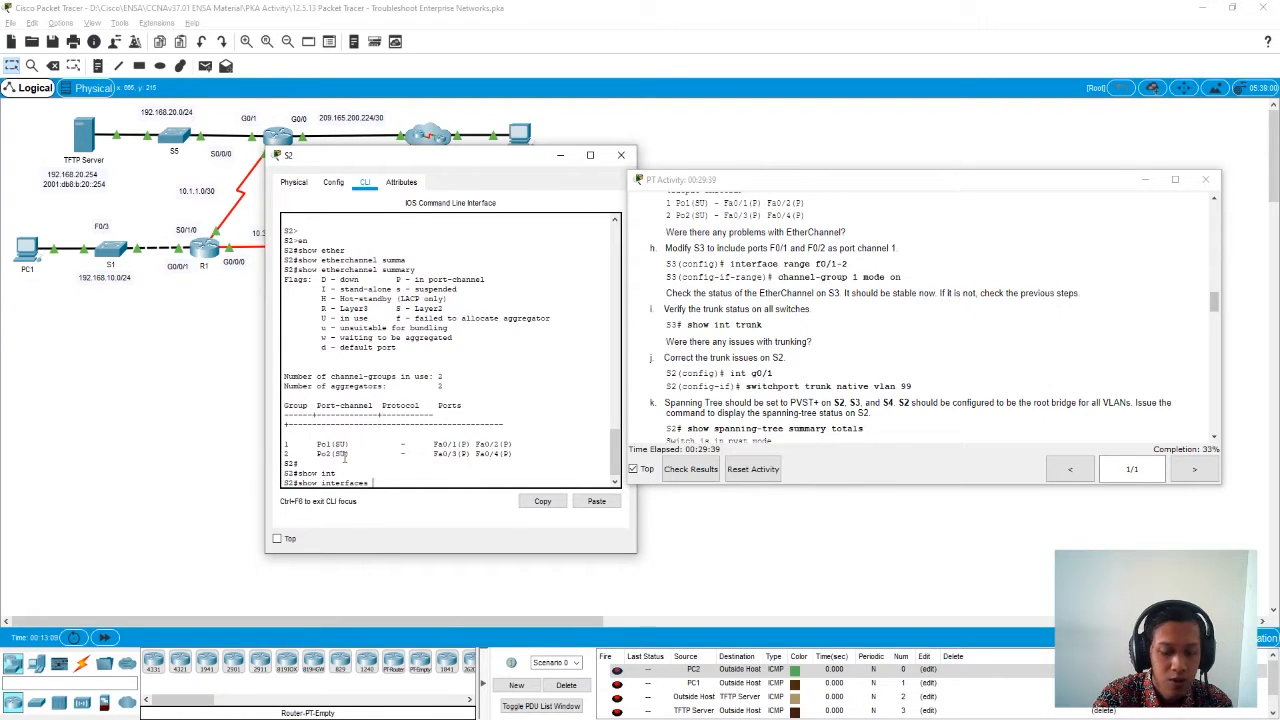
{"action": "key", "text": "Return"}
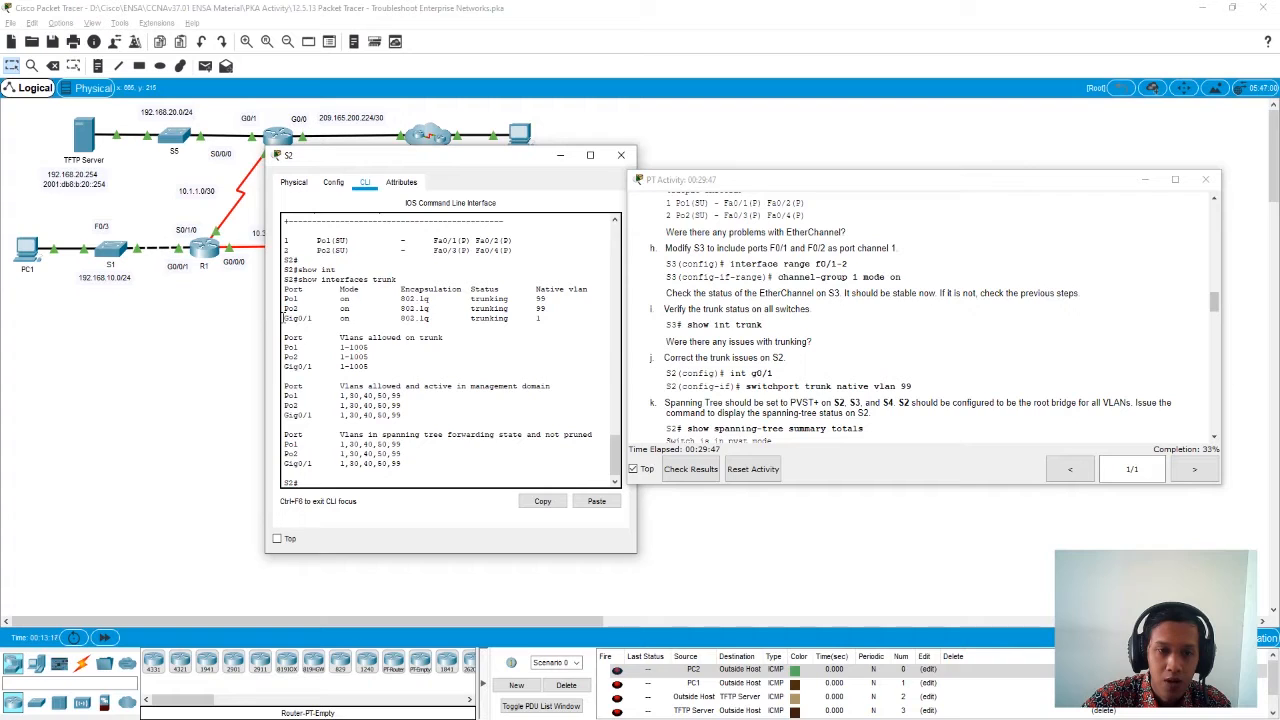
- Compare the native VLAN of Gig0/1 with those of Po1 and Po2 in S2's trunk output, and close S2
{"action": "left_click_drag", "start_coordinate": [283, 318], "coordinate": [539, 320]}
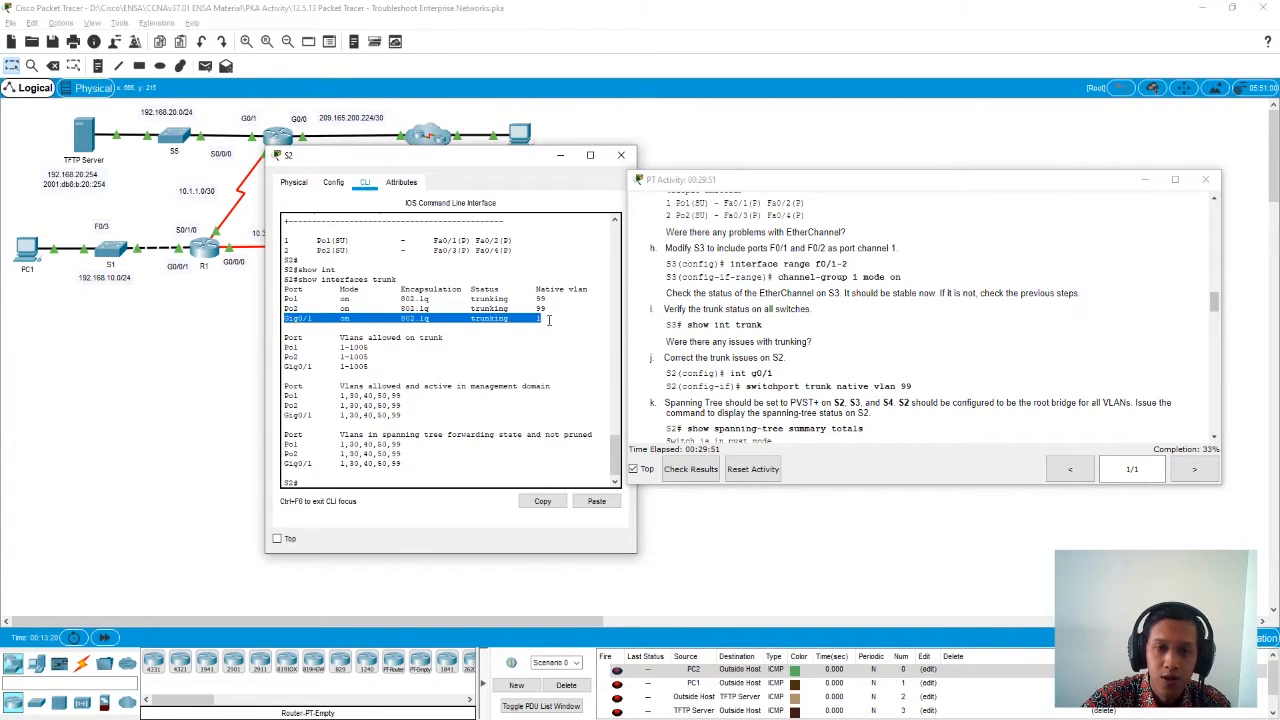
{"action": "left_click", "coordinate": [553, 318]}
{"action": "left_click_drag", "start_coordinate": [549, 307], "coordinate": [284, 299]}
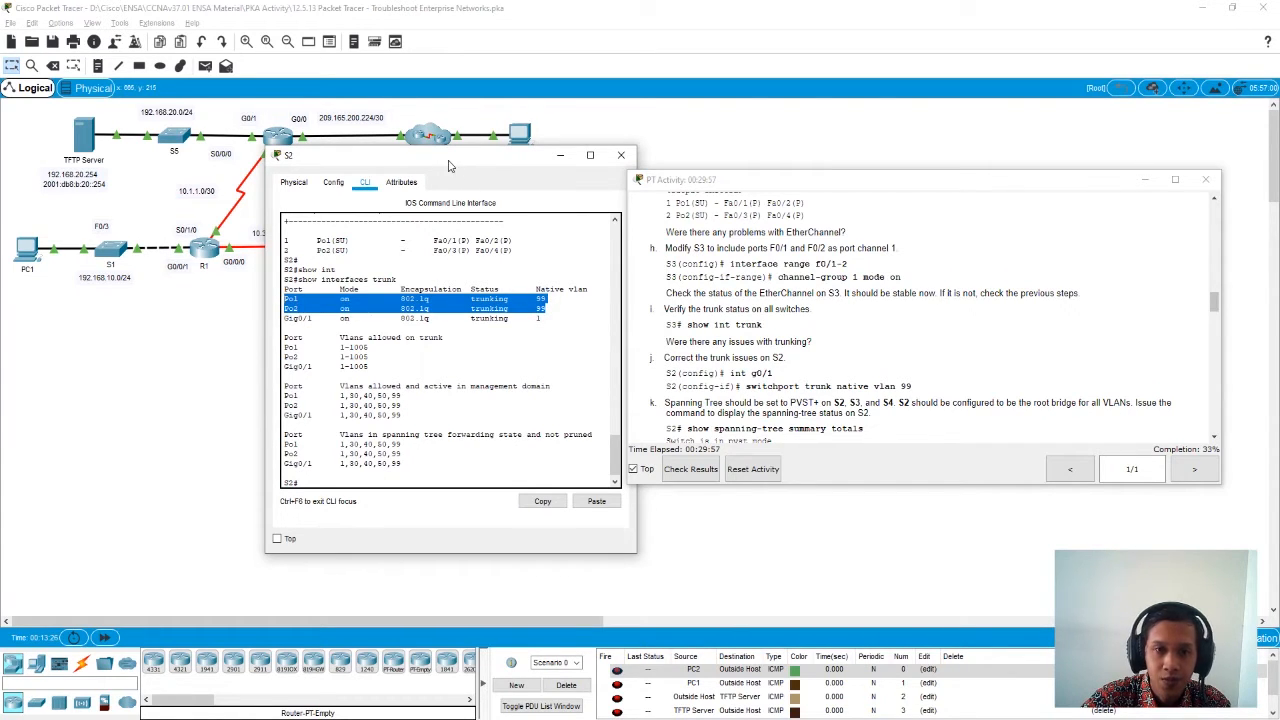
{"action": "left_click_drag", "start_coordinate": [450, 162], "coordinate": [367, 162]}
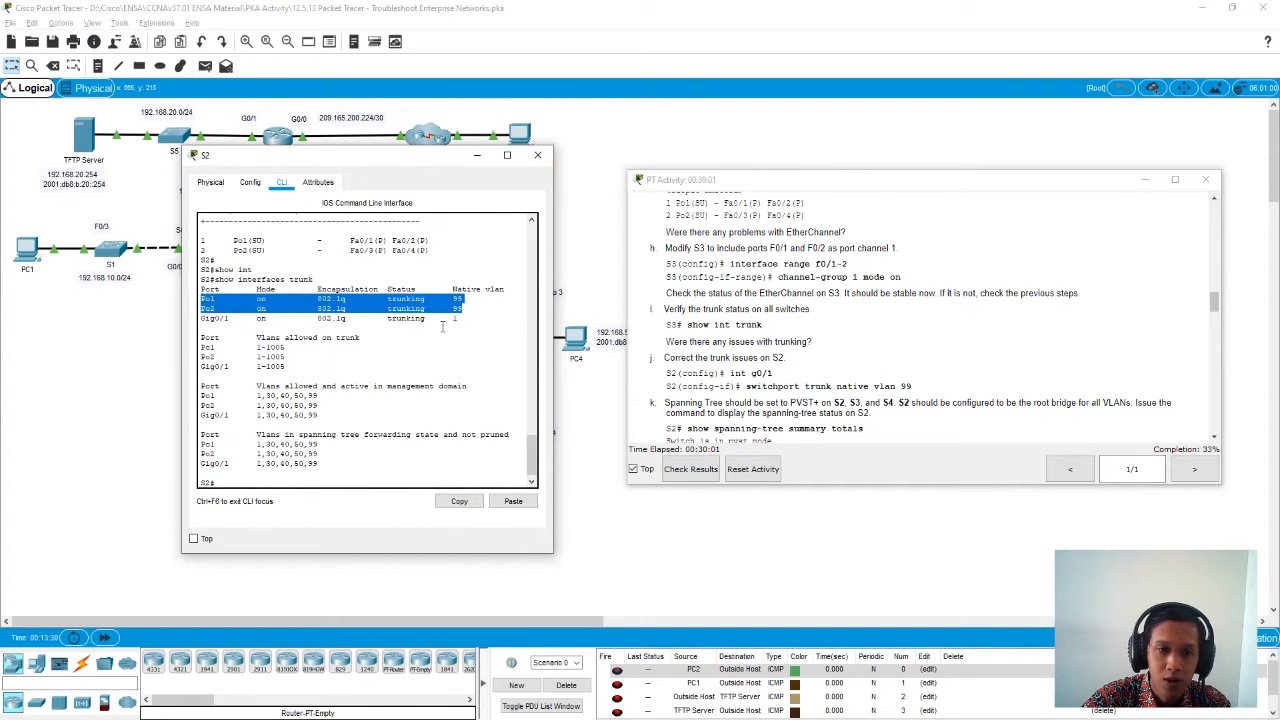
{"action": "left_click", "coordinate": [538, 157]}
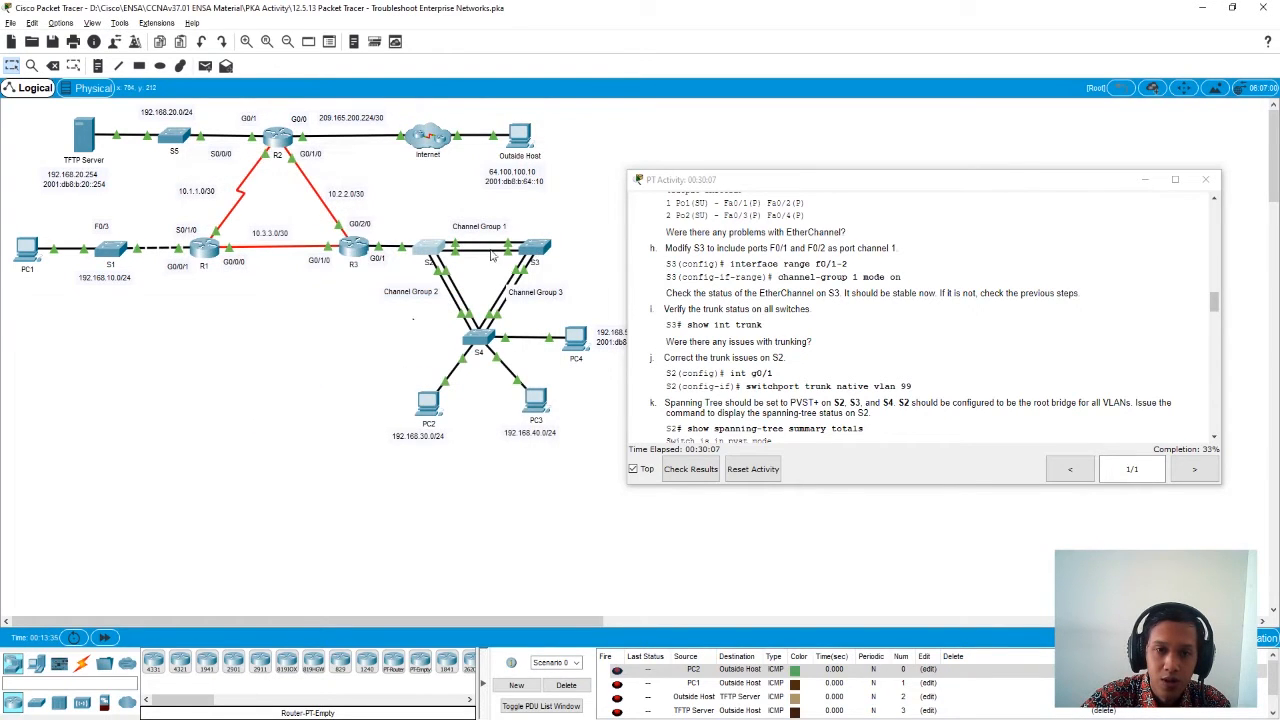
- Open S4's command line and display its trunk status with show interfaces trunk
{"action": "left_click", "coordinate": [478, 343]}
{"action": "left_click_drag", "start_coordinate": [564, 158], "coordinate": [276, 154]}
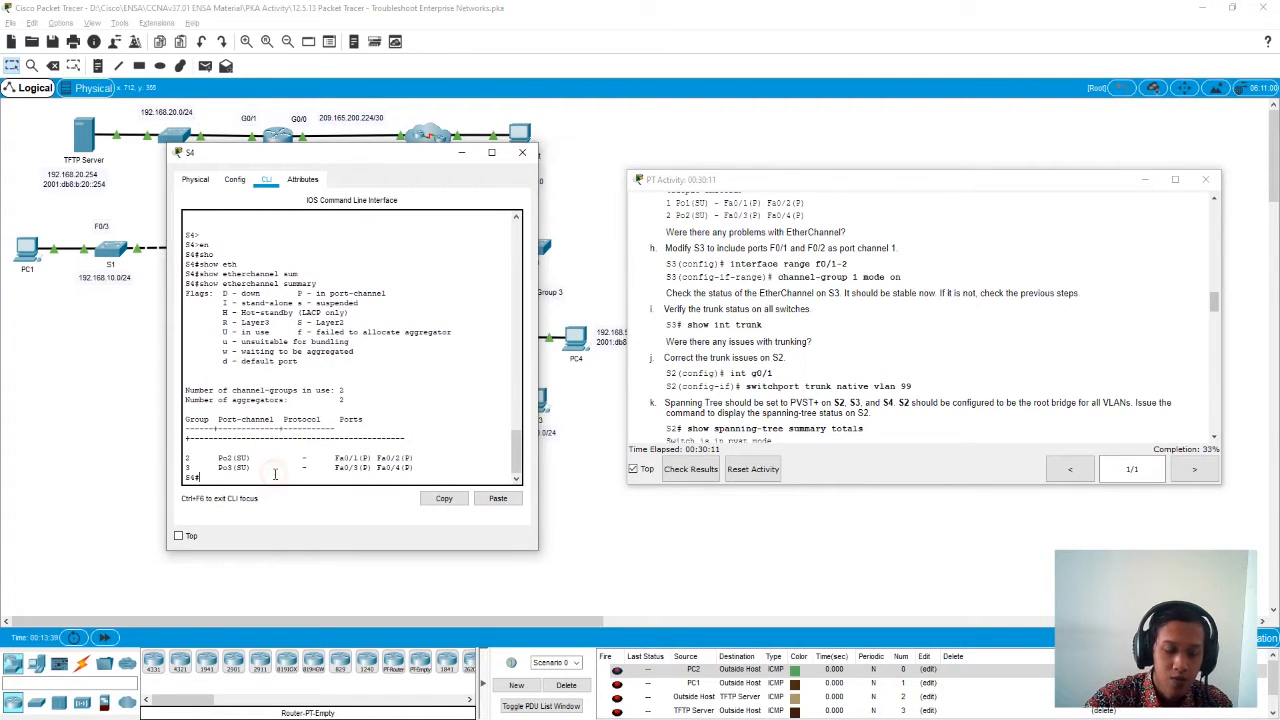
{"action": "type", "text": "sho"}
{"action": "key", "text": "Tab"}
{"action": "type", "text": "inter"}
{"action": "key", "text": "Tab"}
{"action": "type", "text": "trun"}
{"action": "key", "text": "Tab"}
{"action": "key", "text": "Return"}
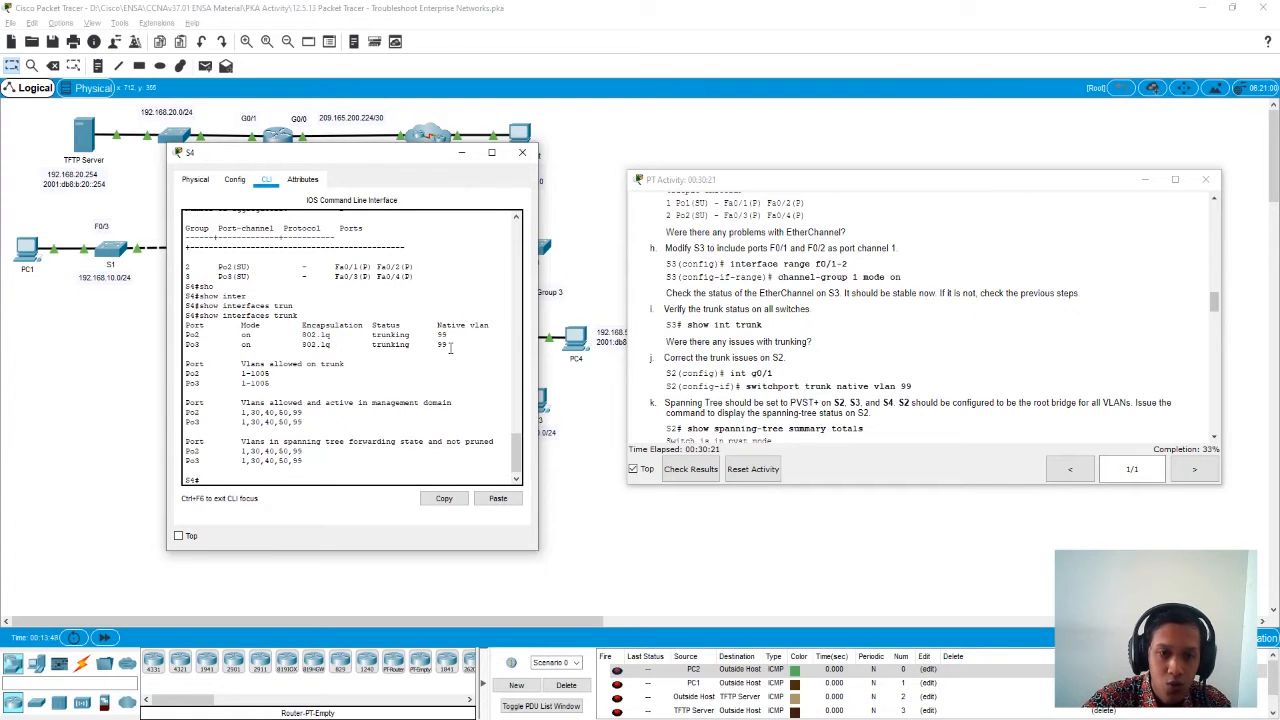
- Examine the trunking status and native VLANs of Po2 and Po3 in S4's output, and close S4
{"action": "mouse_move", "coordinate": [388, 336]}
{"action": "left_mouse_down"}
{"action": "mouse_move", "coordinate": [376, 336]}
{"action": "mouse_move", "coordinate": [390, 345]}
{"action": "left_mouse_up"}
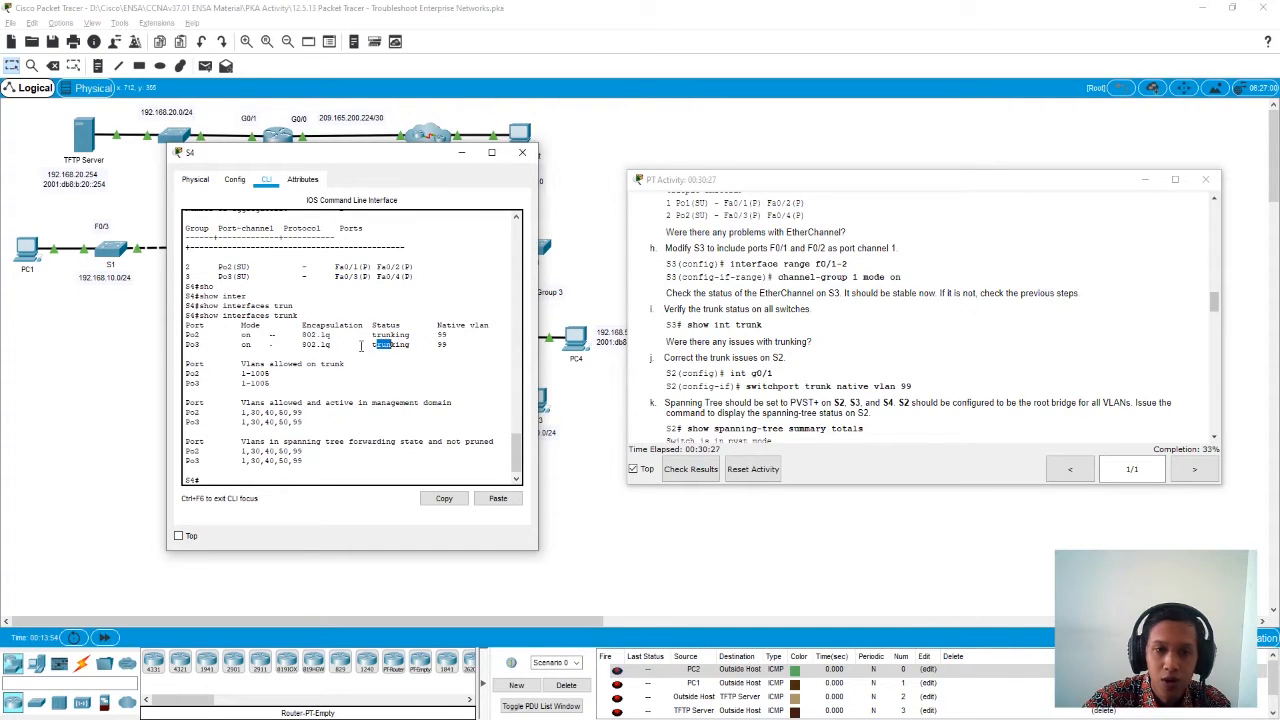
{"action": "left_click_drag", "start_coordinate": [446, 335], "coordinate": [447, 345]}
{"action": "left_click", "coordinate": [521, 157]}
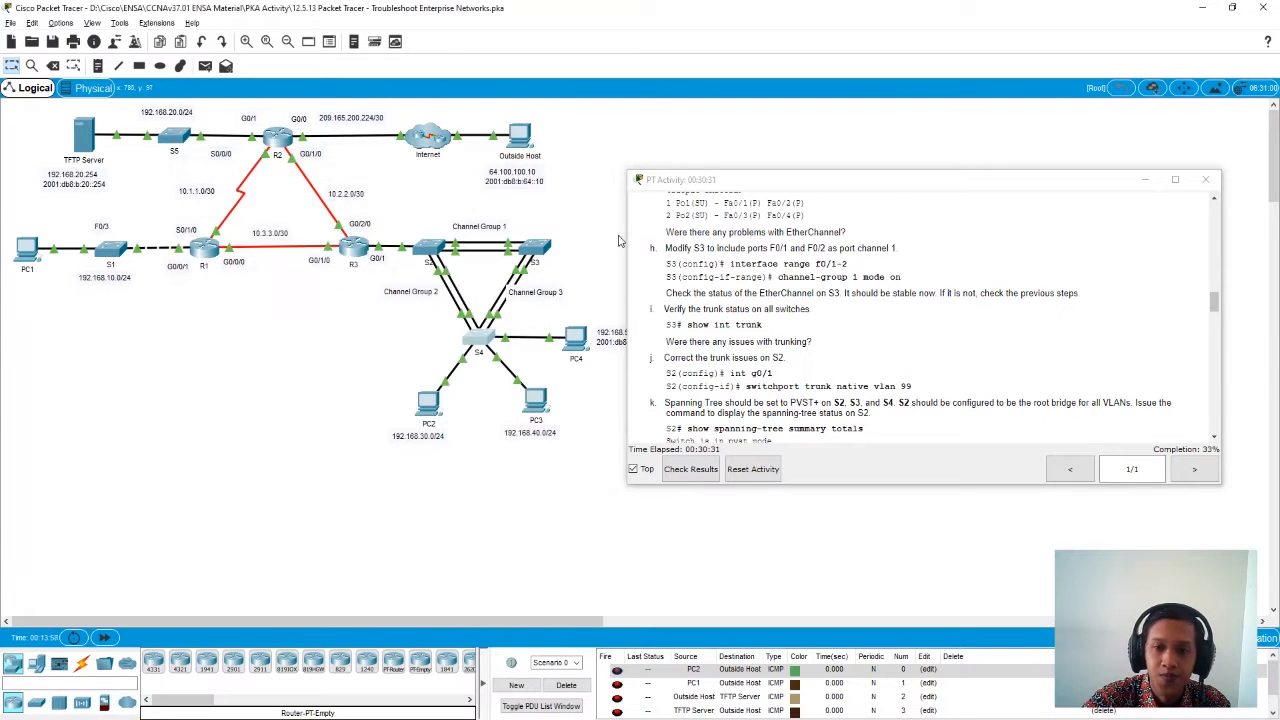
- Reopen S2's command line, enter global configuration mode with conf t, and enter interface g0/1 configuration
{"action": "scroll", "coordinate": [765, 377], "scroll_direction": "down", "scroll_amount": 2}
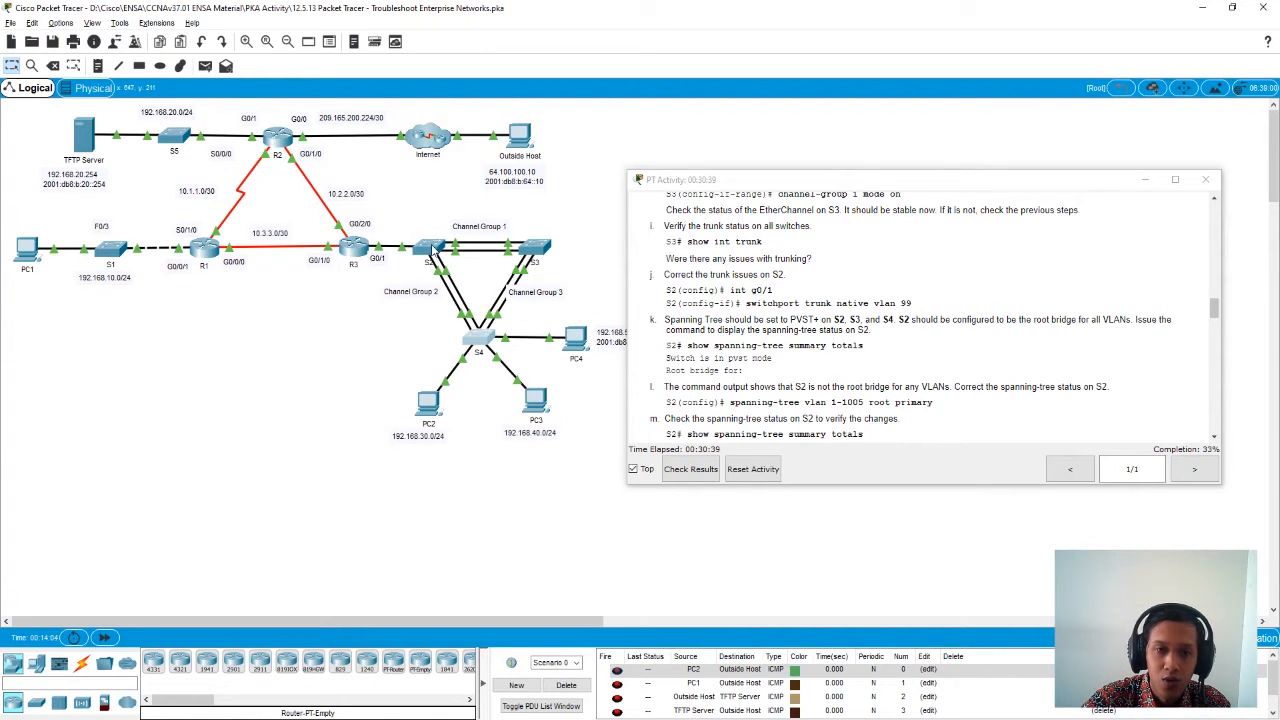
{"action": "left_click", "coordinate": [432, 250]}
{"action": "left_click_drag", "start_coordinate": [541, 160], "coordinate": [239, 160]}
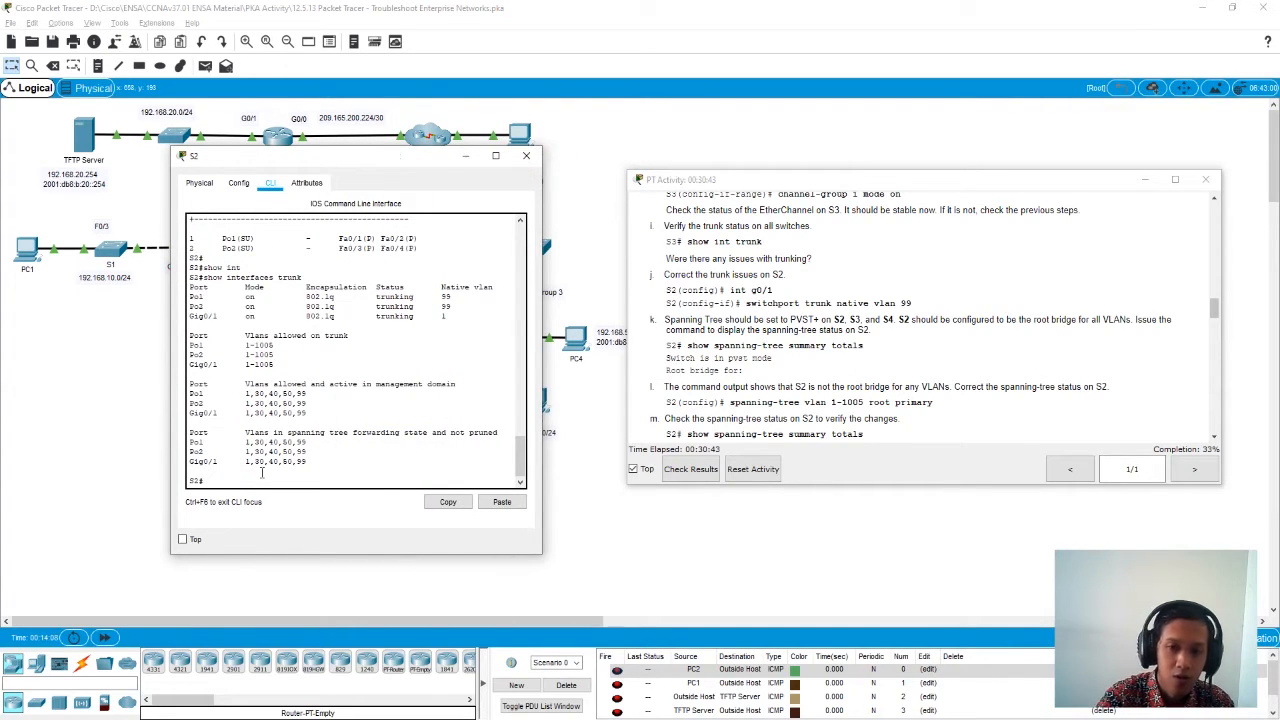
{"action": "type", "text": "conf t"}
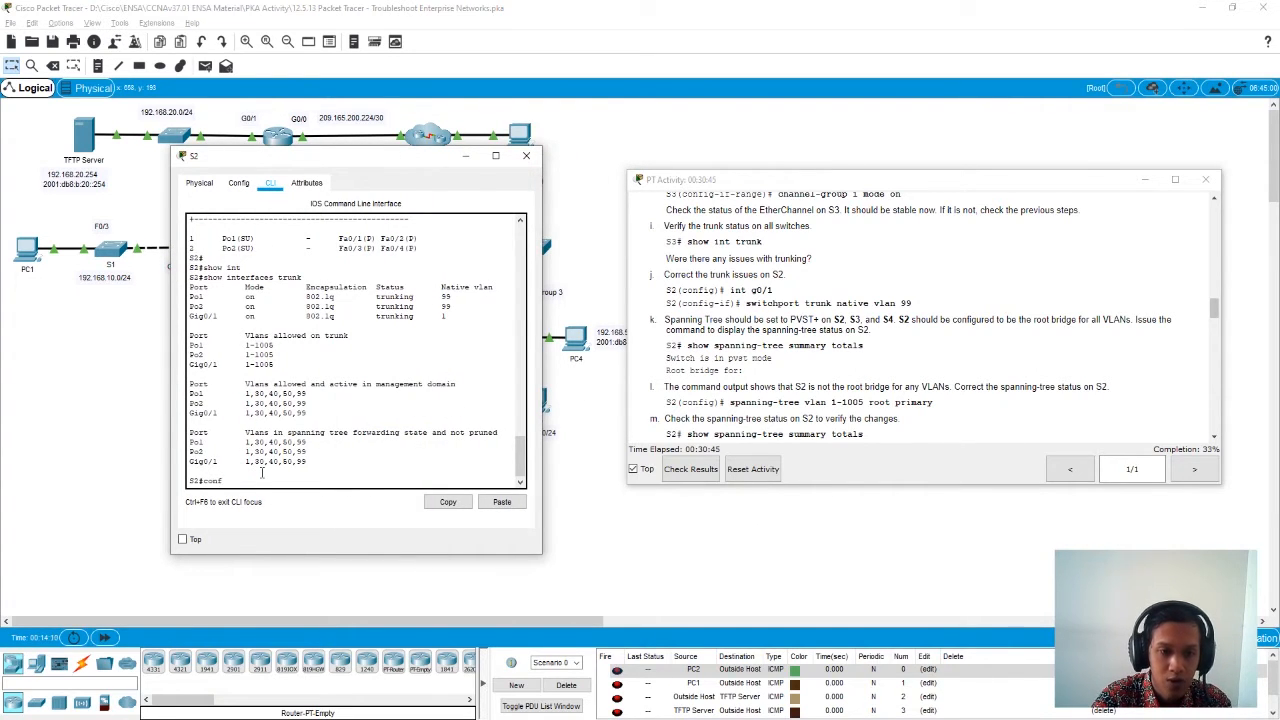
{"action": "key", "text": "Return"}
{"action": "type", "text": "int"}
{"action": "key", "text": "Tab"}
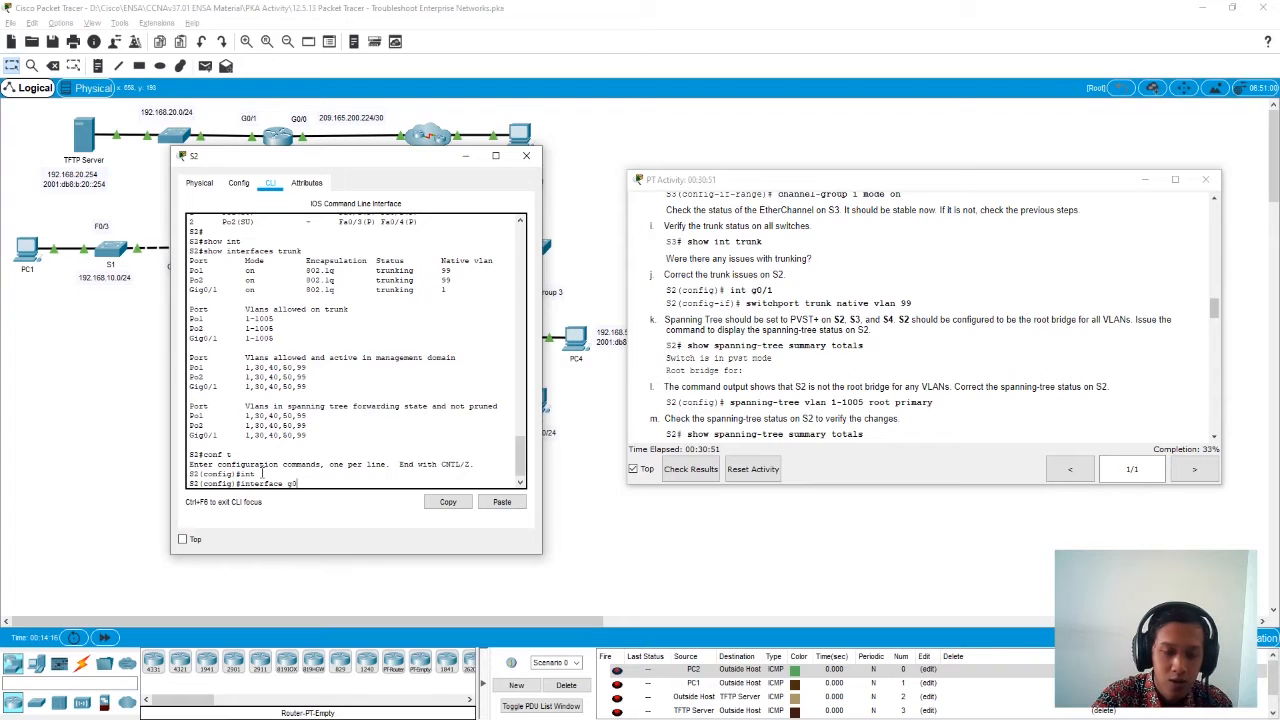
{"action": "type", "text": "g0/1"}
{"action": "key", "text": "Return"}
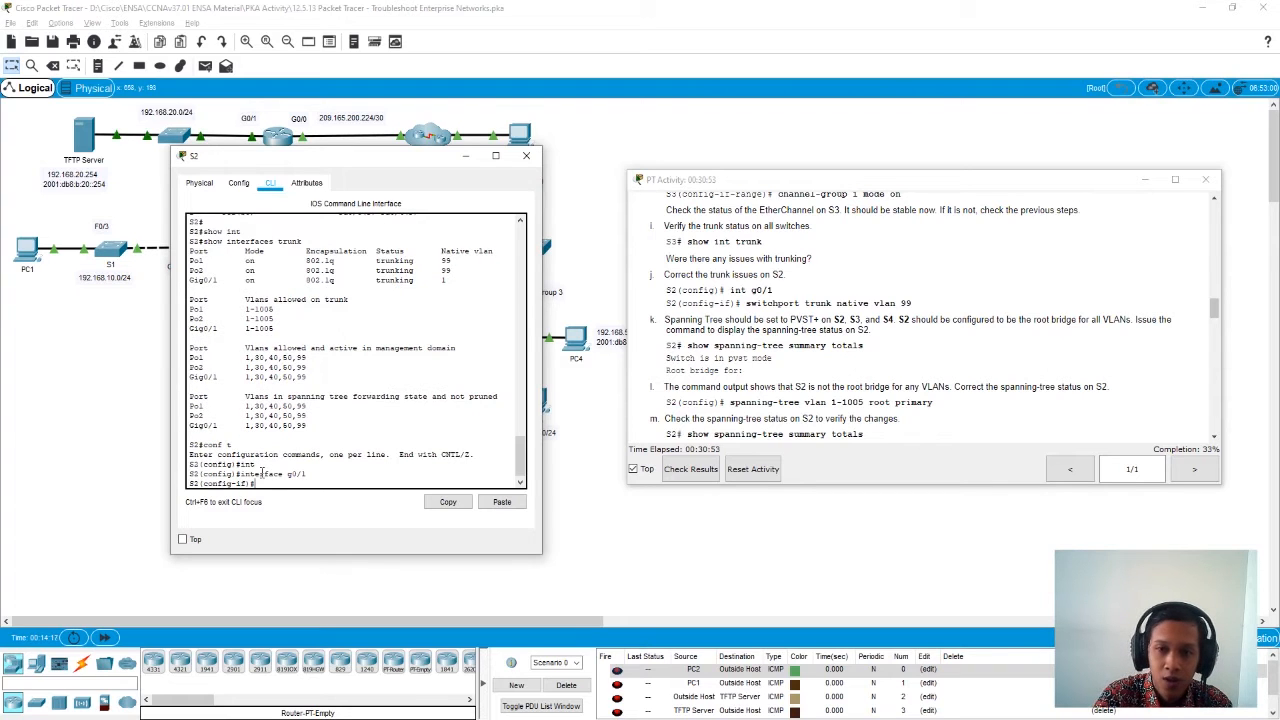
- Set the native VLAN on S2's g0/1 trunk with switchport trunk native vlan 99
{"action": "type", "text": "swit"}
{"action": "key", "text": "Tab"}
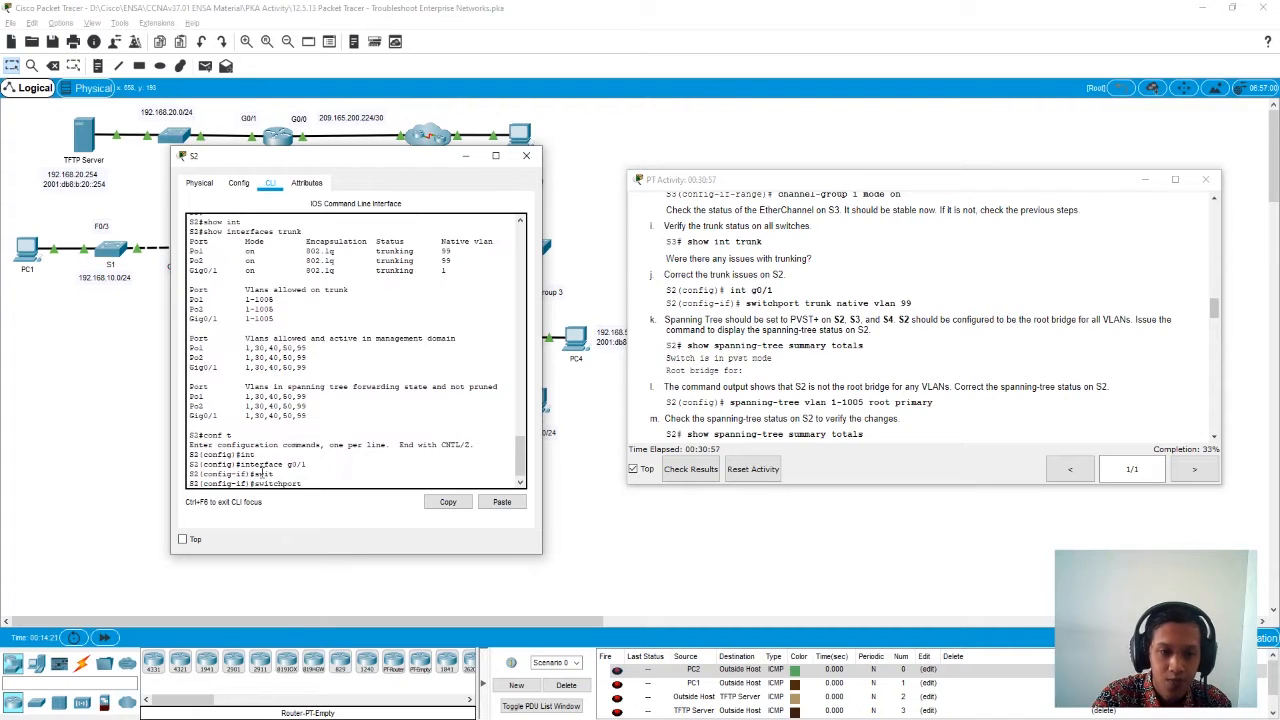
{"action": "type", "text": "trun"}
{"action": "key", "text": "Tab"}
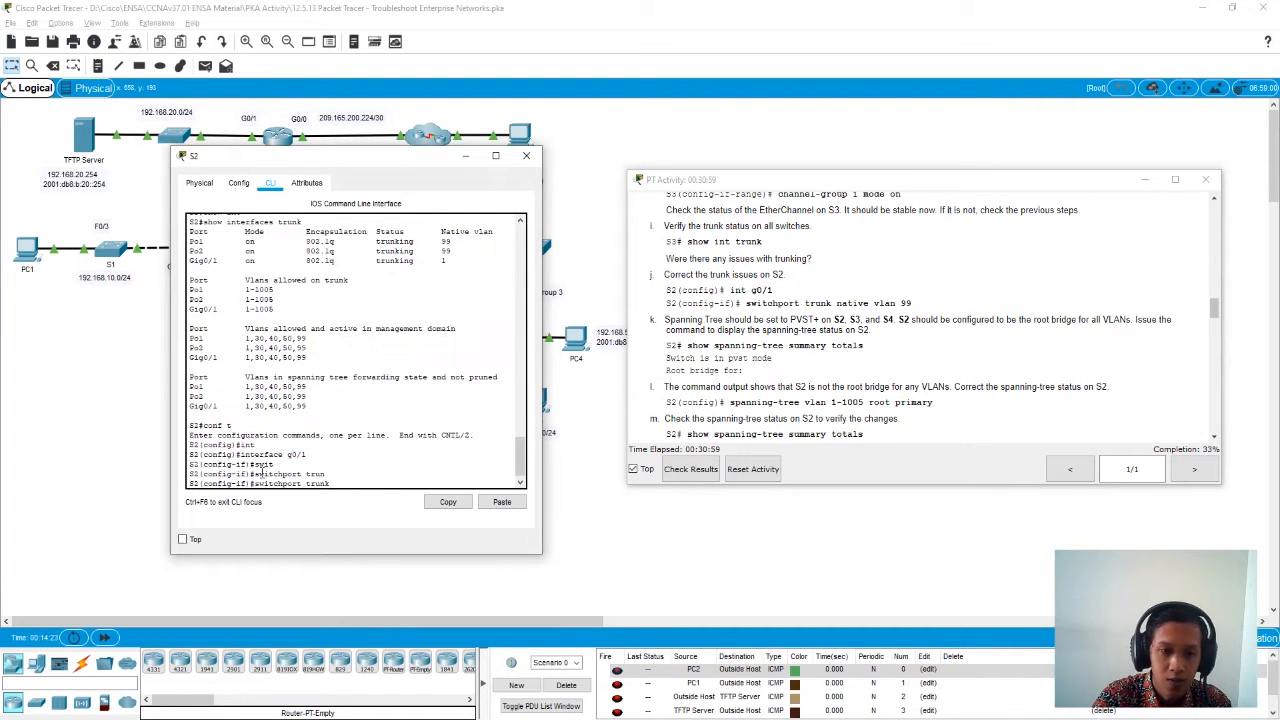
{"action": "type", "text": "na"}
{"action": "key", "text": "Tab"}
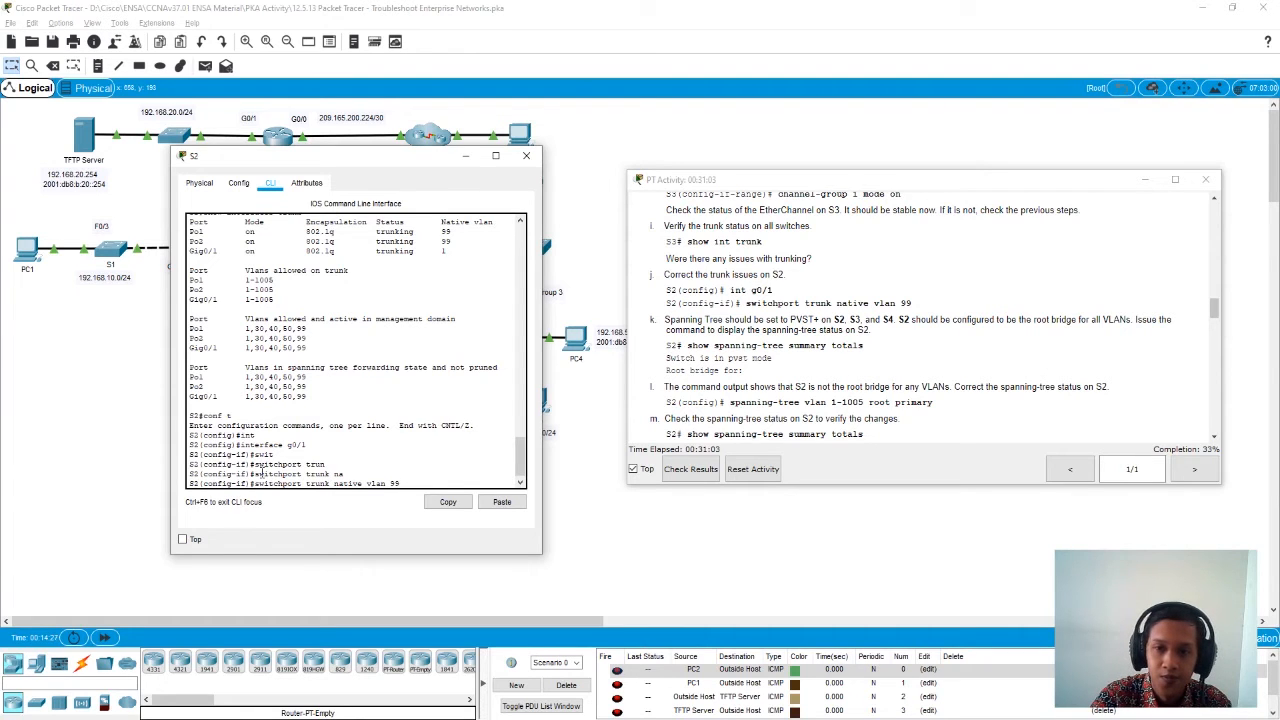
{"action": "key", "text": "Return"}
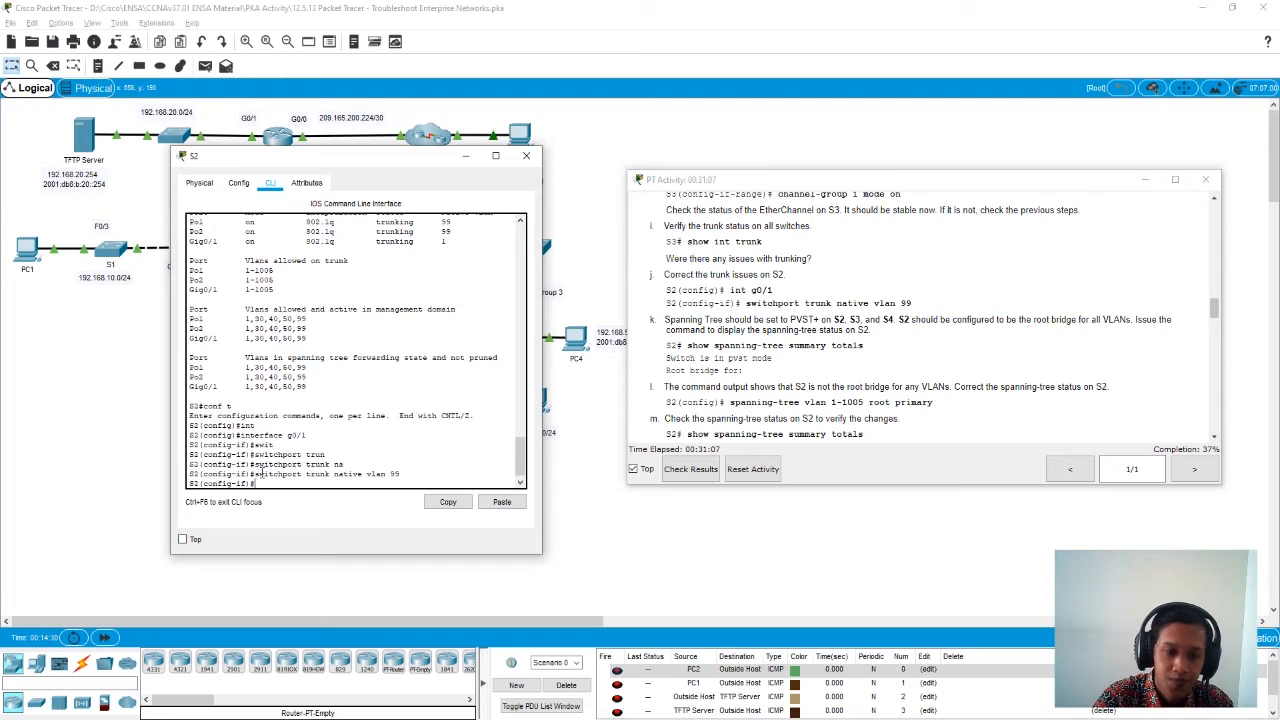
- Leave S2's interface and global configuration modes with exit, returning to the privileged EXEC prompt
{"action": "type", "text": "exit"}
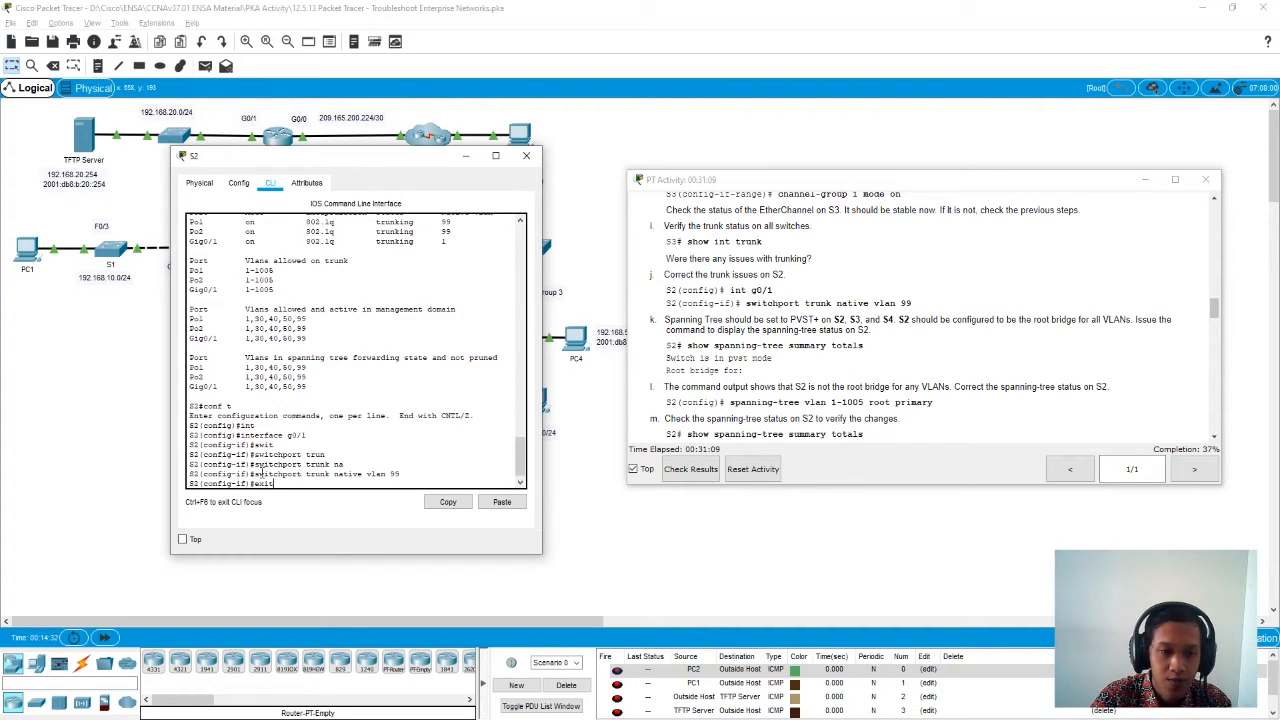
{"action": "key", "text": "Return"}
{"action": "type", "text": "exit"}
{"action": "key", "text": "Return"}
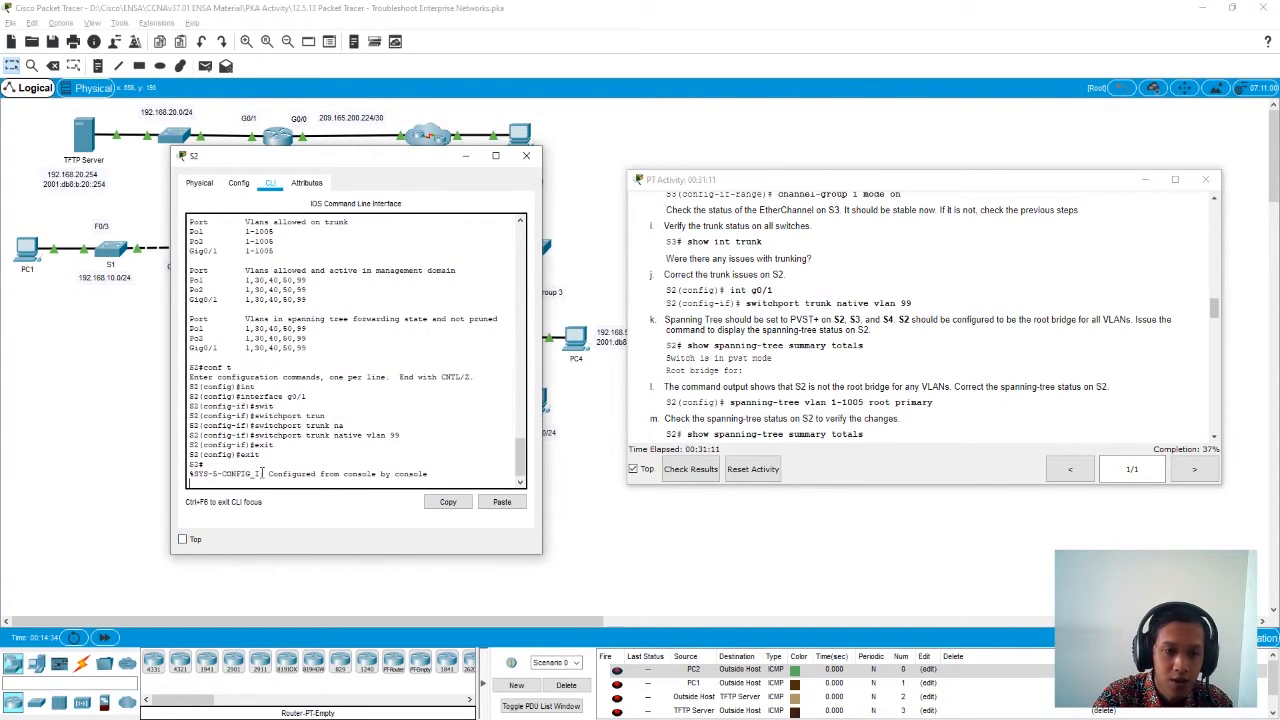
{"action": "key", "text": "Return"}
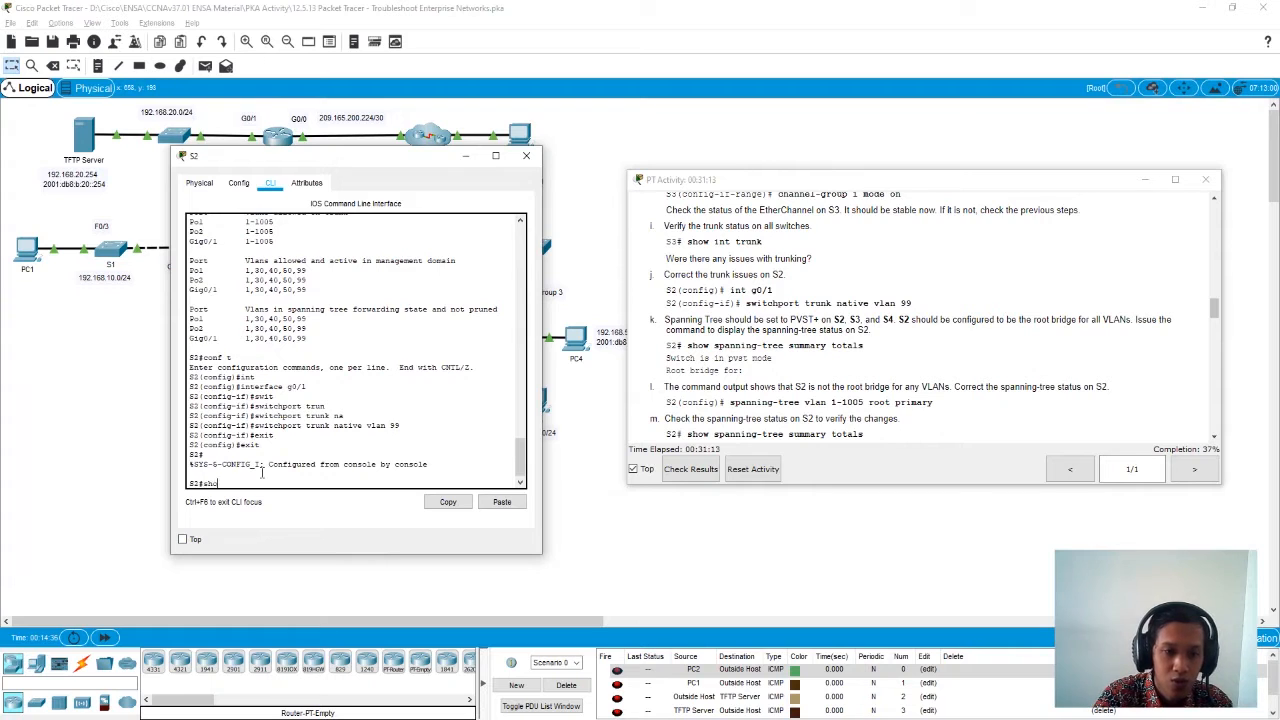
- Run show interfaces trunk on S2 and check the native VLAN of the Gig0/1 trunk
{"action": "type", "text": "show inter"}
{"action": "key", "text": "Tab"}
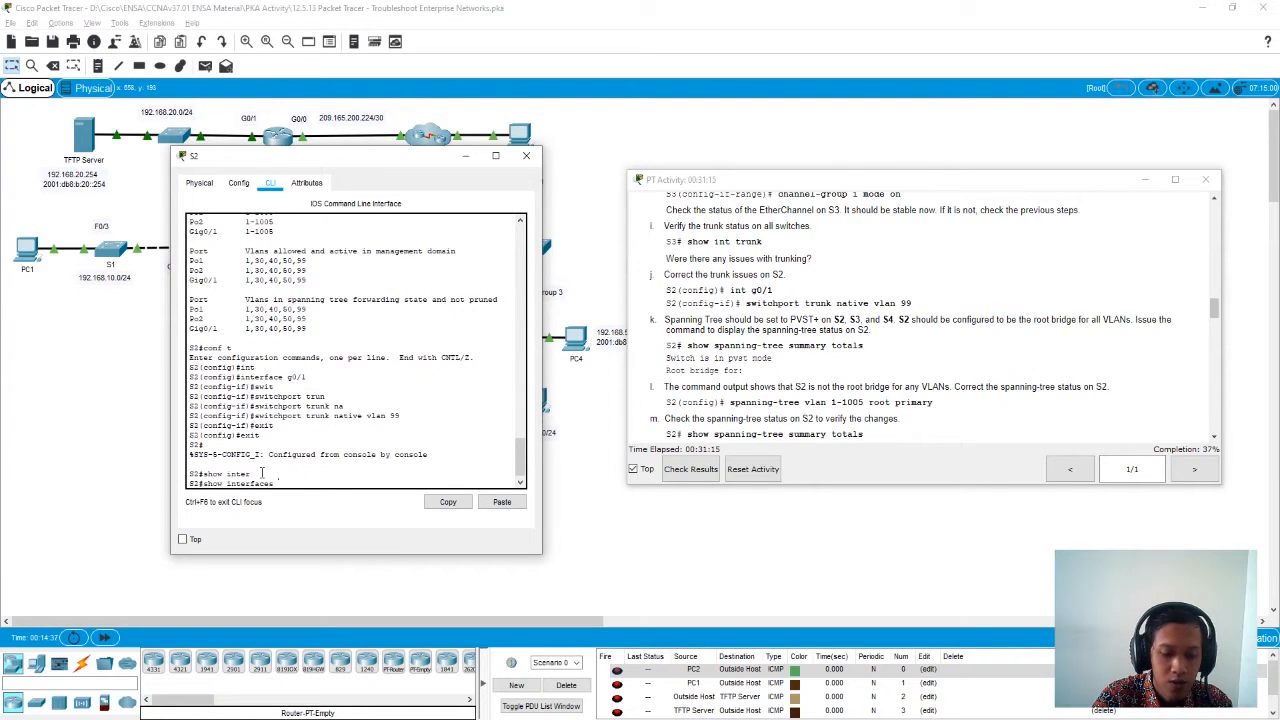
{"action": "type", "text": "trunk"}
{"action": "key", "text": "Return"}
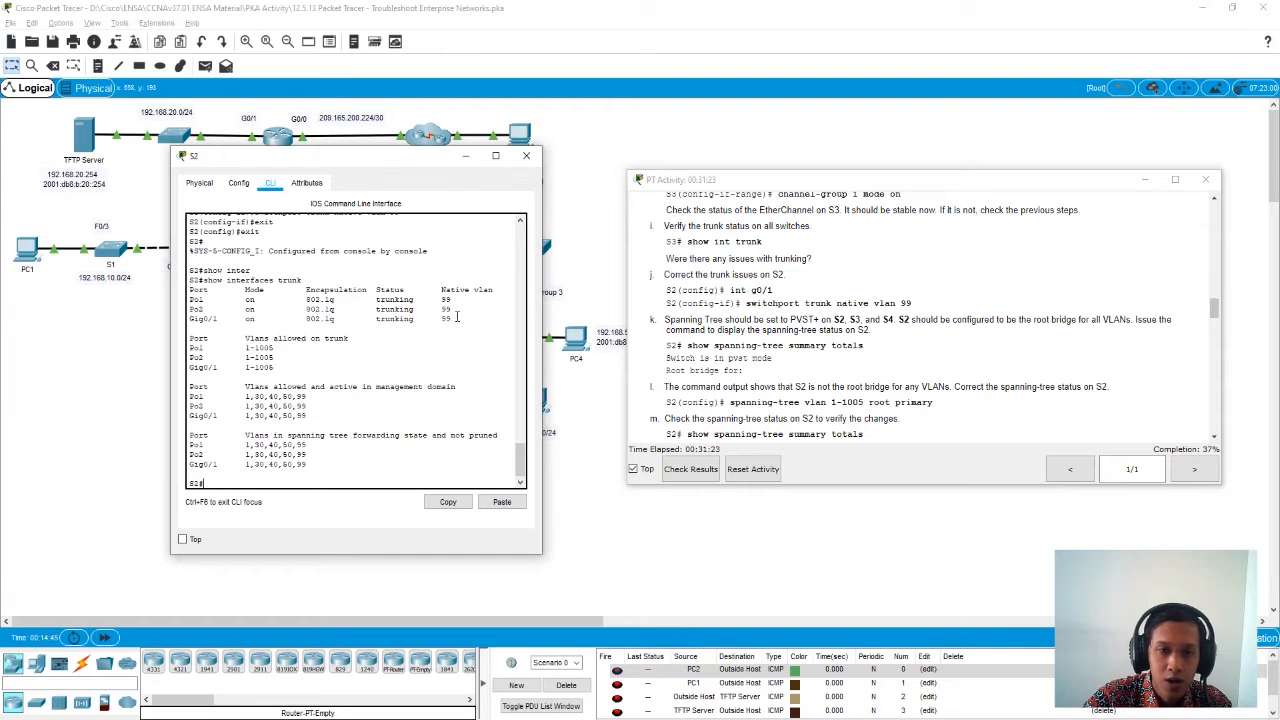
{"action": "left_click_drag", "start_coordinate": [451, 318], "coordinate": [190, 324]}
{"action": "left_click", "coordinate": [500, 340]}
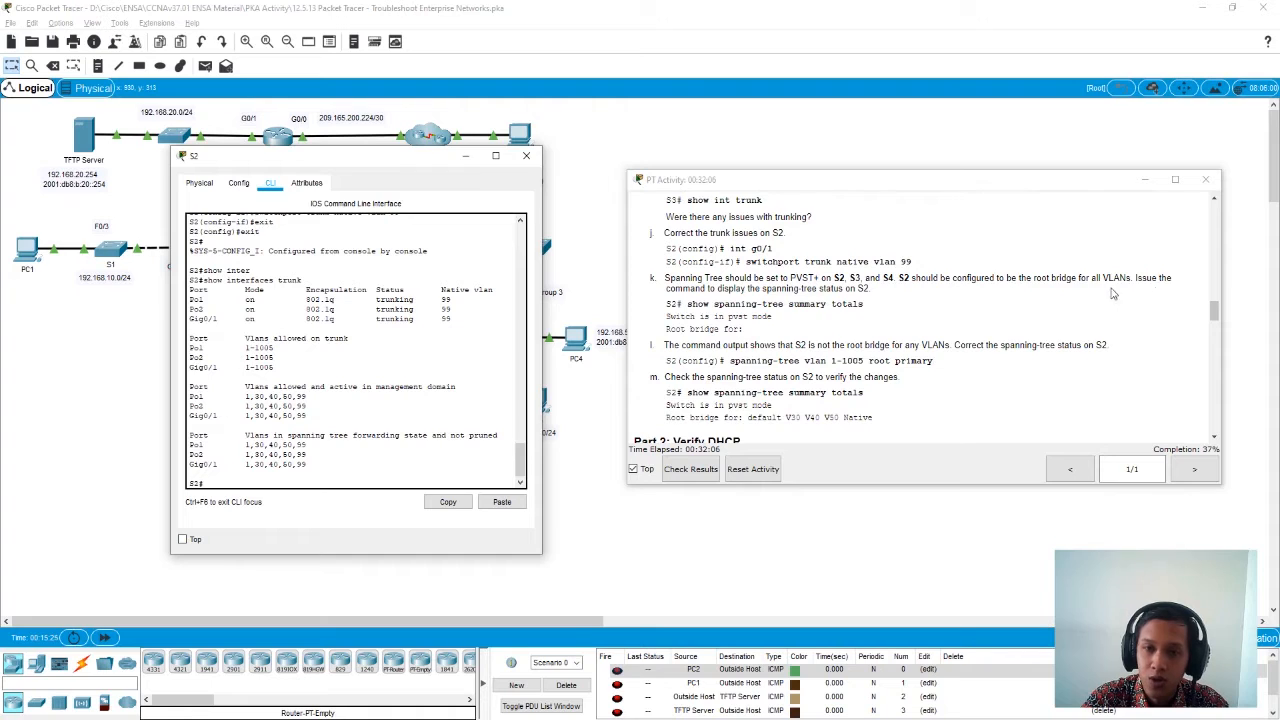
- Display S2's spanning-tree status with show spanning-tree summary totals, and close S2
{"action": "double_click", "coordinate": [862, 288]}
{"action": "left_click", "coordinate": [901, 317]}
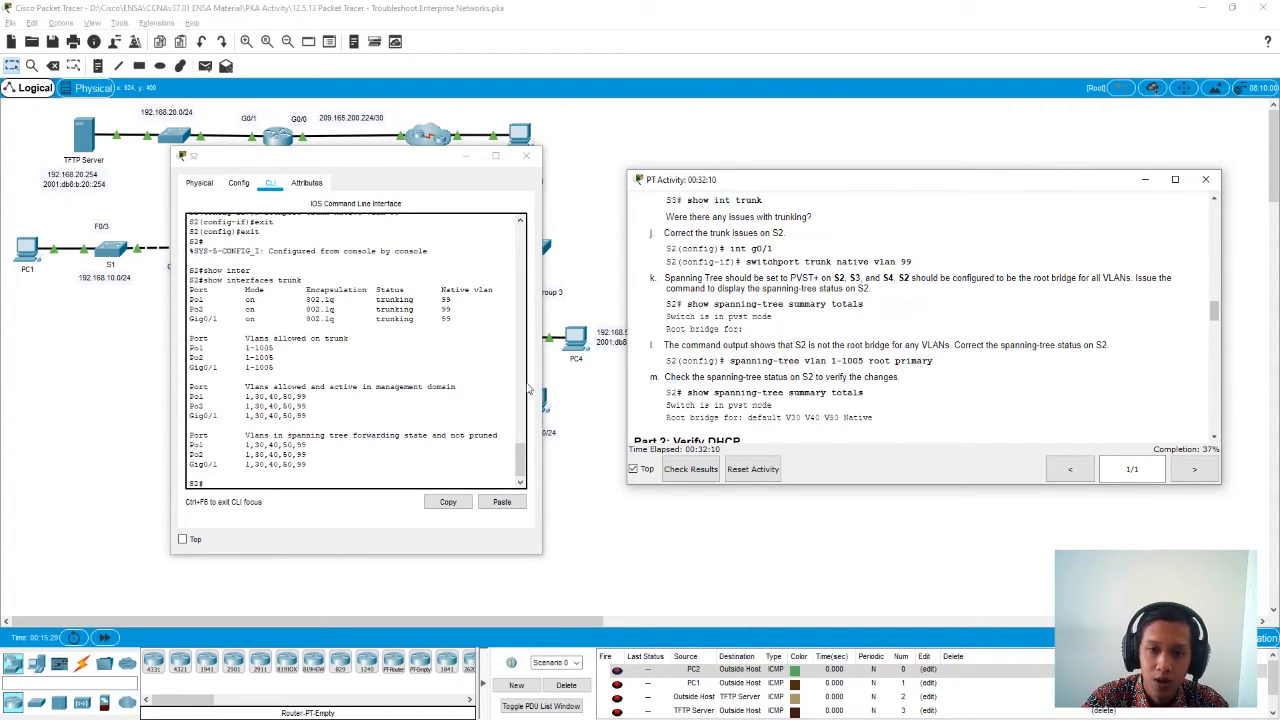
{"action": "left_click", "coordinate": [251, 483]}
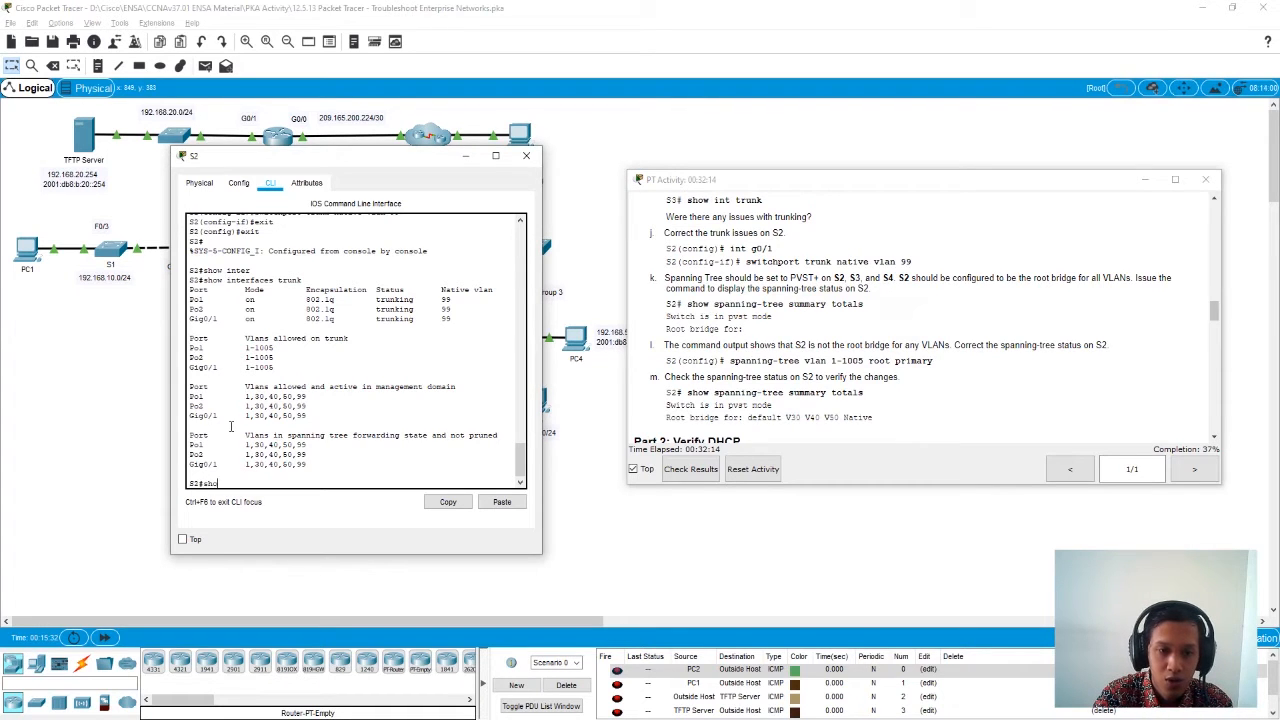
{"action": "type", "text": "sho"}
{"action": "key", "text": "Tab"}
{"action": "type", "text": "sp"}
{"action": "key", "text": "Tab"}
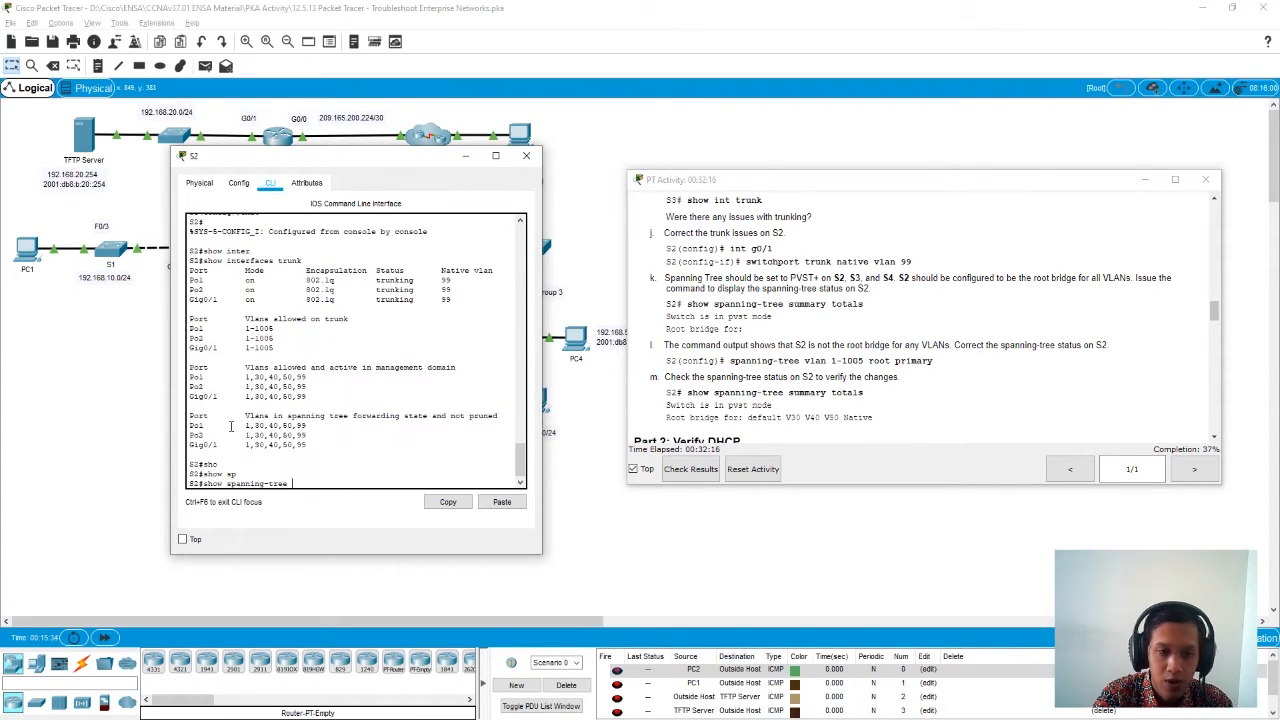
{"action": "type", "text": "sum"}
{"action": "key", "text": "Tab"}
{"action": "type", "text": "totals"}
{"action": "key", "text": "Return"}
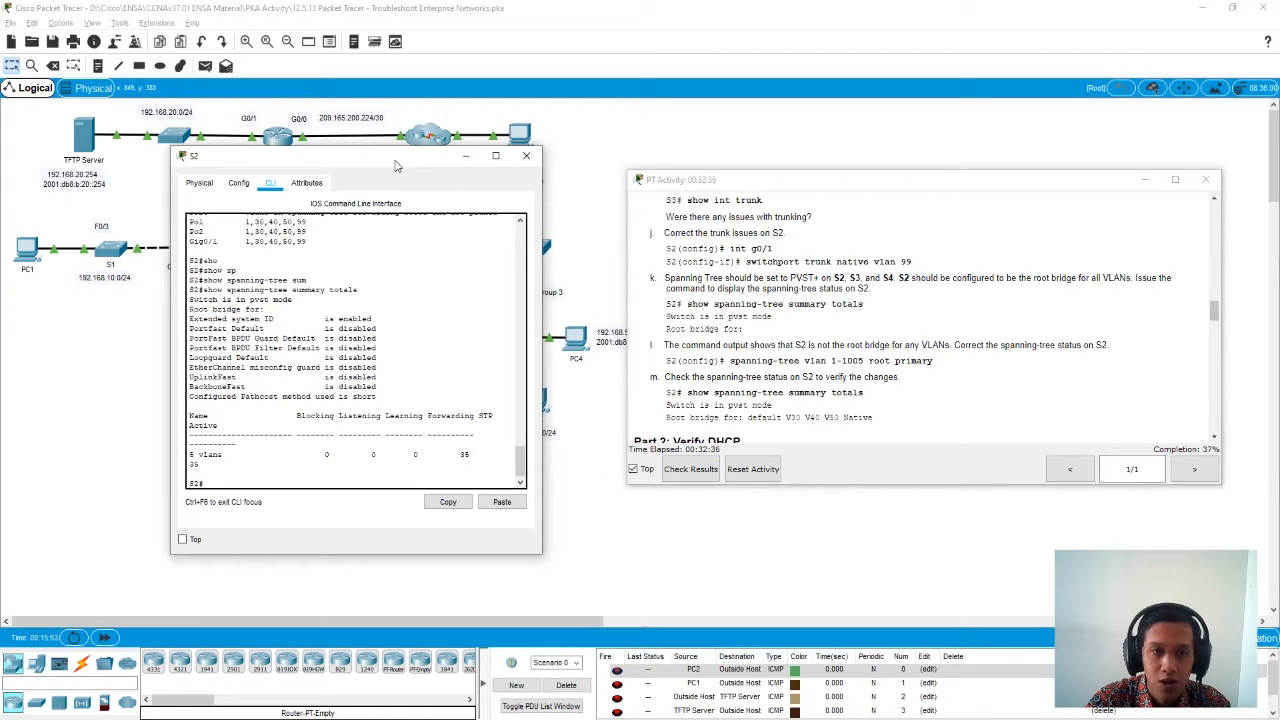
{"action": "left_click", "coordinate": [527, 164]}
- Open S3's command line and run show spanning-tree summary totals
{"action": "left_click", "coordinate": [528, 256]}
{"action": "left_click_drag", "start_coordinate": [568, 165], "coordinate": [270, 169]}
{"action": "left_click", "coordinate": [239, 484]}
{"action": "type", "text": "show"}
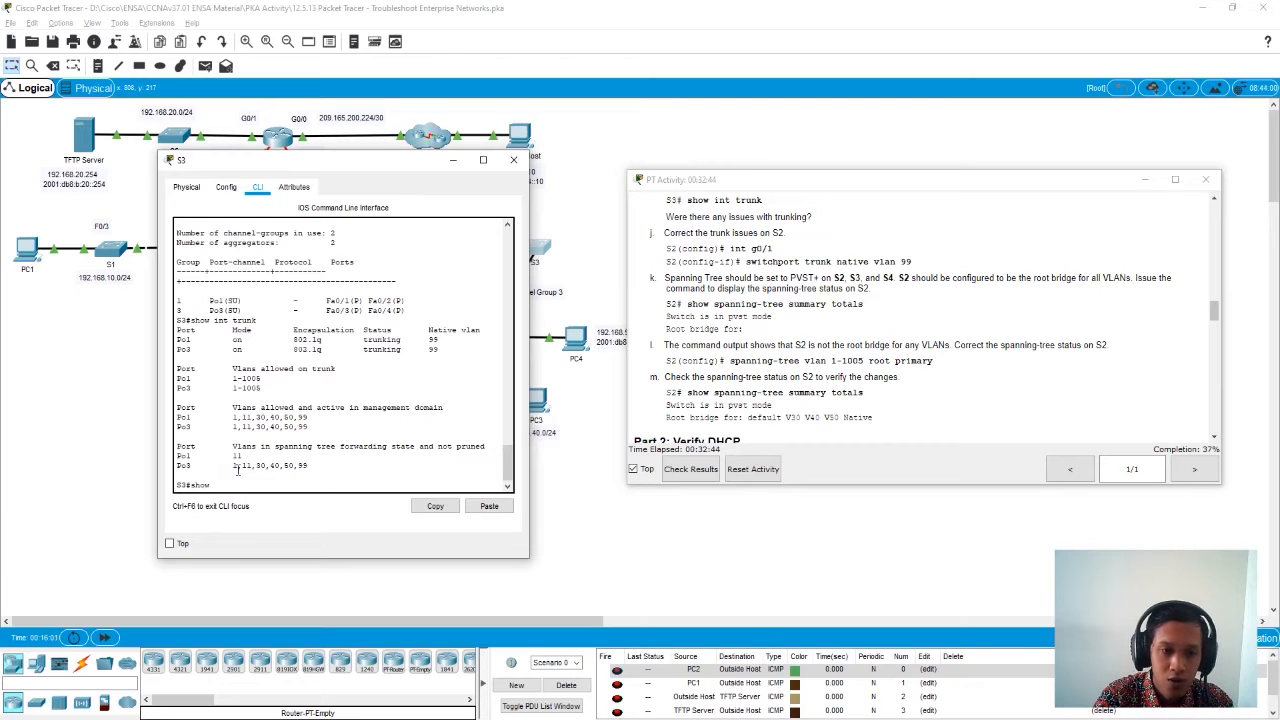
{"action": "type", "text": " span"}
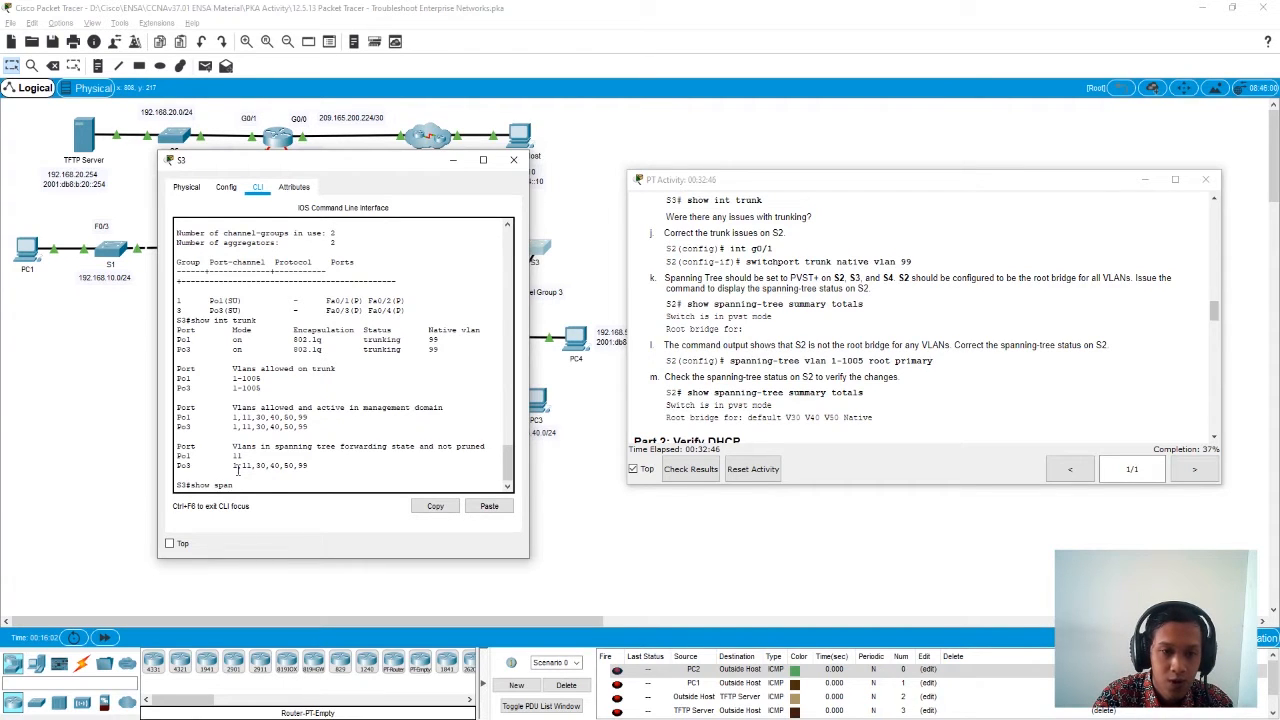
{"action": "key", "text": "Tab"}
{"action": "type", "text": "summ"}
{"action": "key", "text": "Tab"}
{"action": "type", "text": "tot"}
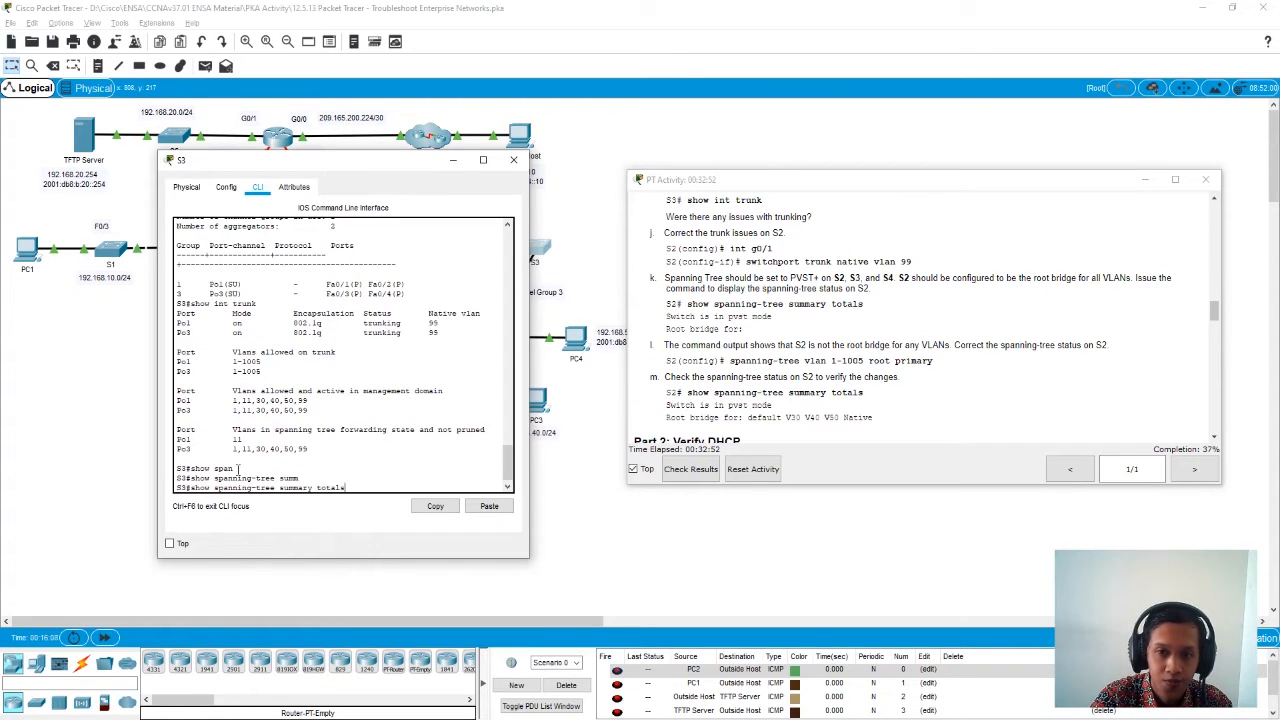
{"action": "type", "text": "als"}
{"action": "key", "text": "Return"}
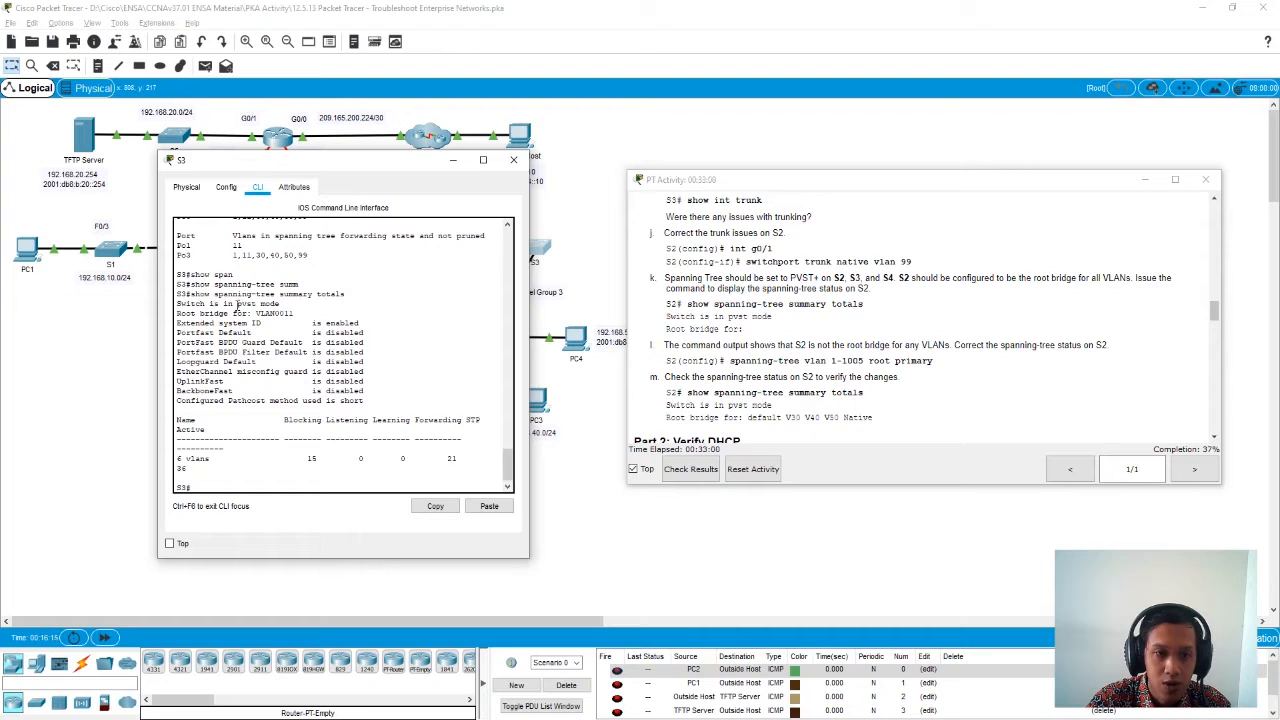
- Examine the spanning-tree mode and the root bridge VLANs in S3's output, and close S3
{"action": "left_click_drag", "start_coordinate": [238, 305], "coordinate": [271, 296]}
{"action": "left_click", "coordinate": [302, 311]}
{"action": "left_click_drag", "start_coordinate": [256, 313], "coordinate": [292, 313]}
{"action": "left_click", "coordinate": [300, 476]}
{"action": "left_click", "coordinate": [512, 169]}
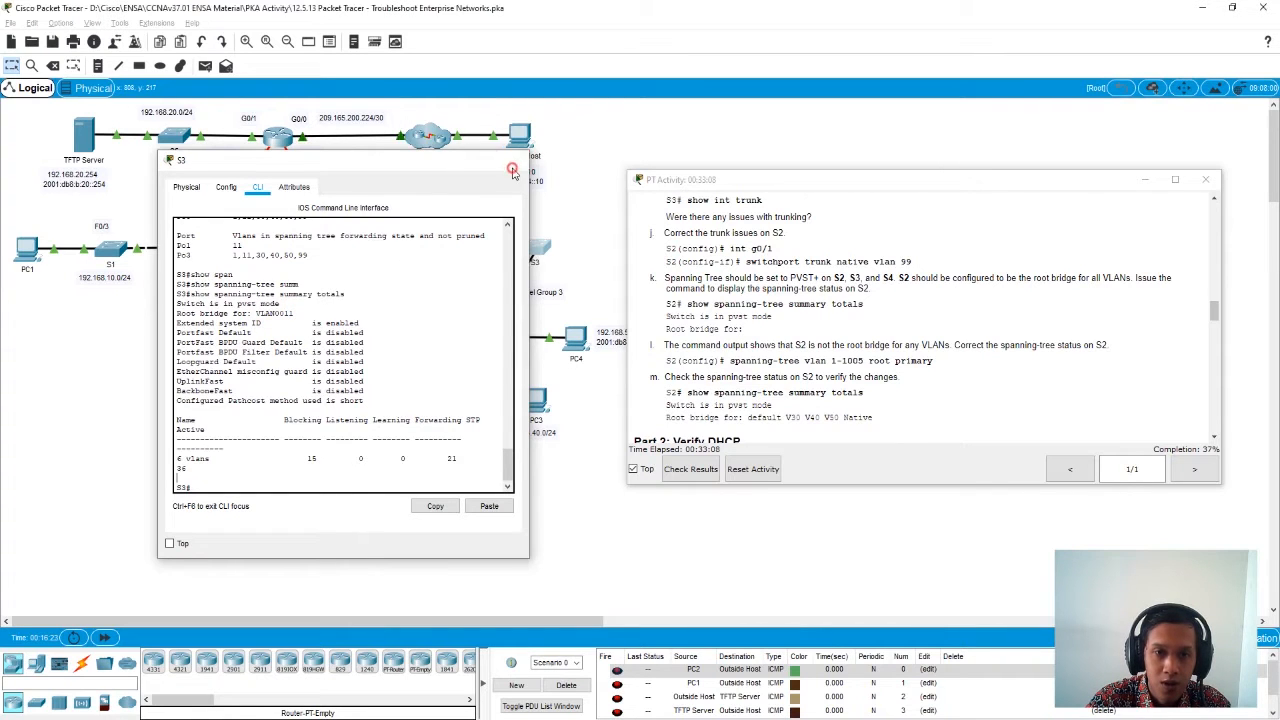
- Open S4's command line and run show spanning-tree summary totals
{"action": "left_click", "coordinate": [474, 344]}
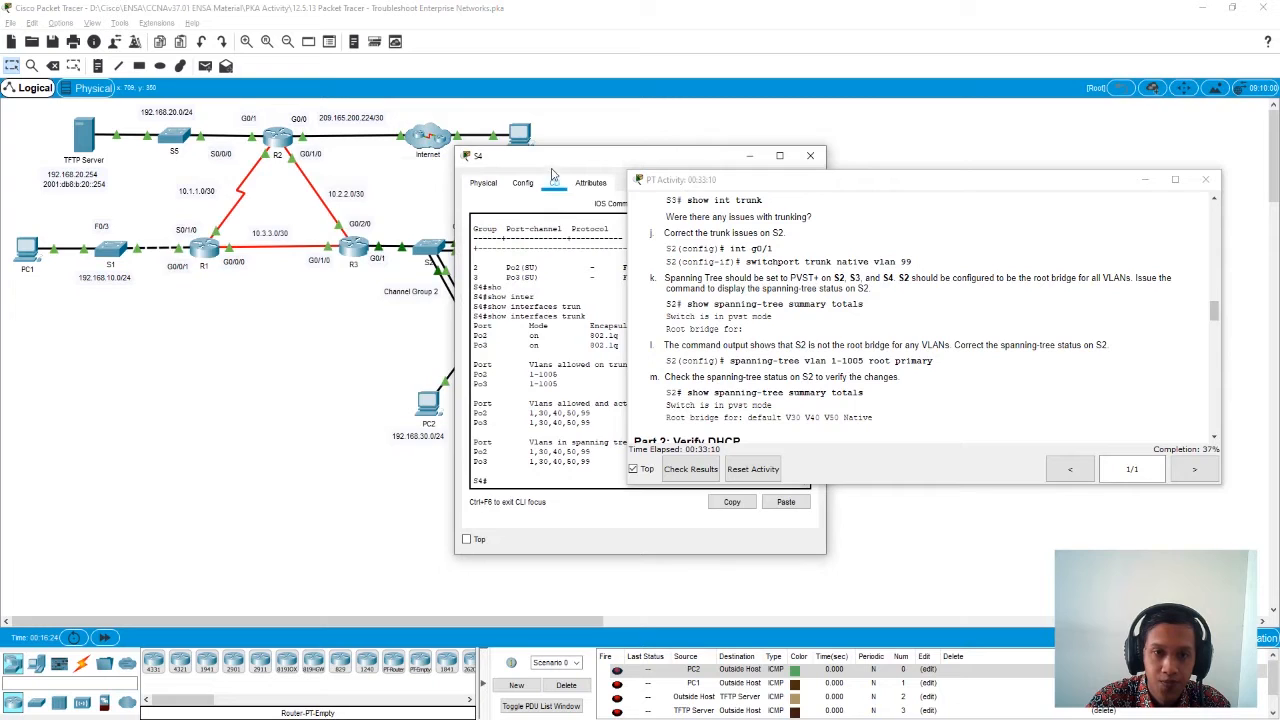
{"action": "left_click_drag", "start_coordinate": [551, 160], "coordinate": [242, 180]}
{"action": "type", "text": "show"}
{"action": "key", "text": "Tab"}
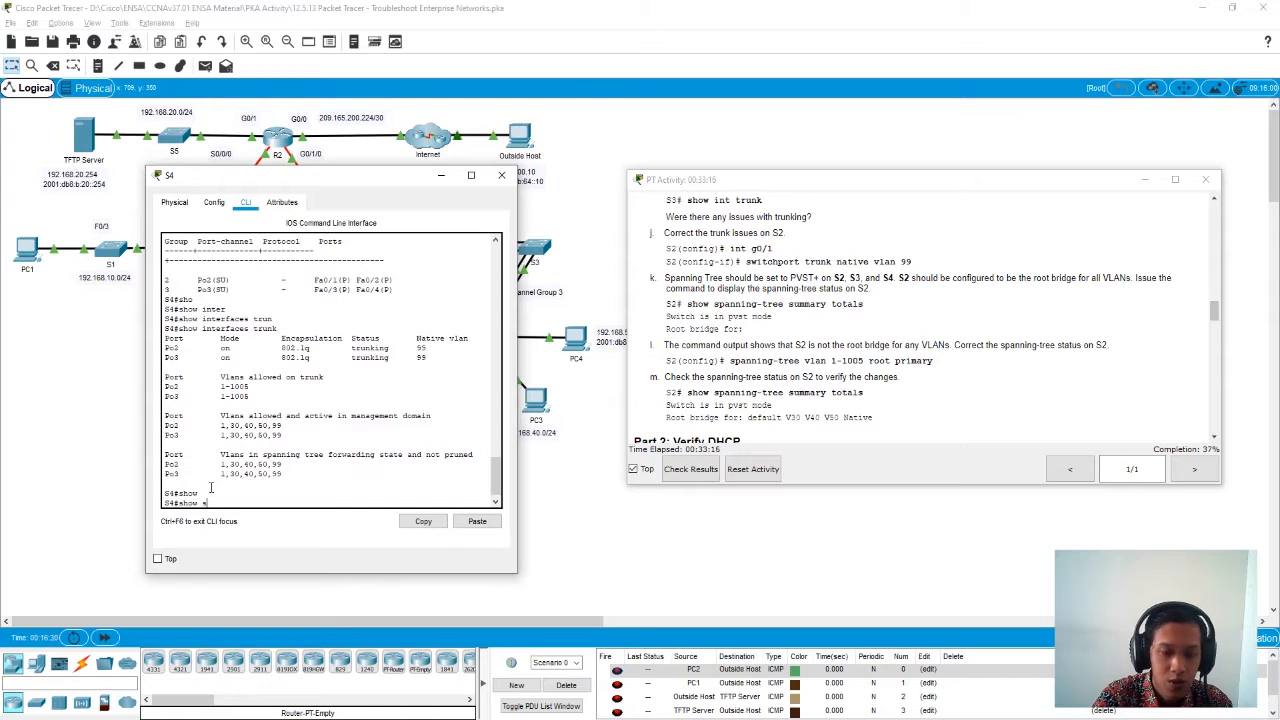
{"action": "type", "text": "spa"}
{"action": "key", "text": "Tab"}
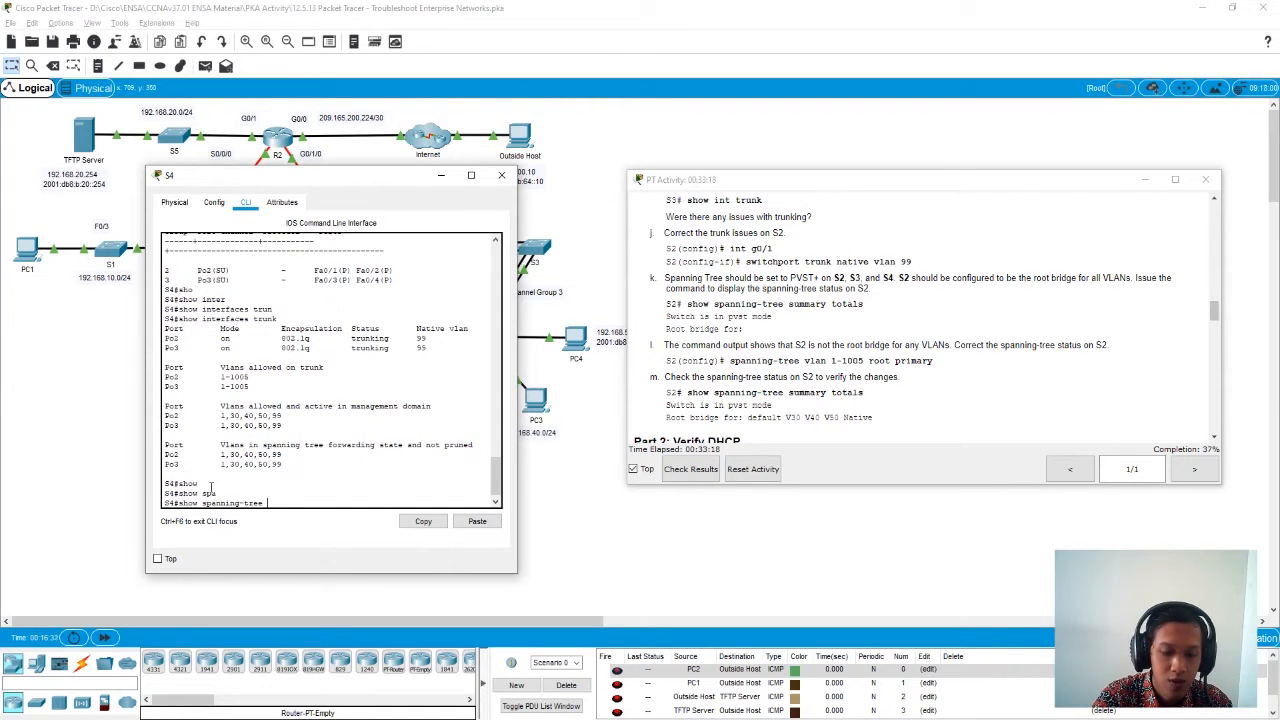
{"action": "type", "text": "sum"}
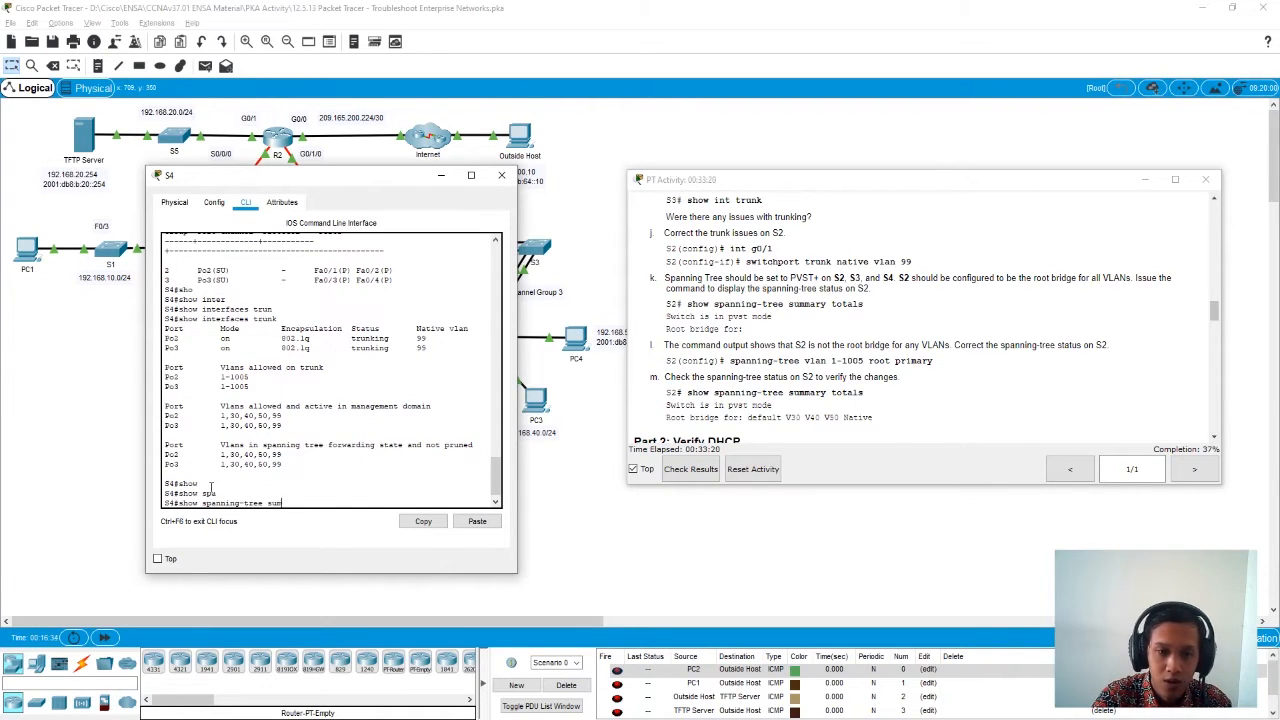
{"action": "key", "text": "Tab"}
{"action": "type", "text": "tot"}
{"action": "key", "text": "Tab"}
{"action": "key", "text": "Return"}
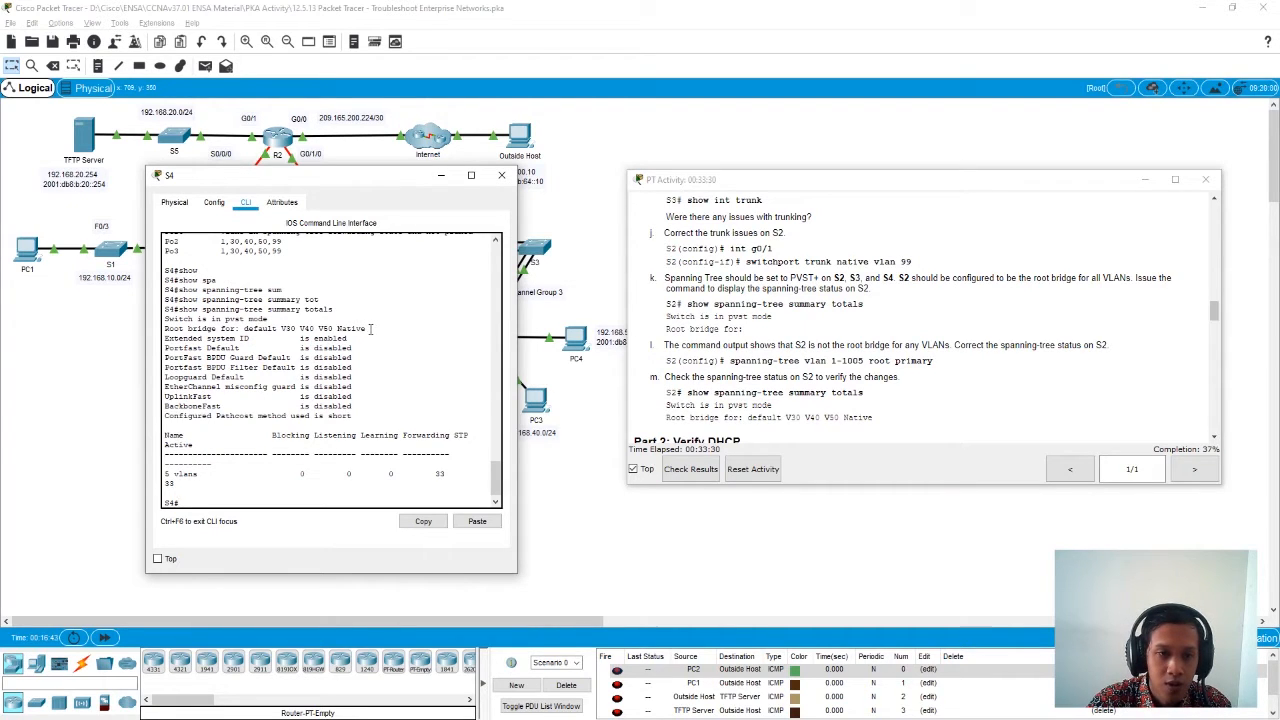
- Examine the root bridge VLANs and spanning-tree mode in S4's output, and close S4
{"action": "left_click_drag", "start_coordinate": [278, 329], "coordinate": [370, 329]}
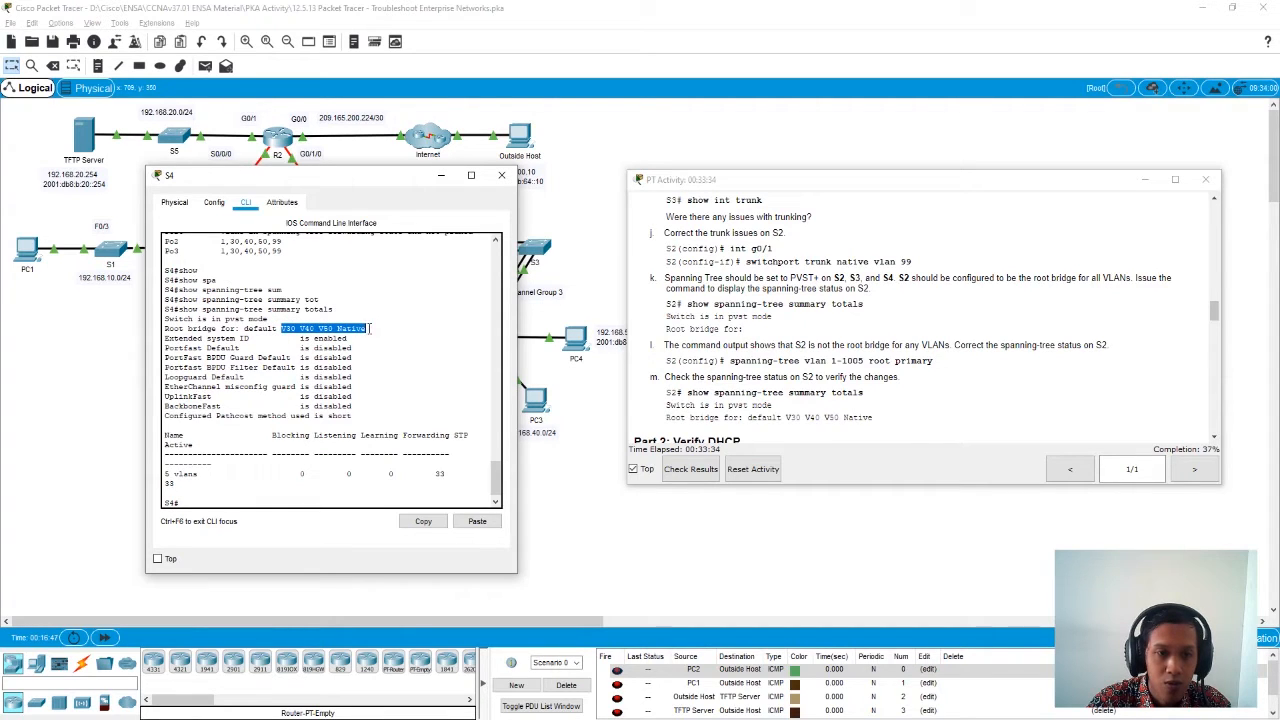
{"action": "left_click_drag", "start_coordinate": [226, 320], "coordinate": [287, 328]}
{"action": "left_click_drag", "start_coordinate": [395, 380], "coordinate": [395, 386]}
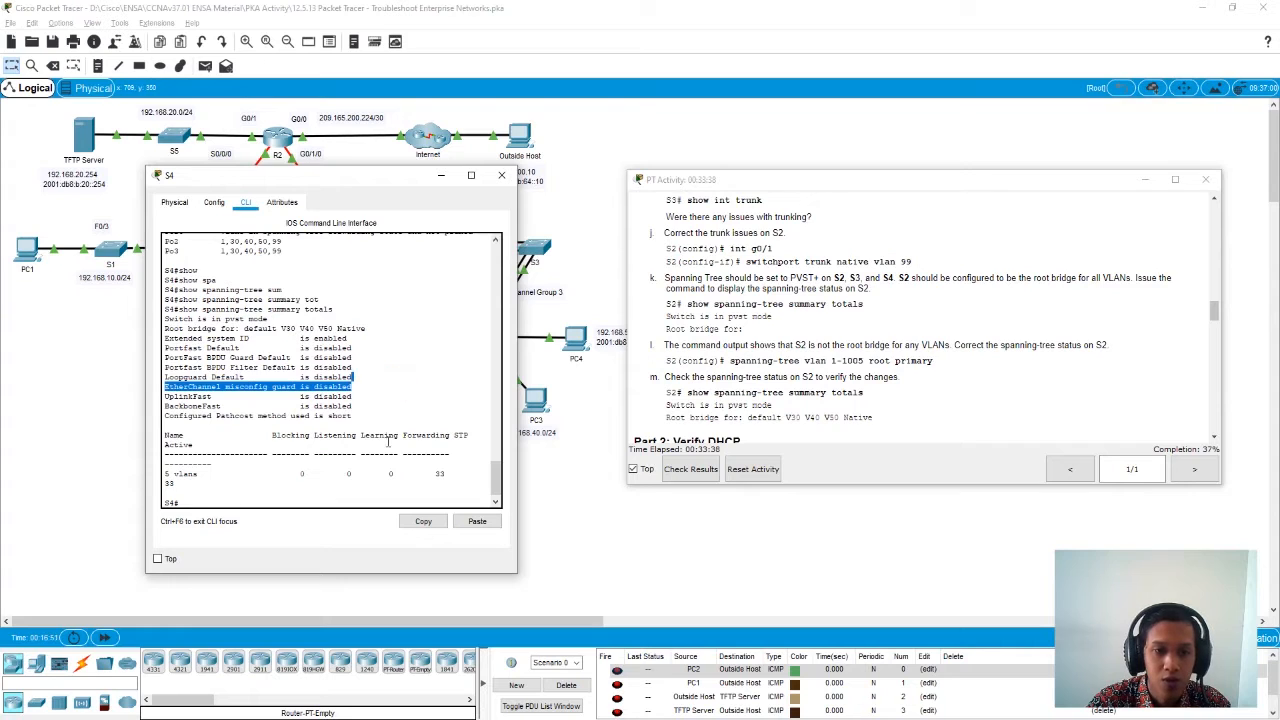
{"action": "left_click", "coordinate": [260, 494]}
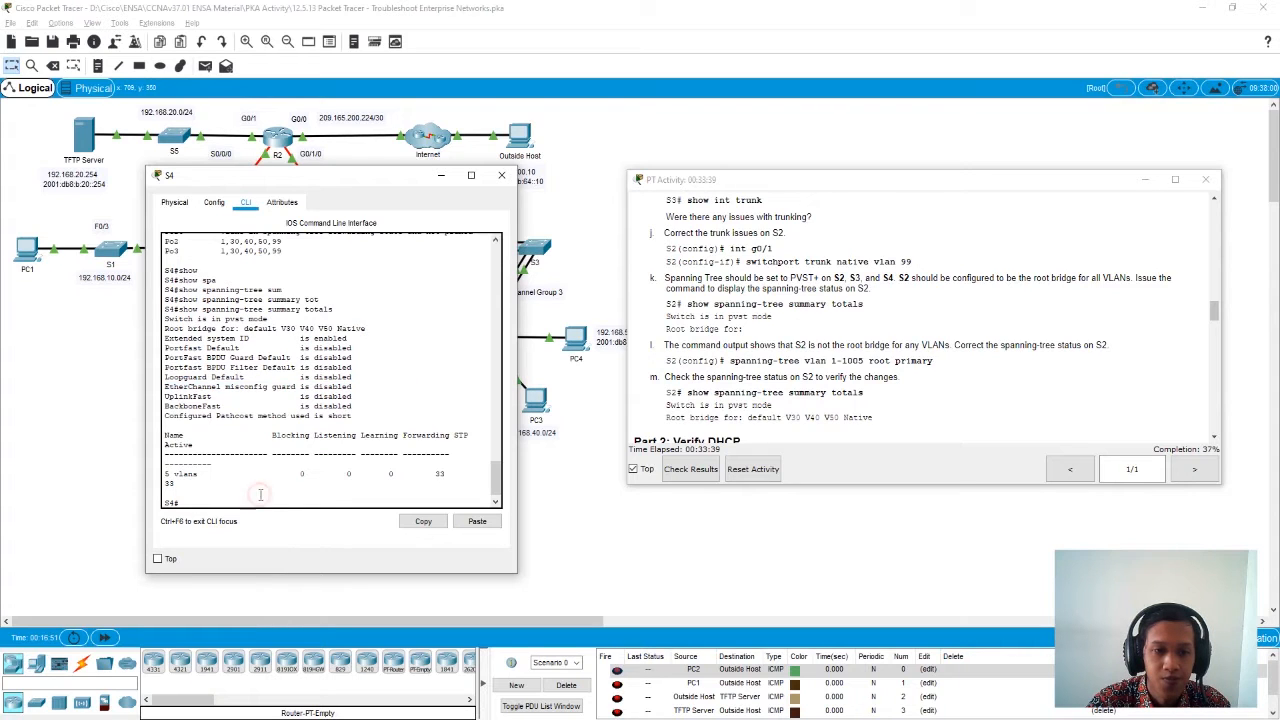
{"action": "left_click", "coordinate": [502, 175]}
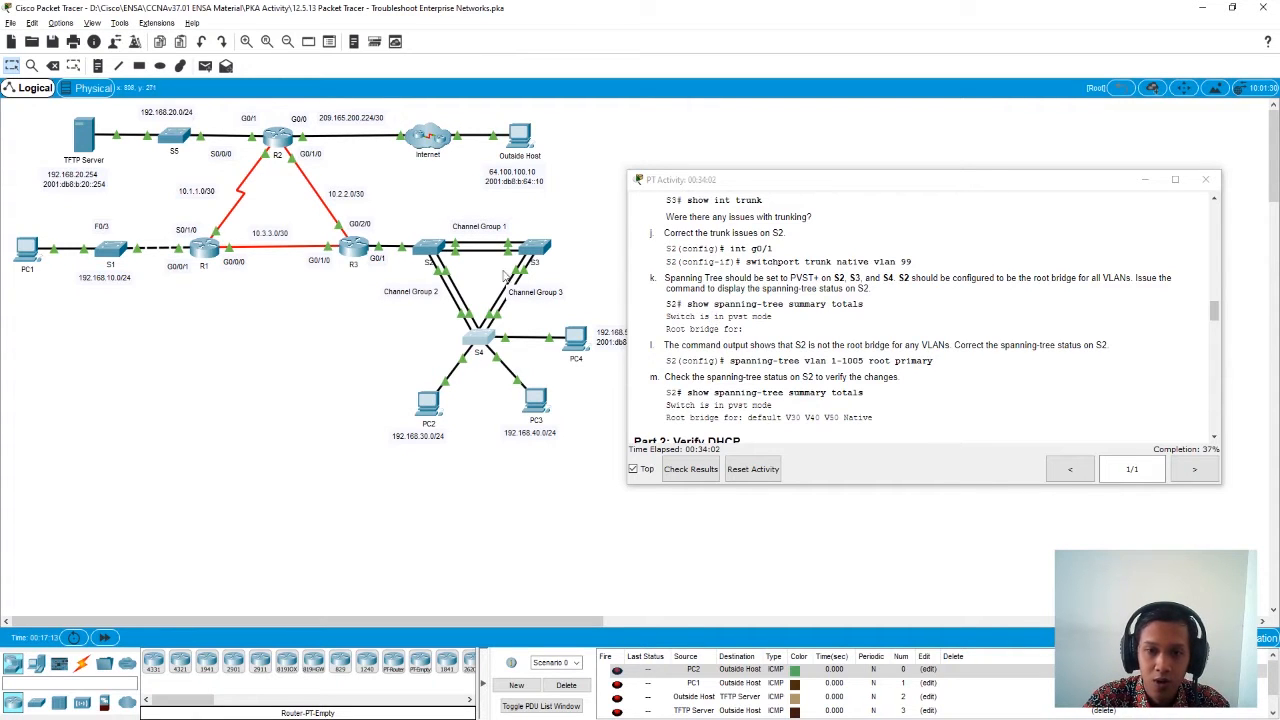
- Reopen S2's command line and enter global configuration mode with conf t
{"action": "left_click", "coordinate": [432, 248]}
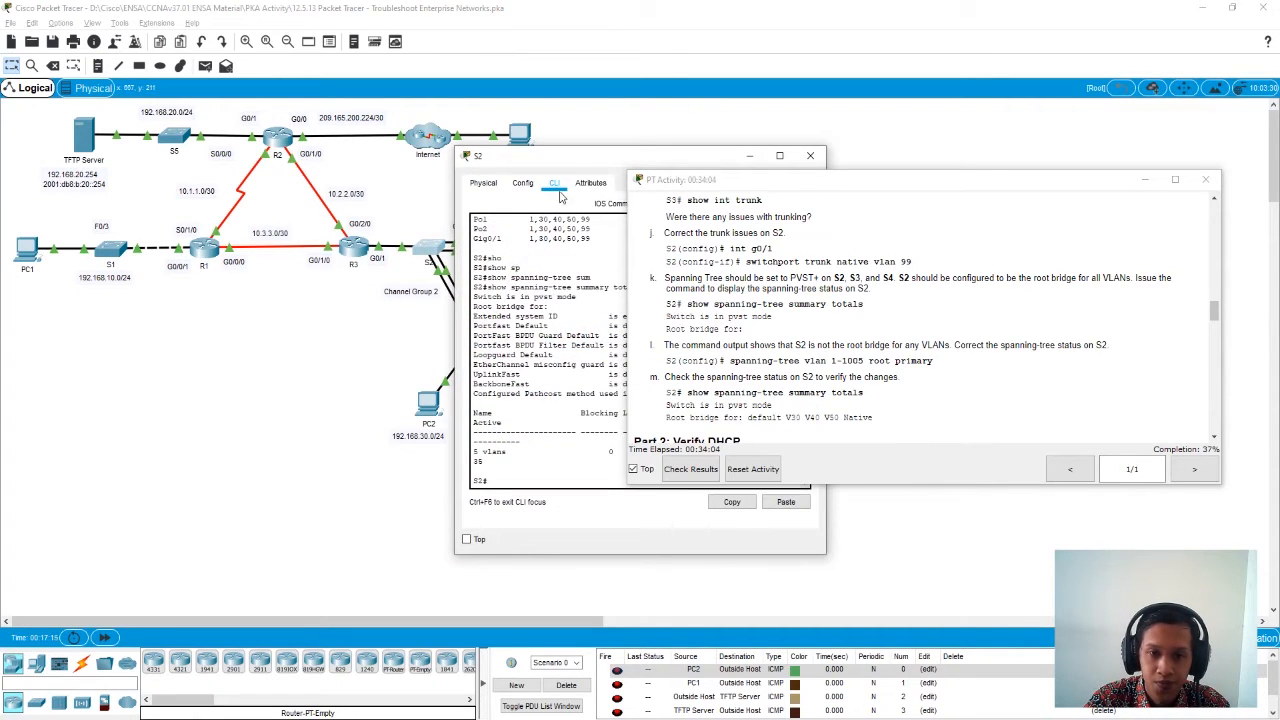
{"action": "left_click_drag", "start_coordinate": [568, 160], "coordinate": [254, 168]}
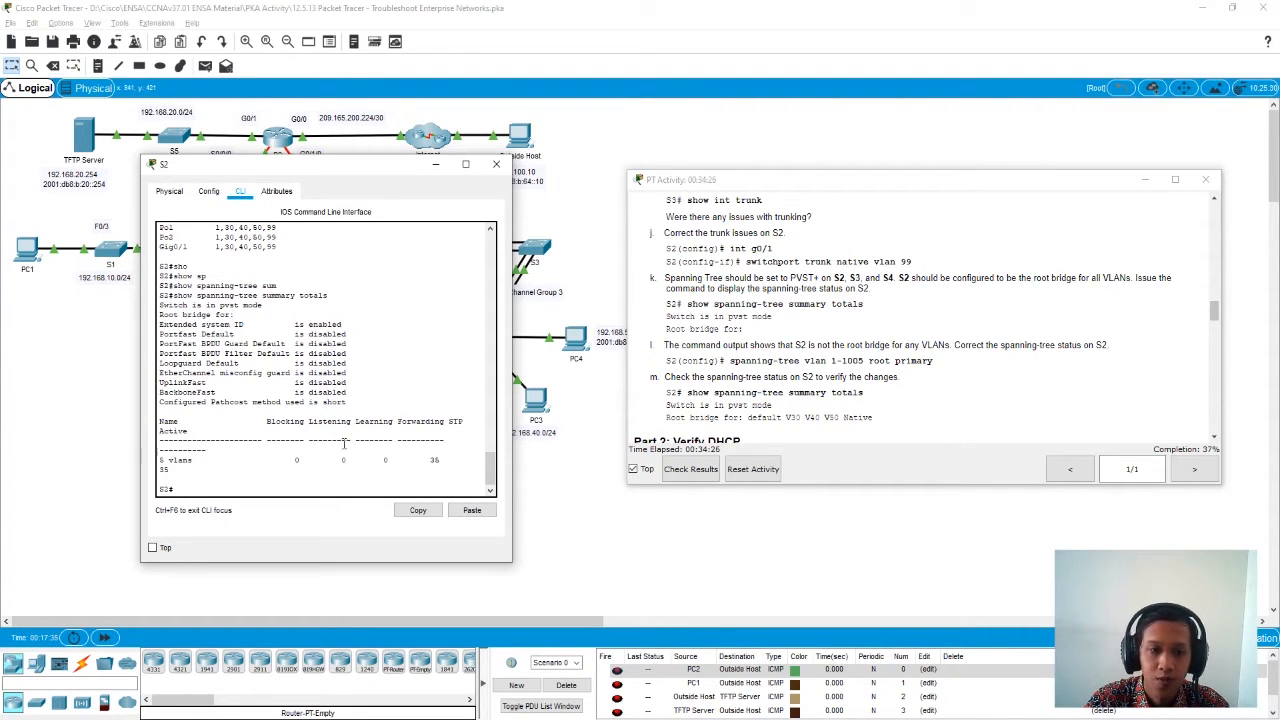
{"action": "type", "text": "conf"}
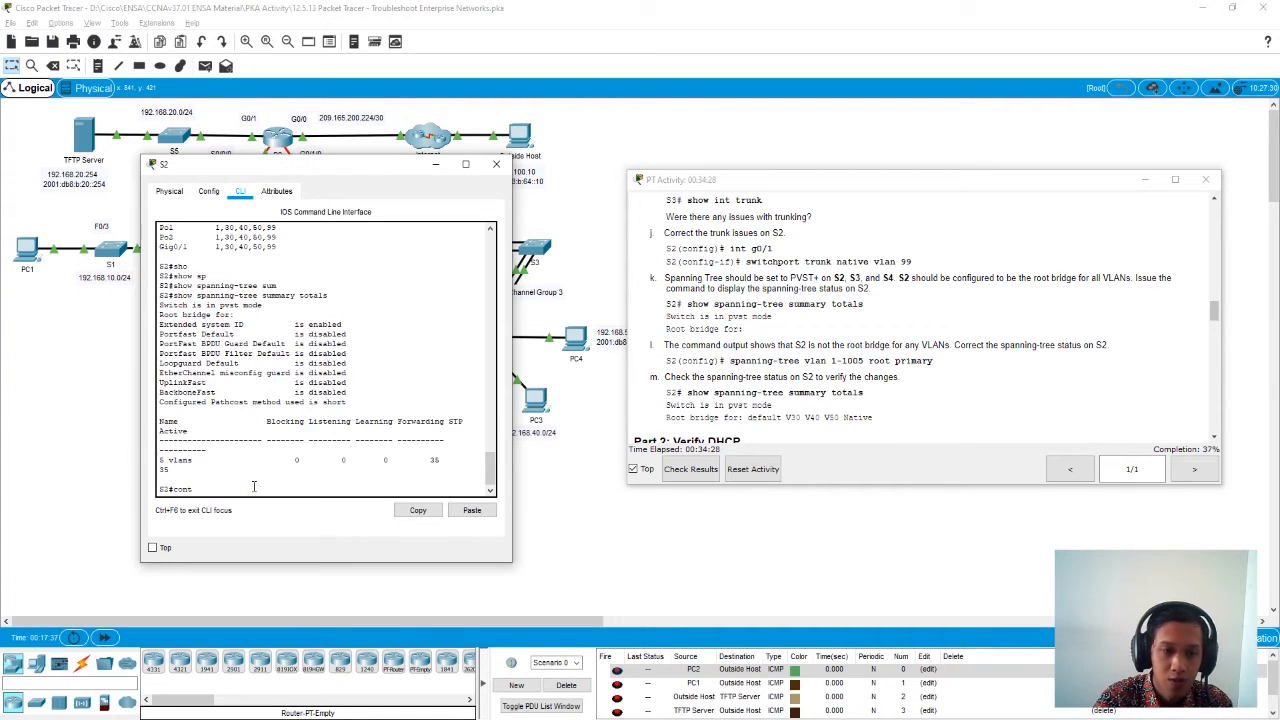
{"action": "type", "text": " t"}
{"action": "key", "text": "Return"}
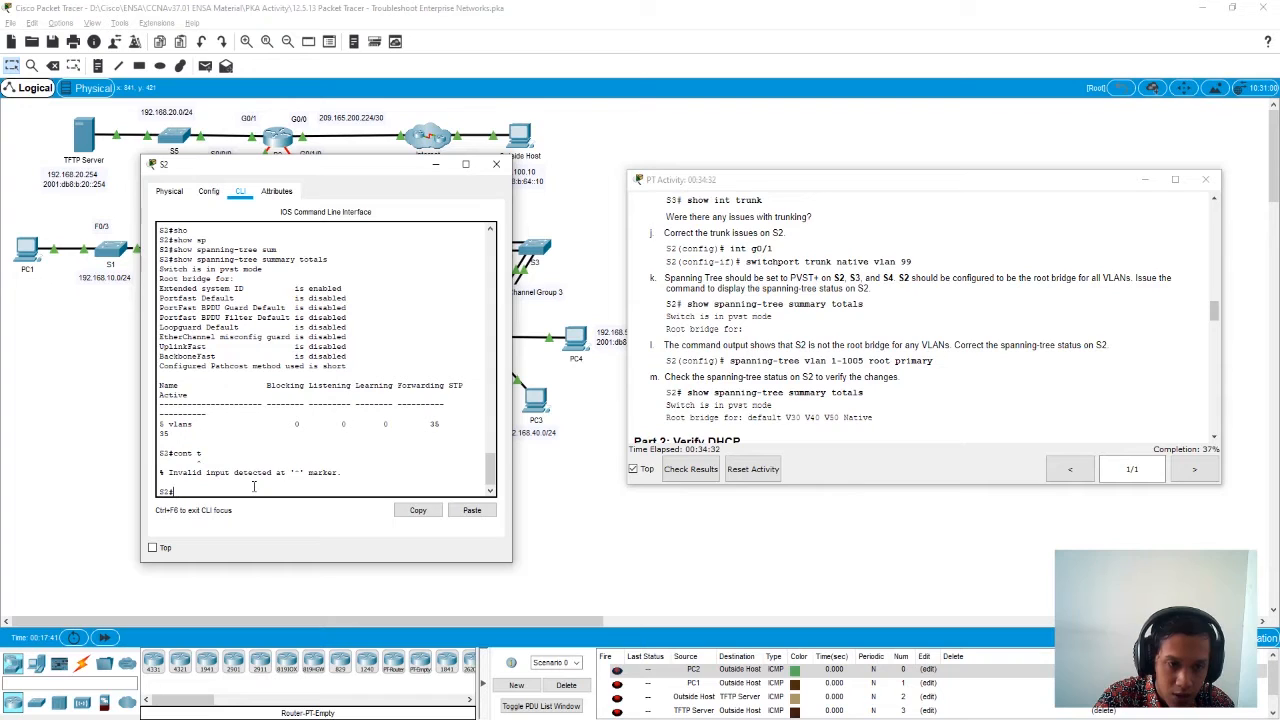
{"action": "type", "text": "conf "}
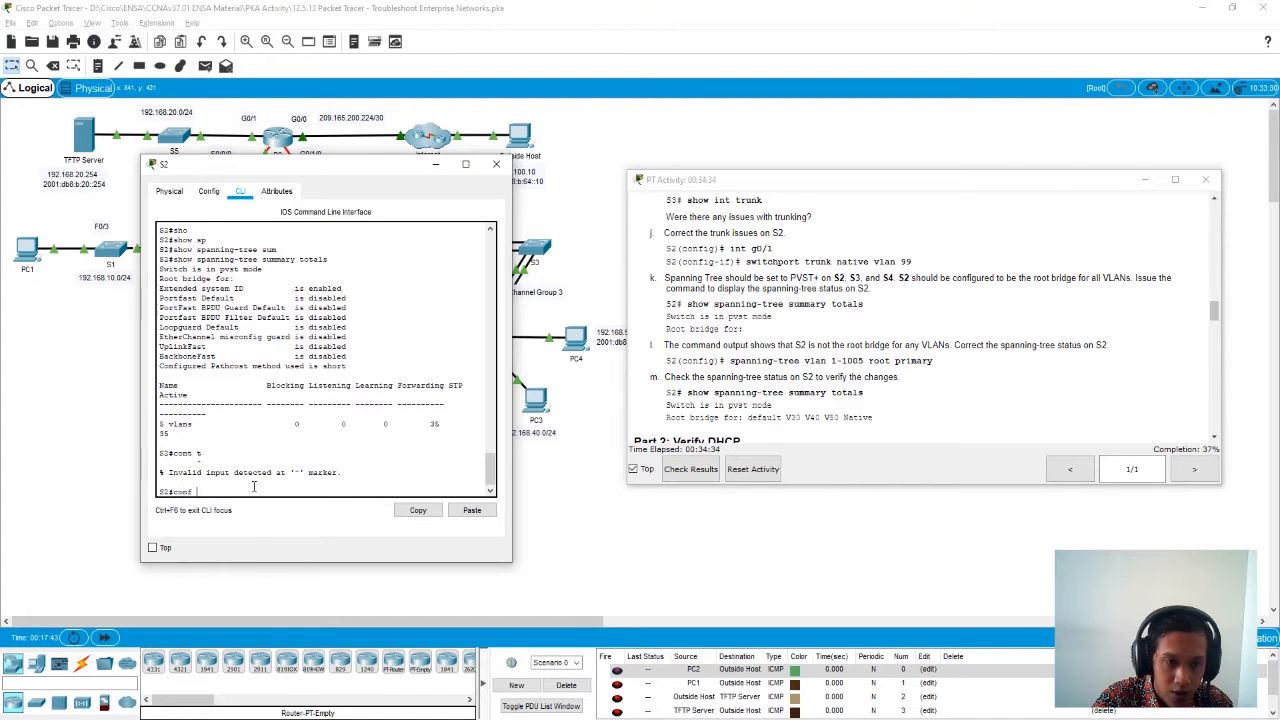
{"action": "type", "text": "t"}
{"action": "key", "text": "Return"}
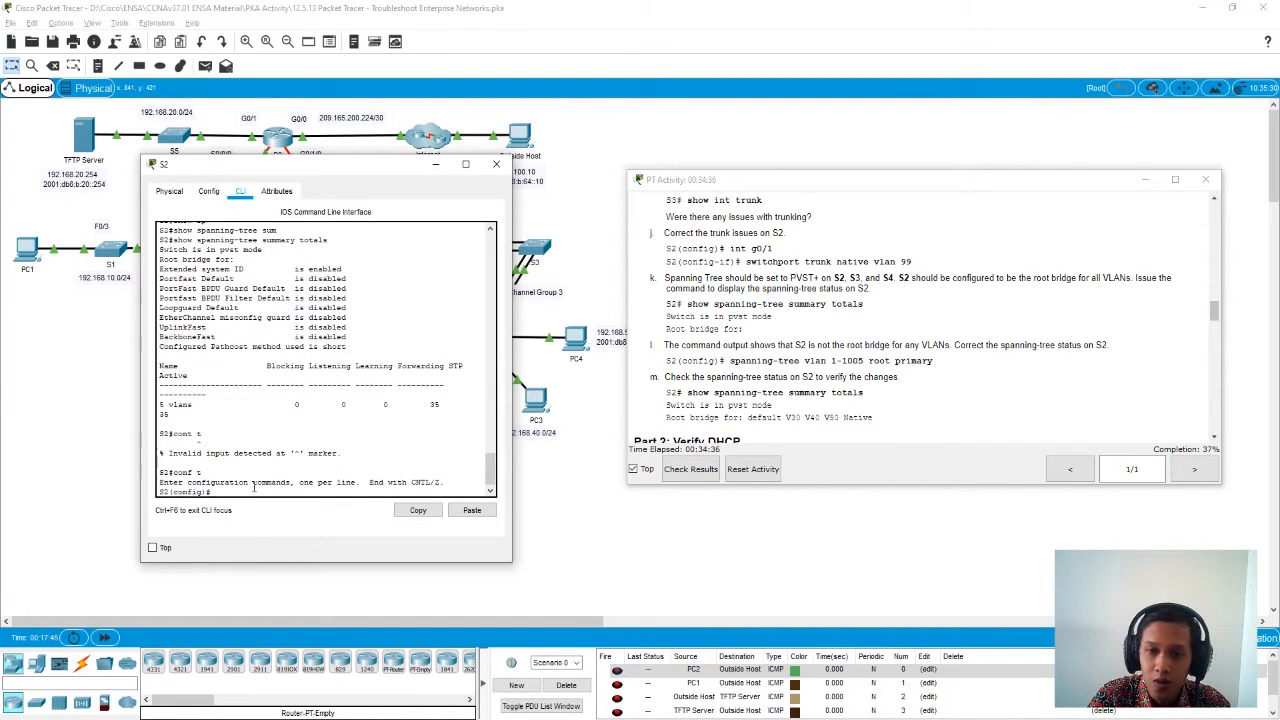
- Make S2 the root bridge with spanning-tree vlan 1-1005 root primary, and exit global configuration mode
{"action": "type", "text": "sp"}
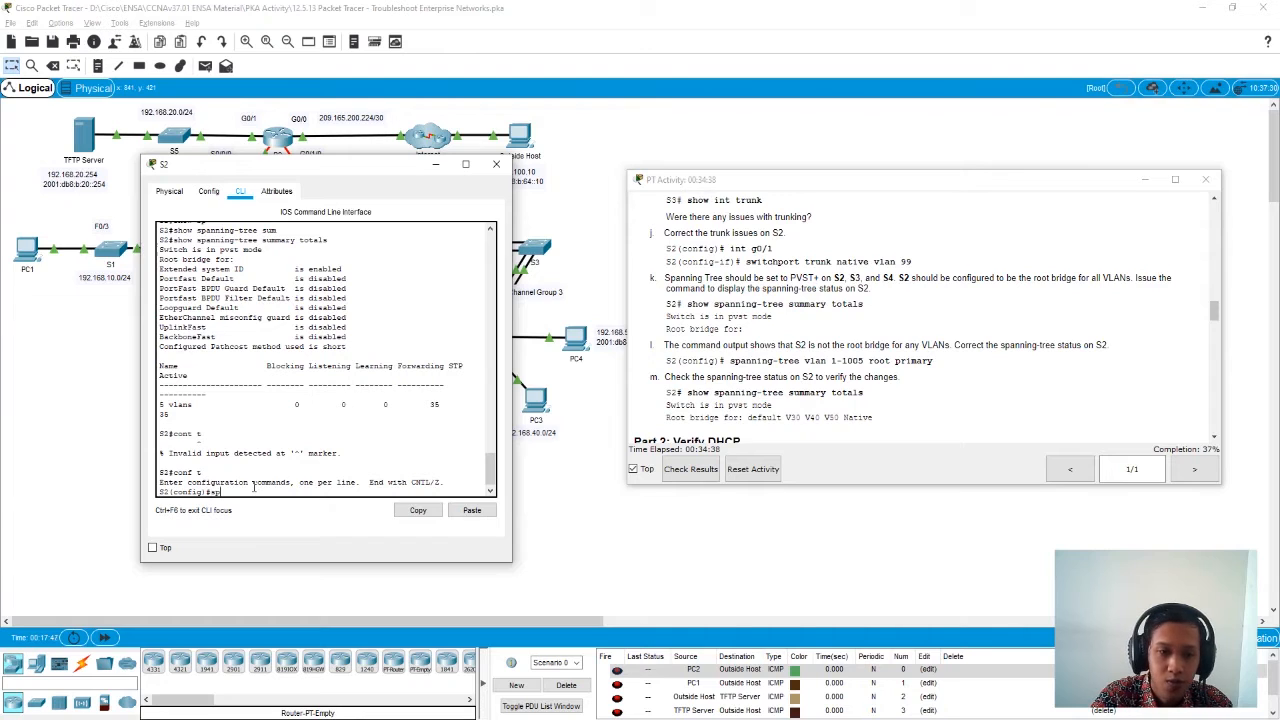
{"action": "type", "text": "an"}
{"action": "key", "text": "Tab"}
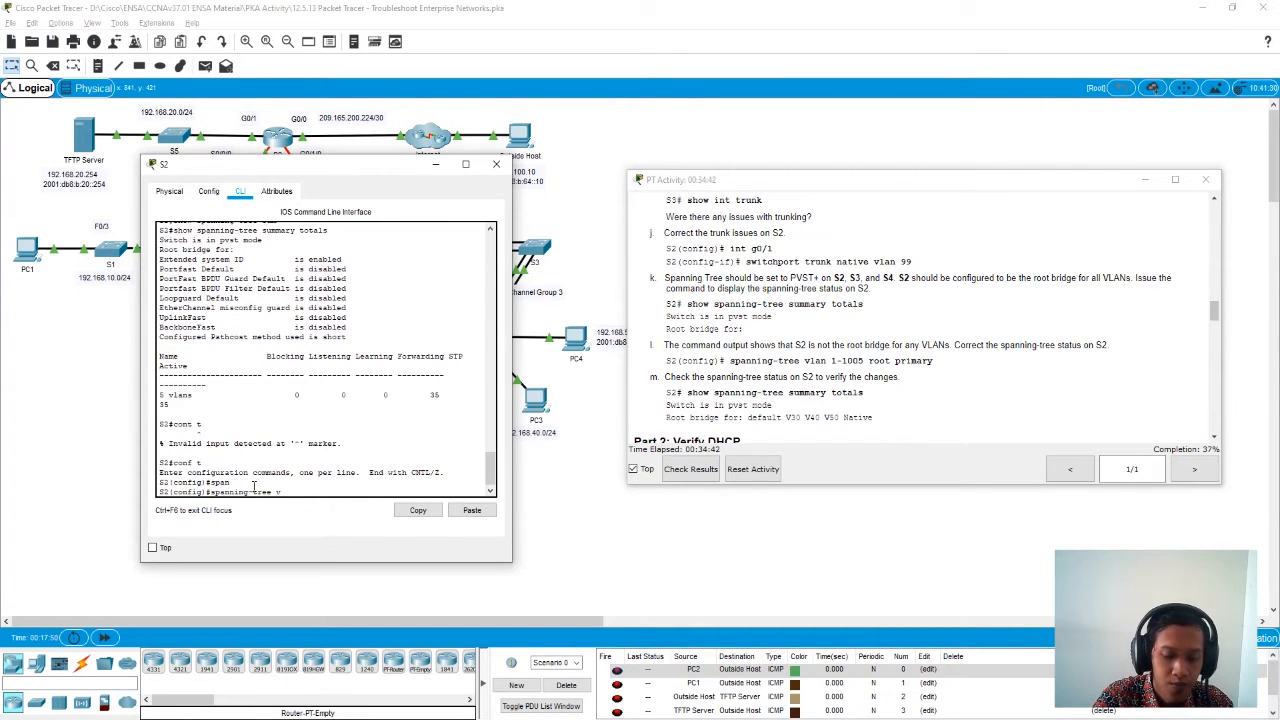
{"action": "type", "text": "vlan 1-1005 root pri"}
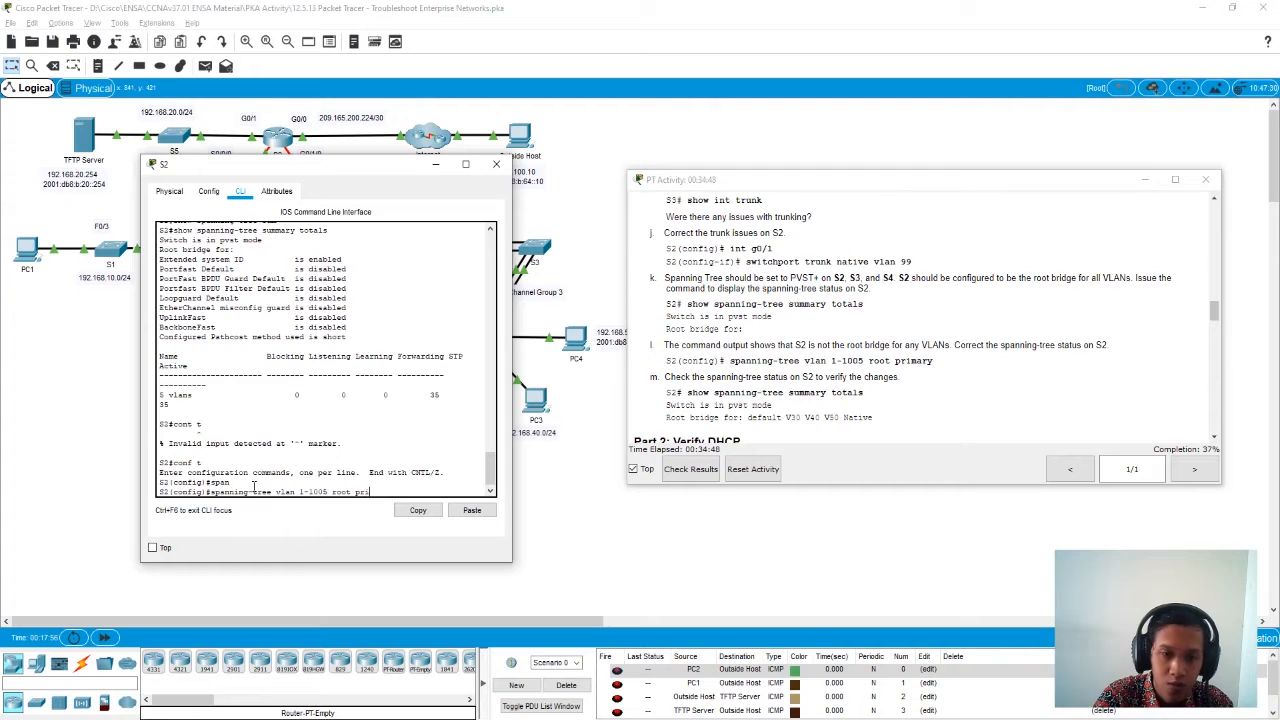
{"action": "type", "text": "mary"}
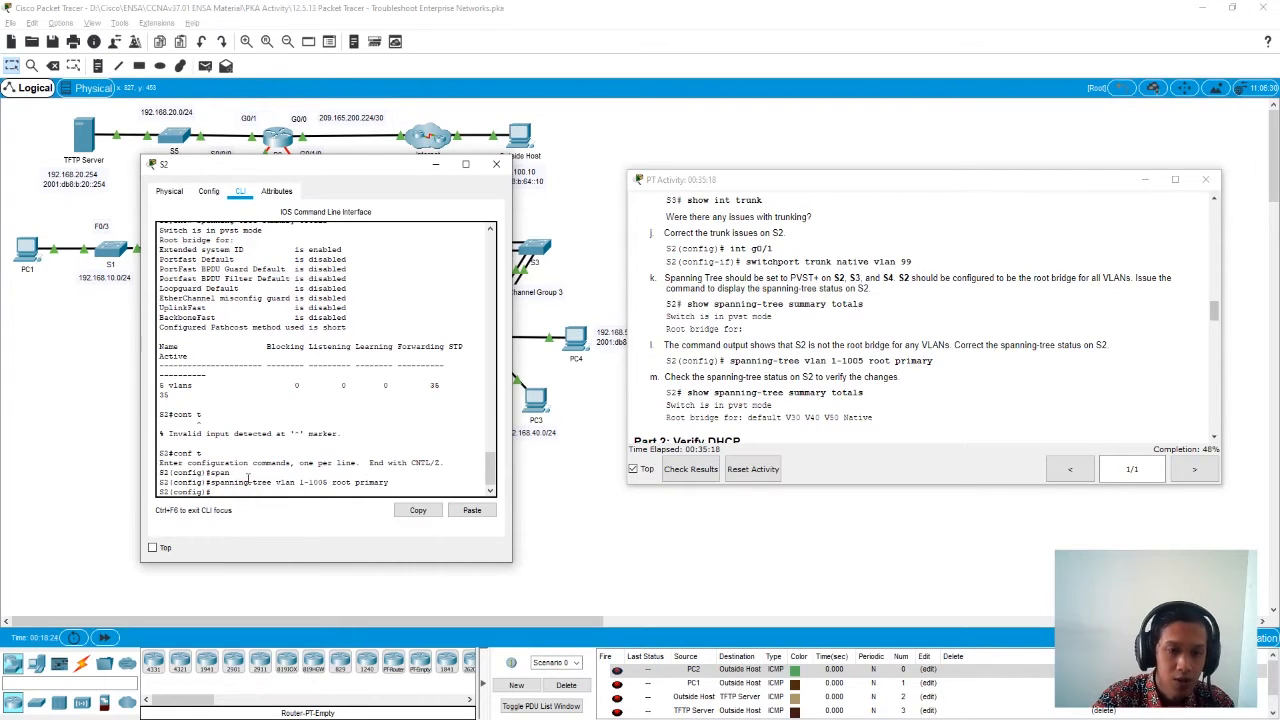
{"action": "type", "text": "t"}
{"action": "key", "text": "Return"}
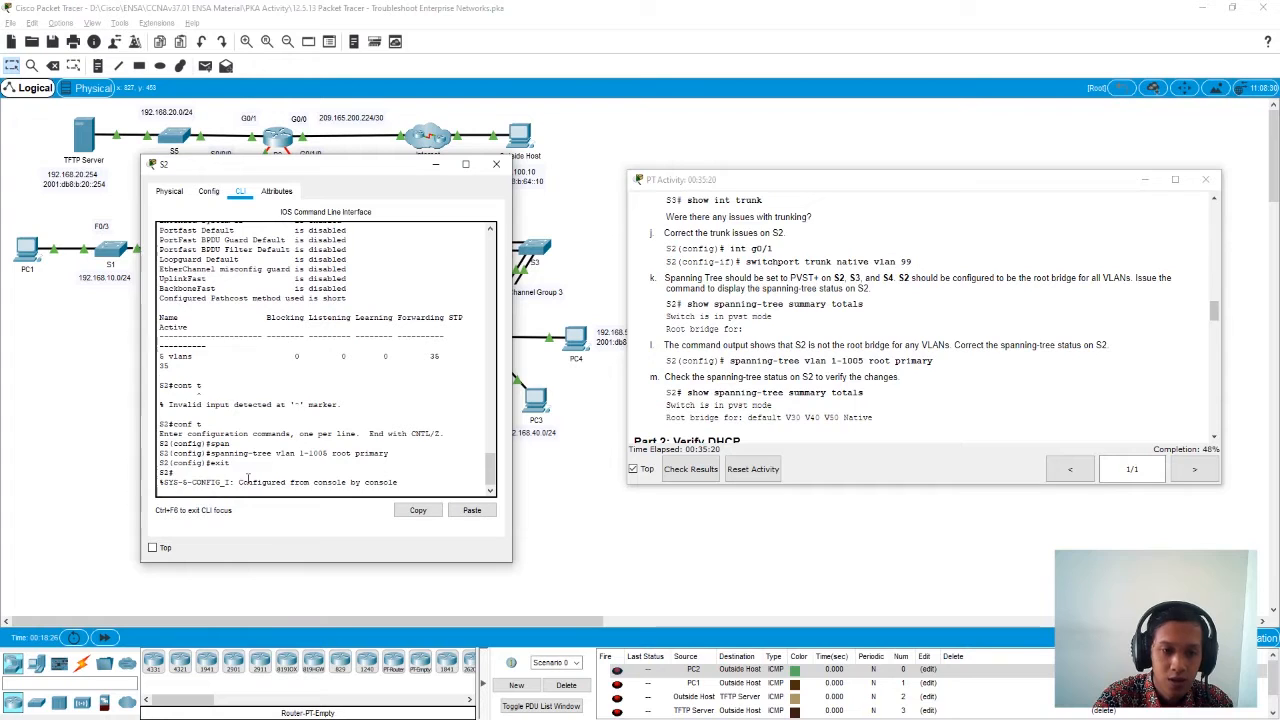
{"action": "key", "text": "Return"}
- Run show spanning-tree summary totals on S2 and check which VLANs it is the root bridge for
{"action": "type", "text": "sho"}
{"action": "key", "text": "Tab"}
{"action": "type", "text": "pe"}
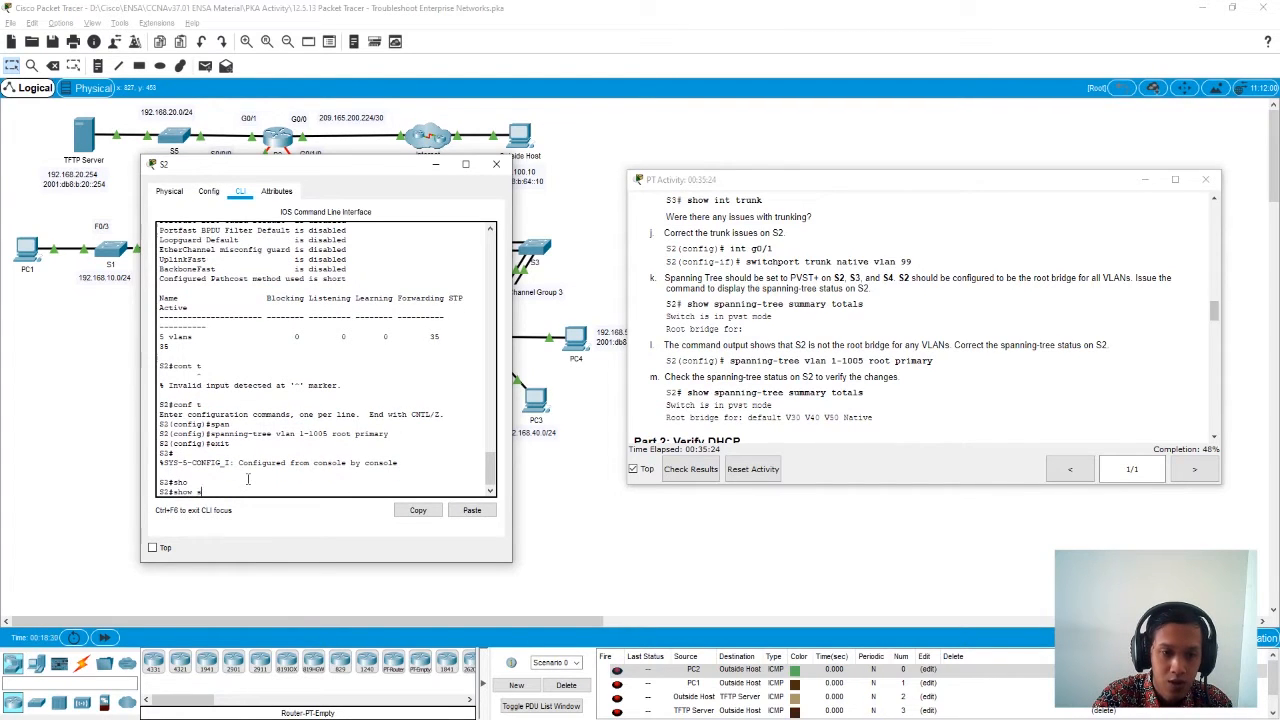
{"action": "key", "text": "Tab"}
{"action": "type", "text": "sum"}
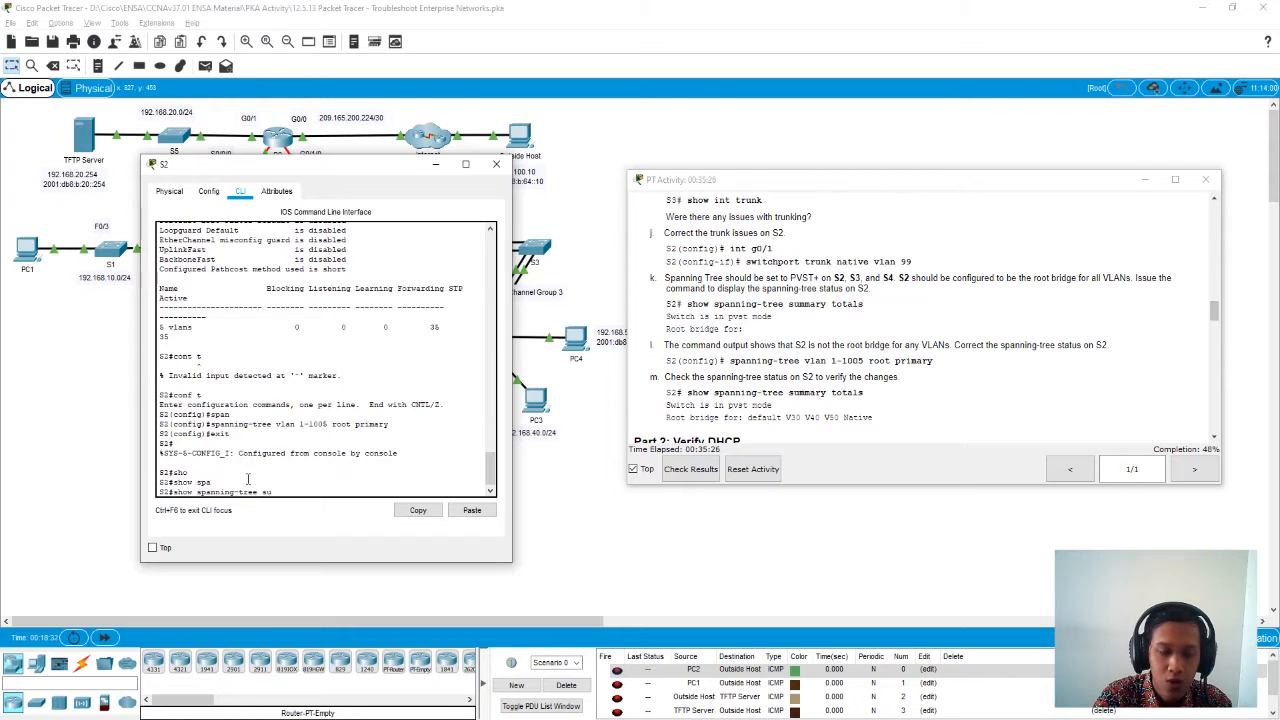
{"action": "key", "text": "Tab"}
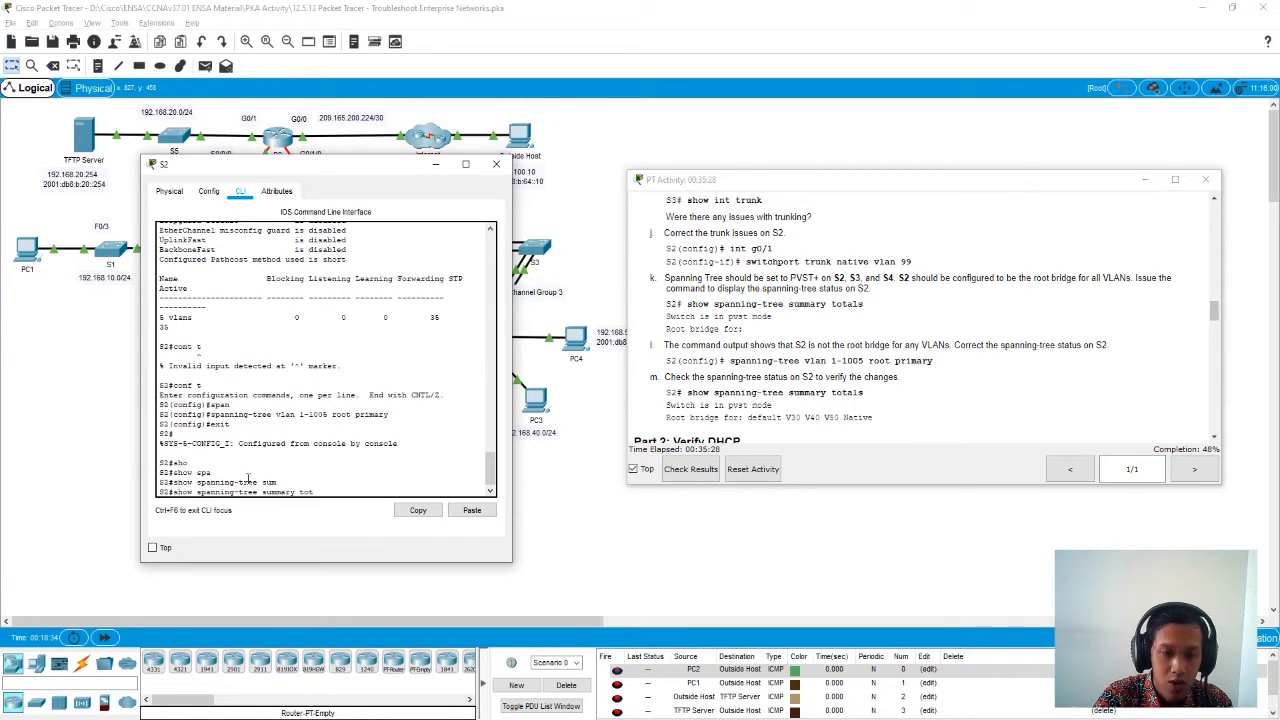
{"action": "type", "text": "tot"}
{"action": "key", "text": "Tab"}
{"action": "key", "text": "Return"}
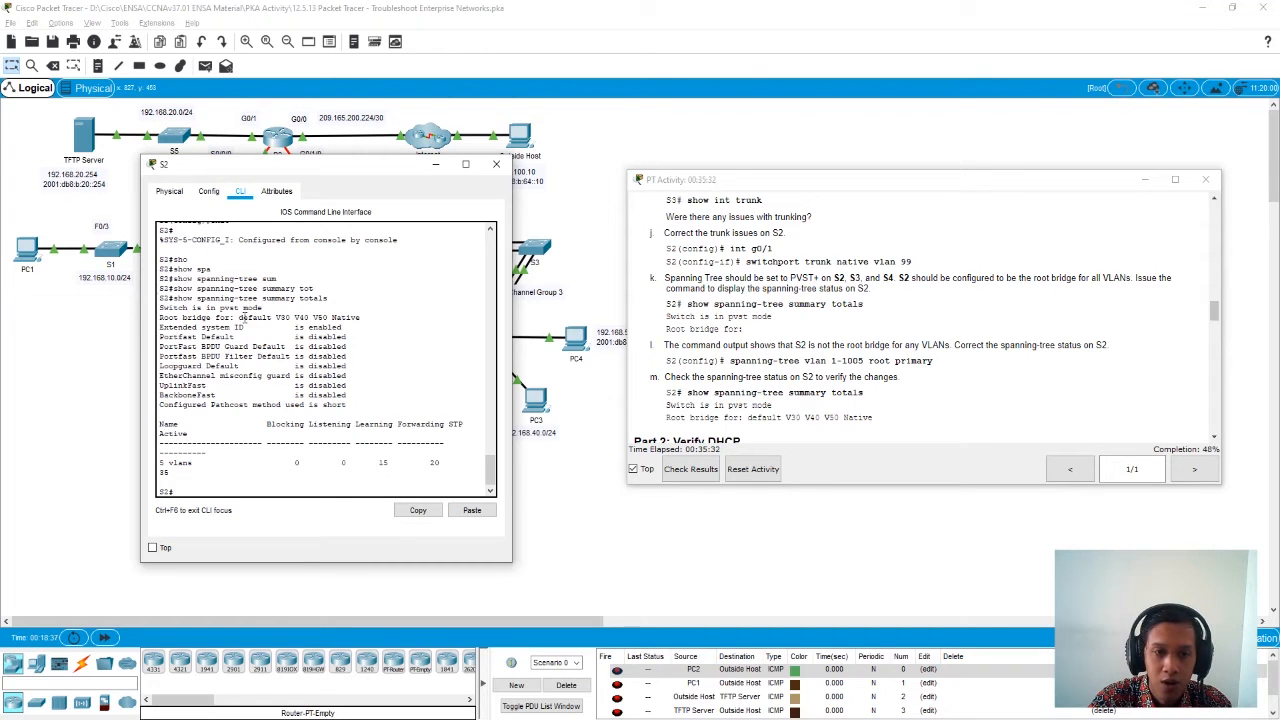
{"action": "left_click_drag", "start_coordinate": [238, 317], "coordinate": [382, 314]}
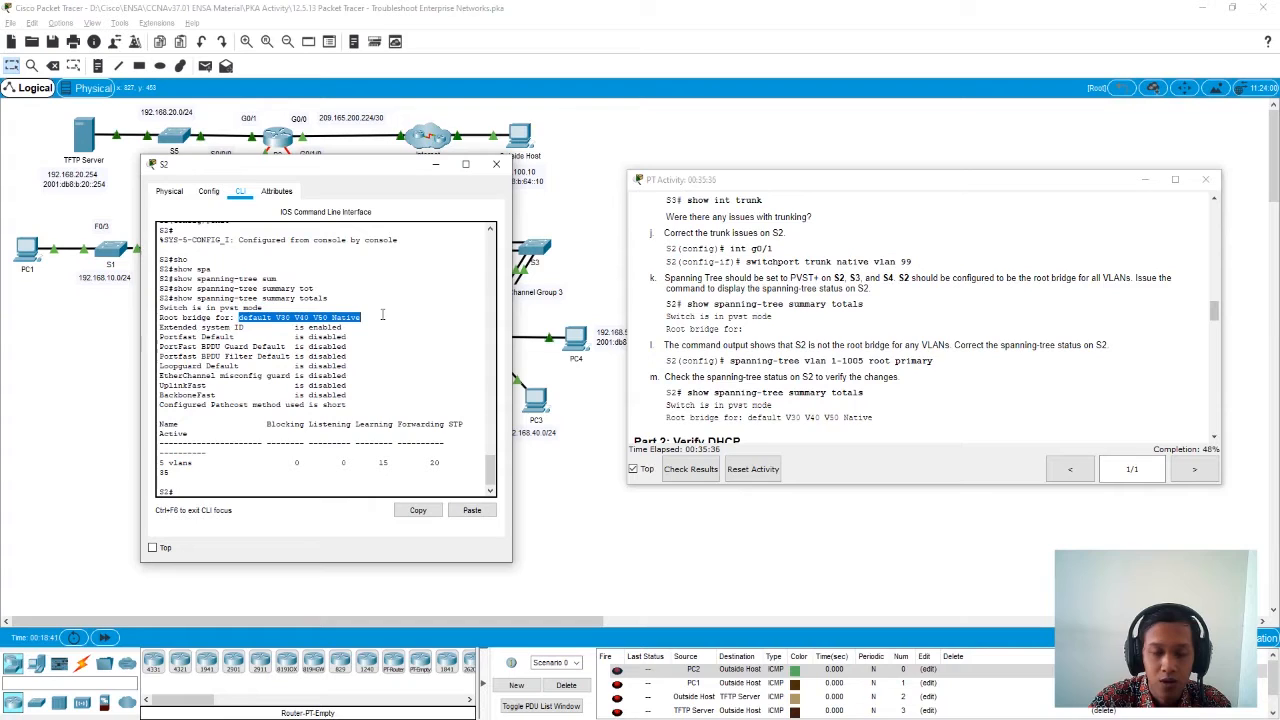
{"action": "left_click", "coordinate": [222, 491]}
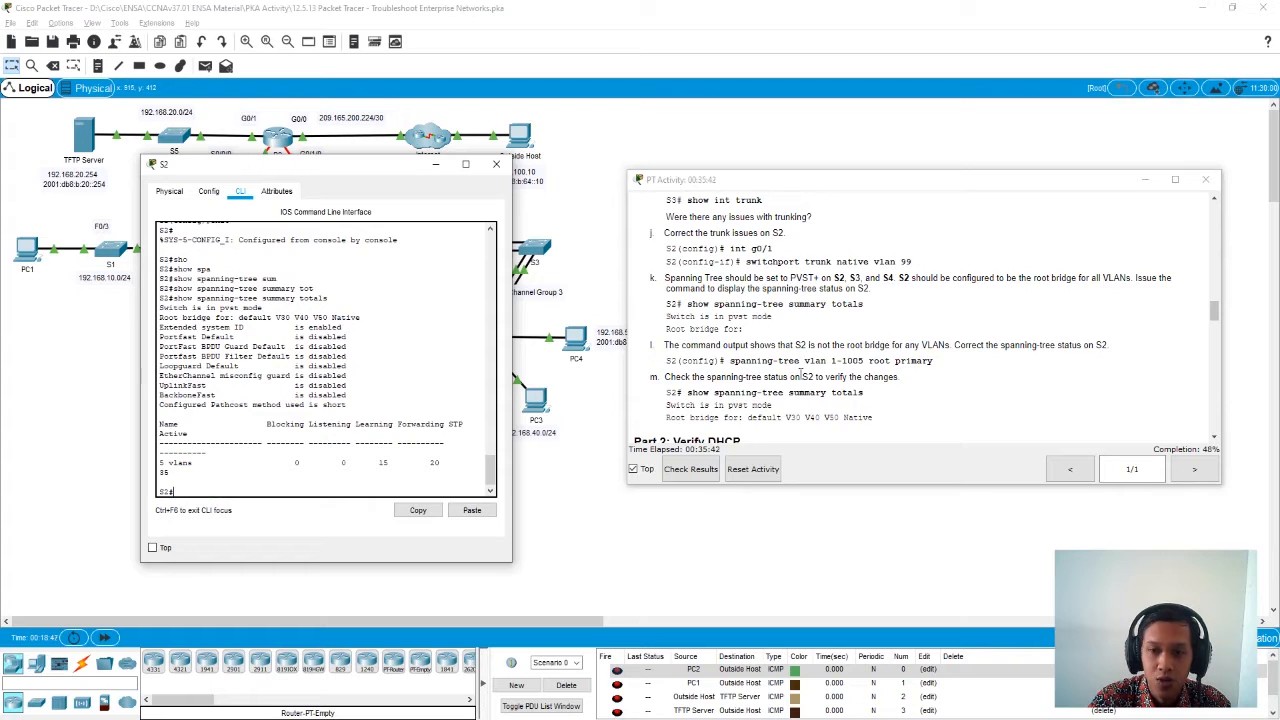
- Read the Part 2: Verify DHCP instructions and close S2
{"action": "scroll", "coordinate": [800, 372], "scroll_direction": "down", "scroll_amount": 3}
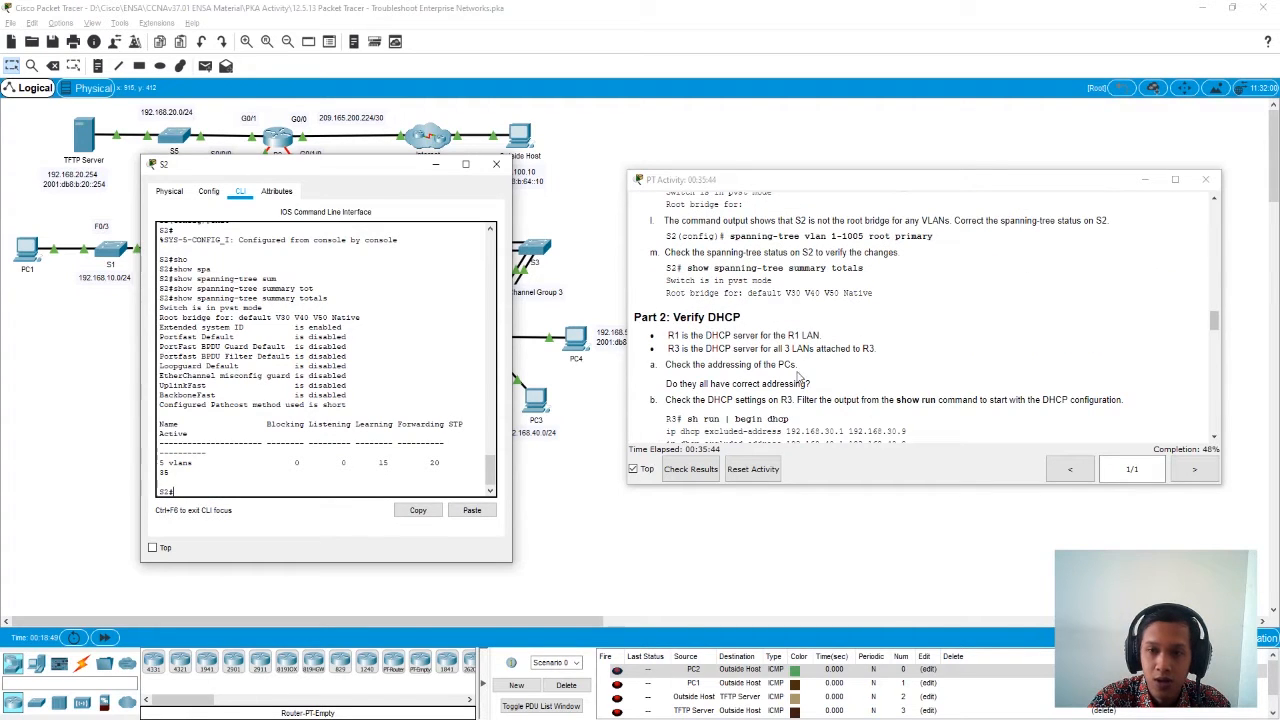
{"action": "scroll", "coordinate": [797, 366], "scroll_direction": "down", "scroll_amount": 2}
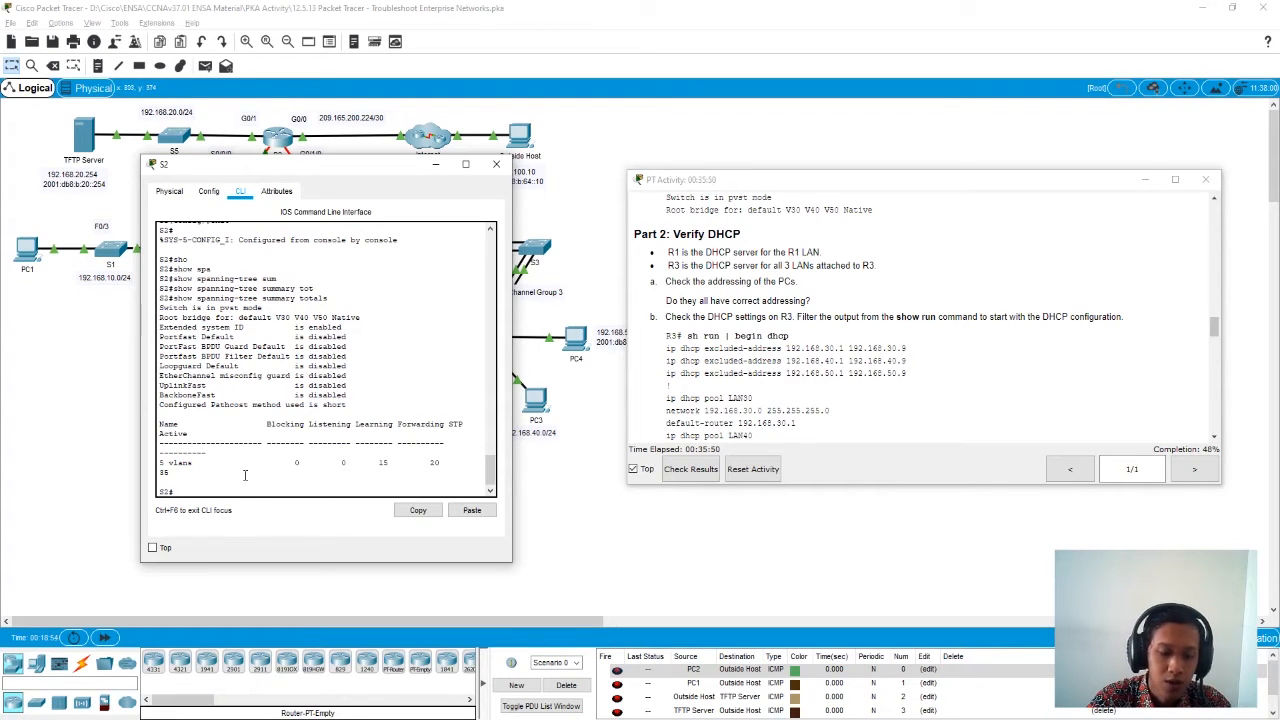
{"action": "left_click", "coordinate": [496, 164]}
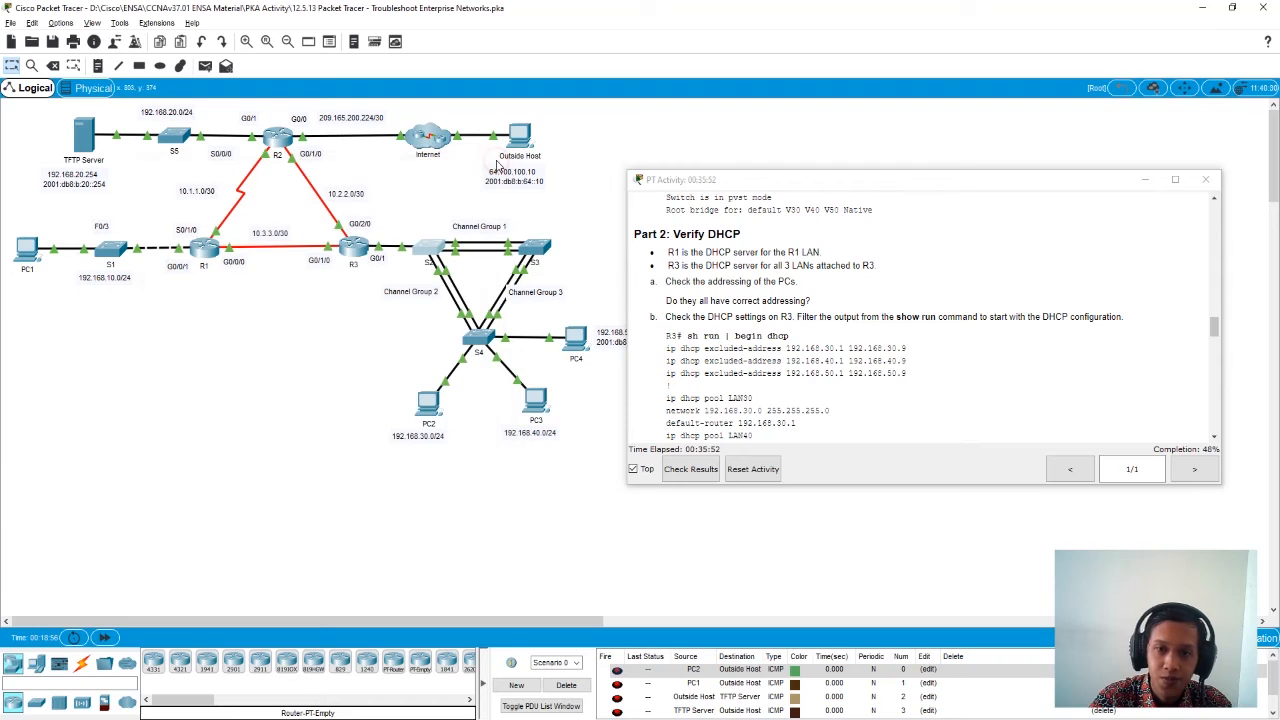
- Check the activity results, review the assessment items for each device, and return to the topology with the instructions clear of it
{"action": "left_click", "coordinate": [697, 471]}
{"action": "left_click", "coordinate": [117, 98]}
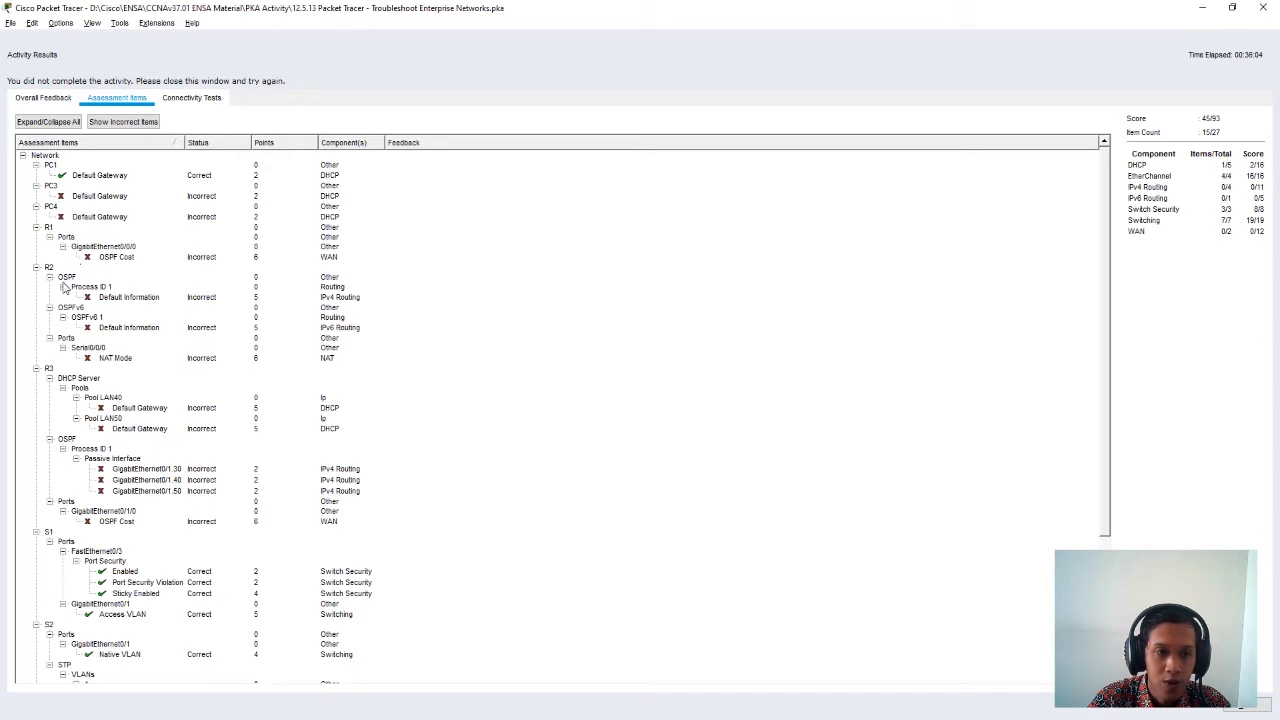
{"action": "scroll", "coordinate": [86, 380], "scroll_direction": "down", "scroll_amount": 2}
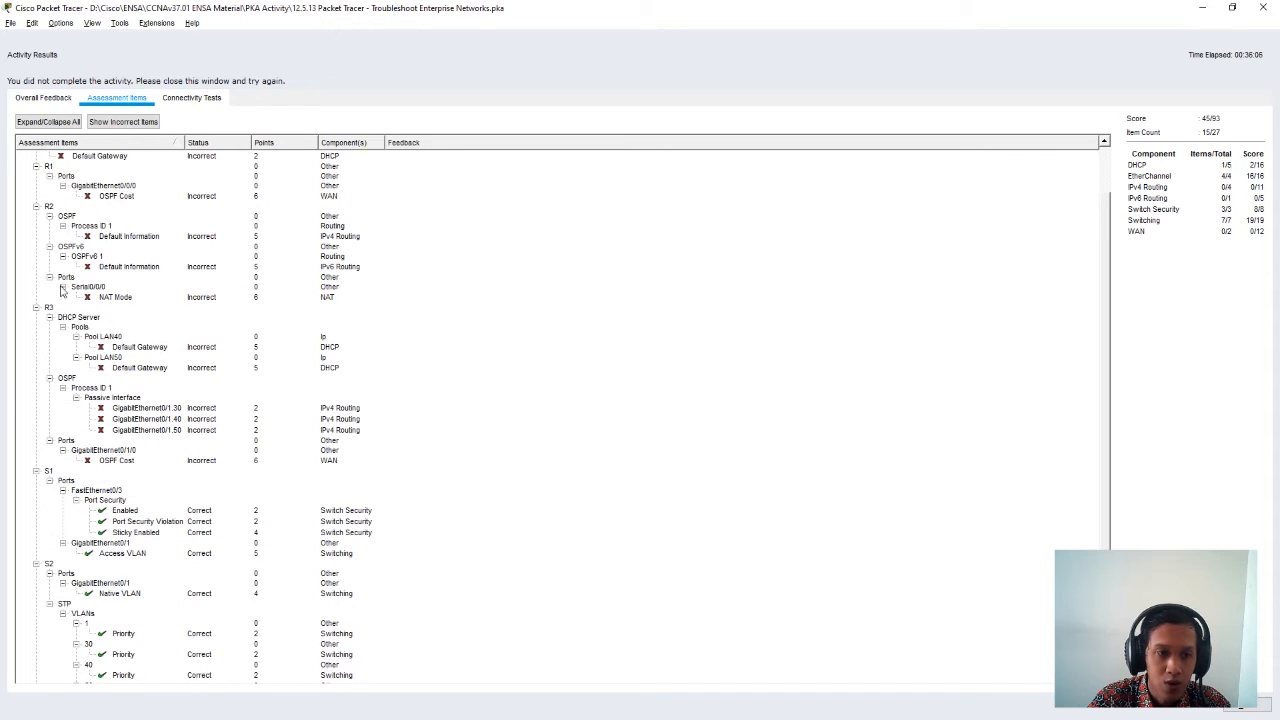
{"action": "scroll", "coordinate": [64, 400], "scroll_direction": "down", "scroll_amount": 4}
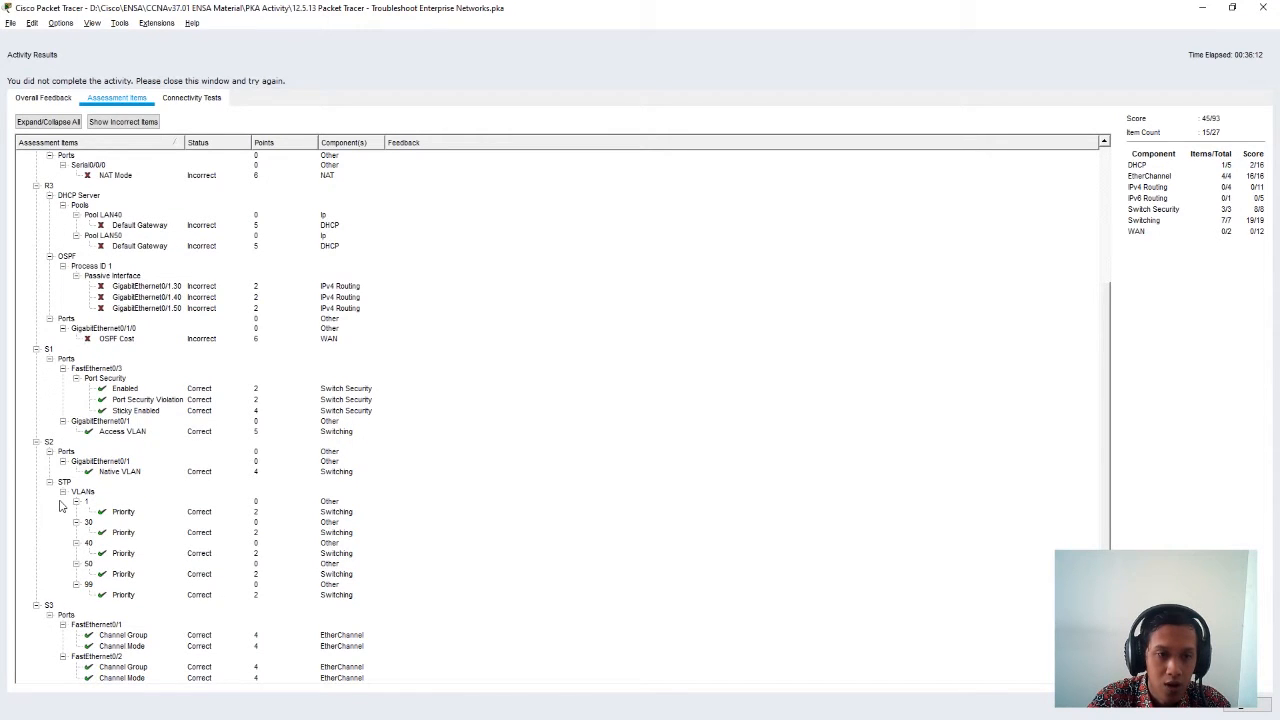
{"action": "scroll", "coordinate": [60, 505], "scroll_direction": "up", "scroll_amount": 6}
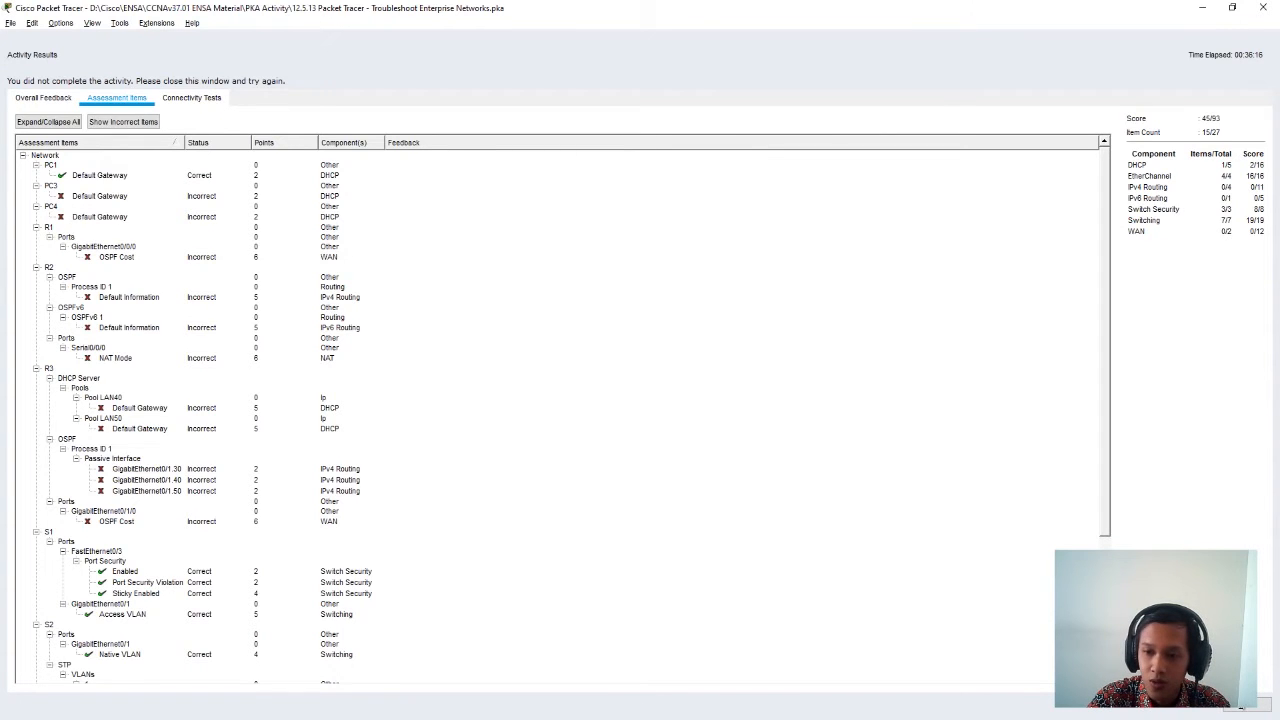
{"action": "left_click", "coordinate": [1254, 704]}
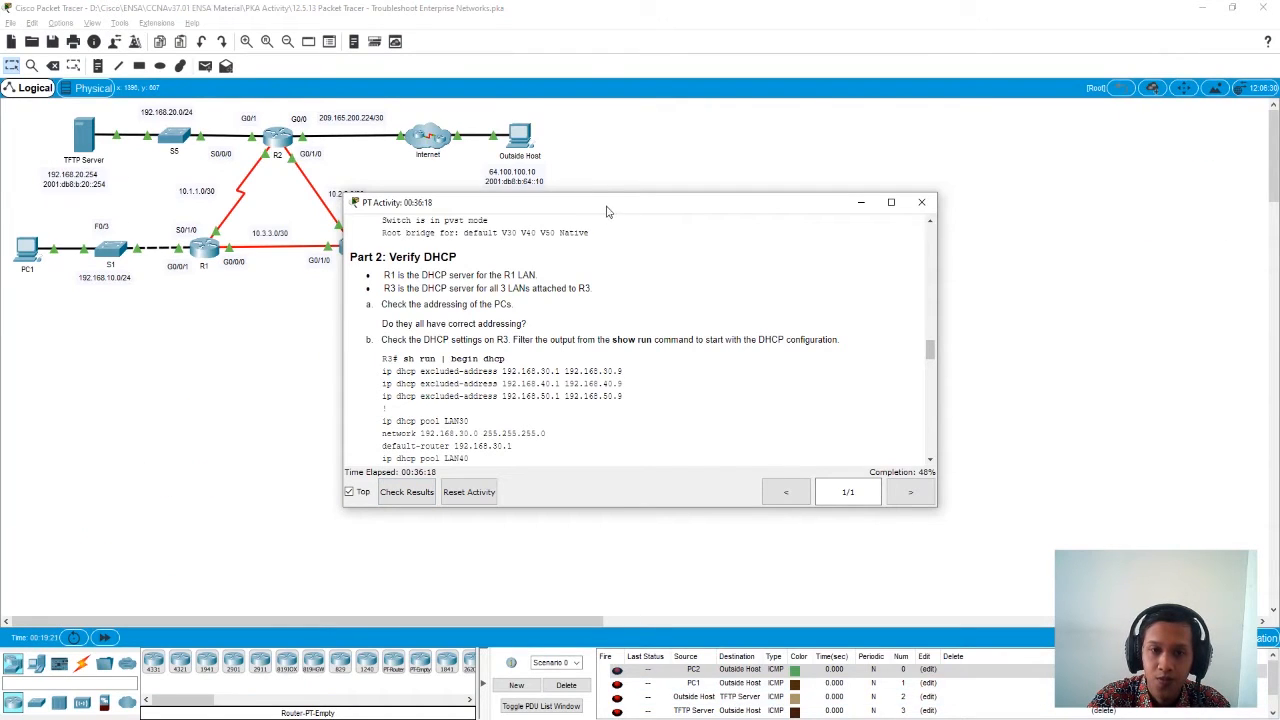
{"action": "left_click_drag", "start_coordinate": [604, 210], "coordinate": [928, 170]}
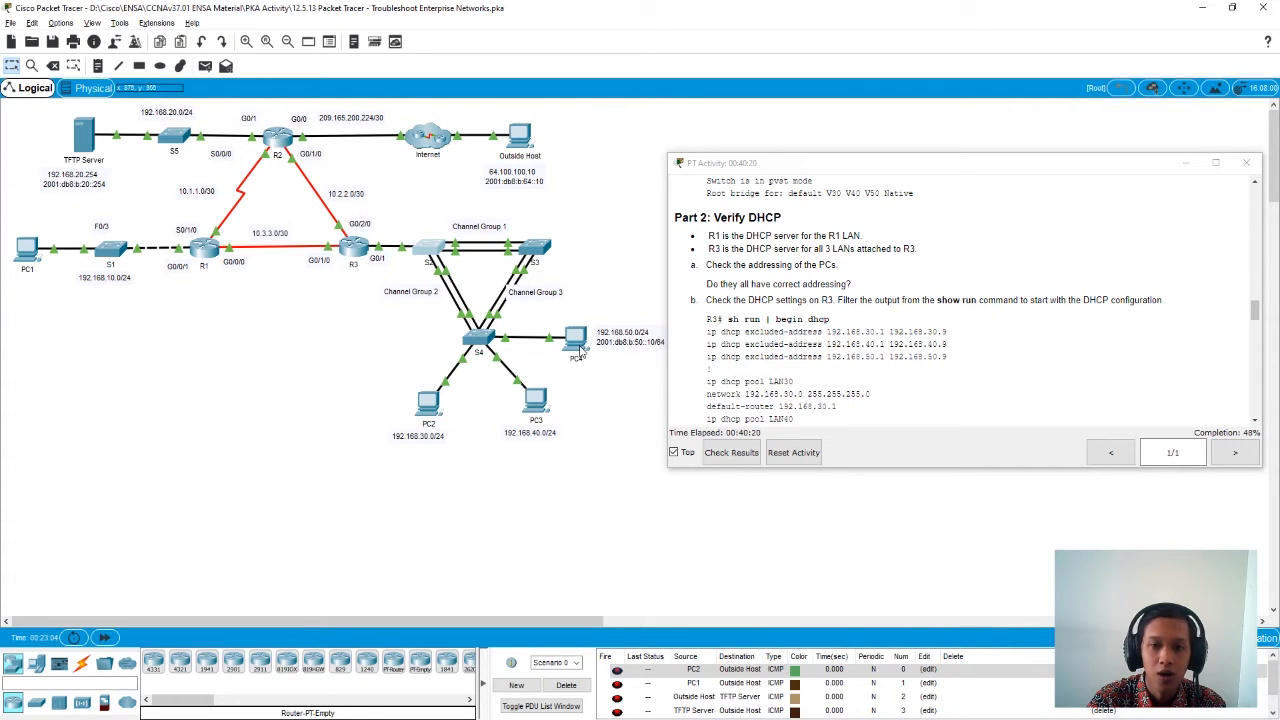
- Open PC2's IP configuration, check its DHCP-assigned address and default gateway, and close PC2
{"action": "left_click", "coordinate": [433, 399]}
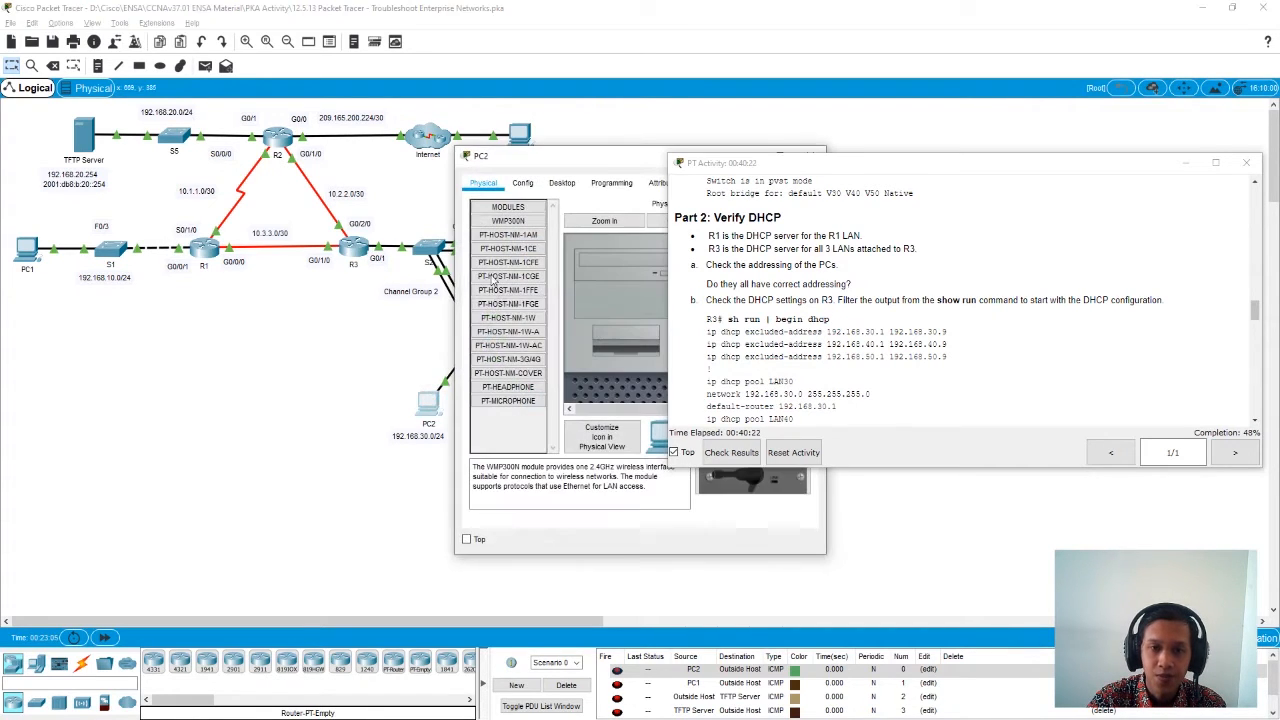
{"action": "left_click_drag", "start_coordinate": [600, 158], "coordinate": [409, 181]}
{"action": "left_click", "coordinate": [390, 203]}
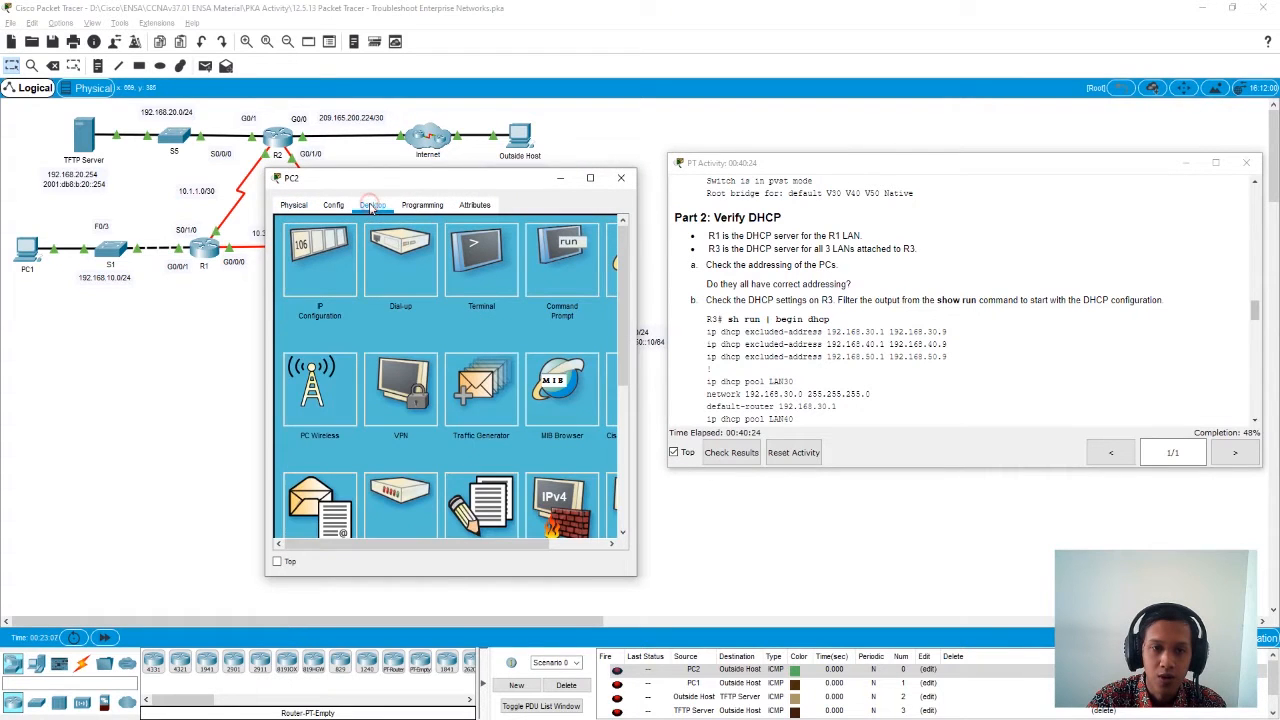
{"action": "left_click", "coordinate": [318, 266]}
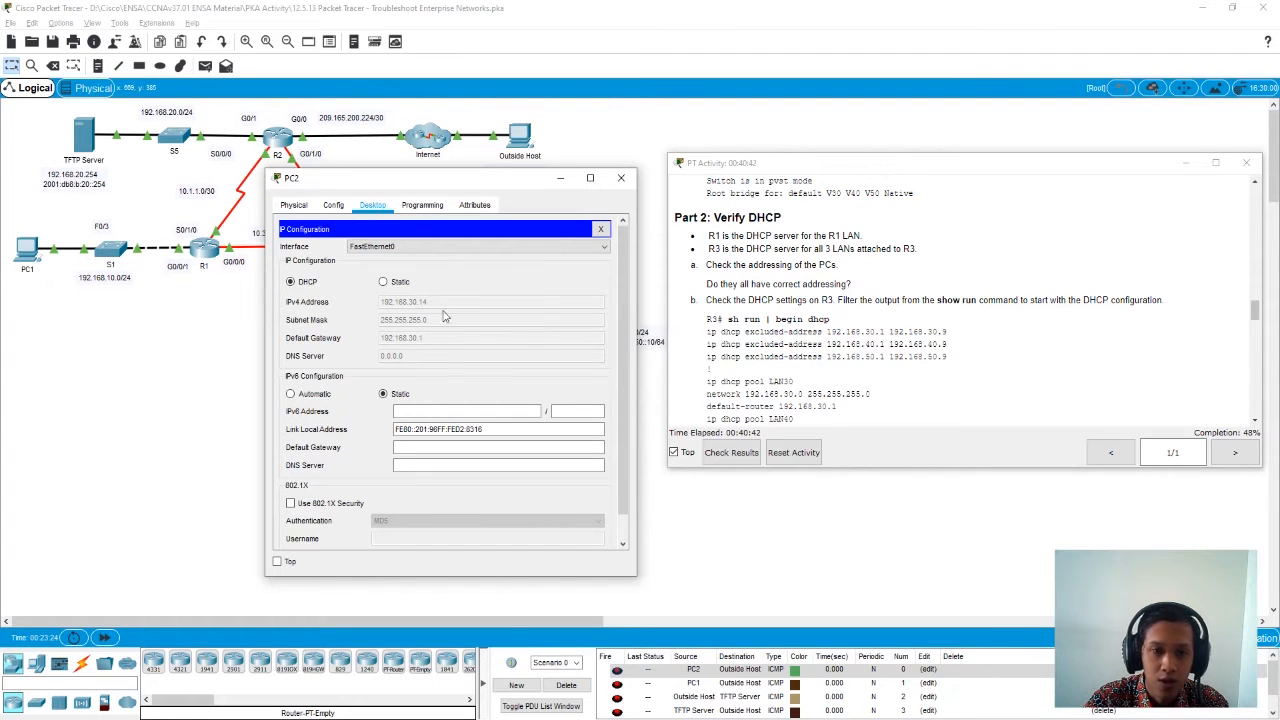
{"action": "left_click", "coordinate": [620, 180]}
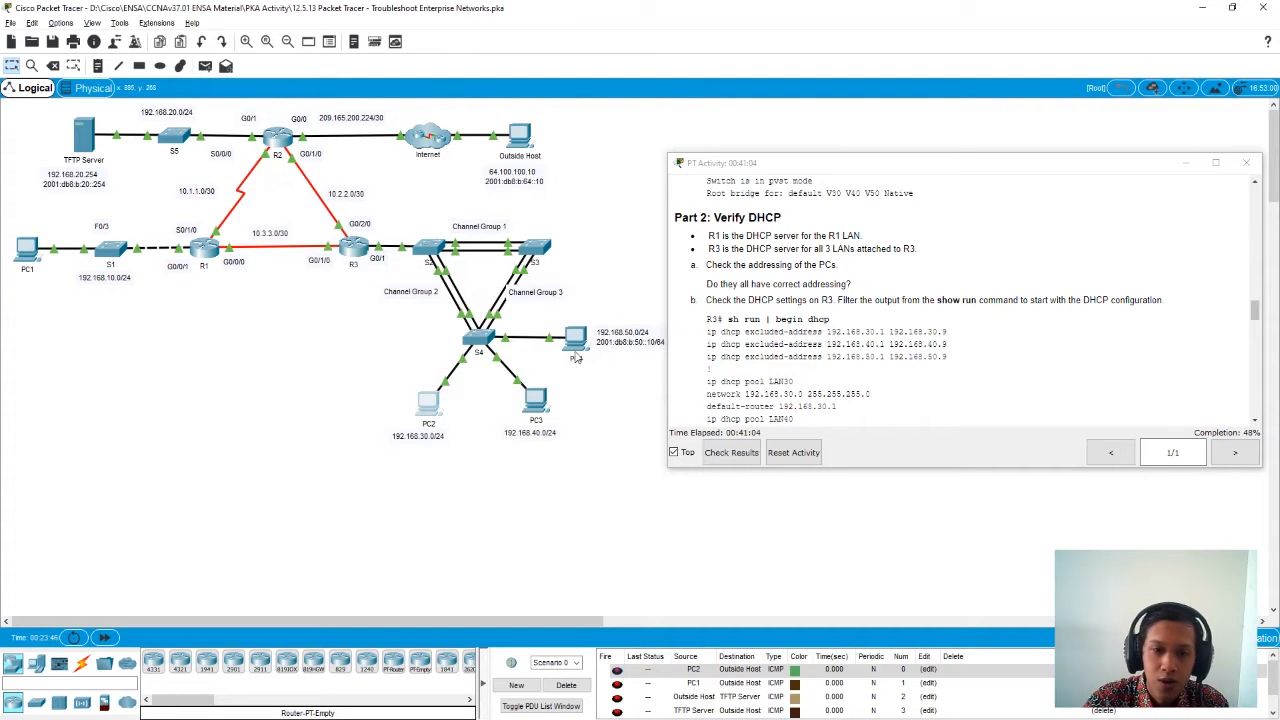
- Open PC3's IP configuration, compare its default gateway with its assigned address, and close PC3
{"action": "left_click", "coordinate": [543, 405]}
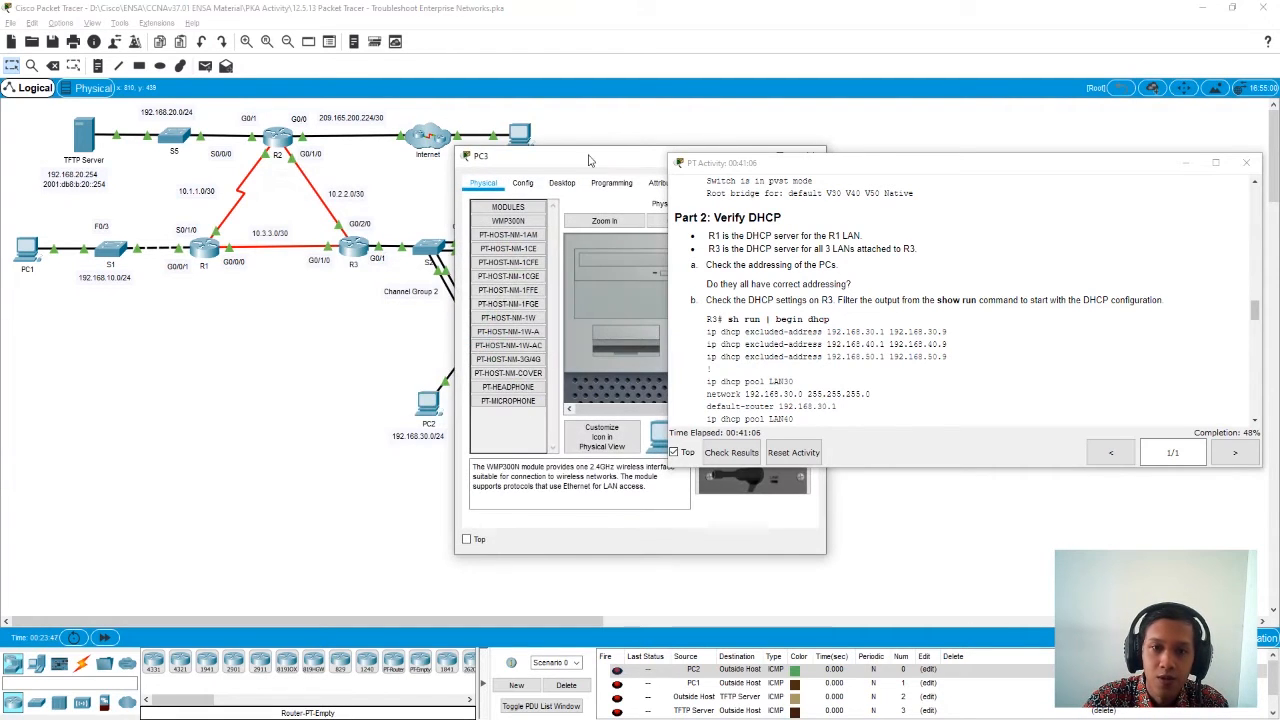
{"action": "left_click_drag", "start_coordinate": [590, 160], "coordinate": [318, 165]}
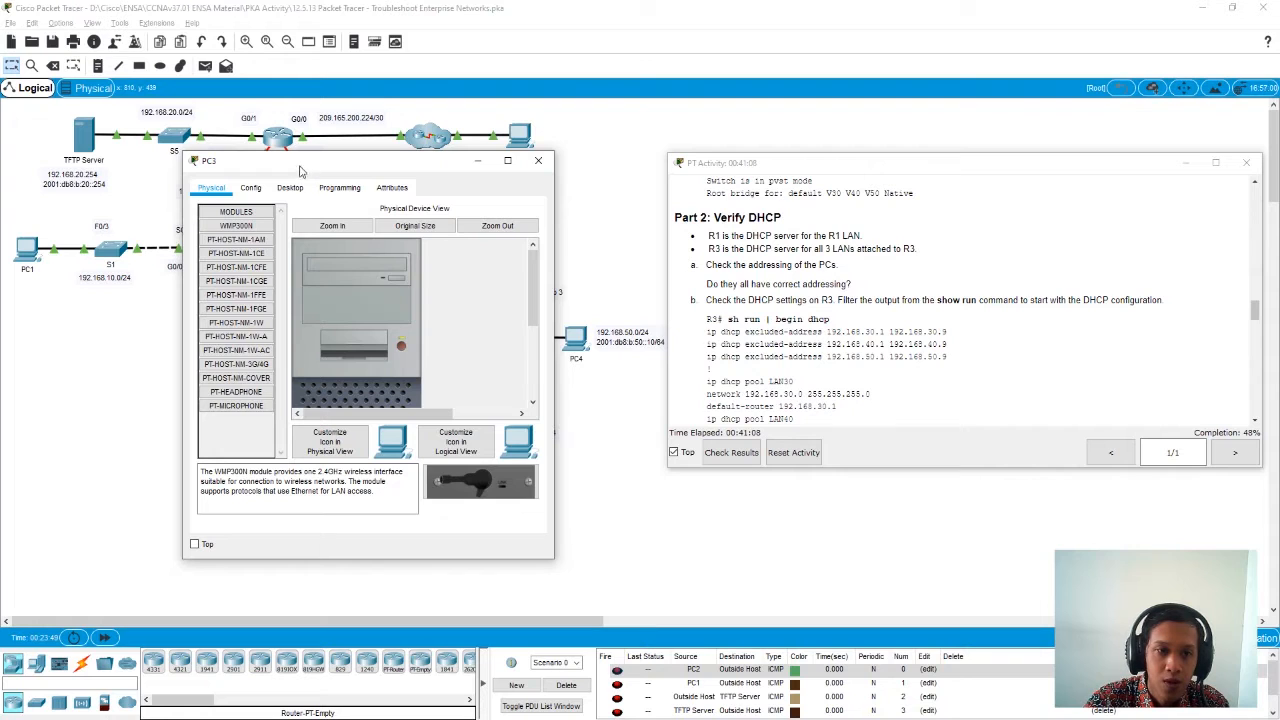
{"action": "left_click", "coordinate": [288, 187]}
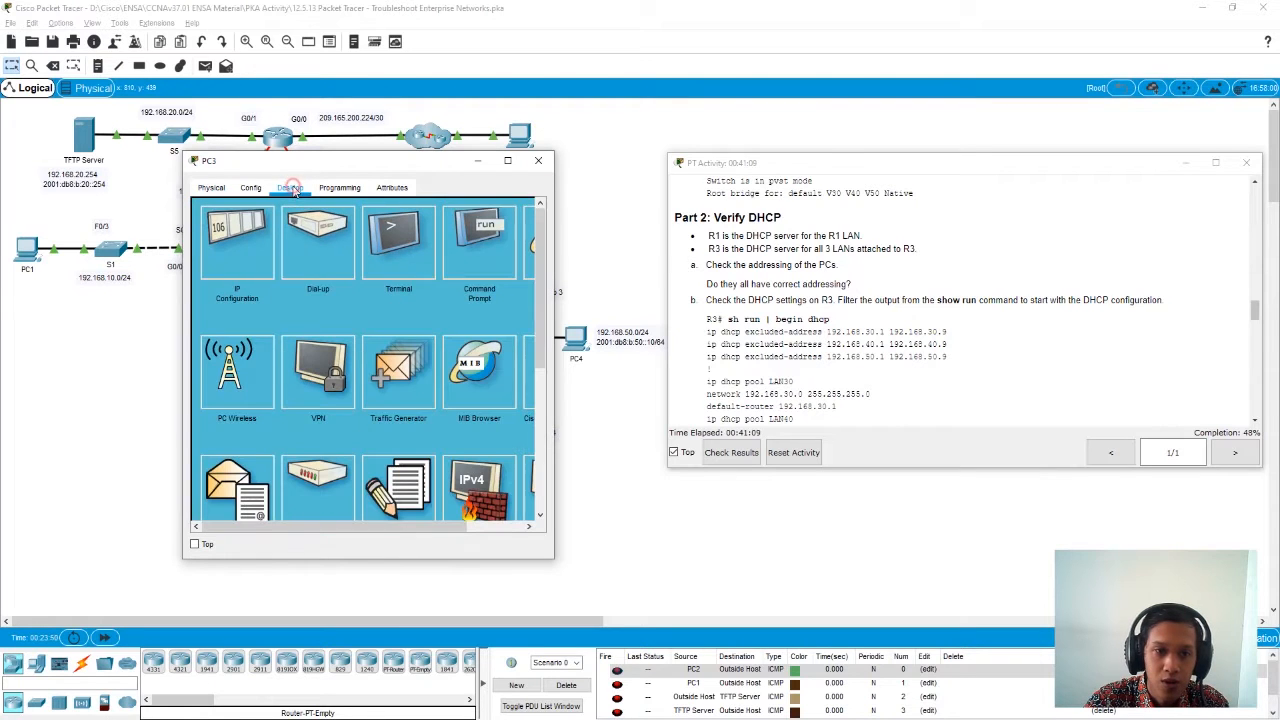
{"action": "left_click", "coordinate": [255, 241]}
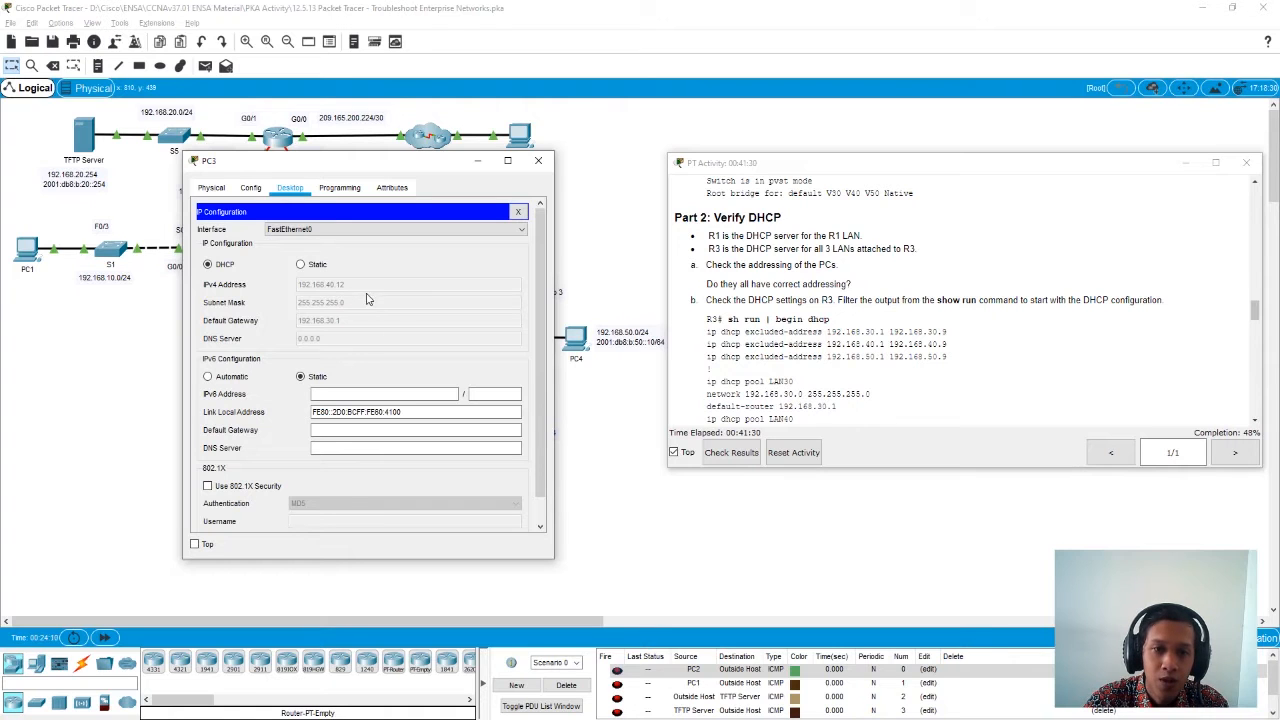
{"action": "left_click", "coordinate": [538, 160]}
- Open PC4's IP configuration to check its DHCP-assigned address and default gateway
{"action": "left_click", "coordinate": [577, 342]}
{"action": "left_click_drag", "start_coordinate": [568, 166], "coordinate": [286, 179]}
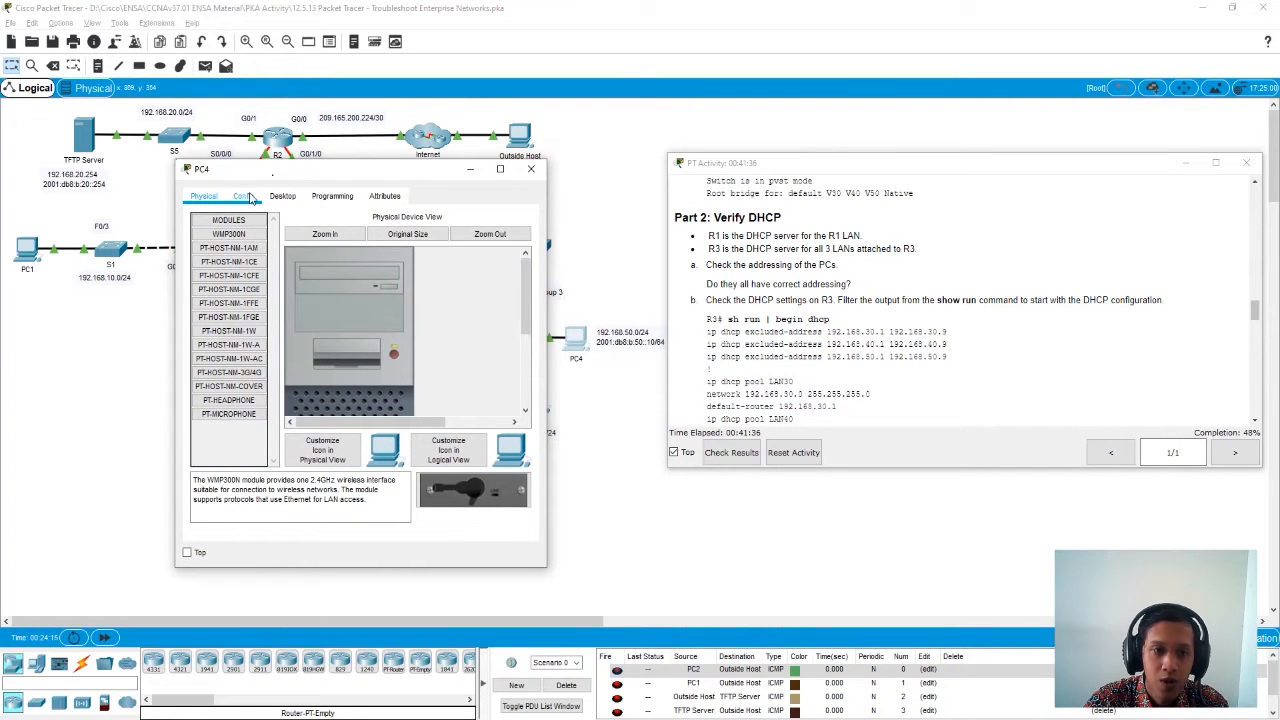
{"action": "left_click", "coordinate": [282, 196]}
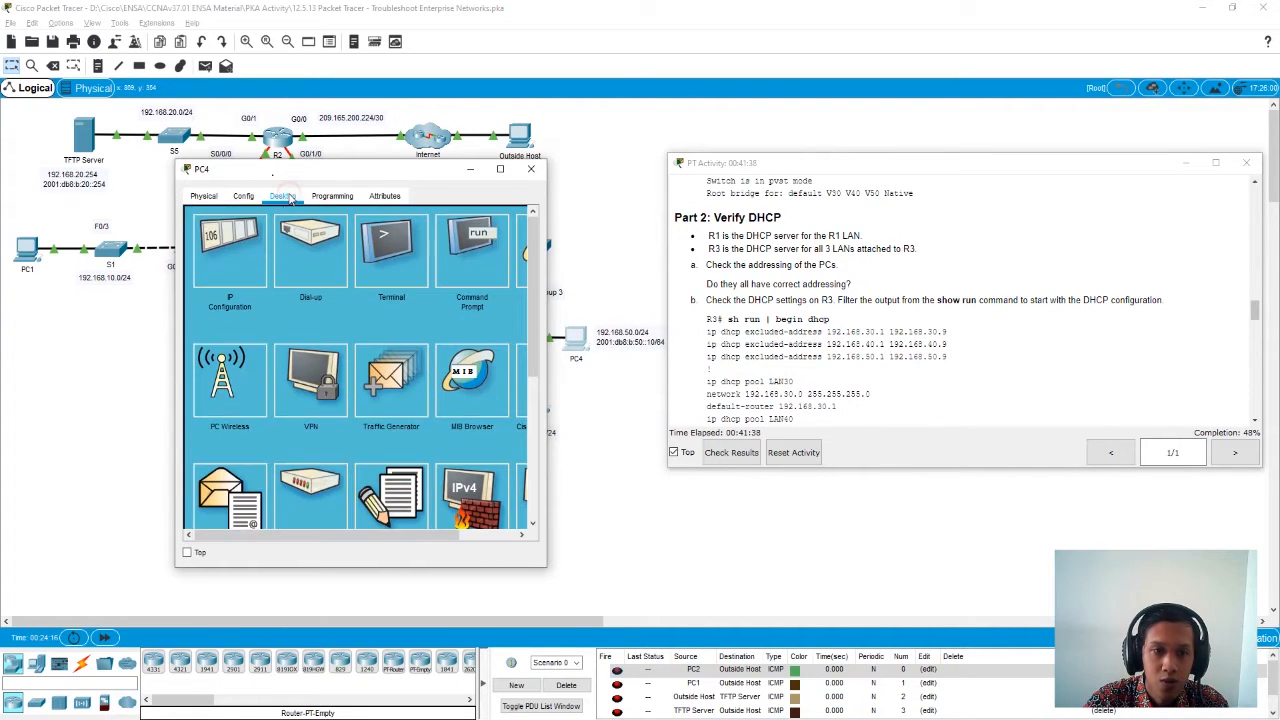
{"action": "left_click", "coordinate": [247, 249]}
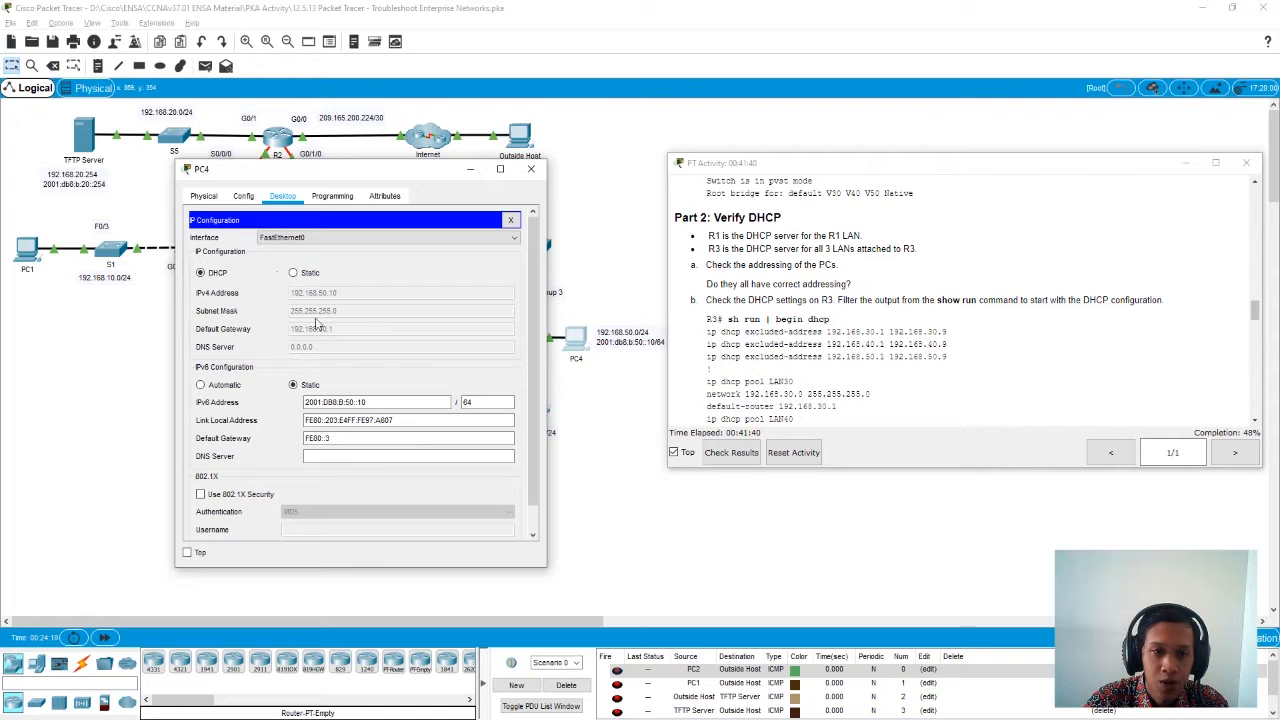
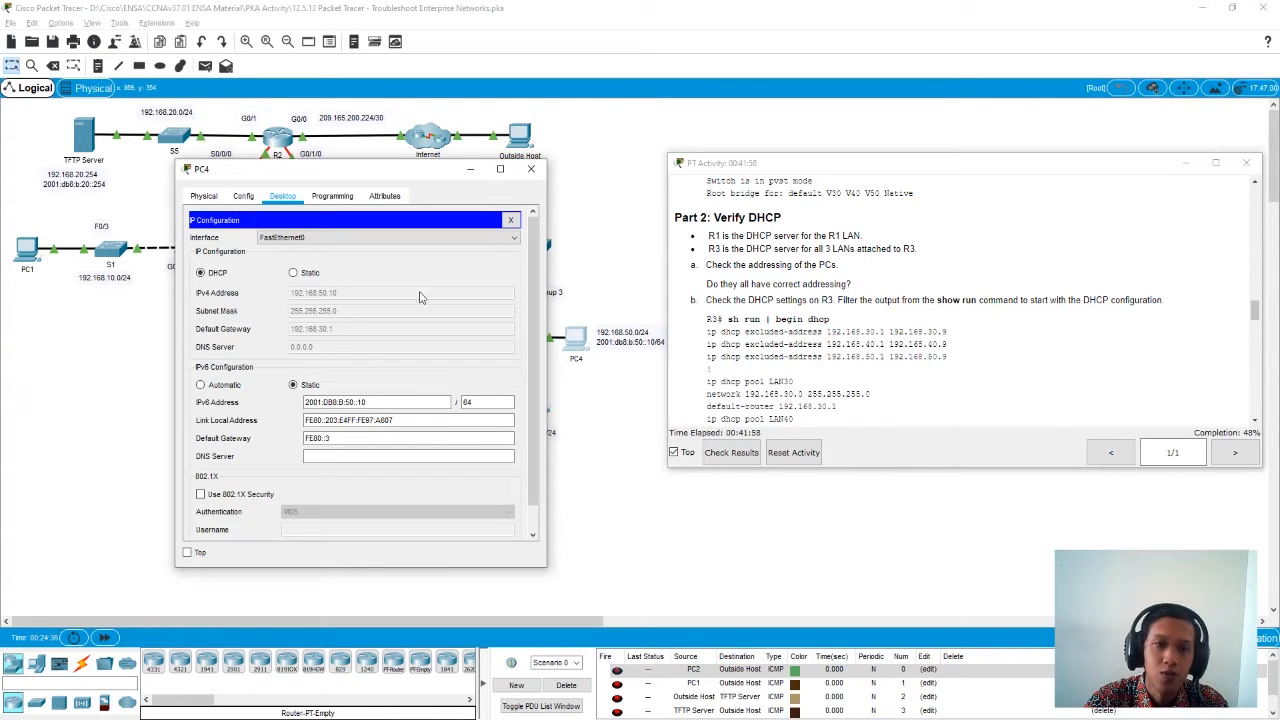
- Close PC4 and open R3's command line in privileged EXEC mode, keeping the activity instructions in view
{"action": "left_click", "coordinate": [531, 168]}
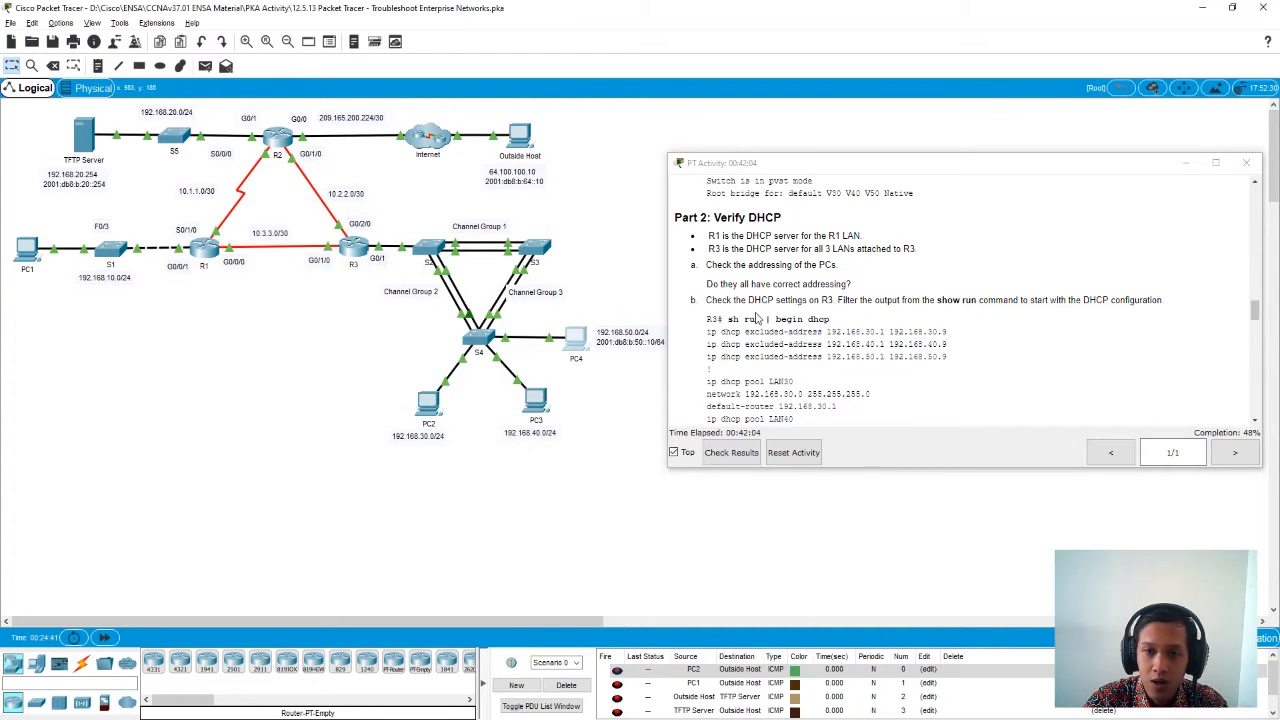
{"action": "scroll", "coordinate": [760, 318], "scroll_direction": "down", "scroll_amount": 1}
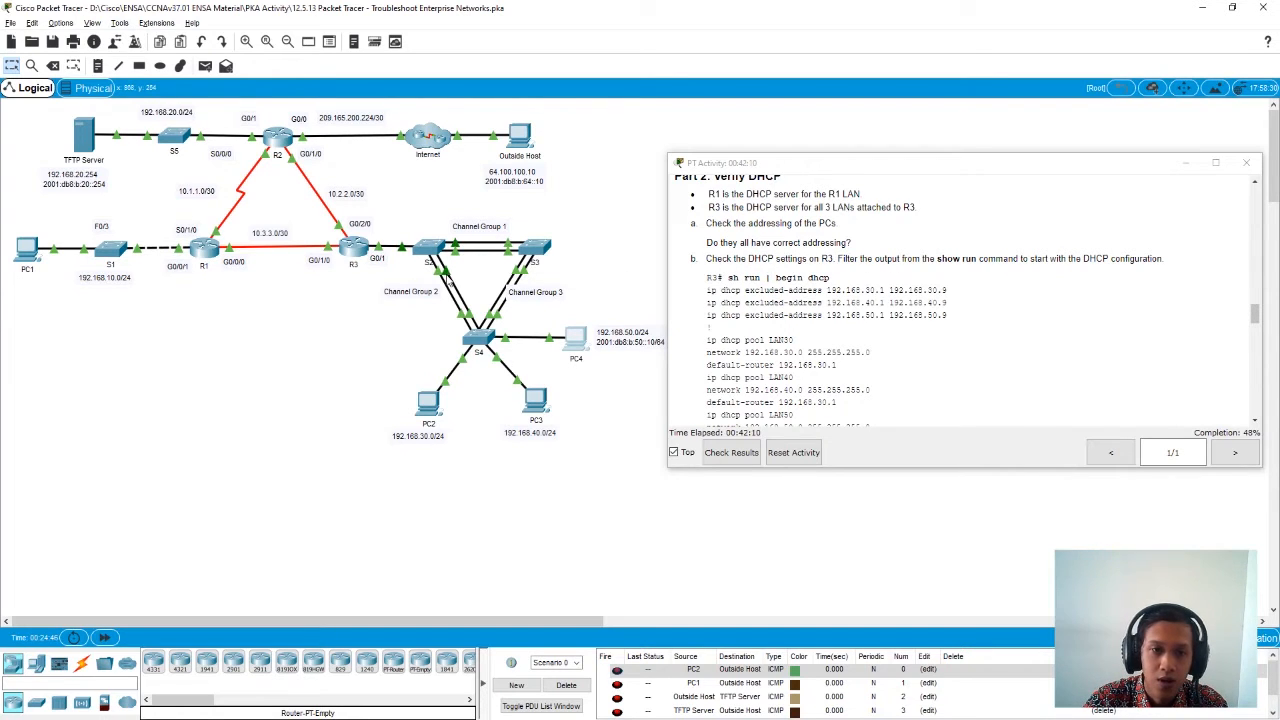
{"action": "left_click", "coordinate": [352, 257]}
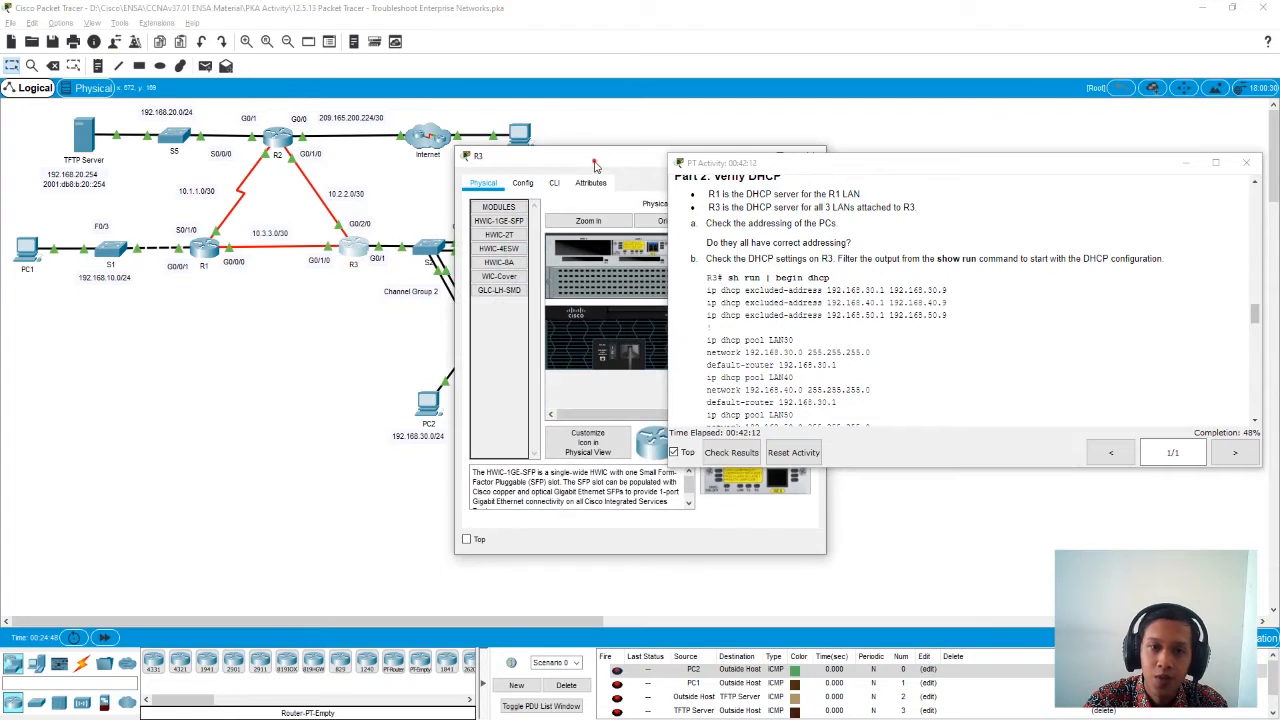
{"action": "left_click_drag", "start_coordinate": [595, 167], "coordinate": [306, 155]}
{"action": "left_click", "coordinate": [268, 178]}
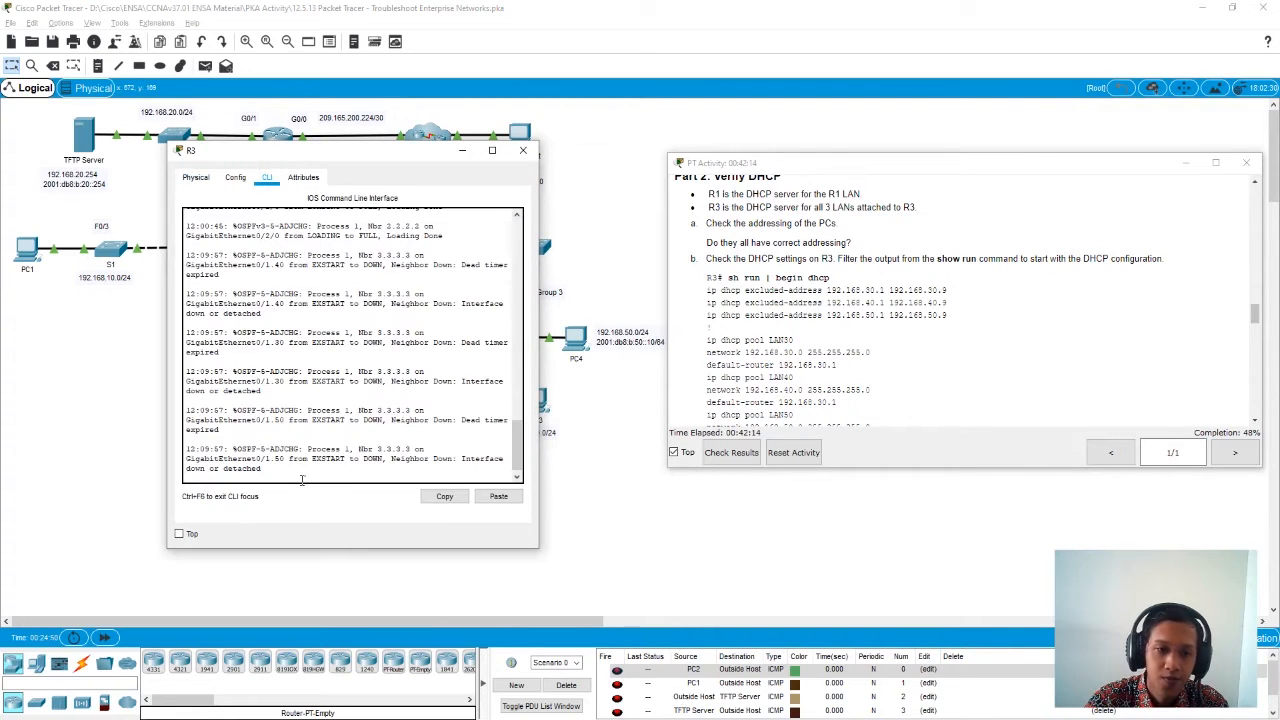
{"action": "key", "text": "Return"}
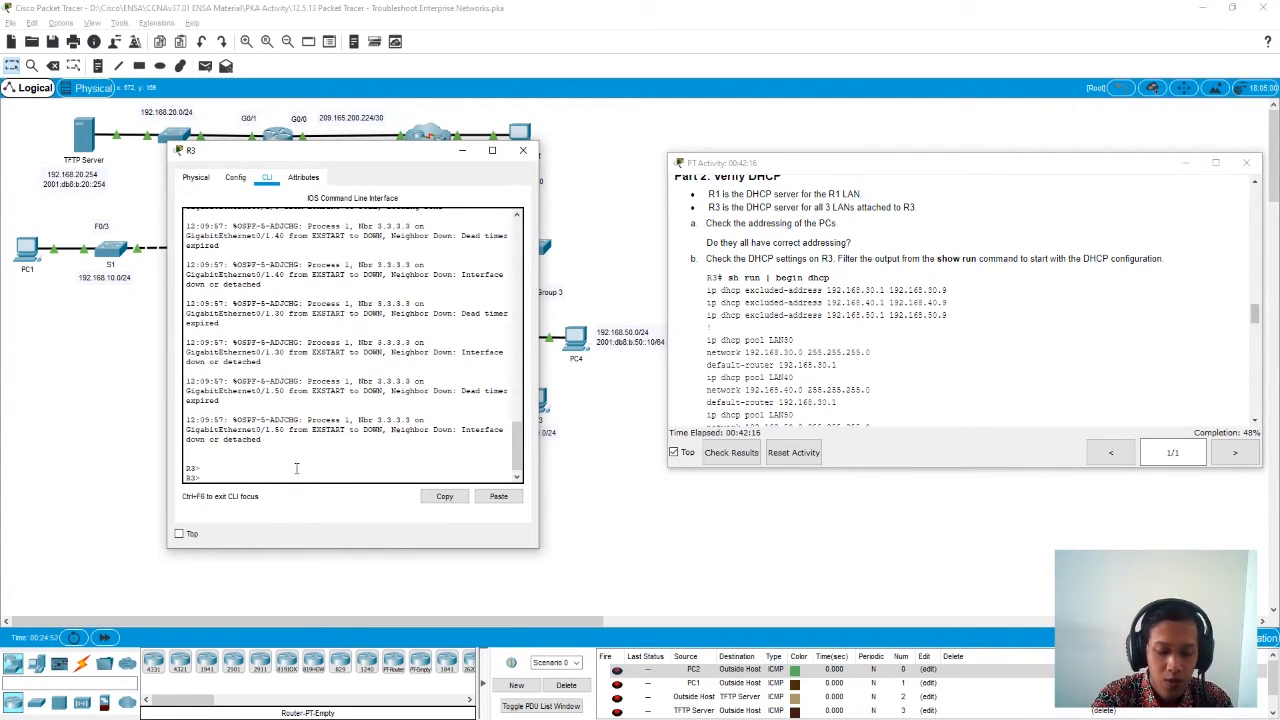
{"action": "type", "text": "en"}
{"action": "key", "text": "Return"}
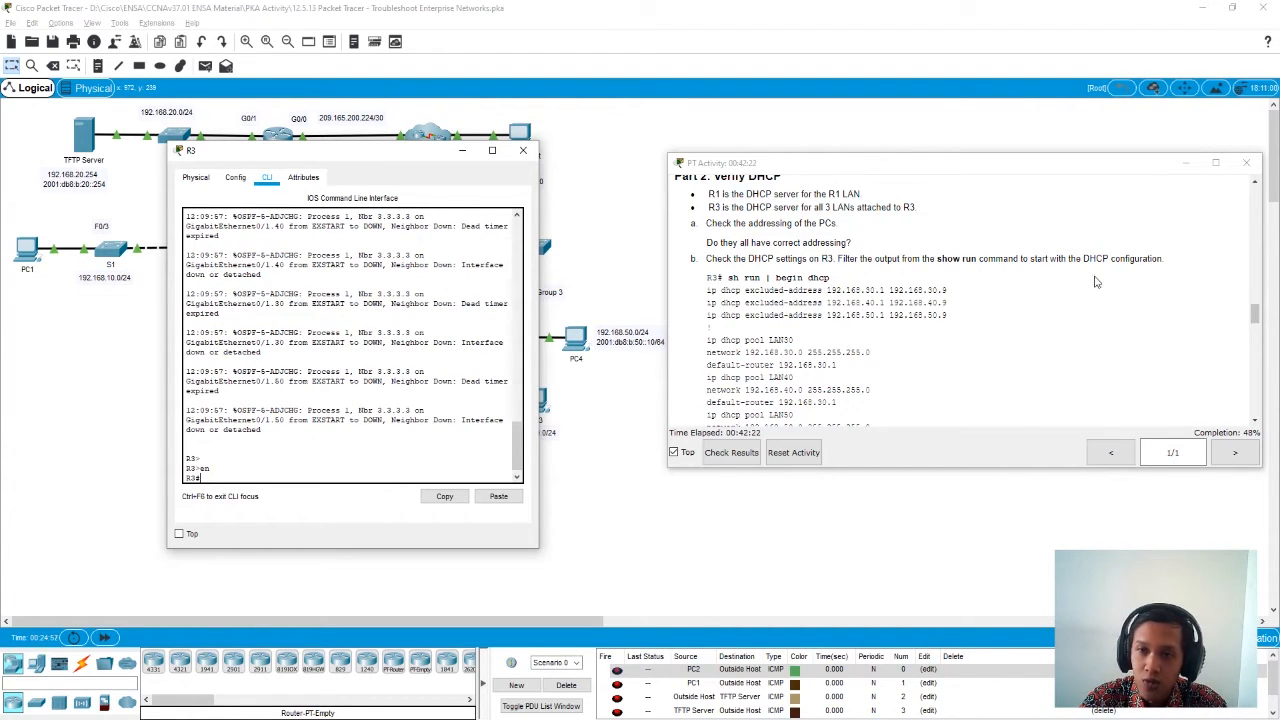
- Display R3's running configuration from the DHCP section onward with sh run | begin dhcp
{"action": "scroll", "coordinate": [1090, 282], "scroll_direction": "down", "scroll_amount": 2}
{"action": "scroll", "coordinate": [1098, 282], "scroll_direction": "up", "scroll_amount": 1}
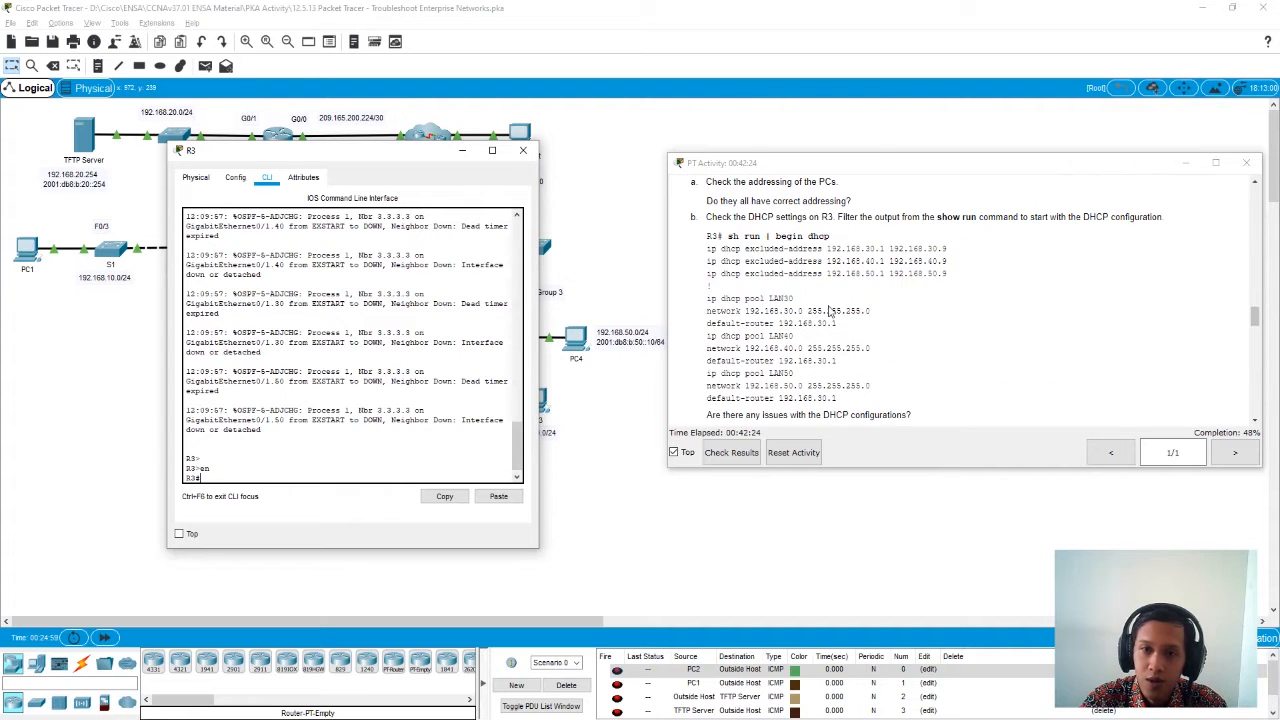
{"action": "type", "text": "sh run"}
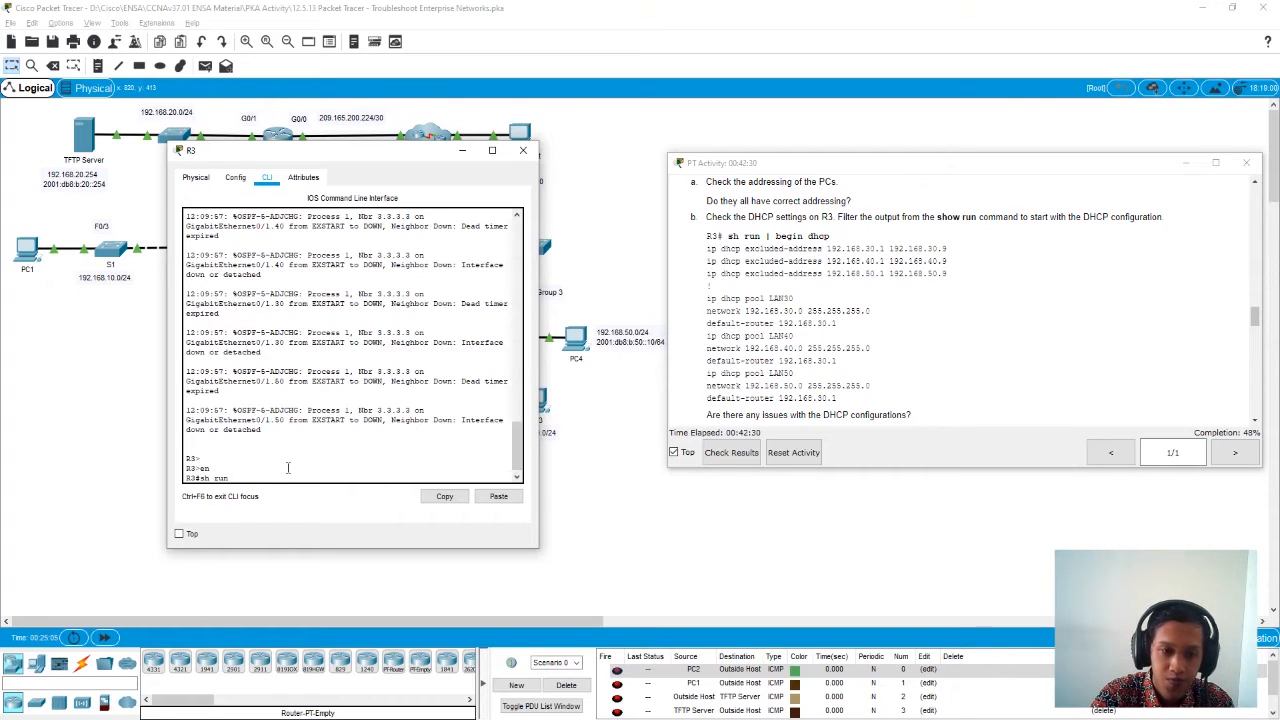
{"action": "type", "text": "| begin dh"}
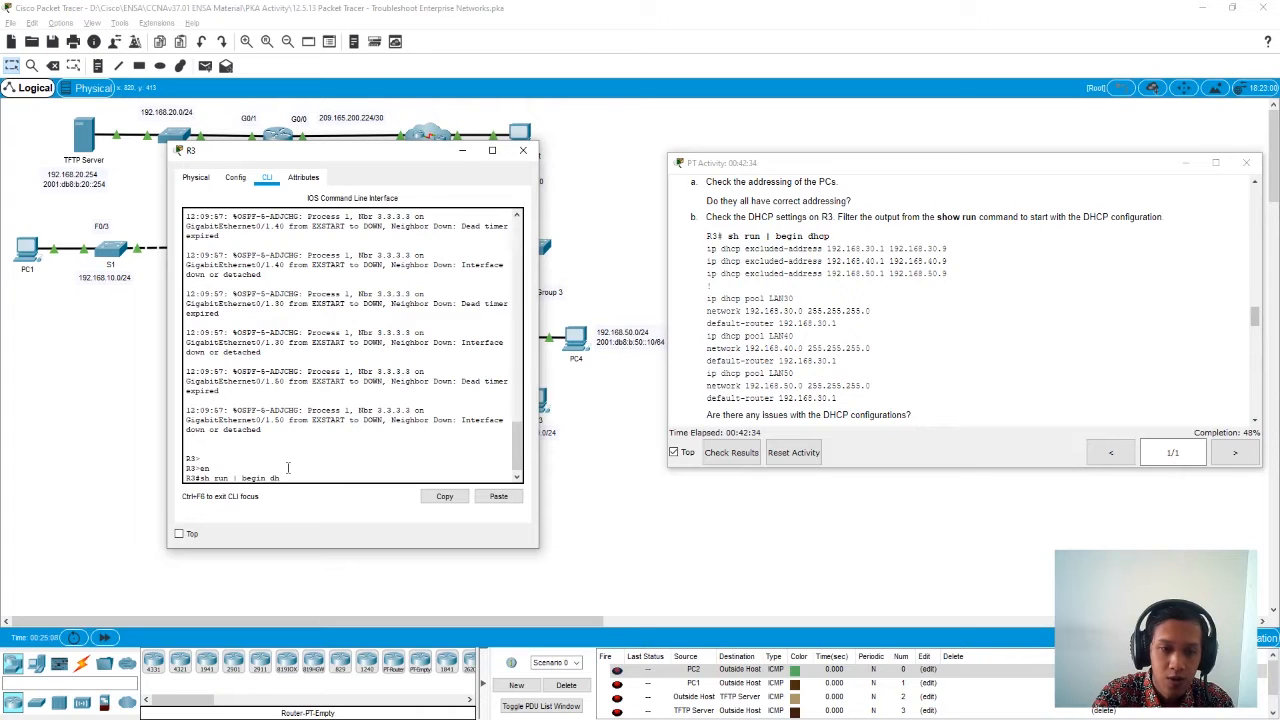
{"action": "key", "text": "Tab"}
{"action": "type", "text": "cp"}
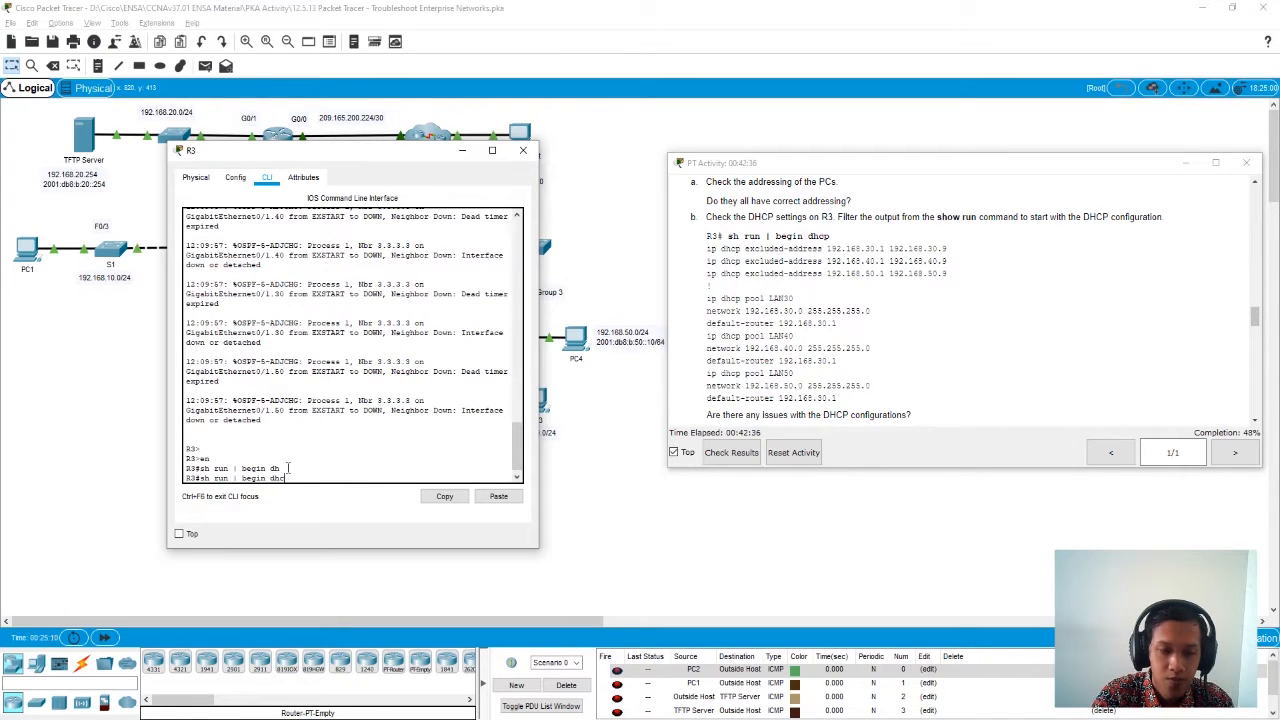
{"action": "key", "text": "Return"}
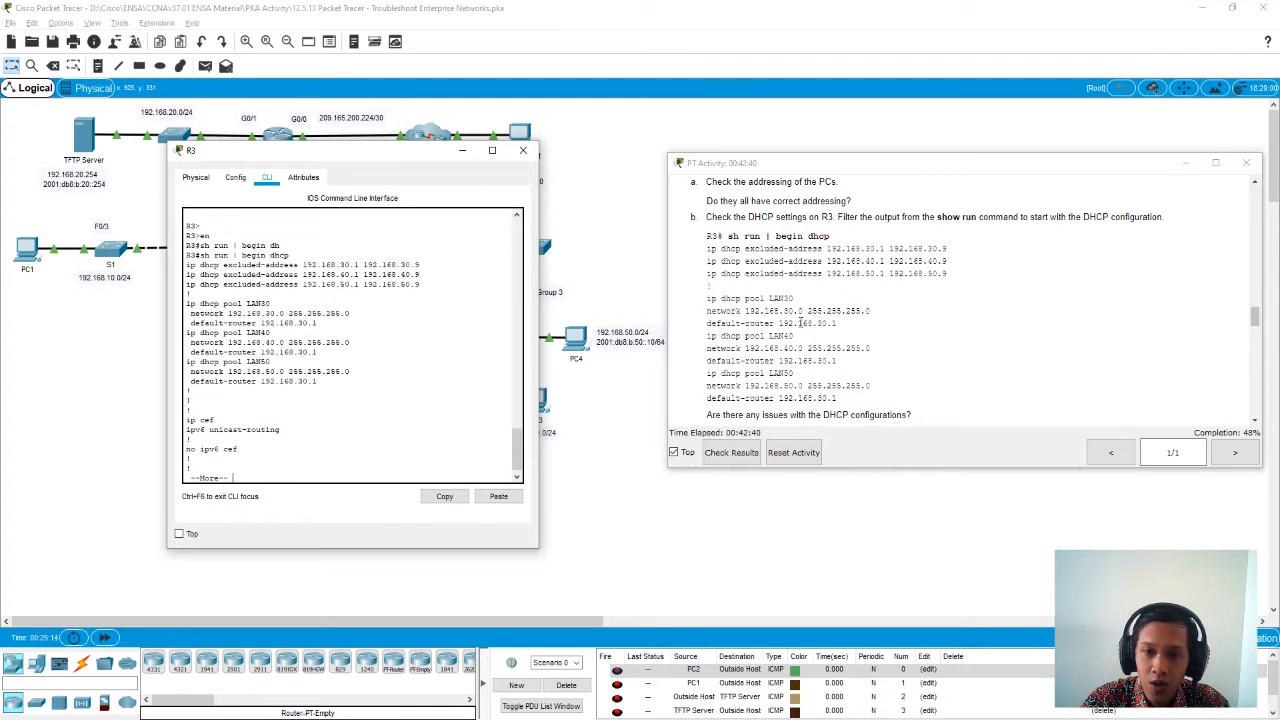
- Check R3's DHCP excluded address ranges and the LAN30 pool's network, subnet mask and default router
{"action": "scroll", "coordinate": [799, 320], "scroll_direction": "down", "scroll_amount": 1}
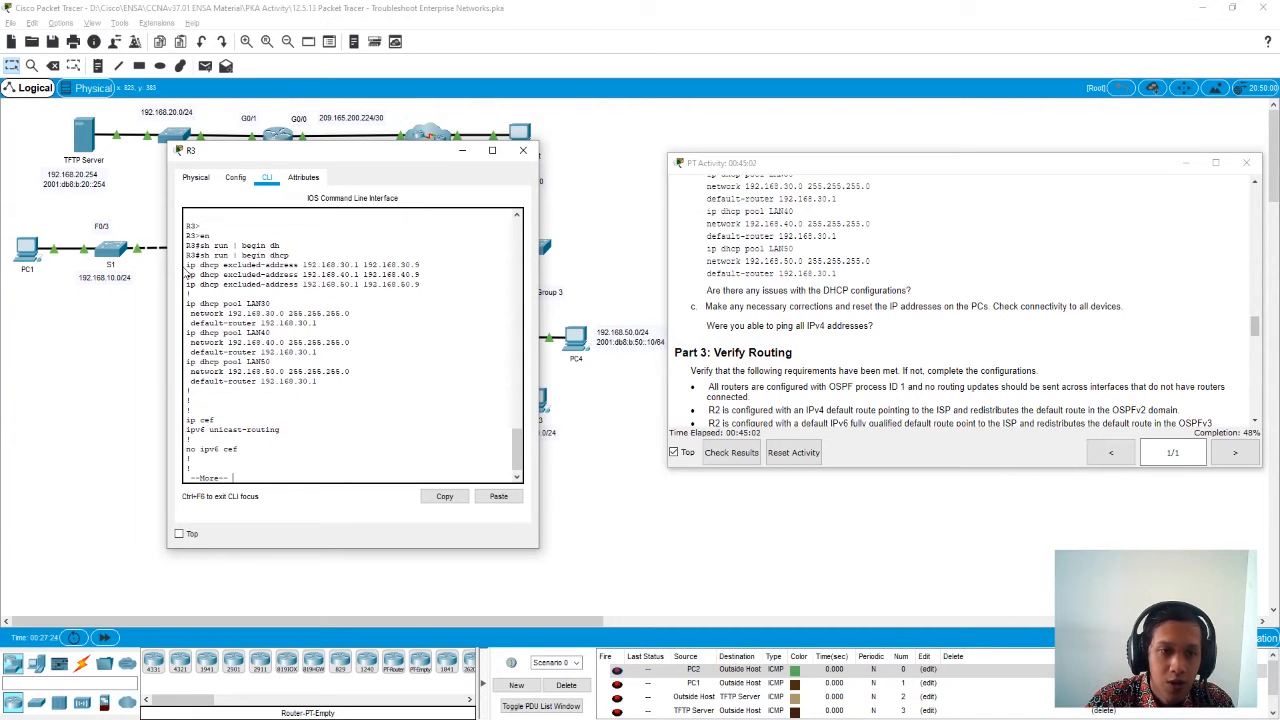
{"action": "left_click_drag", "start_coordinate": [302, 264], "coordinate": [430, 262]}
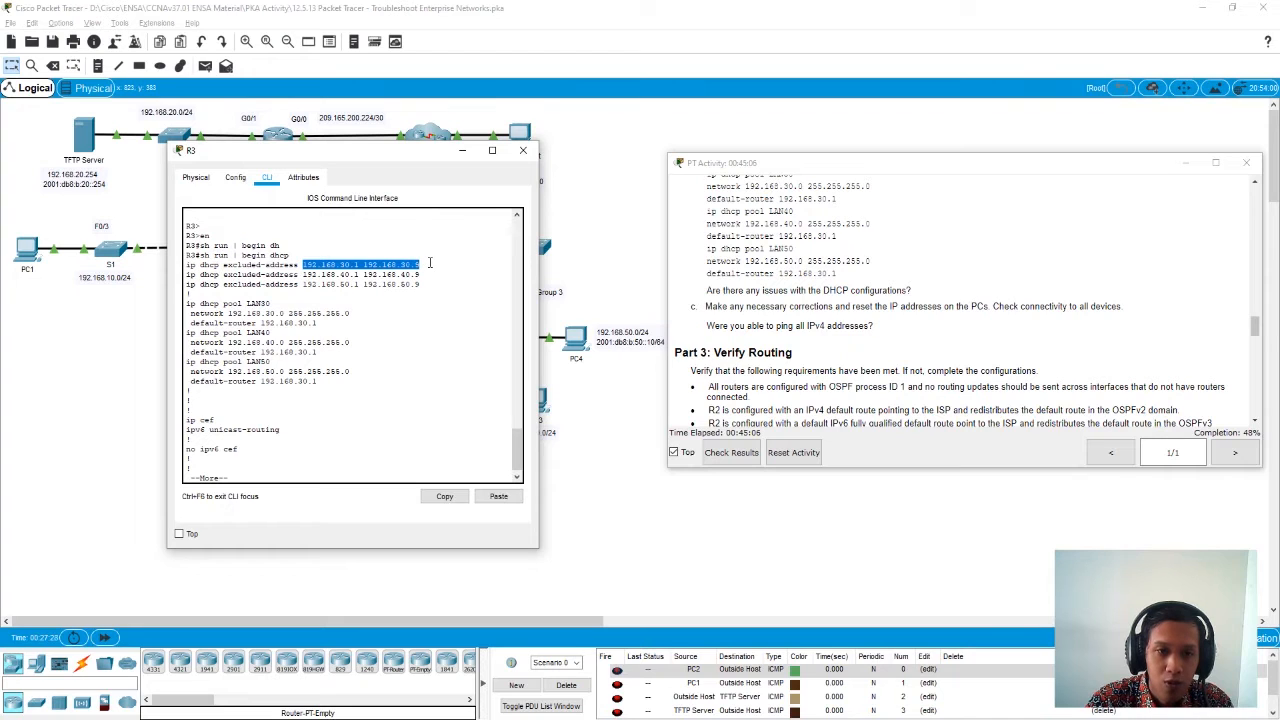
{"action": "mouse_move", "coordinate": [301, 274]}
{"action": "left_mouse_down"}
{"action": "mouse_move", "coordinate": [424, 273]}
{"action": "mouse_move", "coordinate": [300, 288]}
{"action": "mouse_move", "coordinate": [402, 286]}
{"action": "mouse_move", "coordinate": [316, 287]}
{"action": "left_mouse_up"}
{"action": "left_click", "coordinate": [286, 290]}
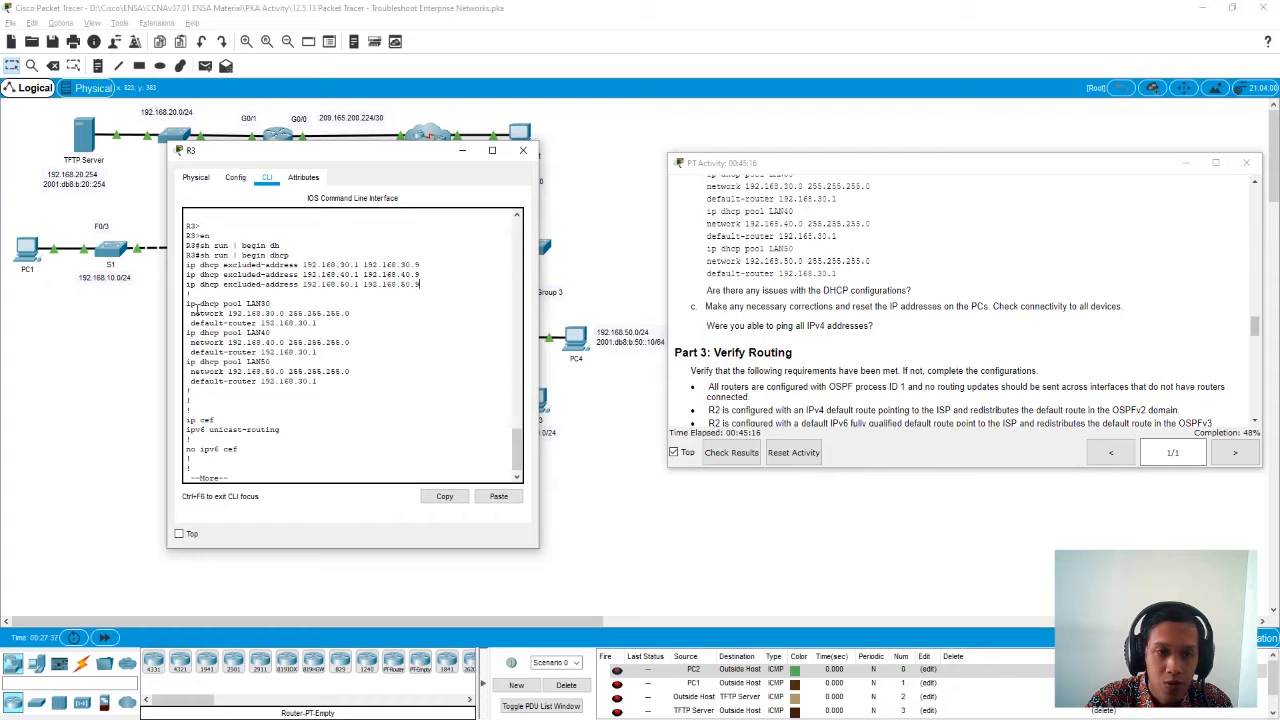
{"action": "double_click", "coordinate": [248, 304]}
{"action": "left_click", "coordinate": [285, 316]}
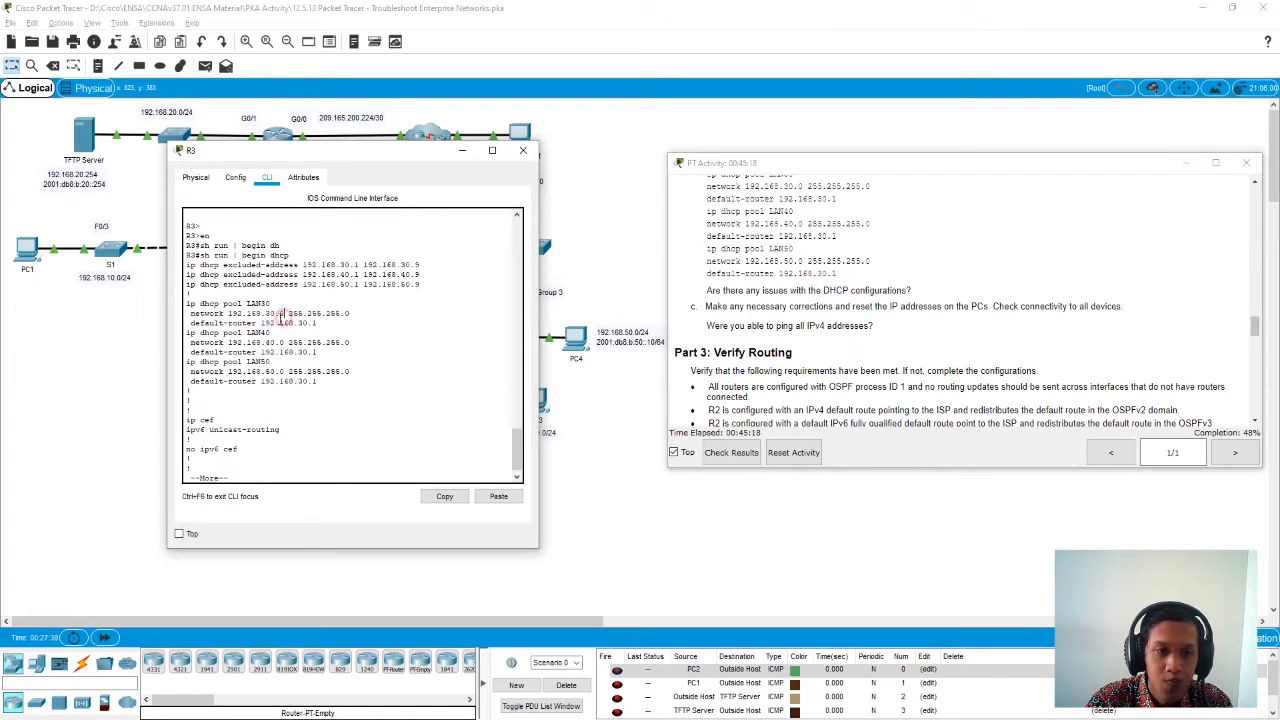
{"action": "left_click_drag", "start_coordinate": [229, 313], "coordinate": [346, 313]}
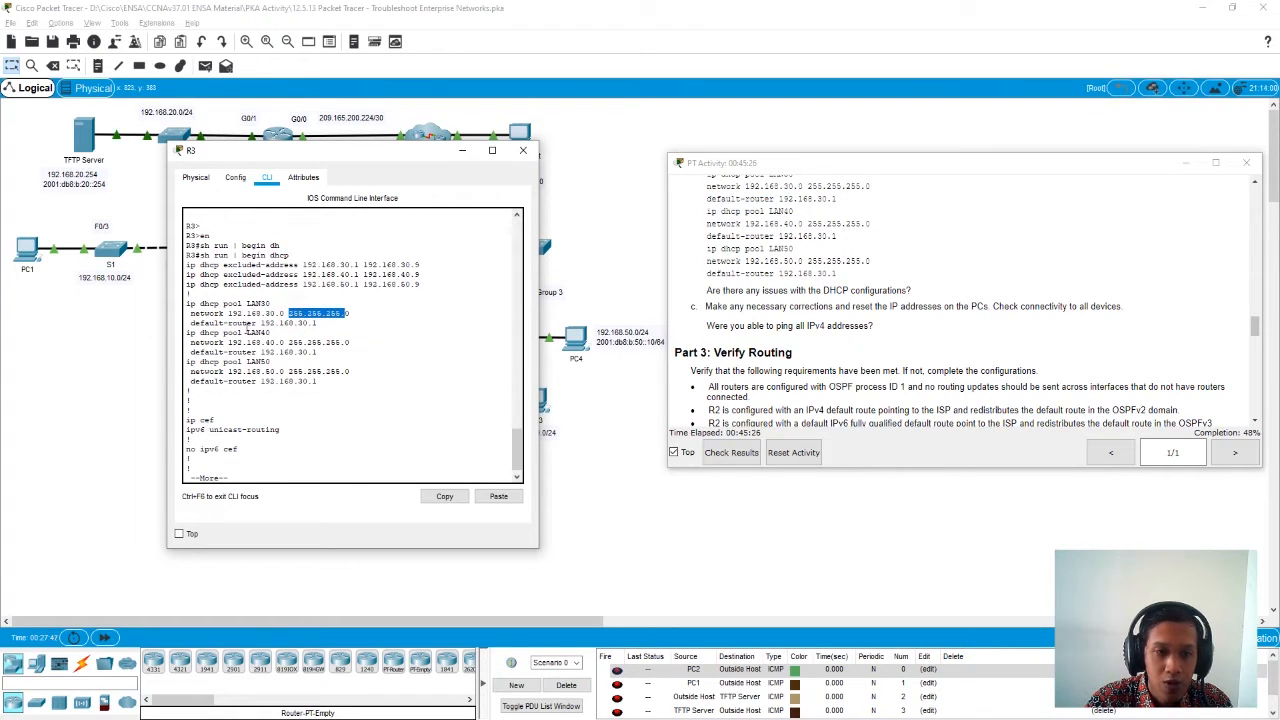
{"action": "left_click_drag", "start_coordinate": [260, 323], "coordinate": [313, 325]}
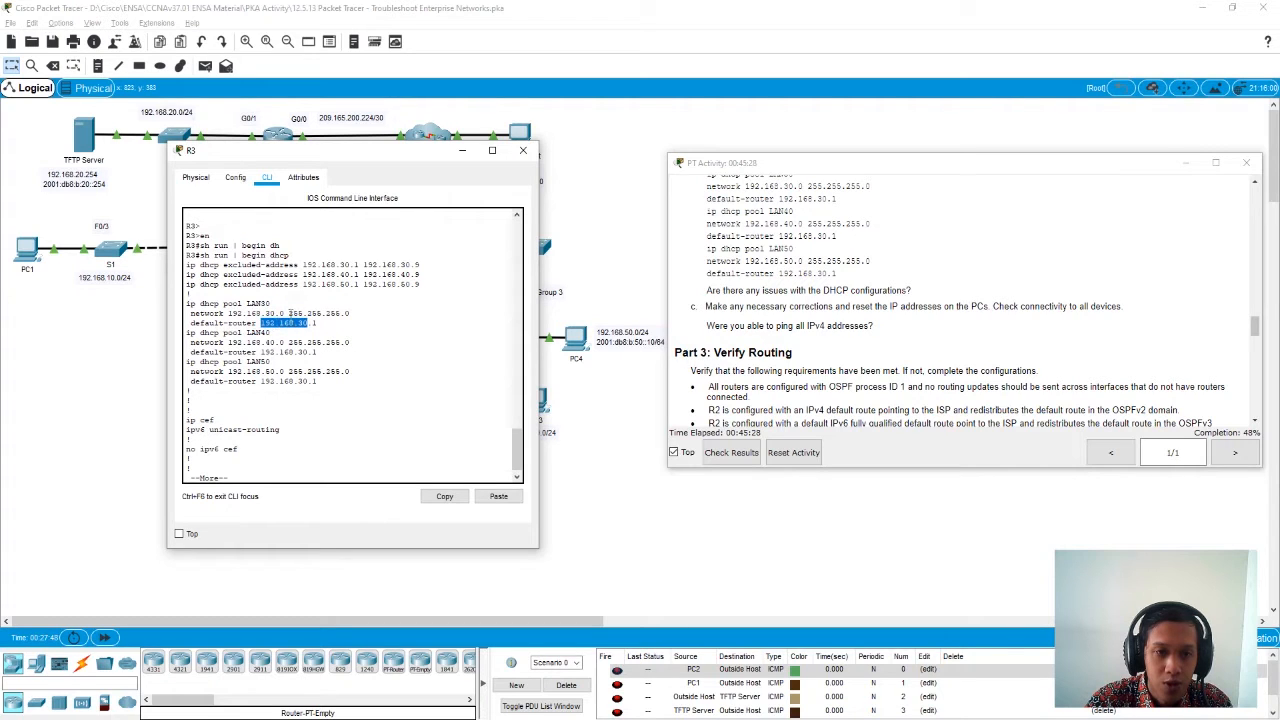
- Compare the default routers of R3's LAN40 and LAN50 DHCP pools with their network addresses
{"action": "left_click", "coordinate": [225, 343]}
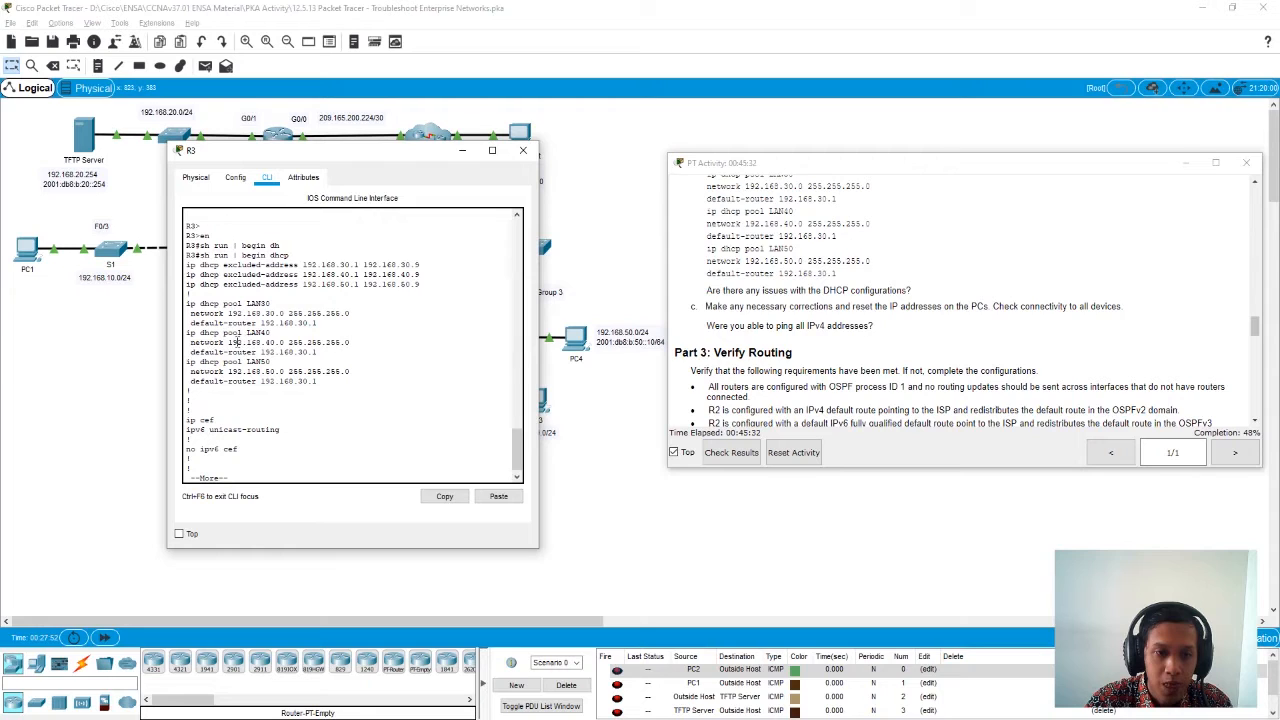
{"action": "left_click_drag", "start_coordinate": [228, 342], "coordinate": [283, 345]}
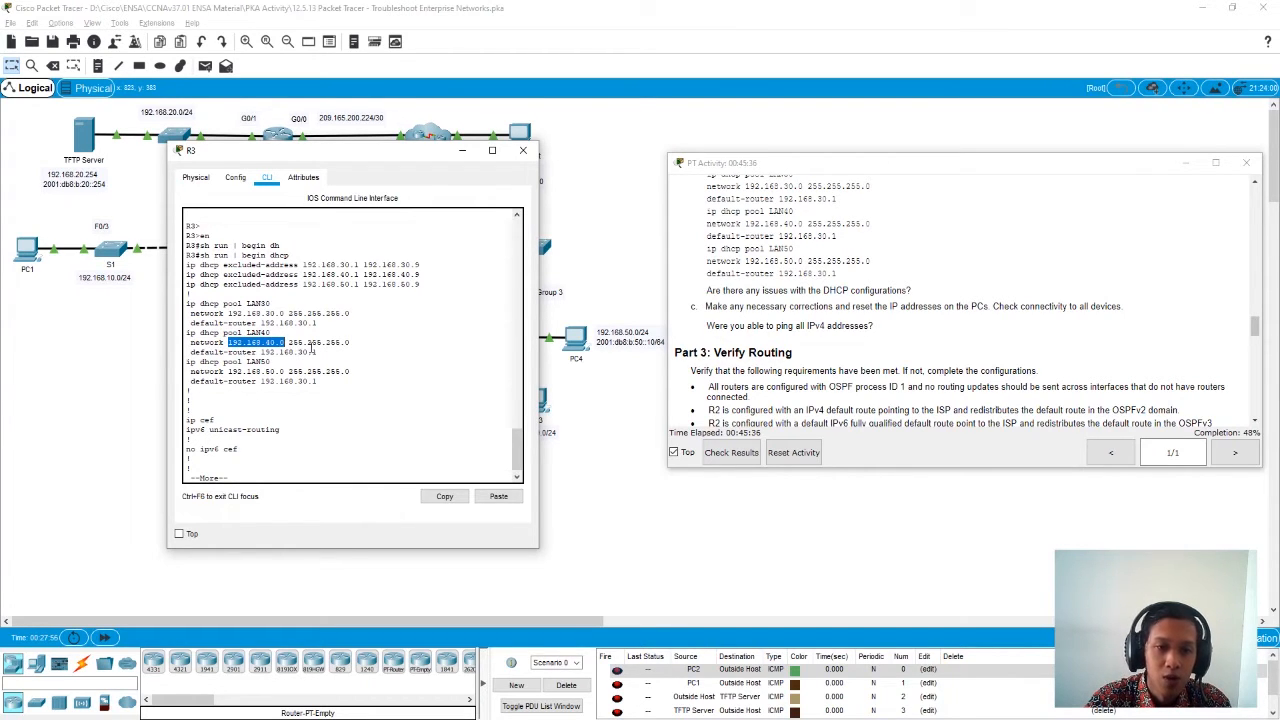
{"action": "left_click_drag", "start_coordinate": [346, 343], "coordinate": [307, 343]}
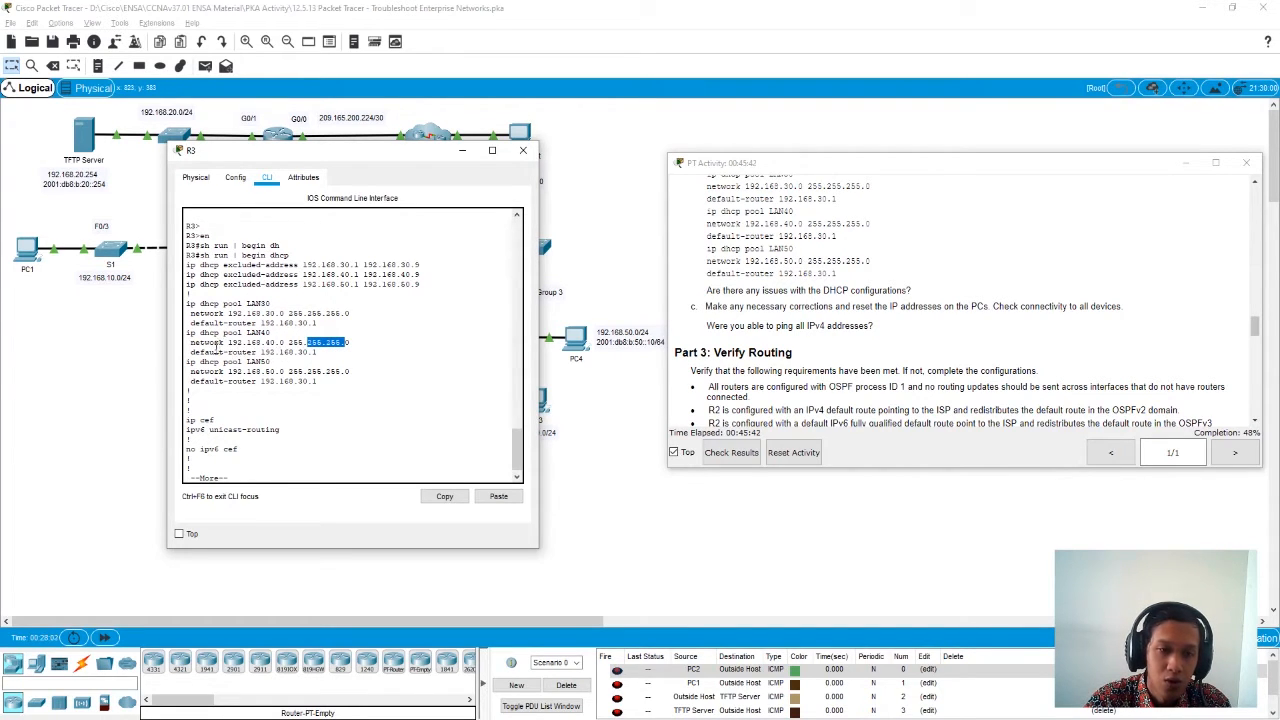
{"action": "left_click_drag", "start_coordinate": [213, 348], "coordinate": [320, 352]}
{"action": "left_click", "coordinate": [312, 352]}
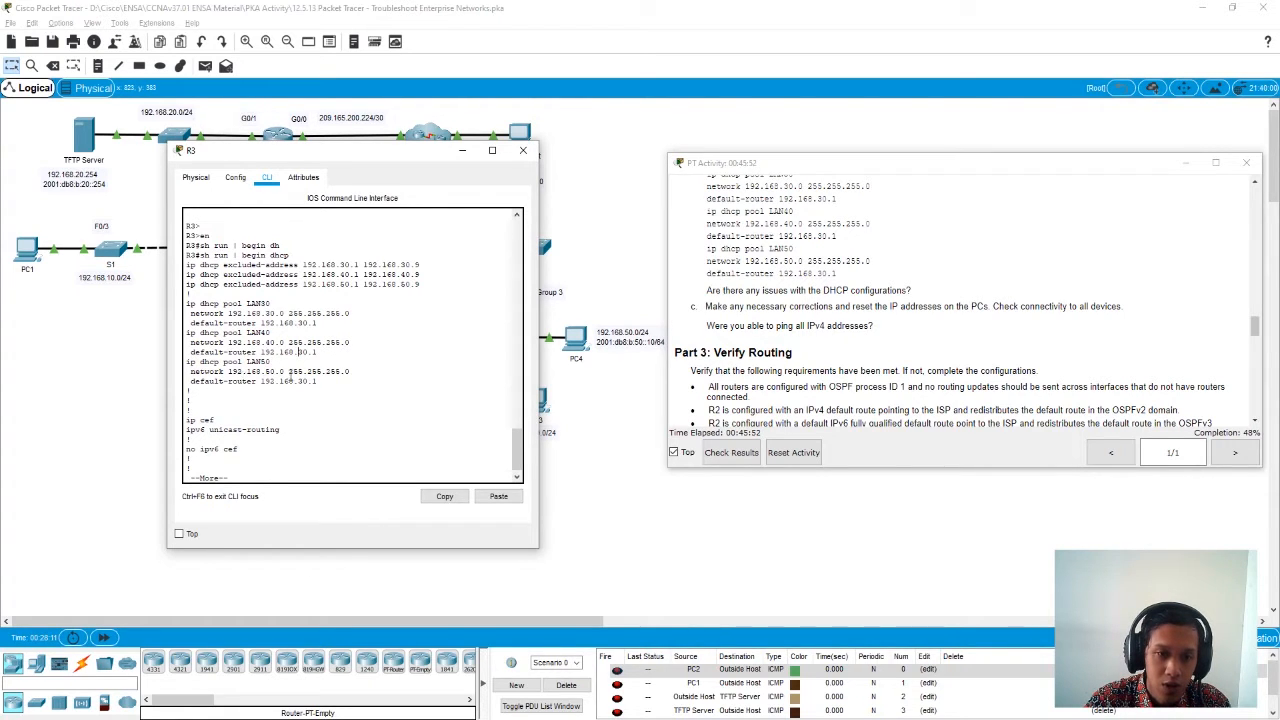
{"action": "left_click_drag", "start_coordinate": [324, 381], "coordinate": [252, 385]}
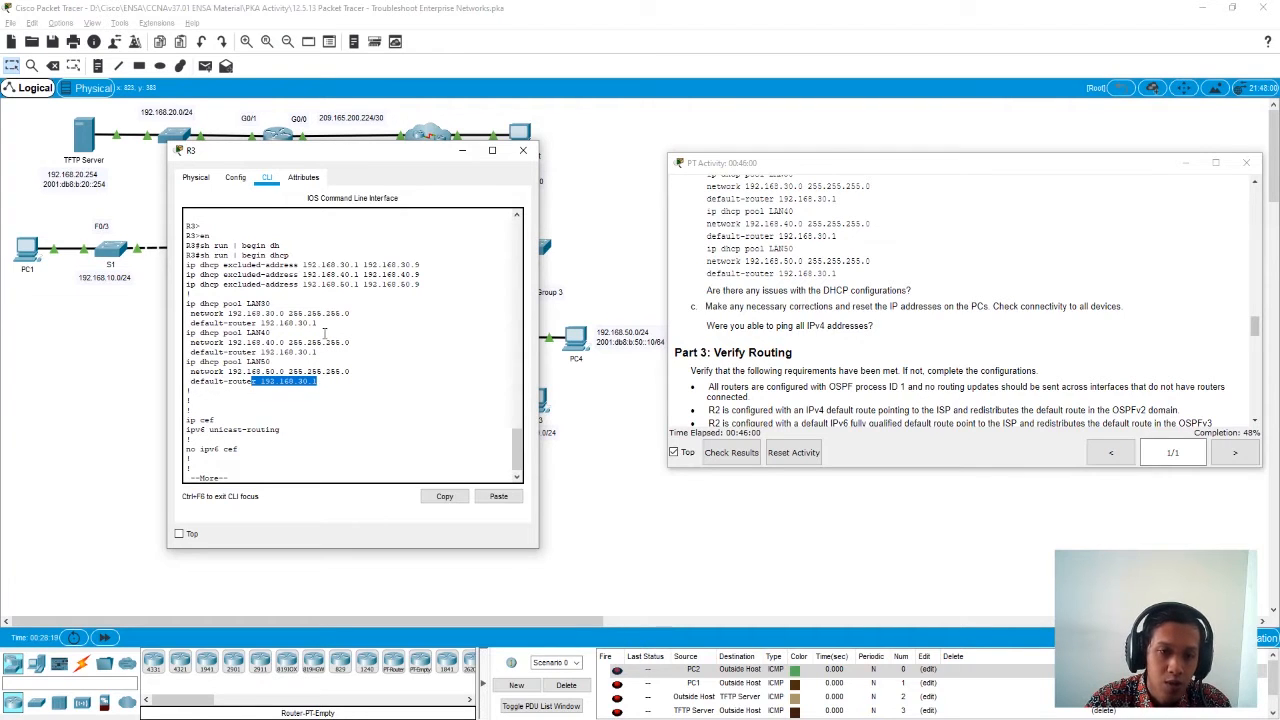
- Page through the rest of R3's running configuration and enter global configuration mode with conf t
{"action": "left_click", "coordinate": [303, 471]}
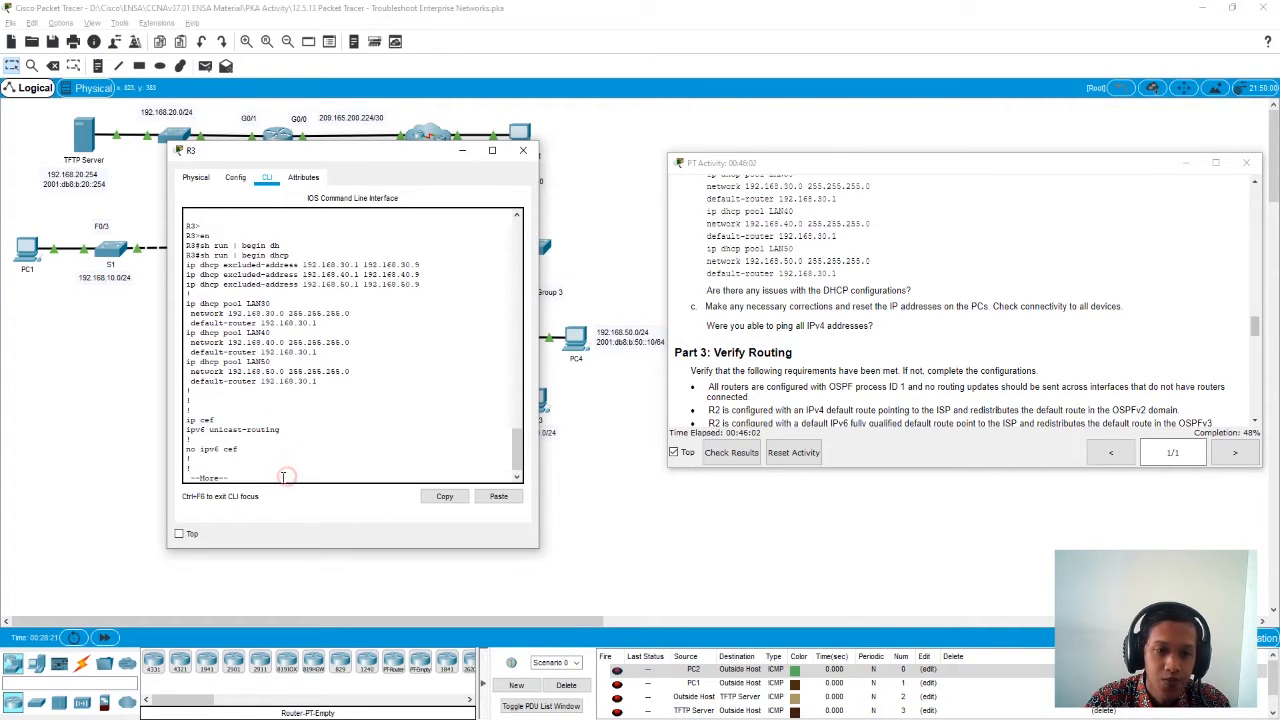
{"action": "key", "text": "space"}
{"action": "key", "text": "space"}
{"action": "key", "text": "space"}
{"action": "key", "text": "space"}
{"action": "key", "text": "space"}
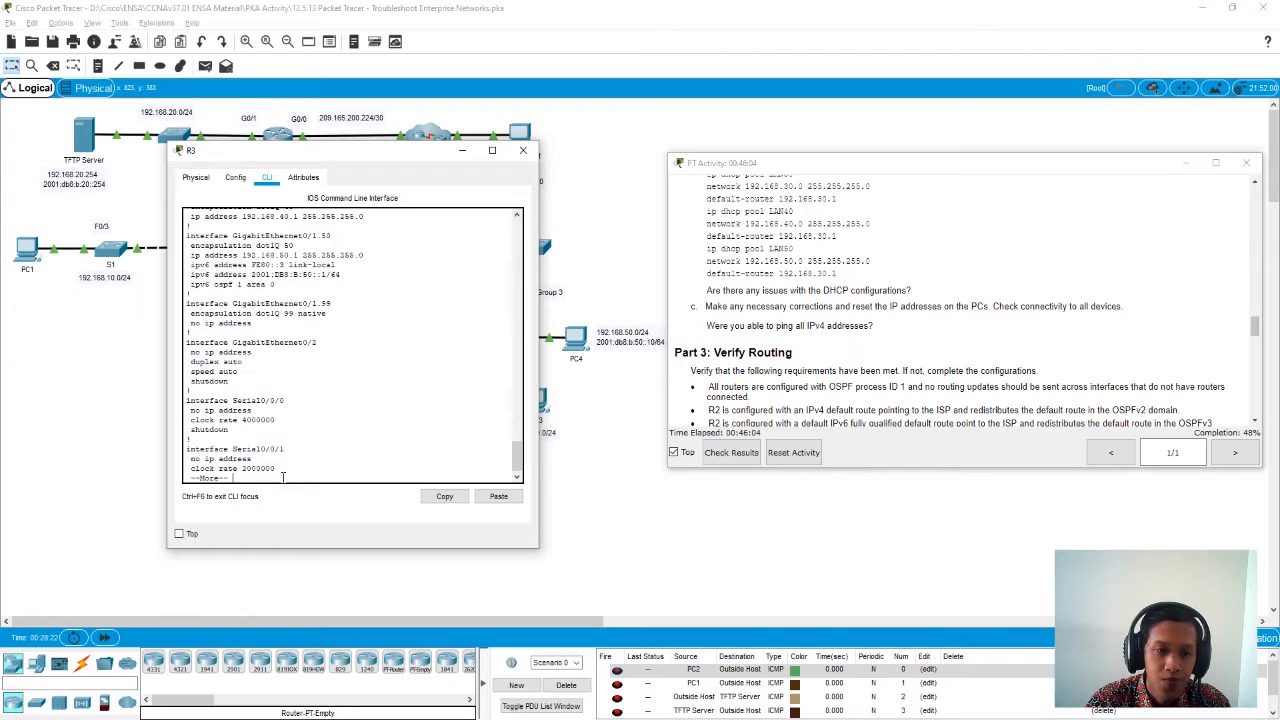
{"action": "key", "text": "space"}
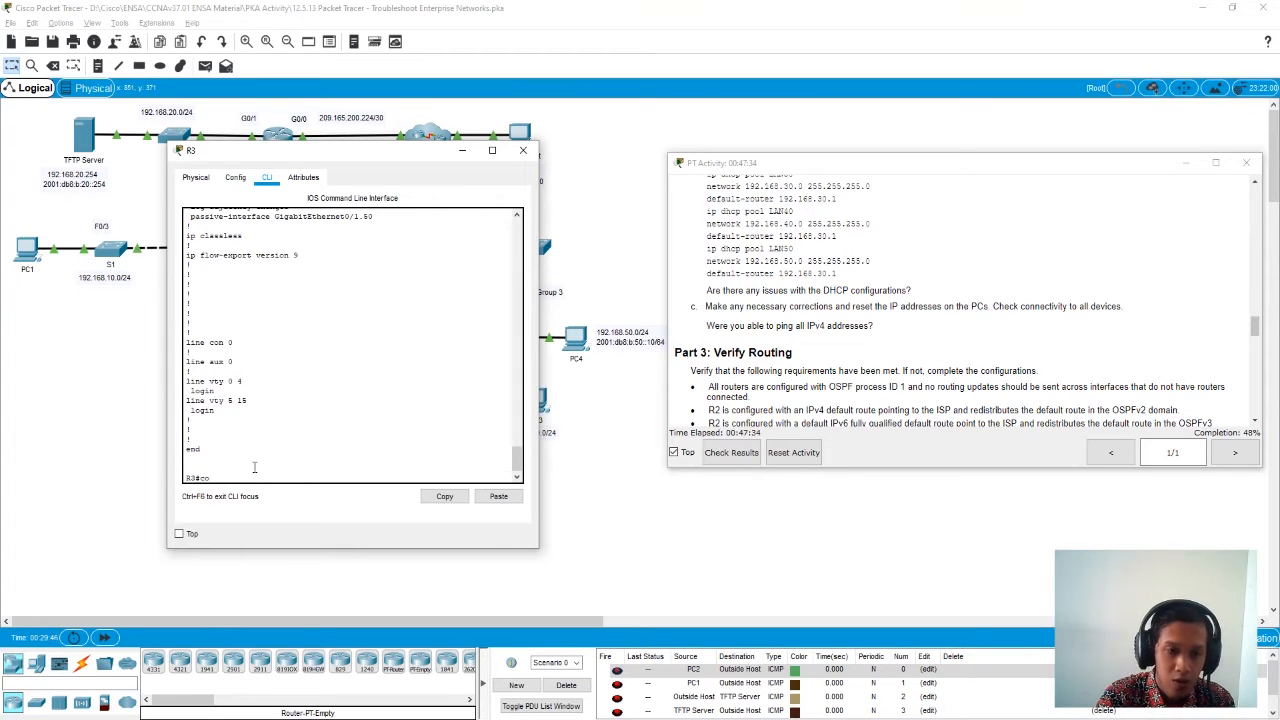
{"action": "type", "text": "nf t"}
{"action": "key", "text": "Return"}
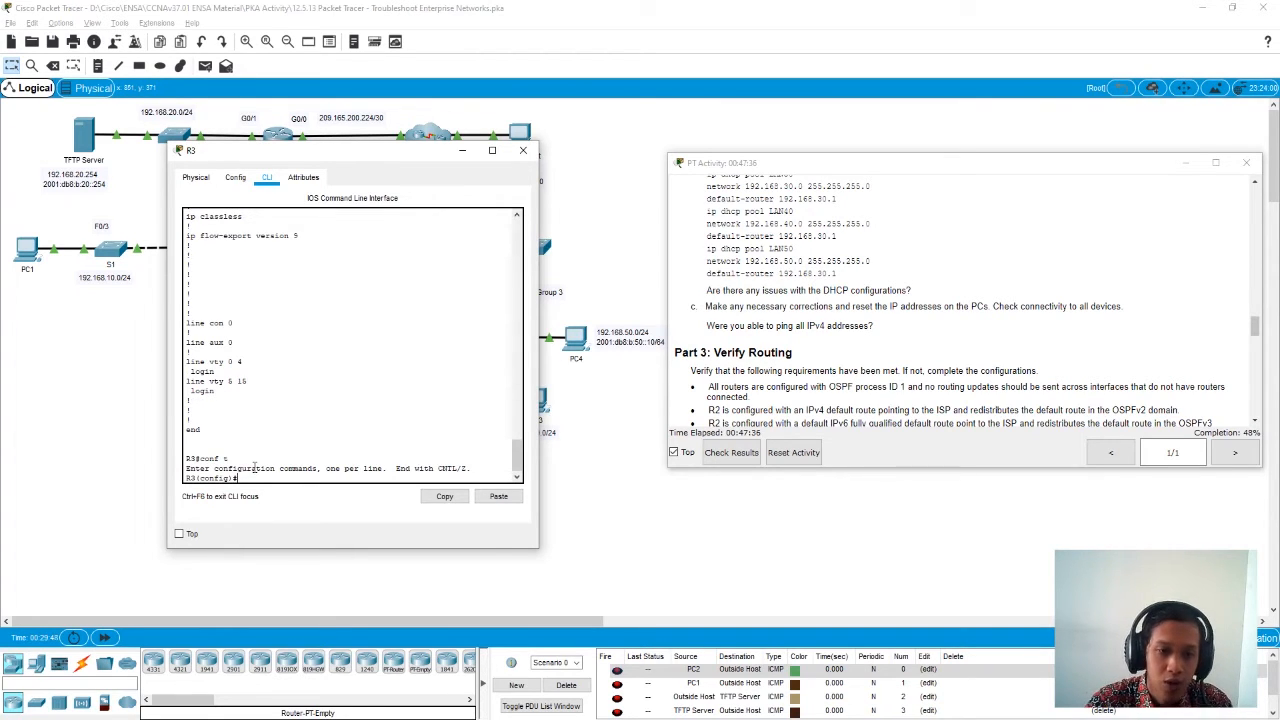
- Go back to the DHCP section of R3's output and review the LAN40 and LAN50 pool definition lines
{"action": "scroll", "coordinate": [279, 389], "scroll_direction": "up", "scroll_amount": 8}
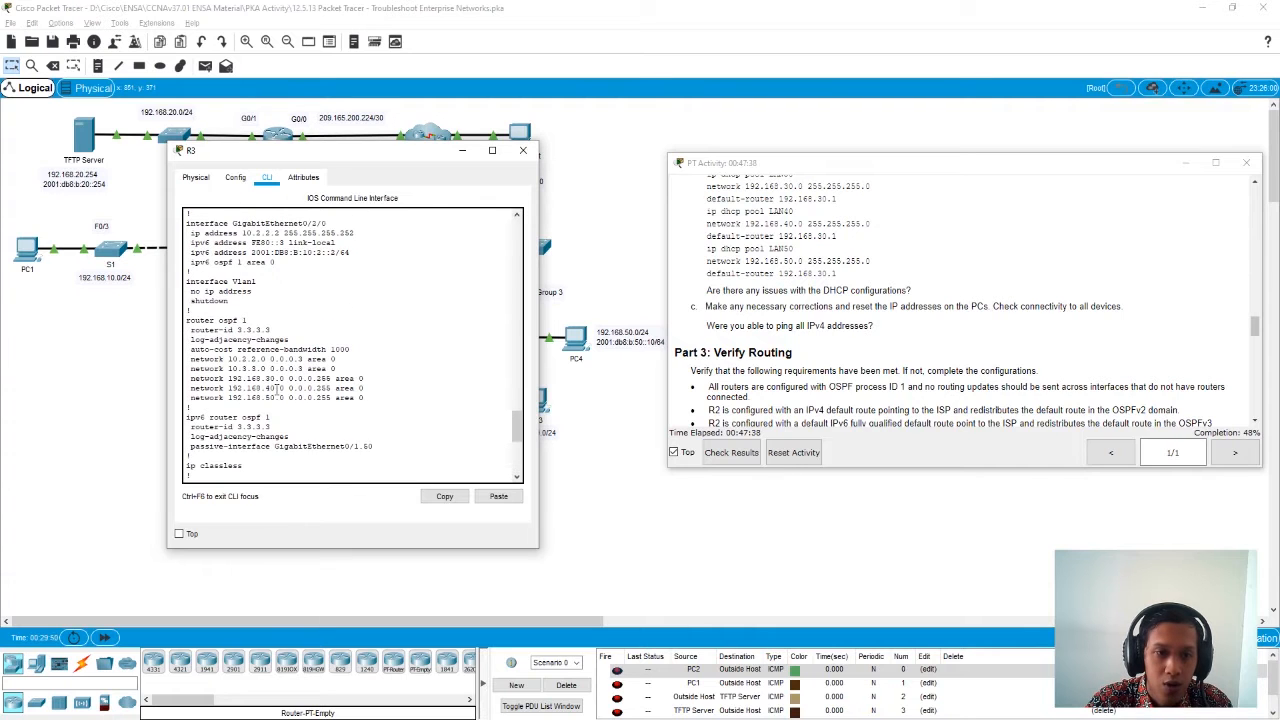
{"action": "scroll", "coordinate": [277, 389], "scroll_direction": "up", "scroll_amount": 10}
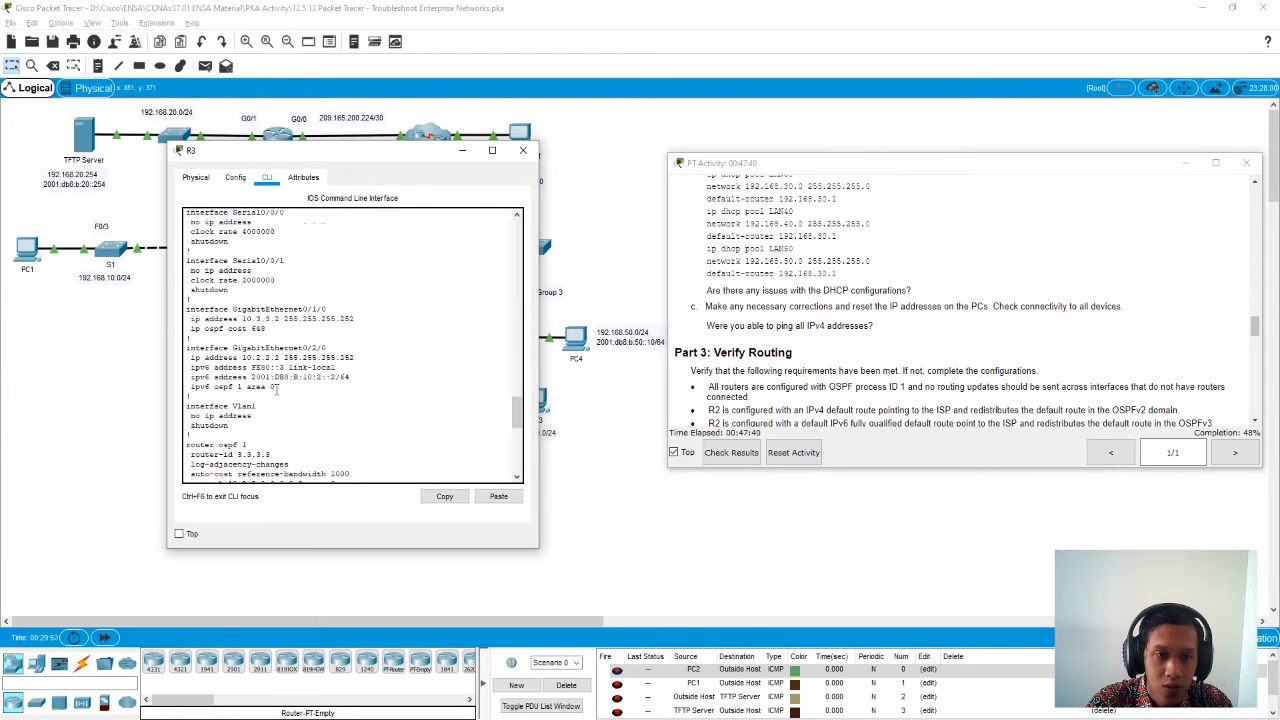
{"action": "scroll", "coordinate": [277, 389], "scroll_direction": "up", "scroll_amount": 8}
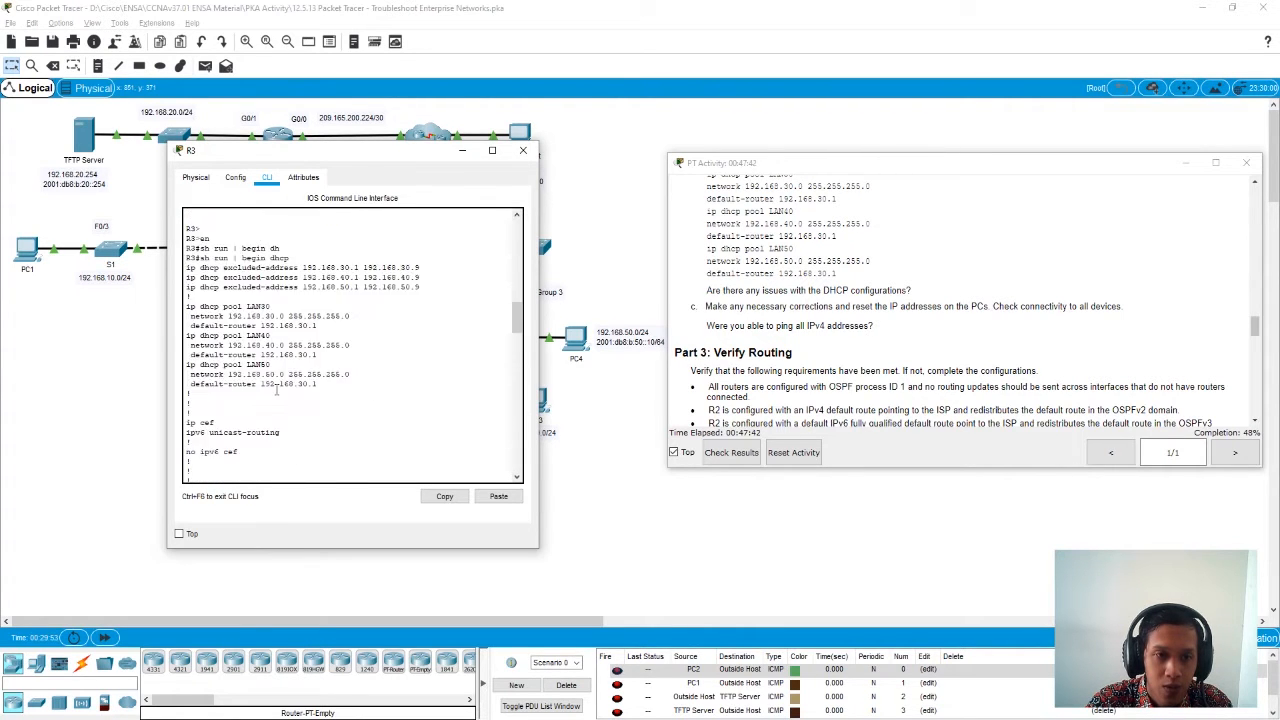
{"action": "left_click_drag", "start_coordinate": [185, 377], "coordinate": [272, 380]}
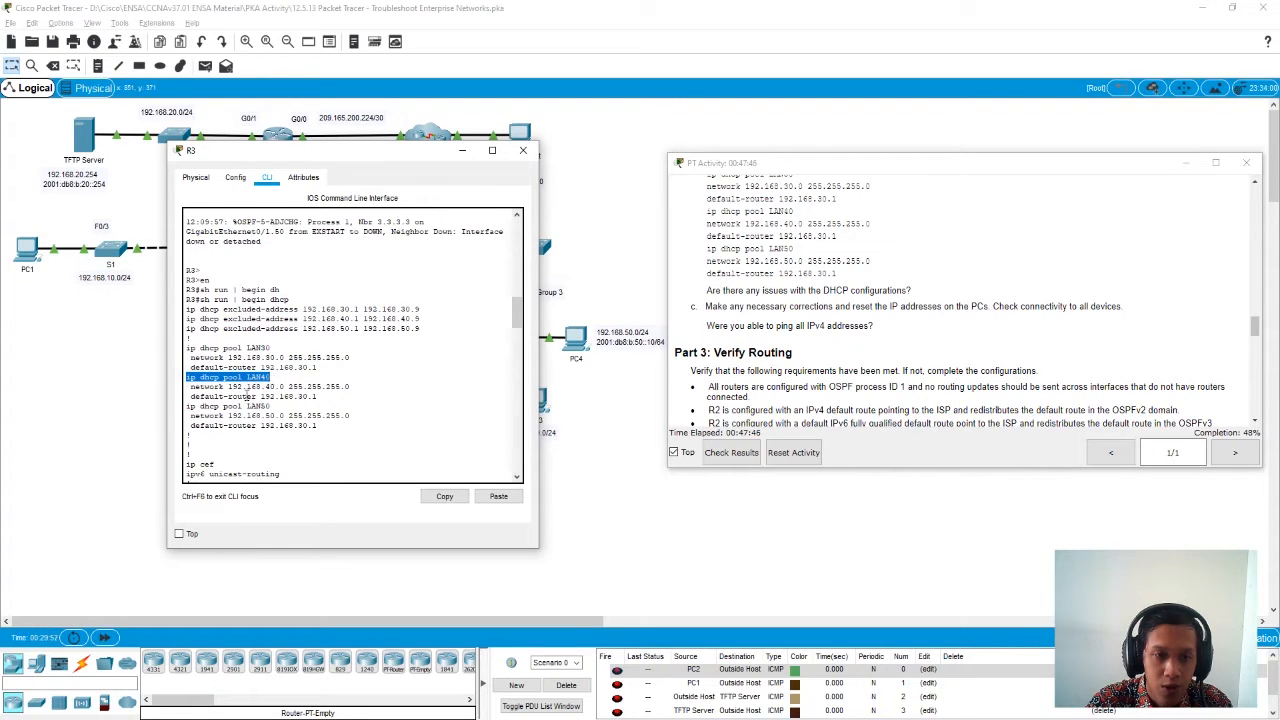
{"action": "left_click_drag", "start_coordinate": [187, 405], "coordinate": [274, 405]}
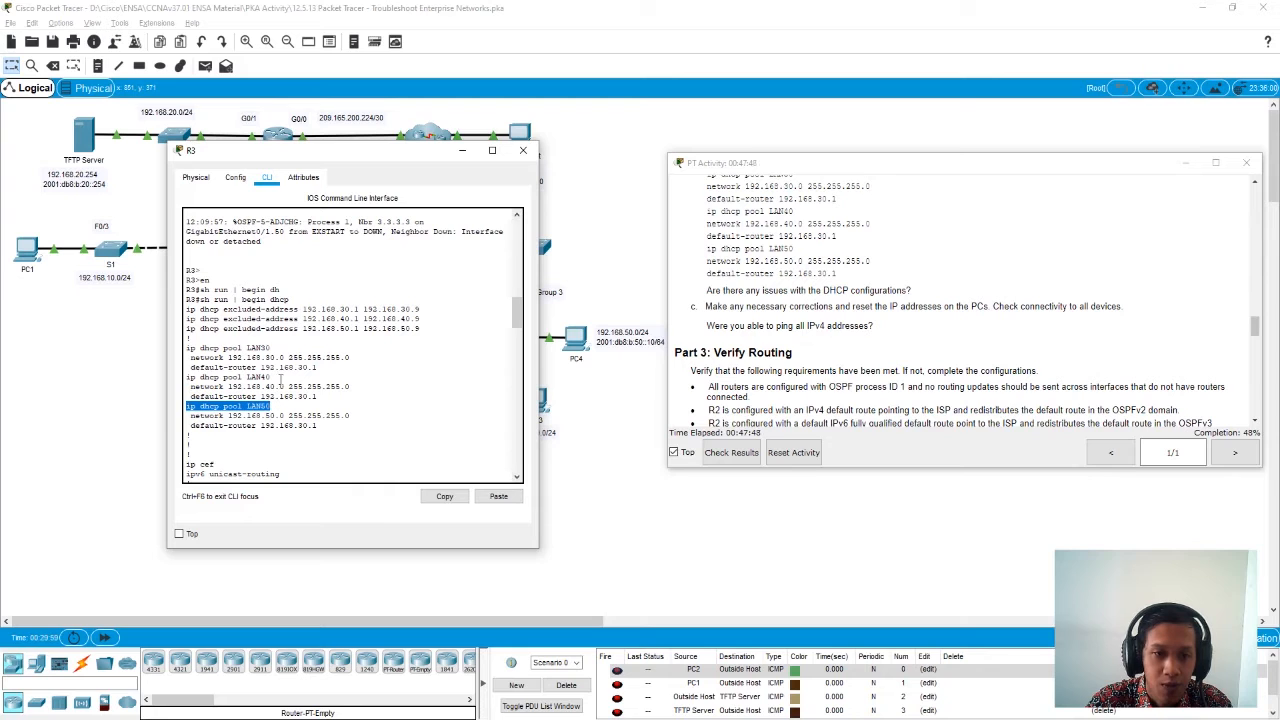
{"action": "left_click_drag", "start_coordinate": [275, 378], "coordinate": [185, 378]}
{"action": "left_click", "coordinate": [285, 405]}
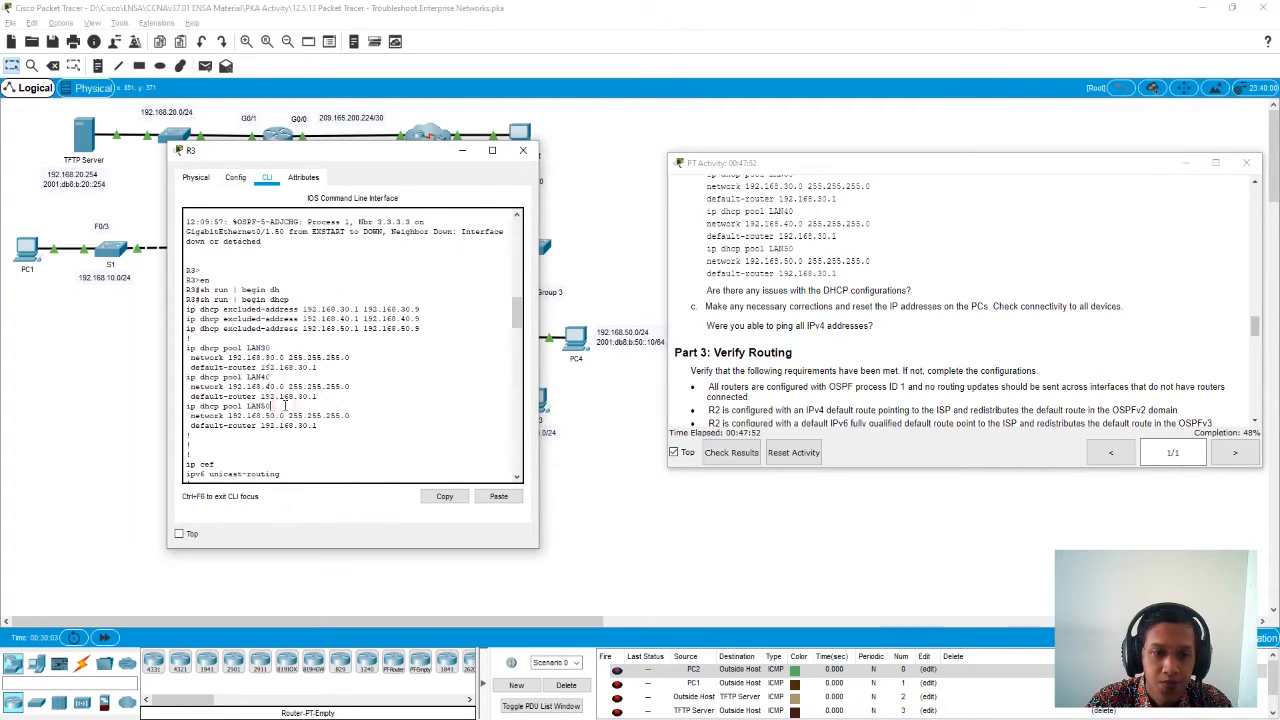
- Enter R3's global configuration mode and open the LAN40 DHCP pool for configuration
{"action": "scroll", "coordinate": [284, 408], "scroll_direction": "down", "scroll_amount": 10}
{"action": "type", "text": "conf t"}
{"action": "key", "text": "Return"}
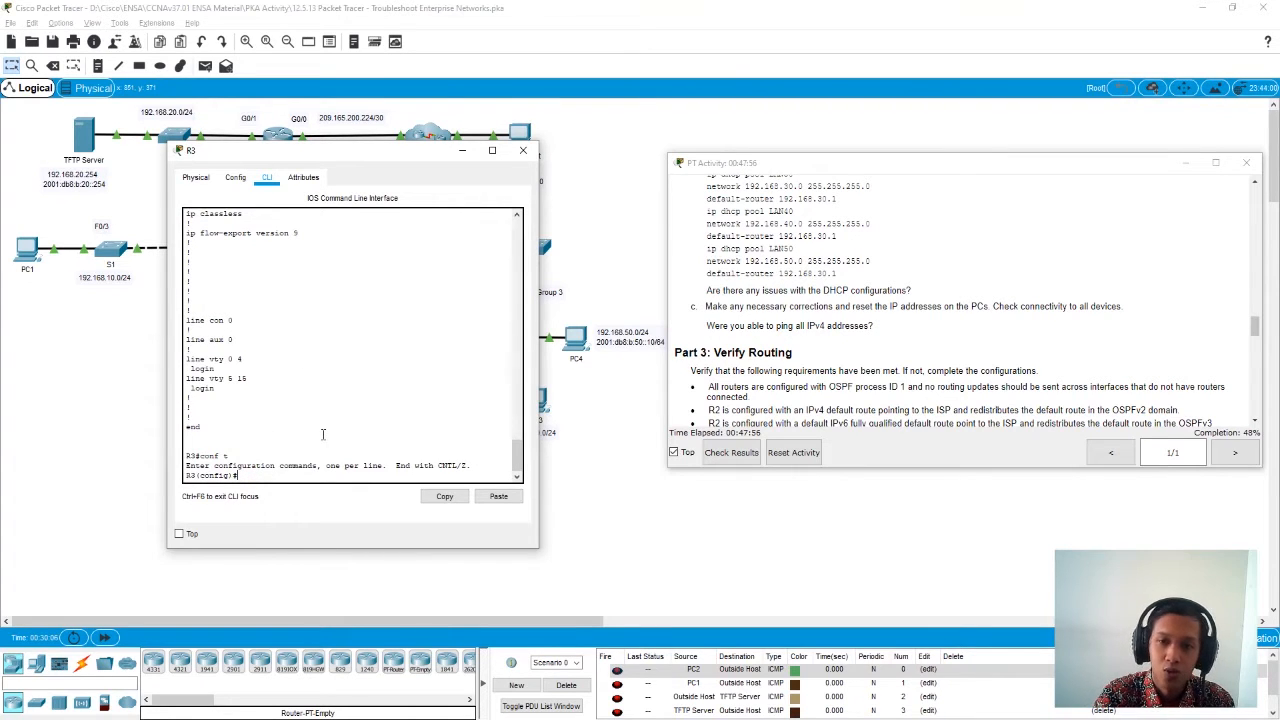
{"action": "scroll", "coordinate": [801, 364], "scroll_direction": "down", "scroll_amount": 3}
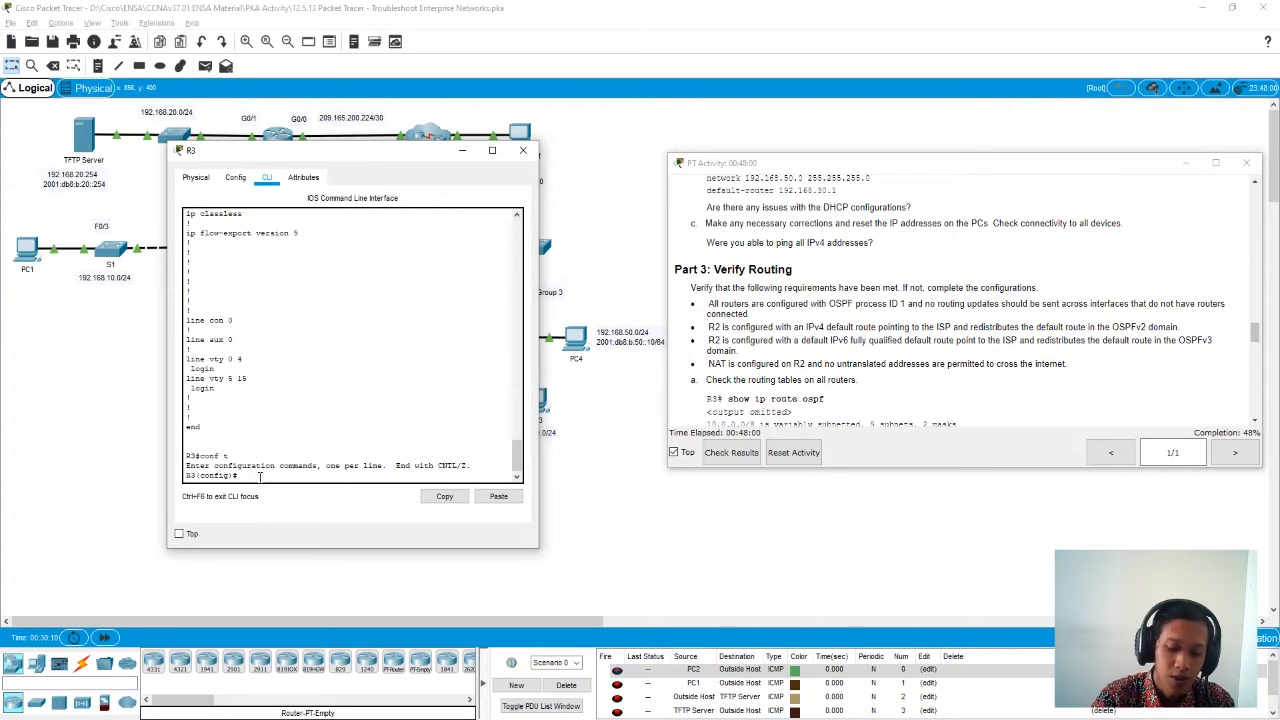
{"action": "type", "text": "ip"}
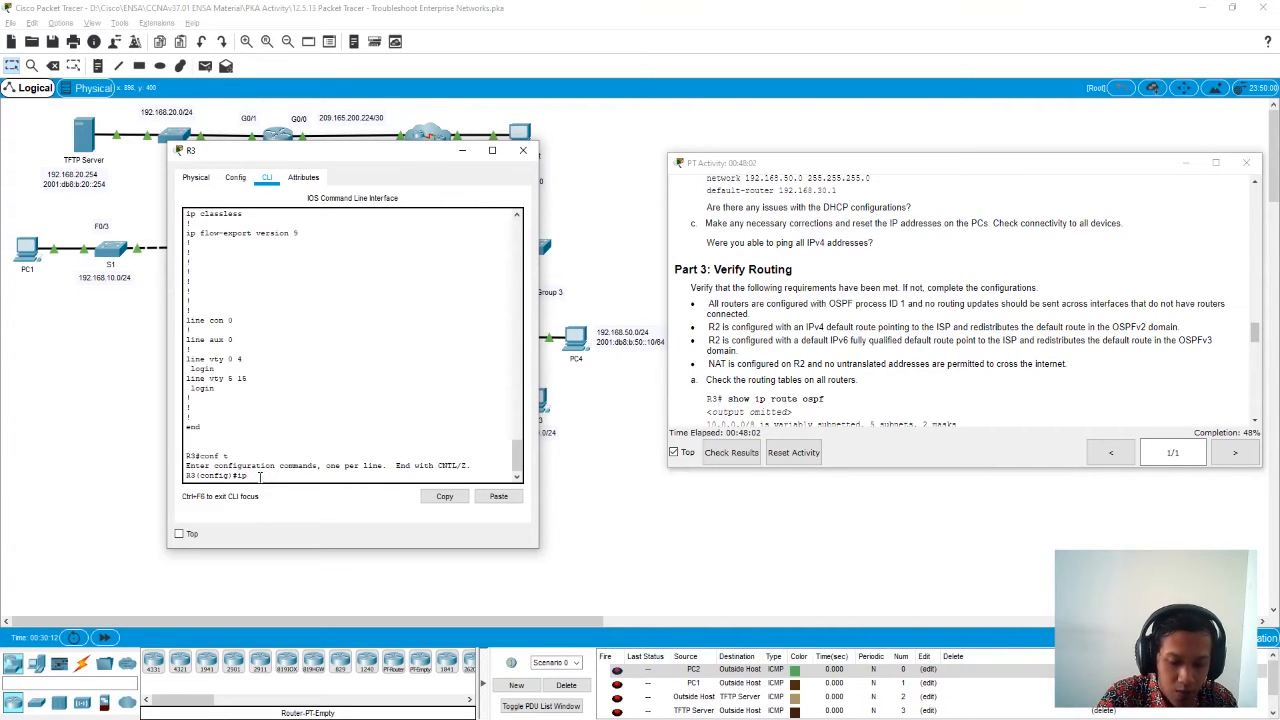
{"action": "type", "text": " dh"}
{"action": "key", "text": "Tab"}
{"action": "type", "text": "p"}
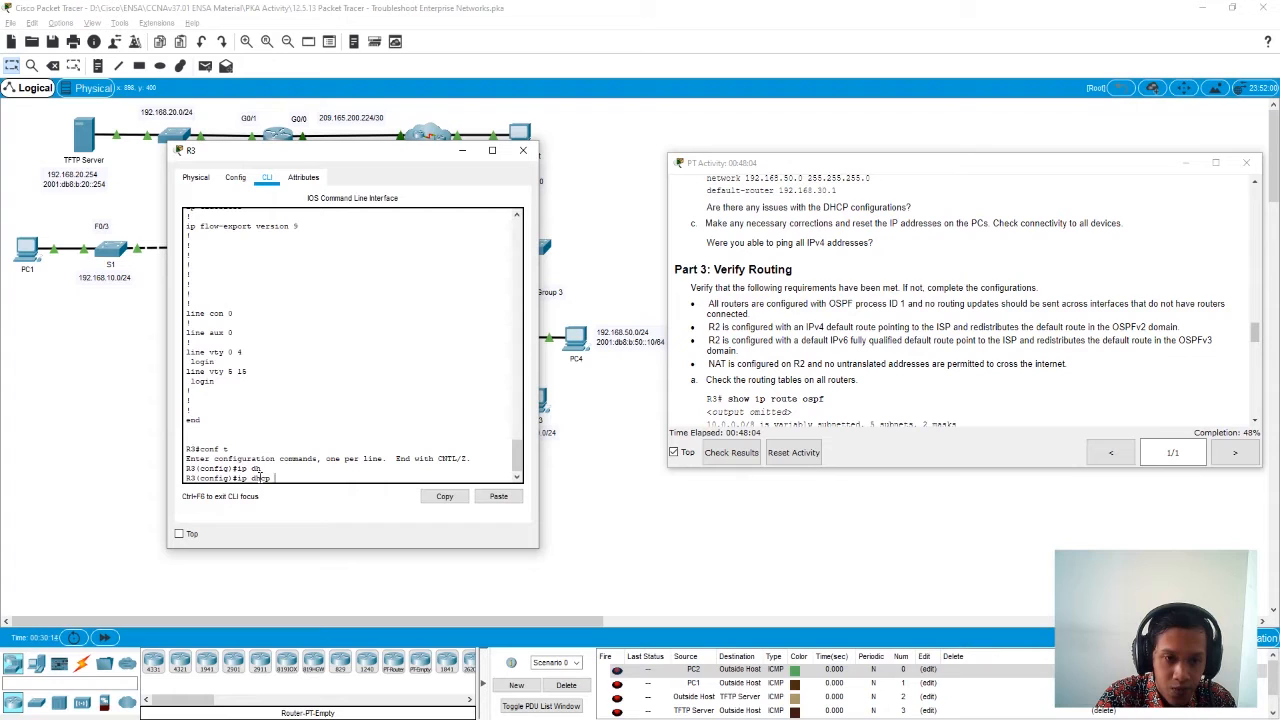
{"action": "key", "text": "Tab"}
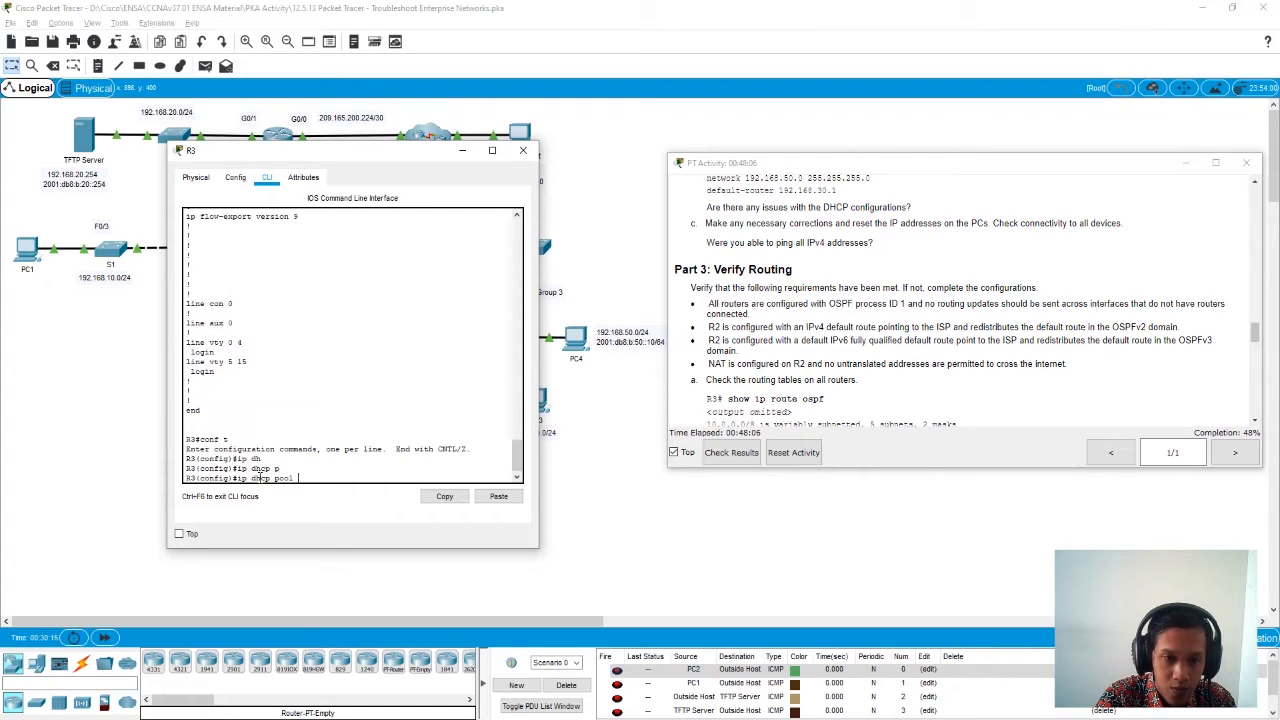
{"action": "type", "text": "LAN"}
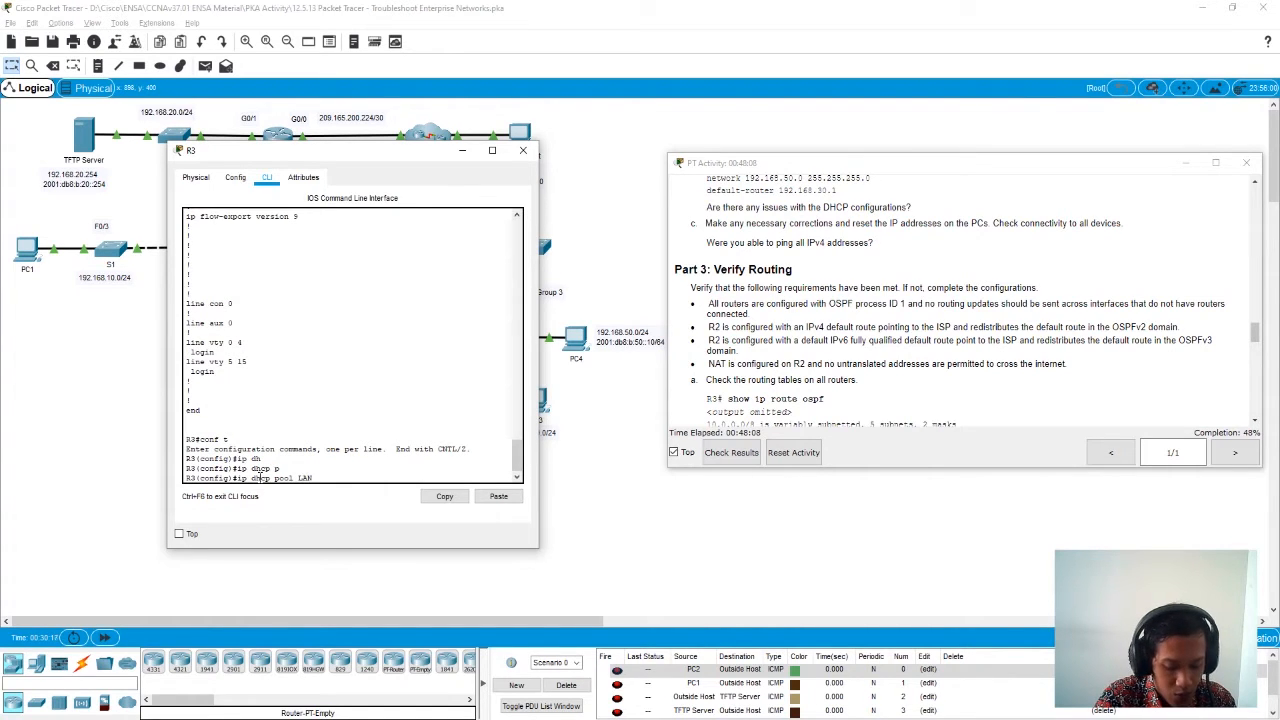
{"action": "type", "text": "40"}
{"action": "key", "text": "Return"}
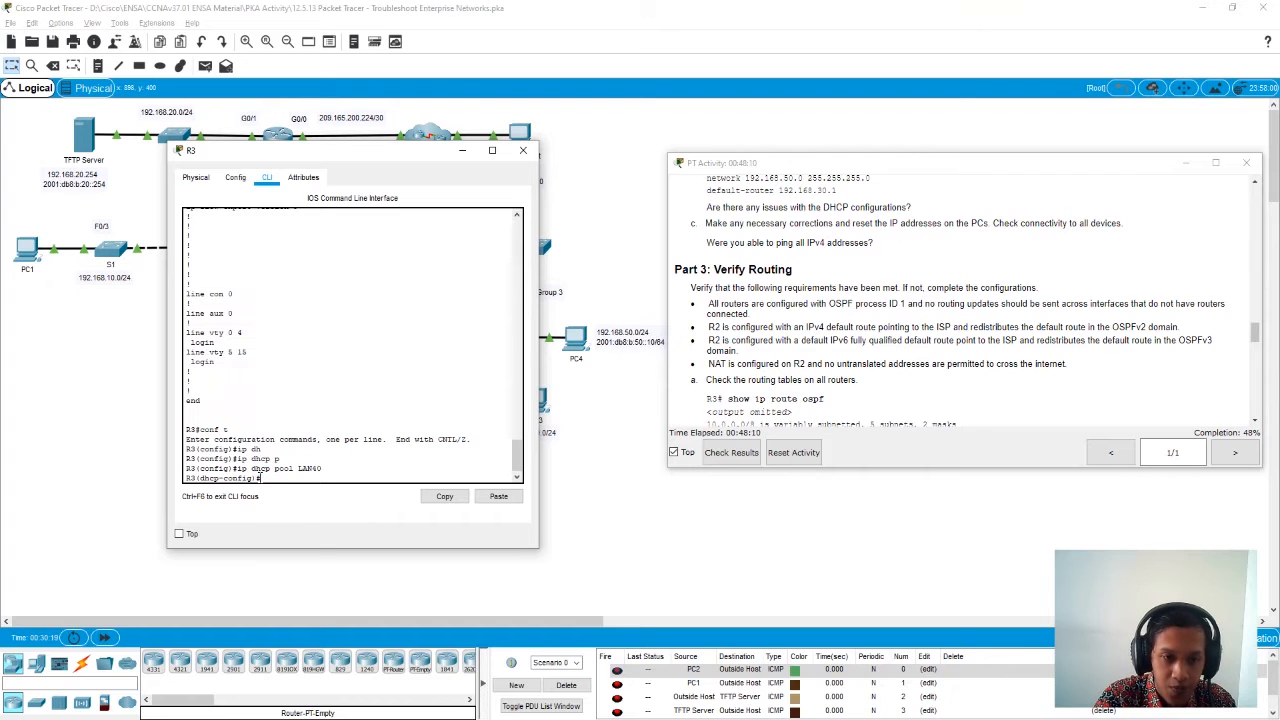
- Review the existing pool definitions in R3's output and set the LAN40 pool's network to 192.168.40.0 with mask 255.255.255.255
{"action": "scroll", "coordinate": [299, 413], "scroll_direction": "up", "scroll_amount": 15}
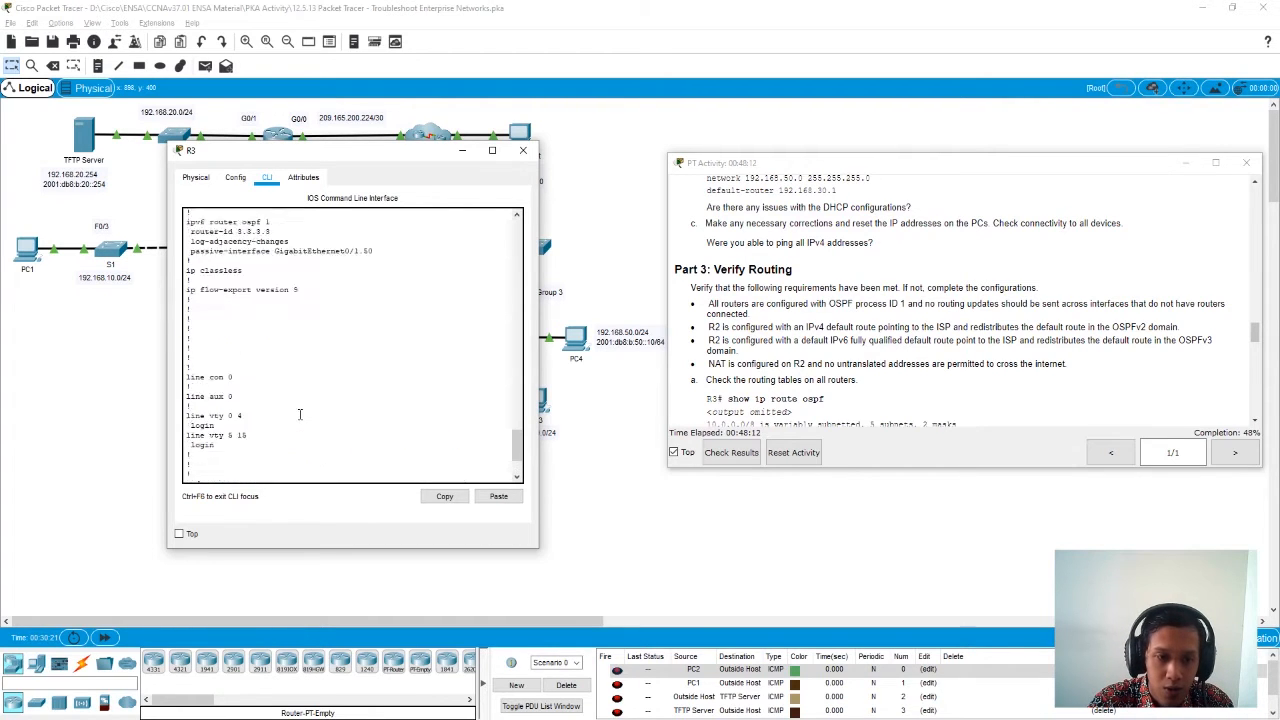
{"action": "scroll", "coordinate": [299, 413], "scroll_direction": "up", "scroll_amount": 15}
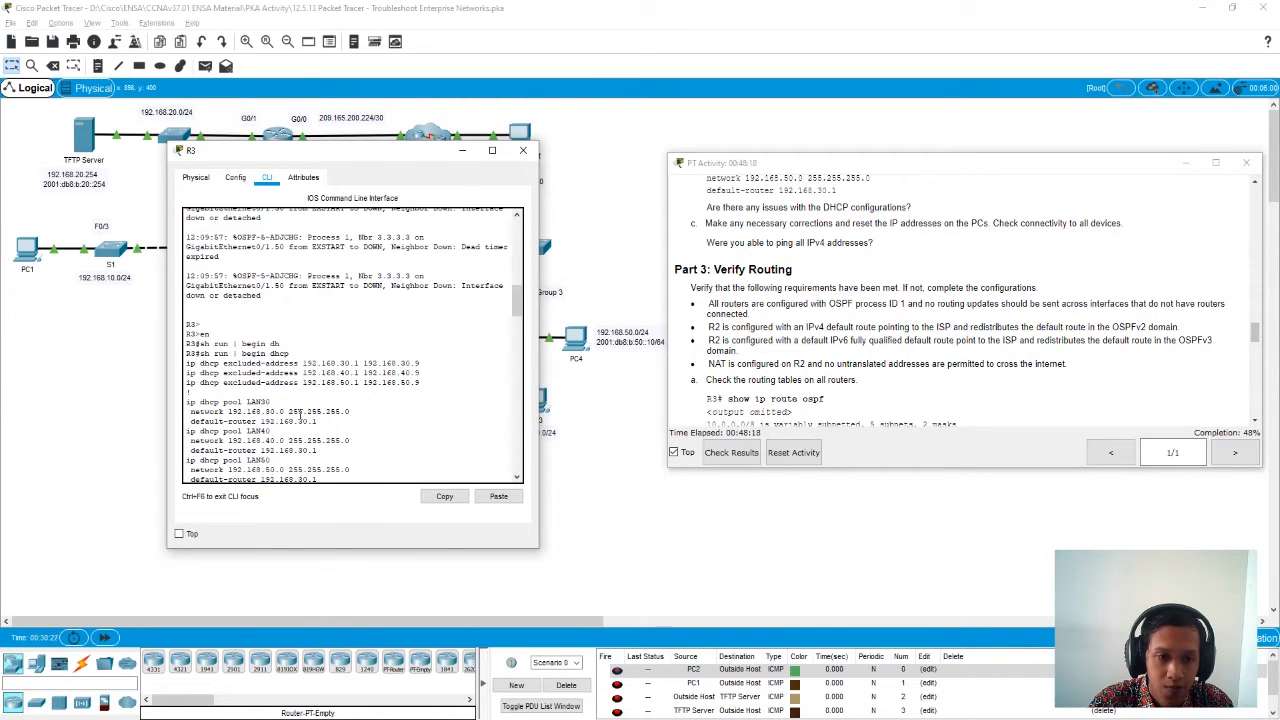
{"action": "scroll", "coordinate": [299, 412], "scroll_direction": "down", "scroll_amount": 1}
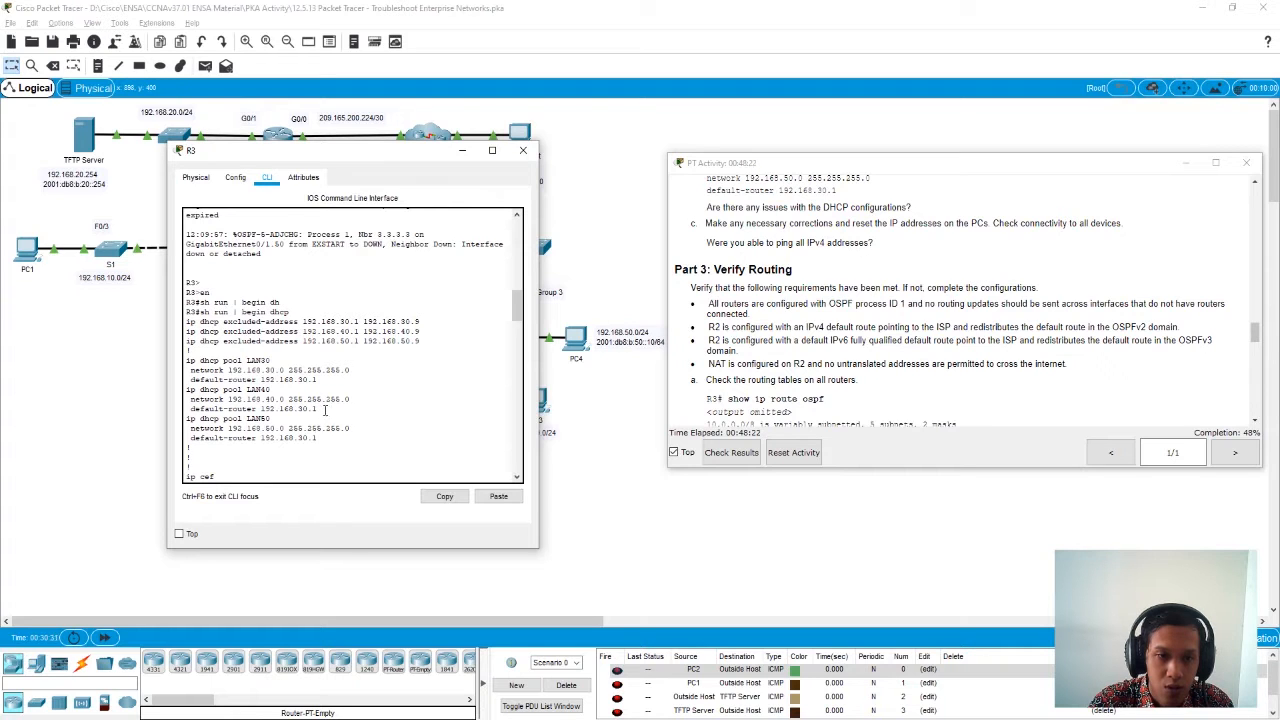
{"action": "scroll", "coordinate": [328, 425], "scroll_direction": "down", "scroll_amount": 20}
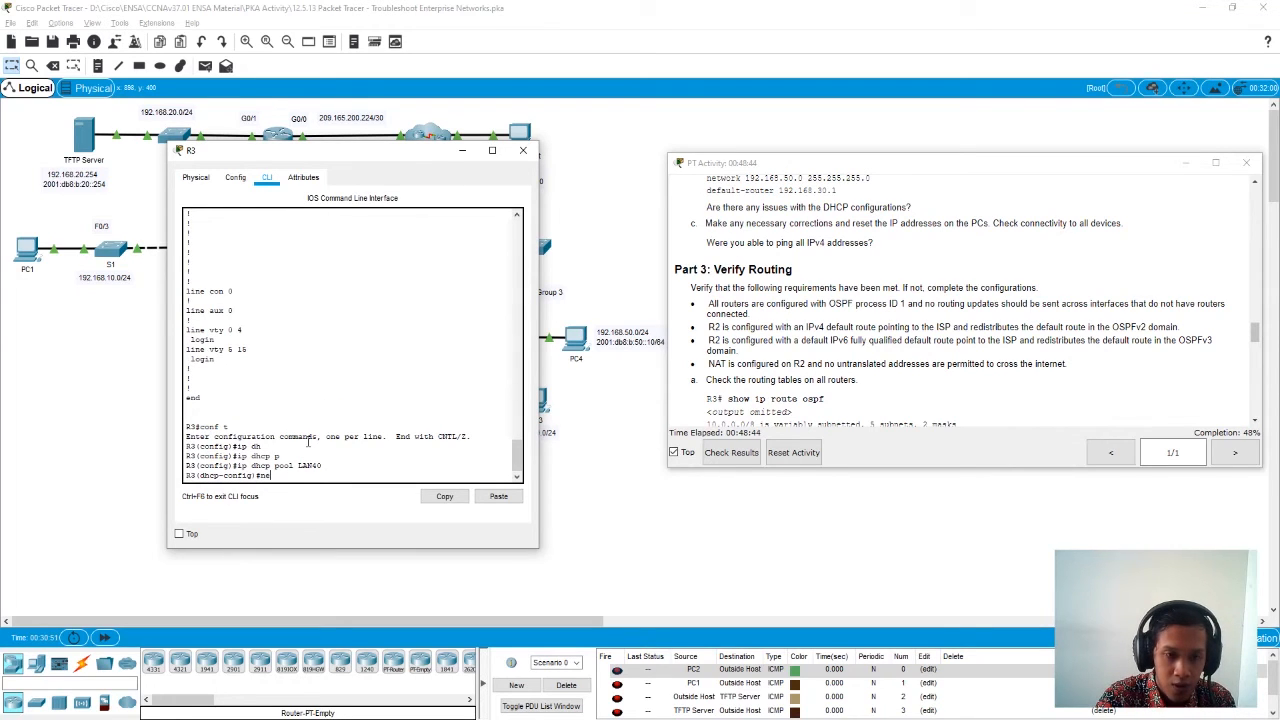
{"action": "type", "text": "ork 192"}
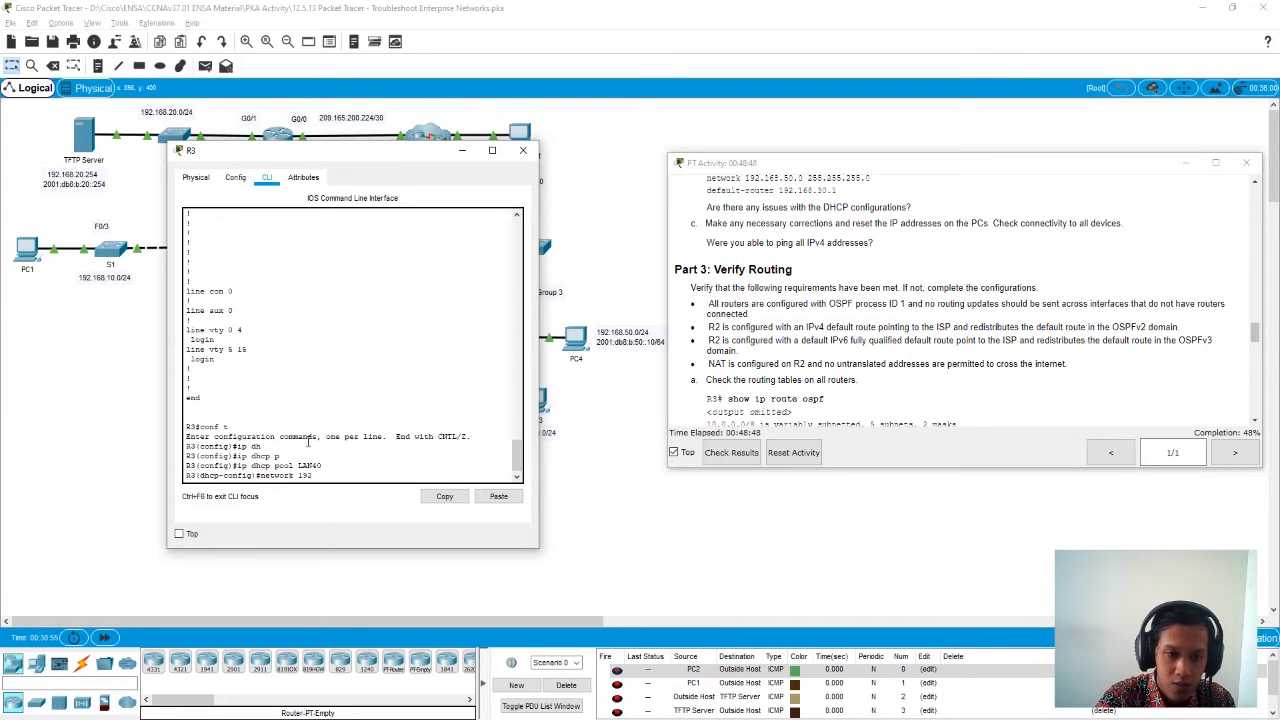
{"action": "type", "text": ".168"}
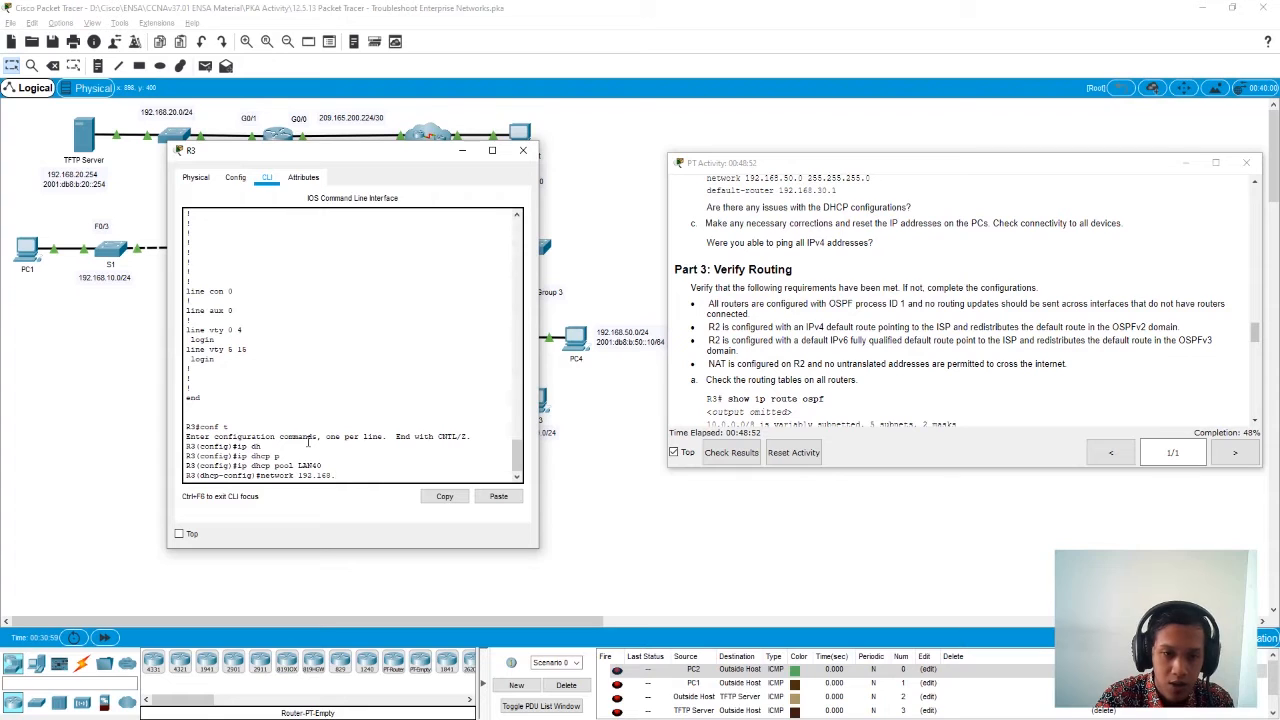
{"action": "type", "text": ".40"}
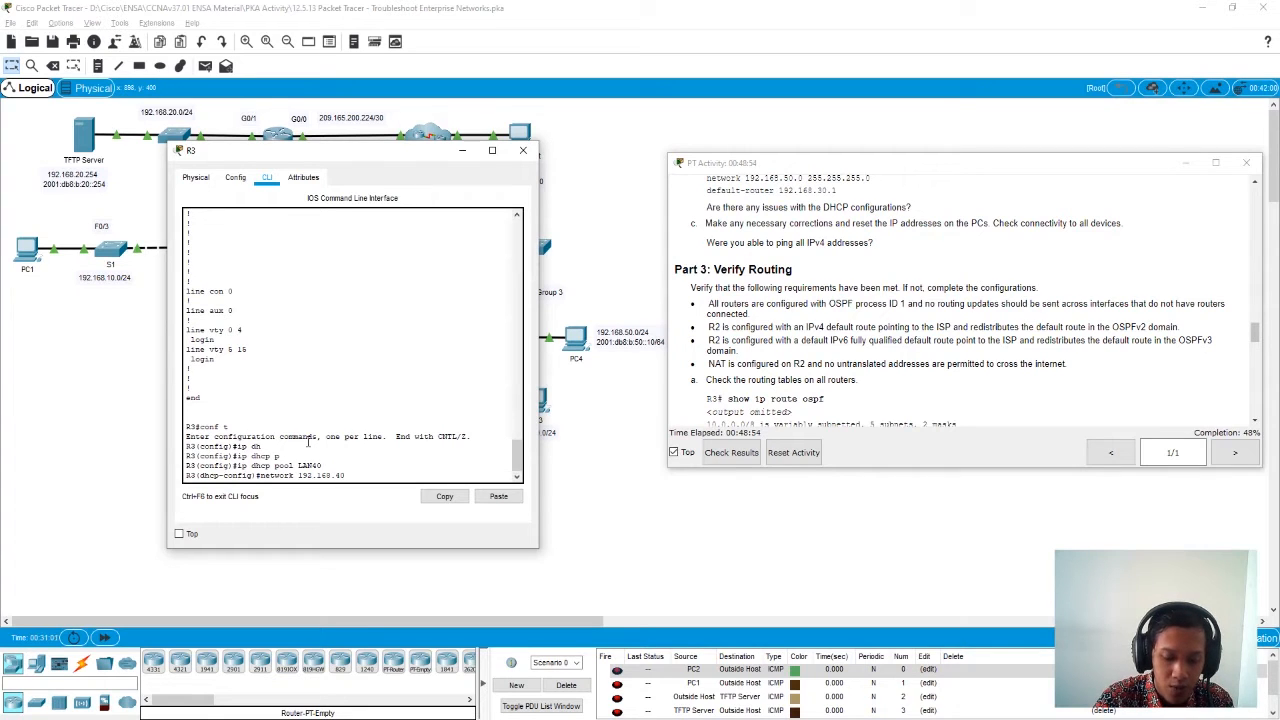
{"action": "type", "text": ".0 "}
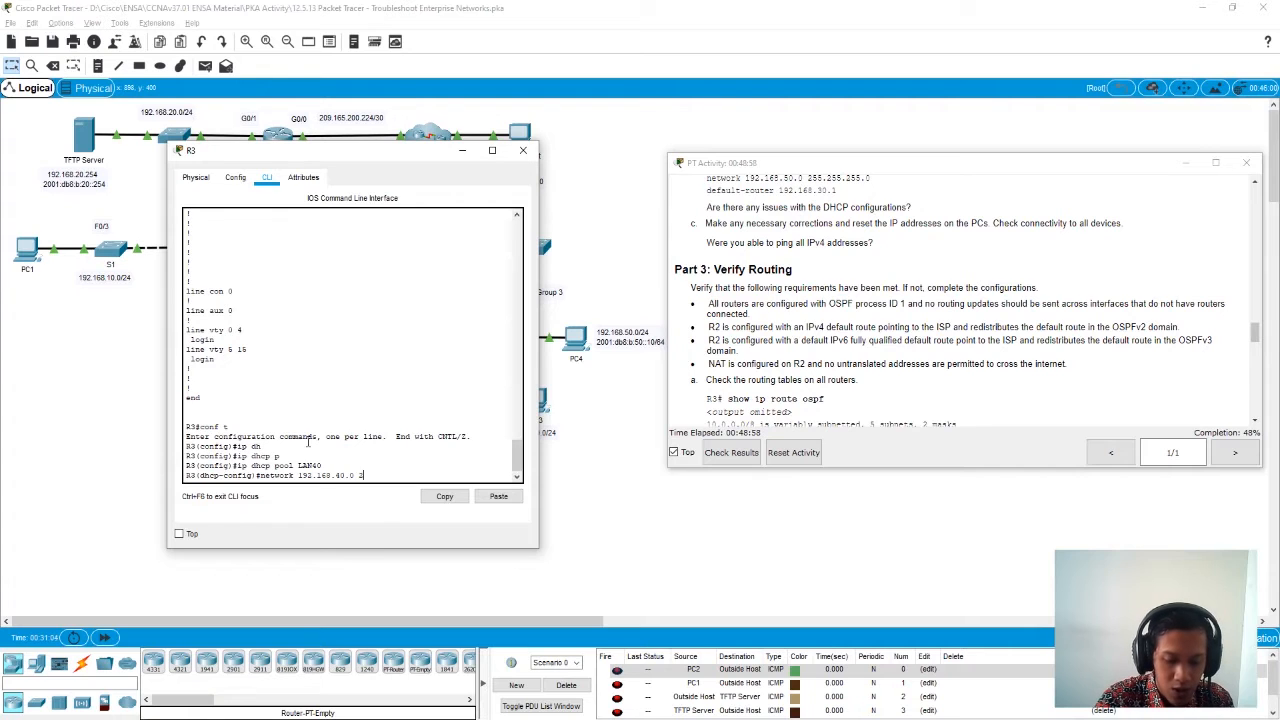
{"action": "type", "text": "255.255.255.255"}
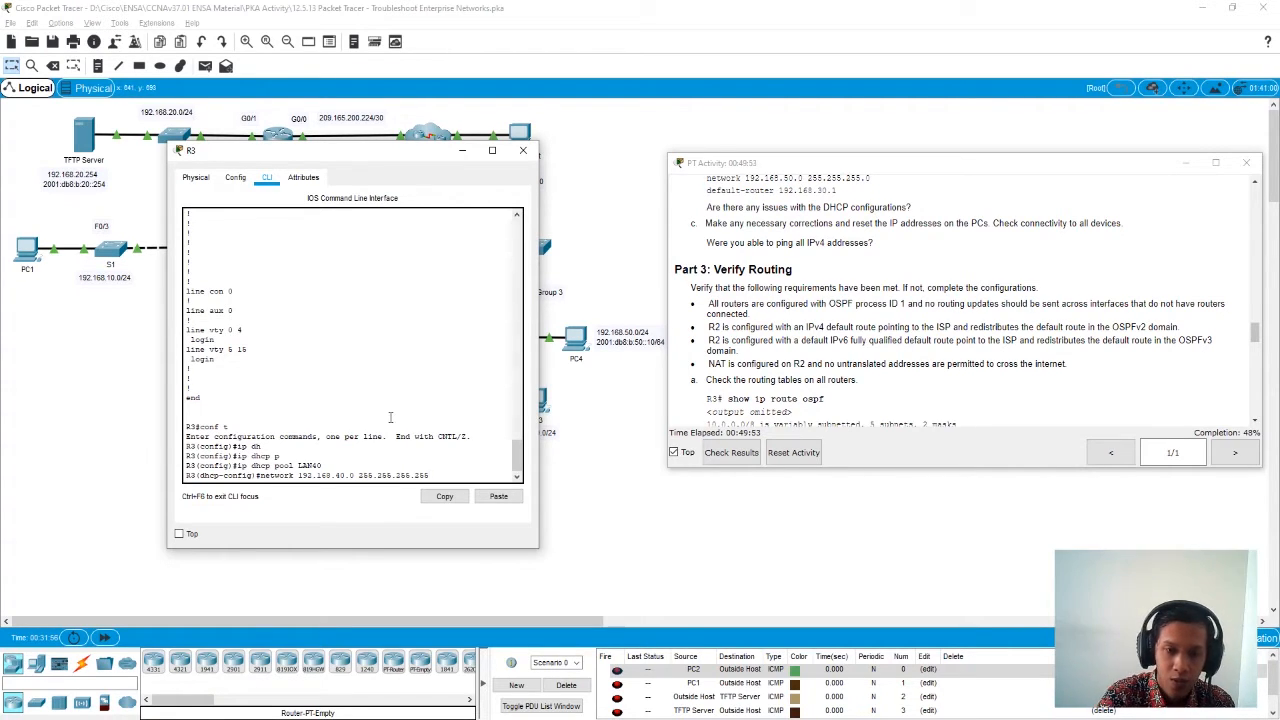
{"action": "key", "text": "Return"}
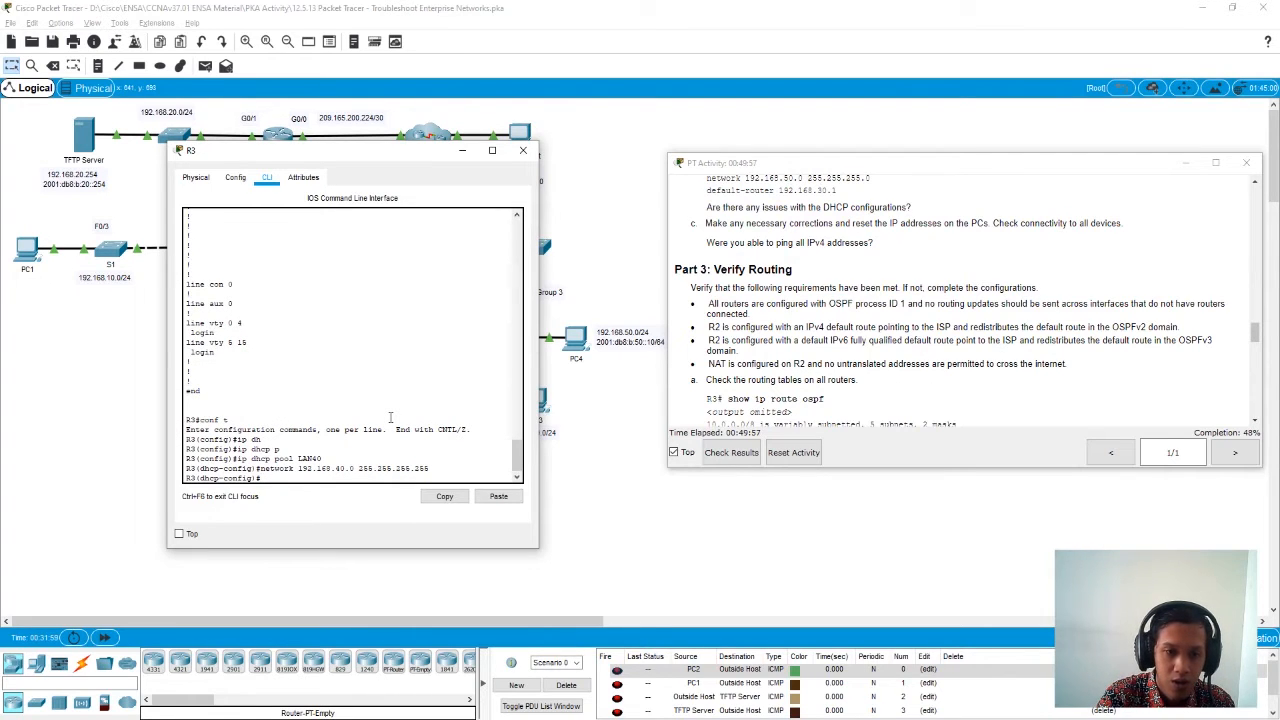
- Start a no default command for the LAN40 pool and copy its default-router 192.168.30.1 line from the earlier running configuration output
{"action": "type", "text": "no de"}
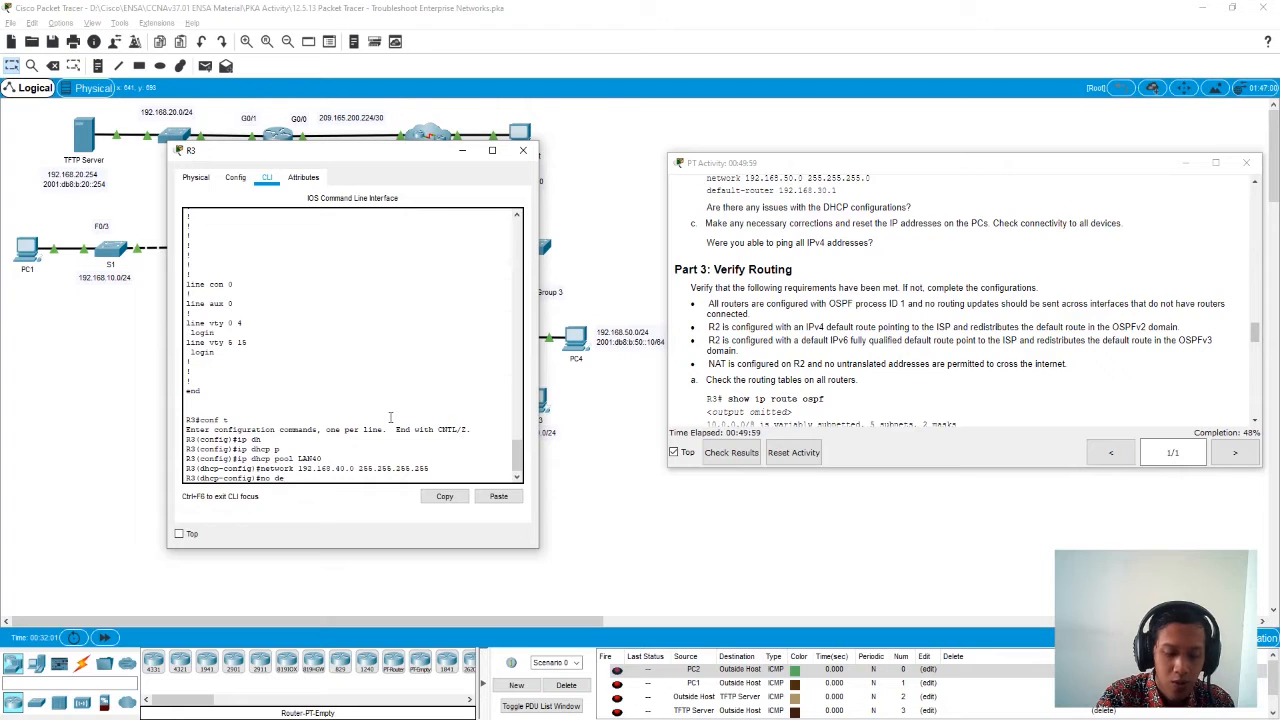
{"action": "type", "text": "fault"}
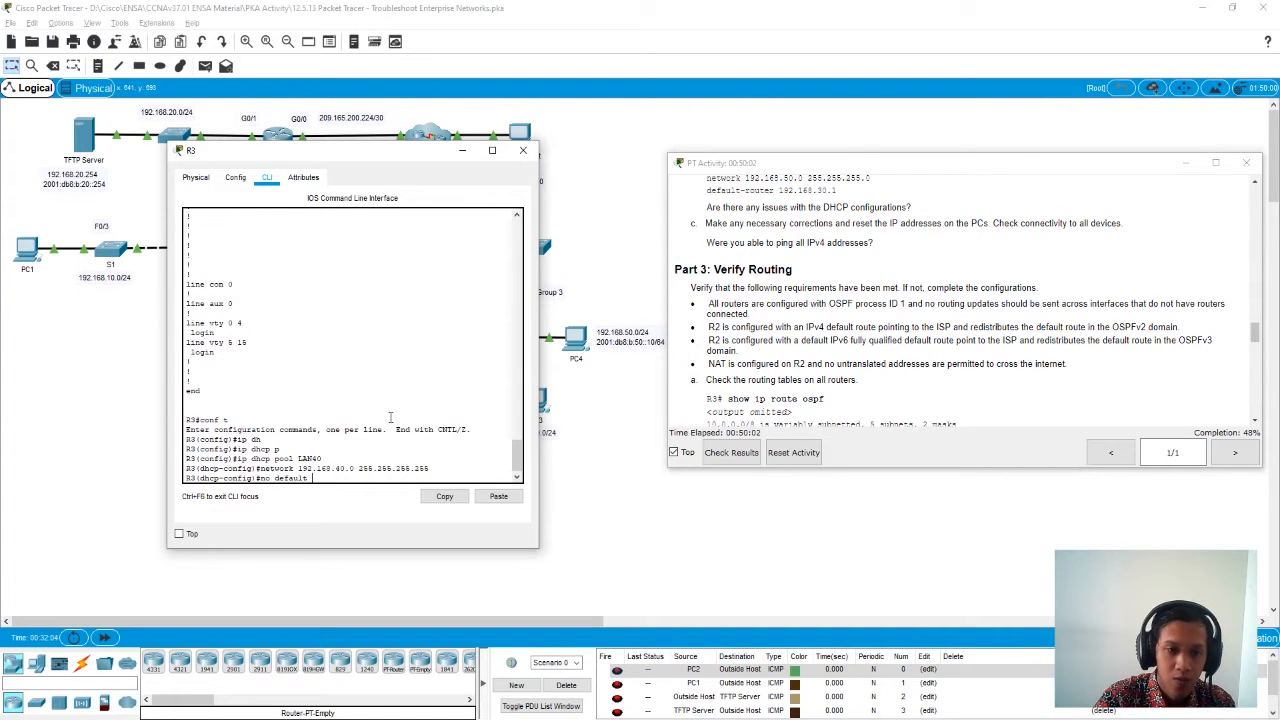
{"action": "scroll", "coordinate": [390, 416], "scroll_direction": "up", "scroll_amount": 10}
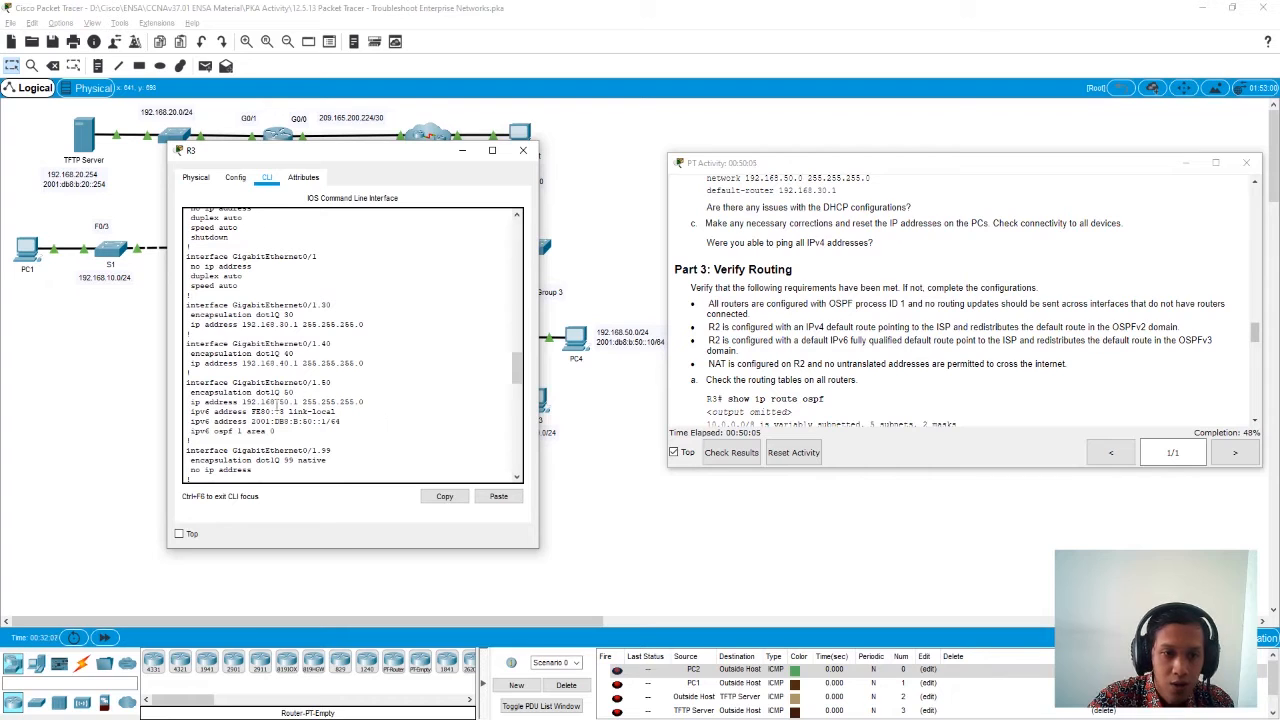
{"action": "scroll", "coordinate": [277, 405], "scroll_direction": "up", "scroll_amount": 10}
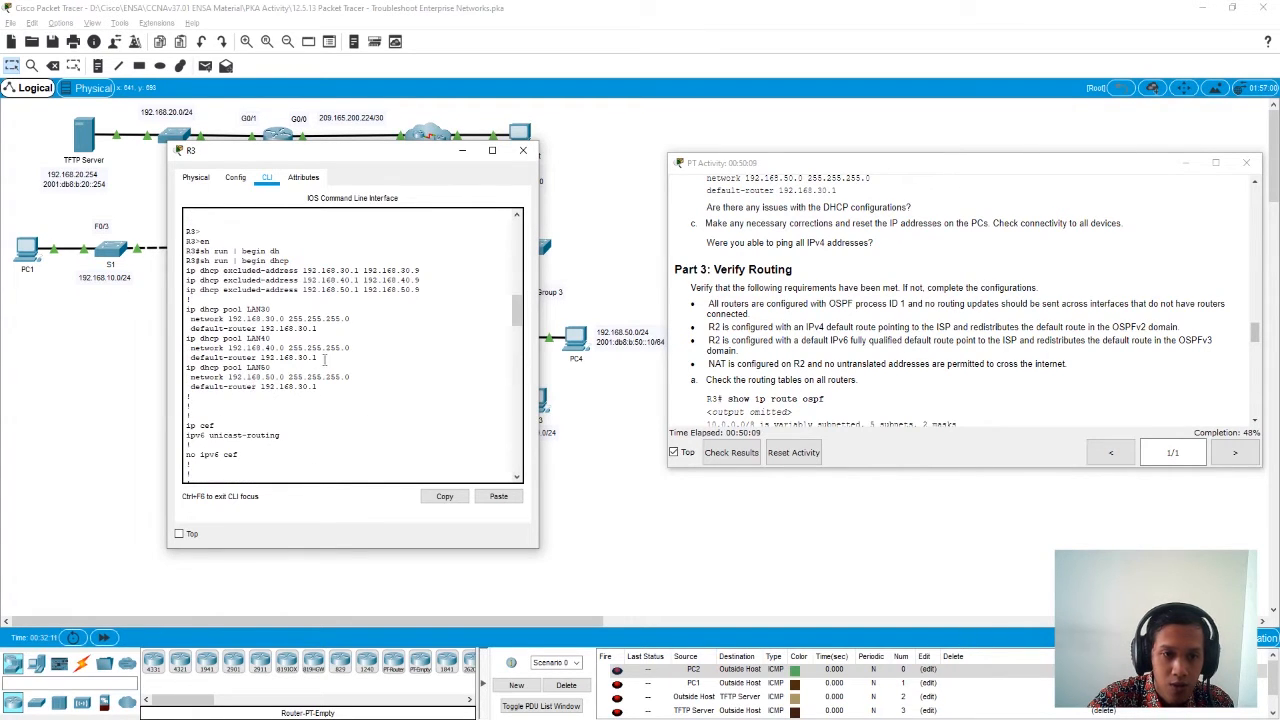
{"action": "left_click_drag", "start_coordinate": [318, 357], "coordinate": [190, 357]}
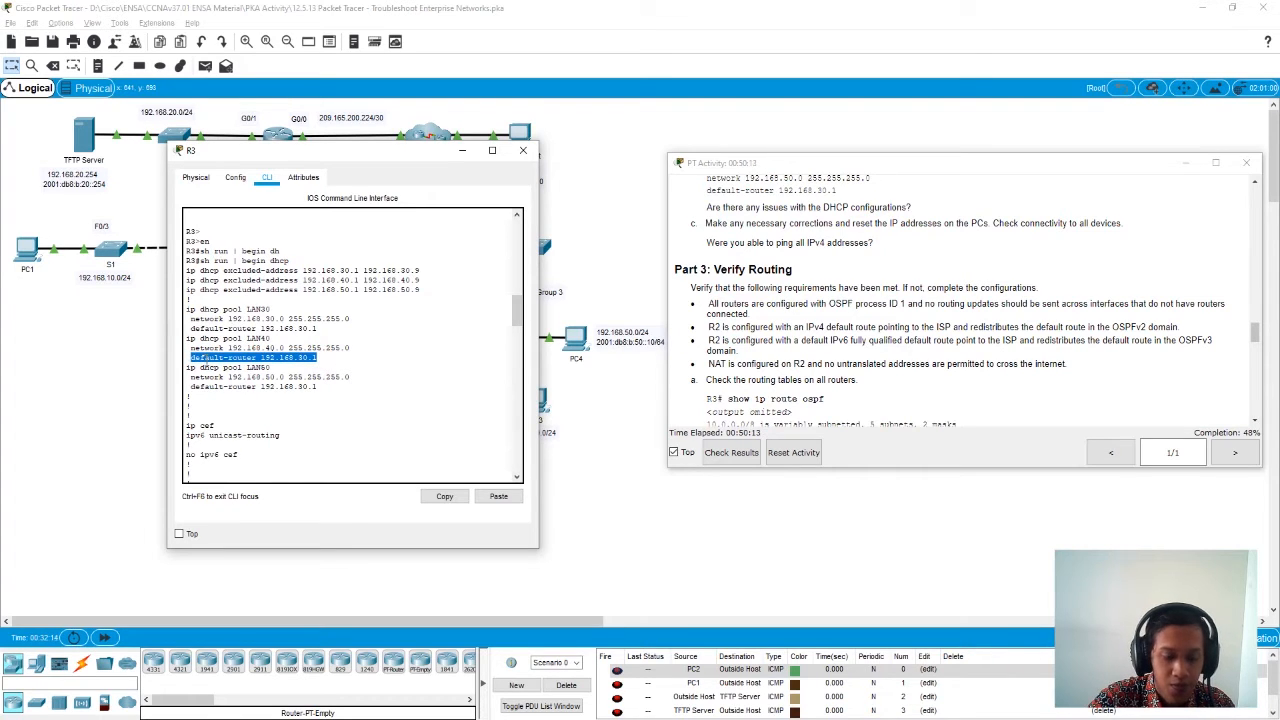
{"action": "left_click", "coordinate": [444, 496]}
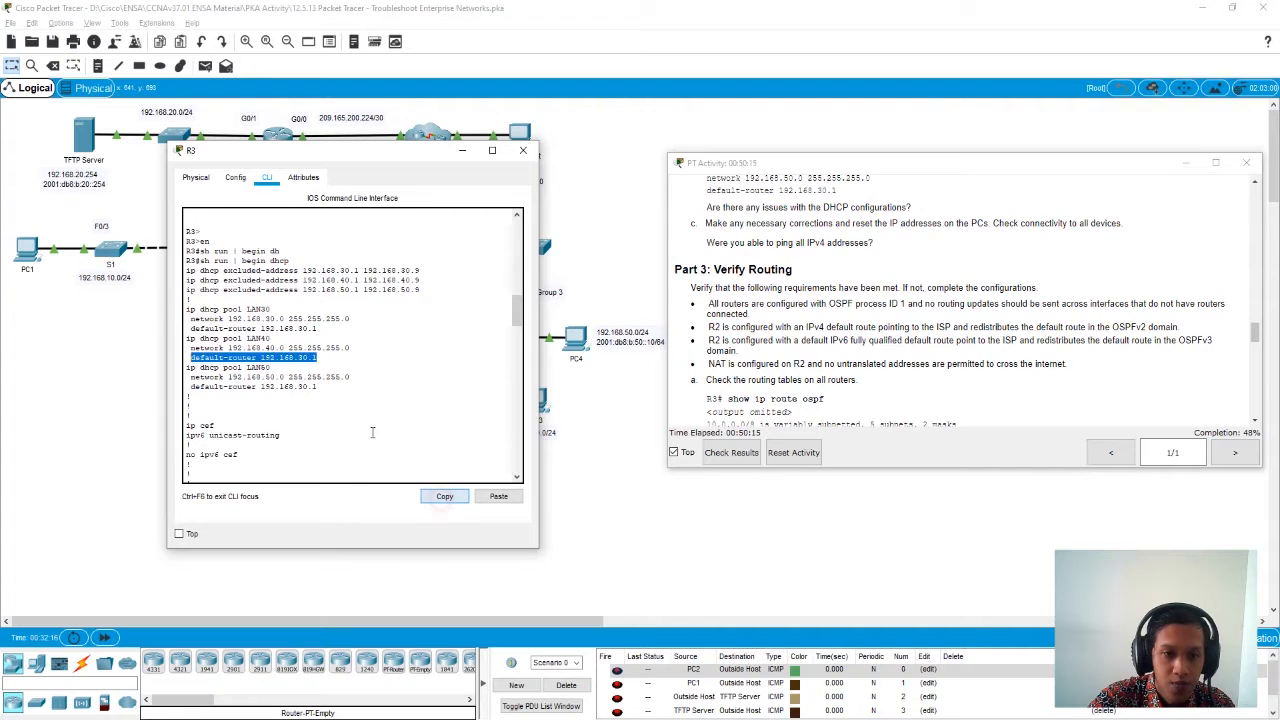
- Remove default router 192.168.30.1 from the LAN40 pool by completing the no command with the copied line
{"action": "scroll", "coordinate": [382, 439], "scroll_direction": "down", "scroll_amount": 10}
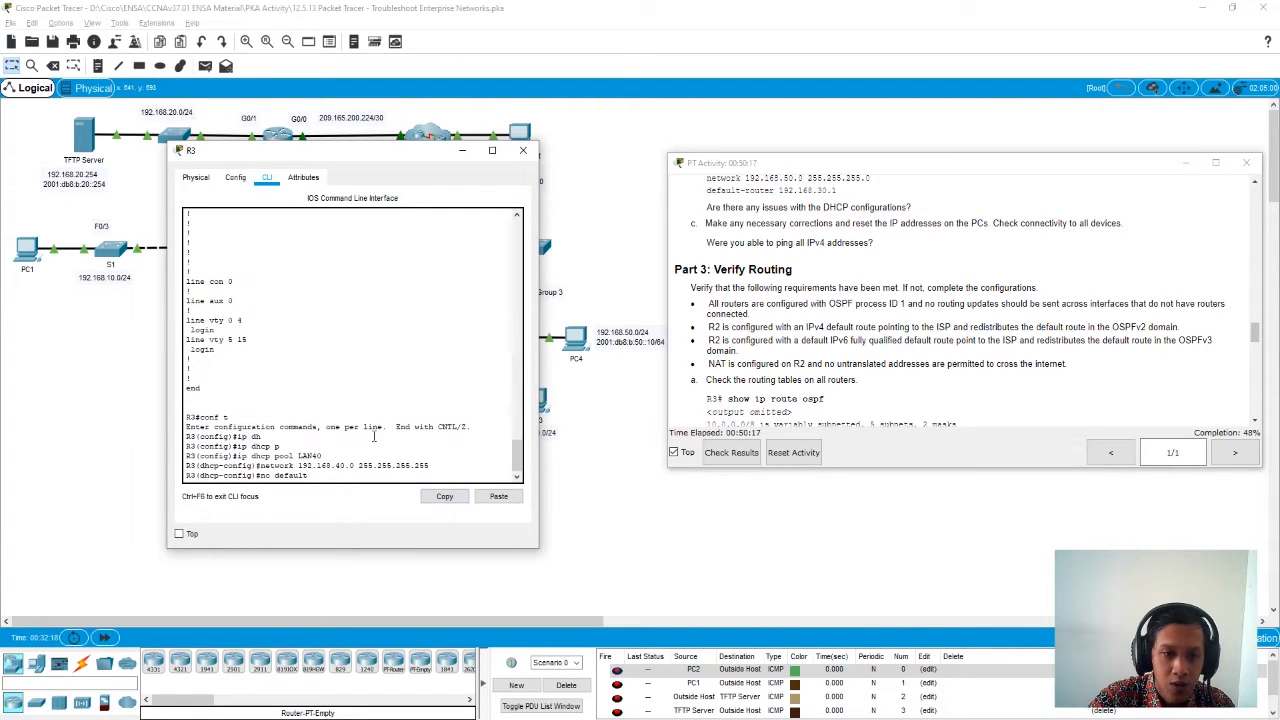
{"action": "left_click_drag", "start_coordinate": [313, 476], "coordinate": [275, 477]}
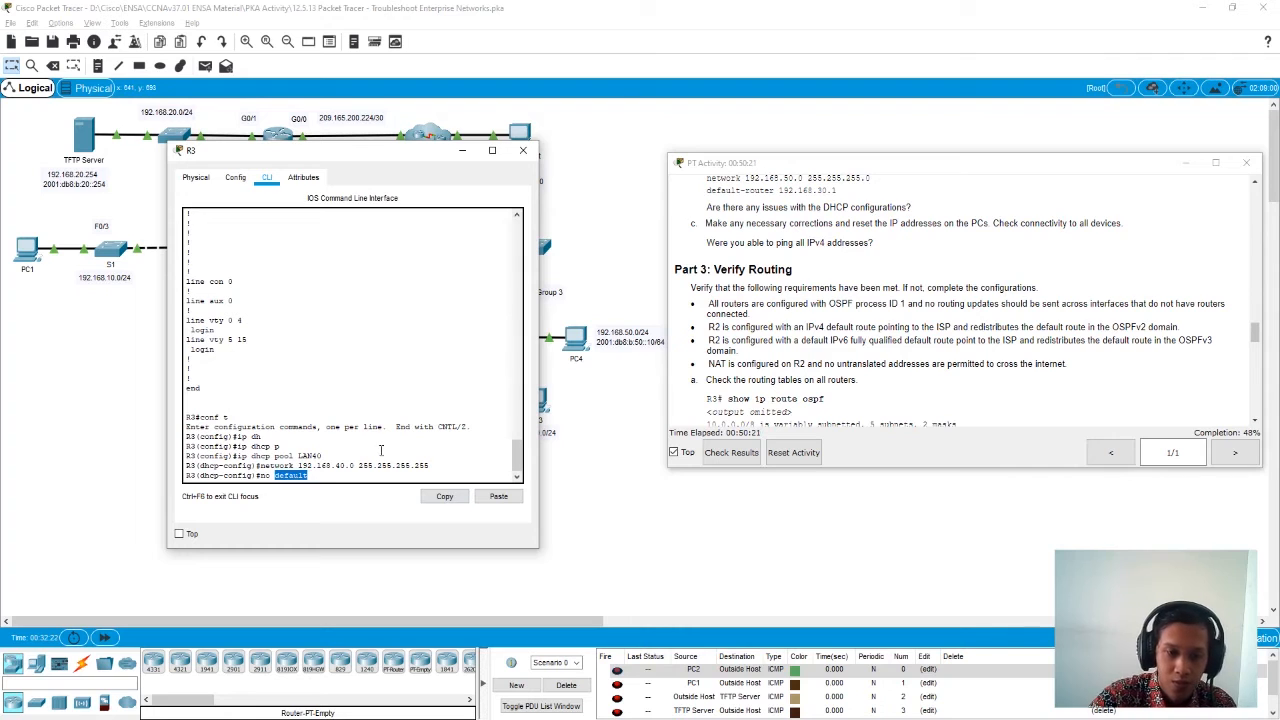
{"action": "left_click", "coordinate": [340, 474]}
{"action": "key", "text": "BackSpace"}
{"action": "key", "text": "BackSpace"}
{"action": "key", "text": "BackSpace"}
{"action": "key", "text": "BackSpace"}
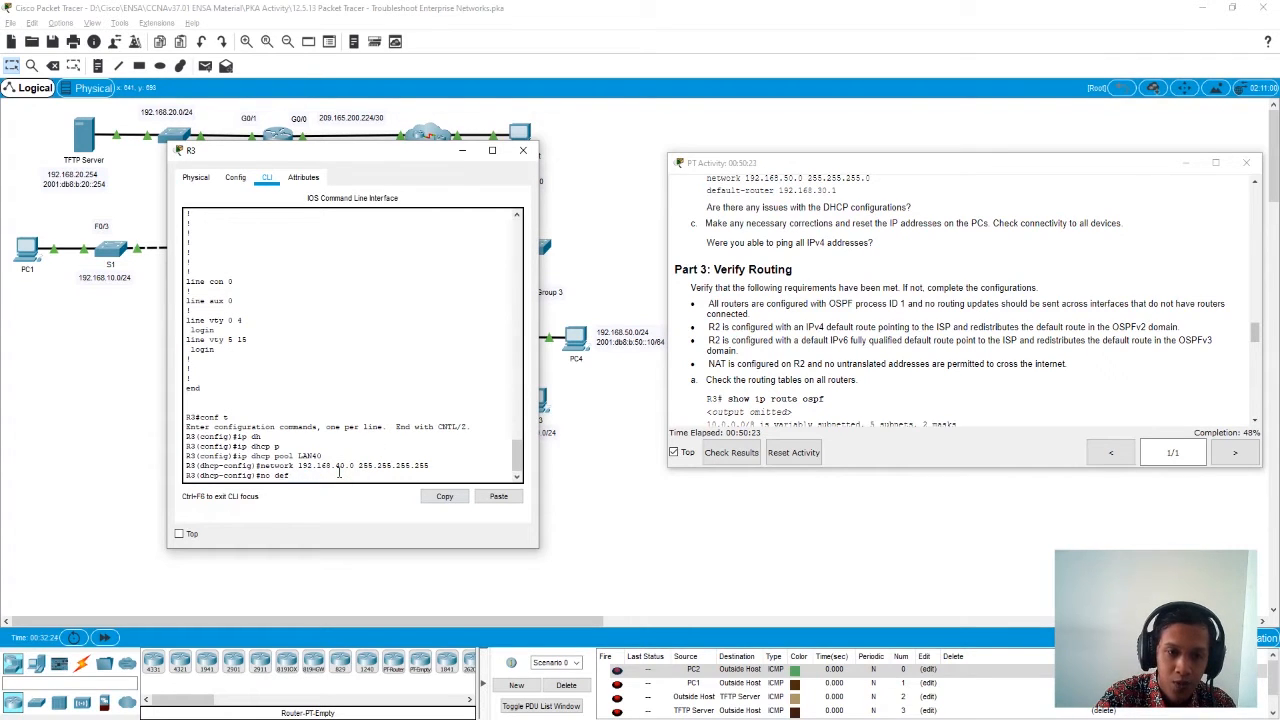
{"action": "left_click", "coordinate": [498, 496]}
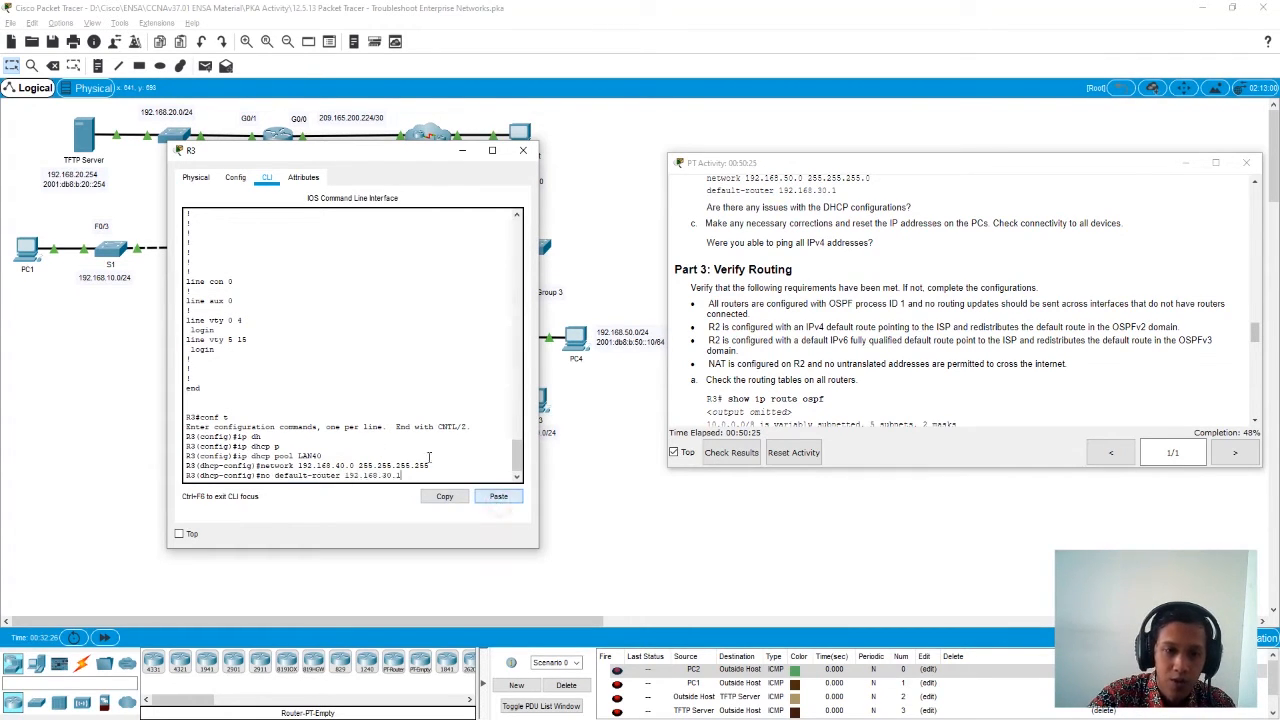
{"action": "left_click", "coordinate": [277, 476]}
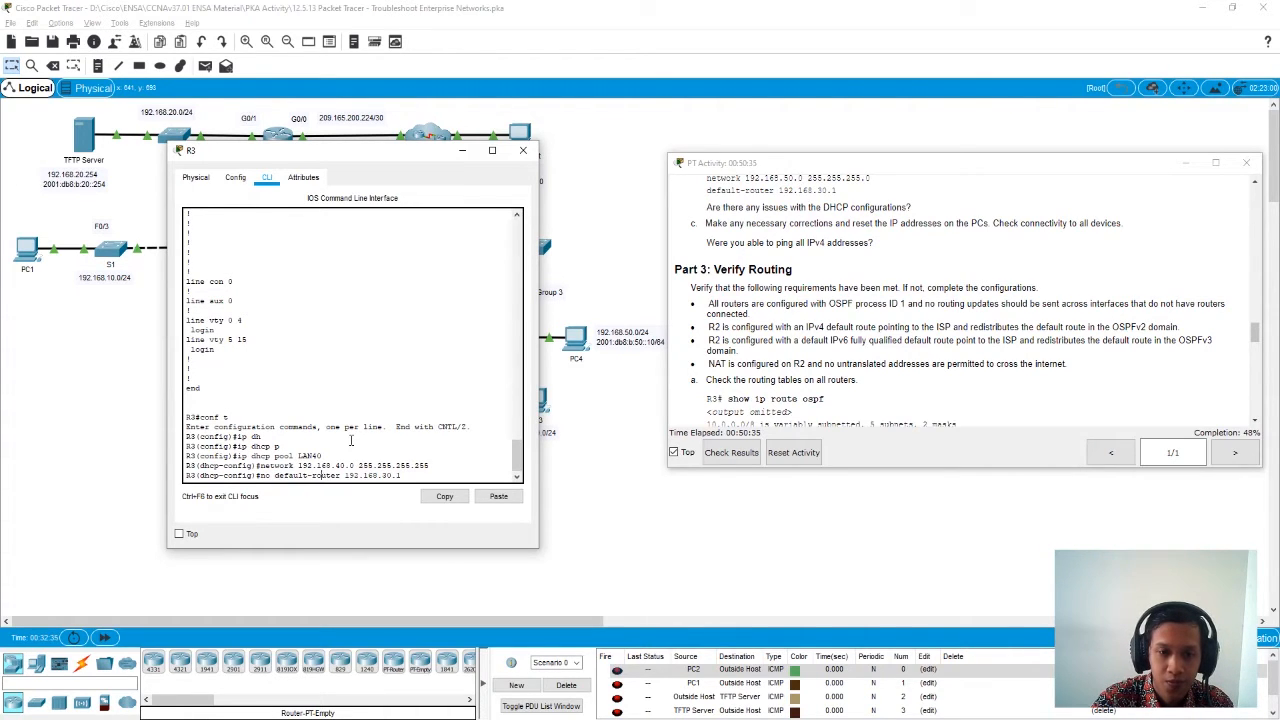
{"action": "key", "text": "Return"}
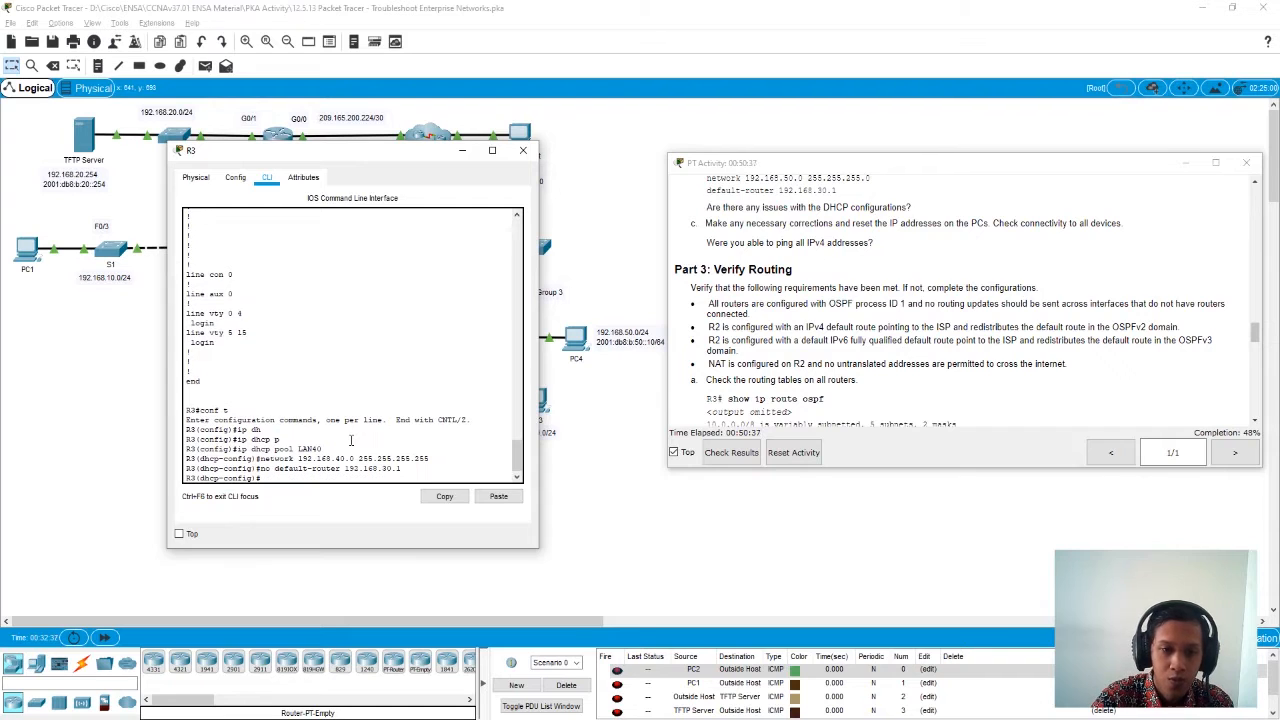
- Set the LAN40 pool's default router to 192.168.40.1 and return to global configuration mode
{"action": "type", "text": "defa"}
{"action": "key", "text": "Tab"}
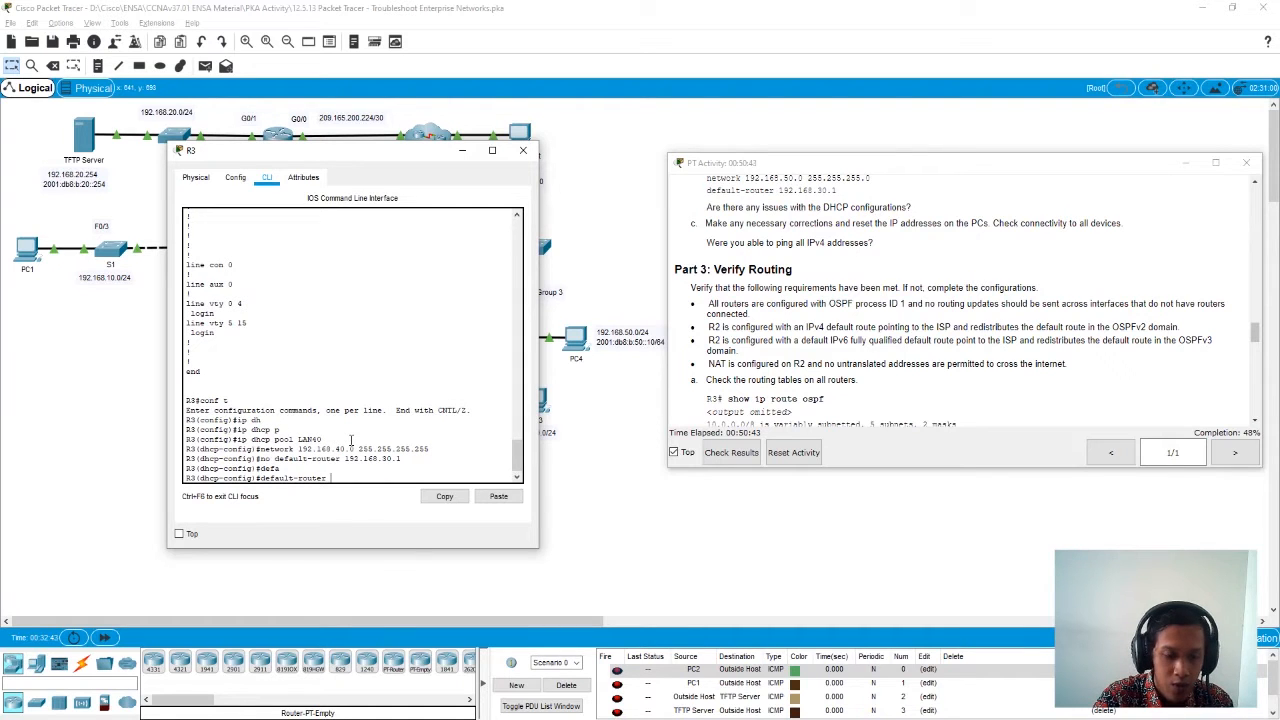
{"action": "type", "text": "192.168"}
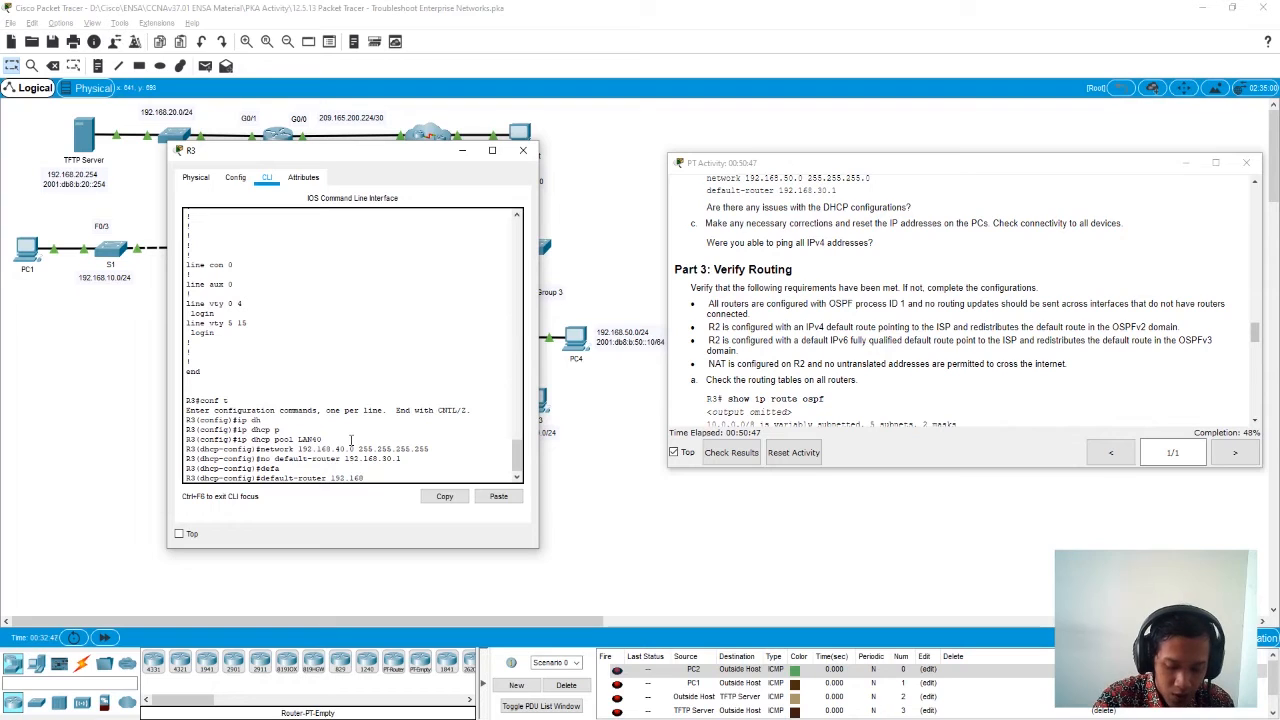
{"action": "type", "text": ".40."}
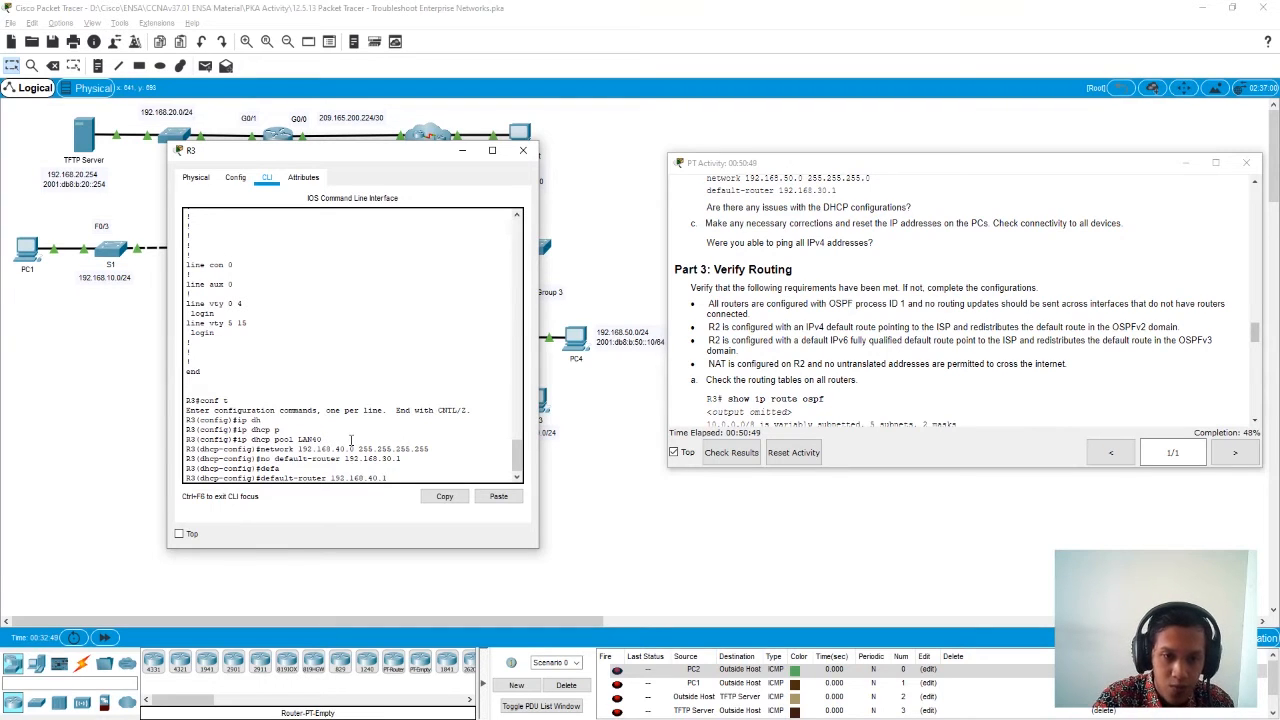
{"action": "type", "text": "1"}
{"action": "key", "text": "Return"}
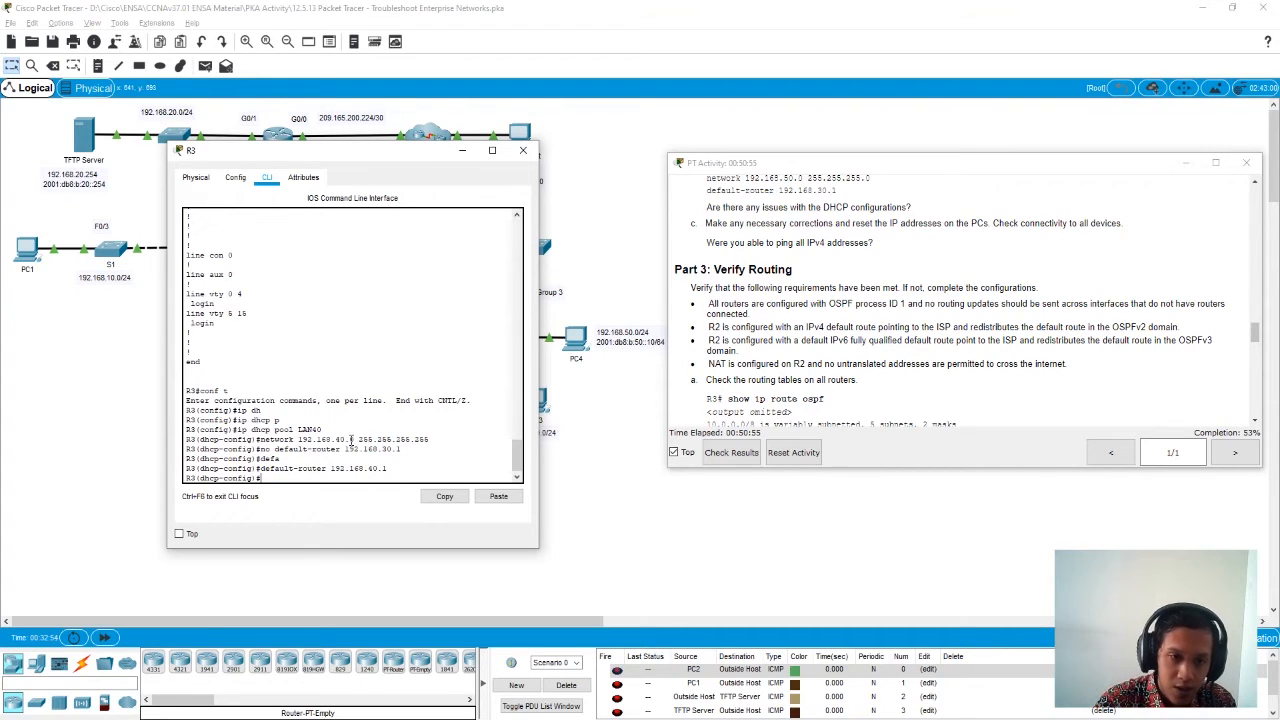
{"action": "type", "text": "exit"}
{"action": "key", "text": "Return"}
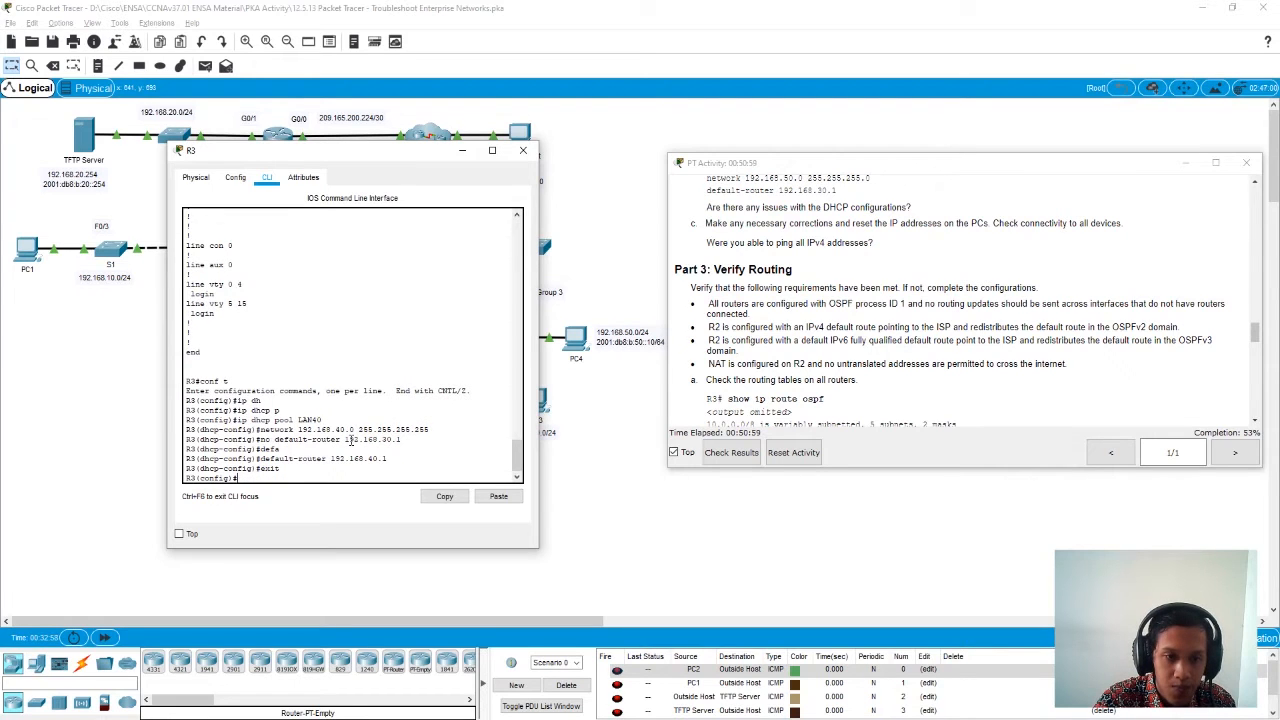
- Enter DHCP configuration mode for the LAN50 pool on R3
{"action": "type", "text": "ip d"}
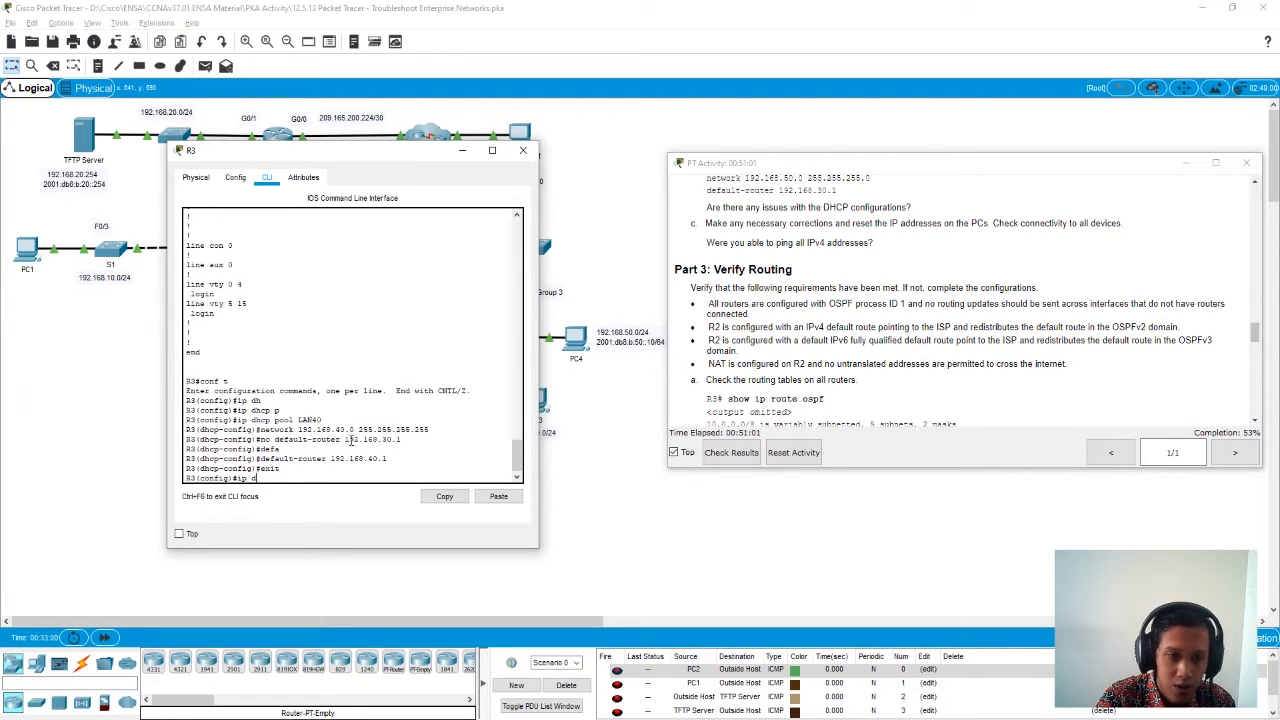
{"action": "type", "text": "hcp pool"}
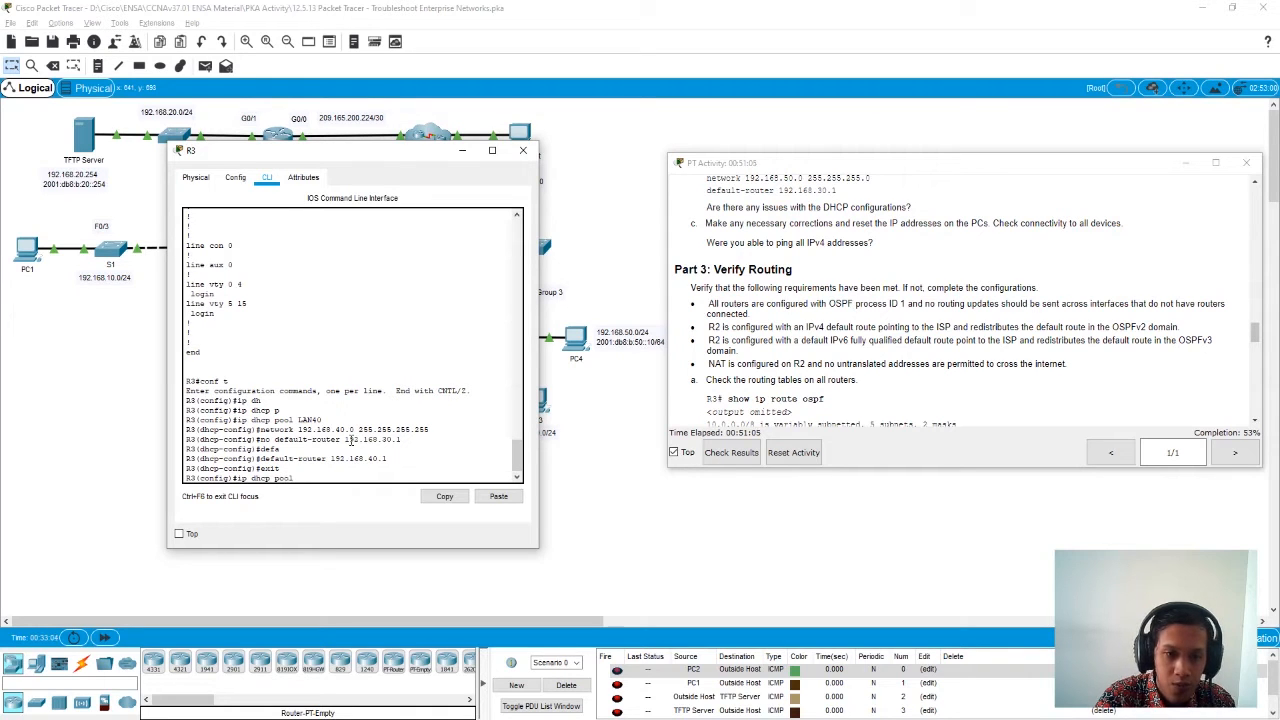
{"action": "type", "text": " LAN50"}
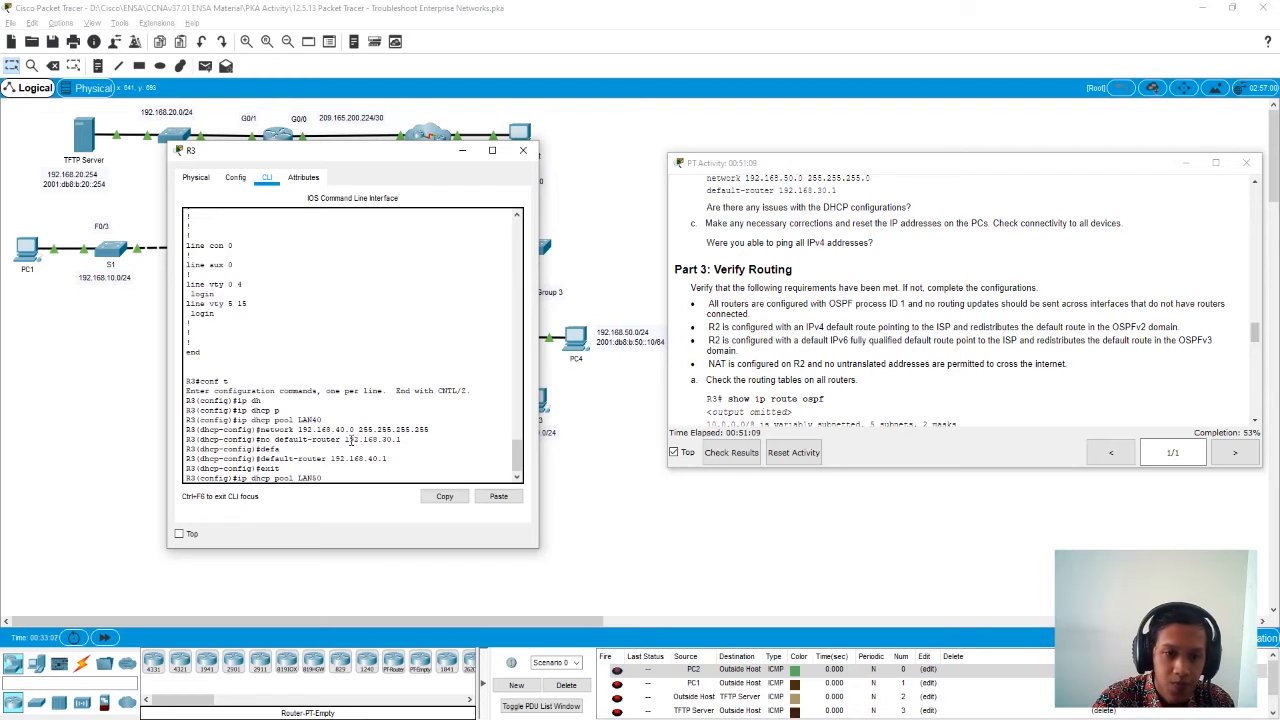
{"action": "key", "text": "Return"}
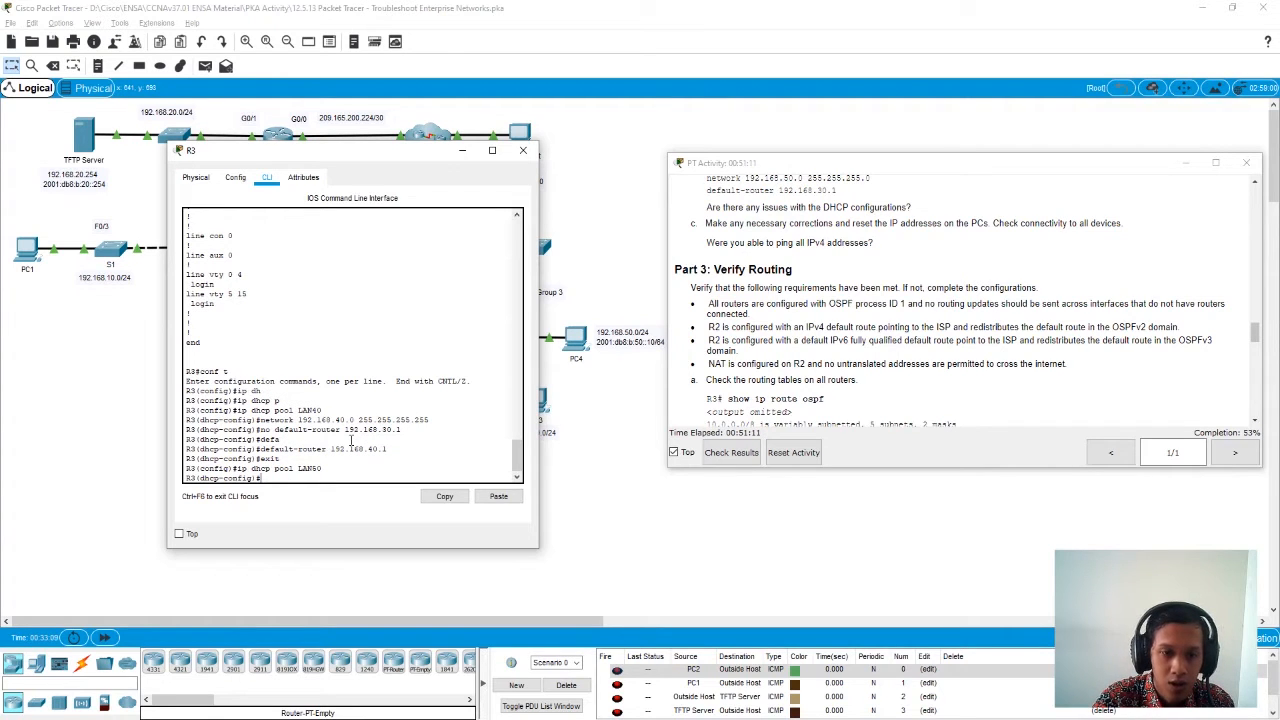
- Copy the LAN50 pool's default-router 192.168.30.1 line from the earlier running configuration output and return to the command prompt
{"action": "scroll", "coordinate": [350, 441], "scroll_direction": "up", "scroll_amount": 10}
{"action": "scroll", "coordinate": [341, 448], "scroll_direction": "up", "scroll_amount": 10}
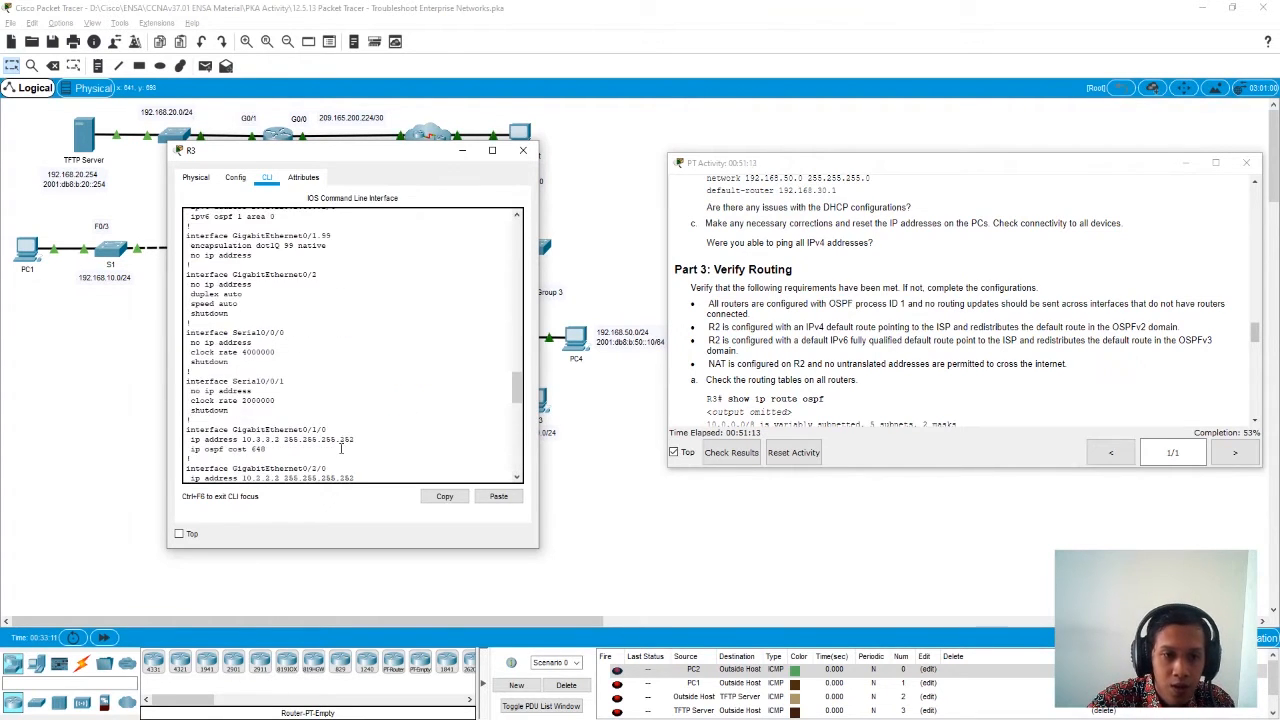
{"action": "scroll", "coordinate": [341, 448], "scroll_direction": "up", "scroll_amount": 5}
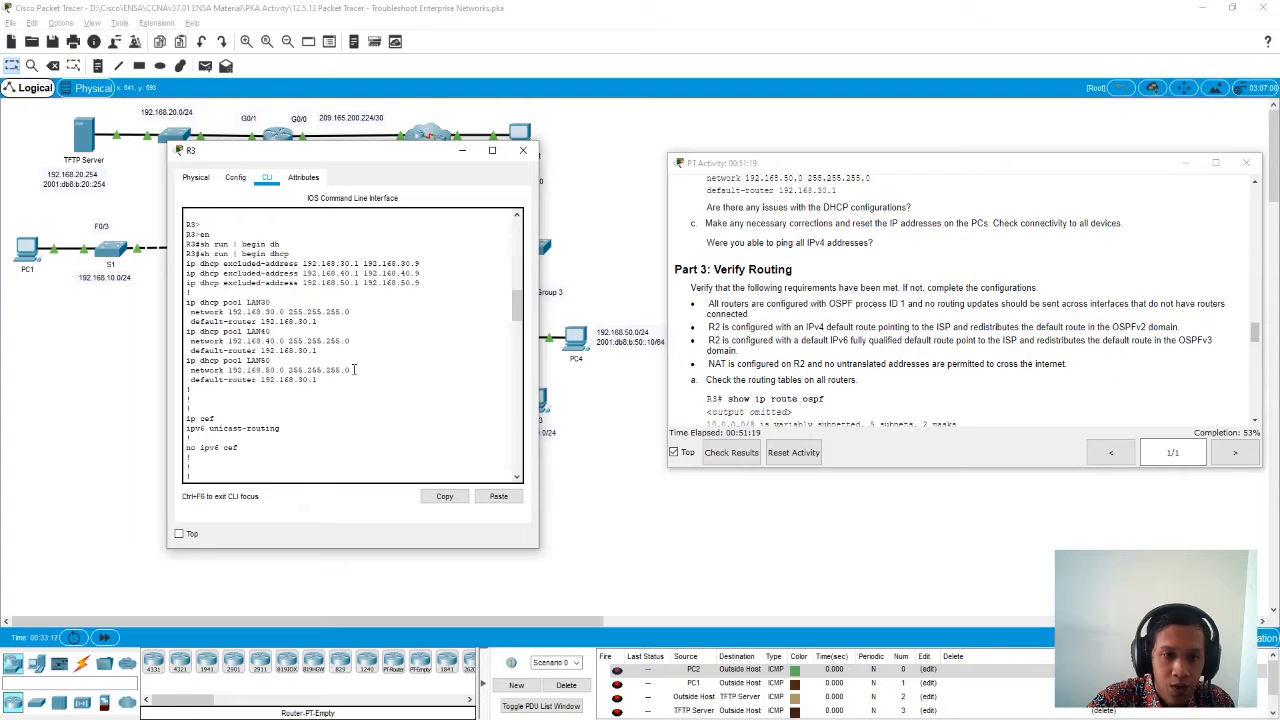
{"action": "left_click_drag", "start_coordinate": [354, 369], "coordinate": [322, 370]}
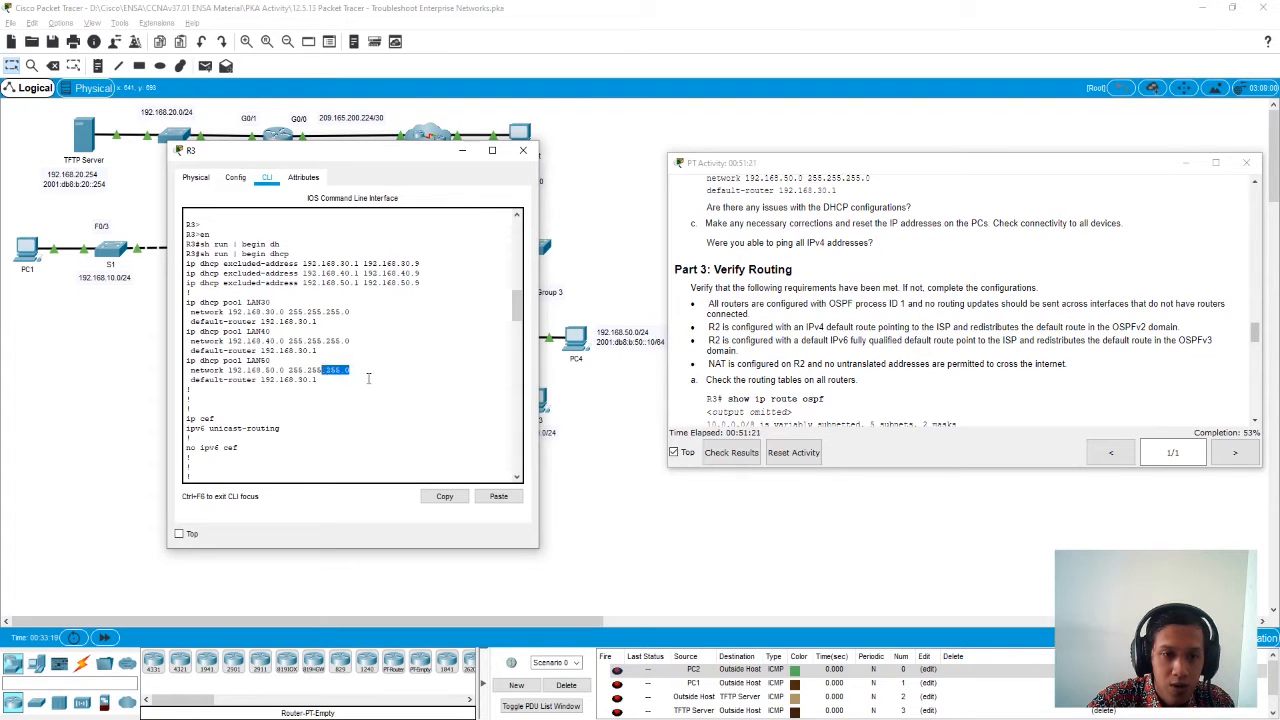
{"action": "left_click", "coordinate": [368, 378]}
{"action": "left_click", "coordinate": [321, 380]}
{"action": "left_click_drag", "start_coordinate": [297, 381], "coordinate": [190, 381]}
{"action": "left_click", "coordinate": [443, 498]}
{"action": "scroll", "coordinate": [345, 441], "scroll_direction": "down", "scroll_amount": 10}
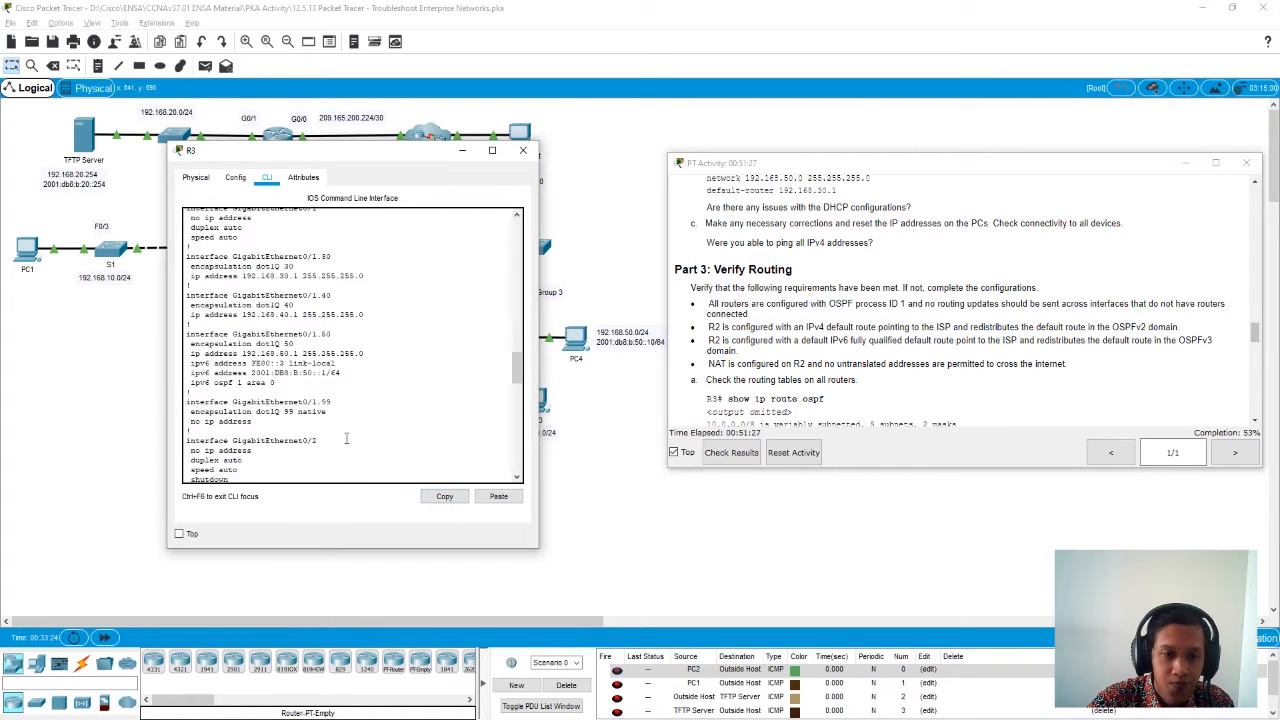
{"action": "scroll", "coordinate": [345, 441], "scroll_direction": "down", "scroll_amount": 10}
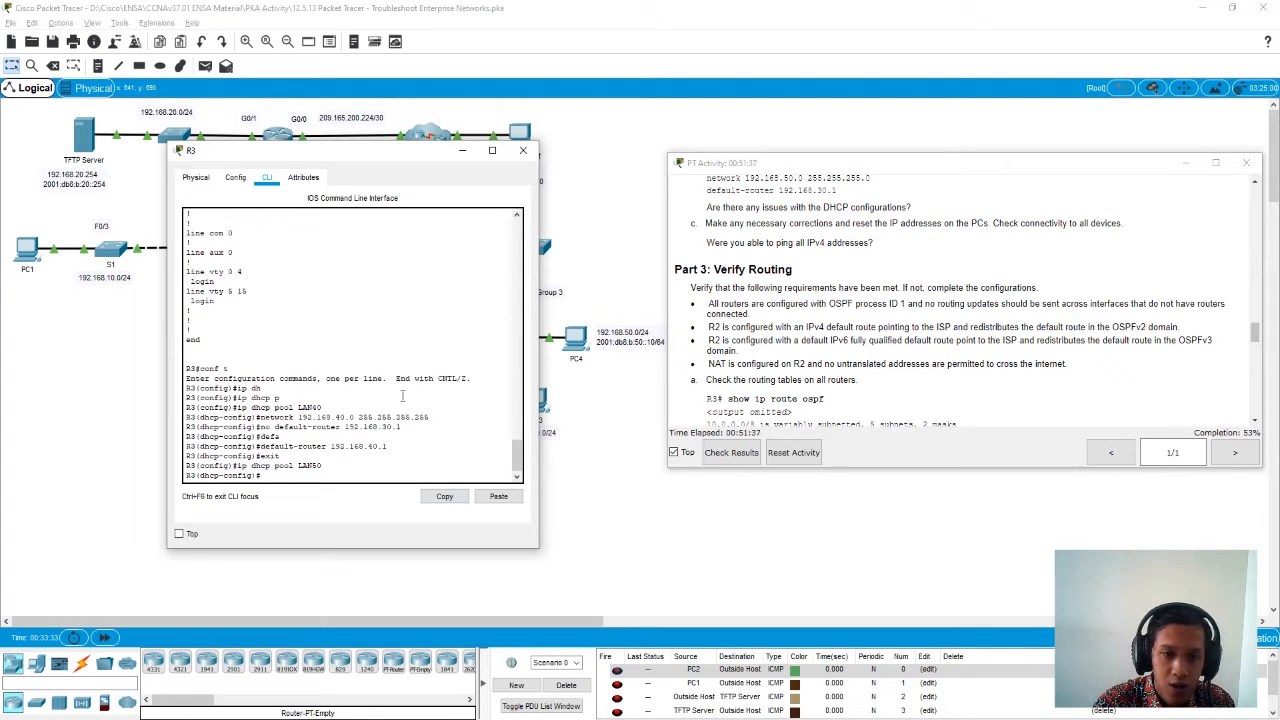
- Set the LAN50 pool's network to 192.168.50.0 with mask 255.255.255.255 by recalling and editing the earlier LAN40 network command
{"action": "key", "text": "Up"}
{"action": "key", "text": "Up"}
{"action": "key", "text": "Up"}
{"action": "key", "text": "Up"}
{"action": "key", "text": "Up"}
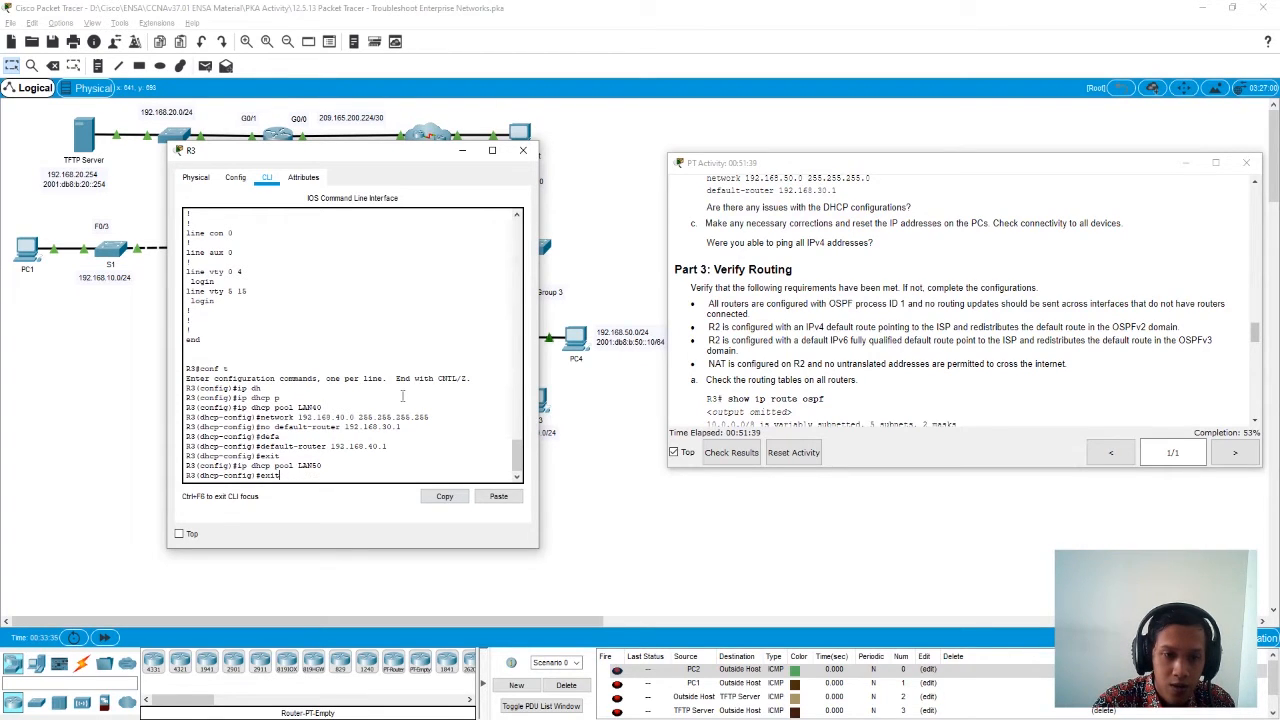
{"action": "key", "text": "Up"}
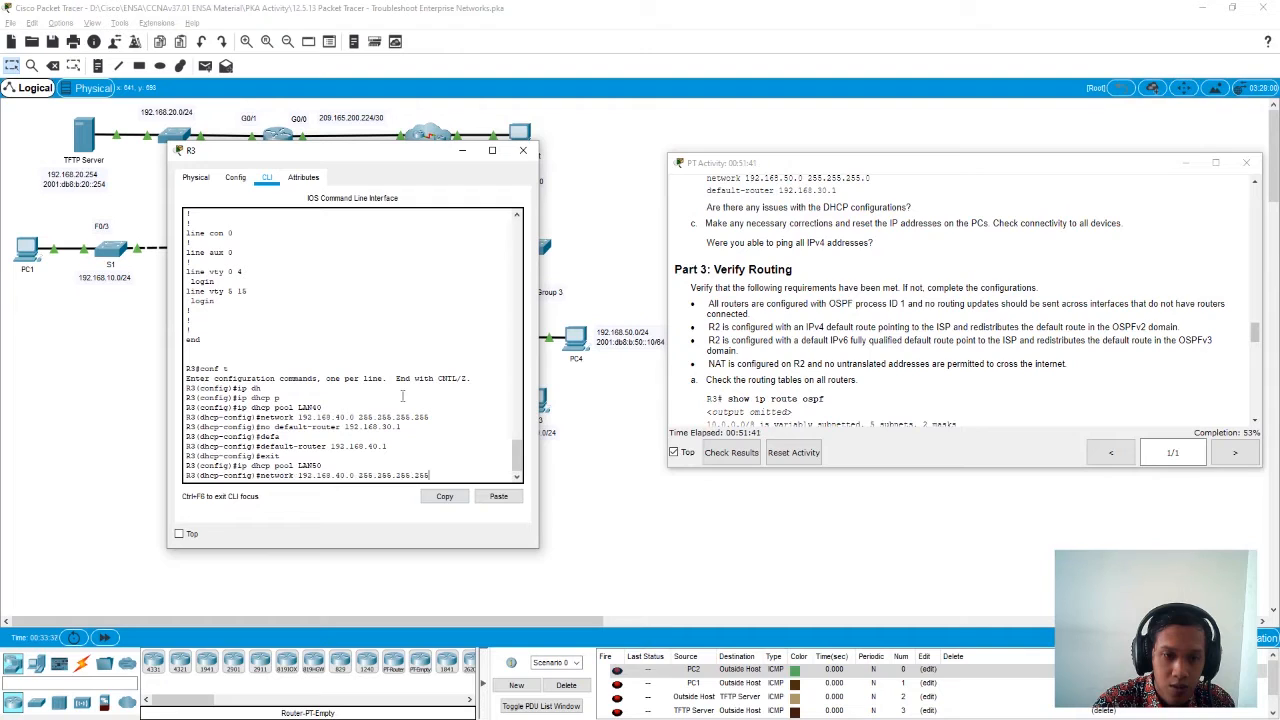
{"action": "key", "text": "Left"}
{"action": "key", "text": "Left"}
{"action": "key", "text": "Left"}
{"action": "key", "text": "Left"}
{"action": "key", "text": "Left"}
{"action": "key", "text": "Left"}
{"action": "key", "text": "Left"}
{"action": "key", "text": "Left"}
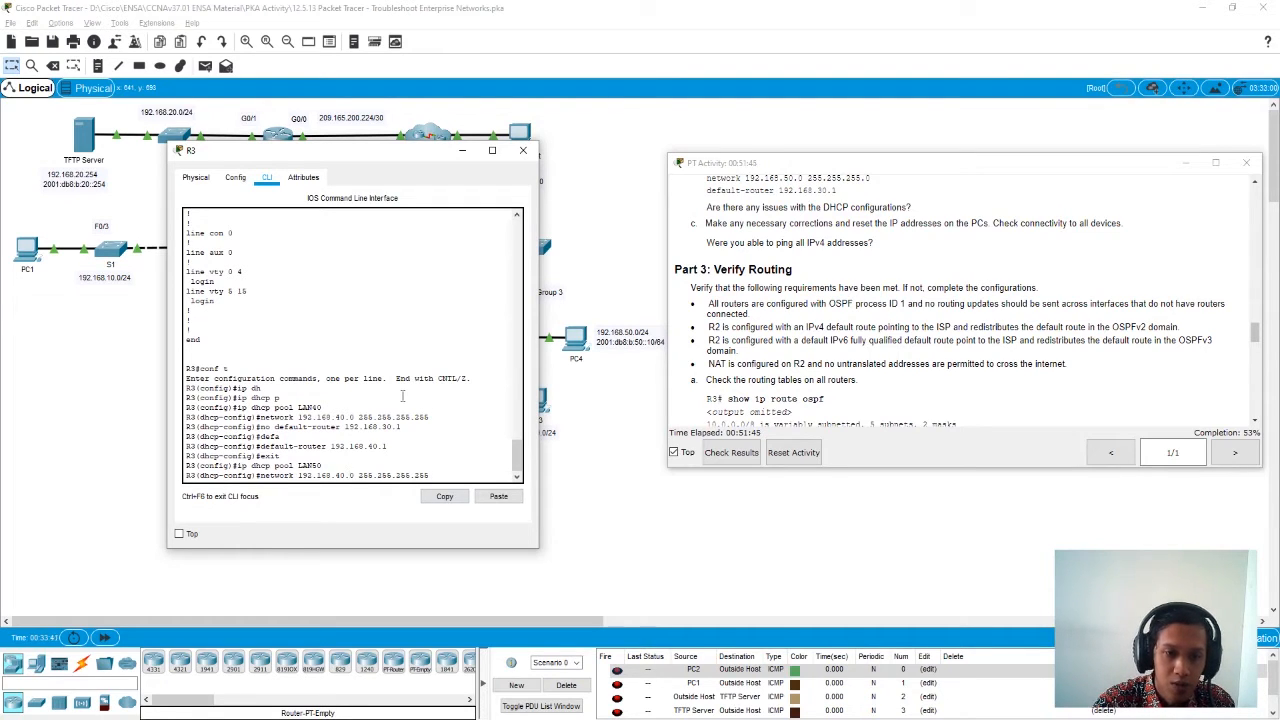
{"action": "key", "text": "BackSpace"}
{"action": "type", "text": "50"}
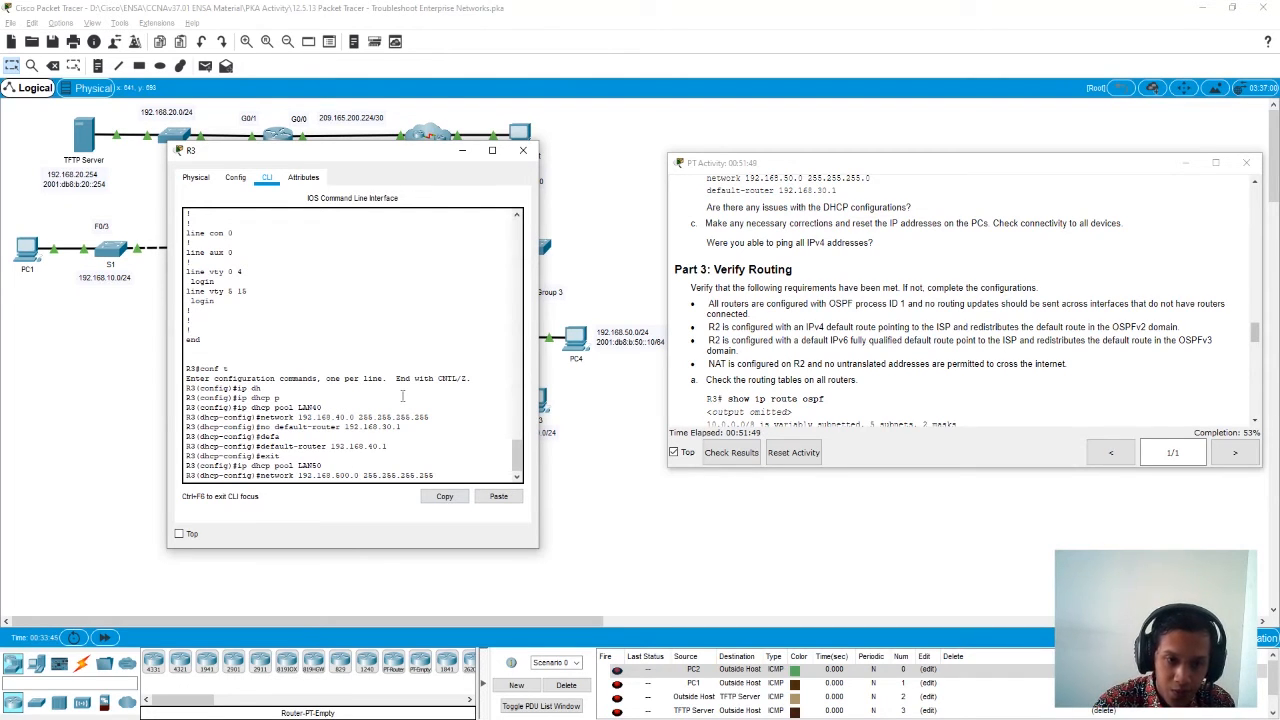
{"action": "key", "text": "BackSpace"}
{"action": "key", "text": "Right"}
{"action": "key", "text": "Right"}
{"action": "key", "text": "Right"}
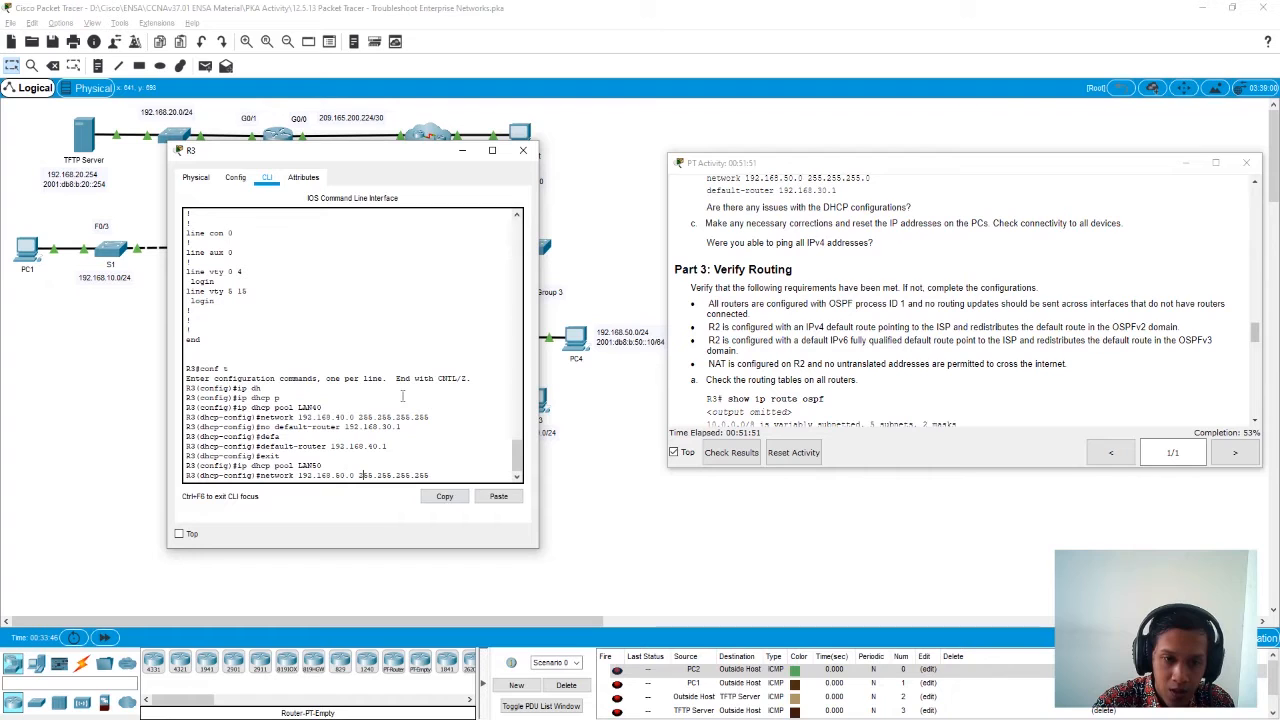
{"action": "key", "text": "Return"}
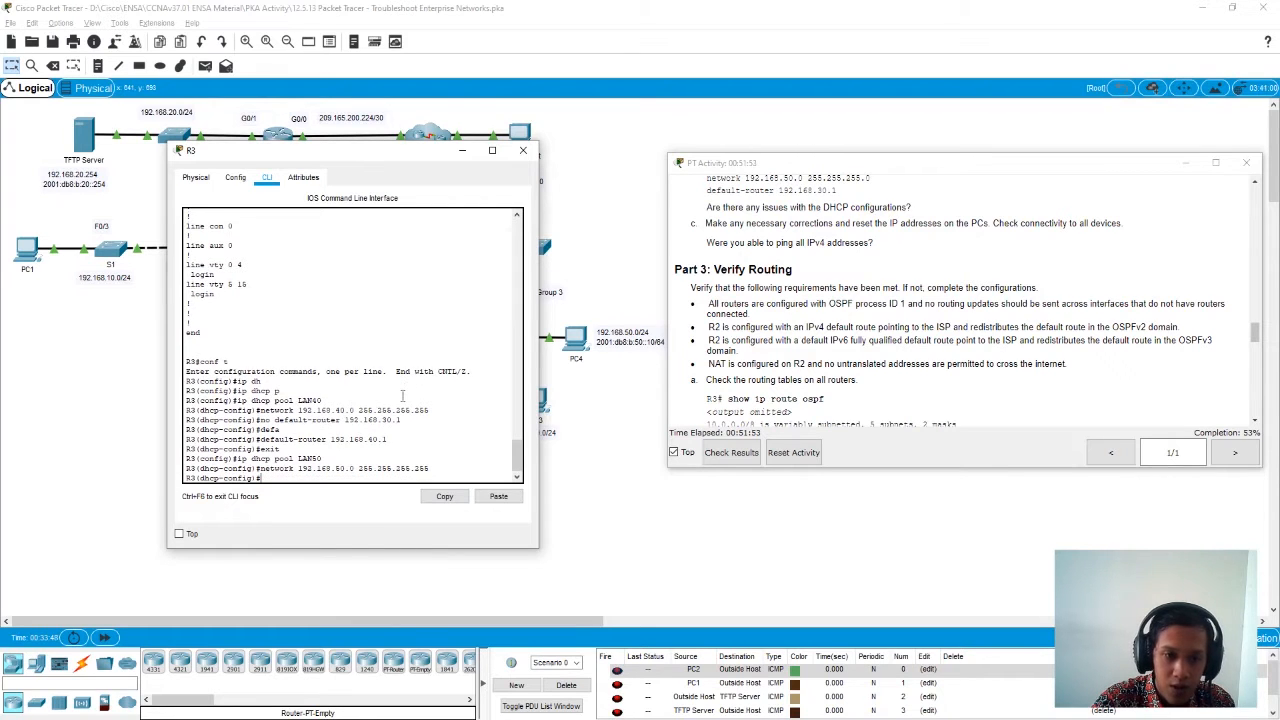
- Recall the earlier no default-router command, check it against the LAN50 definition, and remove default router 192.168.30.1 from the pool
{"action": "key", "text": "Up"}
{"action": "key", "text": "Up"}
{"action": "key", "text": "Up"}
{"action": "key", "text": "Up"}
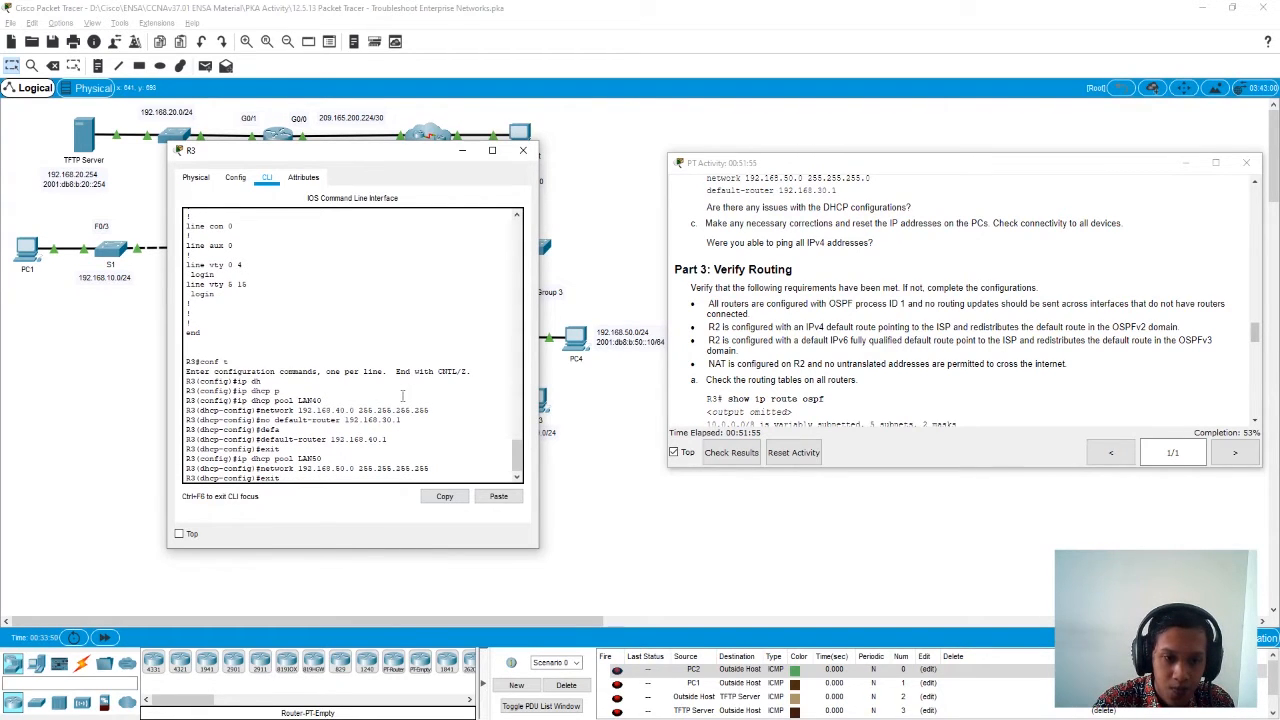
{"action": "key", "text": "Up"}
{"action": "key", "text": "Up"}
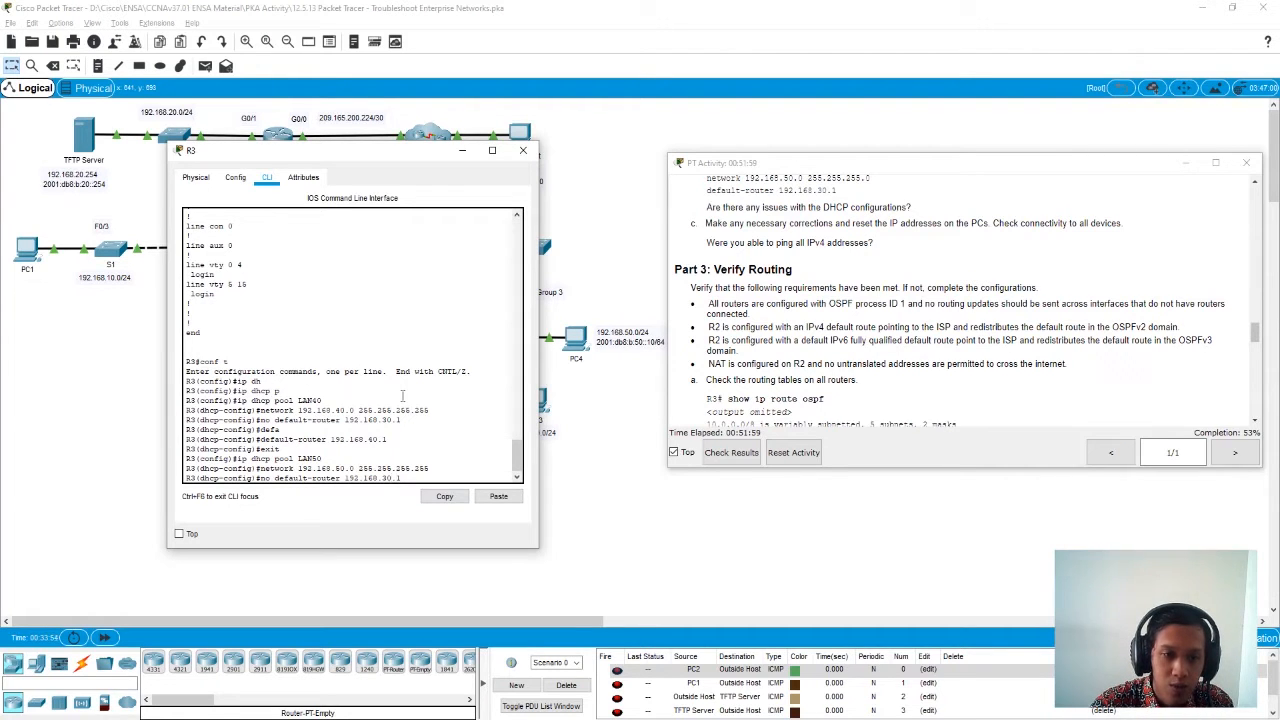
{"action": "scroll", "coordinate": [402, 396], "scroll_direction": "up", "scroll_amount": 10}
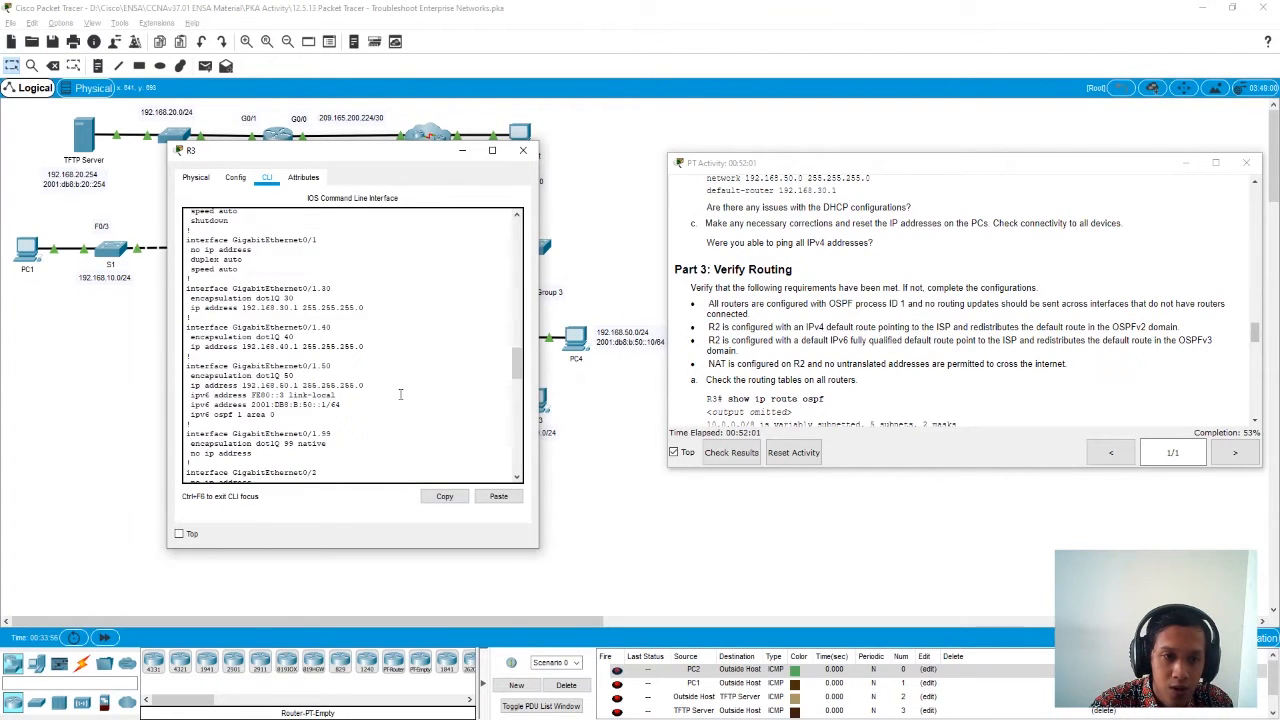
{"action": "scroll", "coordinate": [400, 394], "scroll_direction": "up", "scroll_amount": 10}
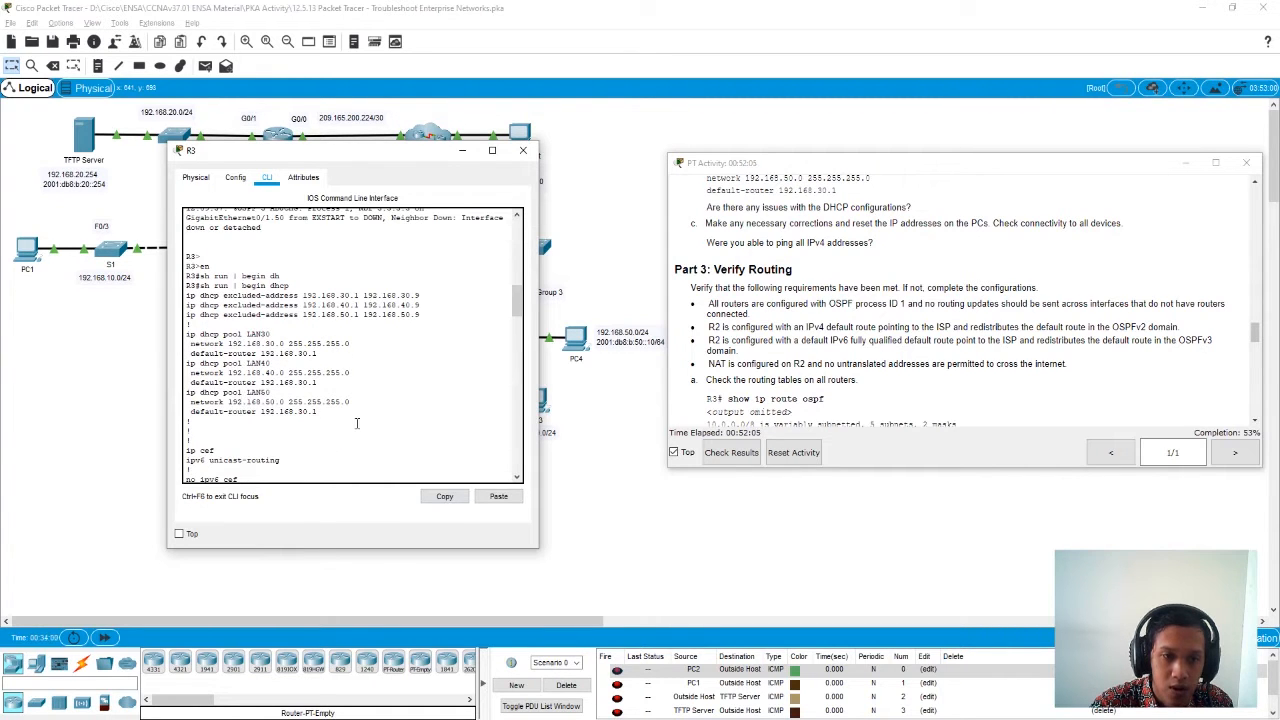
{"action": "scroll", "coordinate": [357, 423], "scroll_direction": "down", "scroll_amount": 10}
{"action": "scroll", "coordinate": [357, 423], "scroll_direction": "down", "scroll_amount": 10}
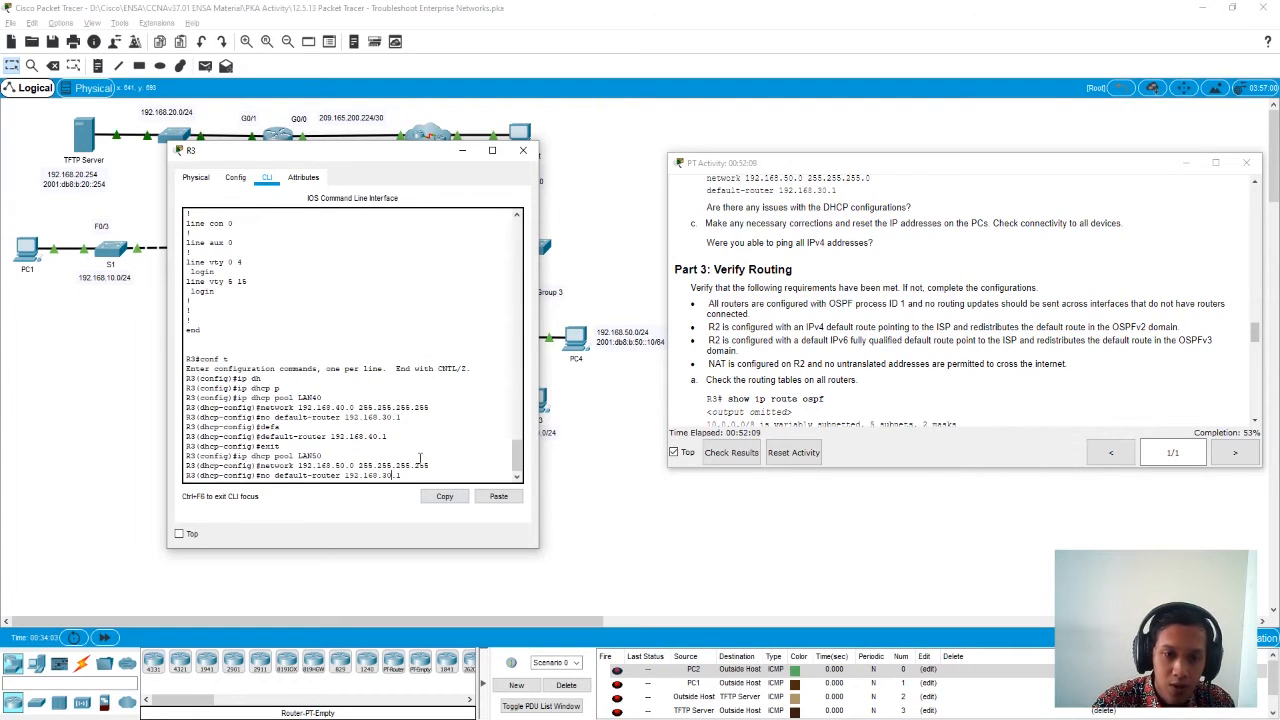
{"action": "key", "text": "Return"}
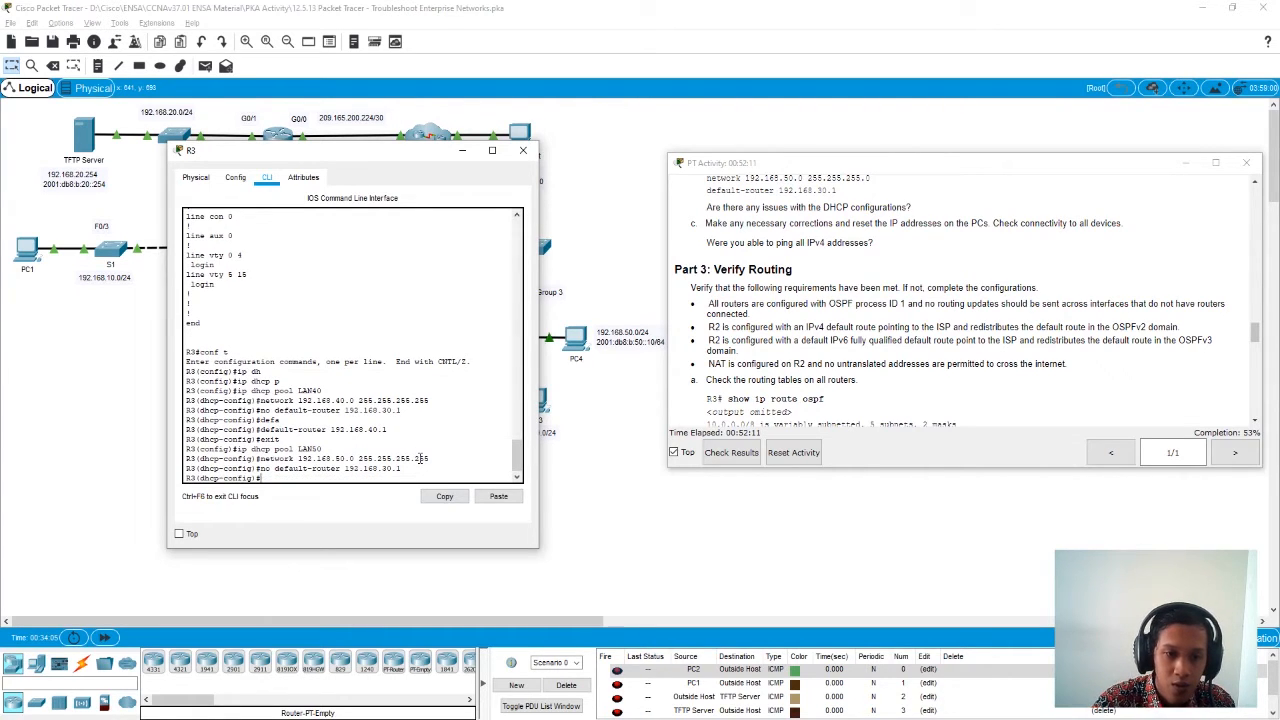
- Set the LAN50 pool's default router to 192.168.50.1 using the copied line and return to global configuration mode
{"action": "key", "text": "Up"}
{"action": "key", "text": "Down"}
{"action": "left_click", "coordinate": [497, 496]}
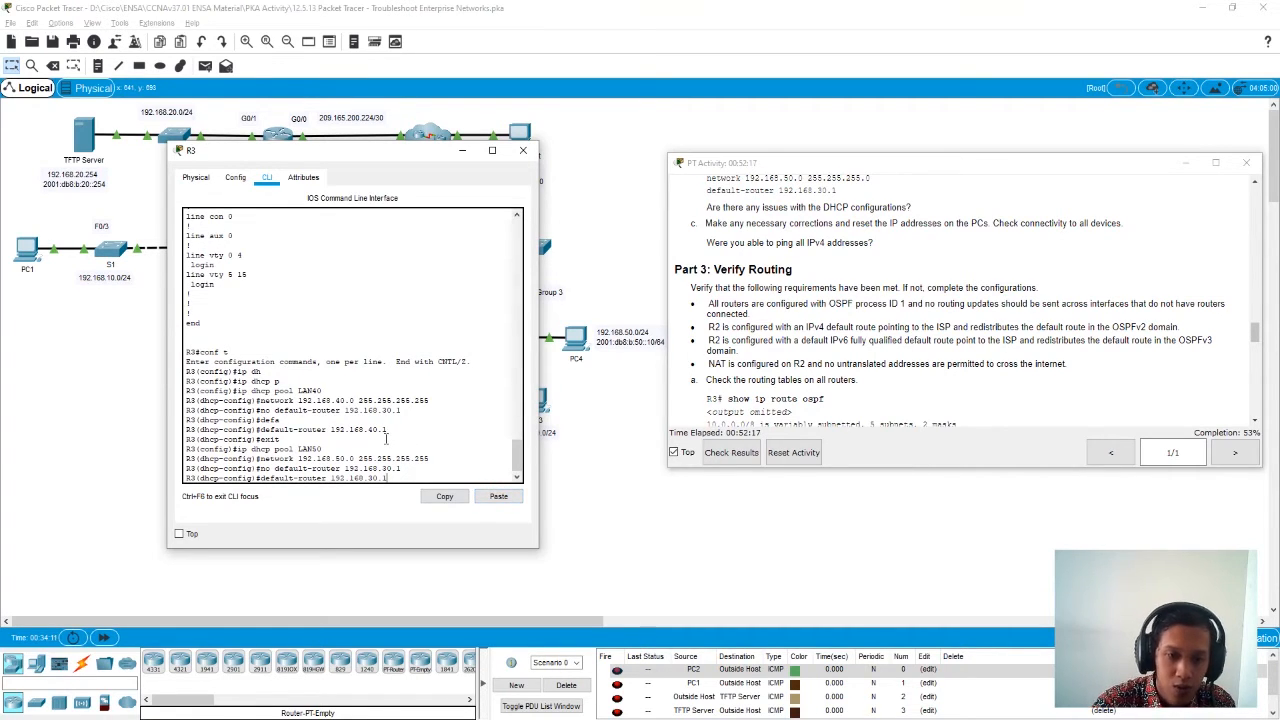
{"action": "key", "text": "Left"}
{"action": "key", "text": "Left"}
{"action": "key", "text": "Left"}
{"action": "key", "text": "BackSpace"}
{"action": "type", "text": "5"}
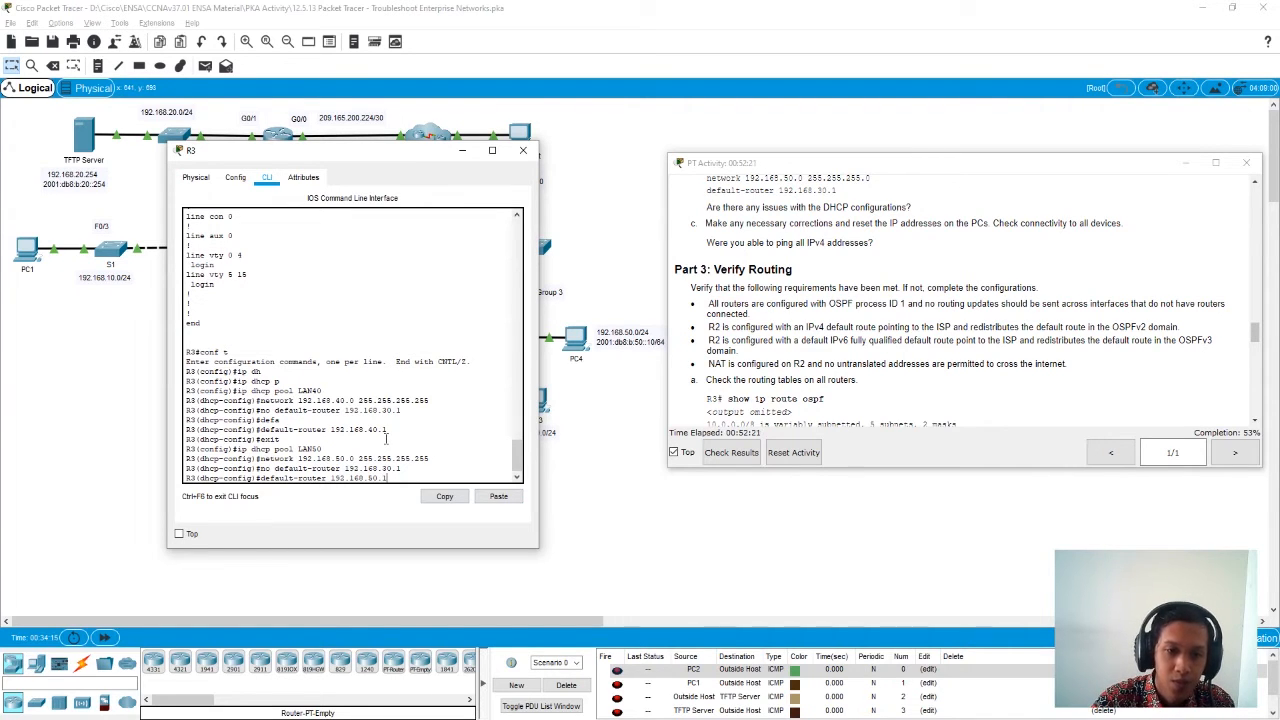
{"action": "key", "text": "Return"}
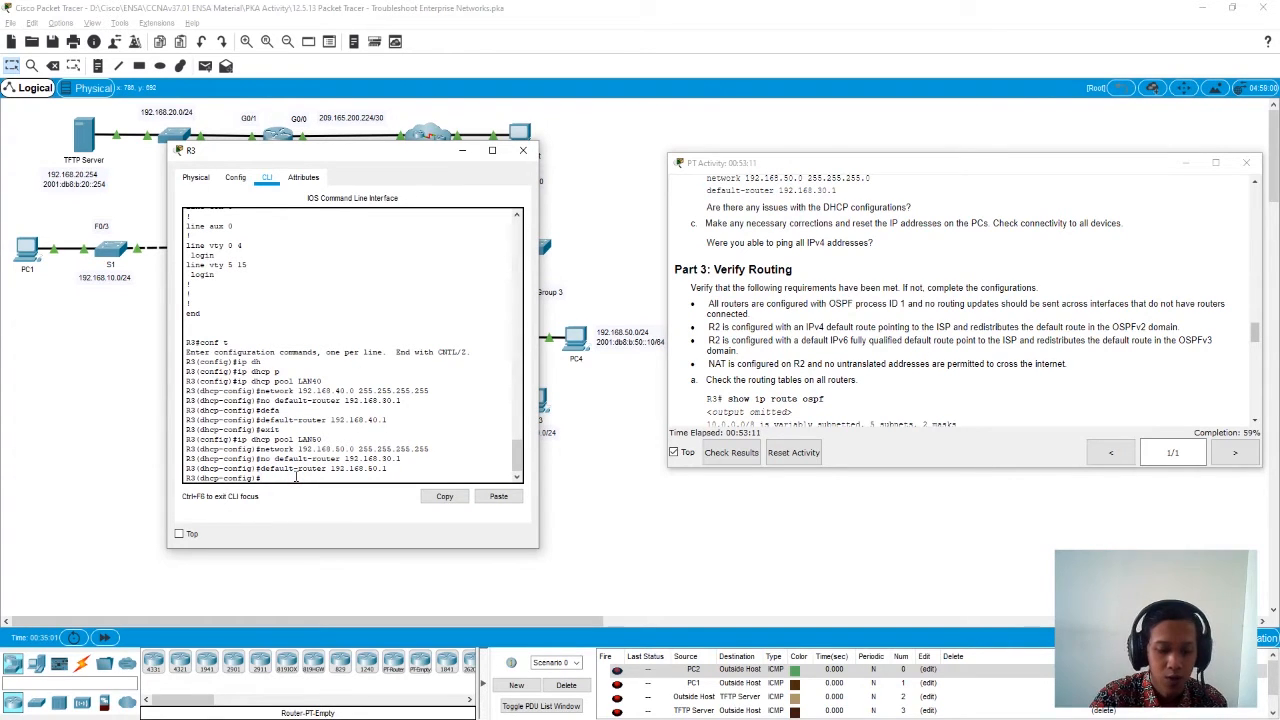
{"action": "type", "text": "exit"}
{"action": "key", "text": "Return"}
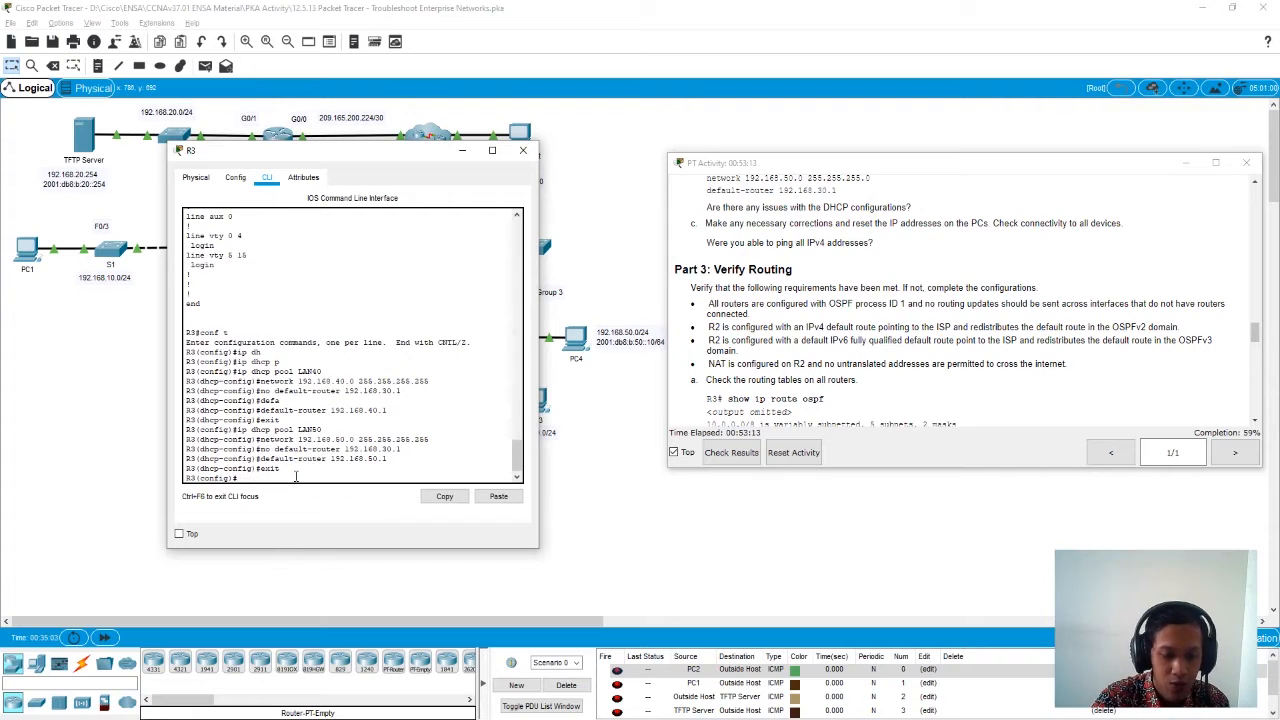
- Display R3's running configuration from privileged mode, paging on to show all the DHCP pool definitions
{"action": "key", "text": "Return"}
{"action": "type", "text": "show run"}
{"action": "key", "text": "Tab"}
{"action": "key", "text": "Return"}
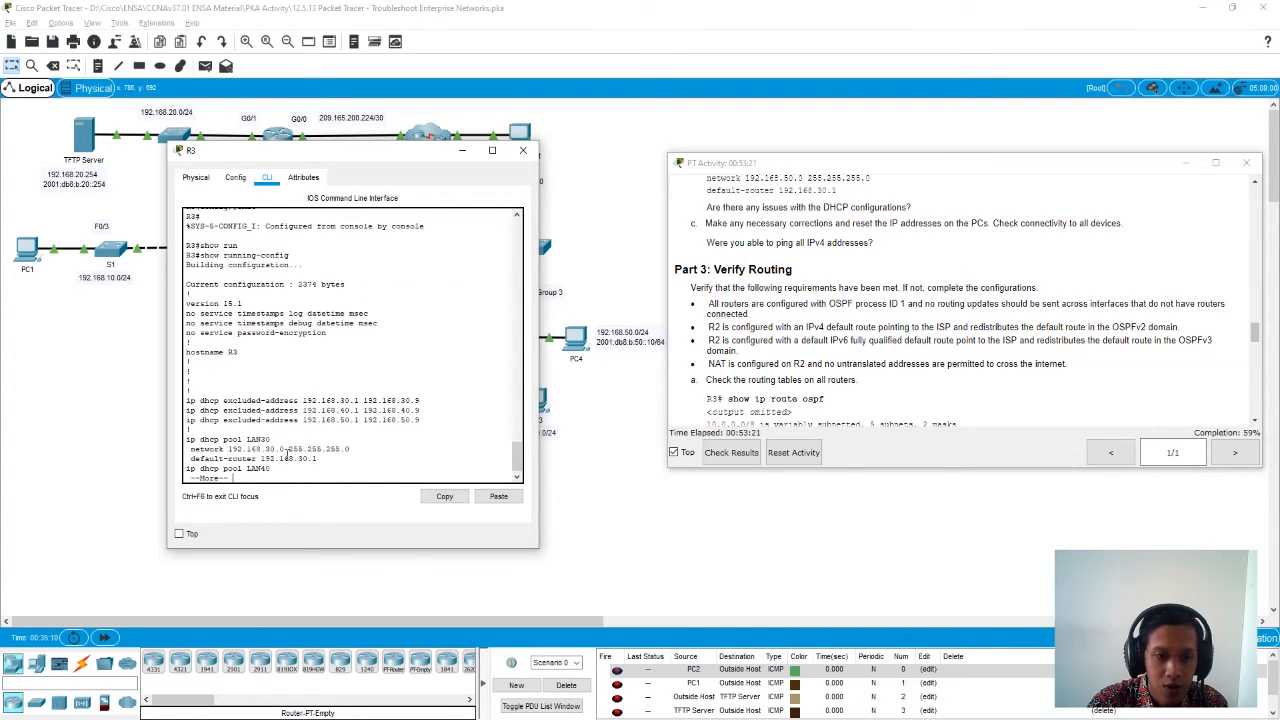
{"action": "key", "text": "space"}
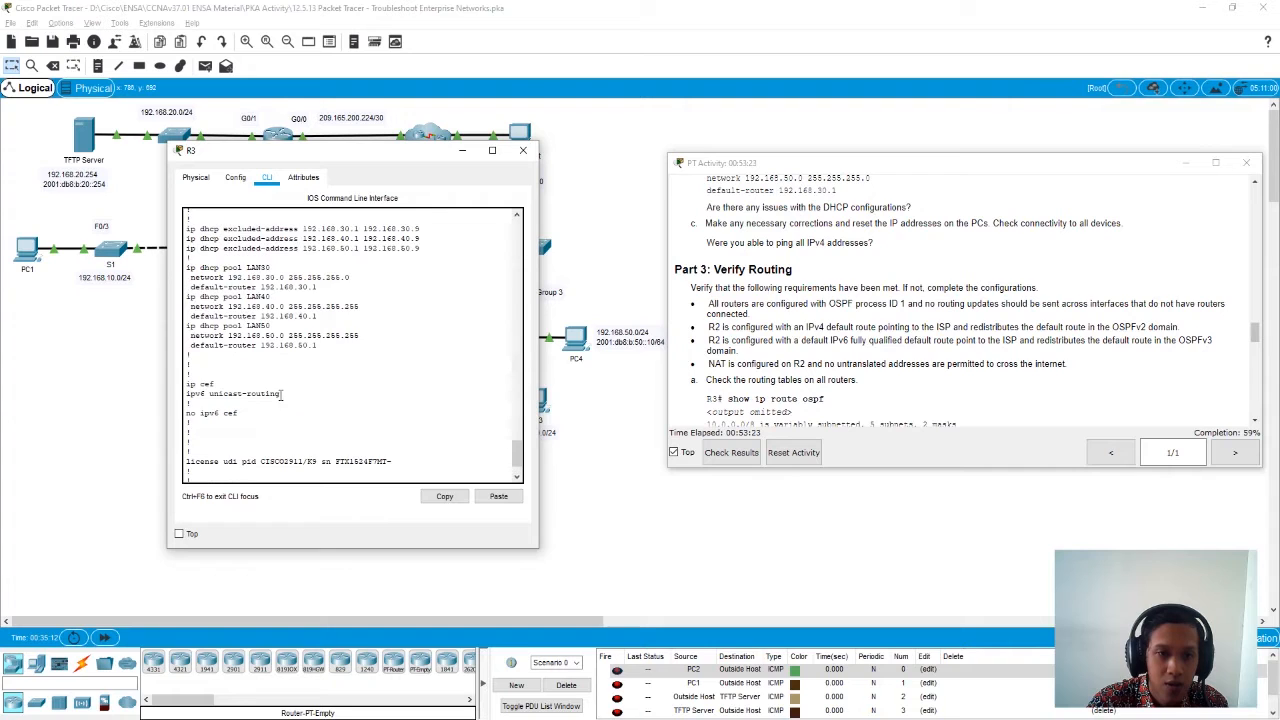
- Check the network and default-router entries of the LAN50, LAN40 and LAN30 pools in R3's running configuration
{"action": "left_click_drag", "start_coordinate": [329, 344], "coordinate": [260, 345]}
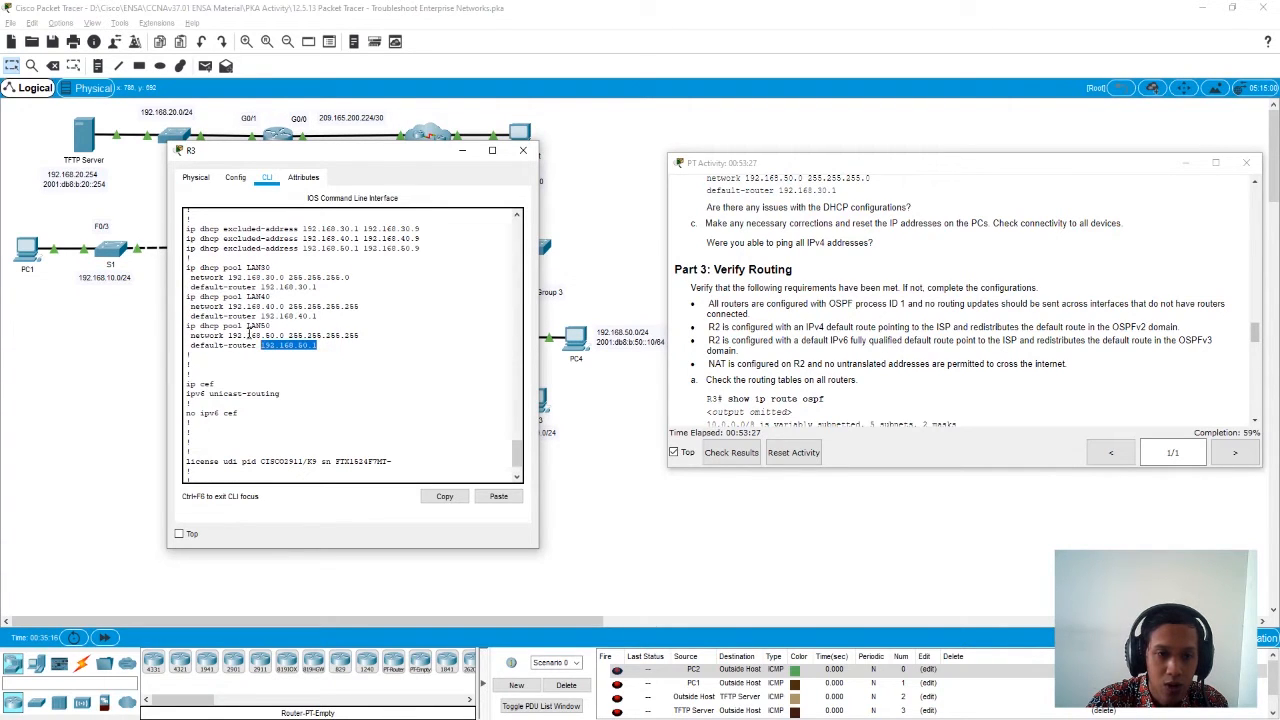
{"action": "left_click", "coordinate": [262, 336]}
{"action": "left_click_drag", "start_coordinate": [265, 306], "coordinate": [314, 317]}
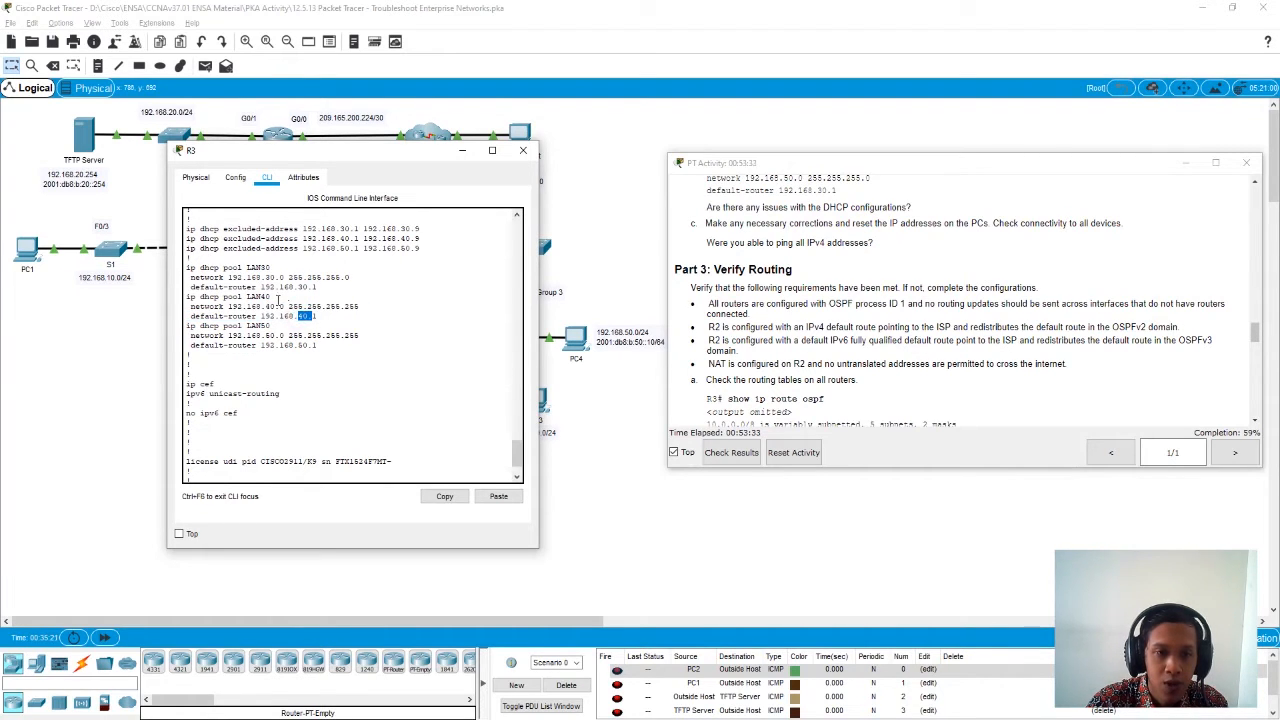
{"action": "left_click_drag", "start_coordinate": [242, 277], "coordinate": [320, 288]}
{"action": "left_click", "coordinate": [323, 470]}
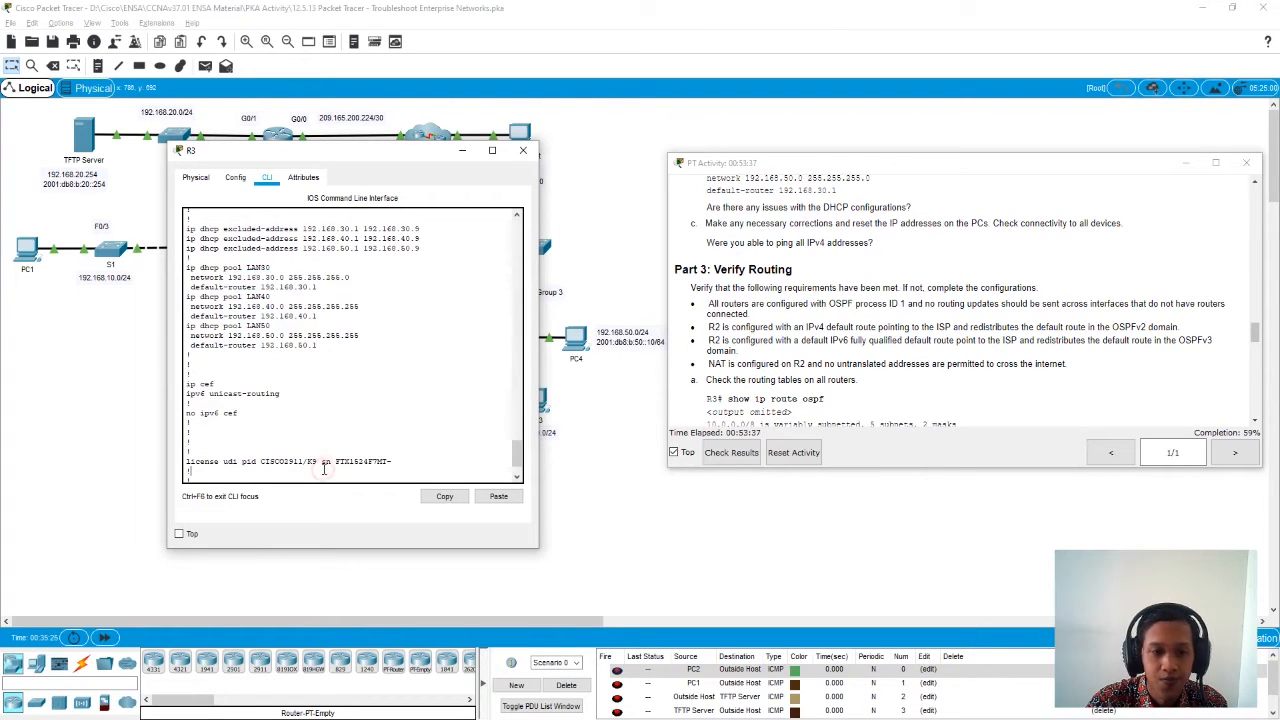
- Page through to the end of R3's running configuration and close the router's window
{"action": "key", "text": "space"}
{"action": "key", "text": "space"}
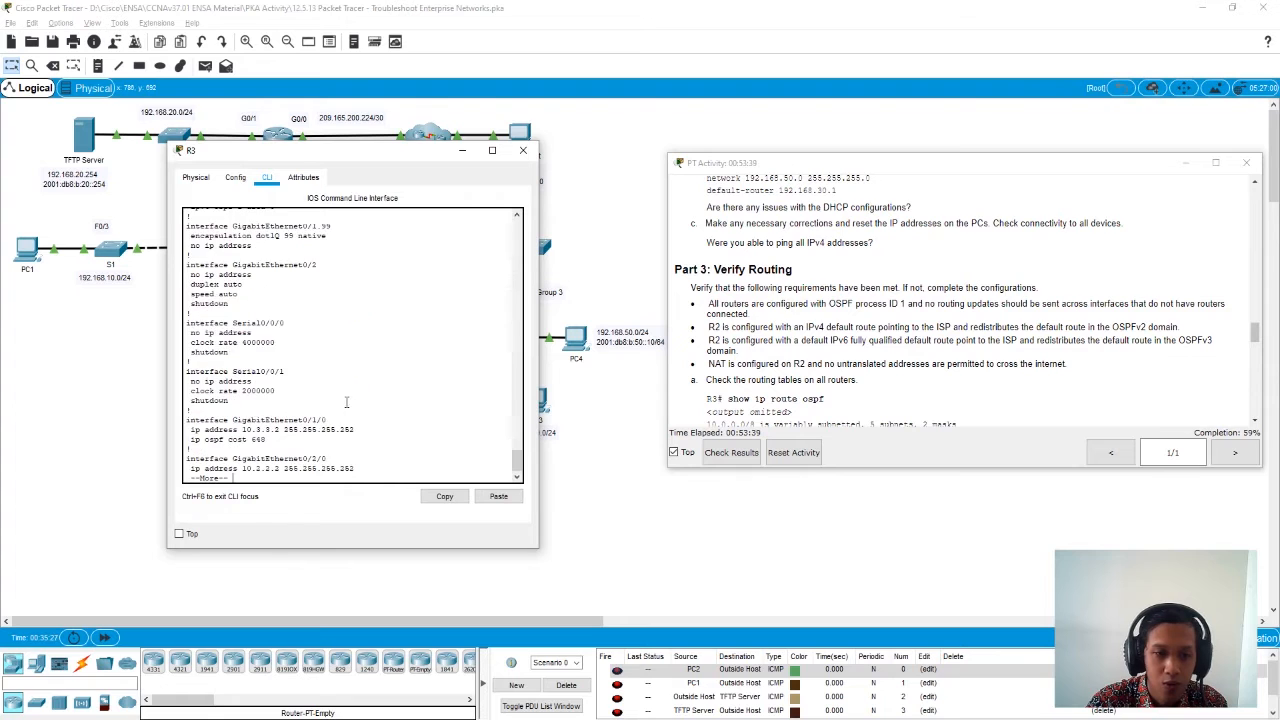
{"action": "key", "text": "space"}
{"action": "key", "text": "space"}
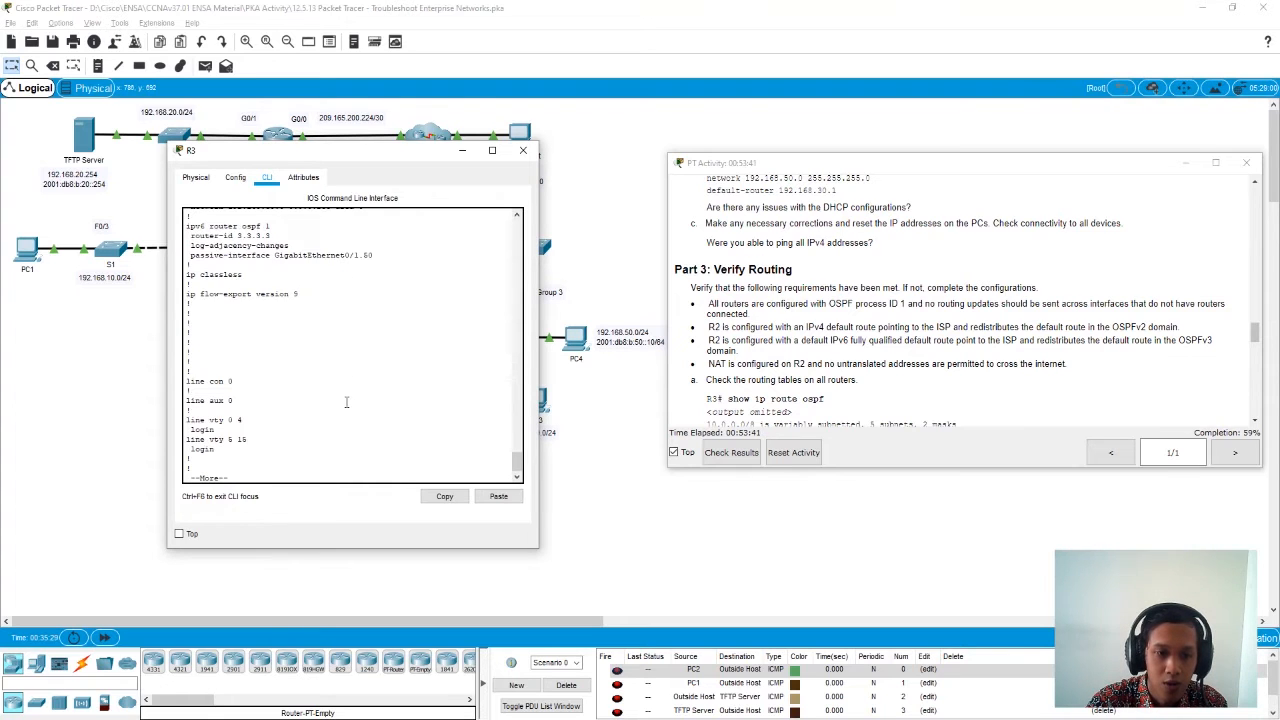
{"action": "key", "text": "space"}
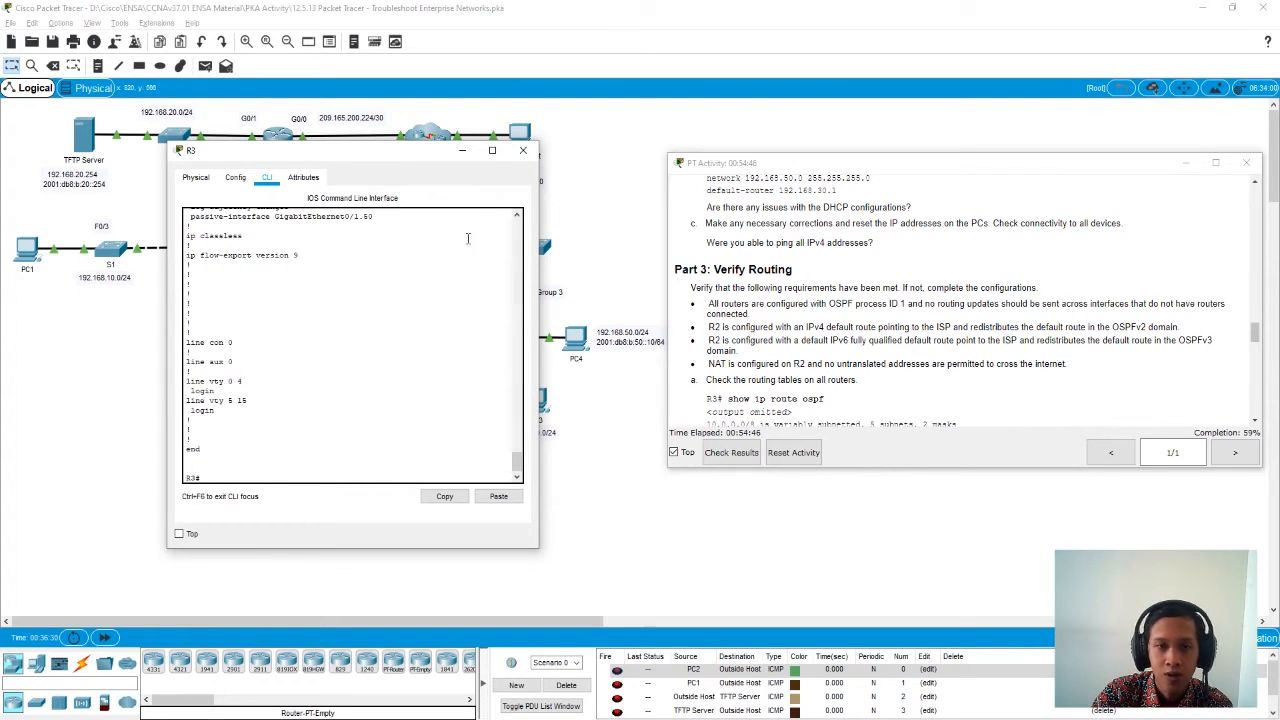
{"action": "left_click", "coordinate": [521, 152]}
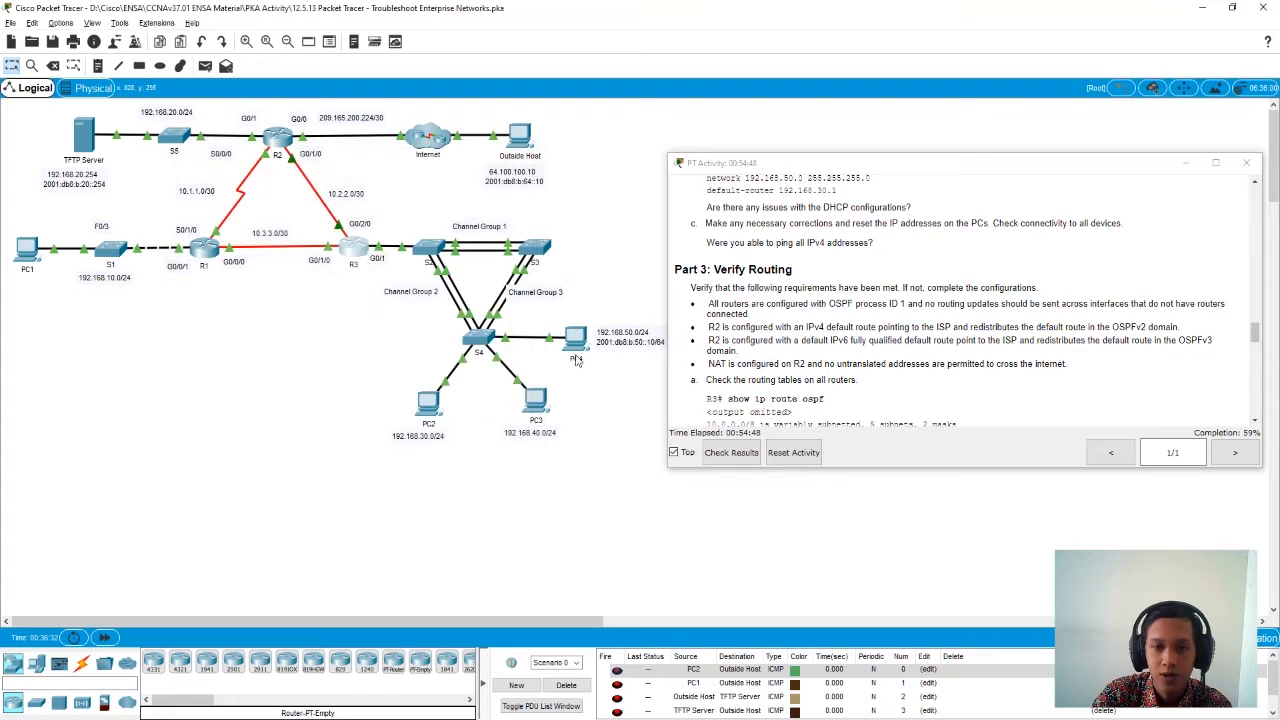
{"action": "scroll", "coordinate": [790, 320], "scroll_direction": "up", "scroll_amount": 1}
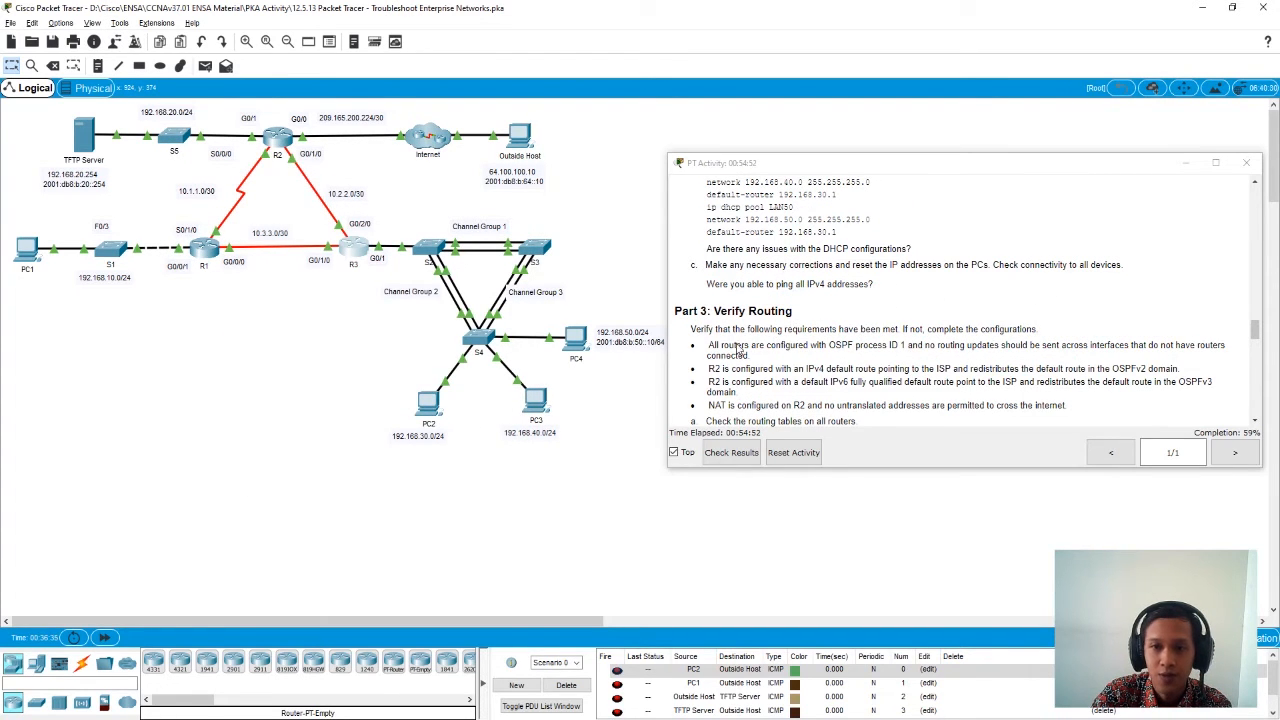
- Switch PC3's IPv4 configuration to Static and back to DHCP, twice, to request a new address
{"action": "left_click", "coordinate": [536, 410]}
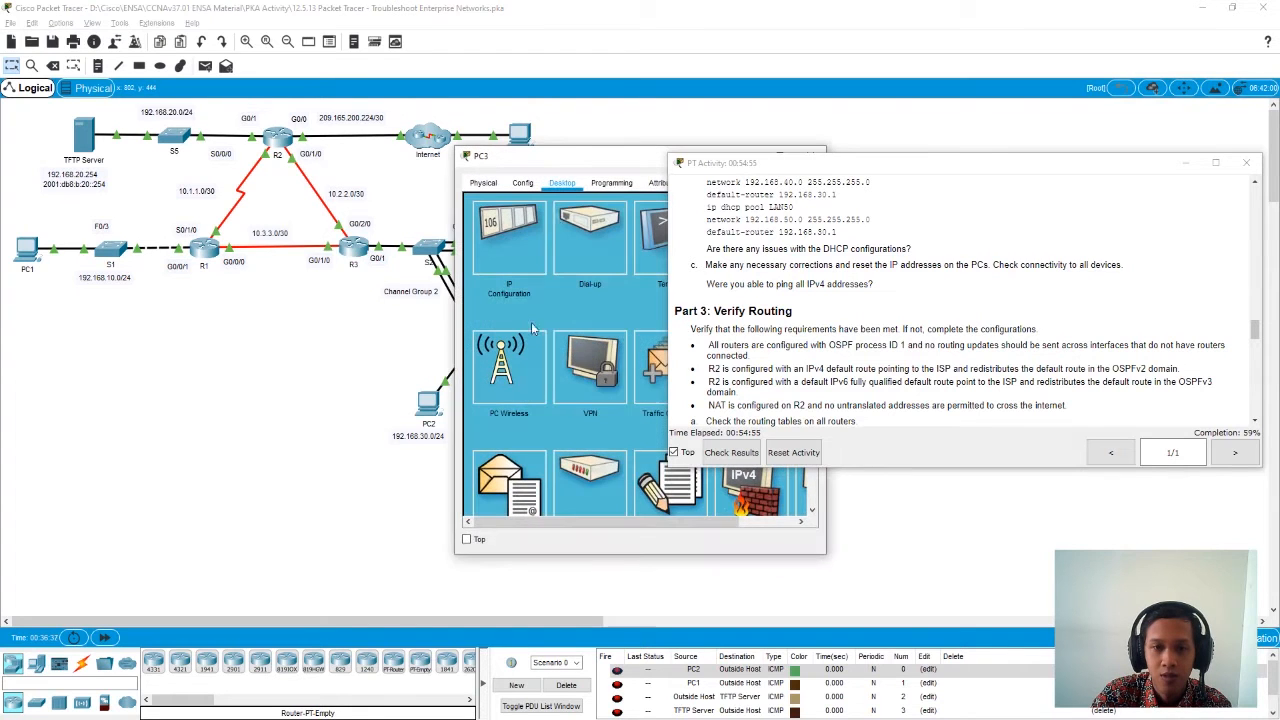
{"action": "left_click_drag", "start_coordinate": [618, 161], "coordinate": [375, 167]}
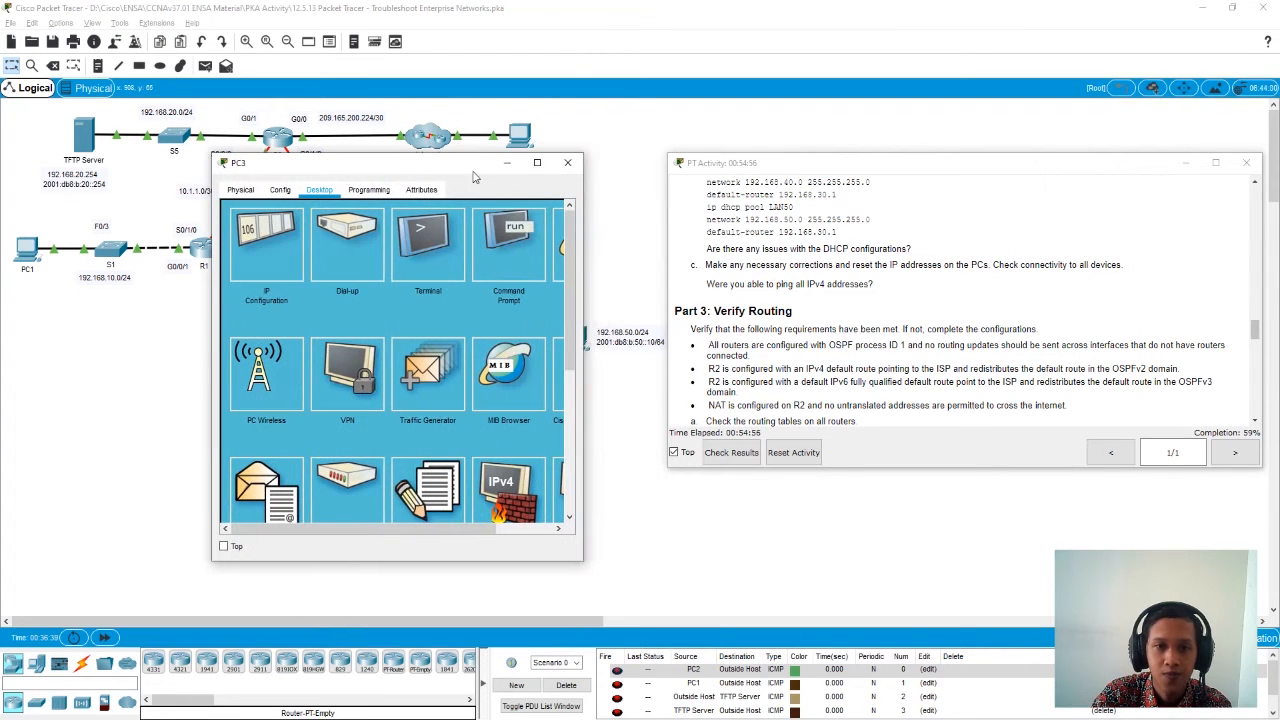
{"action": "left_click", "coordinate": [266, 245]}
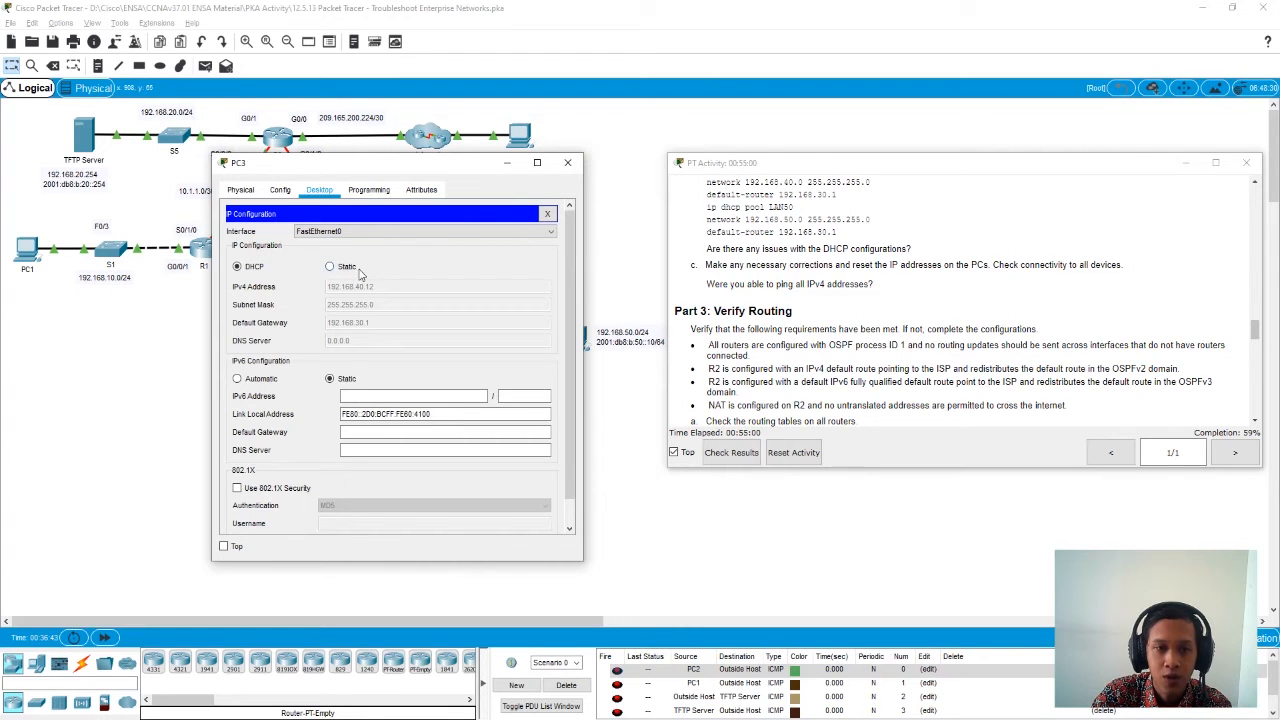
{"action": "left_click", "coordinate": [330, 268]}
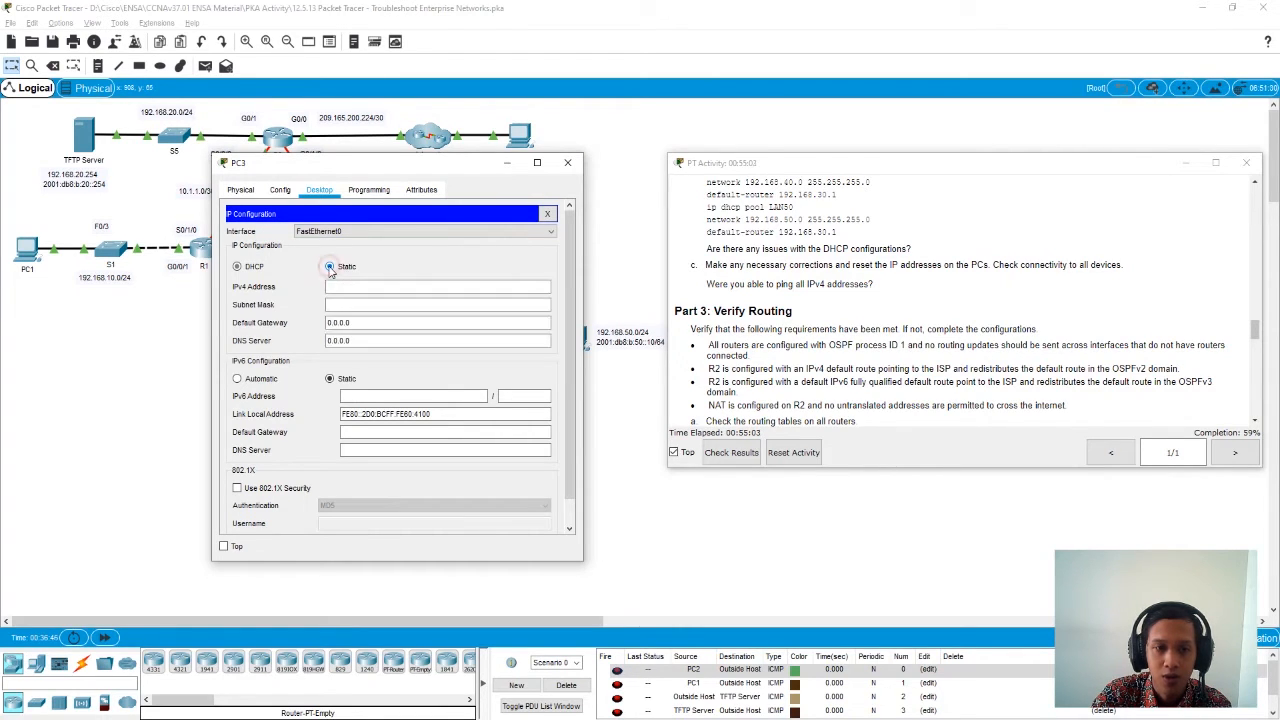
{"action": "left_click", "coordinate": [248, 270]}
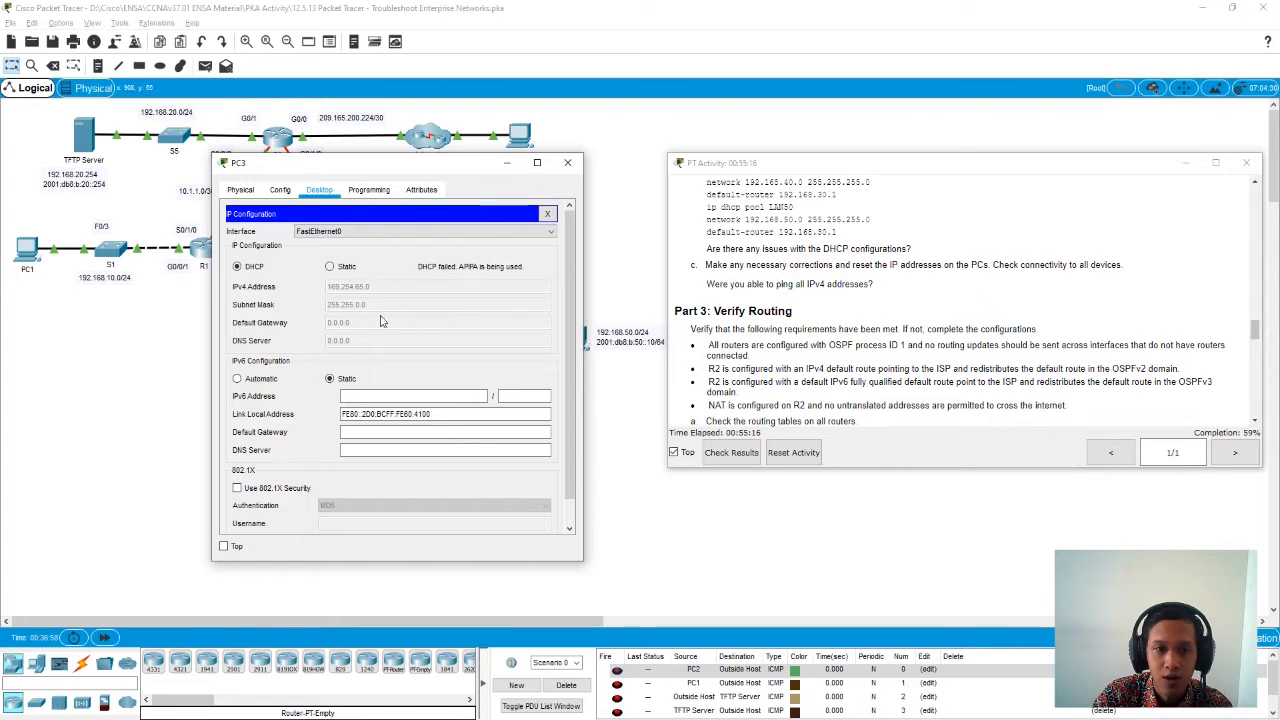
{"action": "left_click", "coordinate": [346, 266]}
{"action": "left_click", "coordinate": [252, 266]}
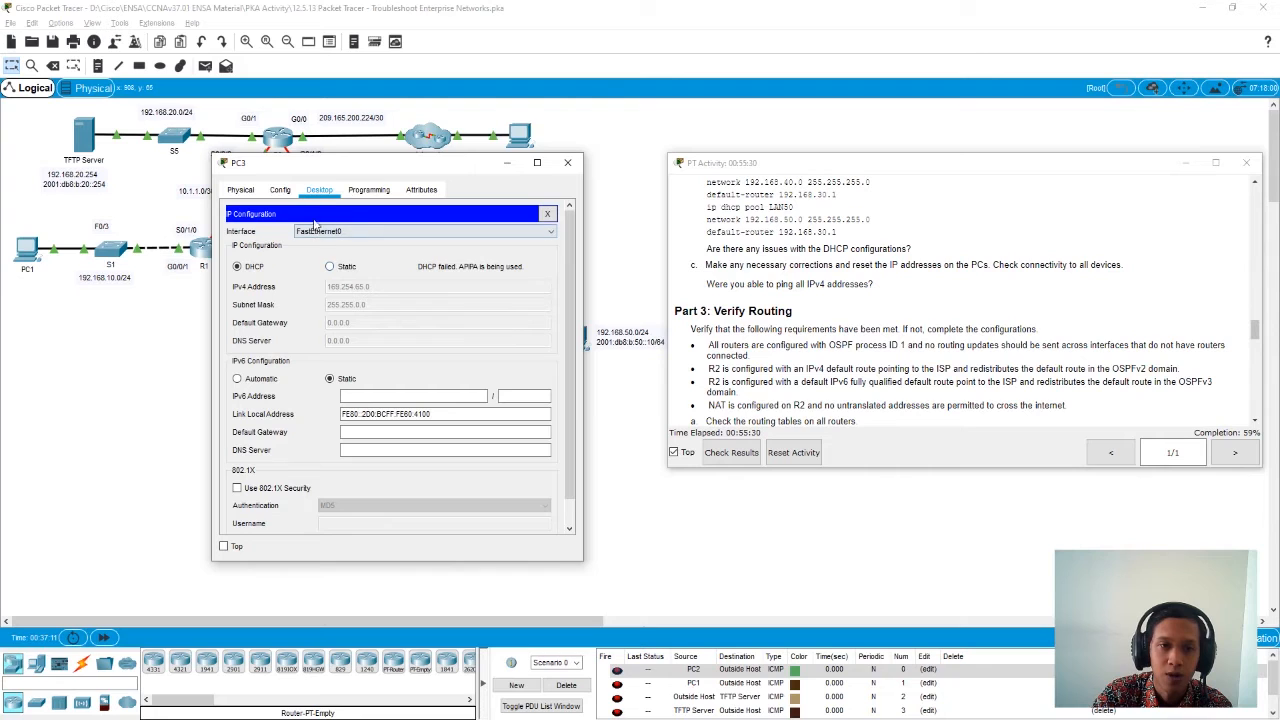
- Close PC3's IP configuration and request a new DHCP lease from its command prompt with ipconfig /renew, repeating the request
{"action": "left_click", "coordinate": [548, 215]}
{"action": "left_click", "coordinate": [505, 251]}
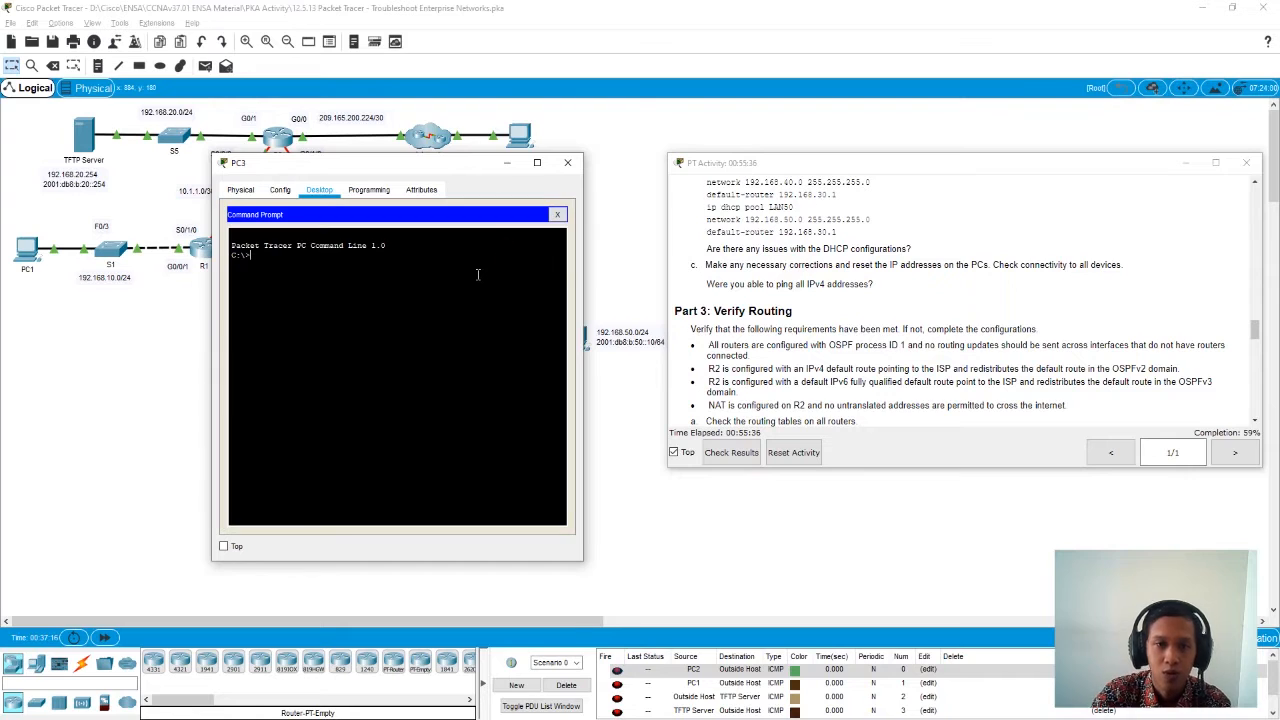
{"action": "type", "text": "ipconfig"}
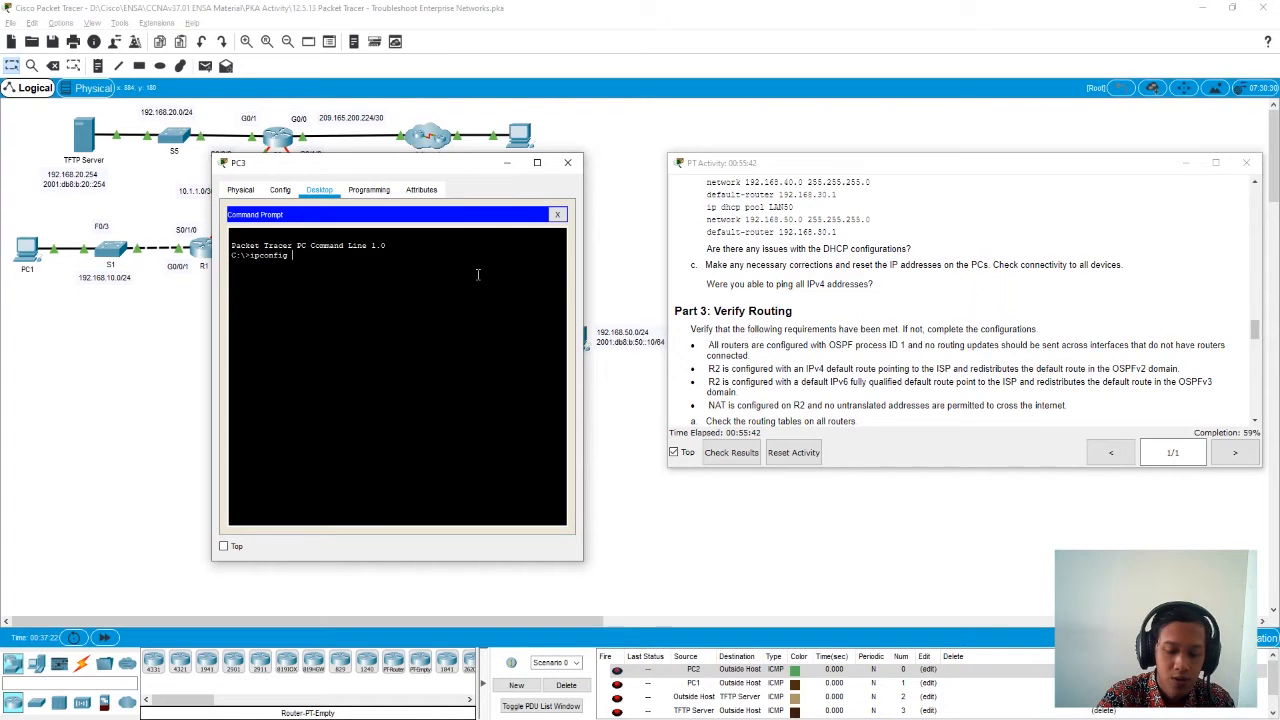
{"action": "type", "text": "\\"}
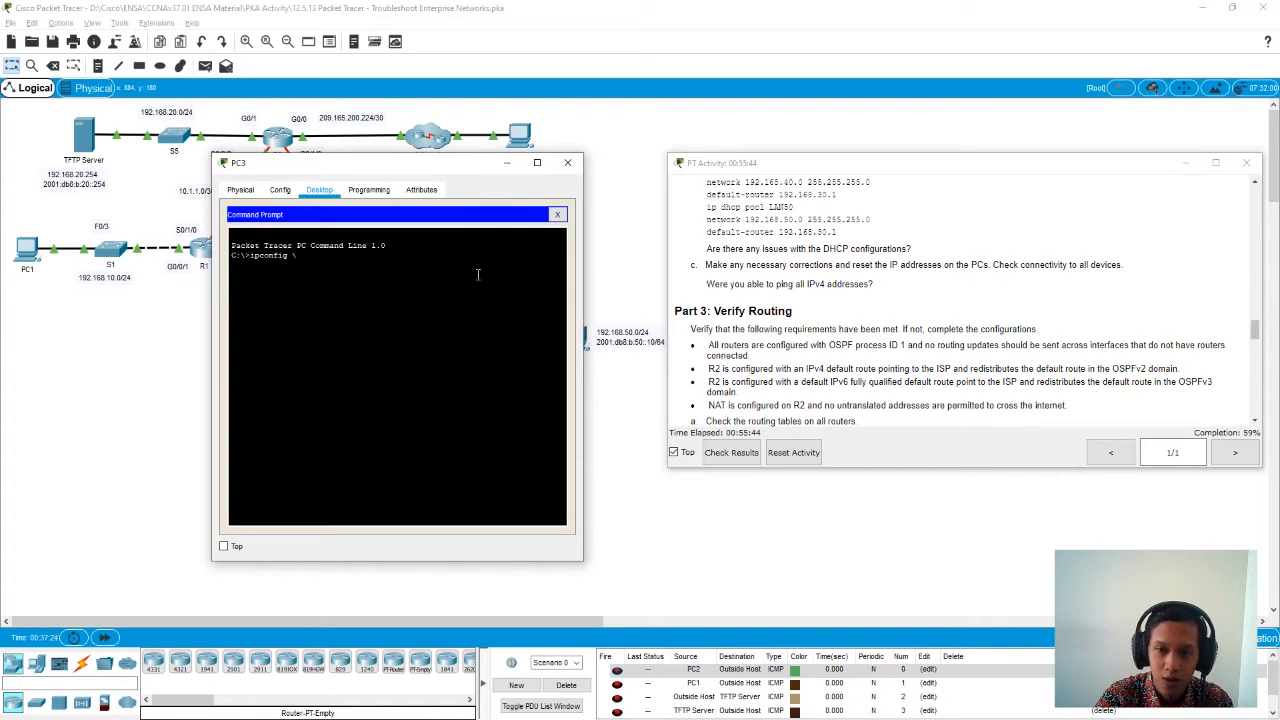
{"action": "key", "text": "BackSpace"}
{"action": "type", "text": "/renew"}
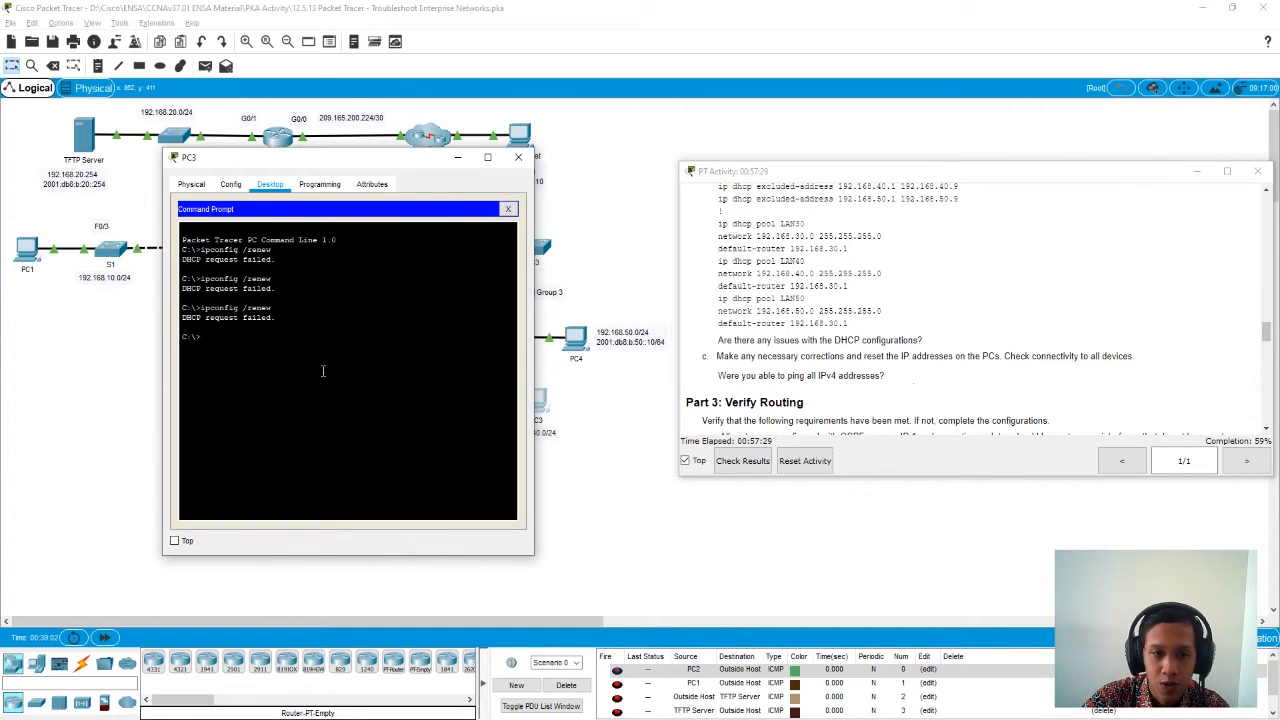
{"action": "key", "text": "Up"}
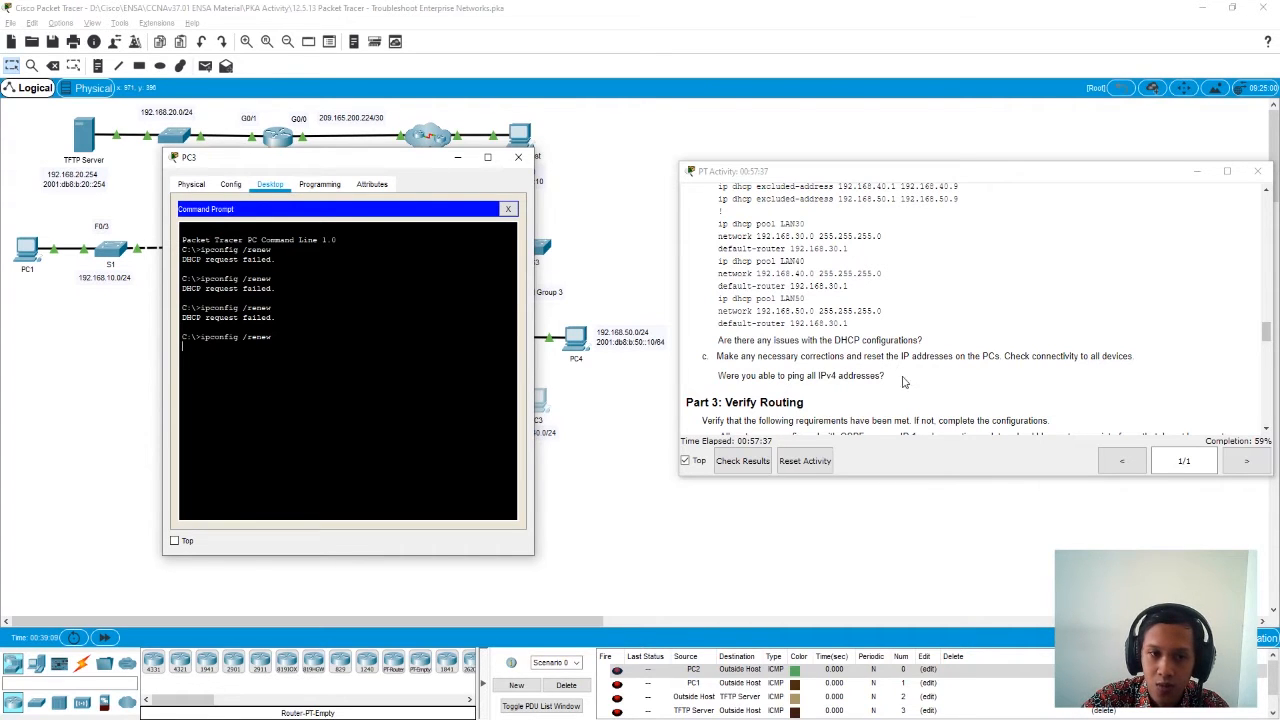
- Read back through the activity instructions from Part 2 to the EtherChannel and PC1 address steps, and close PC3's window
{"action": "scroll", "coordinate": [904, 383], "scroll_direction": "up", "scroll_amount": 3}
{"action": "scroll", "coordinate": [904, 383], "scroll_direction": "up", "scroll_amount": 3}
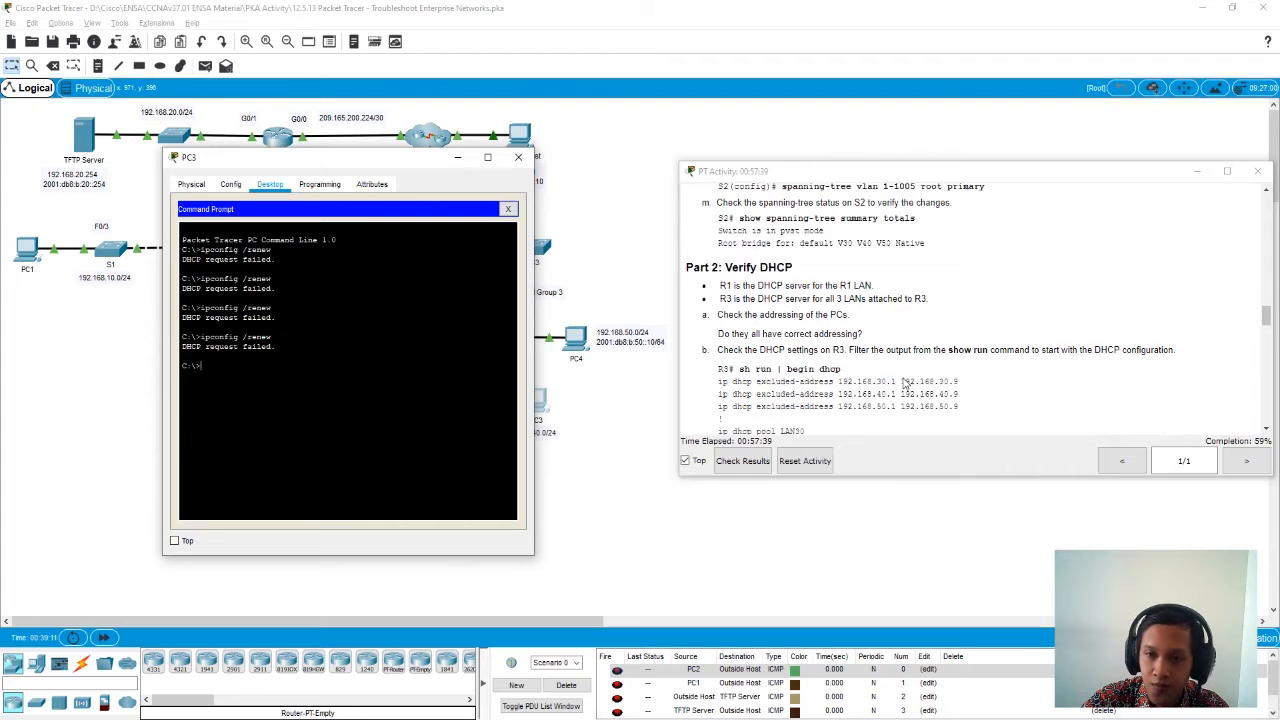
{"action": "scroll", "coordinate": [904, 383], "scroll_direction": "up", "scroll_amount": 2}
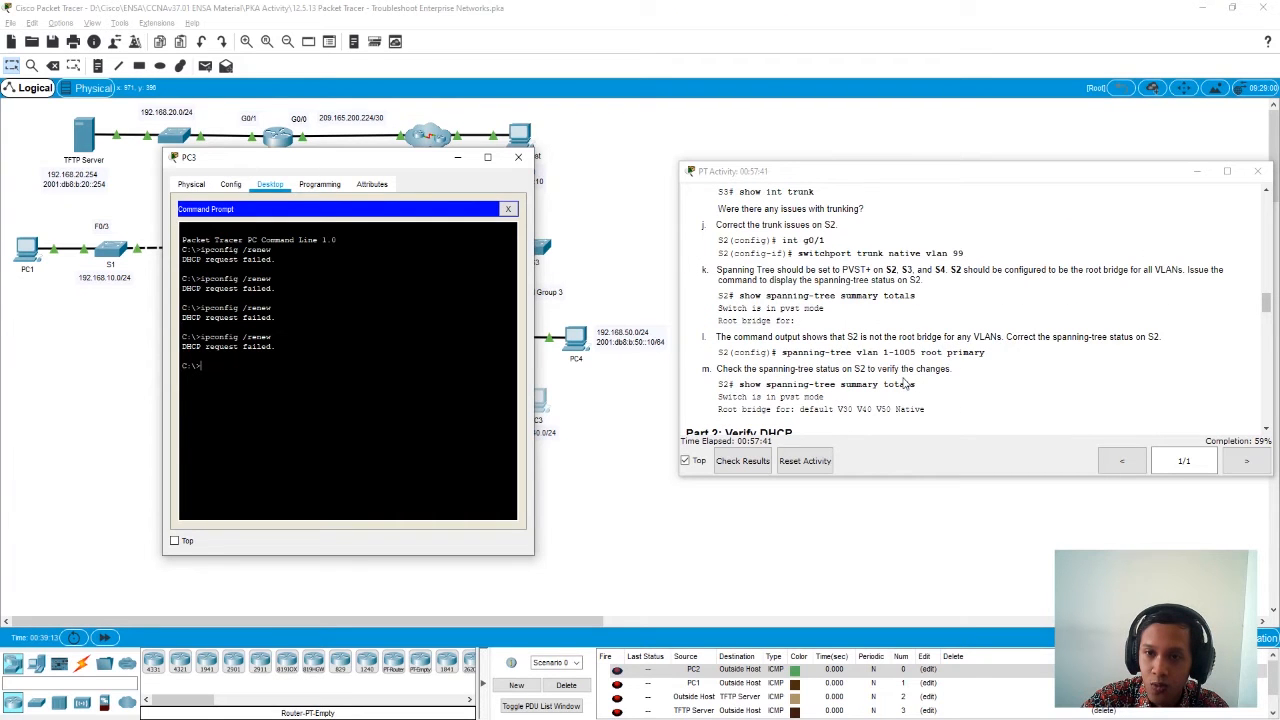
{"action": "scroll", "coordinate": [904, 383], "scroll_direction": "up", "scroll_amount": 7}
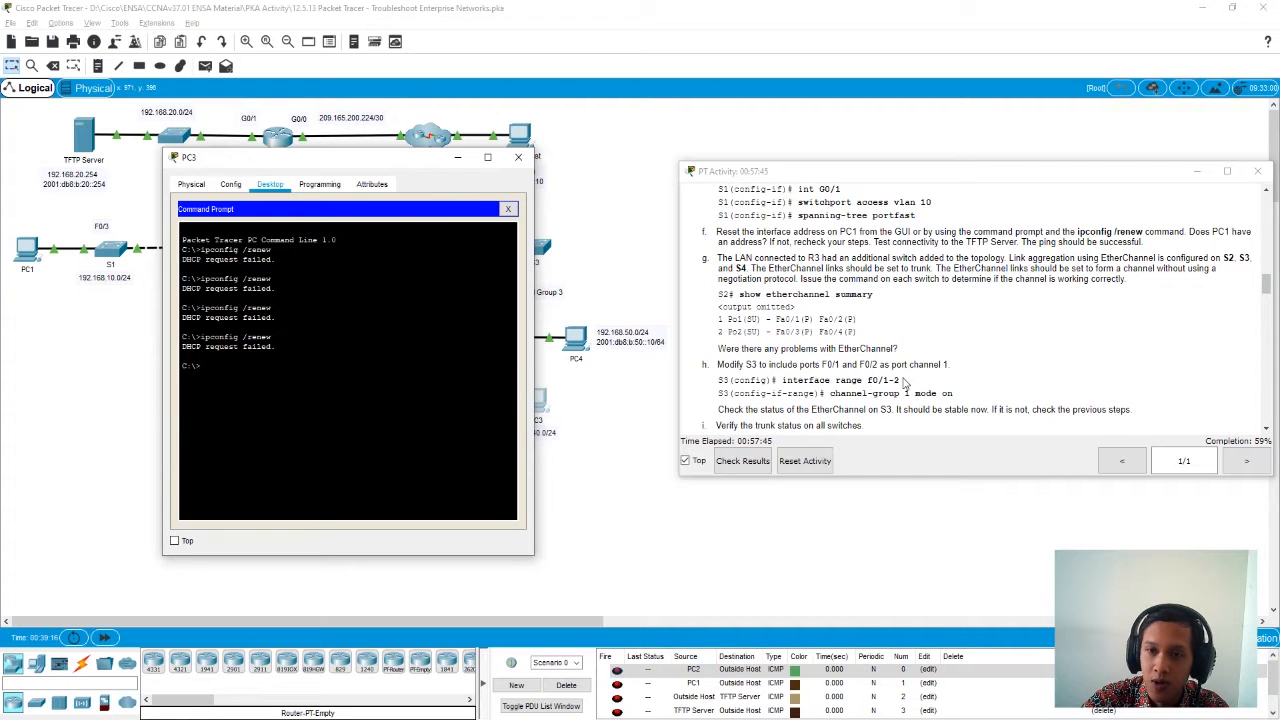
{"action": "scroll", "coordinate": [904, 383], "scroll_direction": "up", "scroll_amount": 1}
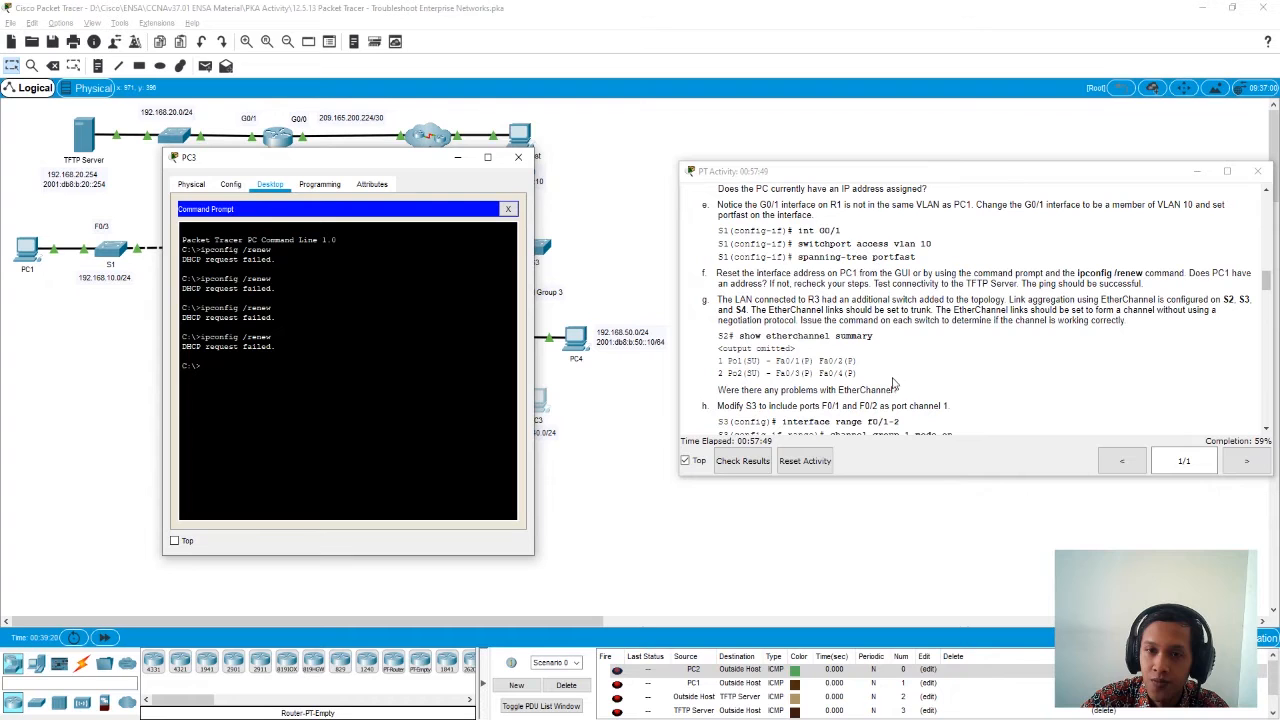
{"action": "left_click", "coordinate": [518, 157]}
- Open PC4's command prompt and display its IP configuration with ipconfig
{"action": "left_click", "coordinate": [578, 341]}
{"action": "left_click_drag", "start_coordinate": [576, 159], "coordinate": [237, 137]}
{"action": "left_click", "coordinate": [419, 230]}
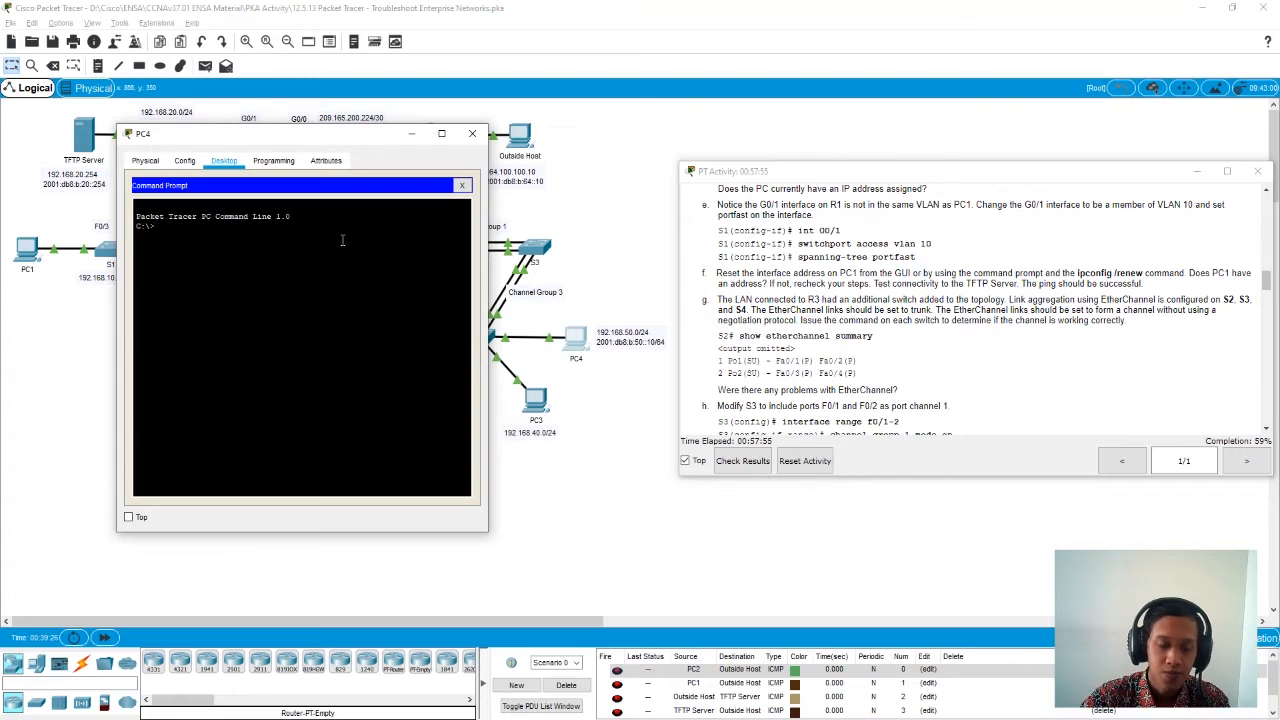
{"action": "type", "text": "ipconfig"}
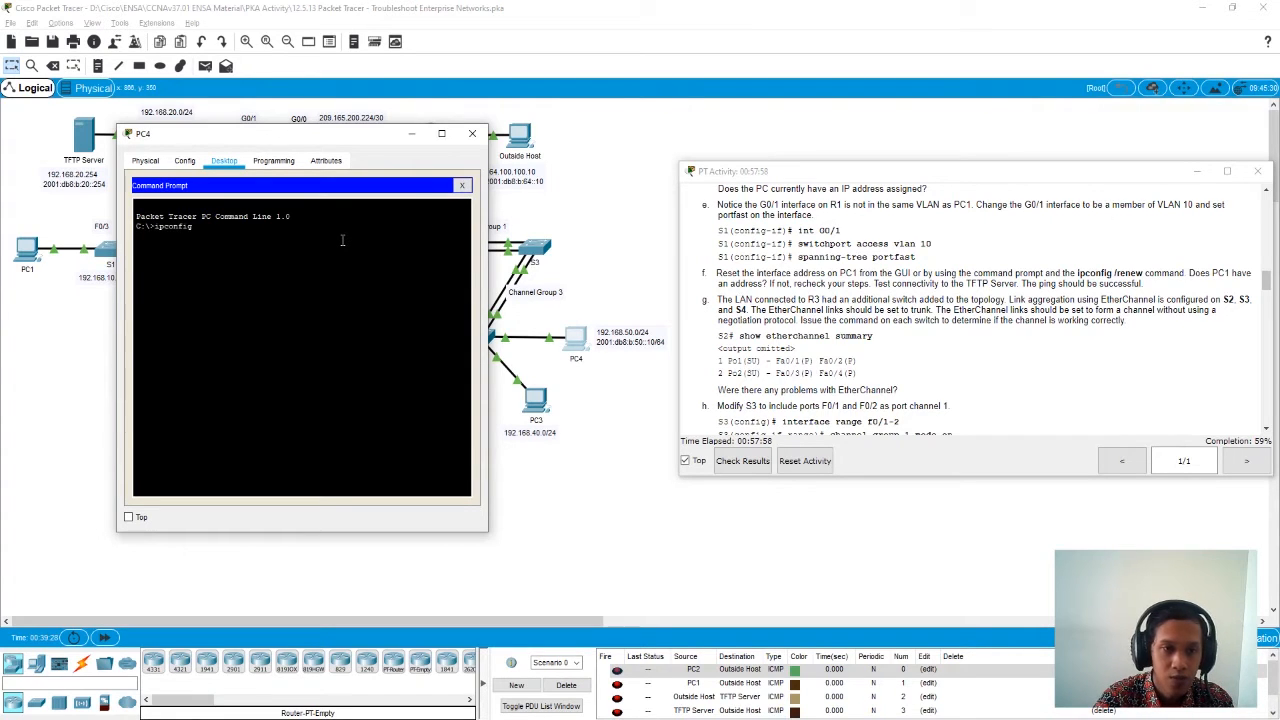
{"action": "key", "text": "Return"}
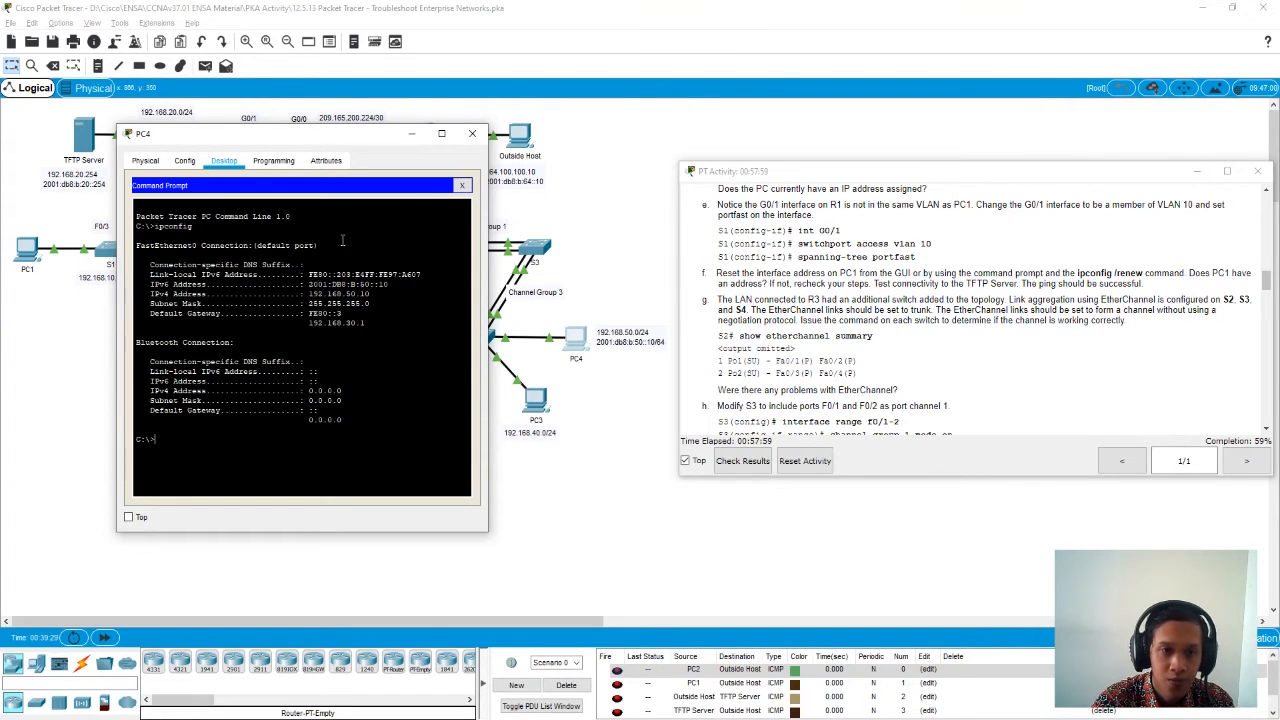
- Request a new DHCP lease on PC4 with ipconfig /renew
{"action": "key", "text": "Up"}
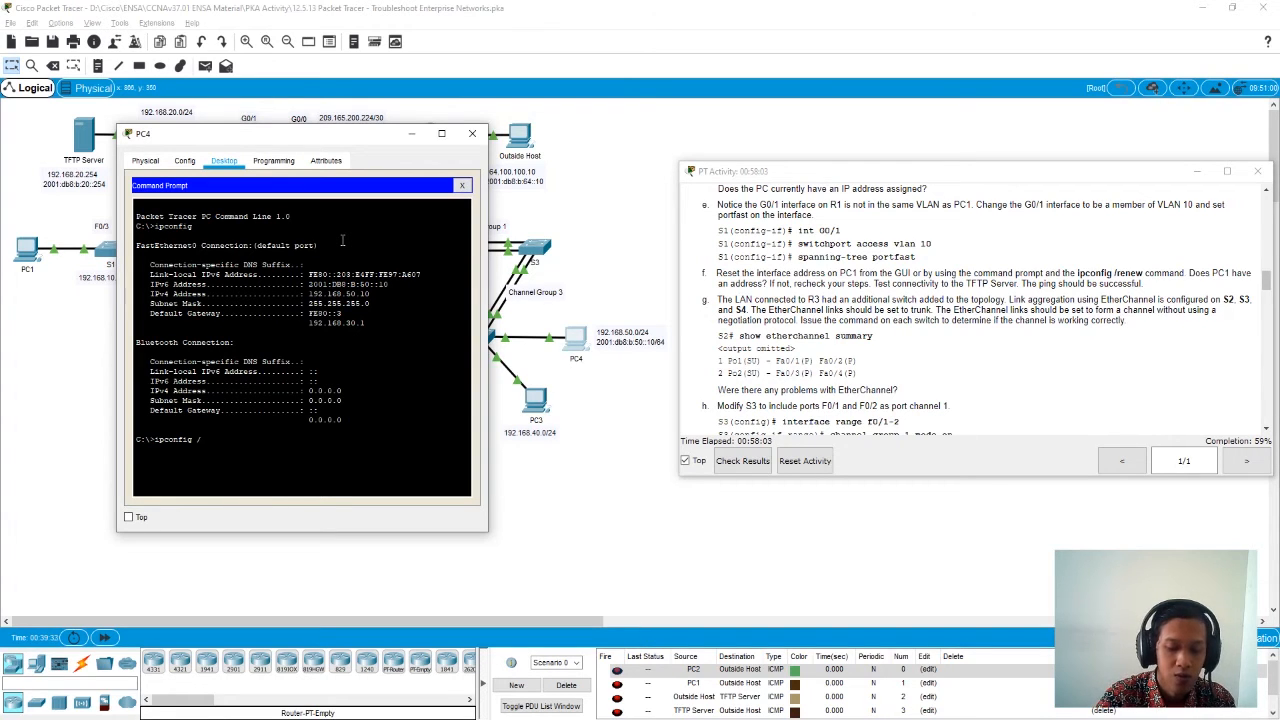
{"action": "type", "text": "/renew"}
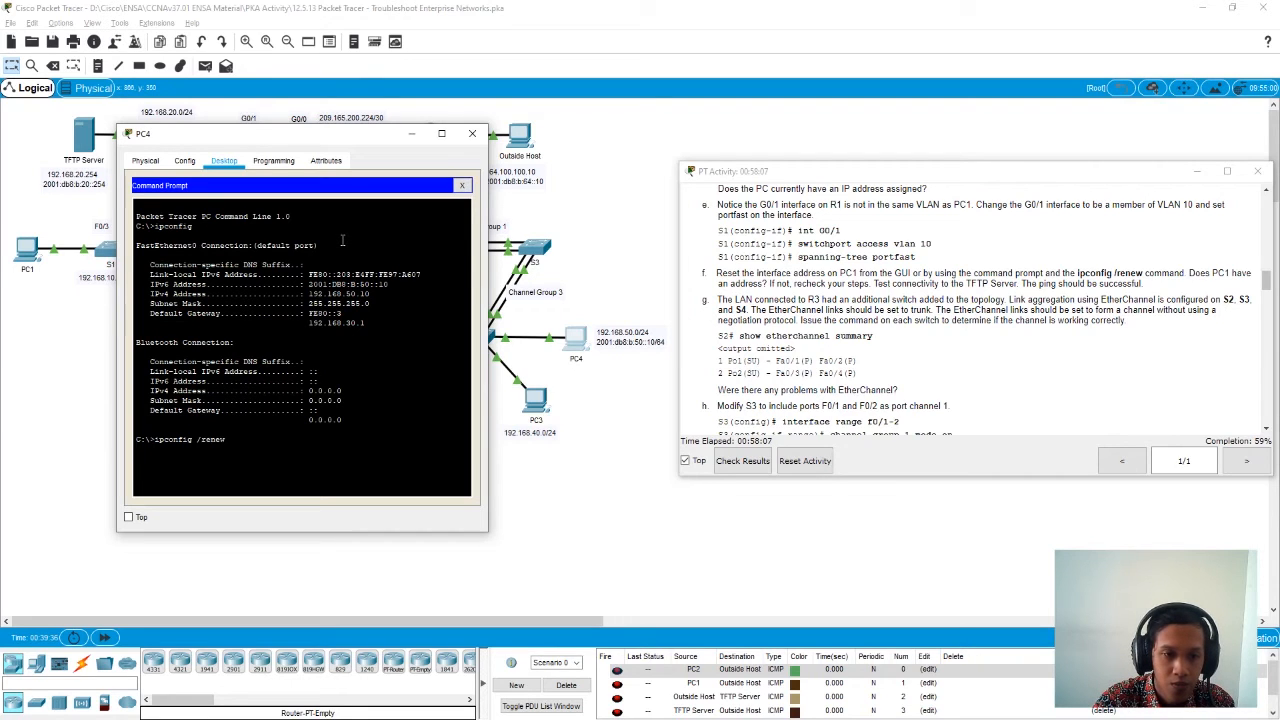
{"action": "key", "text": "Return"}
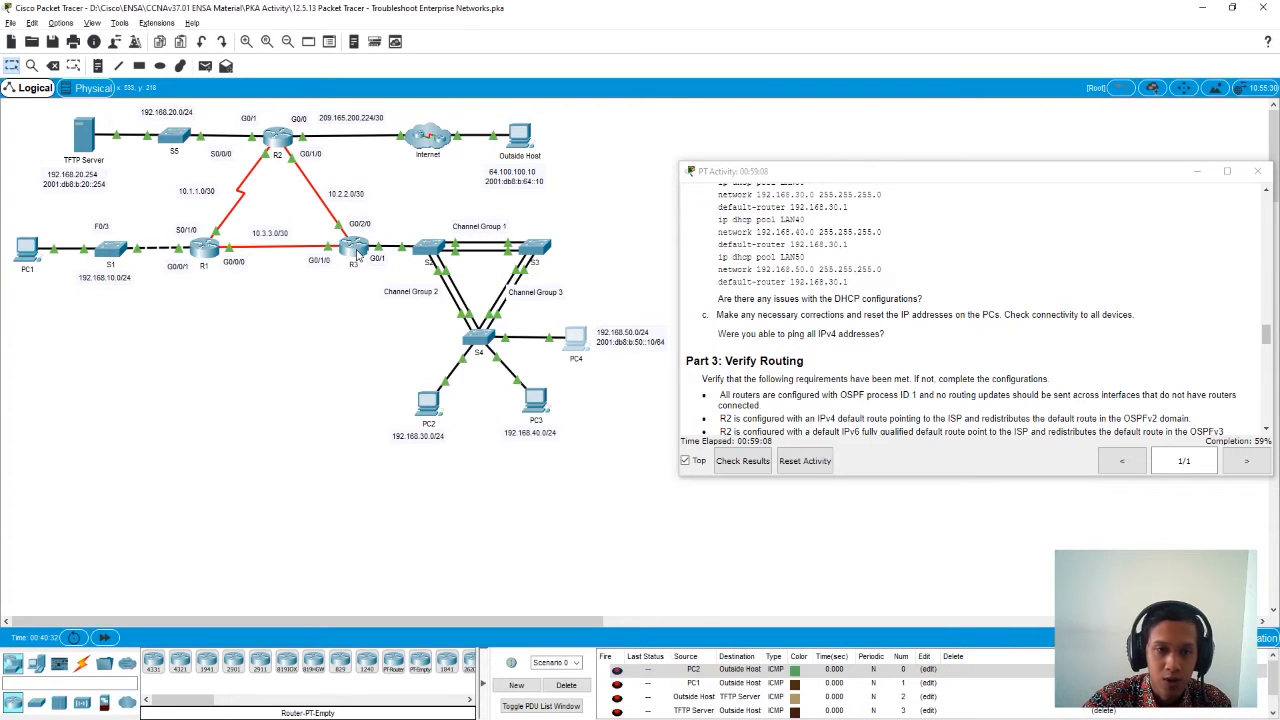
- Display R3's running configuration in its CLI and page on to the LAN30, LAN40 and LAN50 DHCP pool definitions
{"action": "left_click", "coordinate": [355, 248]}
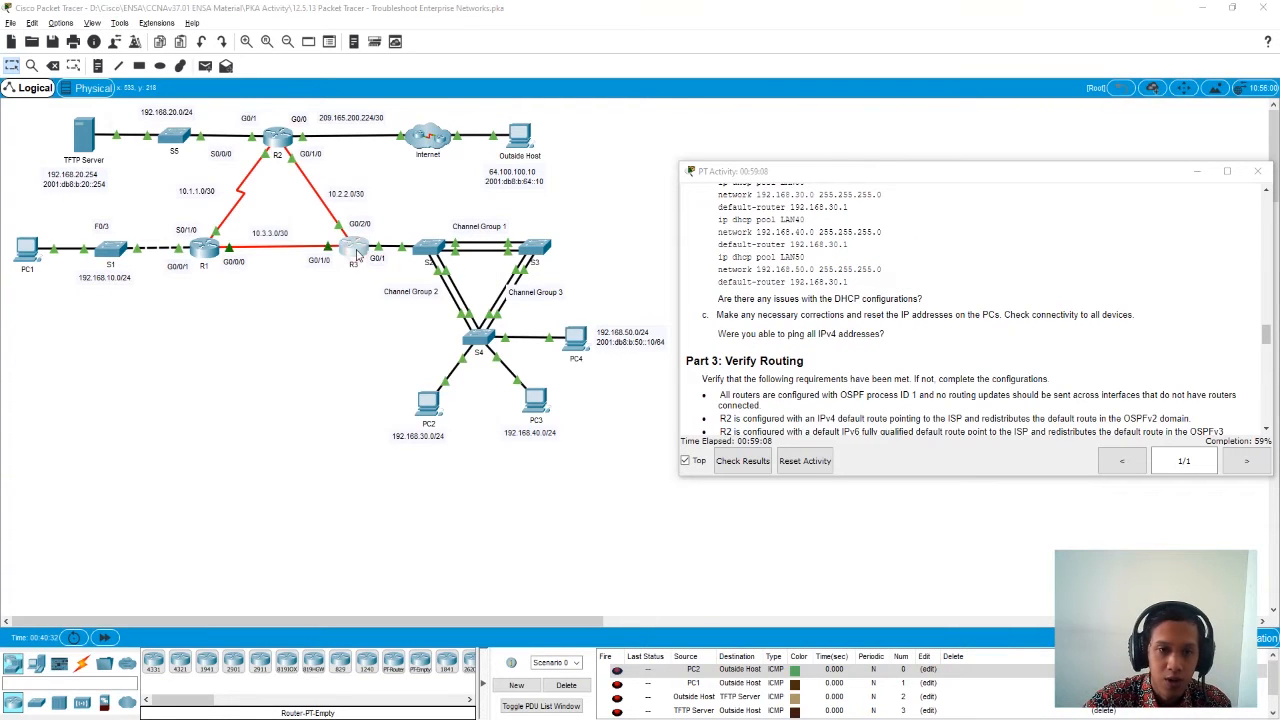
{"action": "left_click_drag", "start_coordinate": [560, 156], "coordinate": [273, 156]}
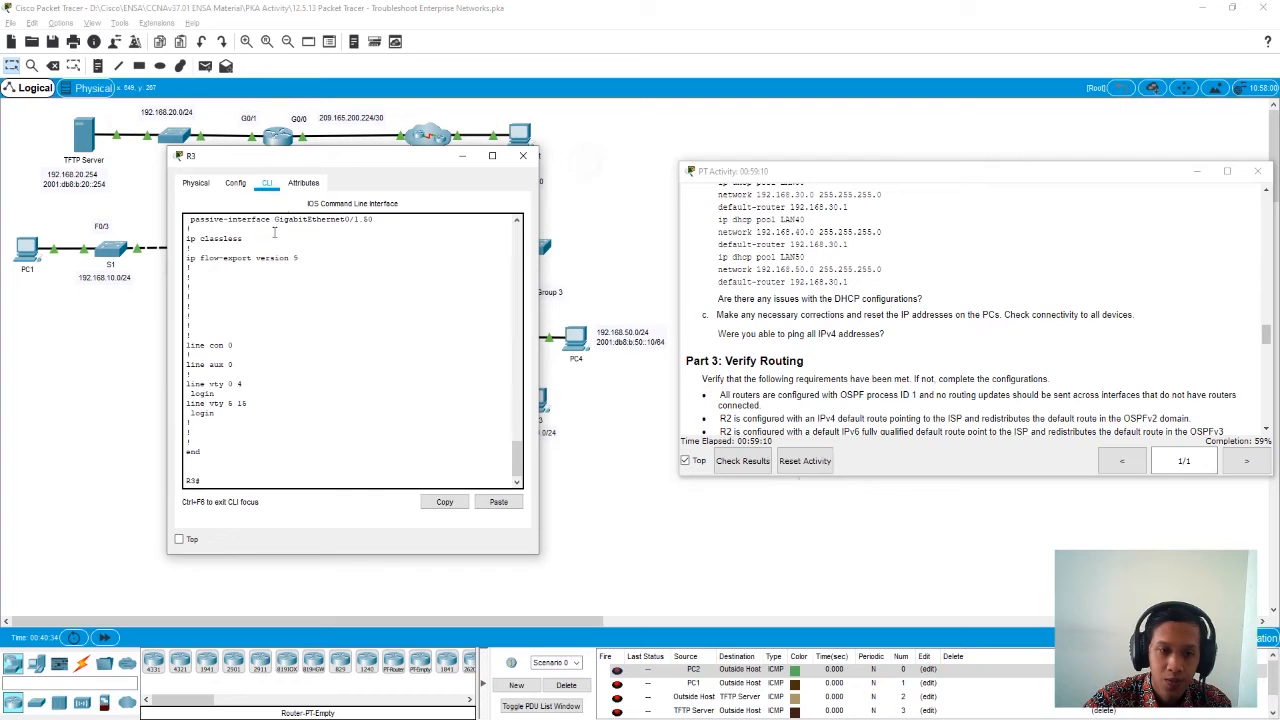
{"action": "type", "text": "so"}
{"action": "key", "text": "Tab"}
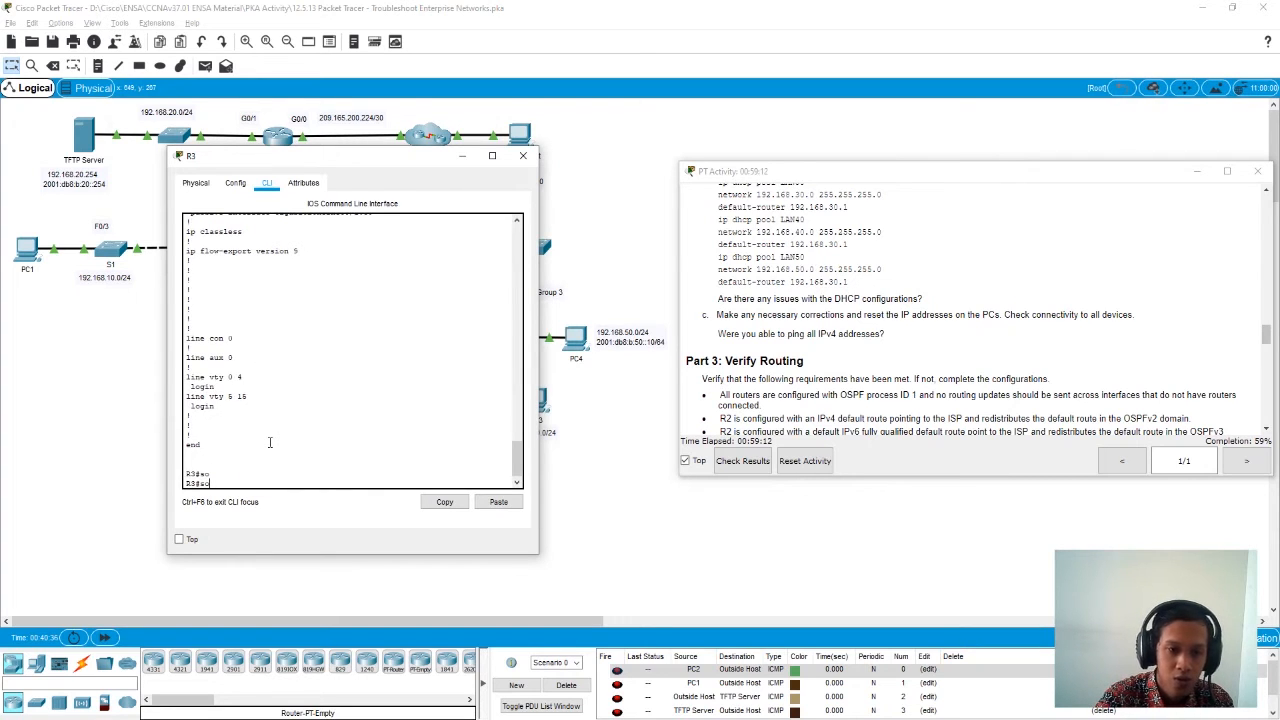
{"action": "type", "text": "sh"}
{"action": "key", "text": "Tab"}
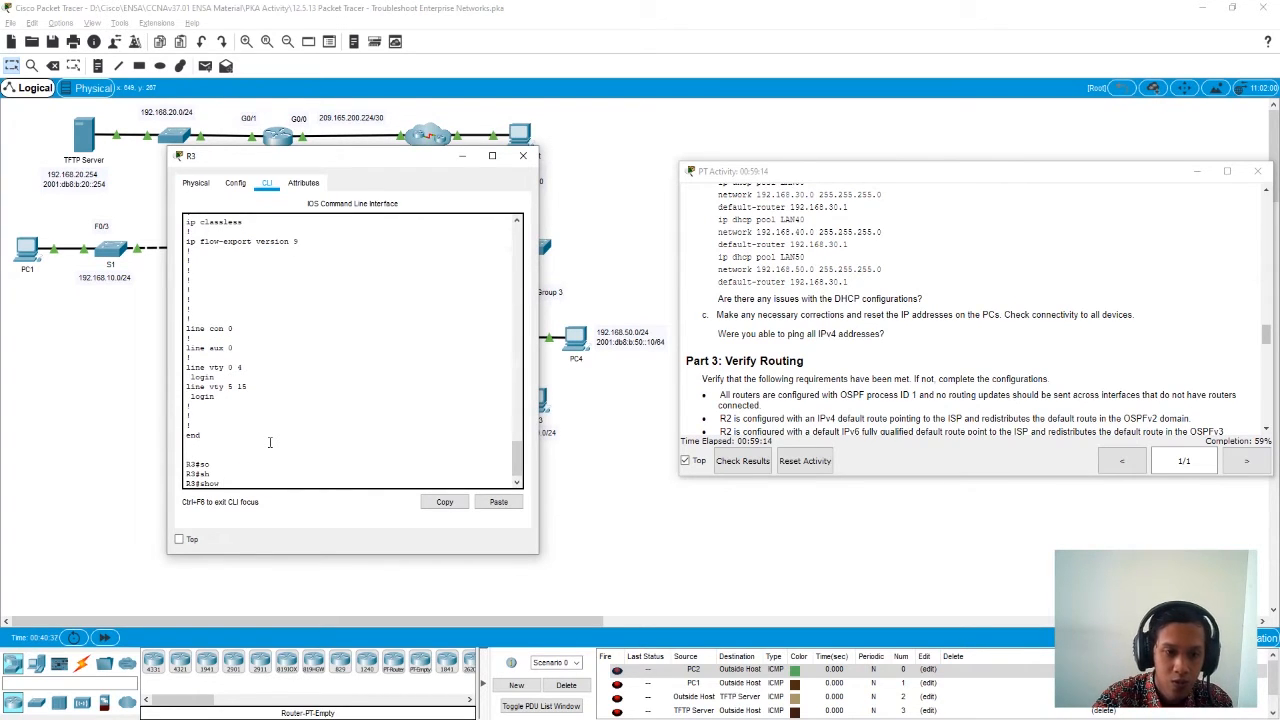
{"action": "type", "text": "run"}
{"action": "key", "text": "Tab"}
{"action": "key", "text": "Return"}
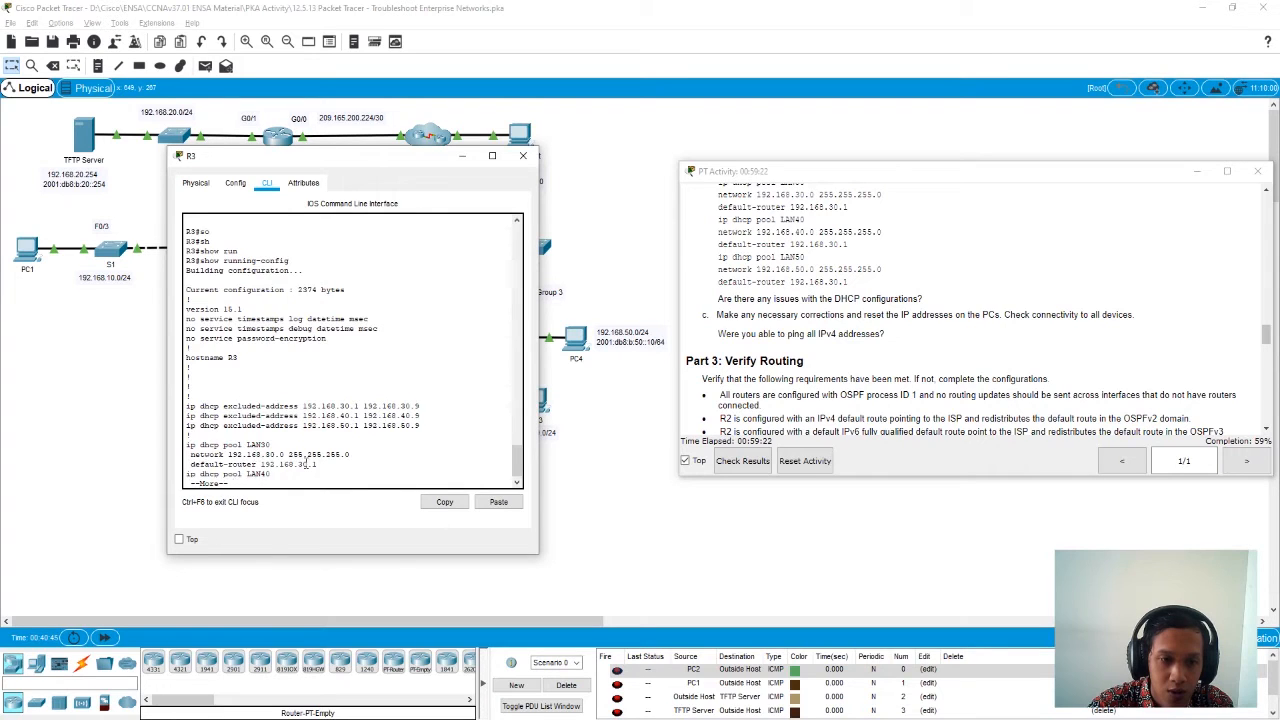
{"action": "key", "text": "space"}
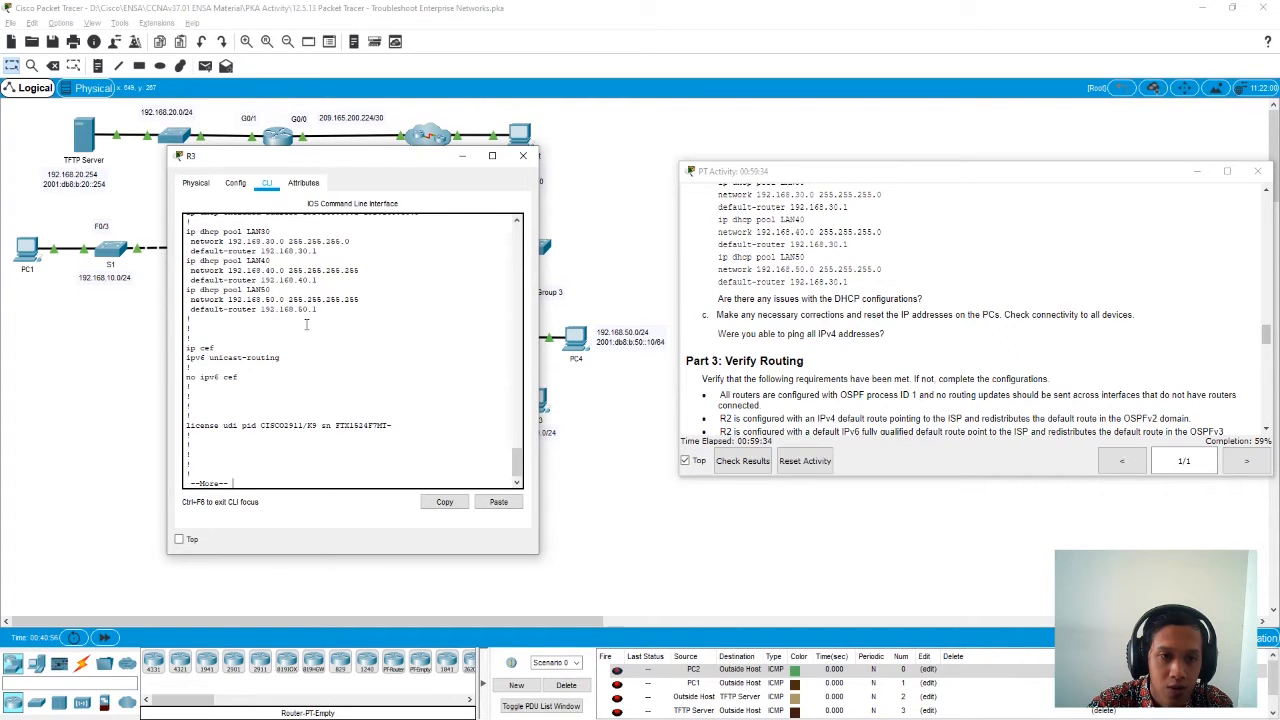
- Page through the remainder of R3's running configuration after the DHCP pools
{"action": "left_click", "coordinate": [334, 425]}
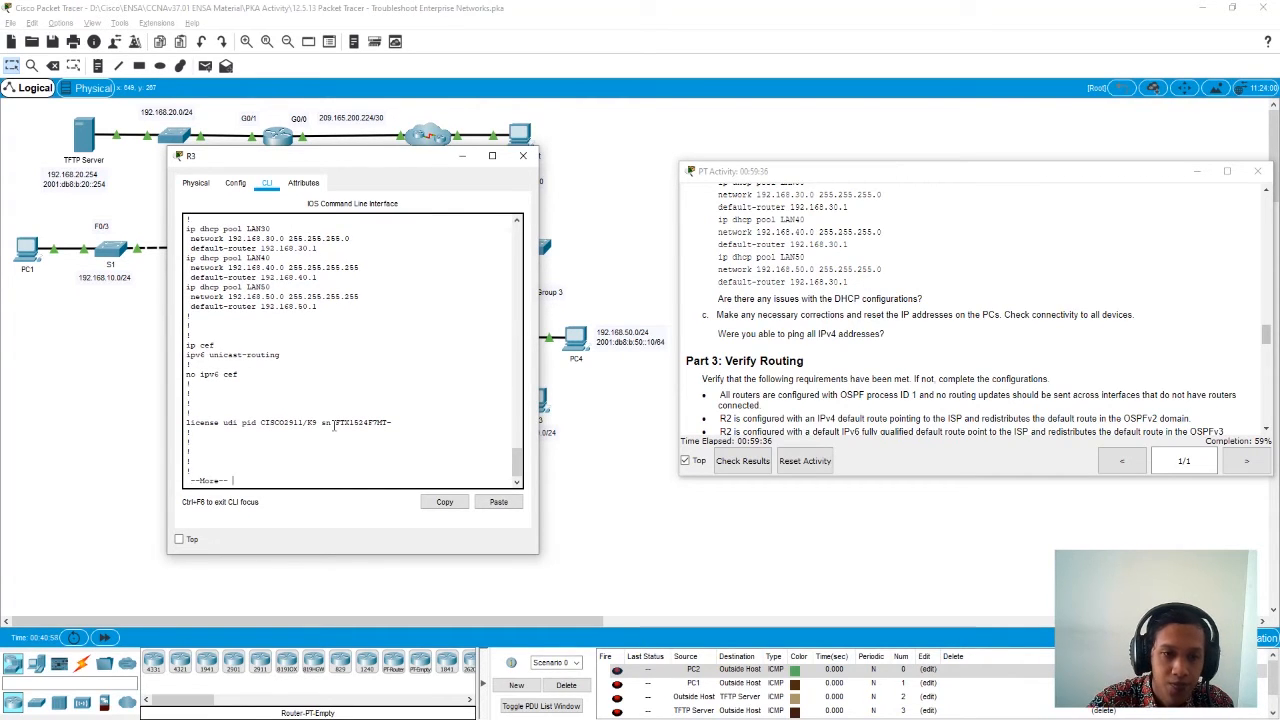
{"action": "scroll", "coordinate": [334, 425], "scroll_direction": "down", "scroll_amount": 2}
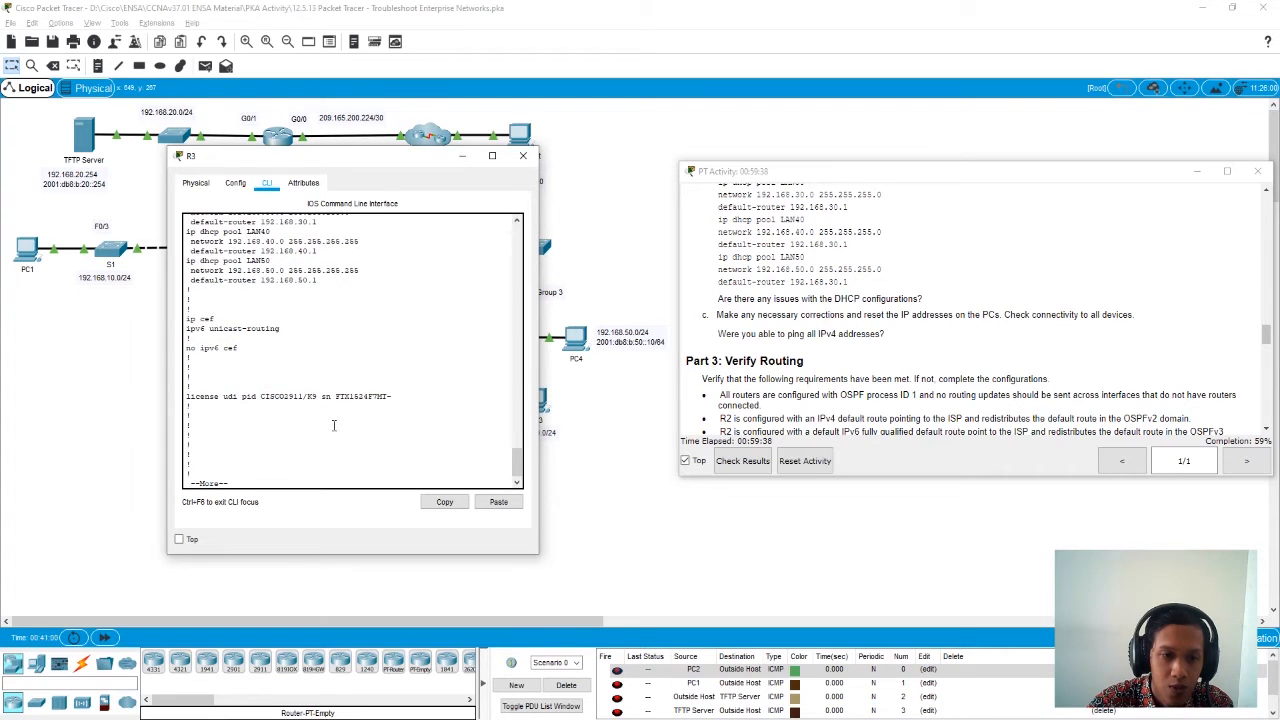
{"action": "key", "text": "space"}
{"action": "key", "text": "space"}
{"action": "key", "text": "space"}
{"action": "key", "text": "space"}
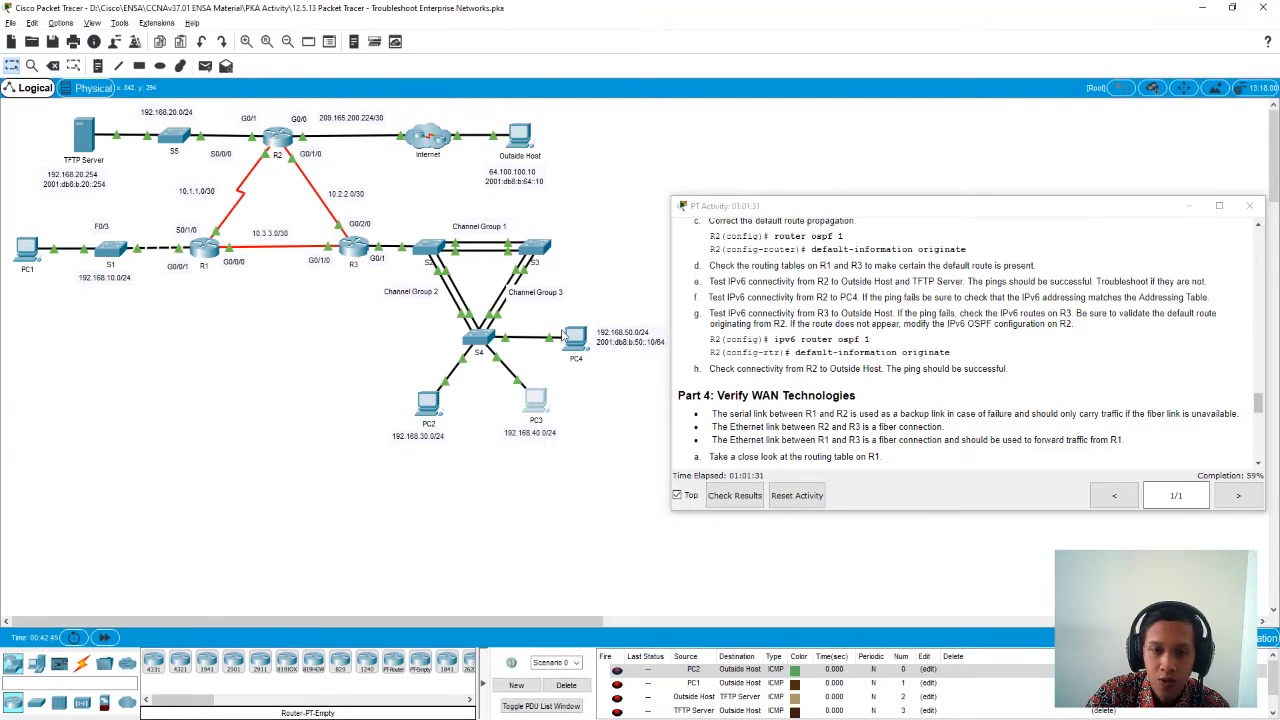
- Reopen PC3's command prompt, display its IP configuration with ipconfig and highlight the Autoconfiguration IPv4 Address line
{"action": "left_click", "coordinate": [535, 410]}
{"action": "left_click", "coordinate": [572, 186]}
{"action": "left_click_drag", "start_coordinate": [604, 168], "coordinate": [337, 170]}
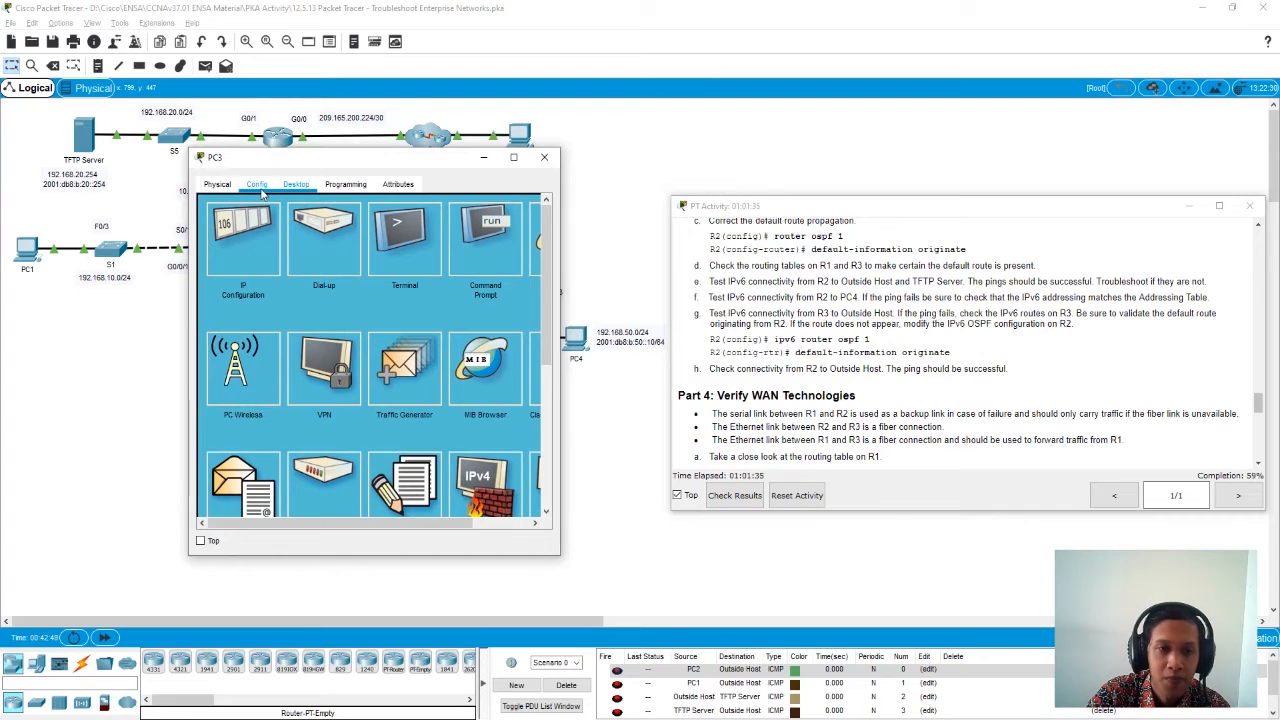
{"action": "left_click", "coordinate": [485, 235]}
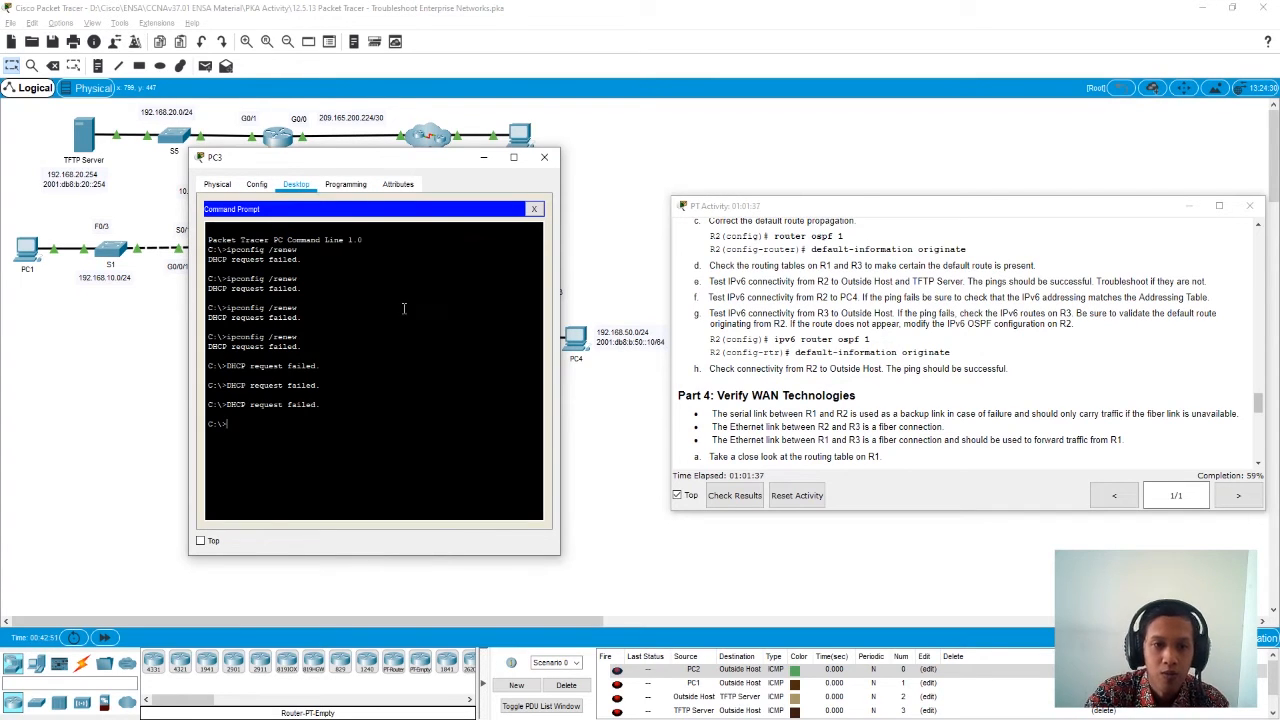
{"action": "type", "text": "ipcon"}
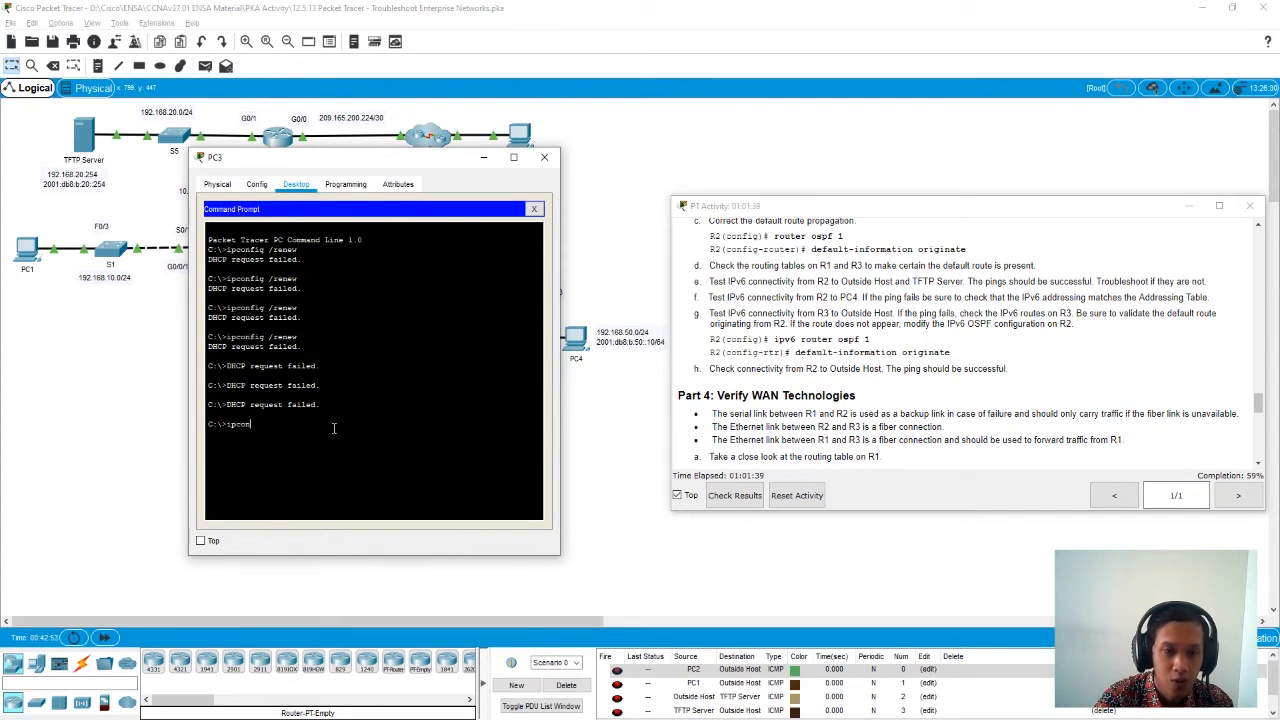
{"action": "type", "text": "fig"}
{"action": "key", "text": "Return"}
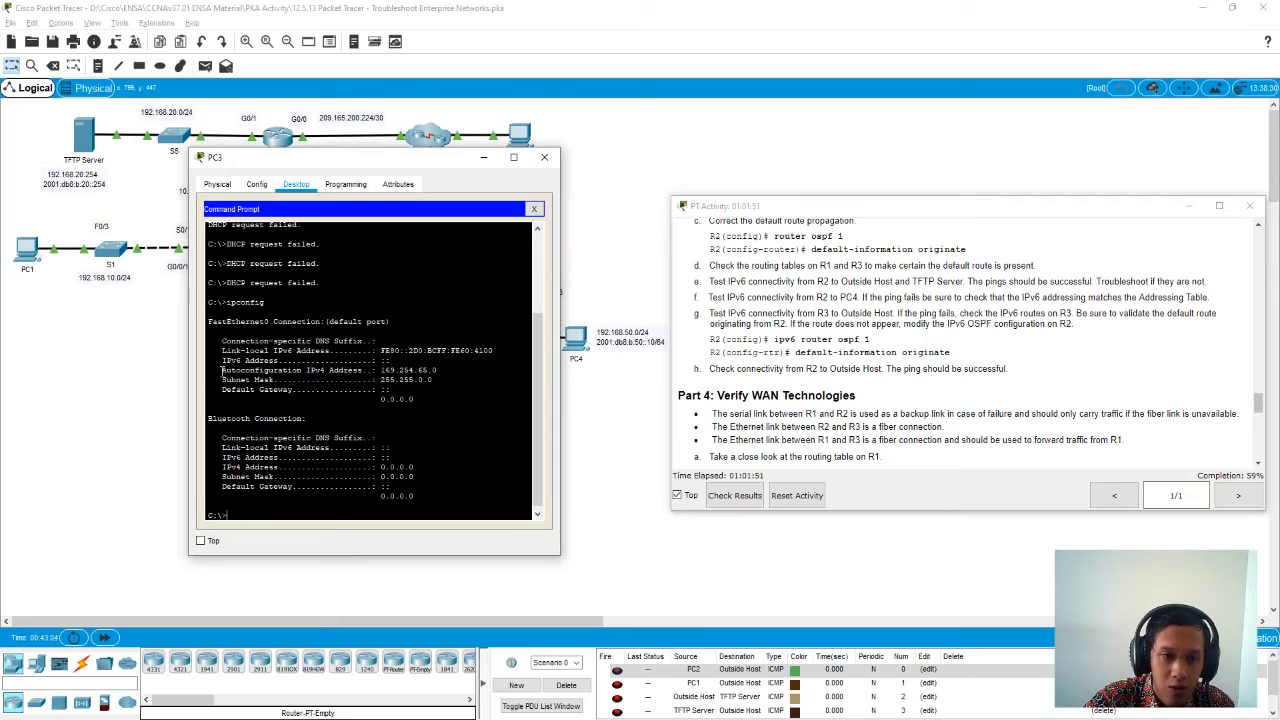
{"action": "left_click_drag", "start_coordinate": [222, 370], "coordinate": [310, 375]}
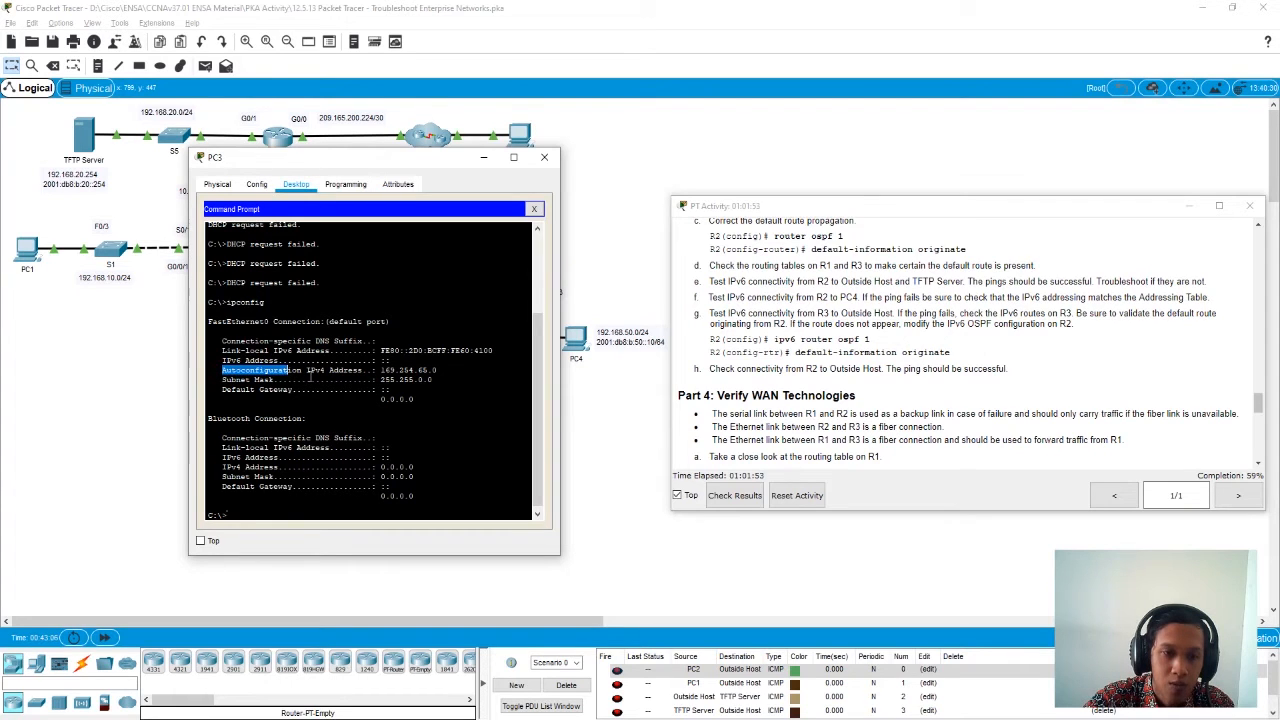
- Request a new DHCP lease on PC3 with ipconfig /renew and close PC3's window
{"action": "left_click", "coordinate": [310, 377]}
{"action": "left_click", "coordinate": [272, 513]}
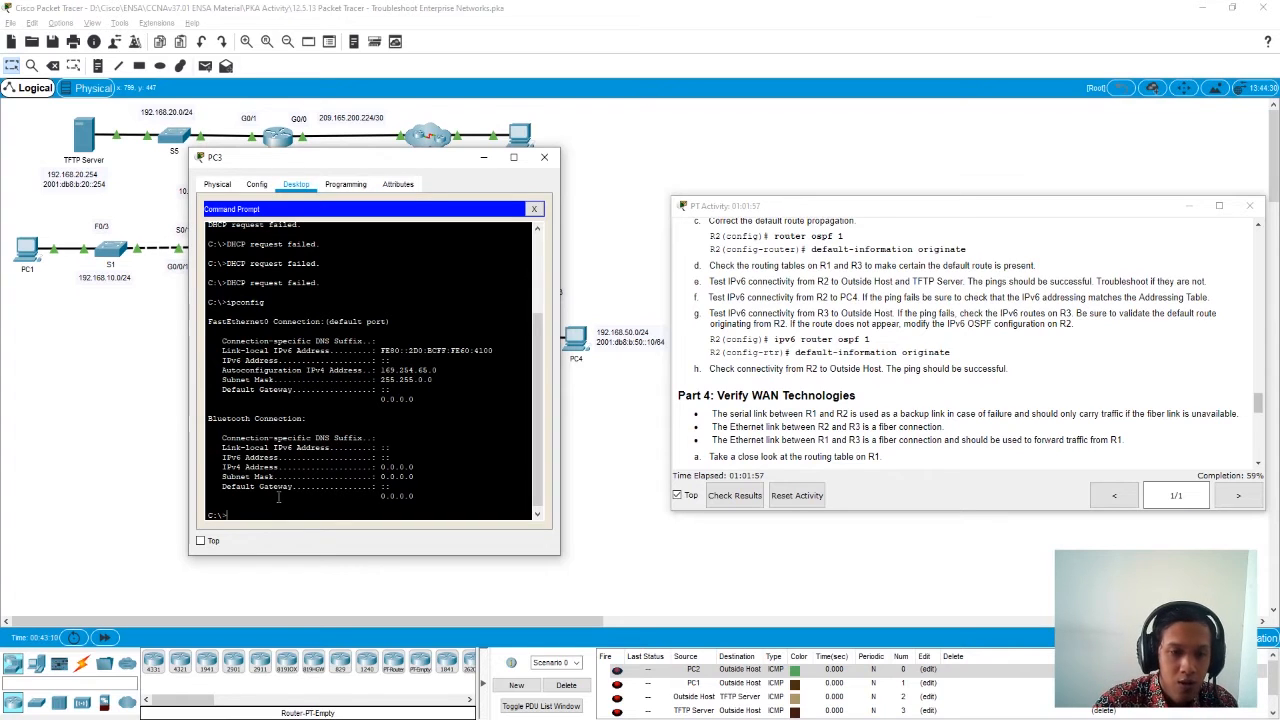
{"action": "key", "text": "Up"}
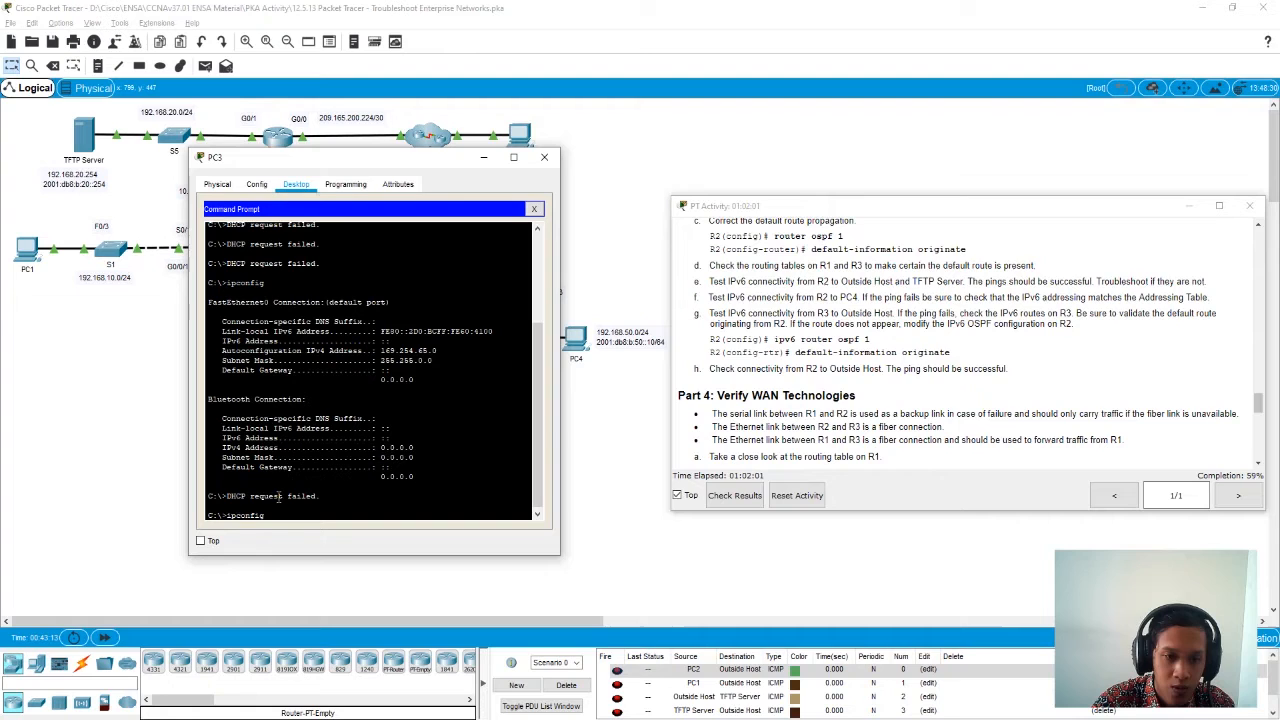
{"action": "type", "text": "/renew"}
{"action": "key", "text": "Return"}
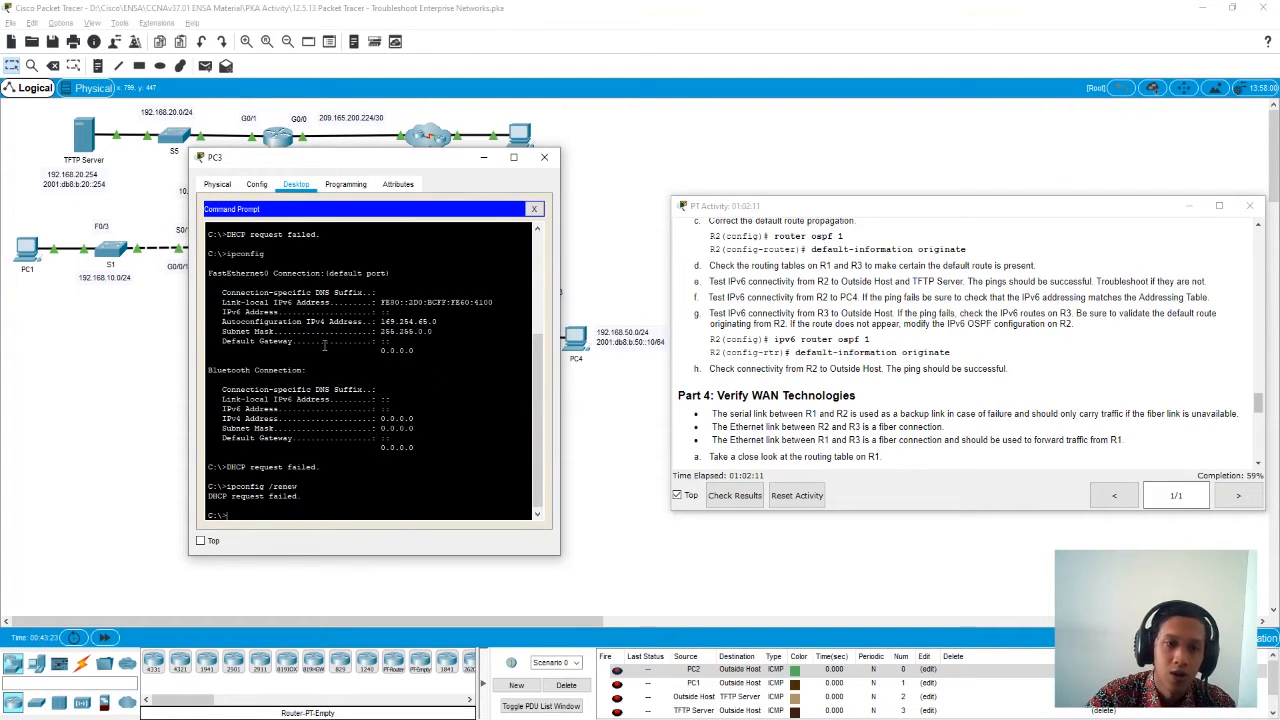
{"action": "left_click", "coordinate": [543, 166]}
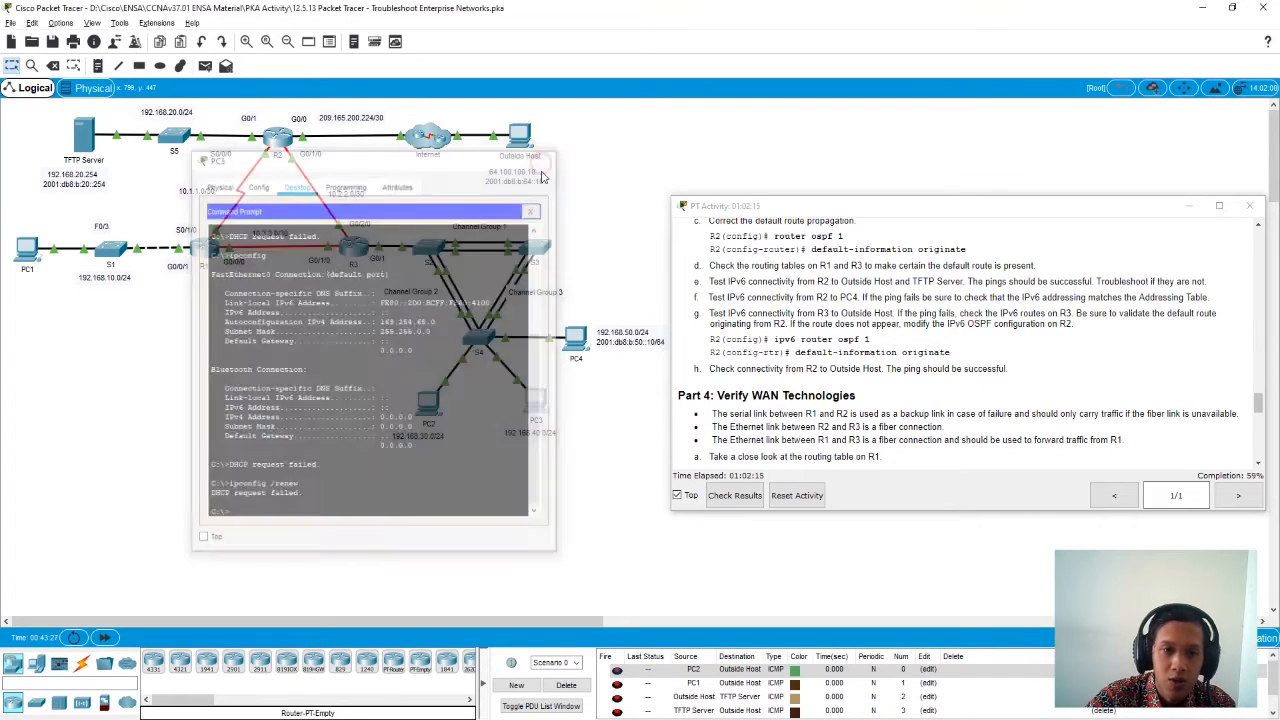
- Open R3's CLI, display its running configuration with show running-config and page on to the DHCP pool definitions
{"action": "left_click", "coordinate": [356, 252]}
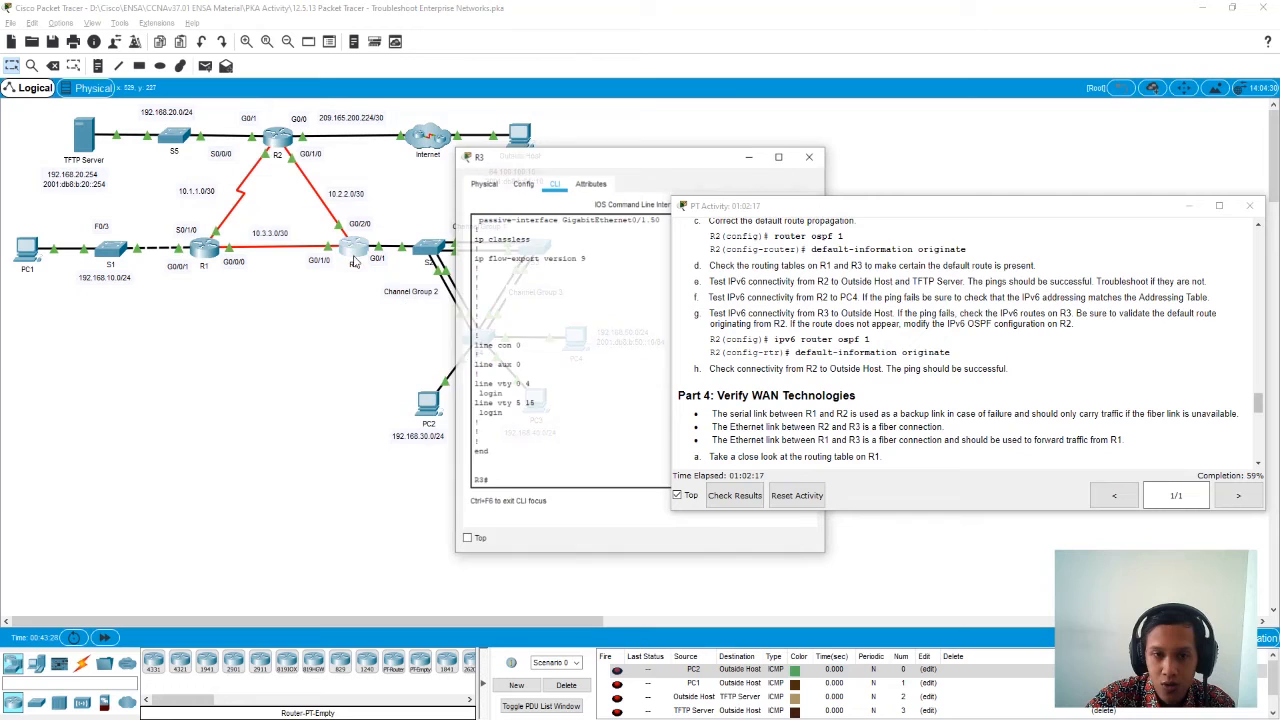
{"action": "left_click_drag", "start_coordinate": [650, 152], "coordinate": [444, 134]}
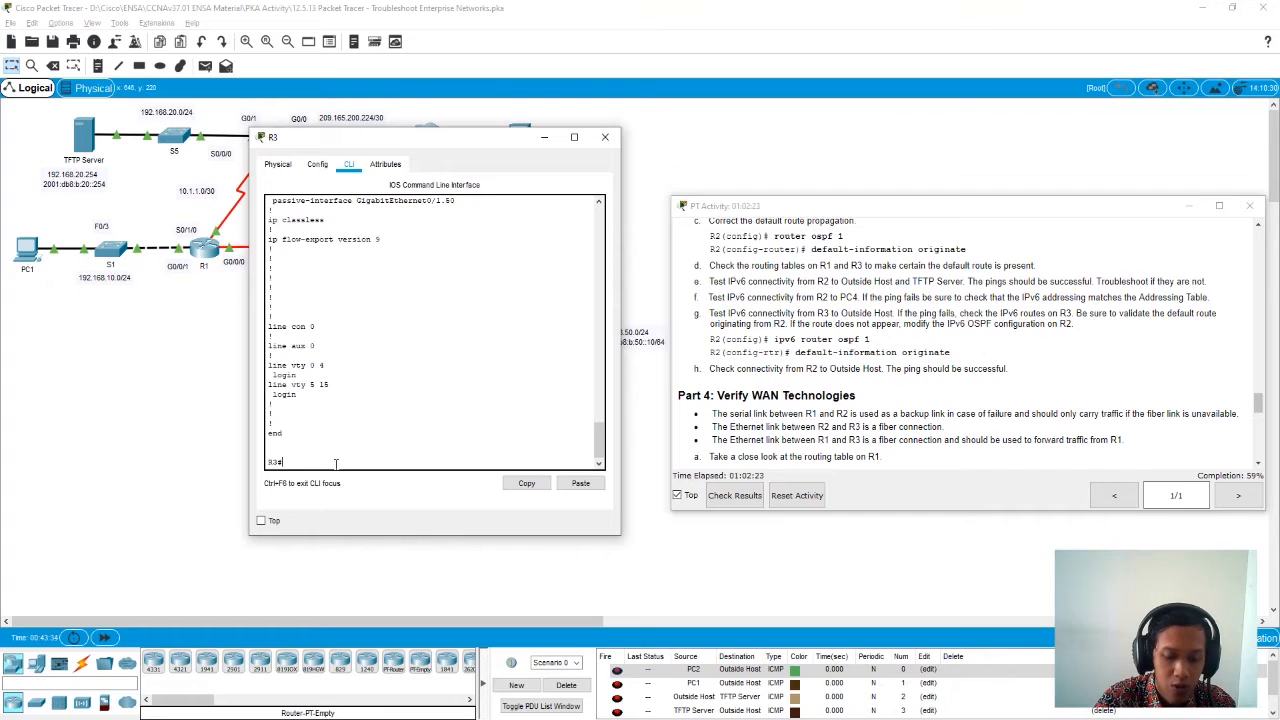
{"action": "type", "text": "conf"}
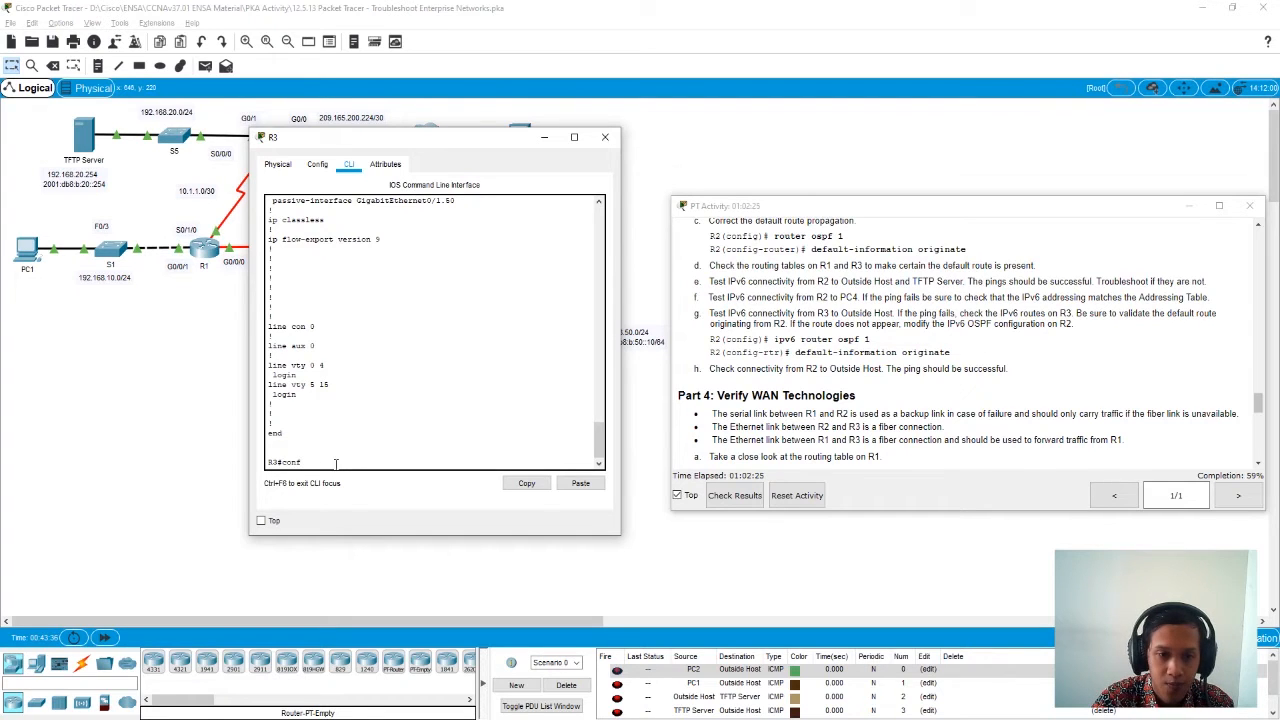
{"action": "key", "text": "BackSpace"}
{"action": "key", "text": "BackSpace"}
{"action": "key", "text": "BackSpace"}
{"action": "key", "text": "BackSpace"}
{"action": "type", "text": "show running-config"}
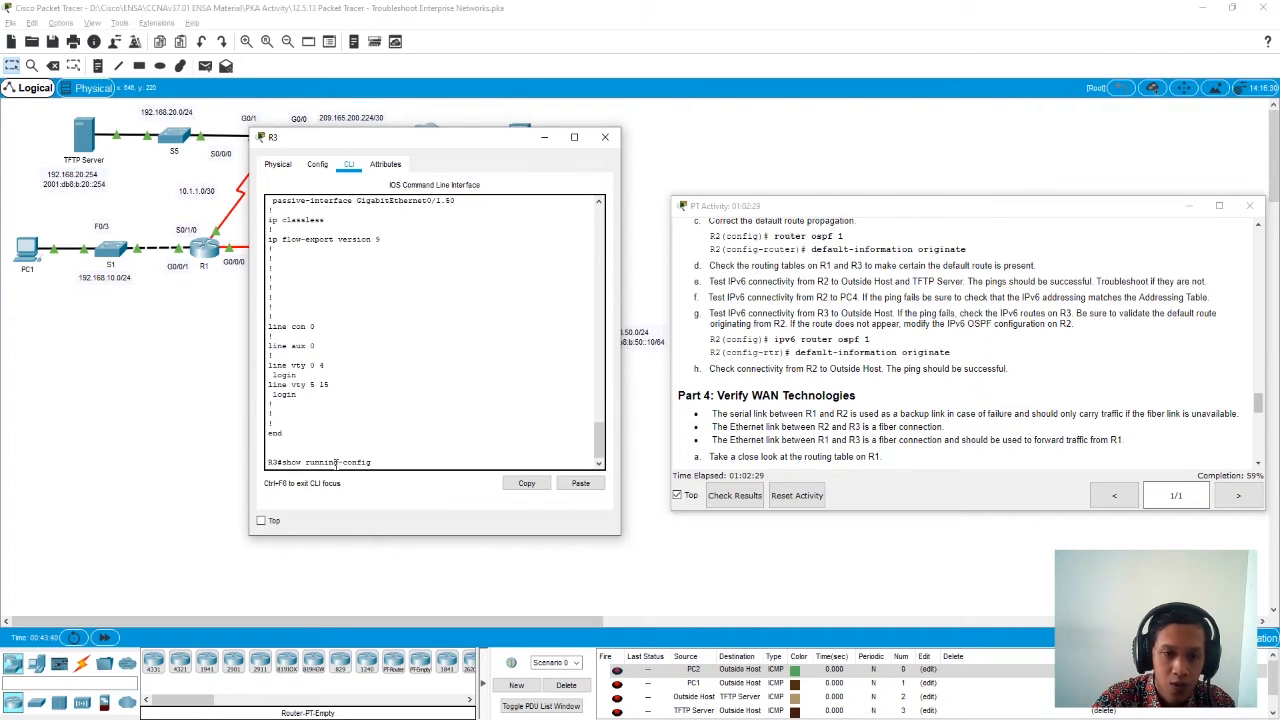
{"action": "key", "text": "Return"}
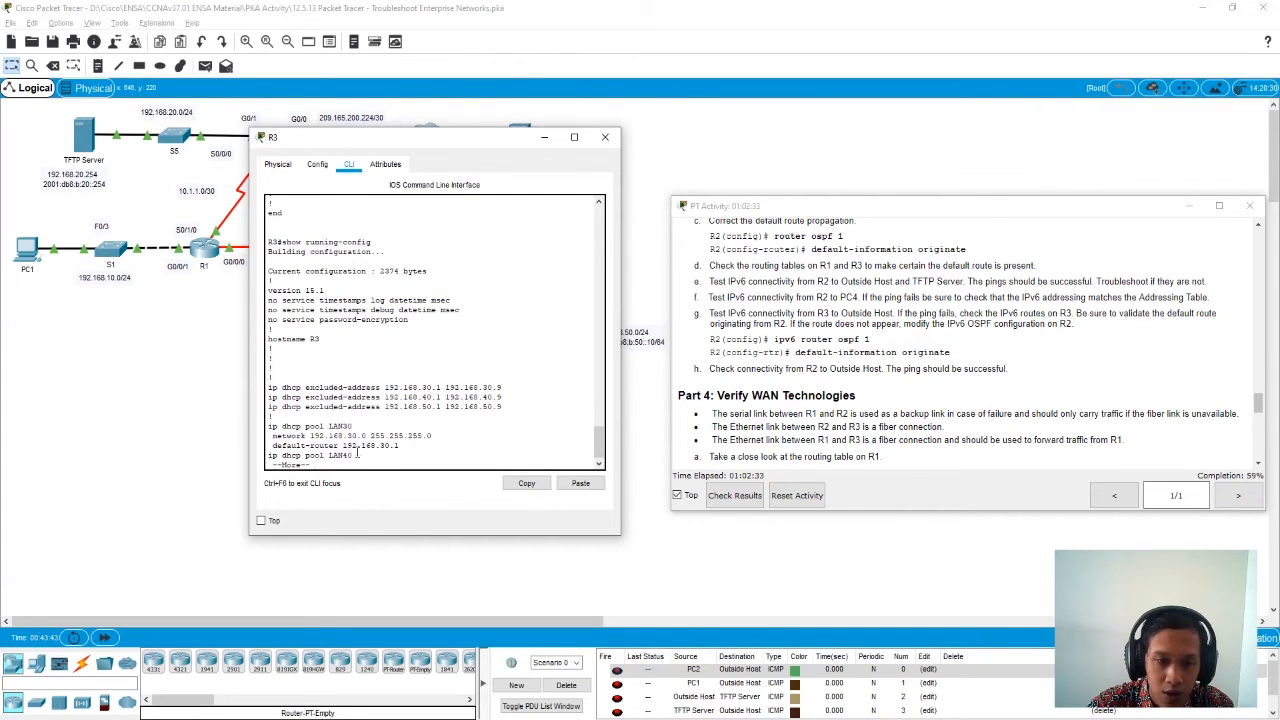
{"action": "key", "text": "space"}
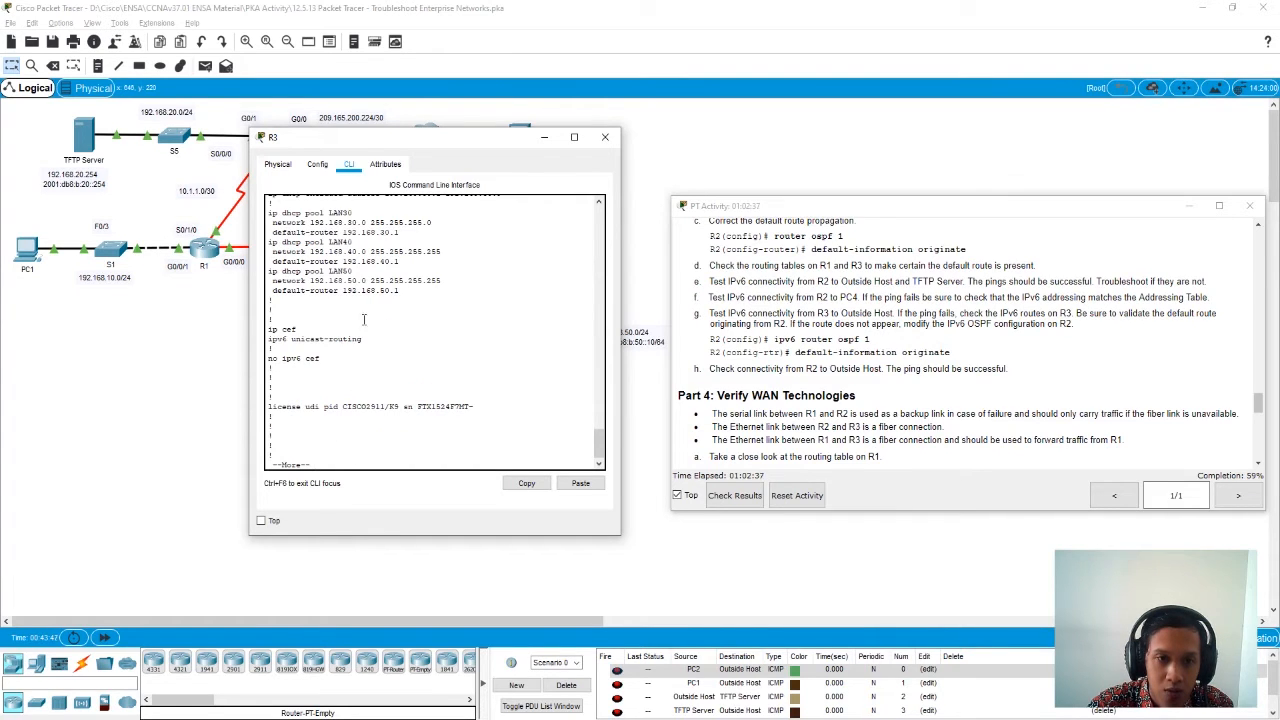
- Page through the rest of R3's running configuration and enter global configuration mode
{"action": "key", "text": "space"}
{"action": "key", "text": "space"}
{"action": "key", "text": "space"}
{"action": "key", "text": "space"}
{"action": "key", "text": "space"}
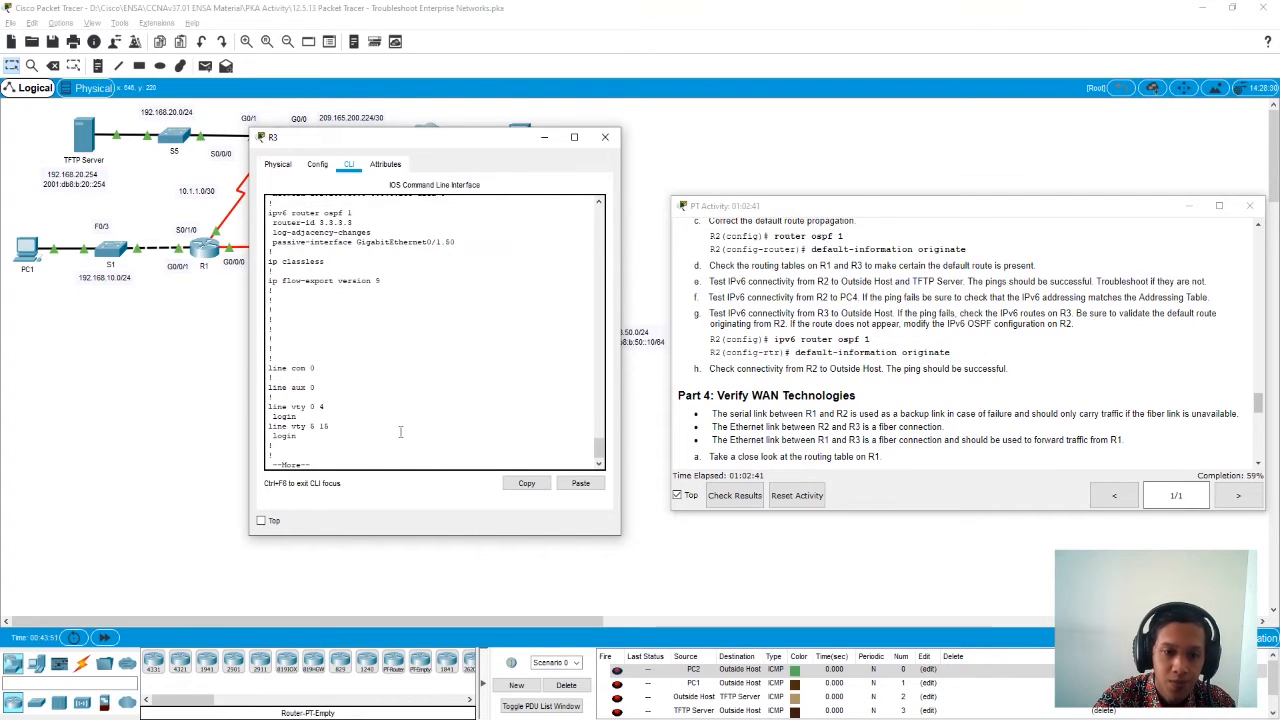
{"action": "type", "text": "conf t"}
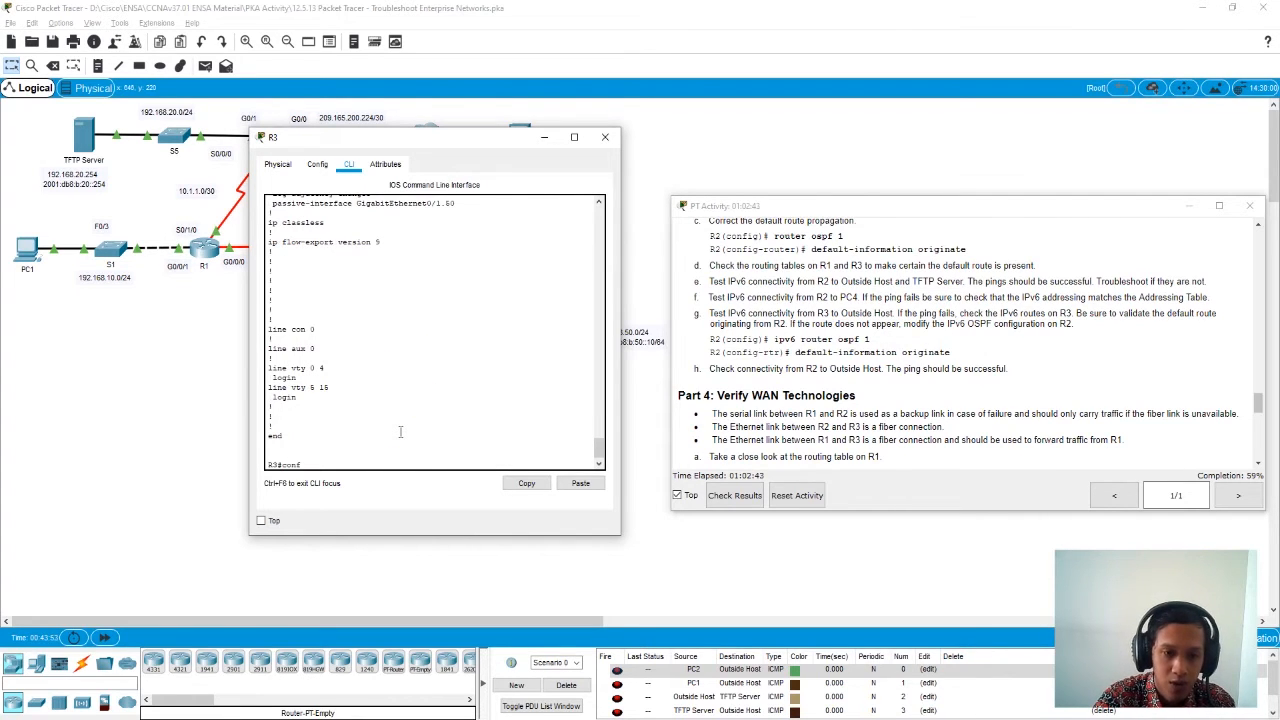
{"action": "key", "text": "Return"}
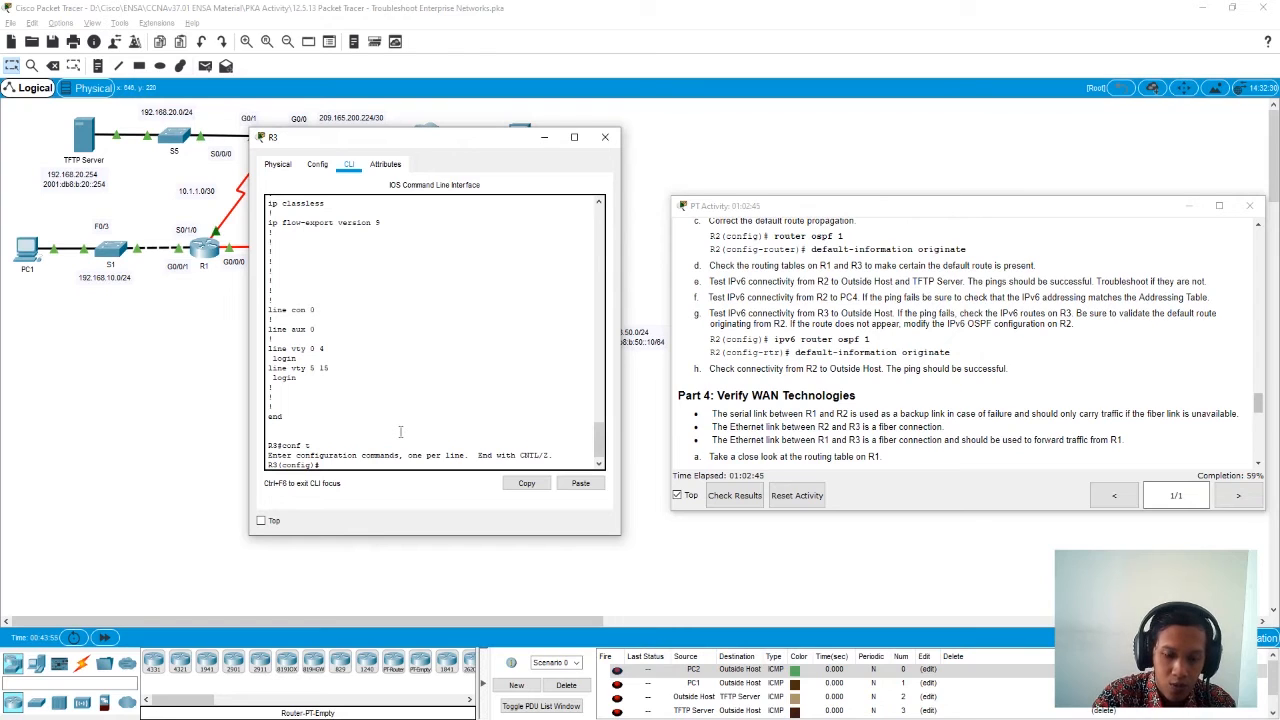
- Try to make subinterface g0/1.30 passive on R3 with passive-interface g0/1.30 from global configuration mode
{"action": "type", "text": "pass"}
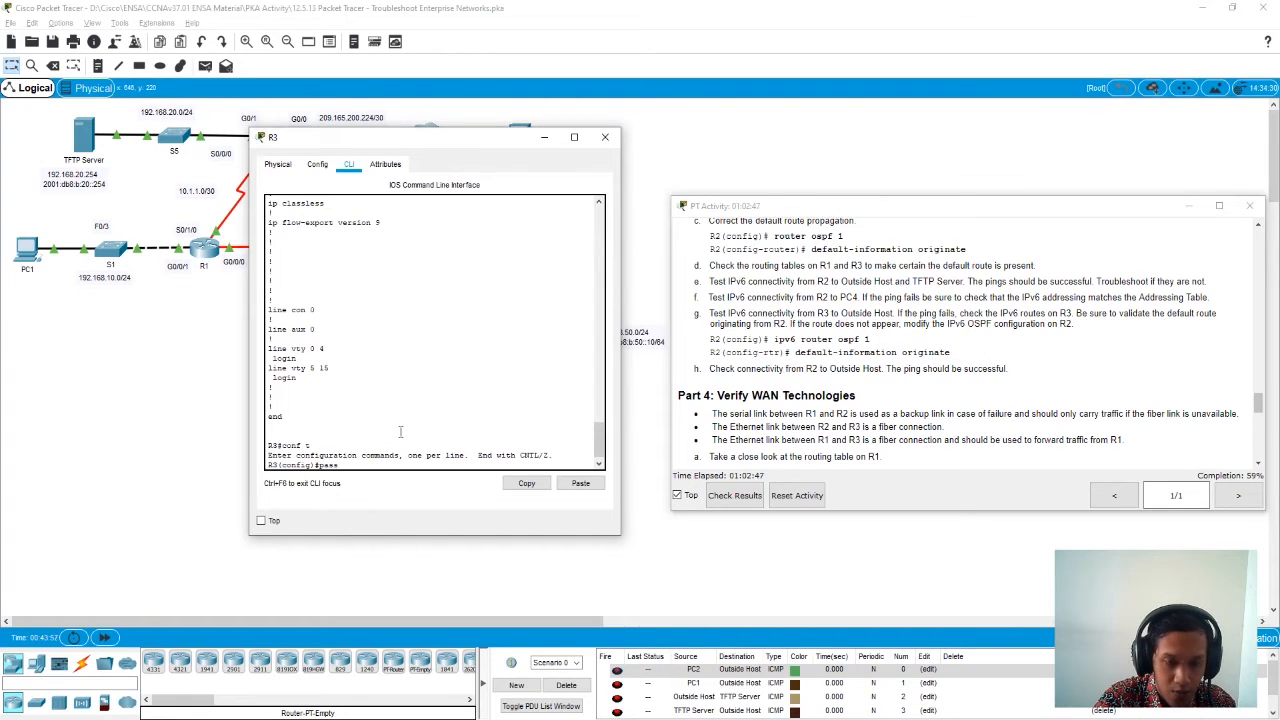
{"action": "key", "text": "Tab"}
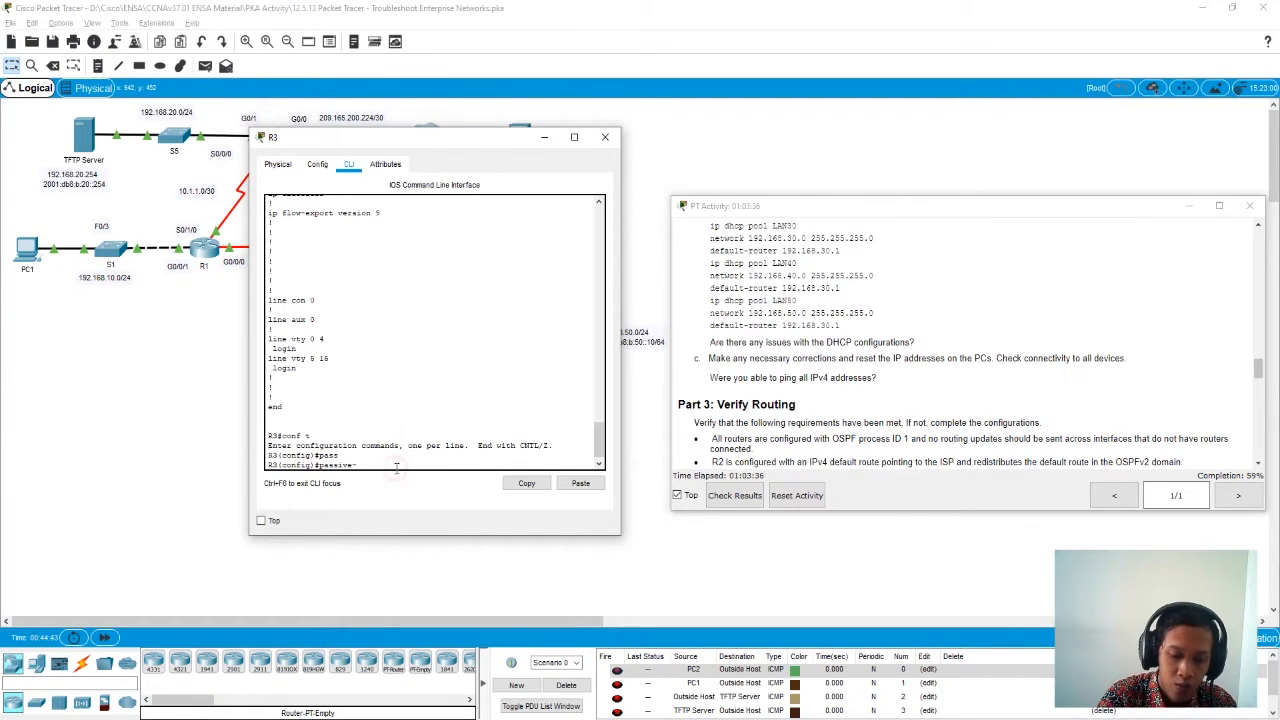
{"action": "type", "text": "interface g0"}
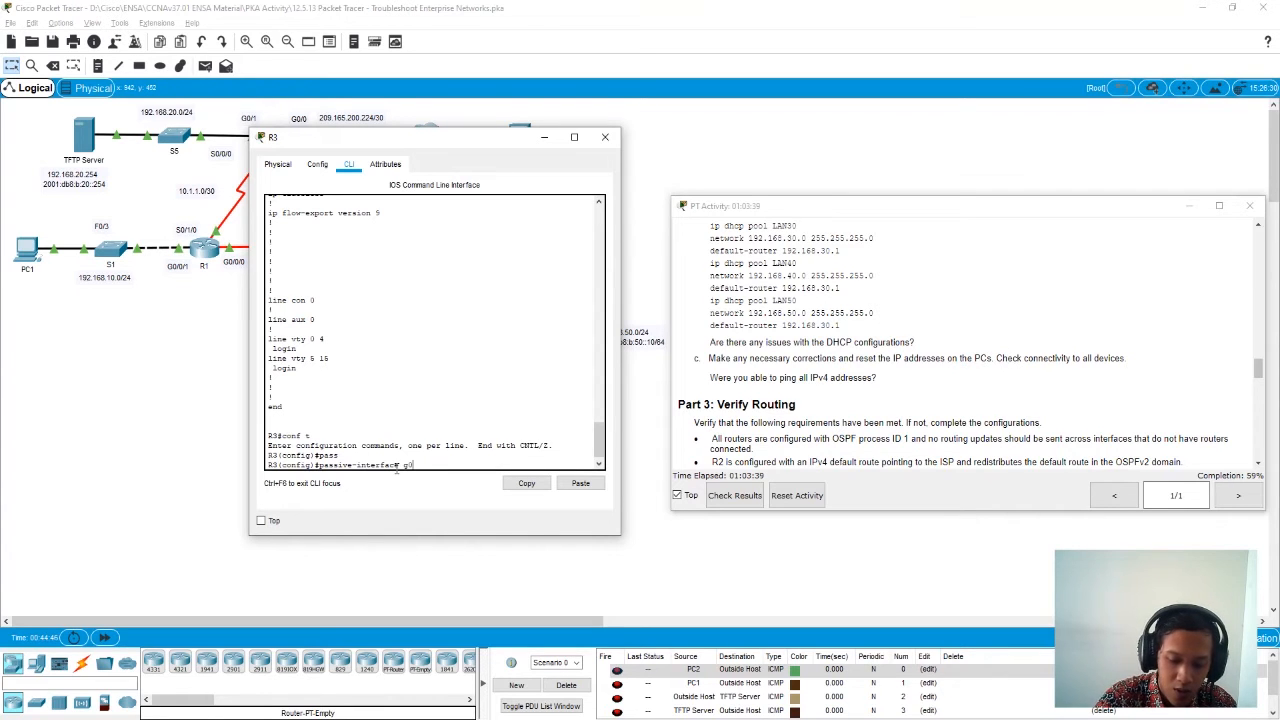
{"action": "type", "text": "/1.30"}
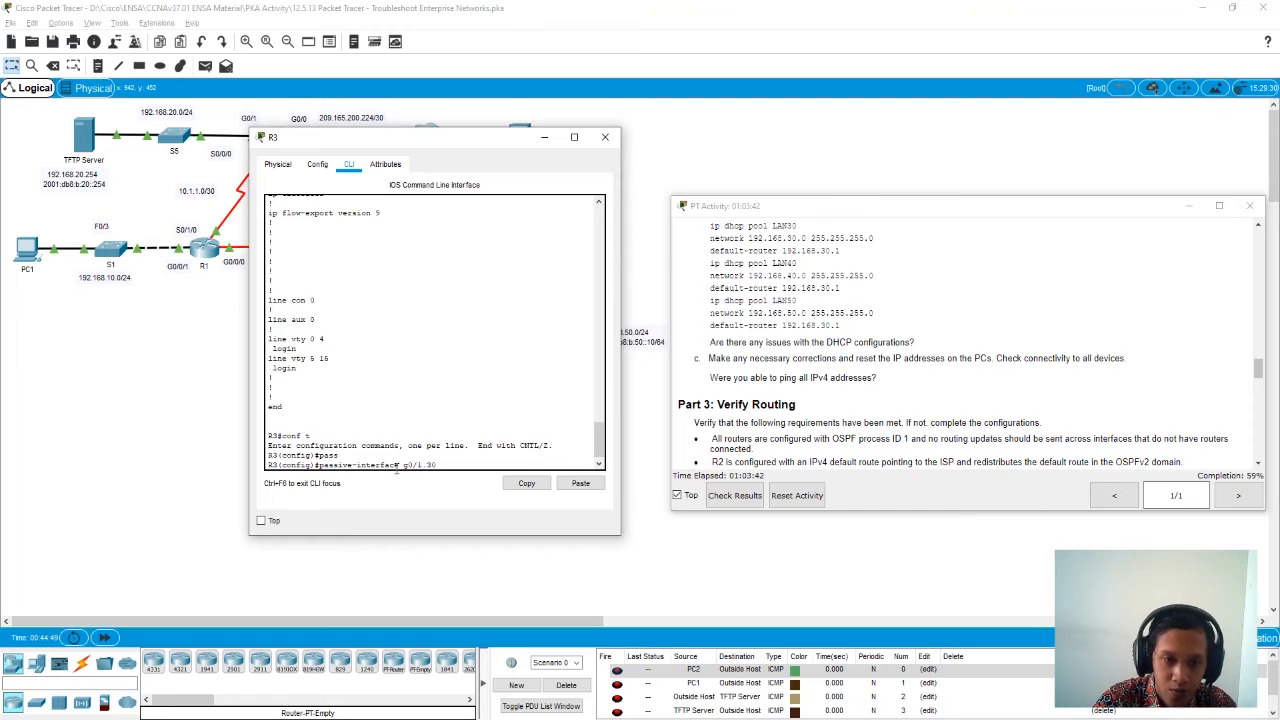
{"action": "key", "text": "Return"}
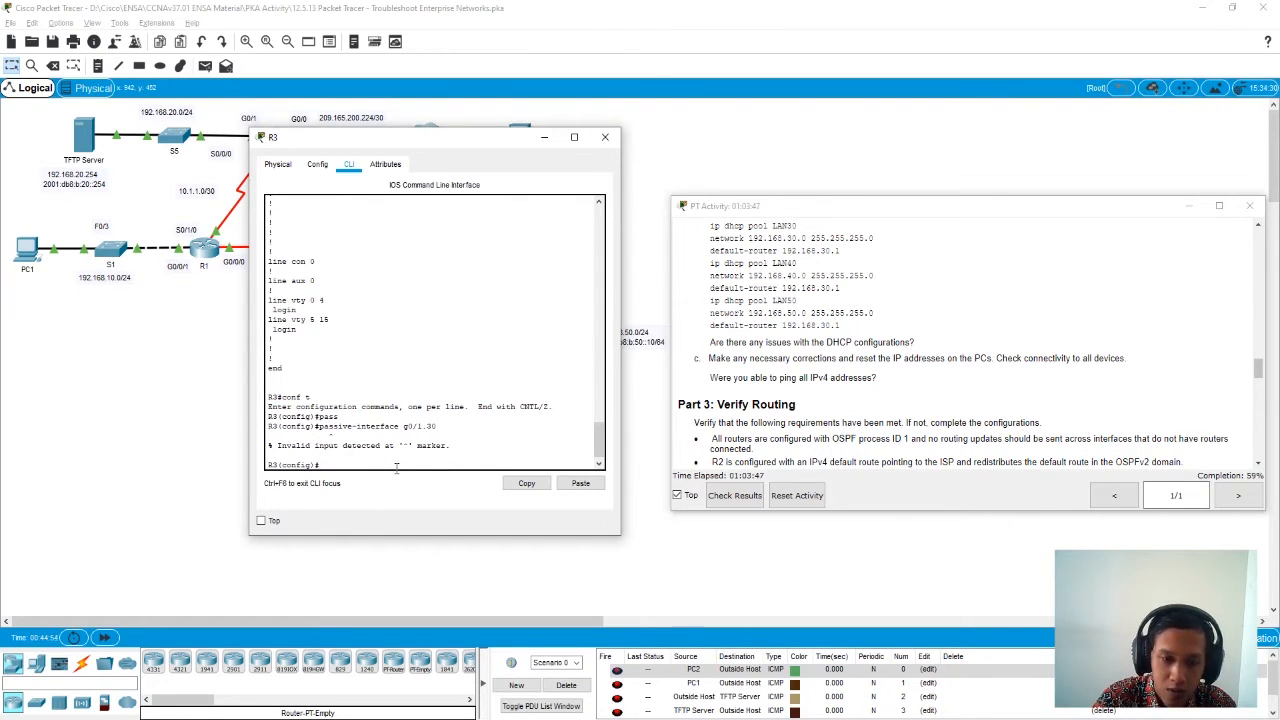
- Enter the configuration of R3's DHCP pool LAN40
{"action": "type", "text": "ip"}
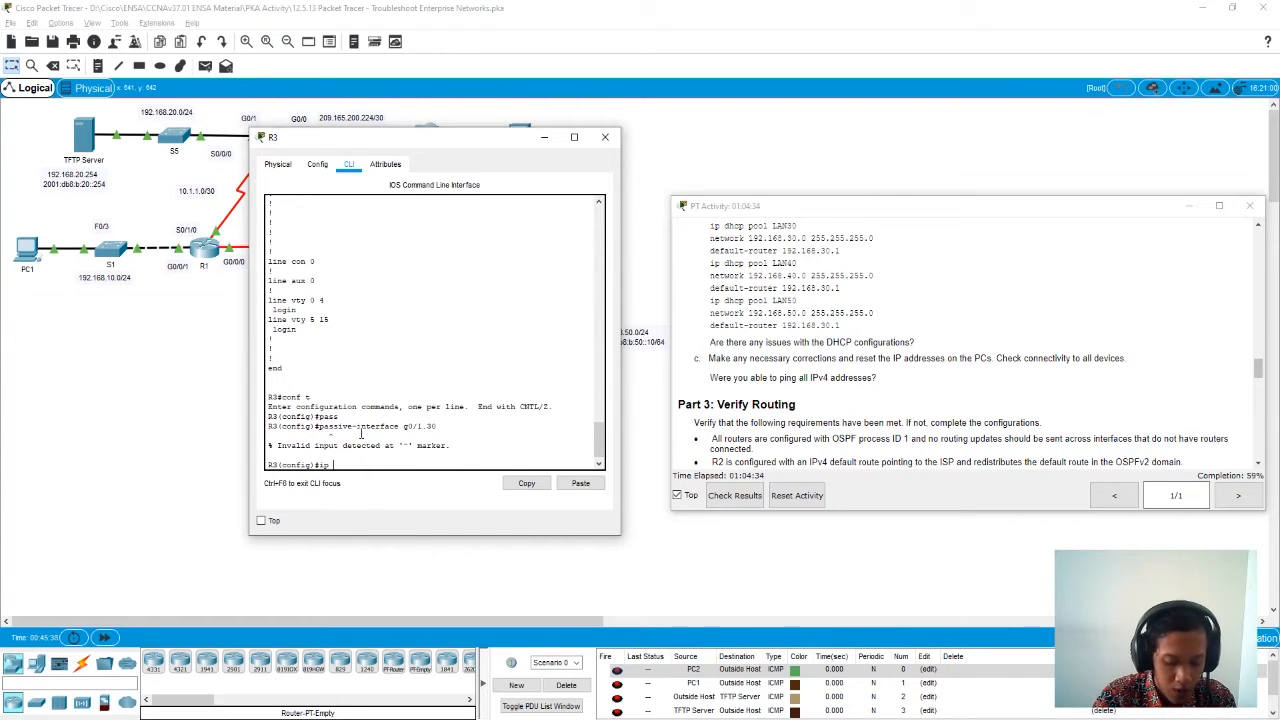
{"action": "type", "text": " dh"}
{"action": "key", "text": "Tab"}
{"action": "type", "text": "po"}
{"action": "key", "text": "Tab"}
{"action": "type", "text": "LAN40"}
{"action": "key", "text": "Return"}
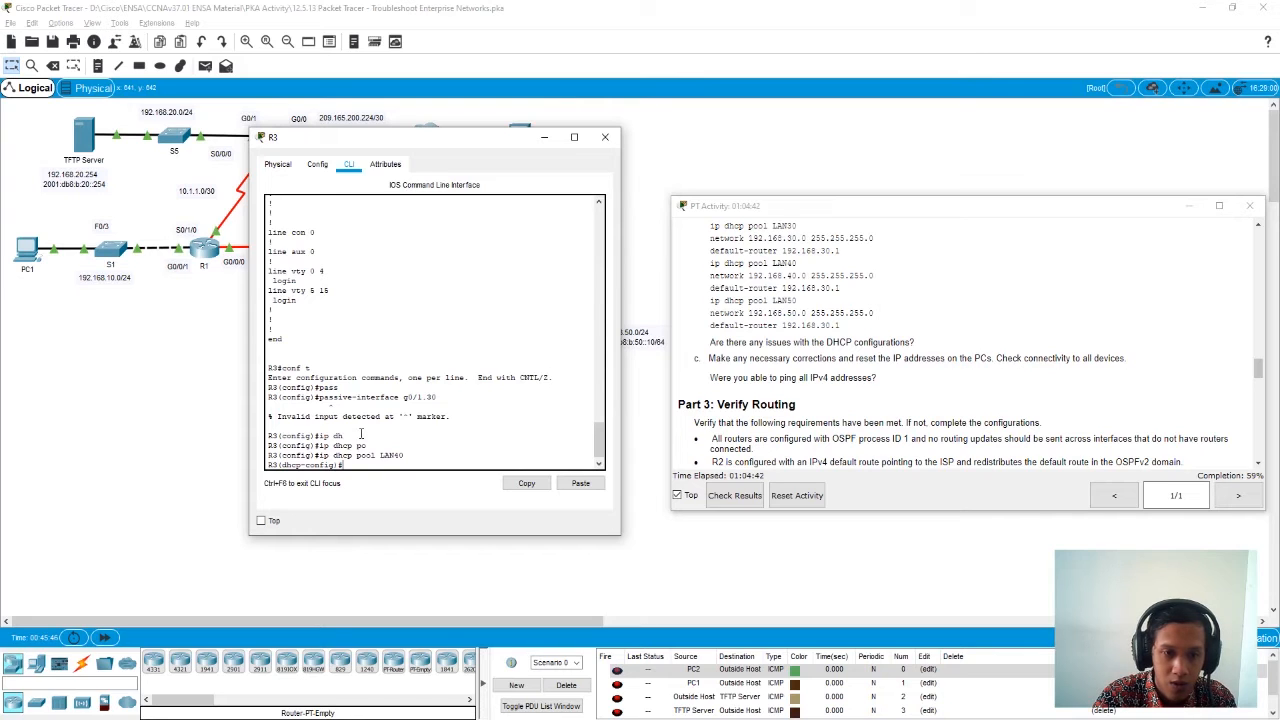
- Set the LAN40 pool's network to 192.168.40.0 with mask 255.255.255.0
{"action": "type", "text": "ne"}
{"action": "key", "text": "Tab"}
{"action": "type", "text": "t"}
{"action": "key", "text": "Tab"}
{"action": "type", "text": "192.168"}
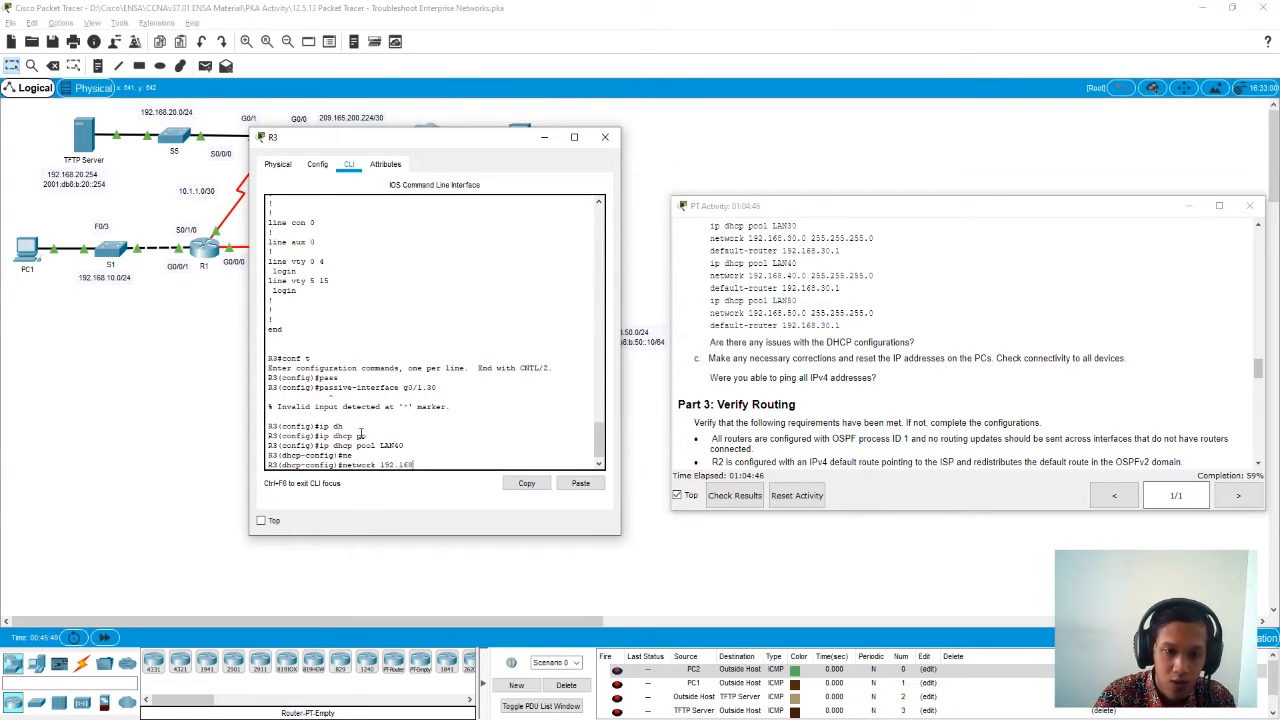
{"action": "type", "text": "."}
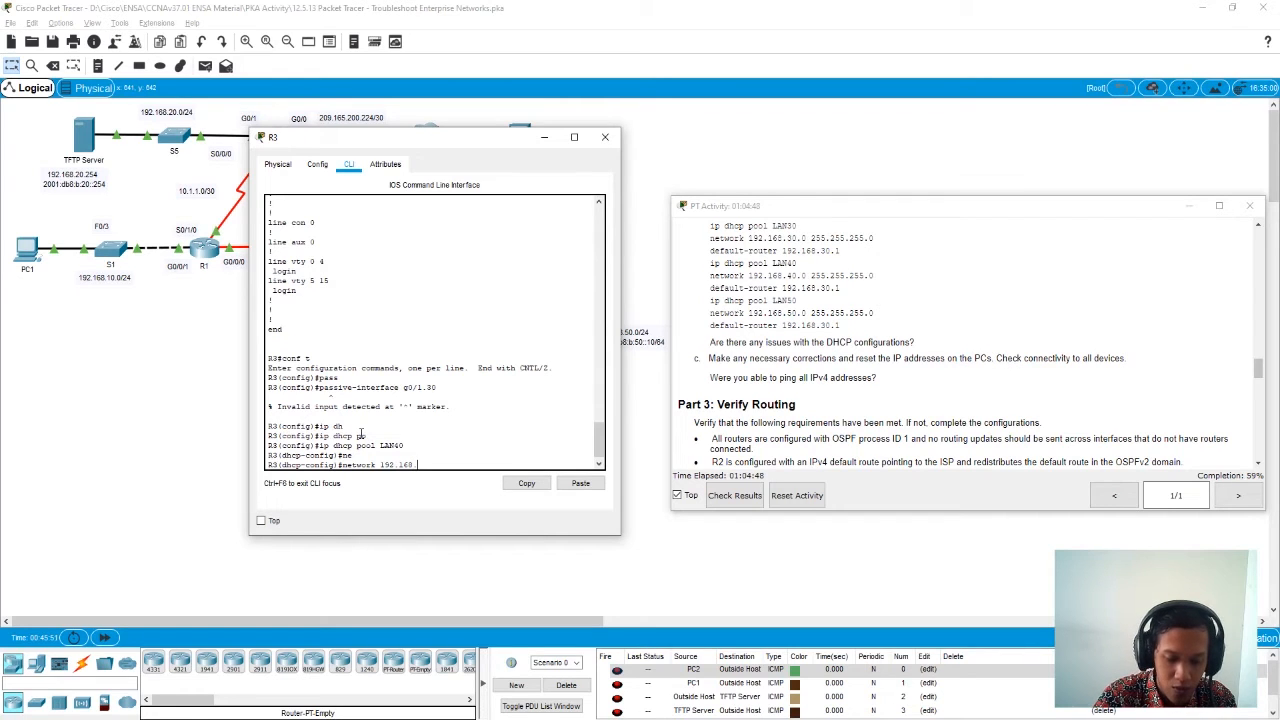
{"action": "type", "text": "40 0 2"}
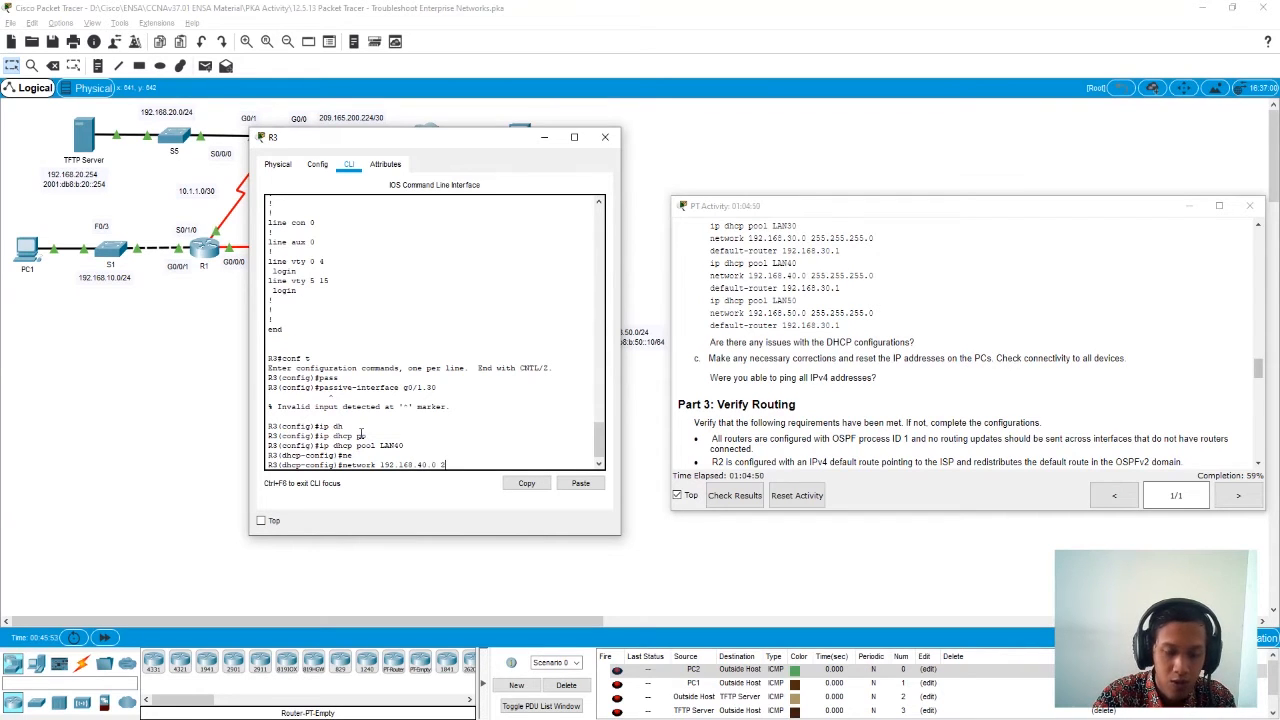
{"action": "type", "text": "55.55"}
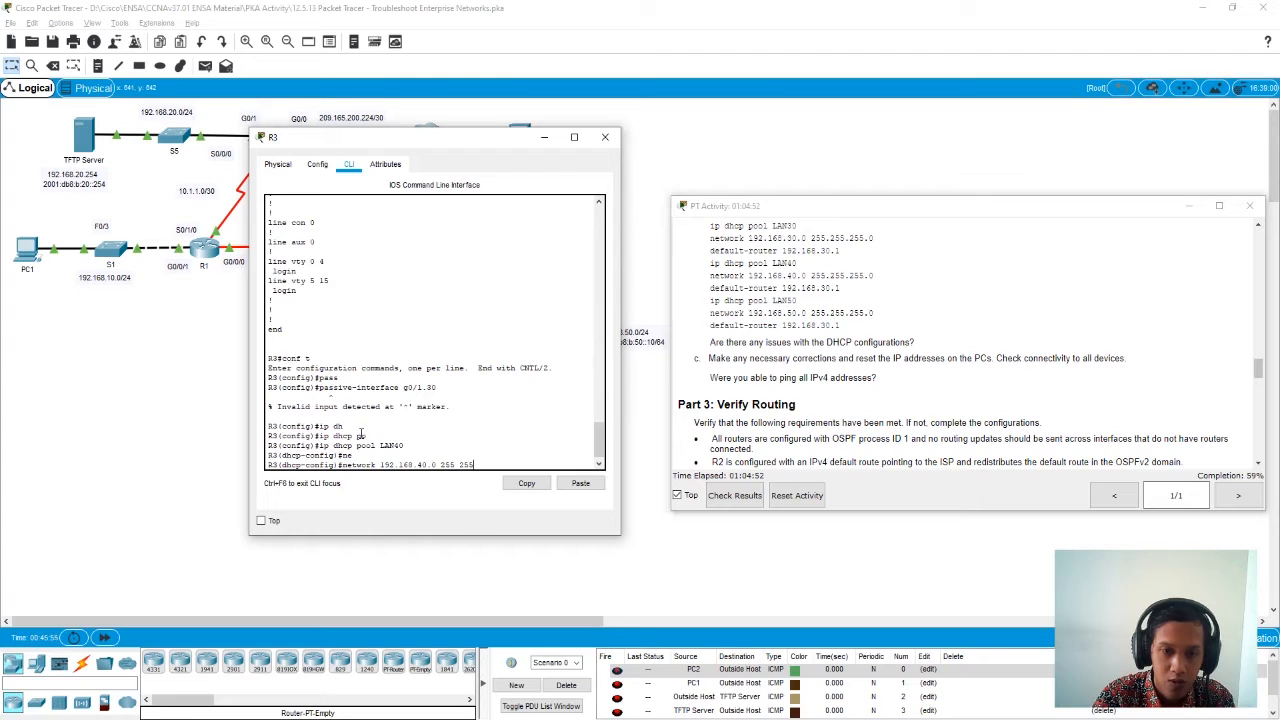
{"action": "key", "text": "BackSpace"}
{"action": "key", "text": "BackSpace"}
{"action": "key", "text": "BackSpace"}
{"action": "key", "text": "BackSpace"}
{"action": "key", "text": "BackSpace"}
{"action": "key", "text": "BackSpace"}
{"action": "type", "text": "5.255.255"}
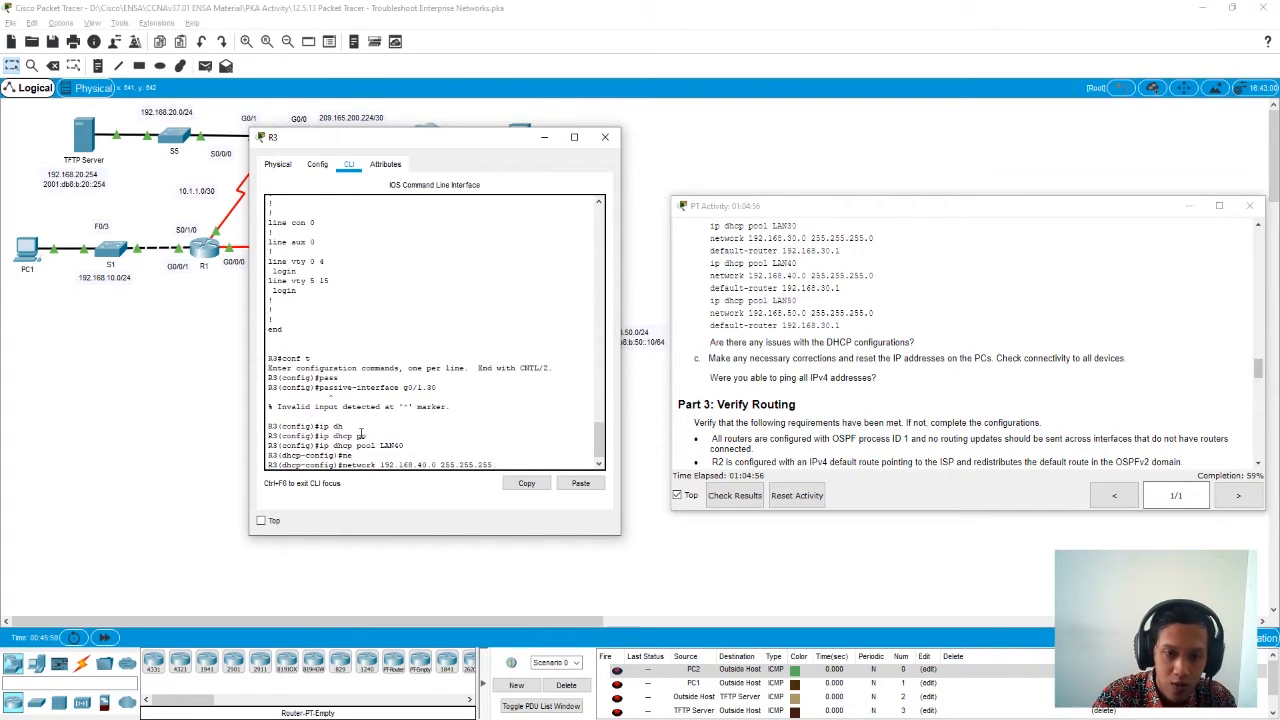
{"action": "type", "text": ".0"}
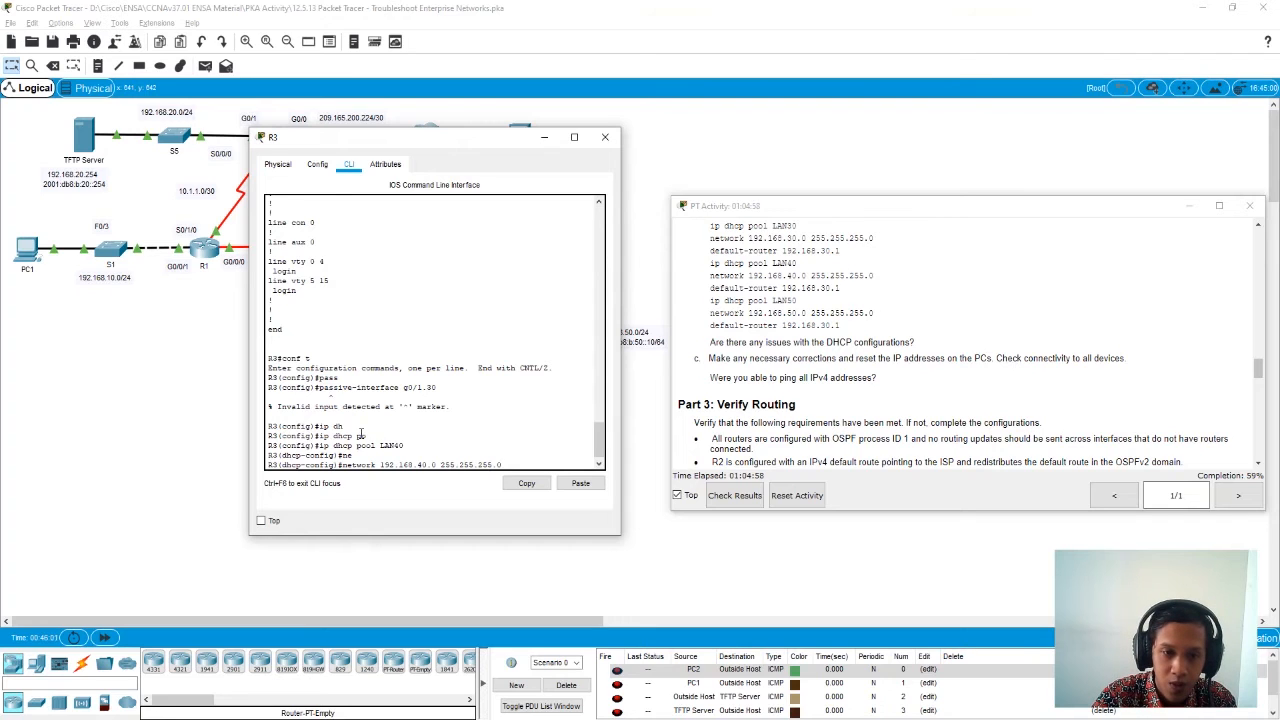
{"action": "key", "text": "Return"}
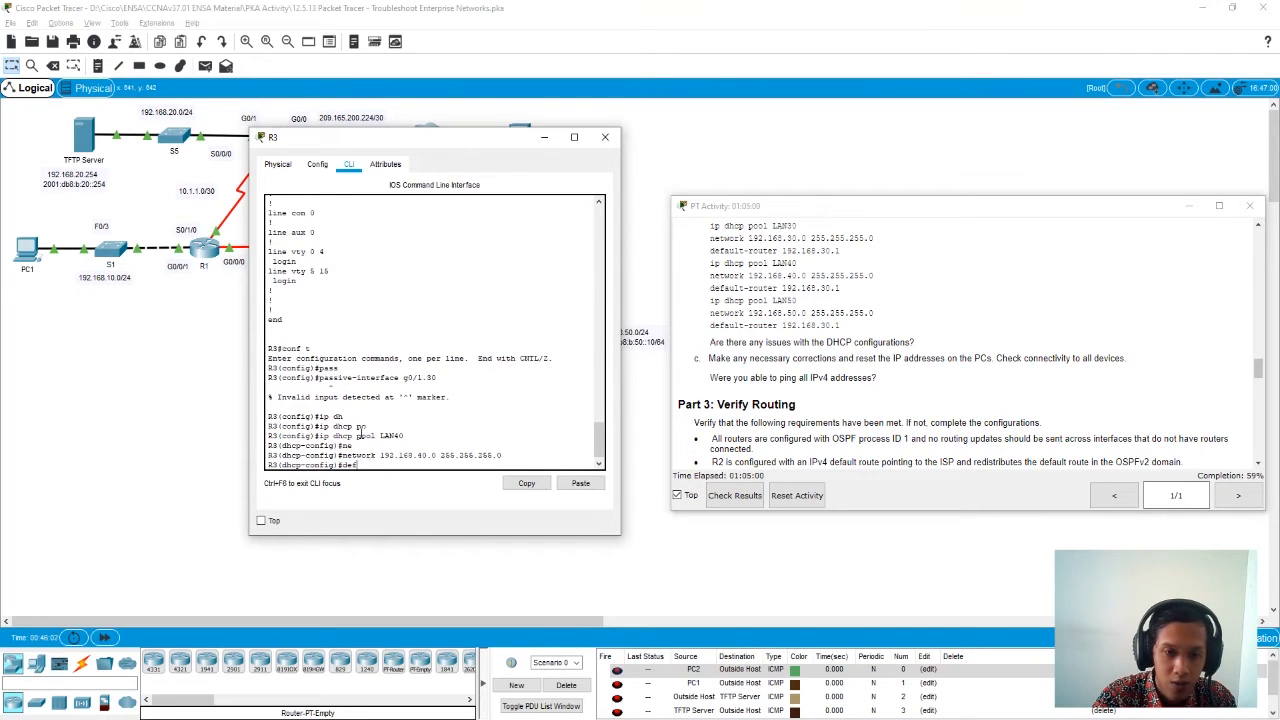
- Set the LAN40 pool's default router to 192.168.40.1 and return to global configuration mode
{"action": "type", "text": "def"}
{"action": "key", "text": "Tab"}
{"action": "type", "text": "192"}
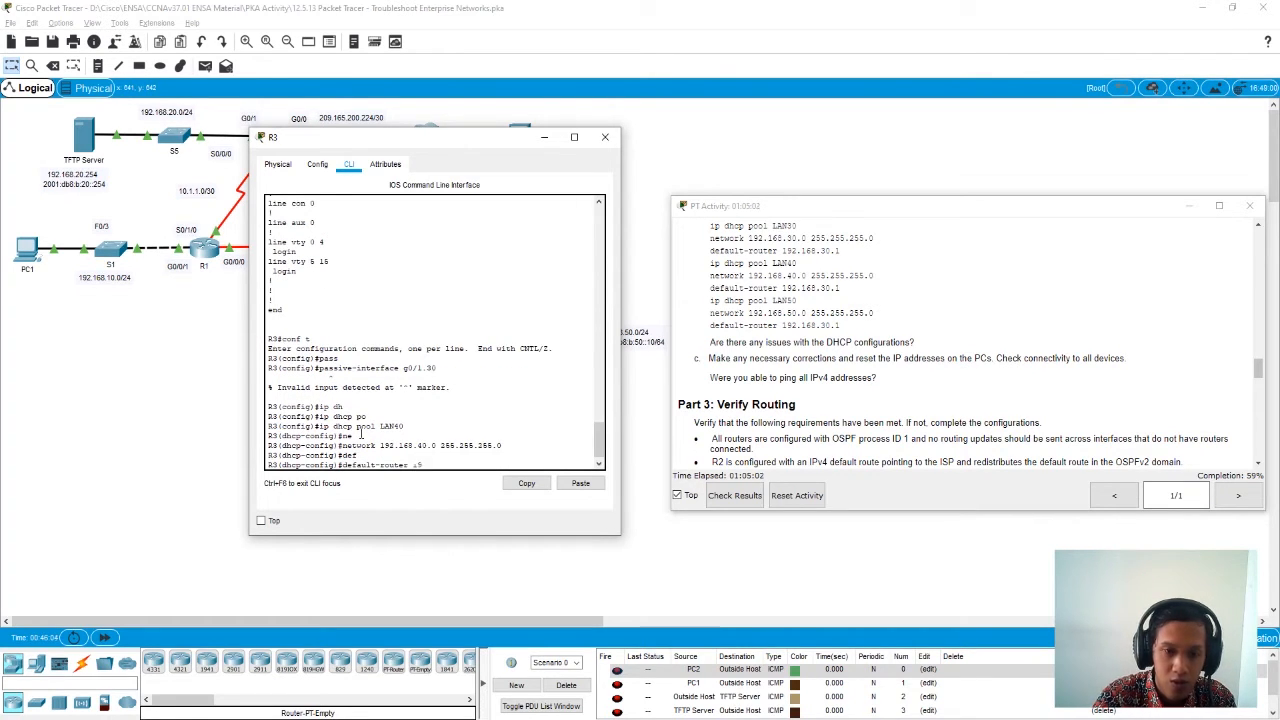
{"action": "type", "text": ".168"}
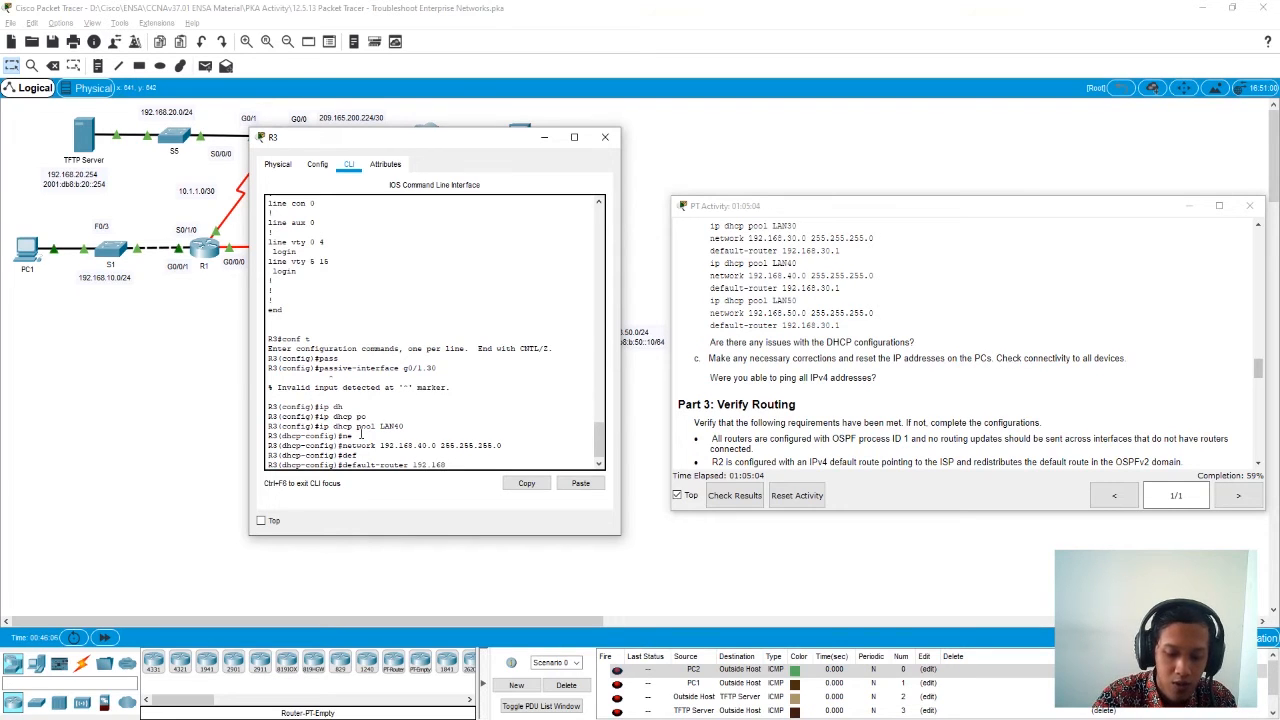
{"action": "type", "text": ".40.1"}
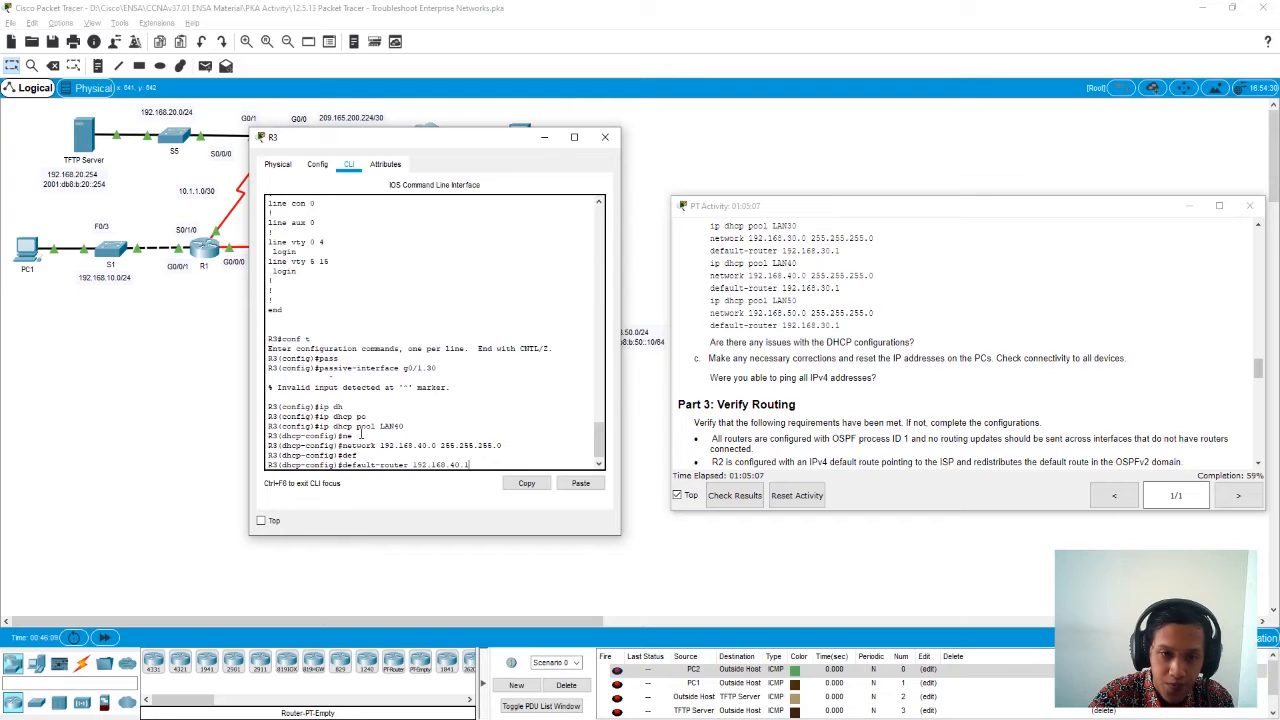
{"action": "key", "text": "Return"}
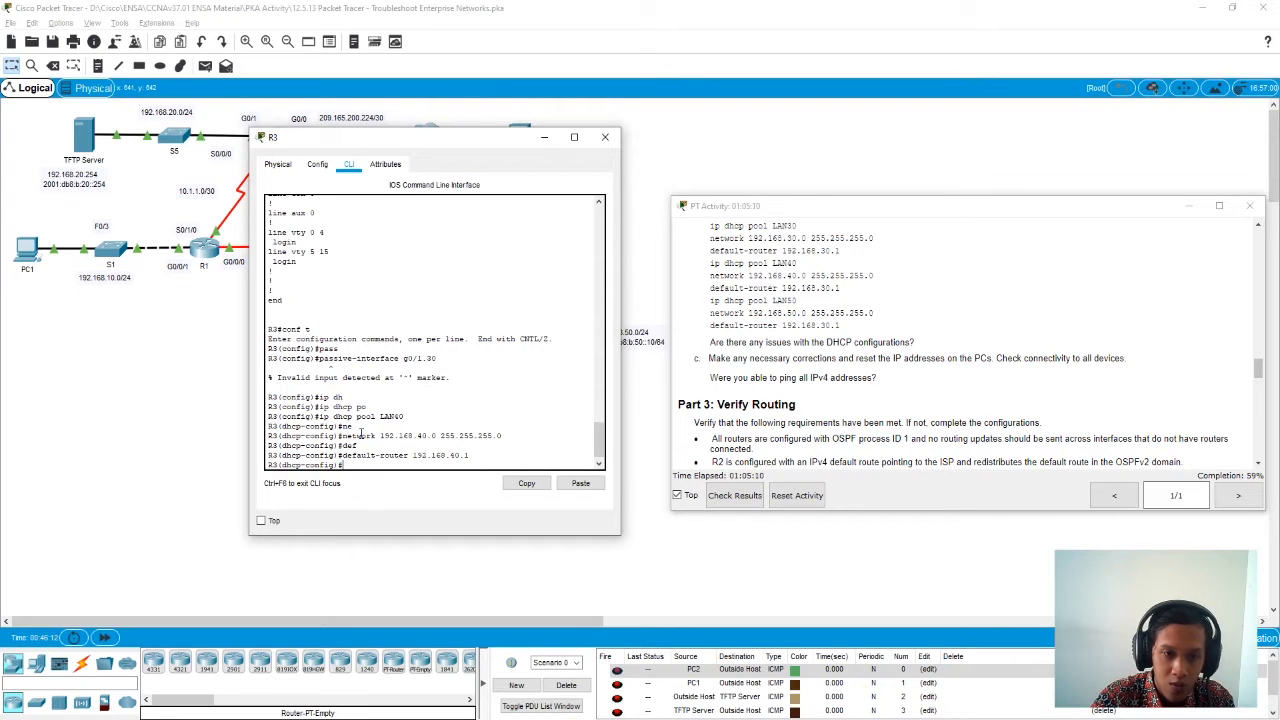
{"action": "type", "text": "exi"}
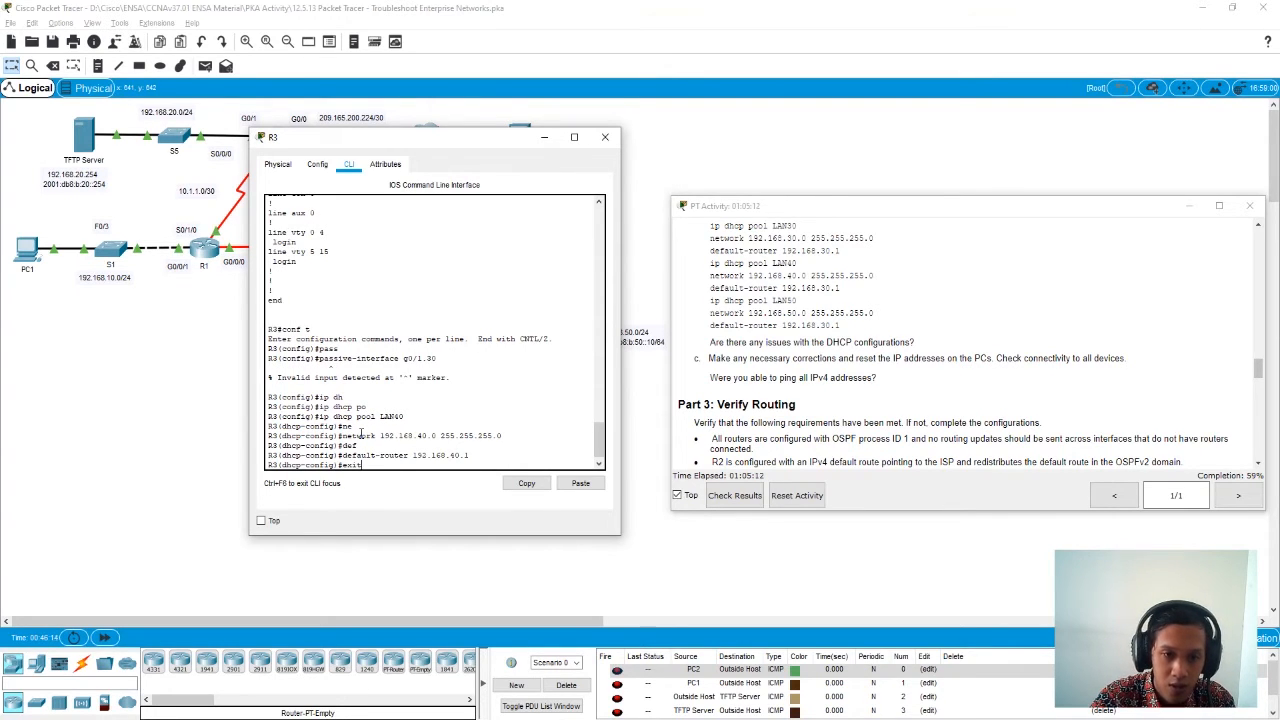
{"action": "type", "text": "t"}
{"action": "key", "text": "Return"}
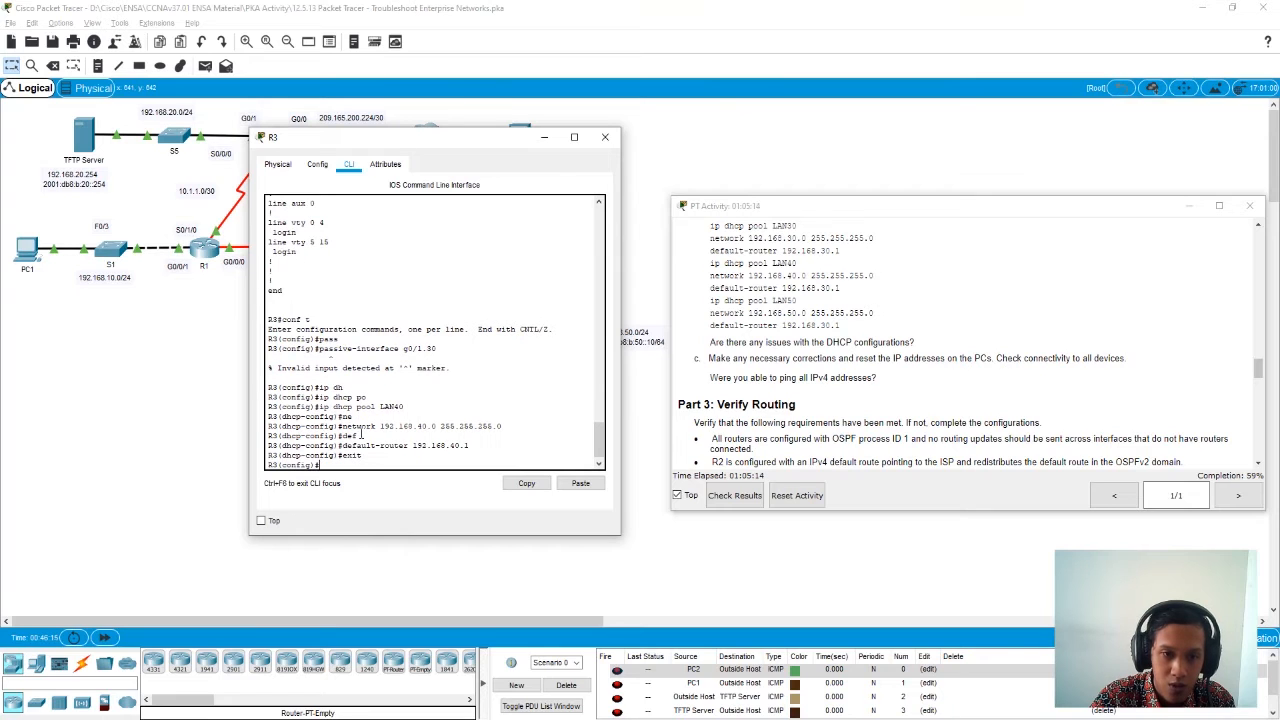
- Enter the configuration of R3's DHCP pool LAN50
{"action": "type", "text": "ip d"}
{"action": "key", "text": "Tab"}
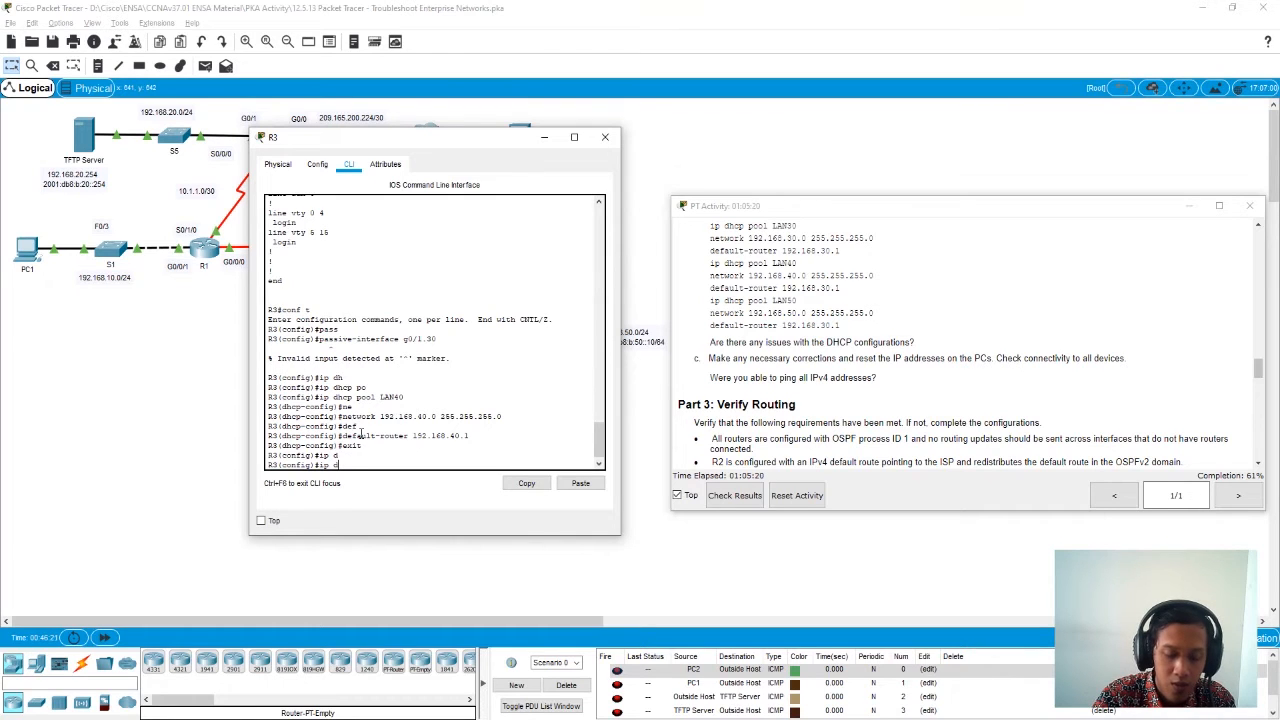
{"action": "type", "text": "h"}
{"action": "key", "text": "Tab"}
{"action": "type", "text": "pool LAN"}
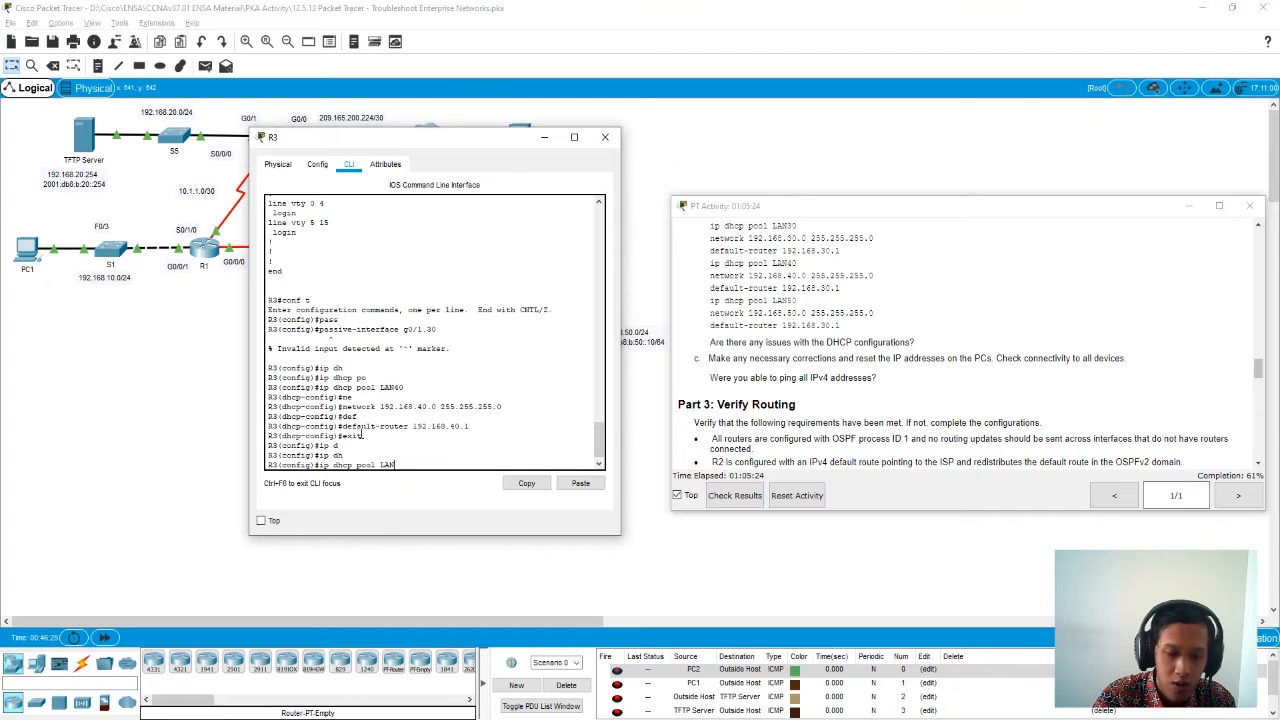
{"action": "type", "text": "50"}
{"action": "key", "text": "Return"}
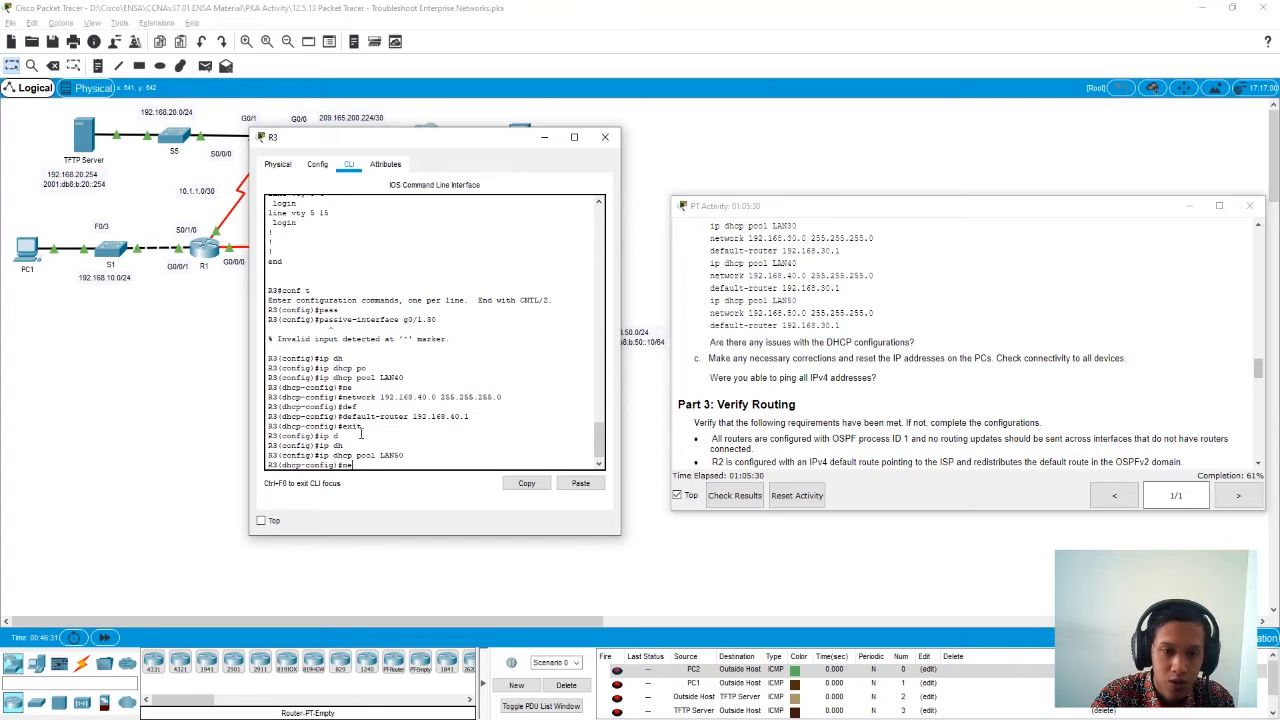
- Set the LAN50 pool's network to 192.168.50.0 with mask 255.255.255.0
{"action": "key", "text": "Up"}
{"action": "key", "text": "Up"}
{"action": "key", "text": "Up"}
{"action": "key", "text": "Up"}
{"action": "key", "text": "Up"}
{"action": "key", "text": "Up"}
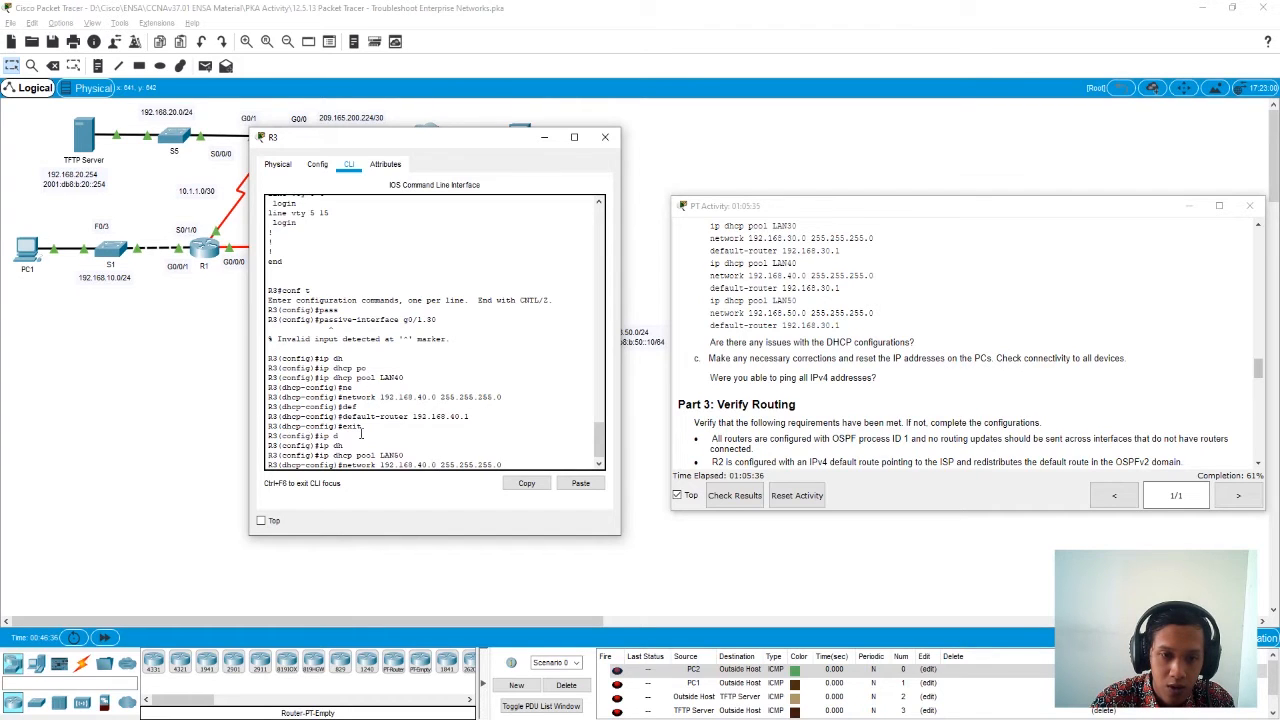
{"action": "key", "text": "BackSpace"}
{"action": "type", "text": "5"}
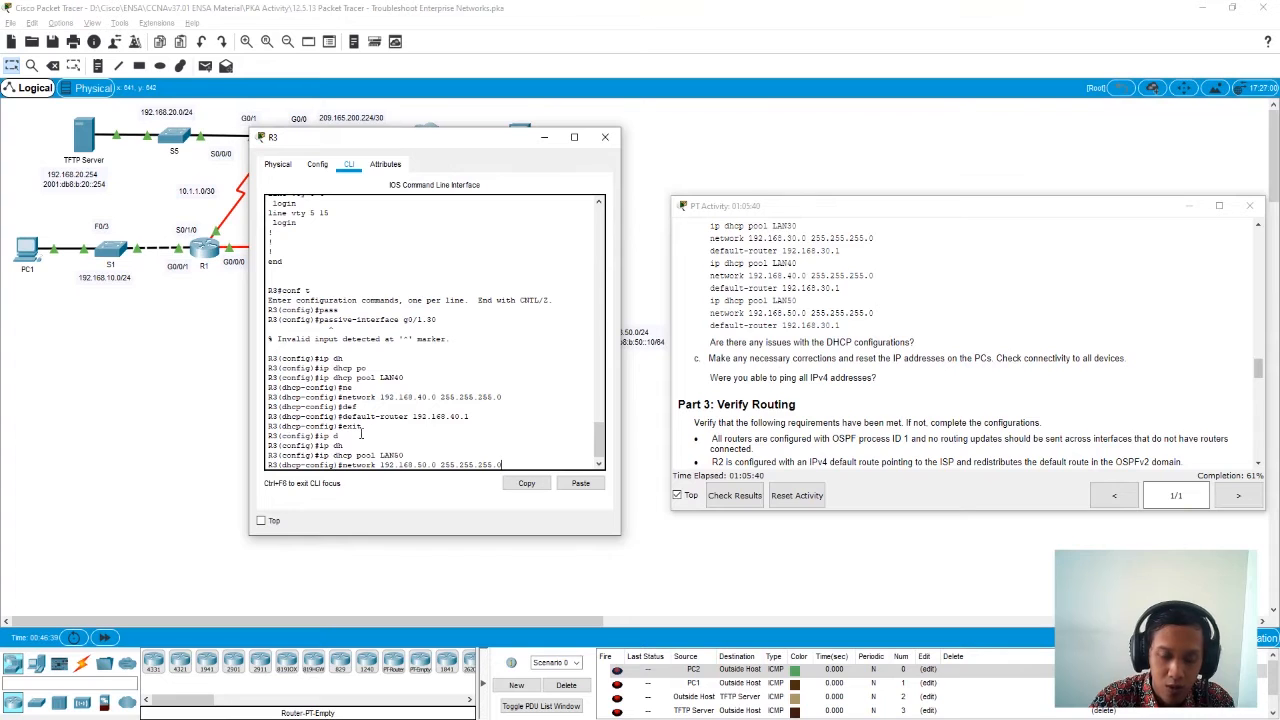
{"action": "key", "text": "Return"}
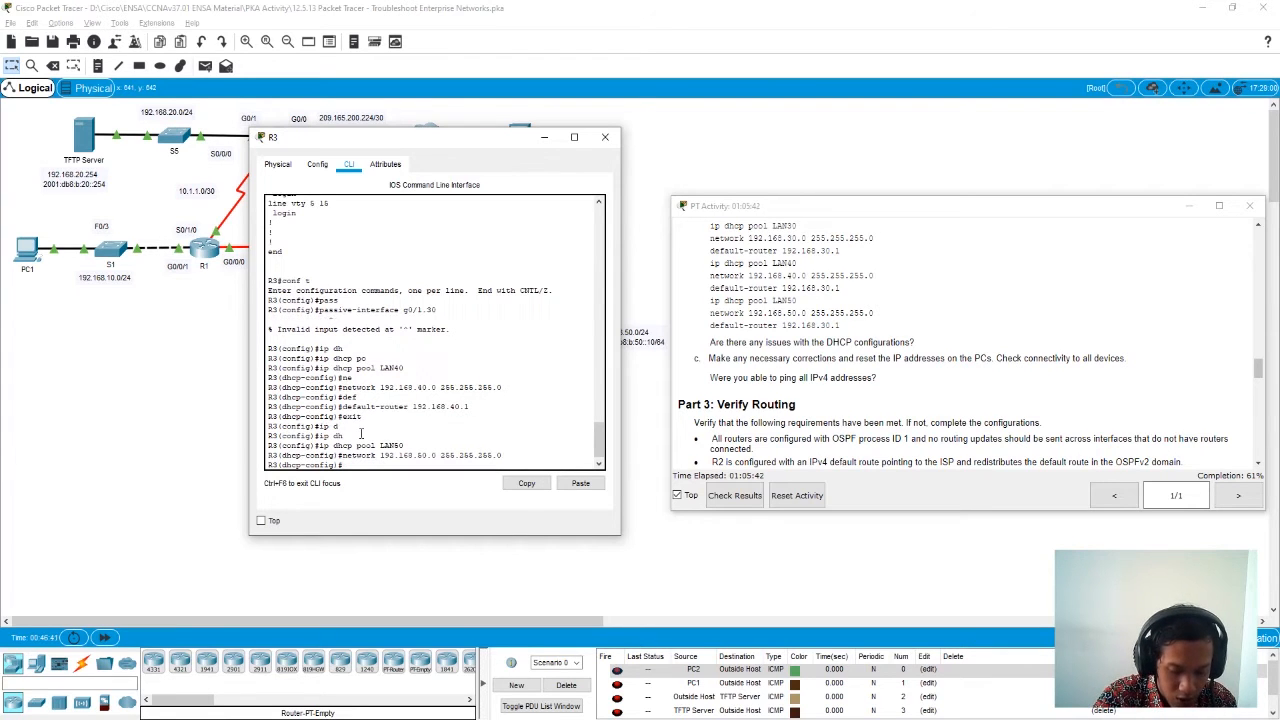
- Set the LAN50 pool's default router to 192.168.50.1 and leave configuration mode on R3
{"action": "type", "text": "de"}
{"action": "key", "text": "Tab"}
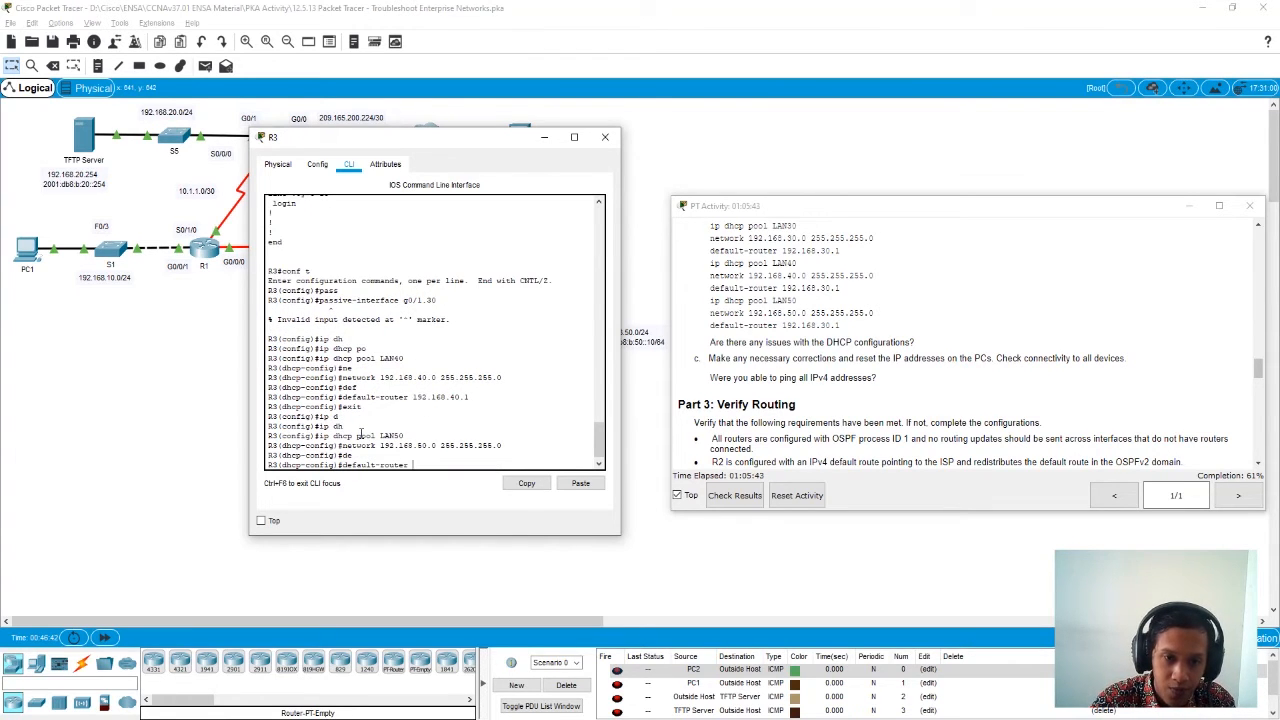
{"action": "type", "text": "192.168"}
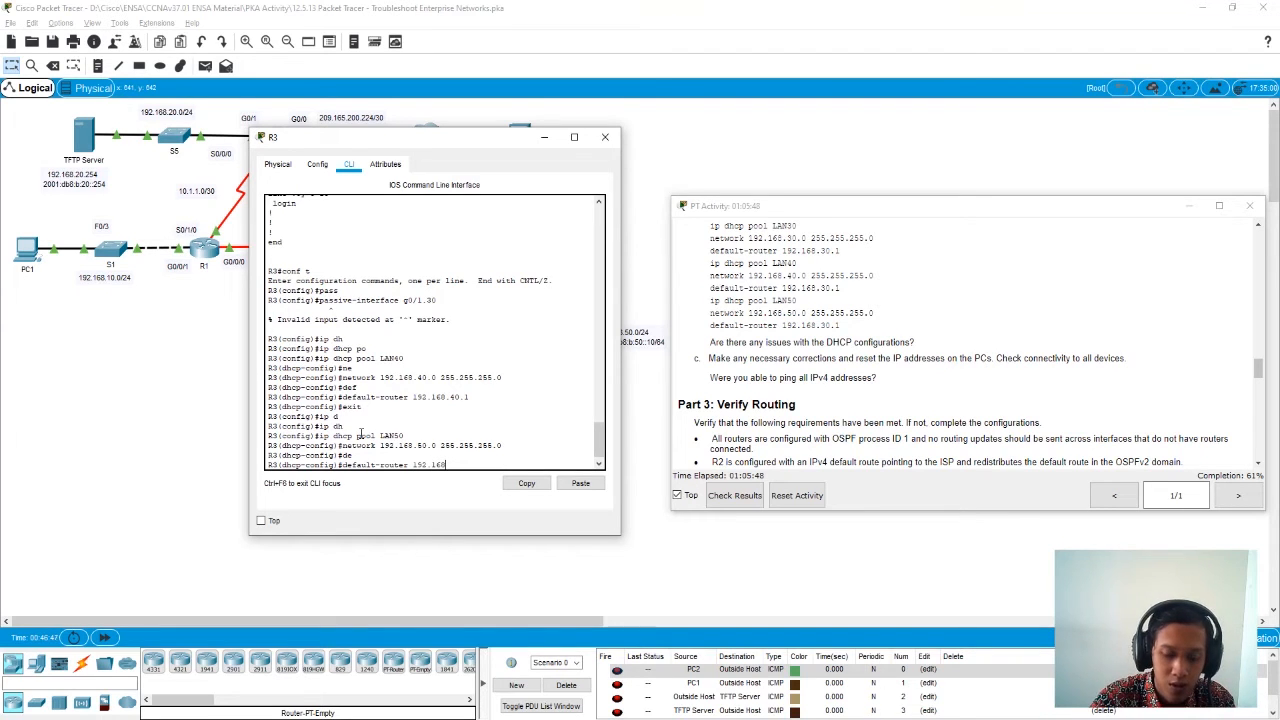
{"action": "type", "text": ".4050.1"}
{"action": "key", "text": "Return"}
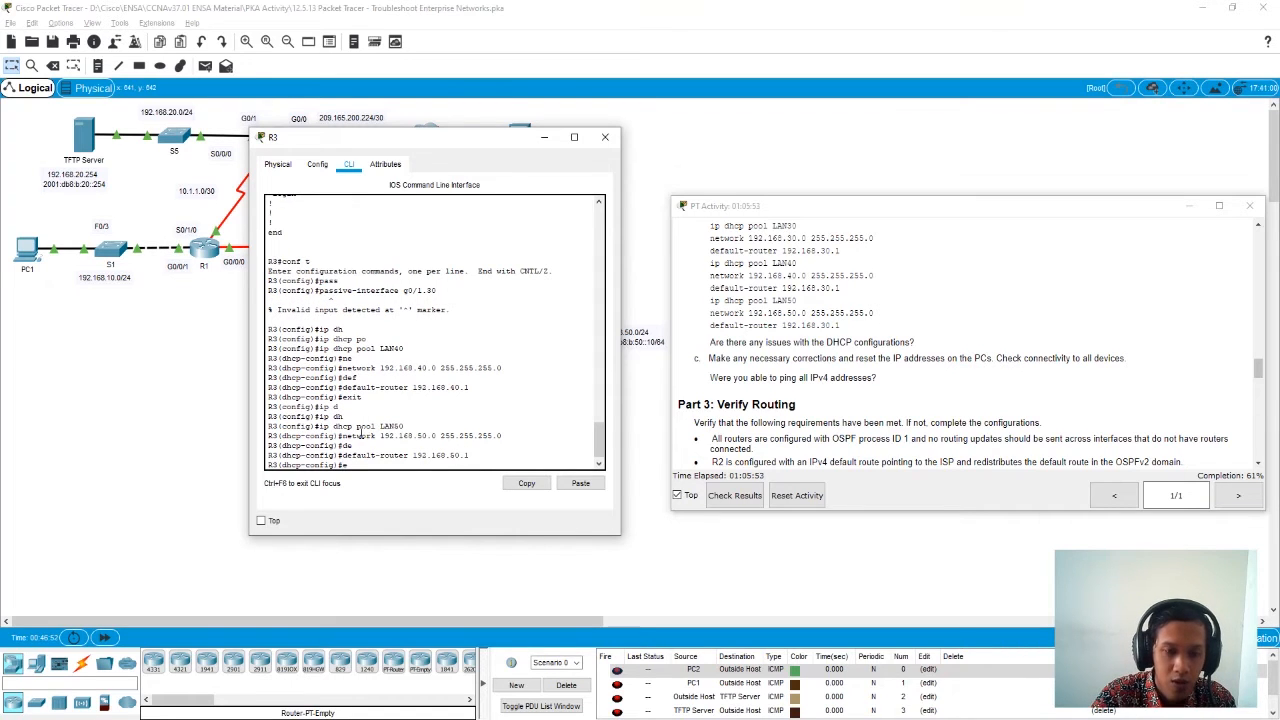
{"action": "type", "text": "exit"}
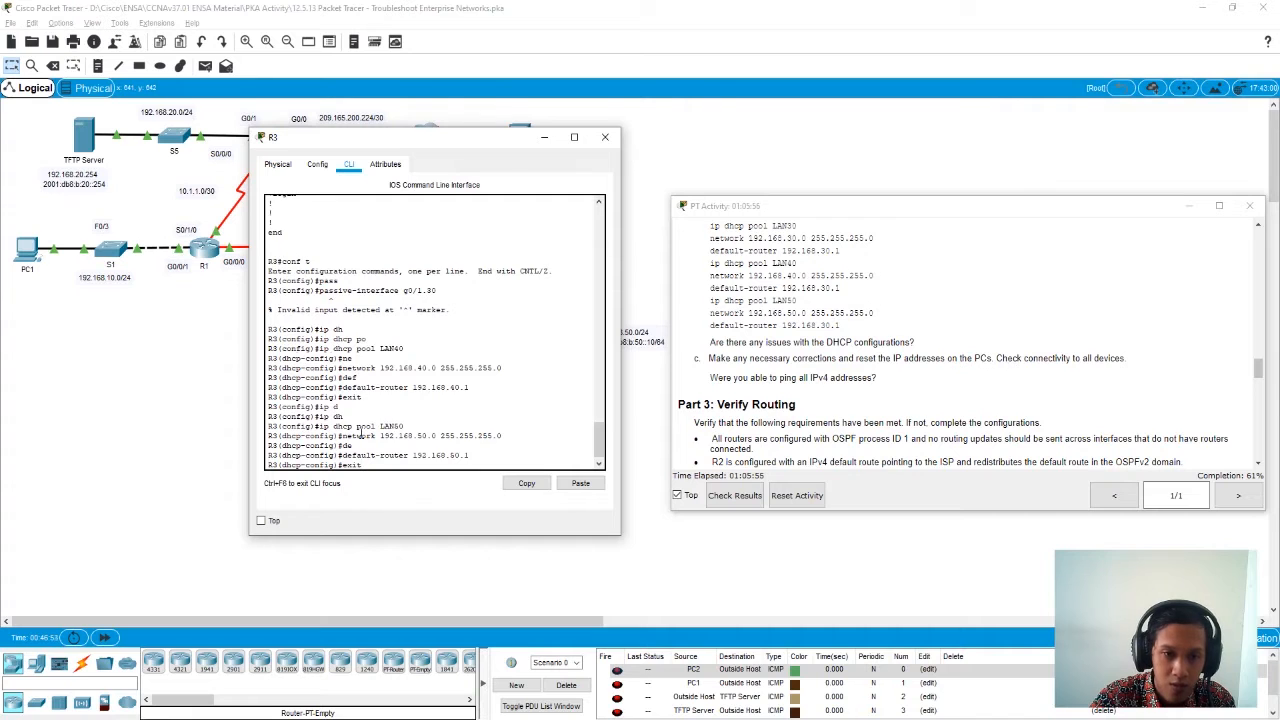
{"action": "key", "text": "Return"}
{"action": "type", "text": "exit"}
{"action": "key", "text": "Return"}
- Display R3's full running configuration with show running-config and check the DHCP pools, interfaces and OSPF settings
{"action": "key", "text": "Return"}
{"action": "type", "text": "show"}
{"action": "key", "text": "Return"}
{"action": "type", "text": "show run"}
{"action": "key", "text": "Tab"}
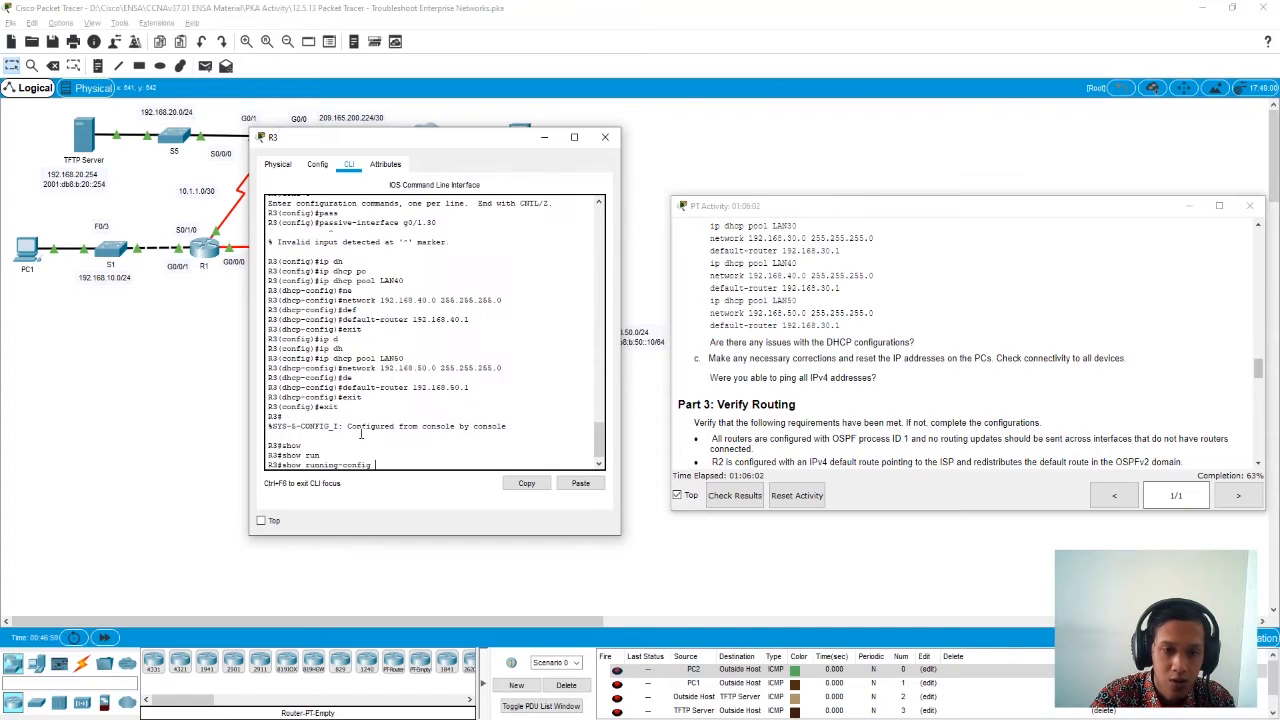
{"action": "key", "text": "Return"}
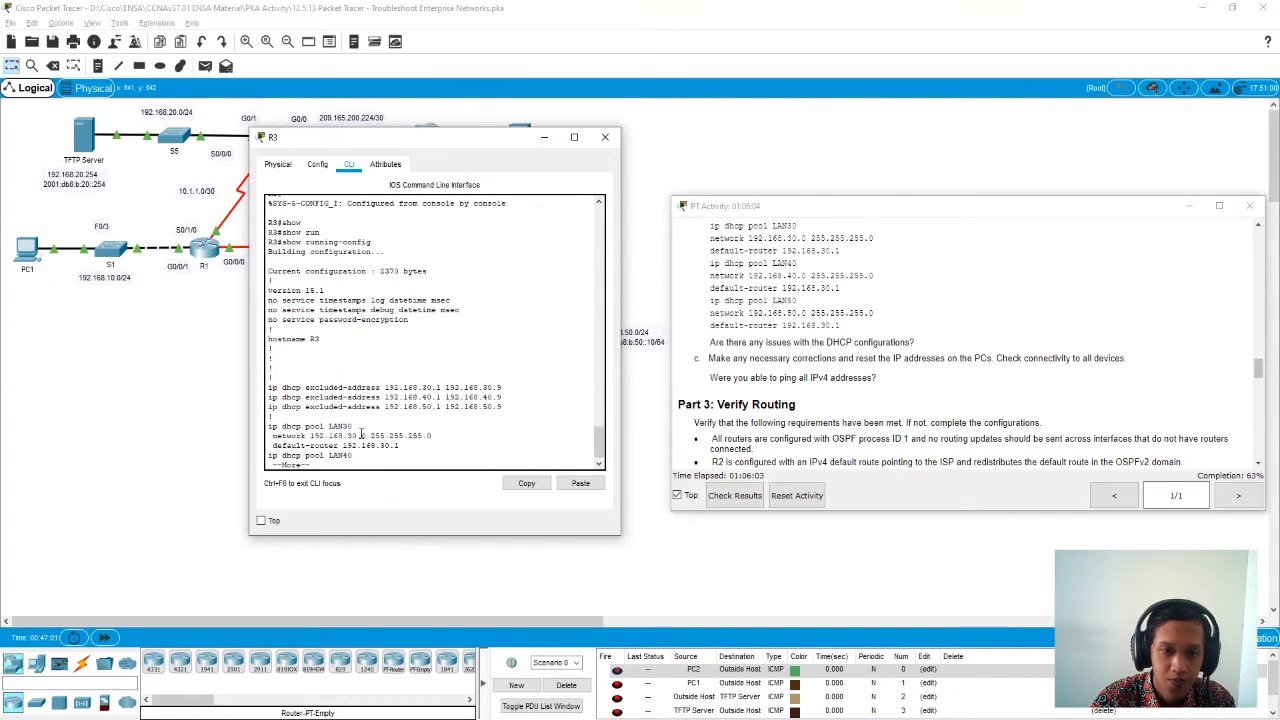
{"action": "key", "text": "space"}
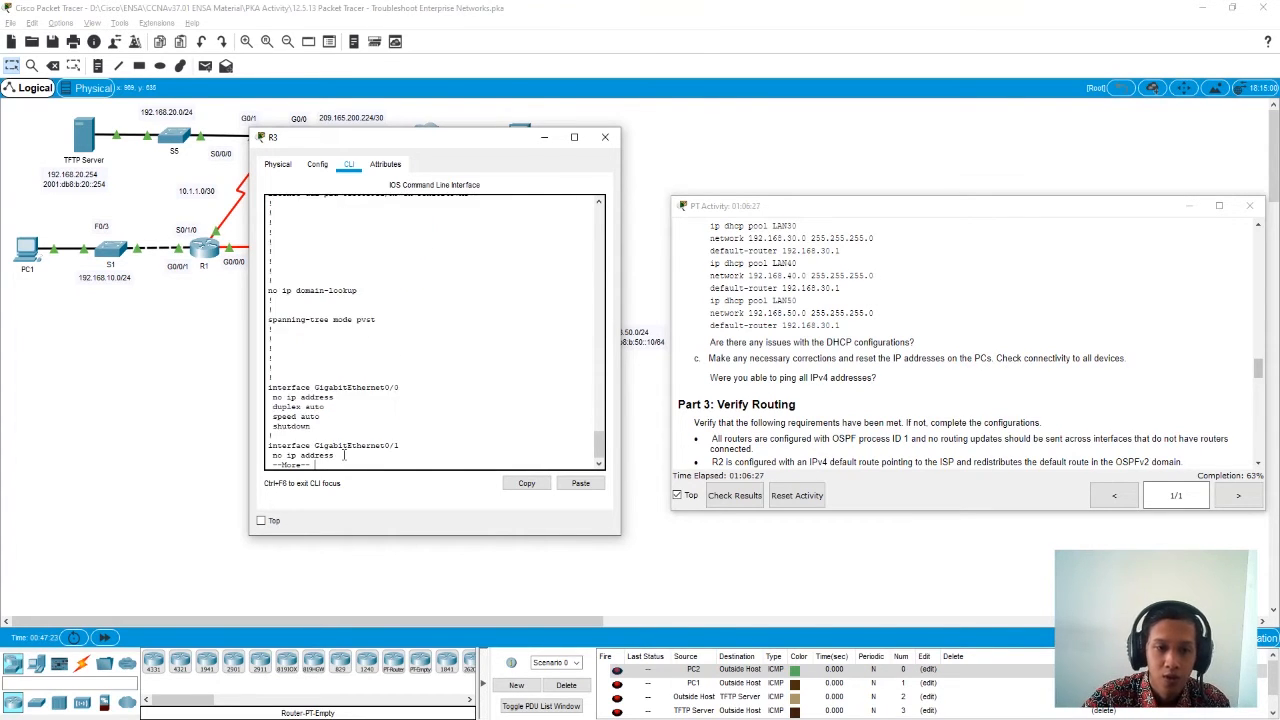
{"action": "key", "text": "space"}
{"action": "key", "text": "space"}
{"action": "key", "text": "space"}
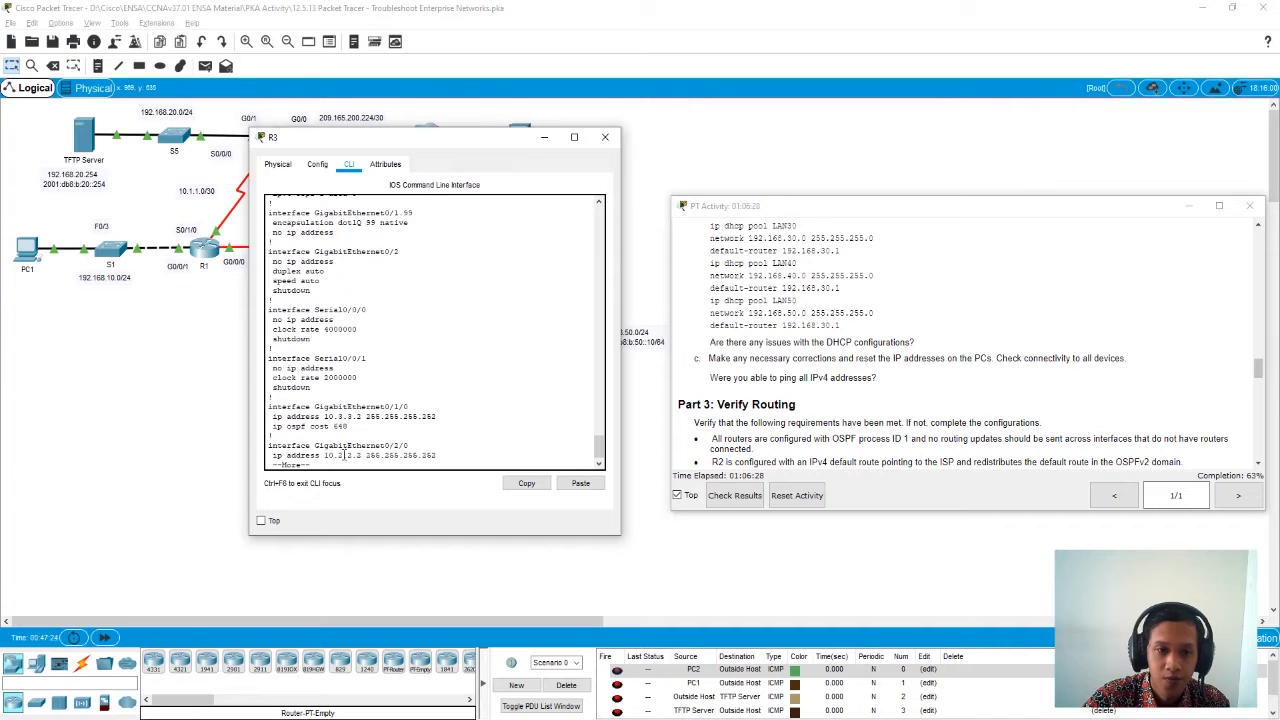
{"action": "key", "text": "space"}
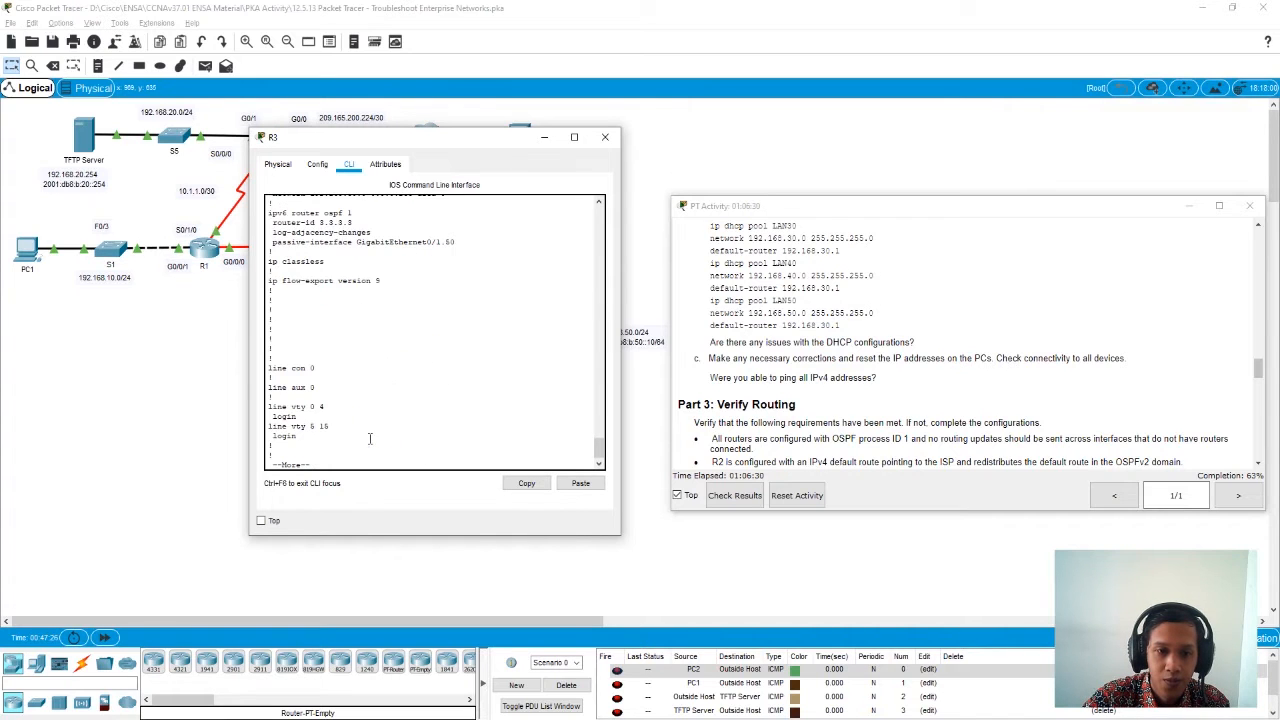
{"action": "key", "text": "space"}
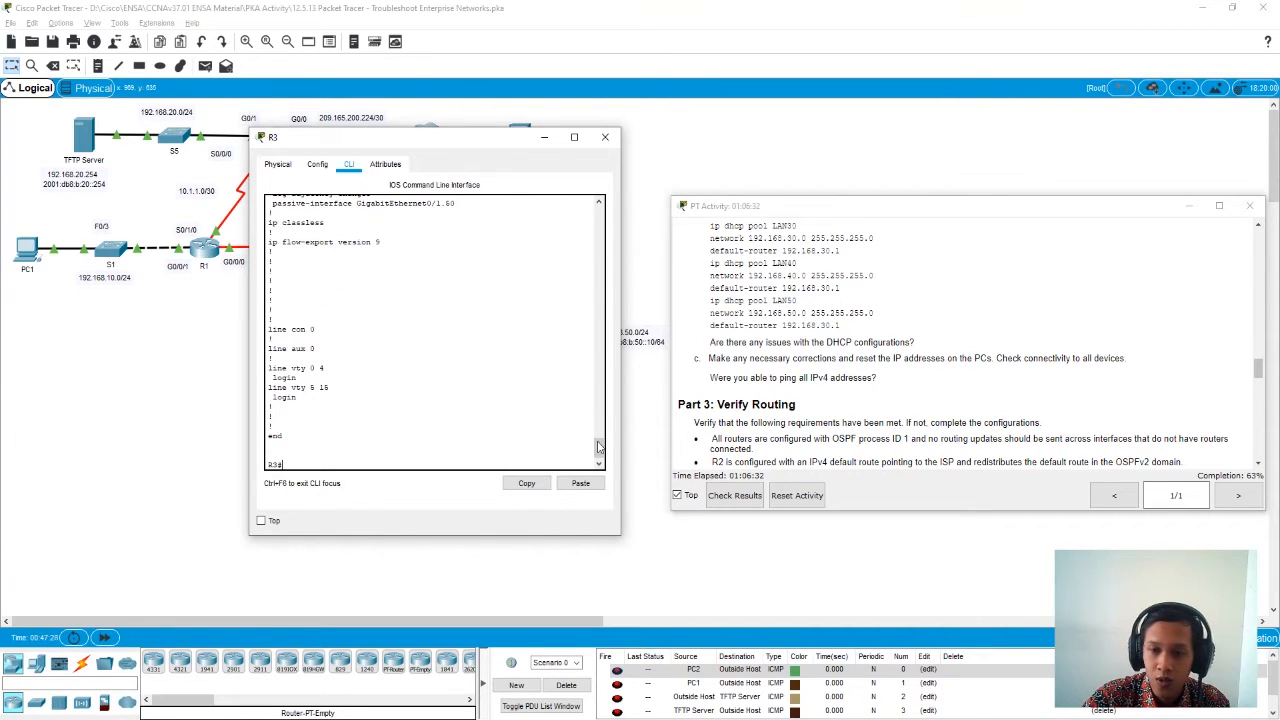
- Check the activity results, review the assessment items for incorrect entries, and close the results
{"action": "left_click", "coordinate": [729, 497]}
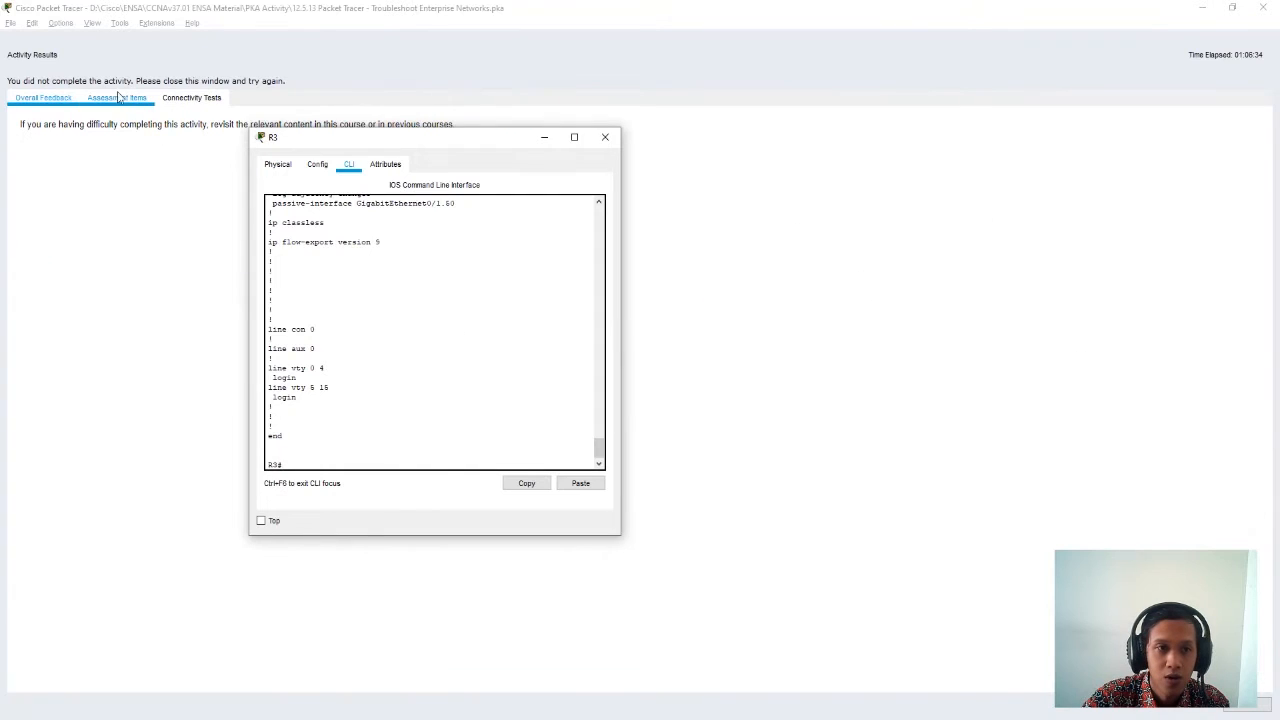
{"action": "left_click", "coordinate": [119, 102]}
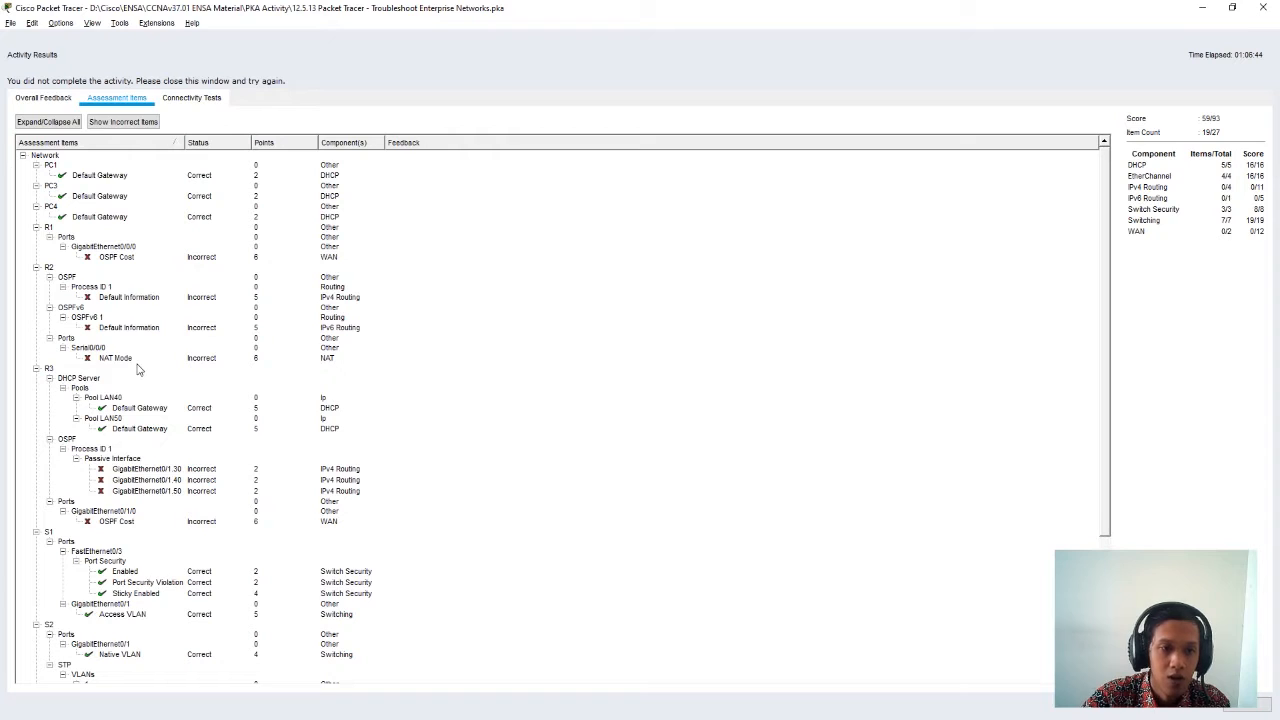
{"action": "scroll", "coordinate": [145, 405], "scroll_direction": "down", "scroll_amount": 1}
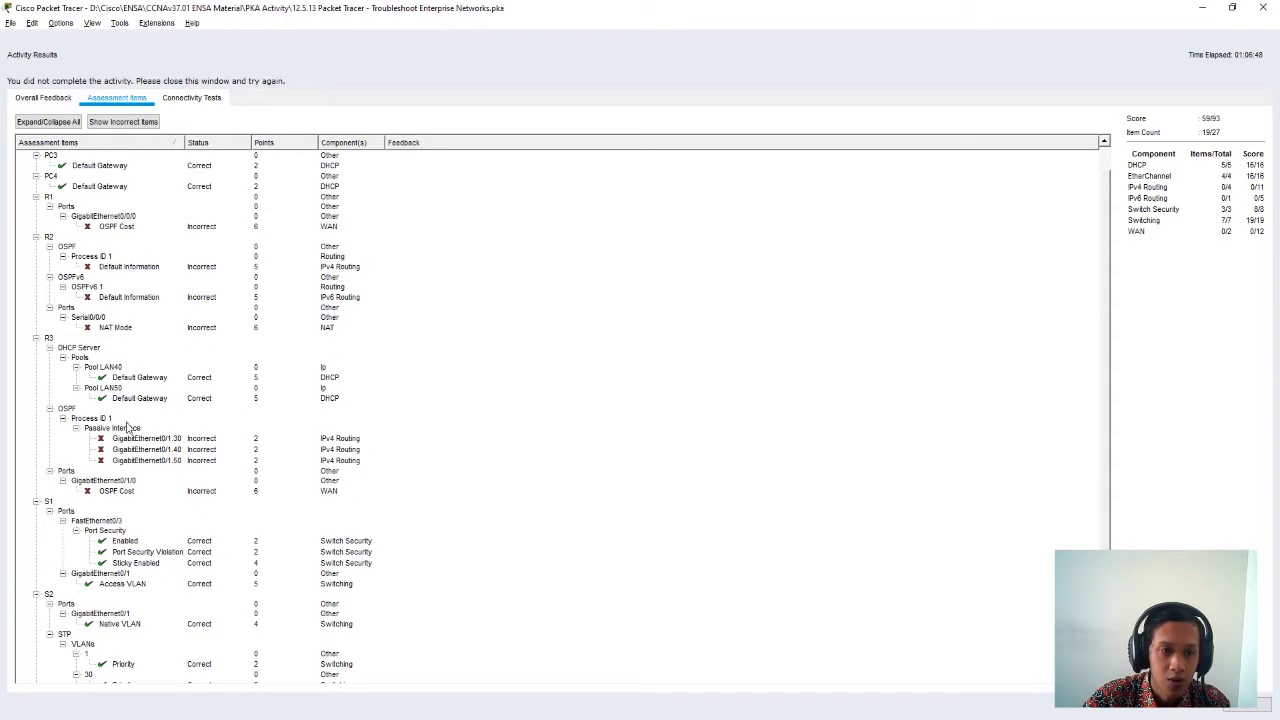
{"action": "scroll", "coordinate": [152, 500], "scroll_direction": "down", "scroll_amount": 5}
{"action": "scroll", "coordinate": [152, 500], "scroll_direction": "up", "scroll_amount": 6}
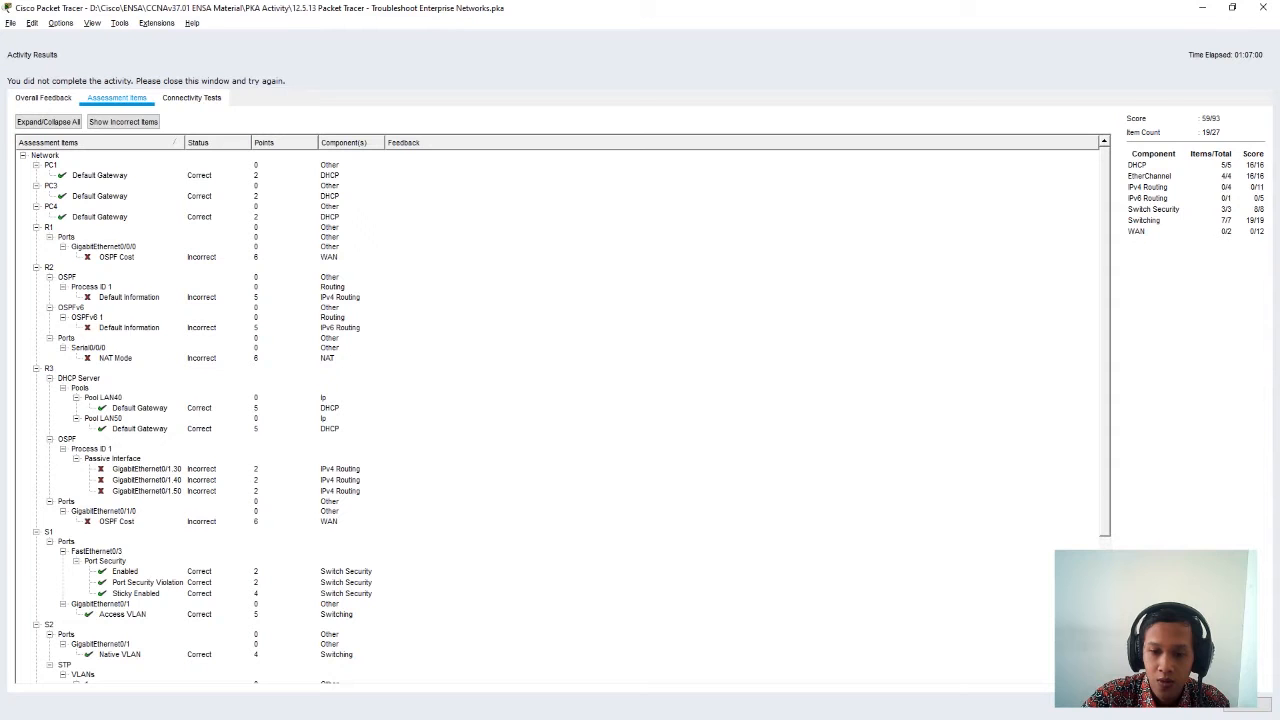
{"action": "left_click", "coordinate": [1257, 705]}
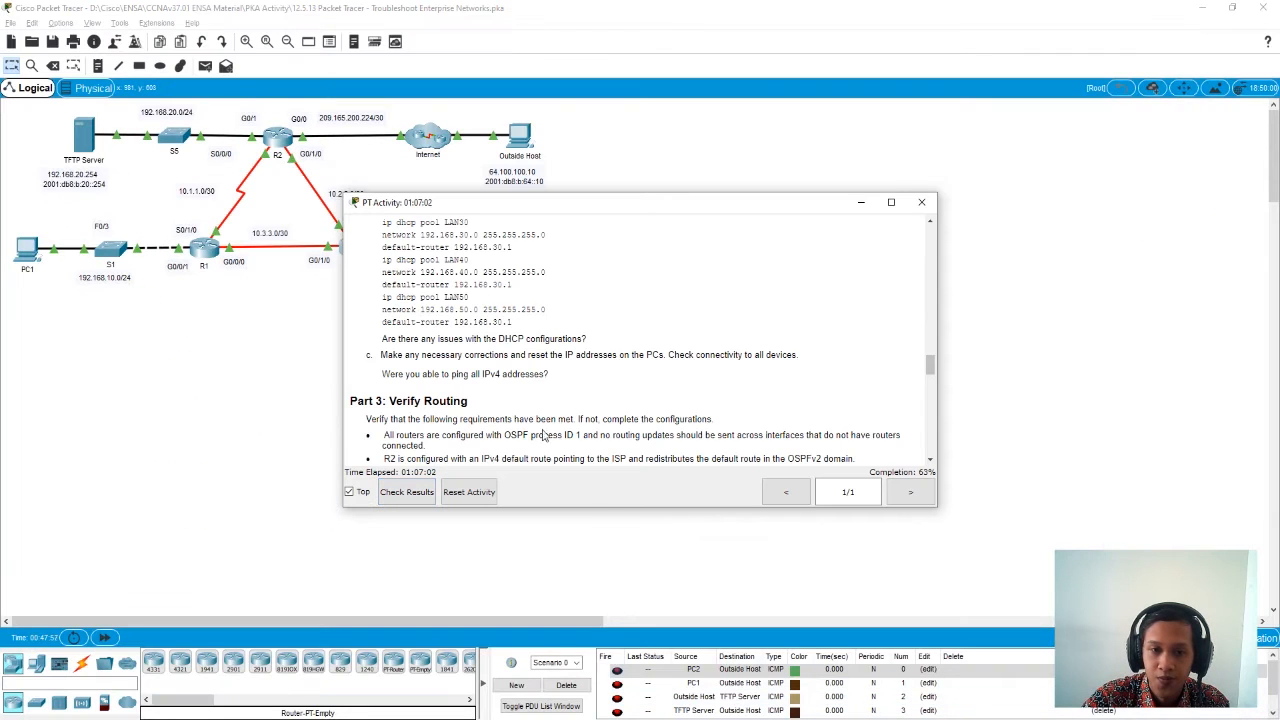
- Move the activity instructions clear of the topology and read the Part 3: Verify Routing requirements
{"action": "left_click_drag", "start_coordinate": [618, 203], "coordinate": [941, 197]}
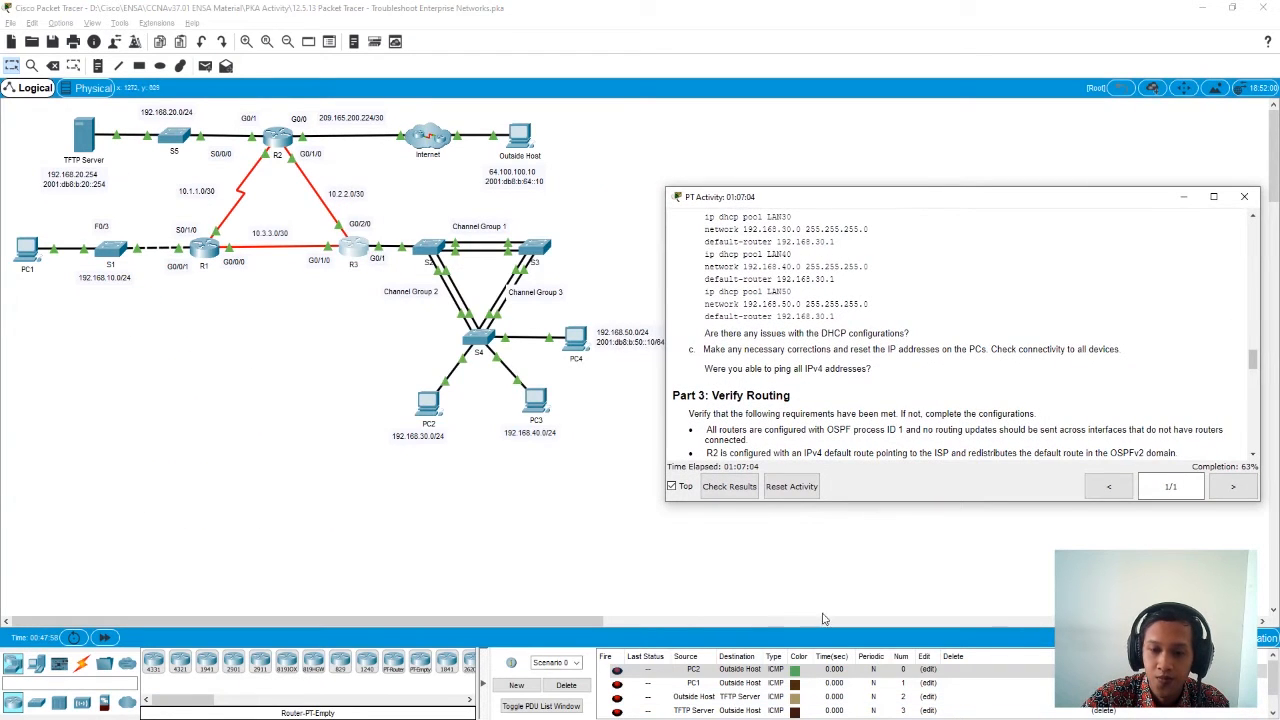
{"action": "scroll", "coordinate": [918, 410], "scroll_direction": "down", "scroll_amount": 2}
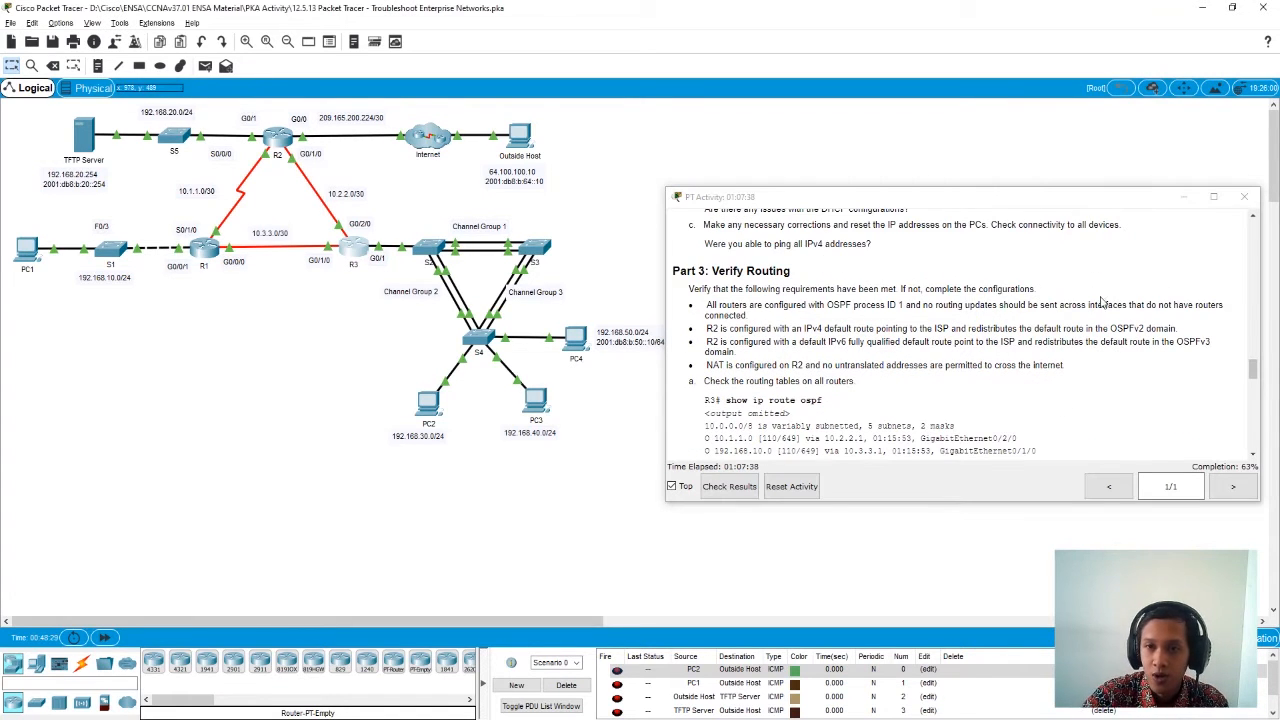
{"action": "scroll", "coordinate": [1100, 303], "scroll_direction": "up", "scroll_amount": 1}
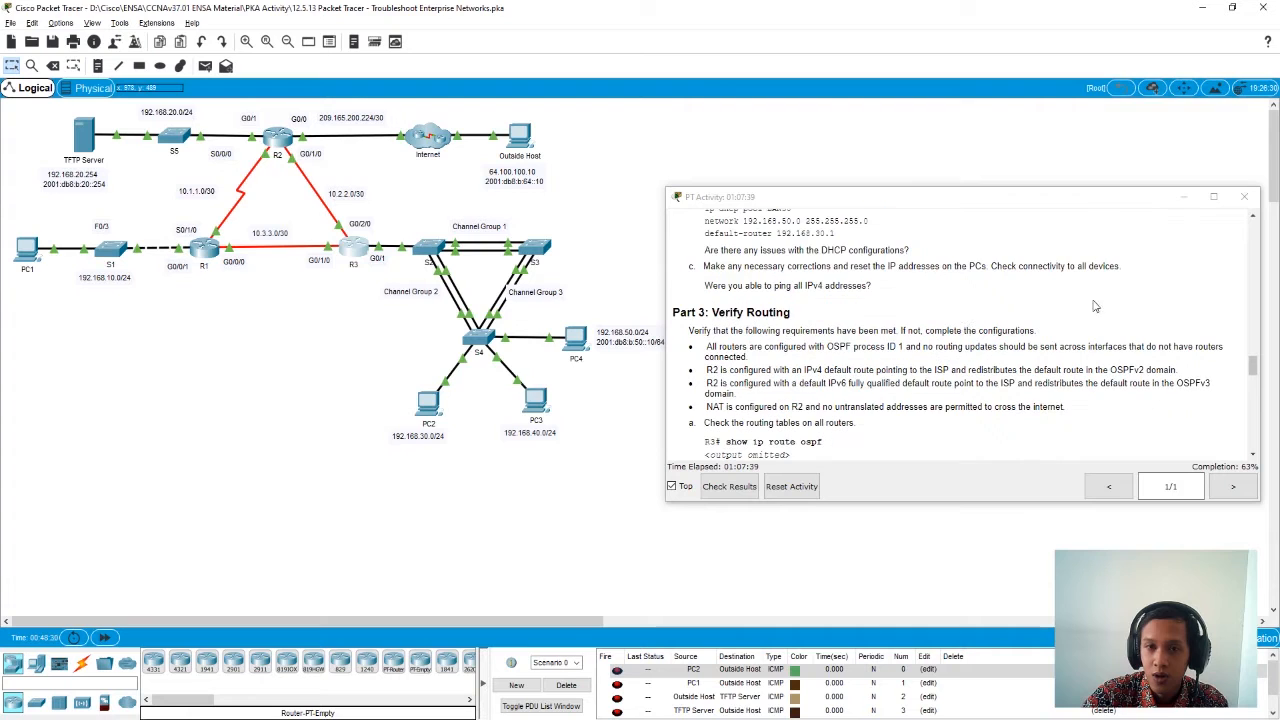
- Check the IP configuration of PC3 and PC4 for their DHCP-assigned addresses and default gateways
{"action": "left_click", "coordinate": [540, 402]}
{"action": "left_click_drag", "start_coordinate": [580, 158], "coordinate": [303, 160]}
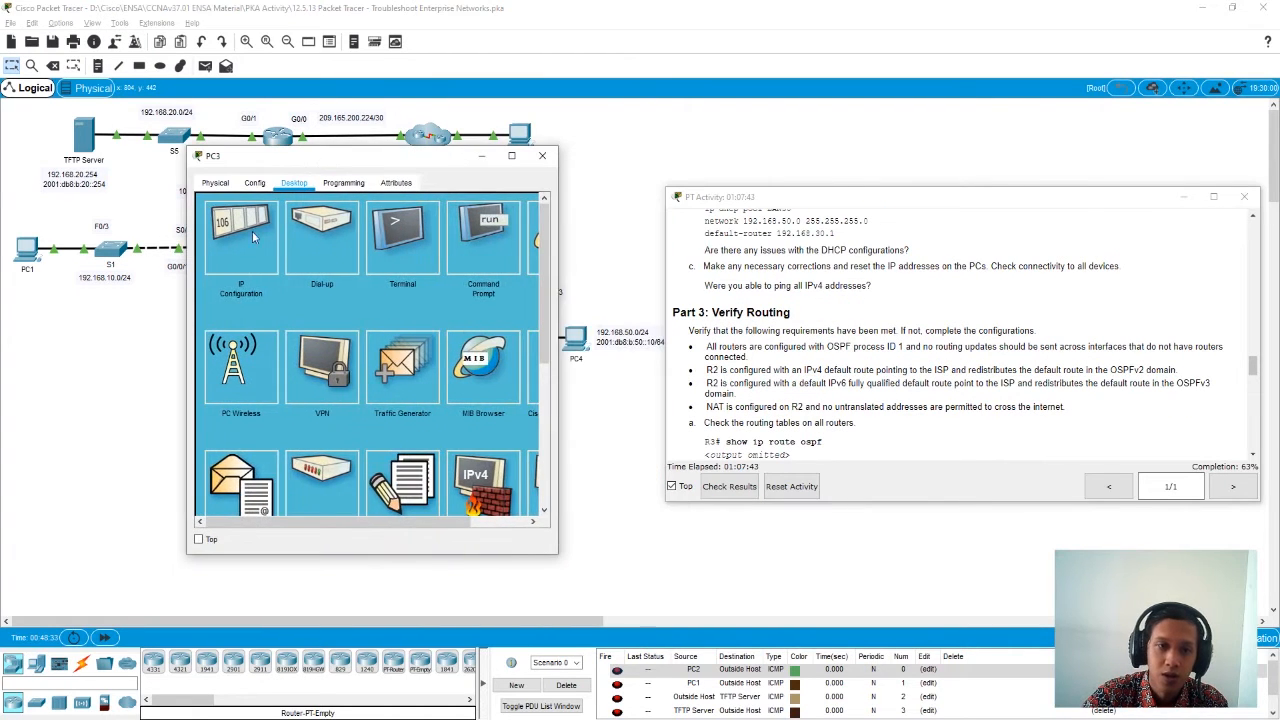
{"action": "left_click", "coordinate": [250, 236]}
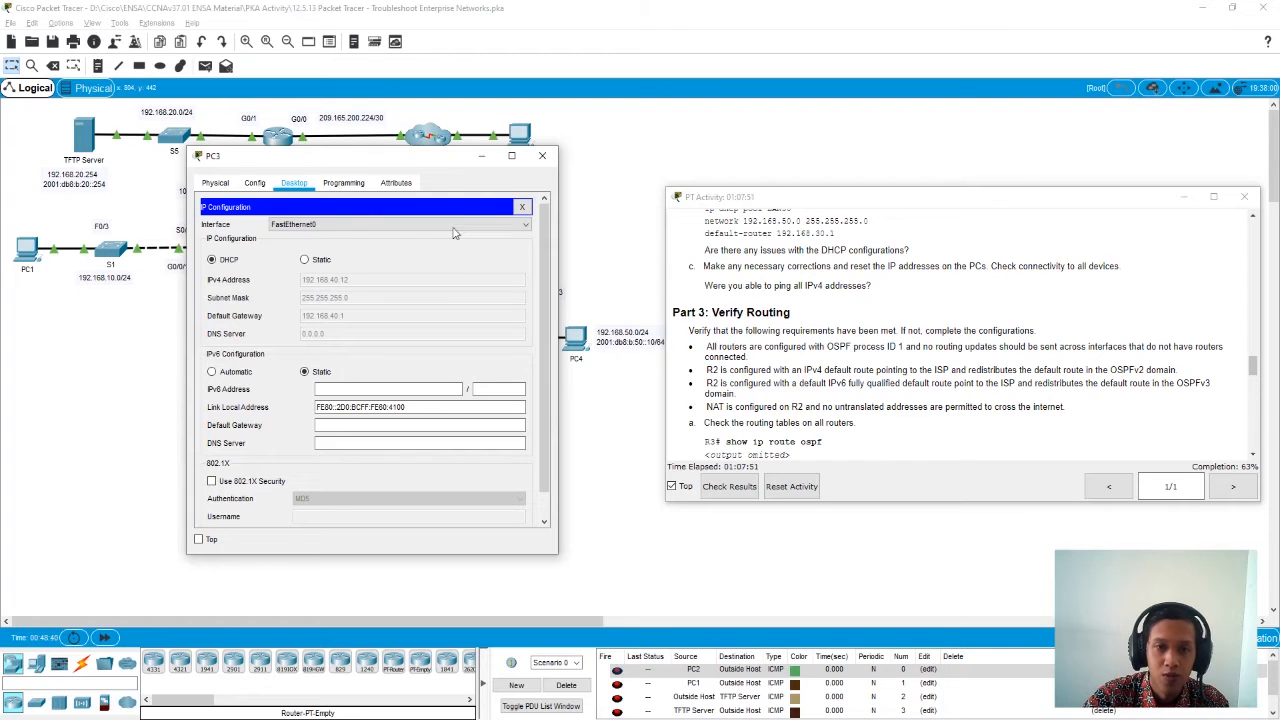
{"action": "left_click", "coordinate": [542, 156]}
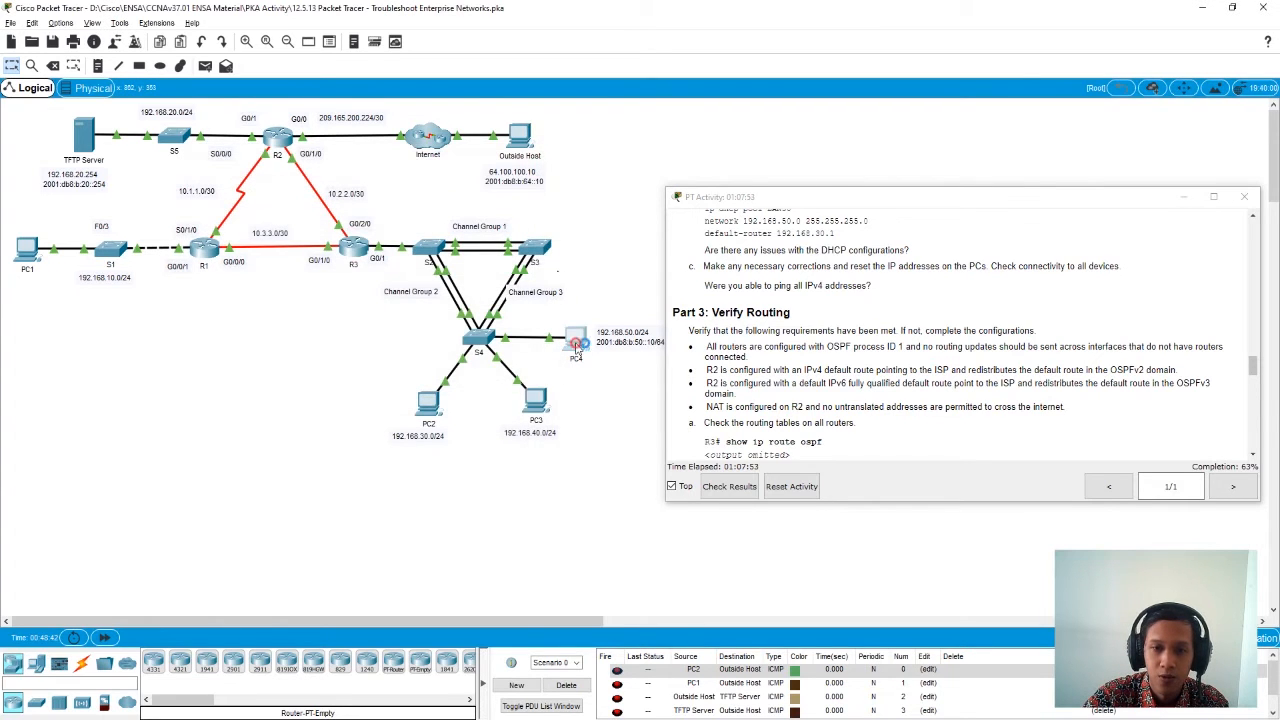
{"action": "left_click", "coordinate": [575, 340]}
{"action": "left_click", "coordinate": [533, 222]}
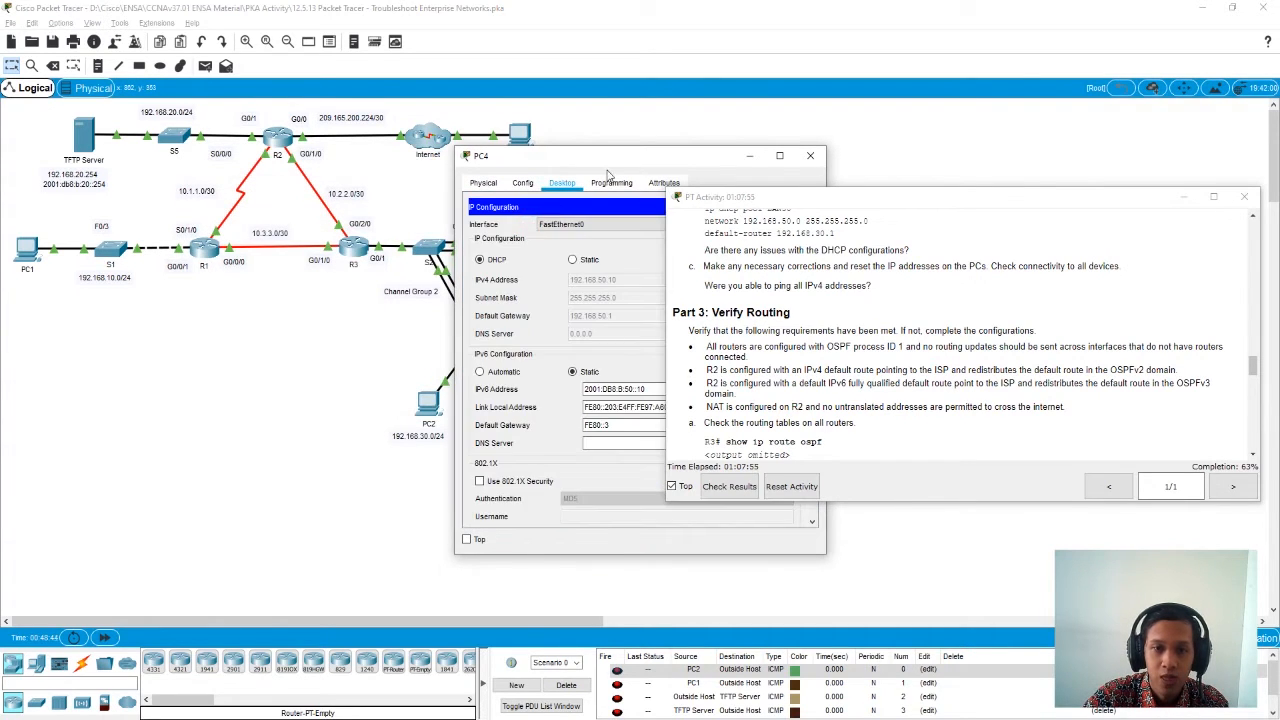
{"action": "left_click", "coordinate": [810, 155]}
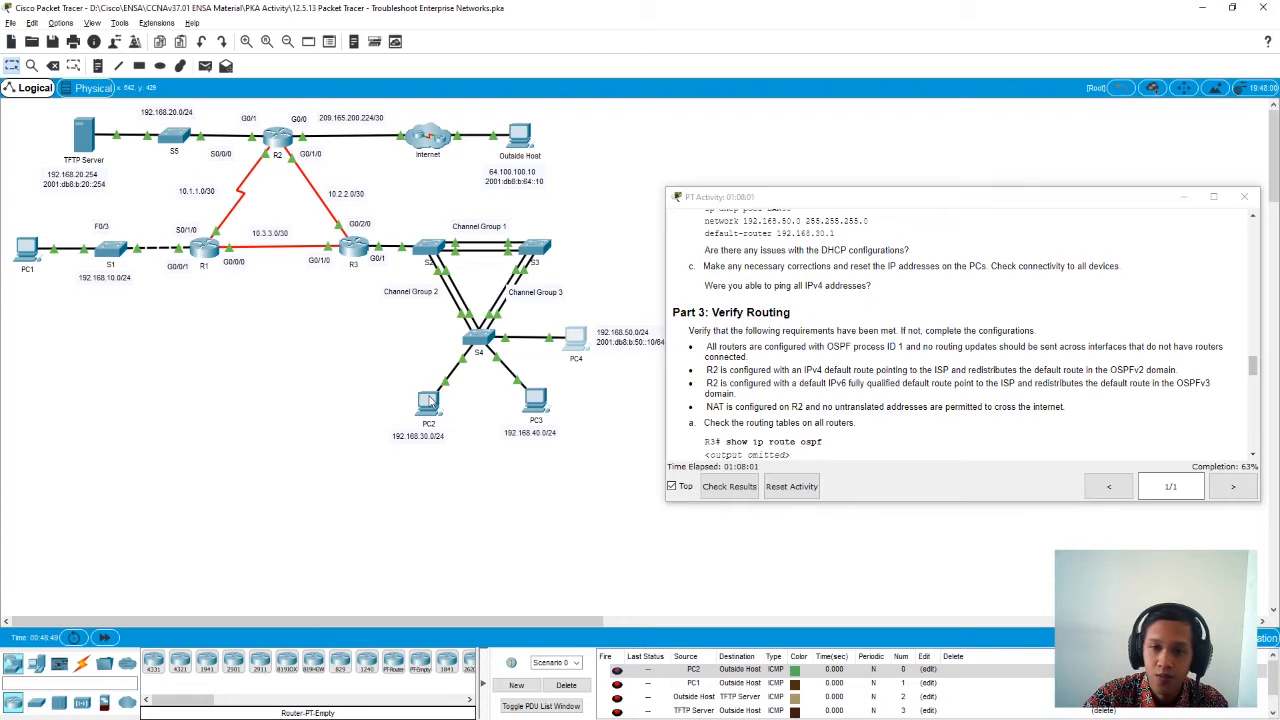
- Review the earlier ping results in PC1's command prompt and enter a ping command for 192.168.40.12 without running it
{"action": "scroll", "coordinate": [852, 380], "scroll_direction": "down", "scroll_amount": 1}
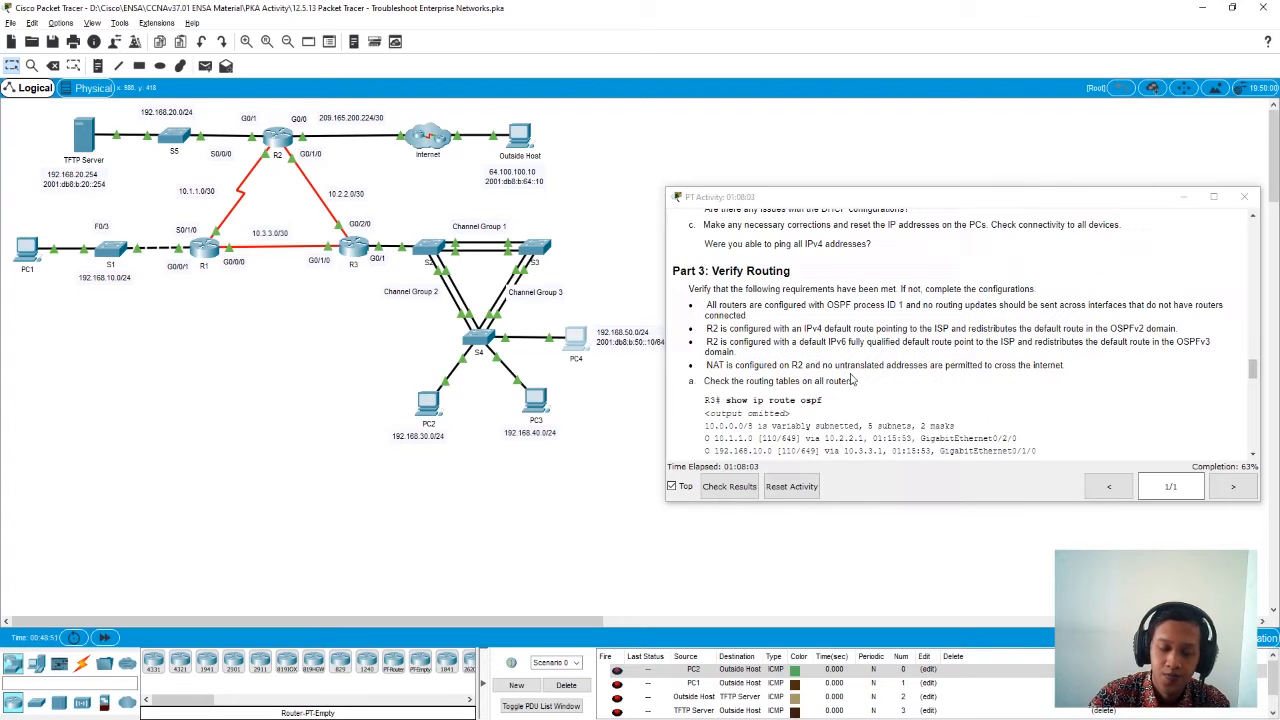
{"action": "left_click", "coordinate": [40, 254]}
{"action": "left_click_drag", "start_coordinate": [612, 162], "coordinate": [302, 156]}
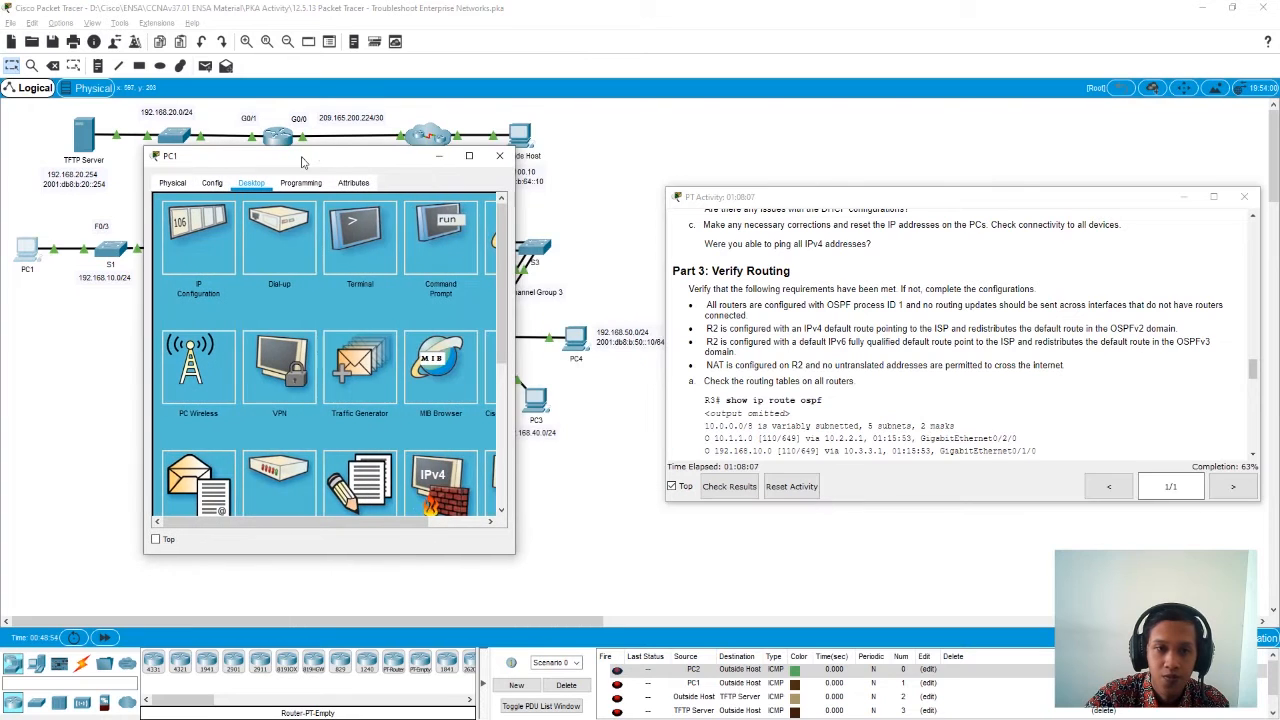
{"action": "left_click", "coordinate": [441, 270]}
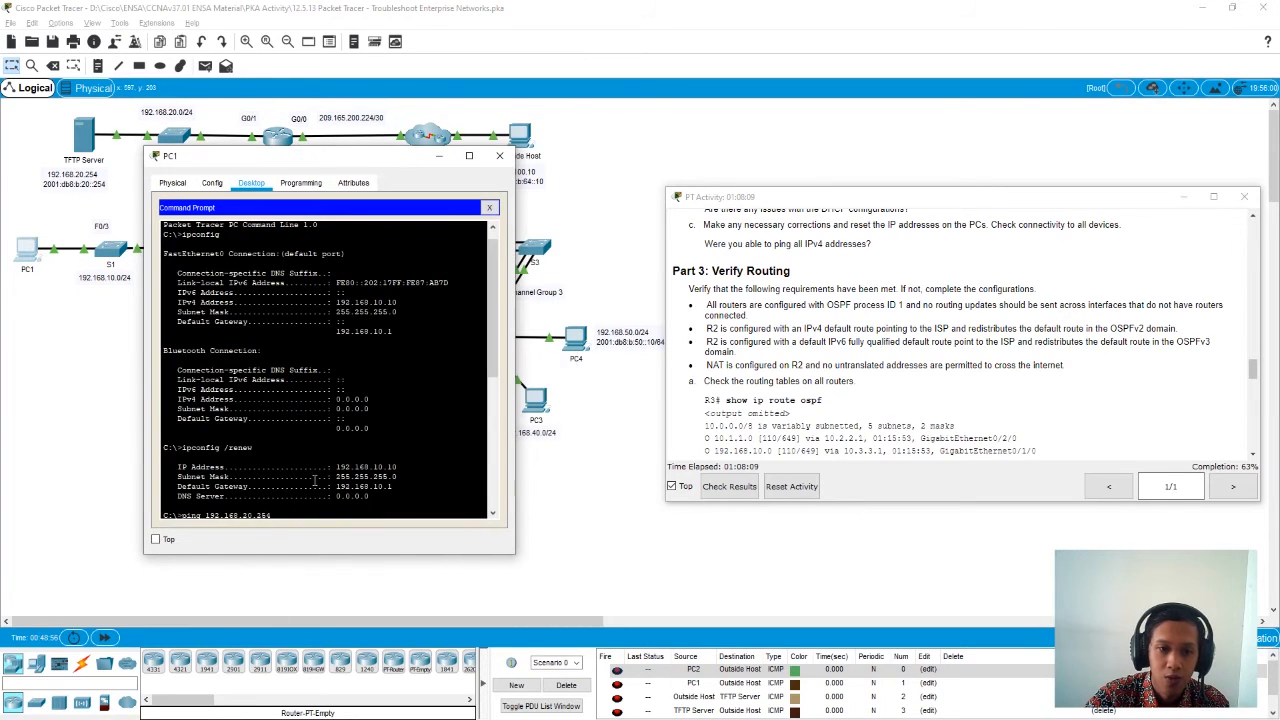
{"action": "scroll", "coordinate": [311, 487], "scroll_direction": "down", "scroll_amount": 6}
{"action": "left_click", "coordinate": [260, 508]}
{"action": "left_click", "coordinate": [261, 509]}
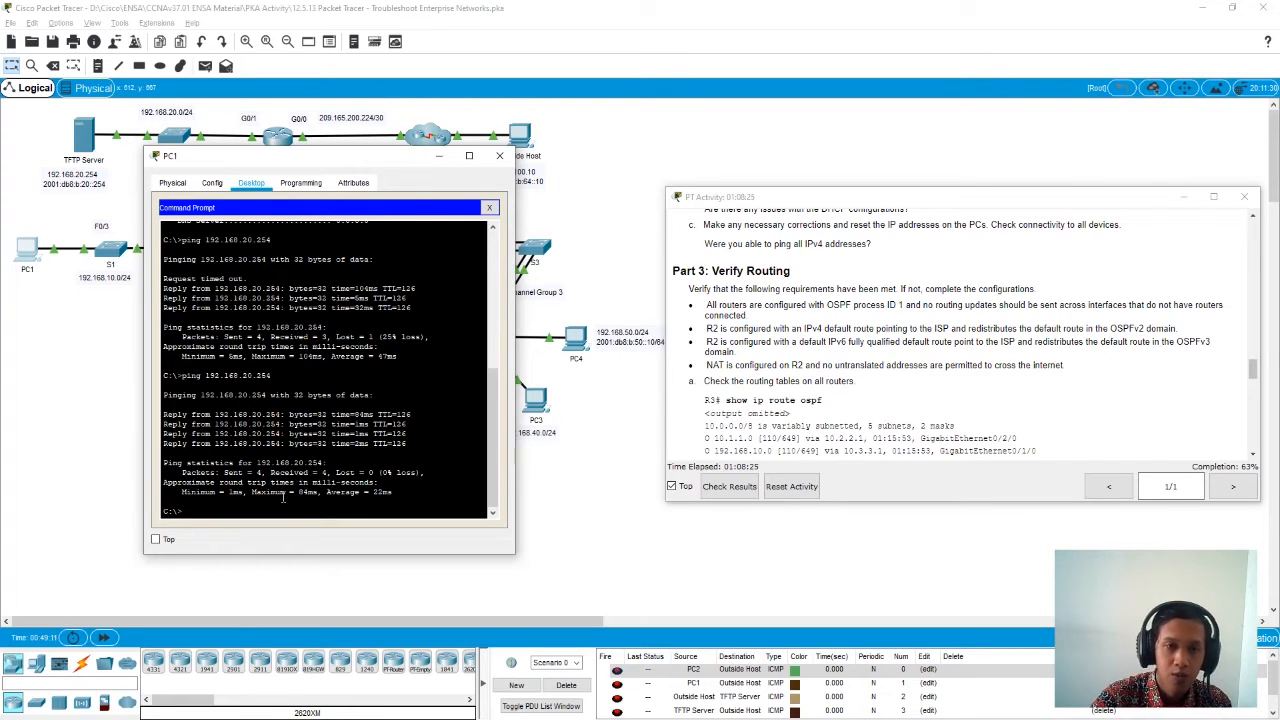
{"action": "mouse_move", "coordinate": [320, 164]}
{"action": "left_mouse_down"}
{"action": "mouse_move", "coordinate": [246, 156]}
{"action": "mouse_move", "coordinate": [331, 167]}
{"action": "left_mouse_up"}
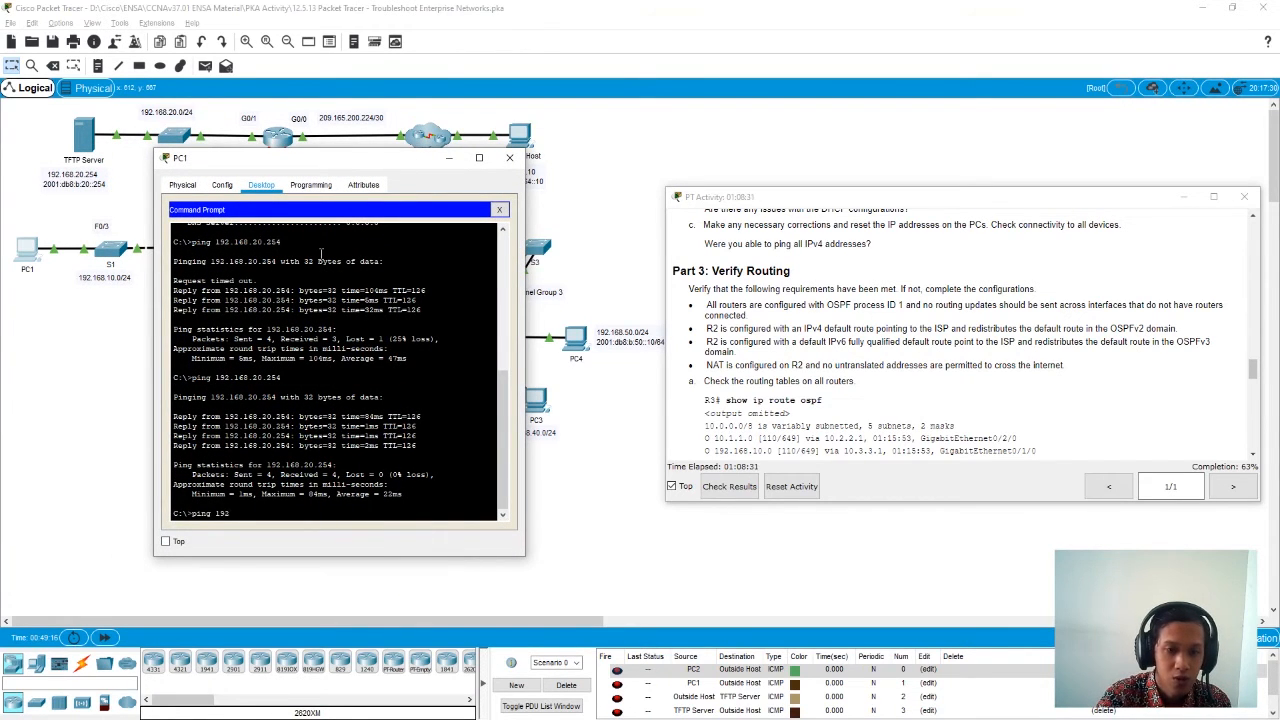
{"action": "type", "text": ".168.40.12"}
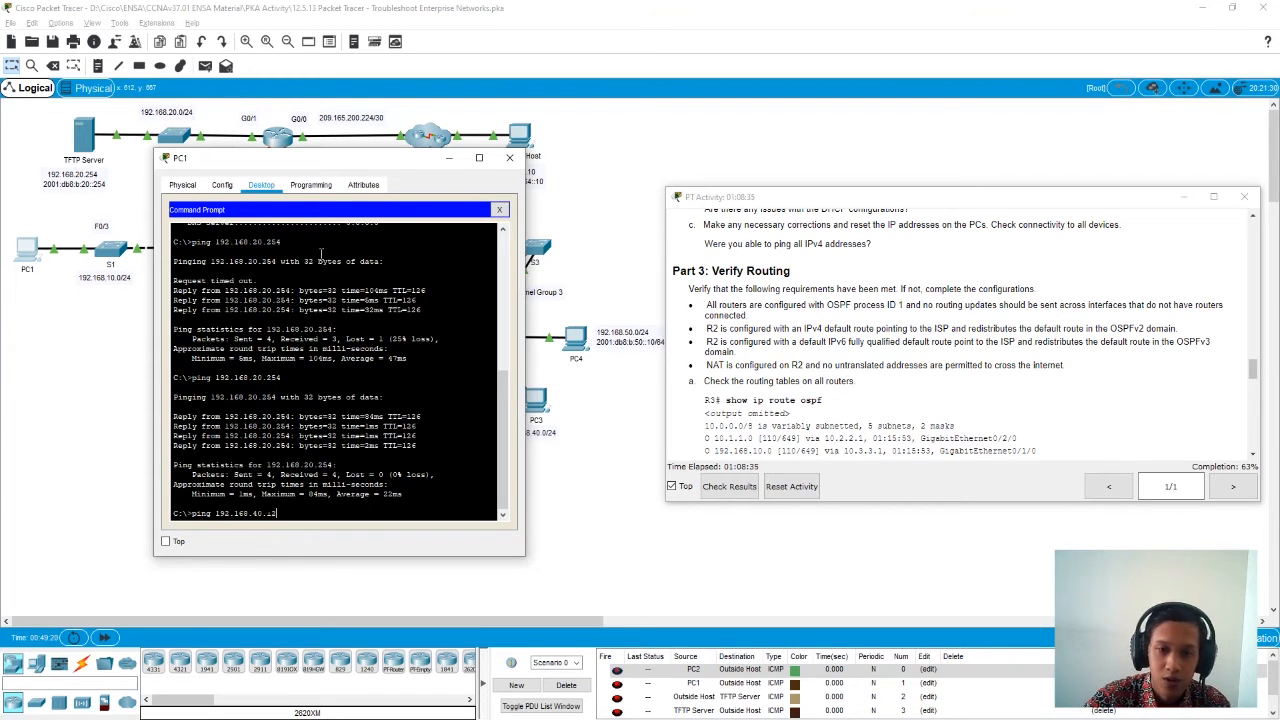
- Check PC3's IP configuration for its DHCP-assigned IPv4 address and close the PC3 window
{"action": "left_click_drag", "start_coordinate": [311, 163], "coordinate": [265, 168]}
{"action": "left_click", "coordinate": [536, 413]}
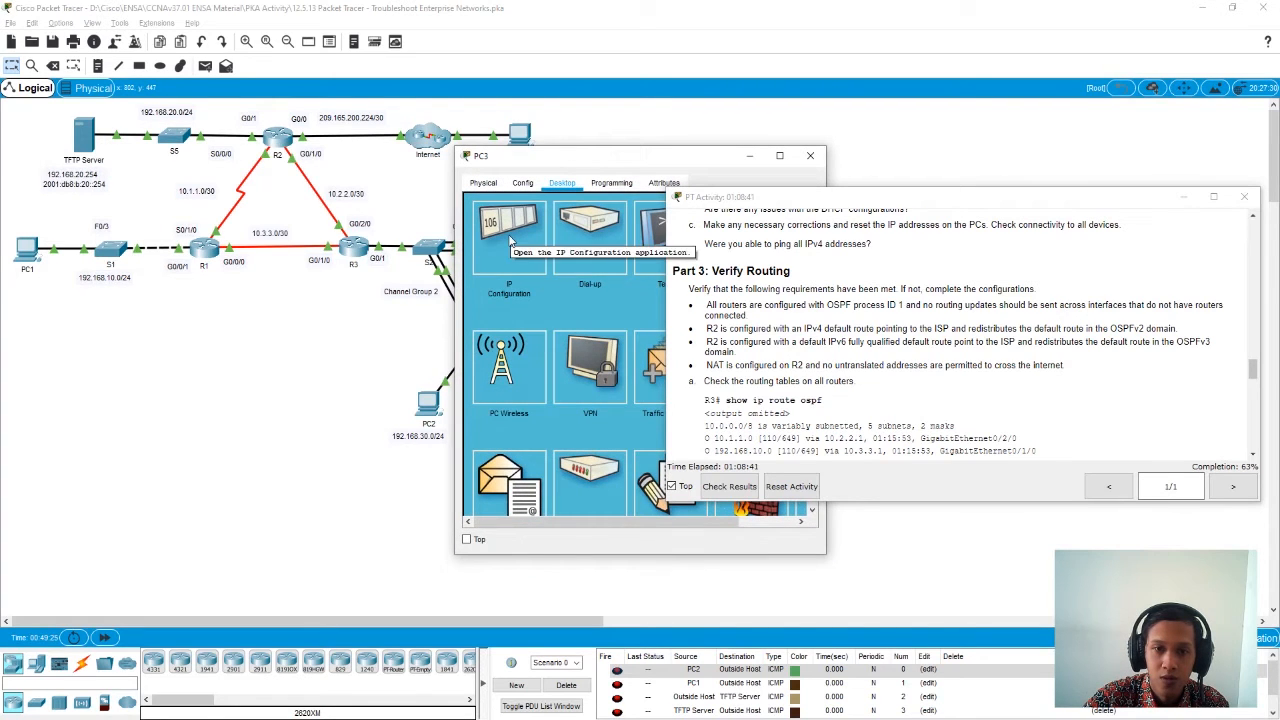
{"action": "left_click", "coordinate": [508, 234]}
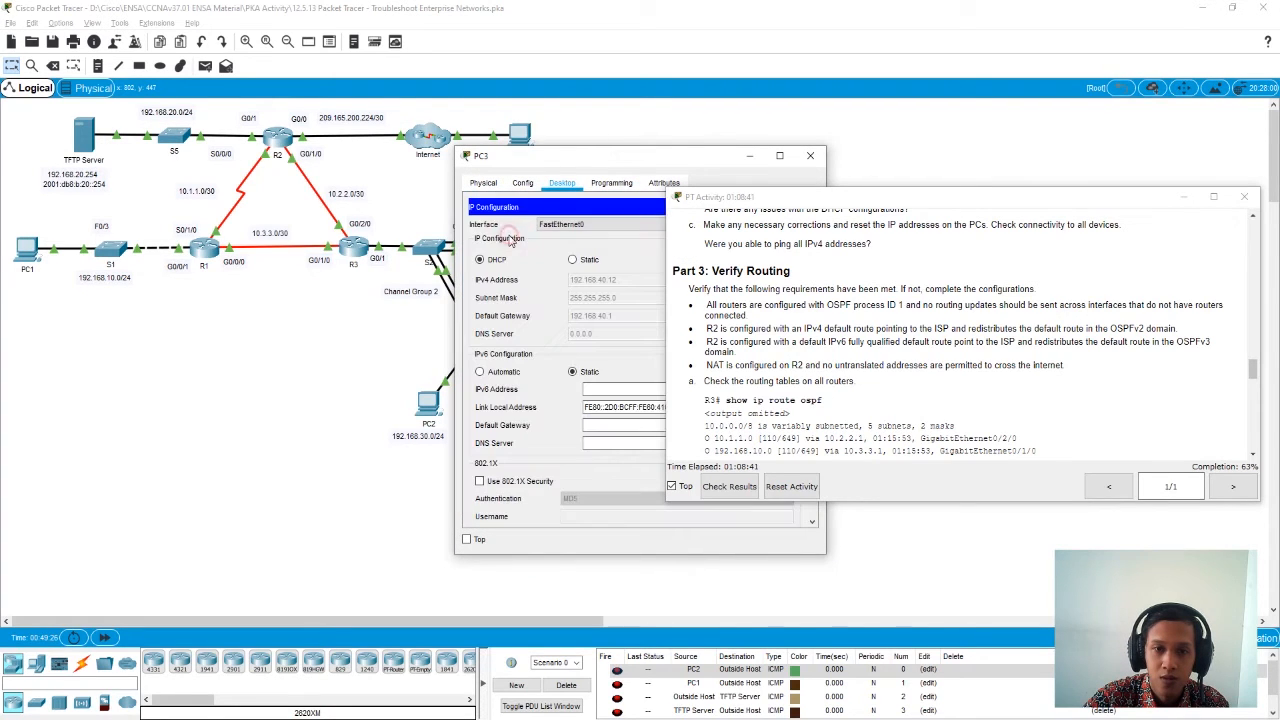
{"action": "left_click", "coordinate": [810, 157]}
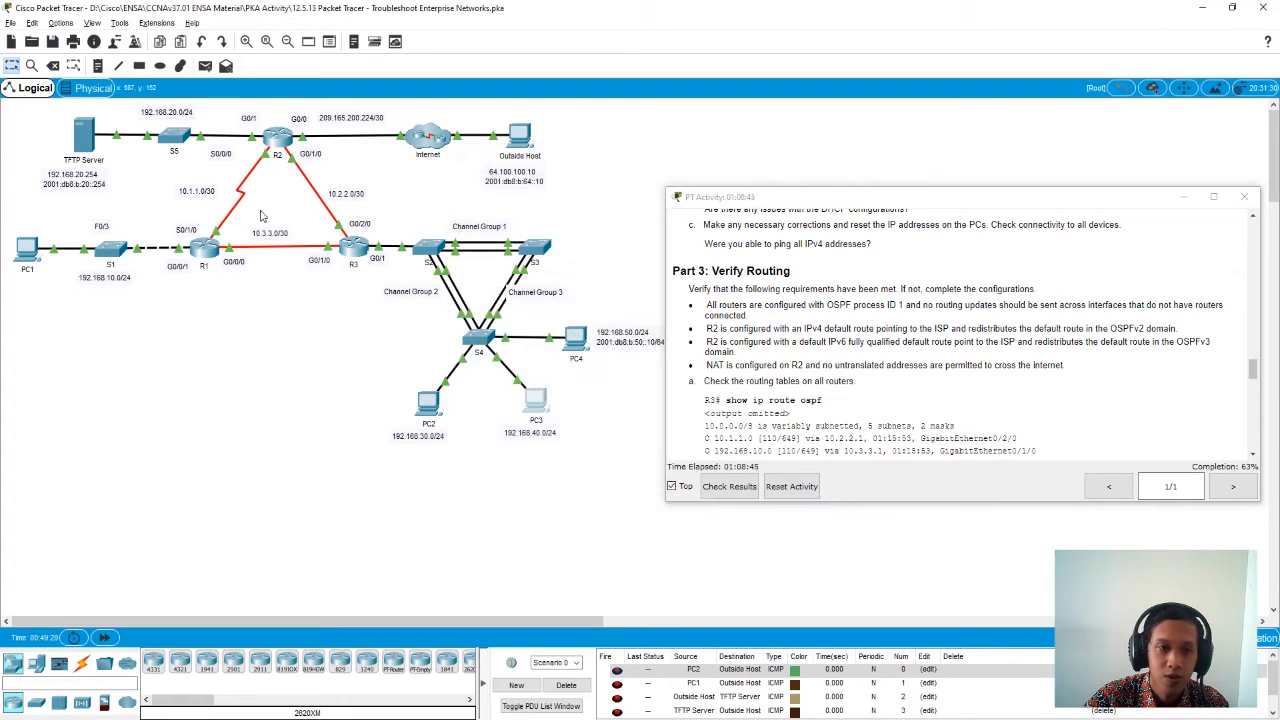
- Ping PC3 at 192.168.40.12 twice from PC1's command prompt and close the PC1 window
{"action": "left_click", "coordinate": [28, 252]}
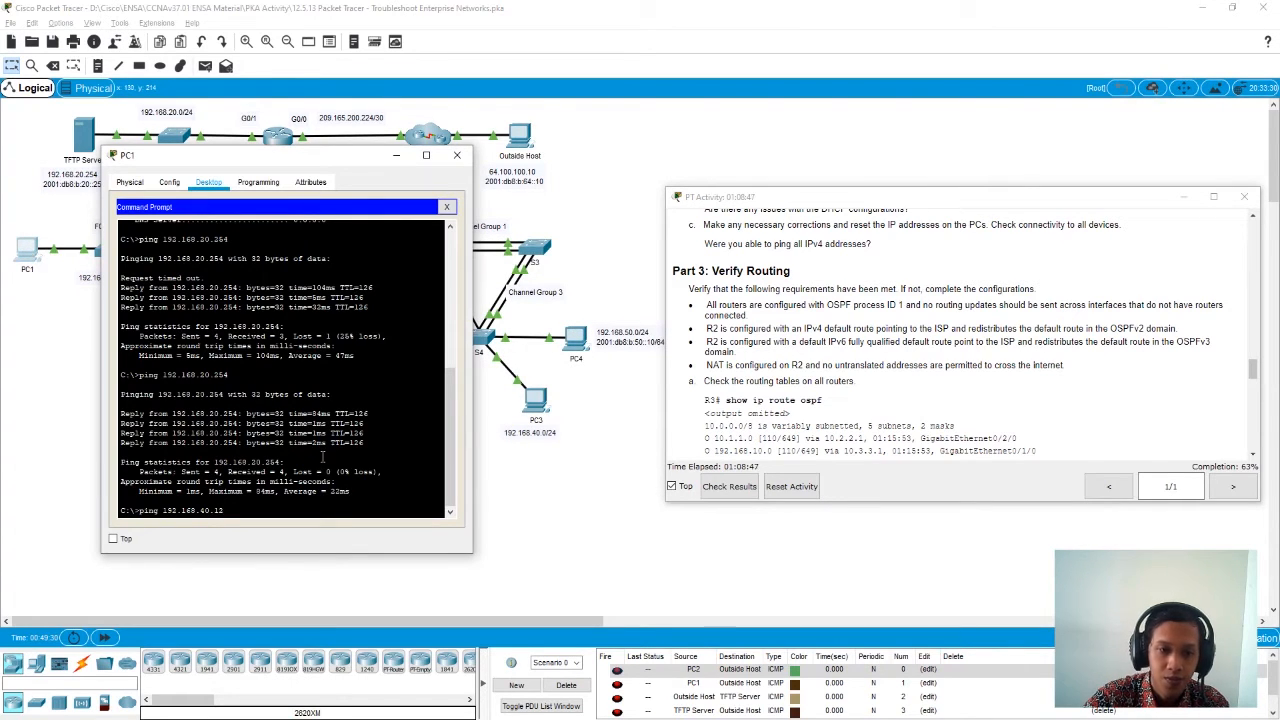
{"action": "key", "text": "Return"}
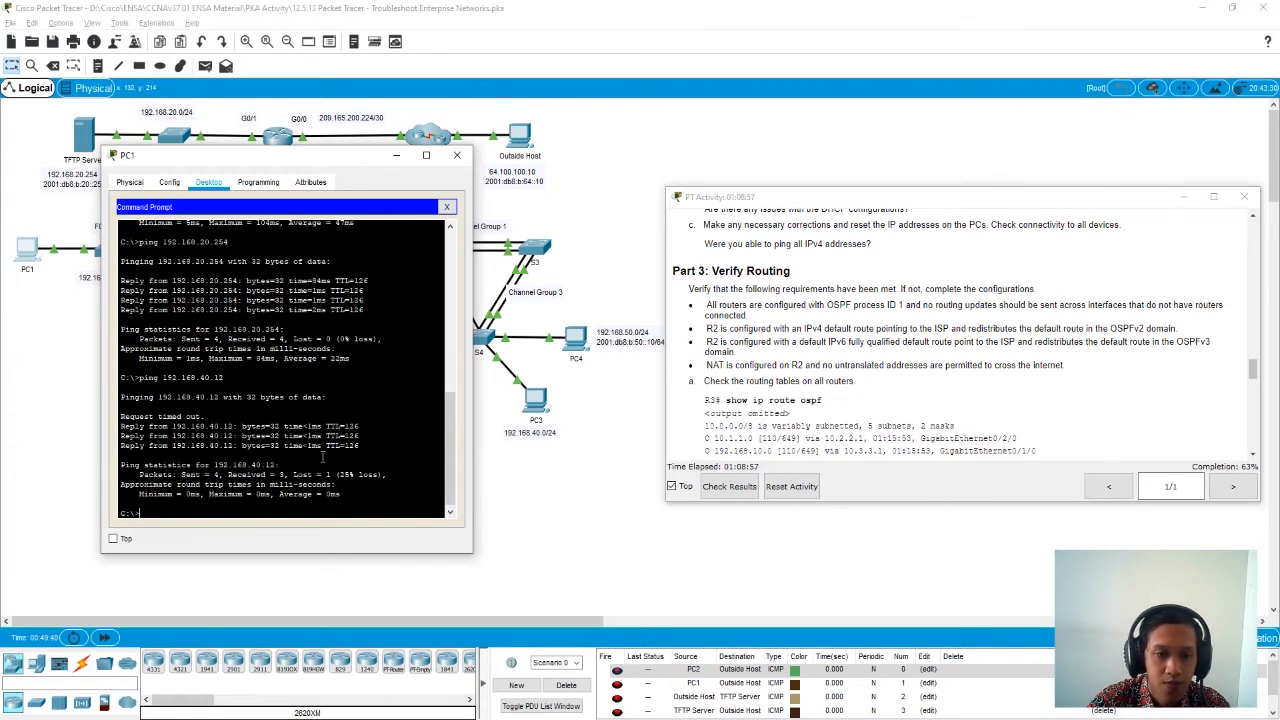
{"action": "key", "text": "Up"}
{"action": "key", "text": "Return"}
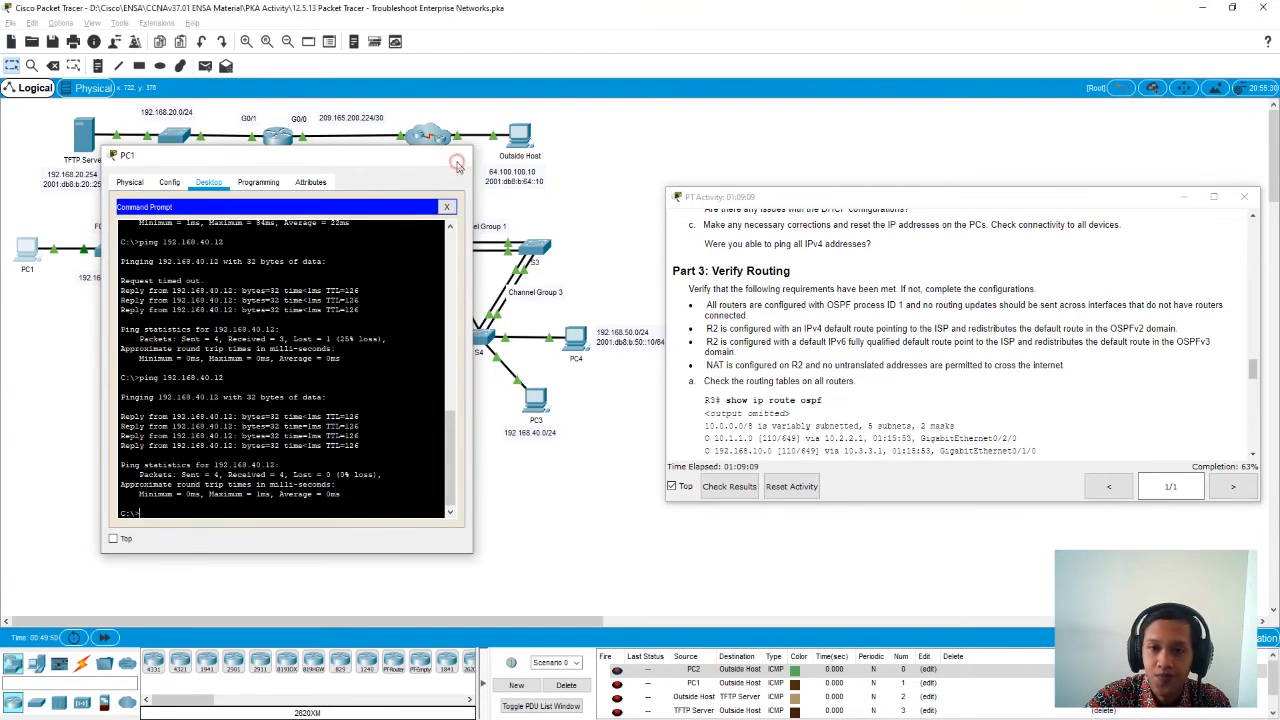
{"action": "left_click", "coordinate": [457, 156]}
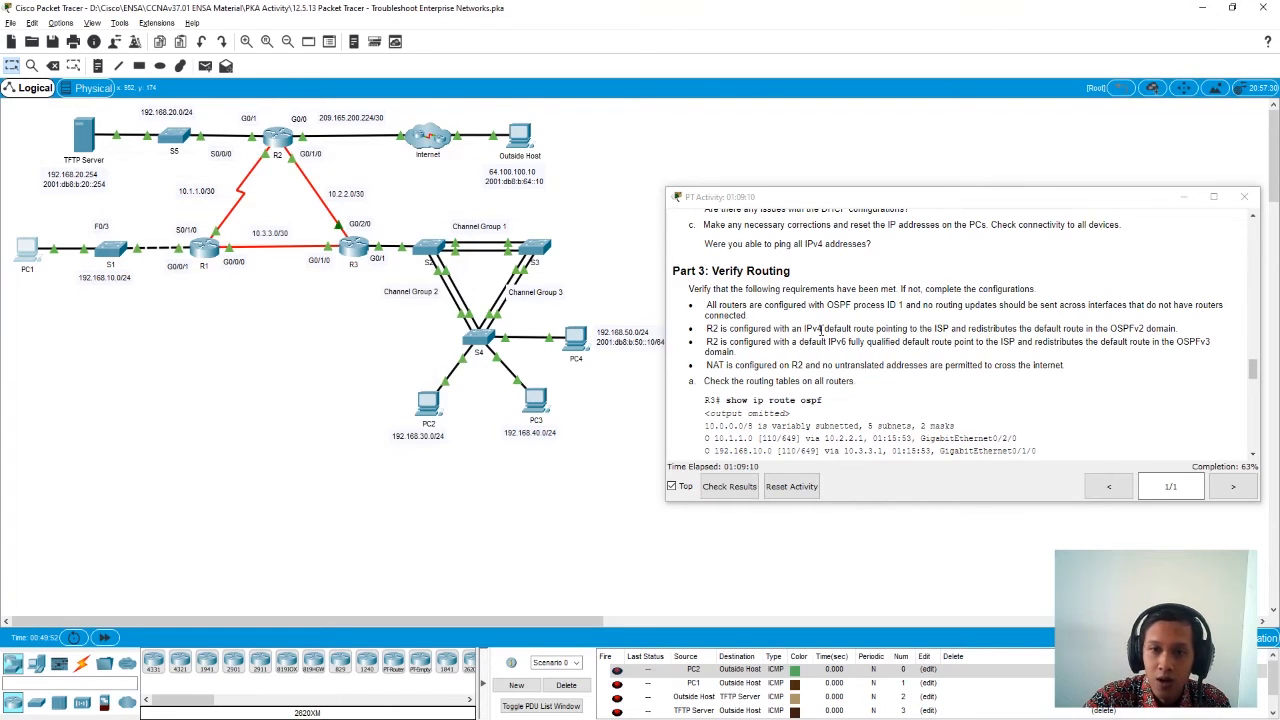
- Display R3's OSPF routes with show ip route ospf and compare them with the expected output in the Part 3 instructions
{"action": "scroll", "coordinate": [722, 298], "scroll_direction": "down", "scroll_amount": 1}
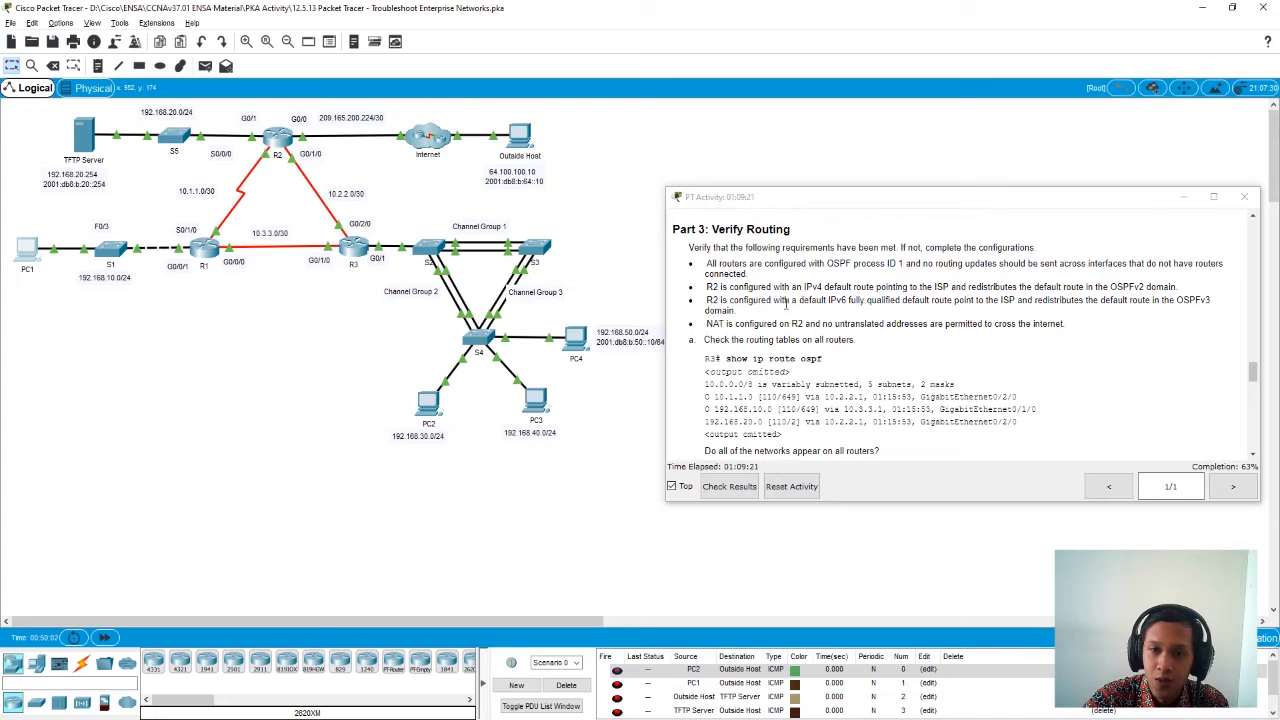
{"action": "scroll", "coordinate": [786, 300], "scroll_direction": "down", "scroll_amount": 1}
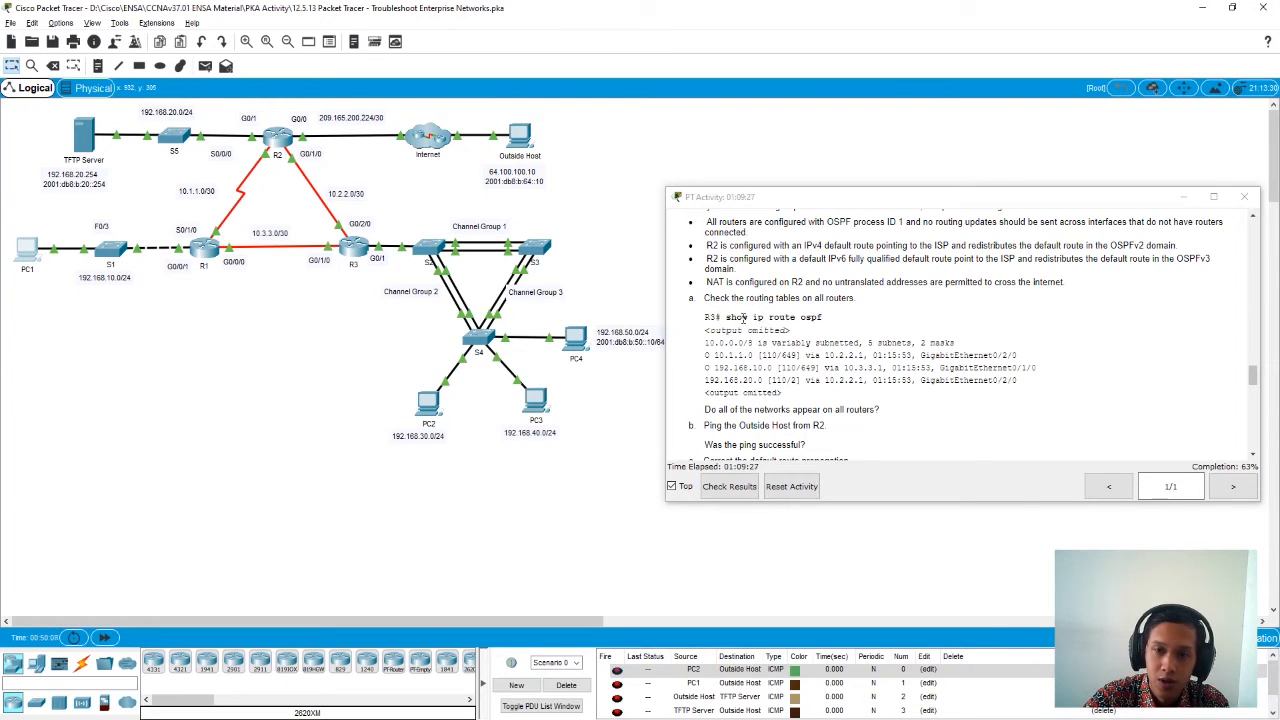
{"action": "left_click", "coordinate": [352, 248]}
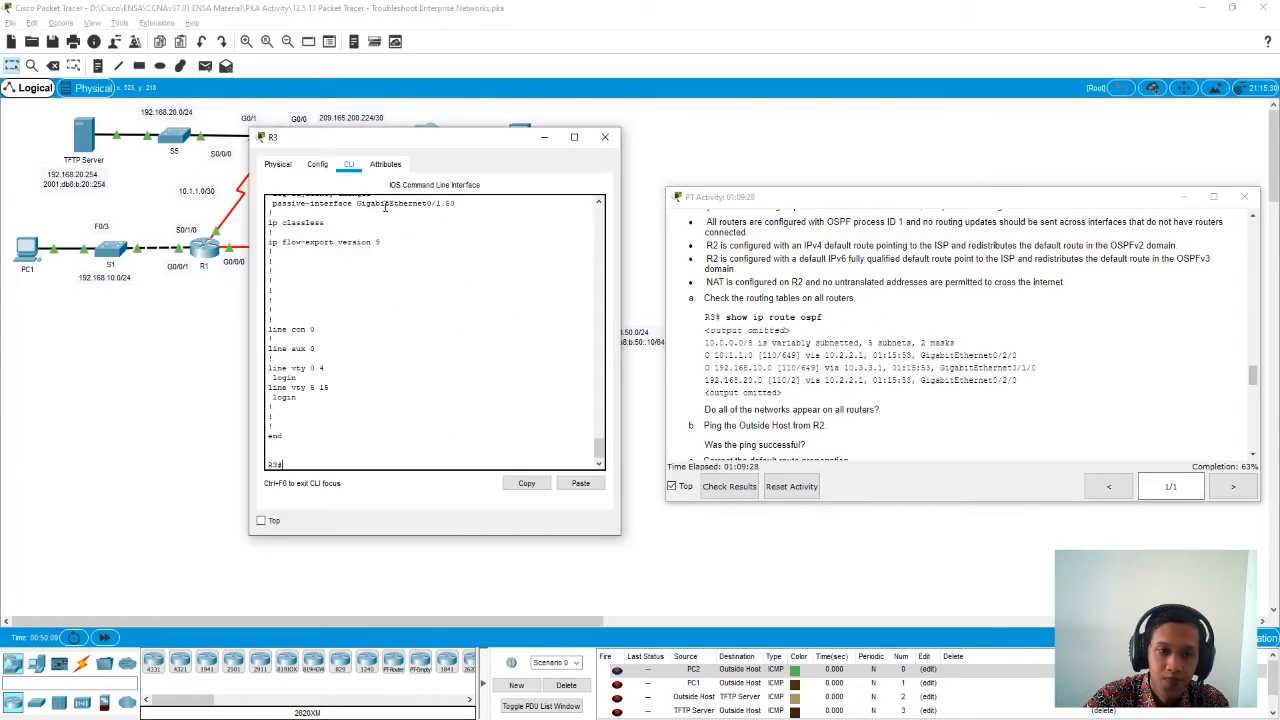
{"action": "key", "text": "Return"}
{"action": "key", "text": "Return"}
{"action": "key", "text": "Return"}
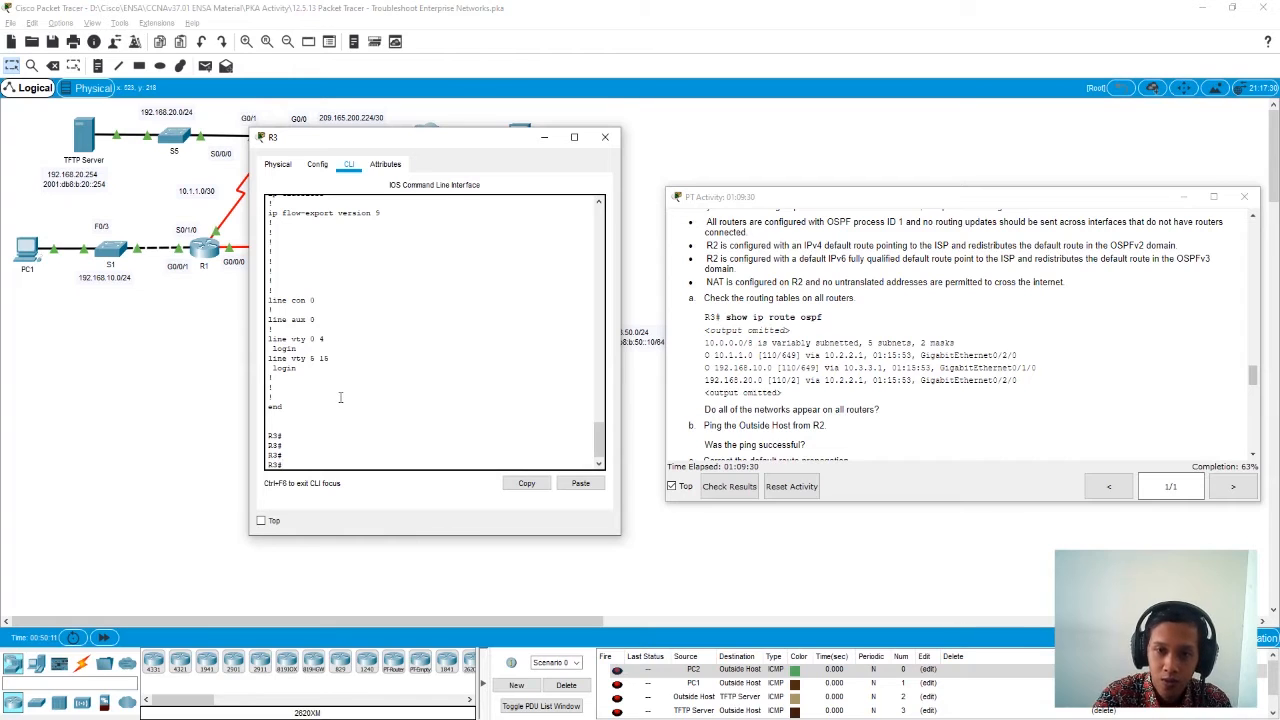
{"action": "type", "text": "sh"}
{"action": "key", "text": "Tab"}
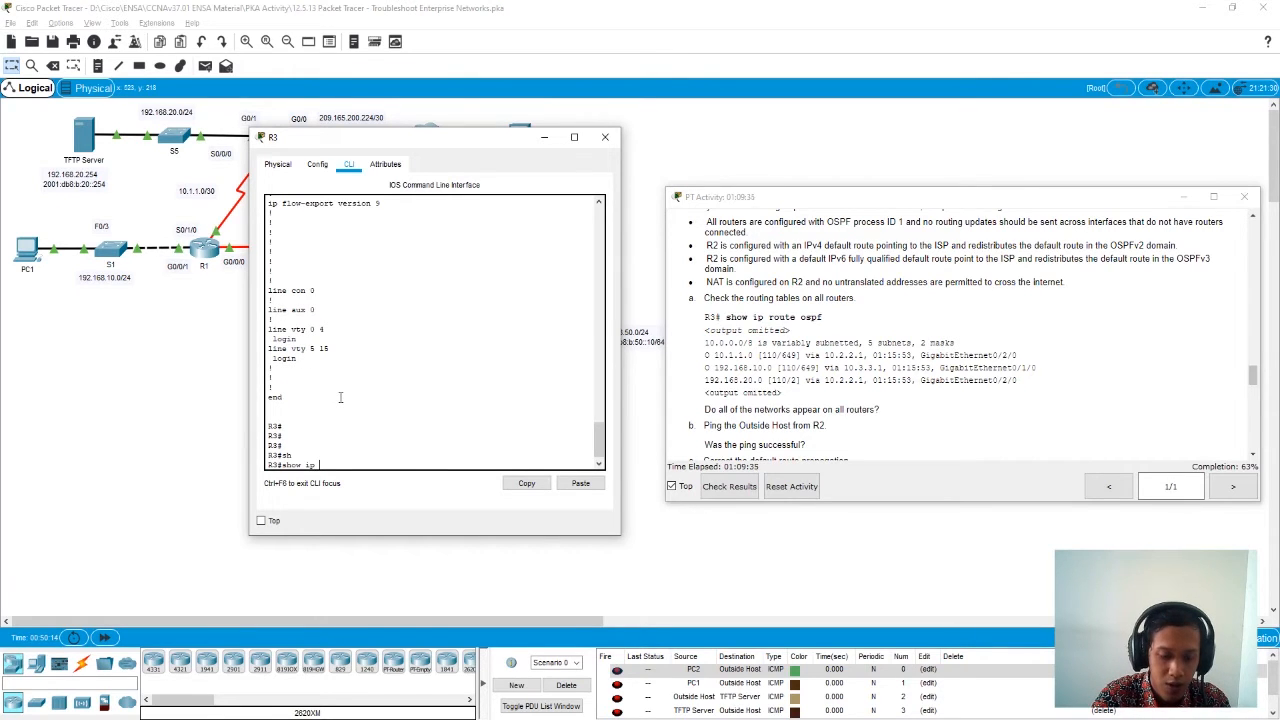
{"action": "type", "text": "ip ro"}
{"action": "key", "text": "Tab"}
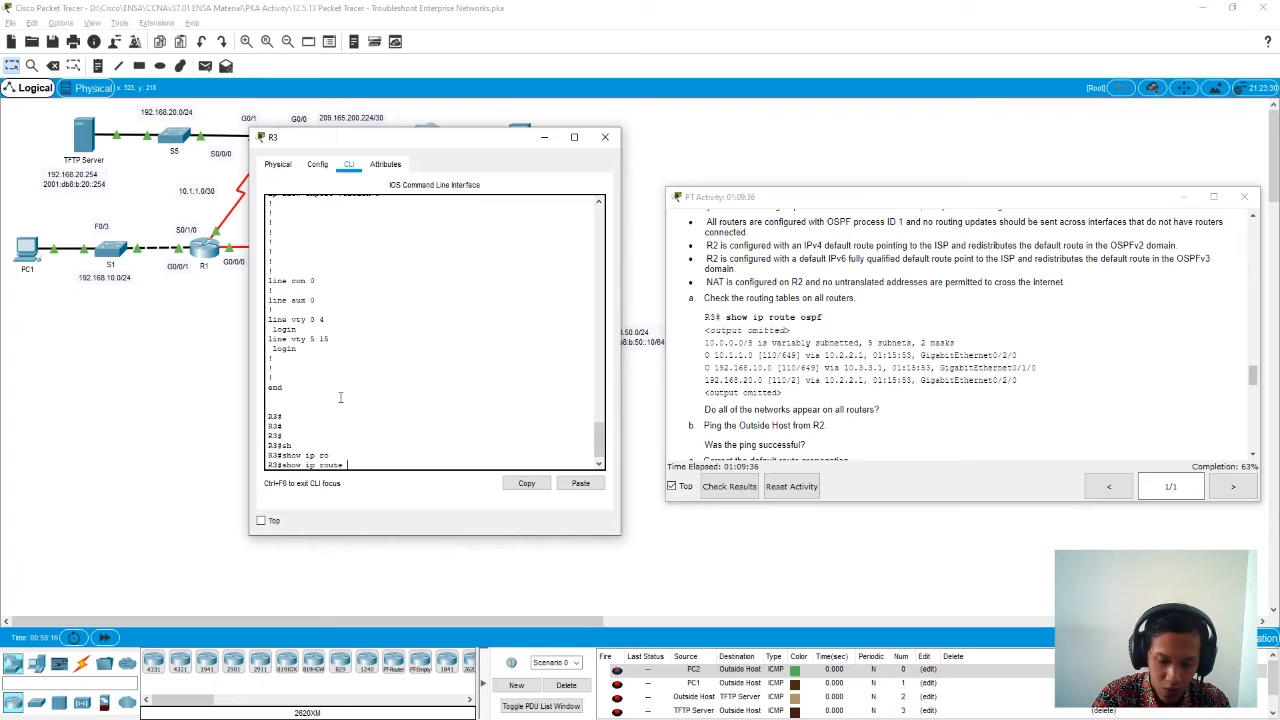
{"action": "type", "text": "os"}
{"action": "key", "text": "Tab"}
{"action": "key", "text": "Return"}
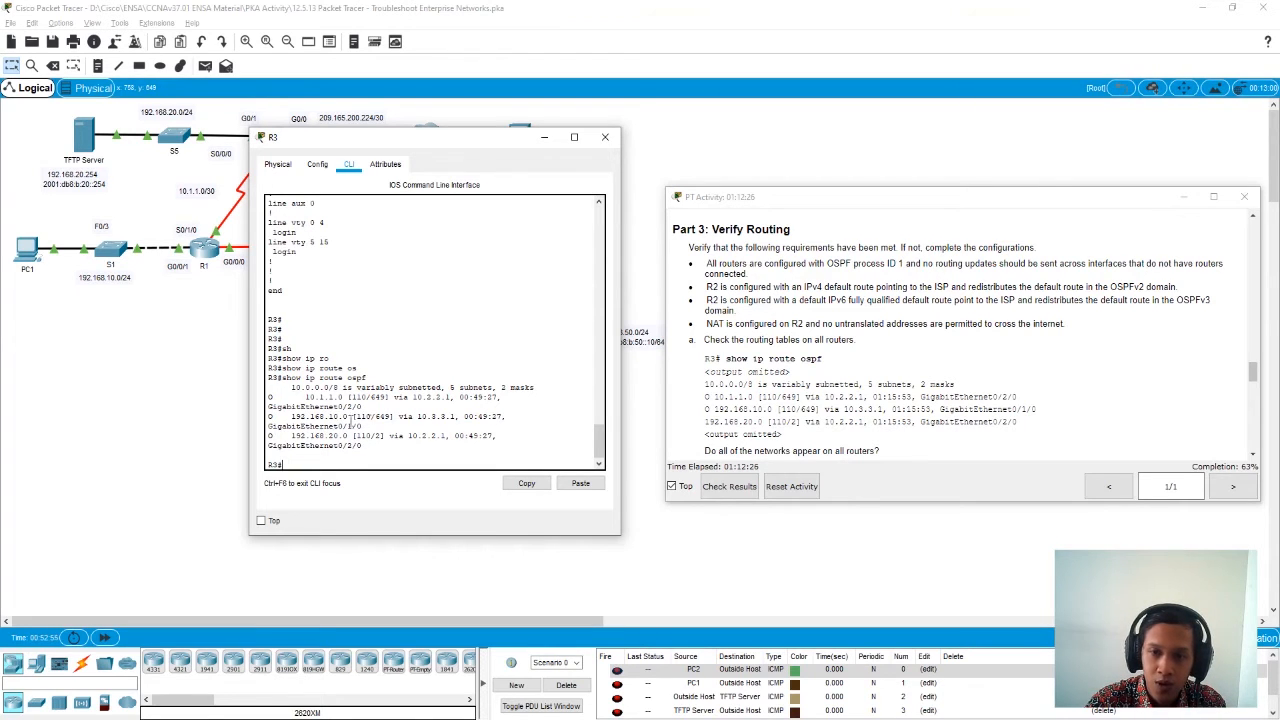
{"action": "scroll", "coordinate": [786, 410], "scroll_direction": "down", "scroll_amount": 1}
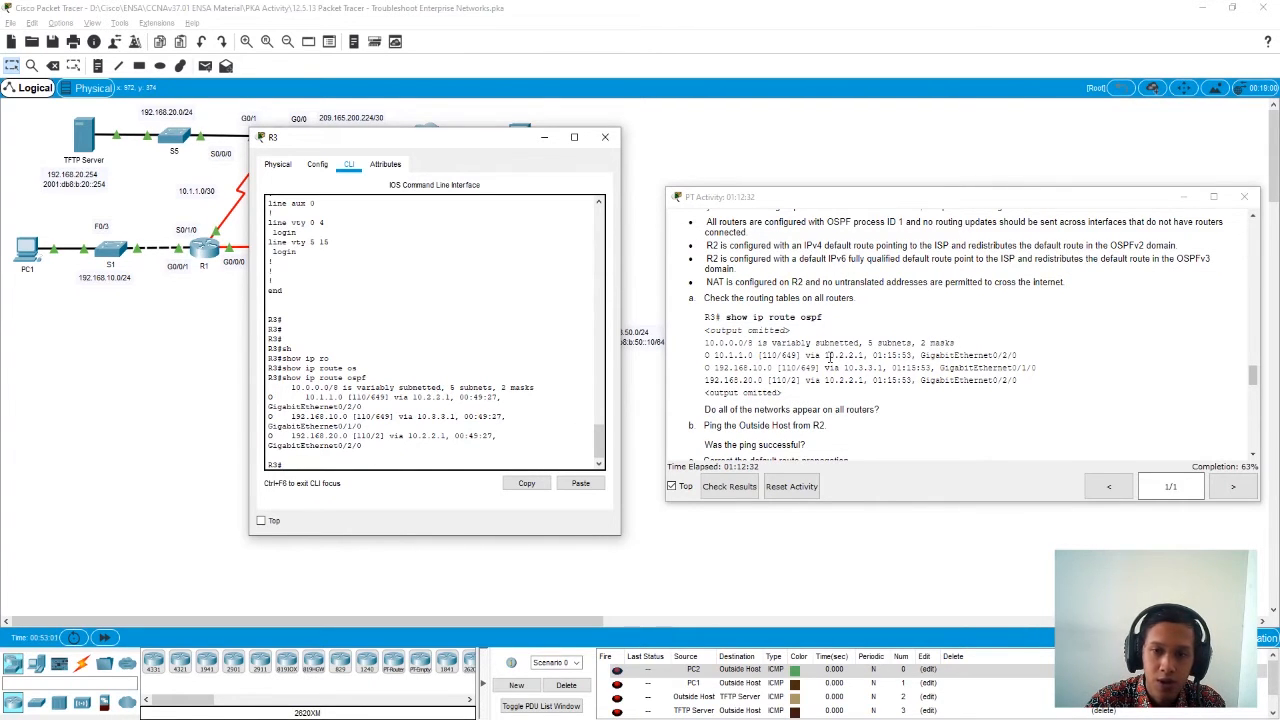
{"action": "scroll", "coordinate": [829, 357], "scroll_direction": "up", "scroll_amount": 1}
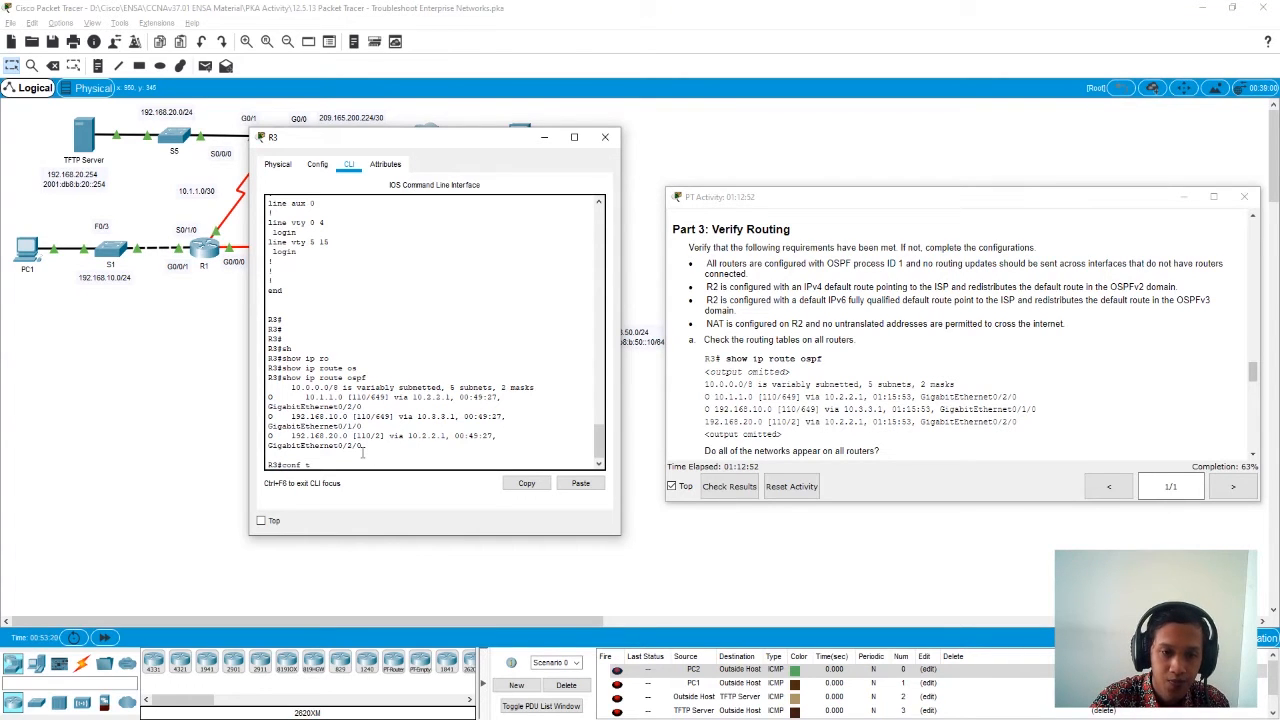
- Make subinterface g0/1.30 passive under OSPF process 1 on R3
{"action": "key", "text": "Return"}
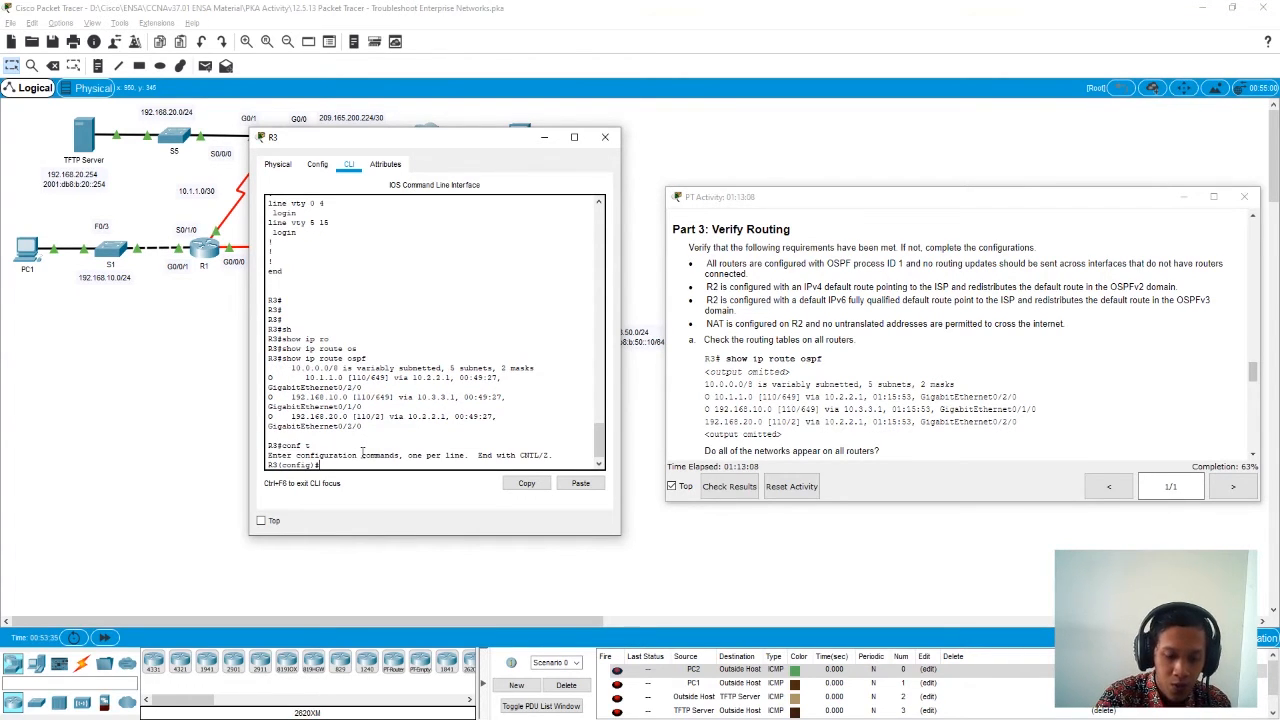
{"action": "type", "text": "rou"}
{"action": "key", "text": "Tab"}
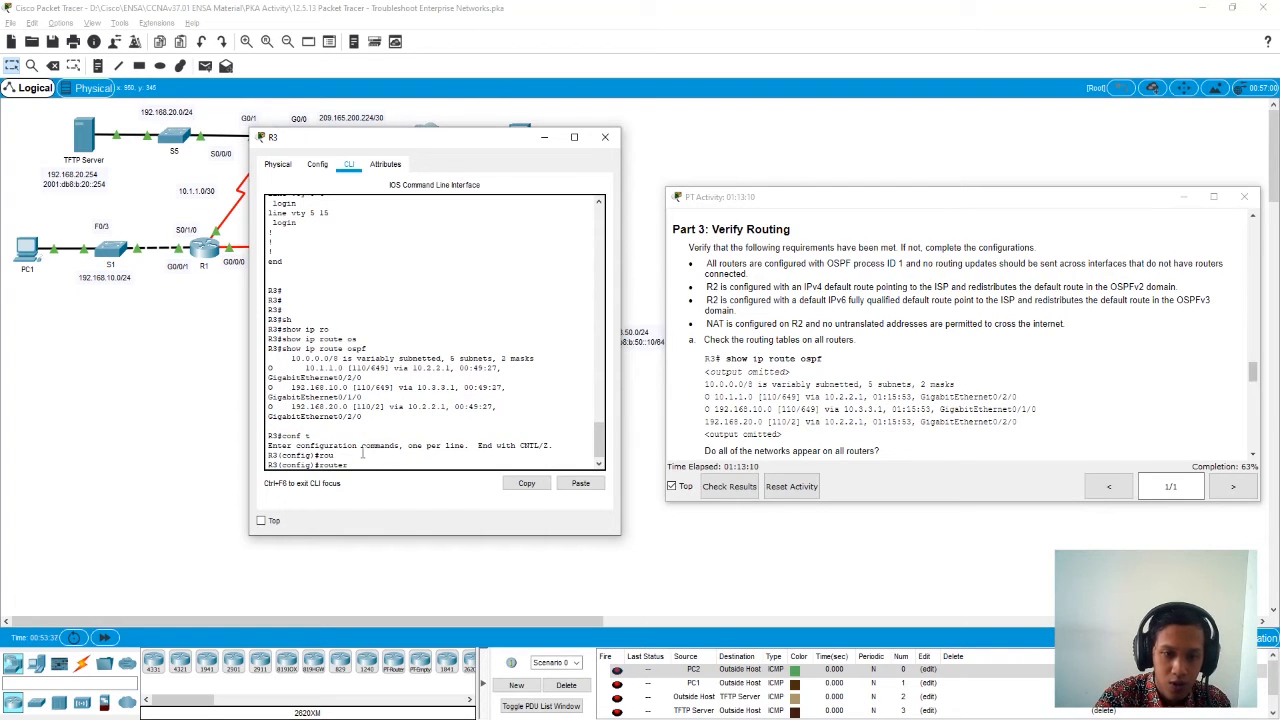
{"action": "type", "text": "os"}
{"action": "key", "text": "Tab"}
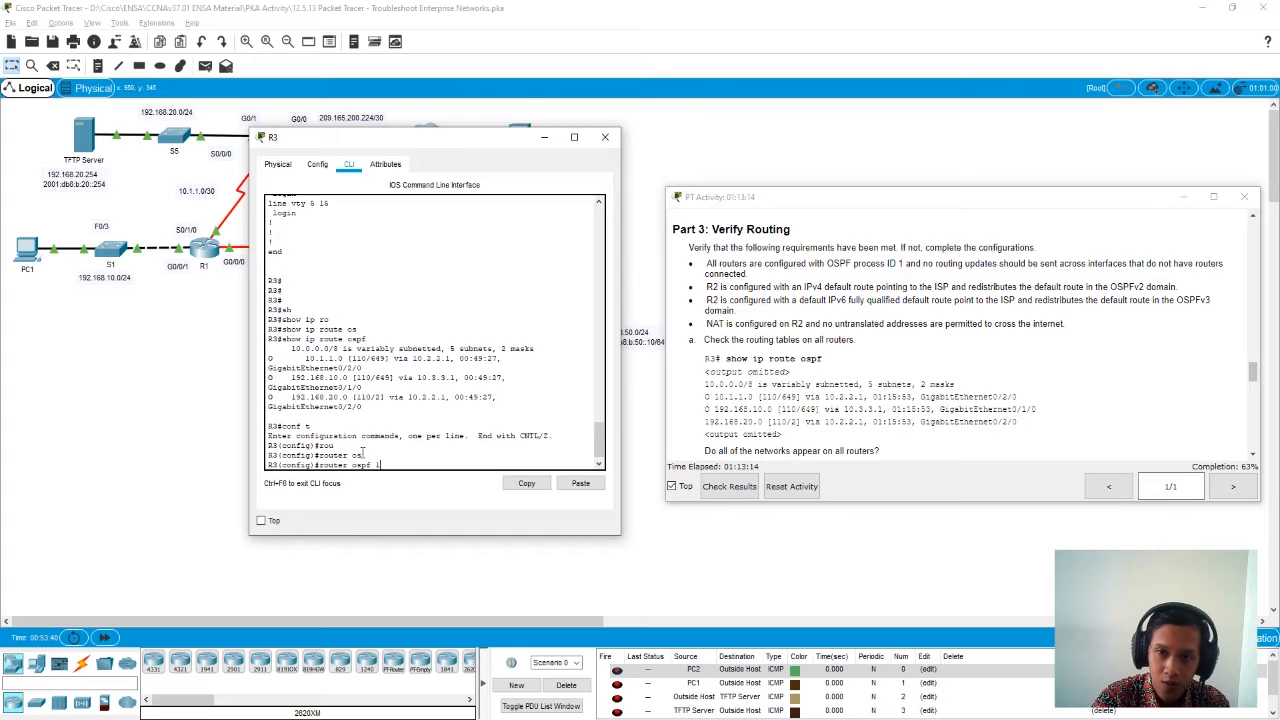
{"action": "type", "text": "1"}
{"action": "key", "text": "Return"}
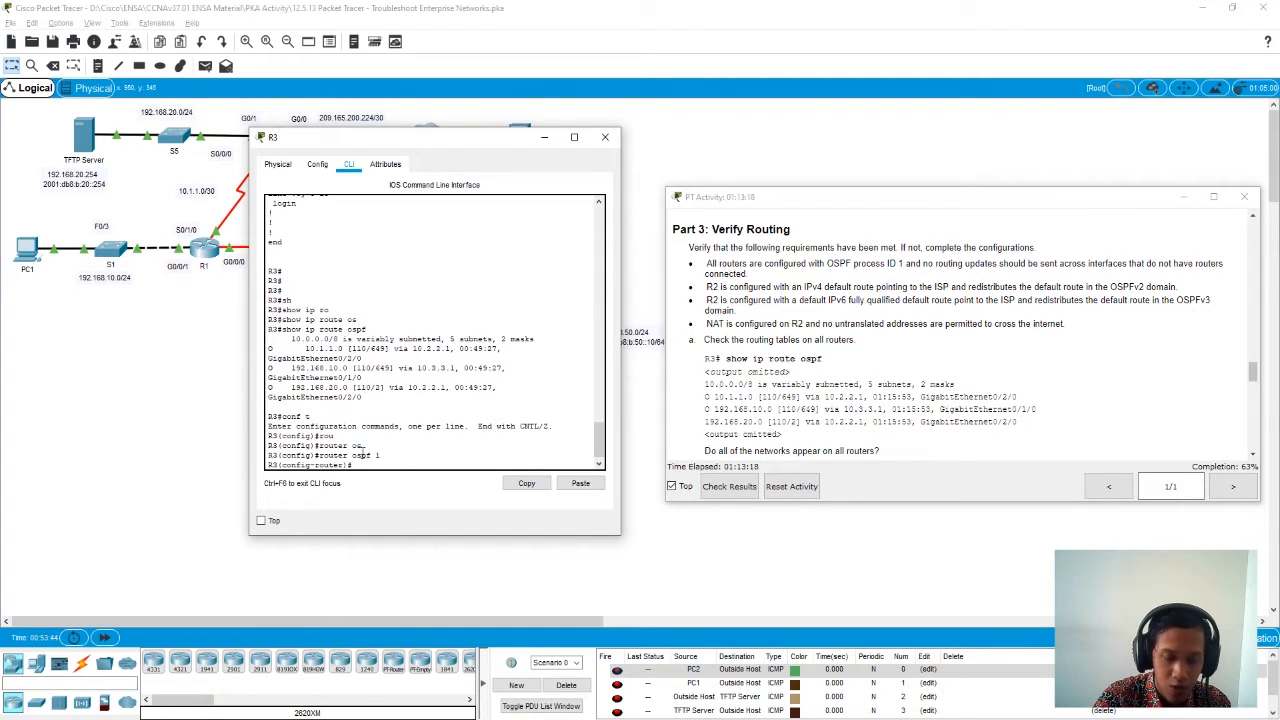
{"action": "type", "text": "pass"}
{"action": "key", "text": "Tab"}
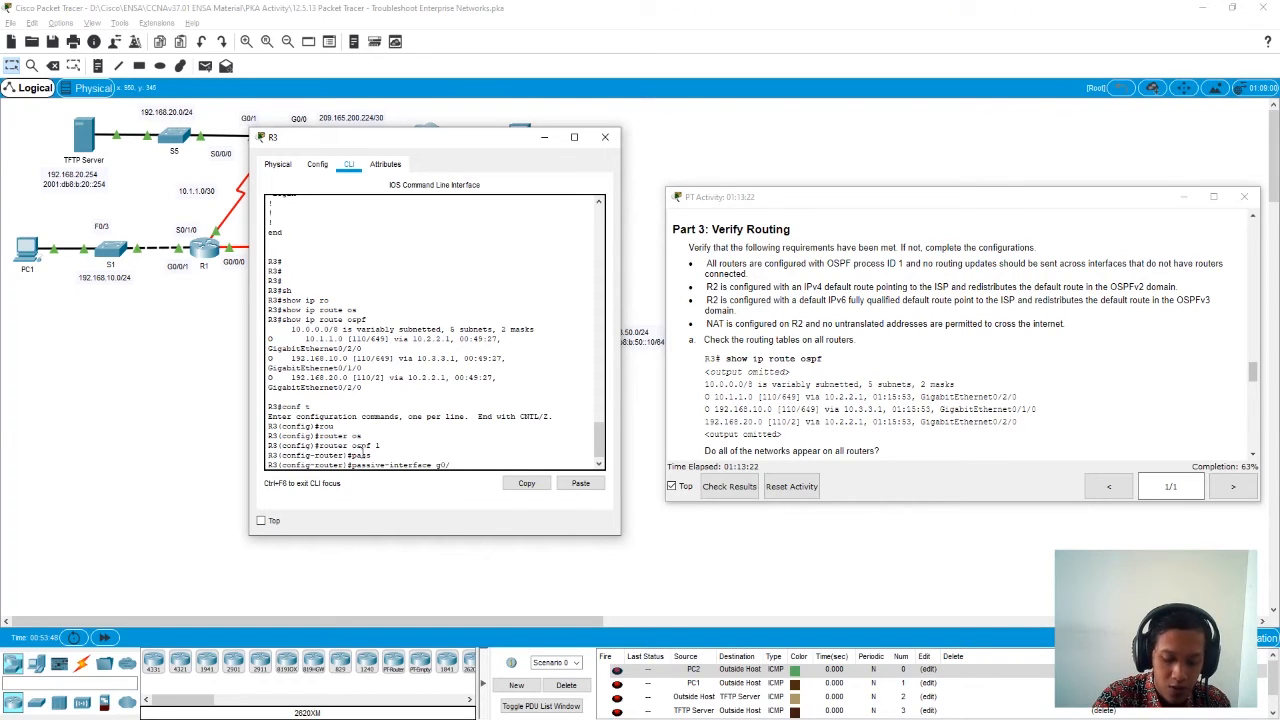
{"action": "type", "text": "g0/1.3"}
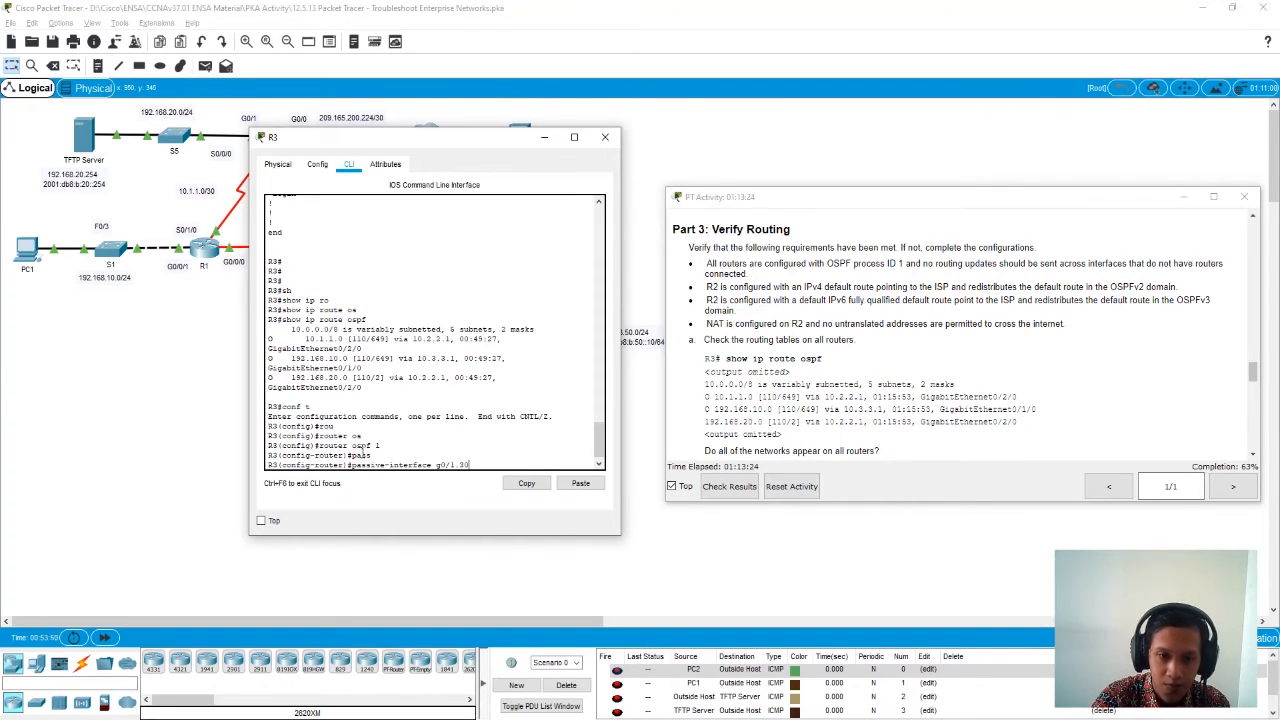
{"action": "type", "text": "0"}
{"action": "key", "text": "Return"}
- Make R3's subinterfaces g0/1.40 and g0/1.50 passive in OSPF process 1 and exit to privileged EXEC mode
{"action": "key", "text": "Up"}
{"action": "key", "text": "BackSpace"}
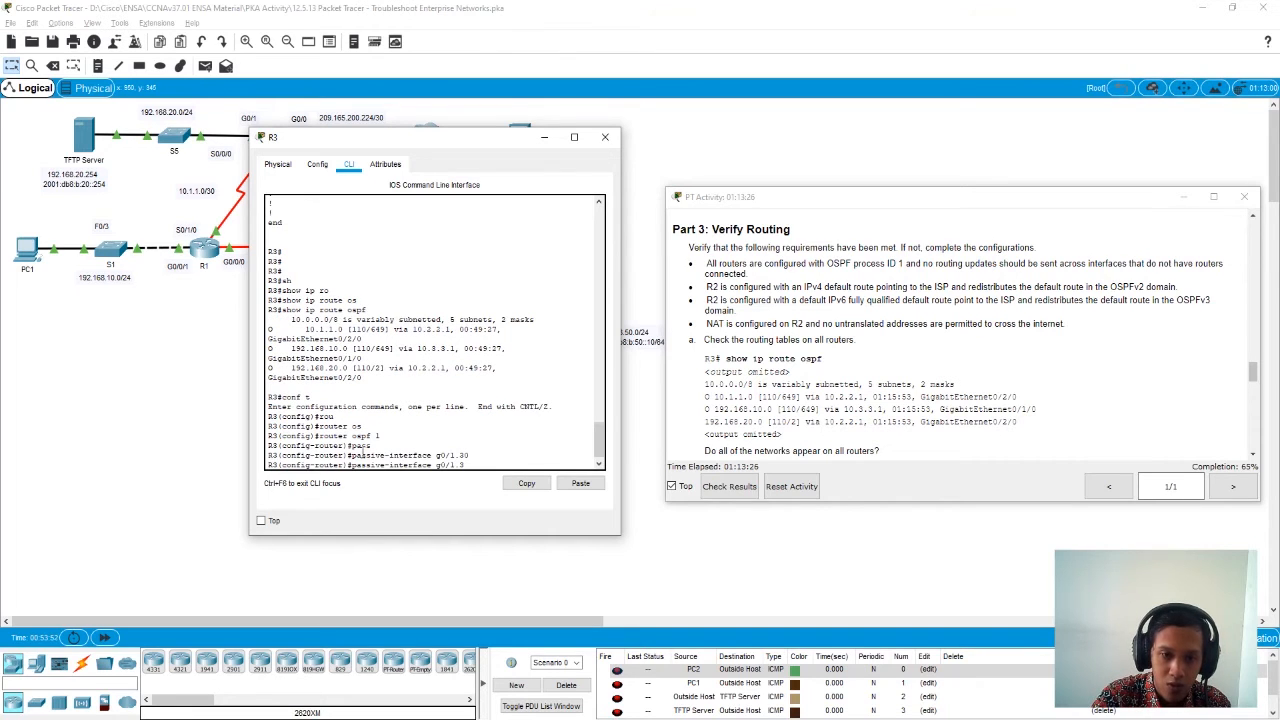
{"action": "key", "text": "Return"}
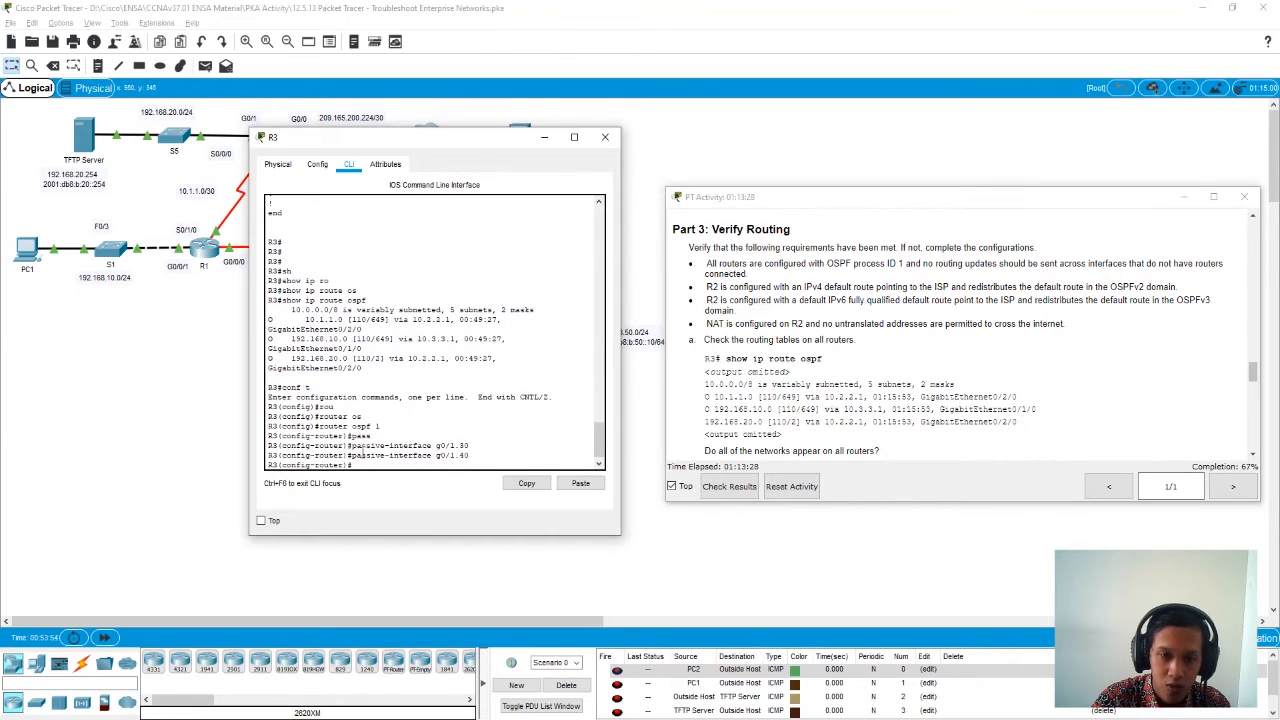
{"action": "key", "text": "Up"}
{"action": "key", "text": "BackSpace"}
{"action": "key", "text": "BackSpace"}
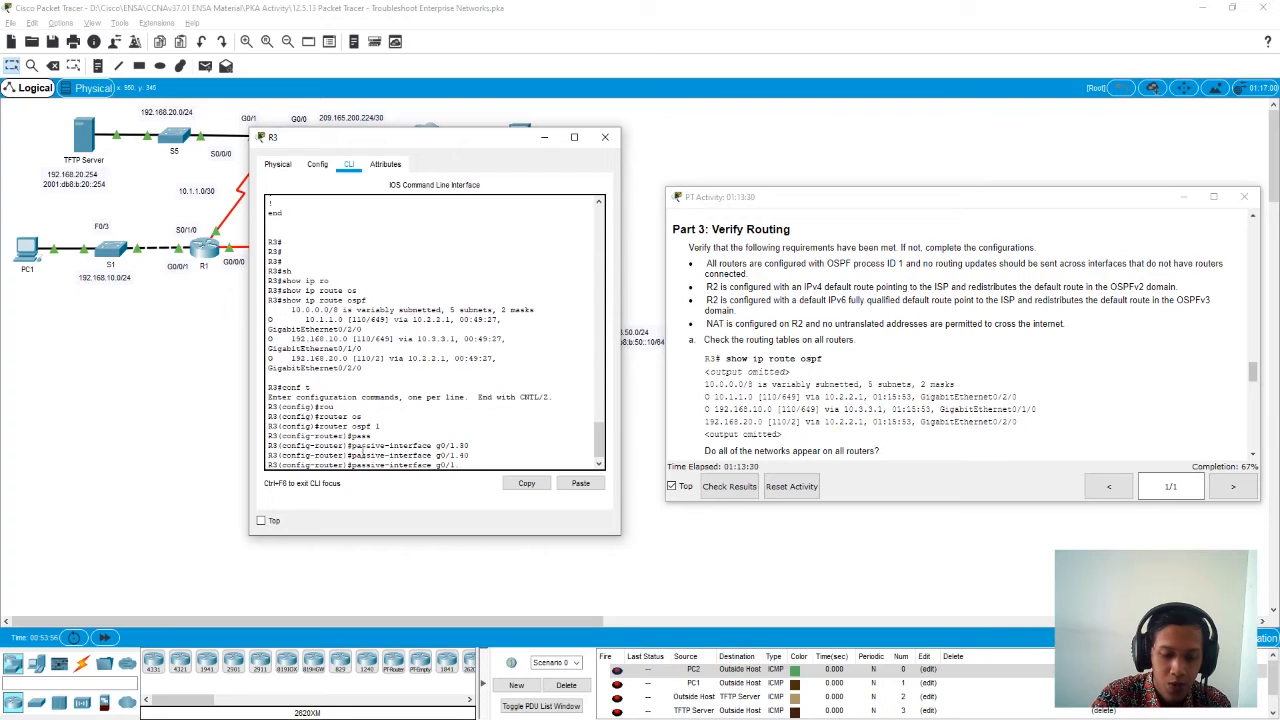
{"action": "key", "text": "Return"}
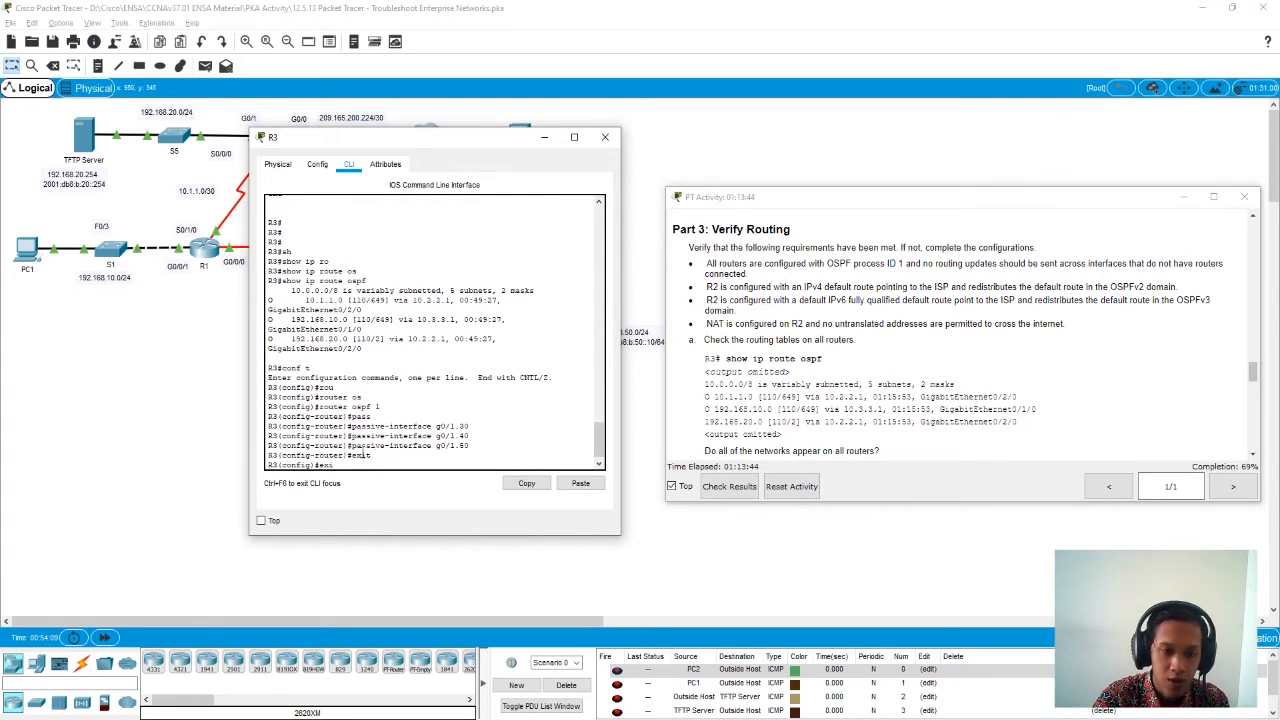
{"action": "key", "text": "Return"}
{"action": "key", "text": "Return"}
{"action": "key", "text": "Return"}
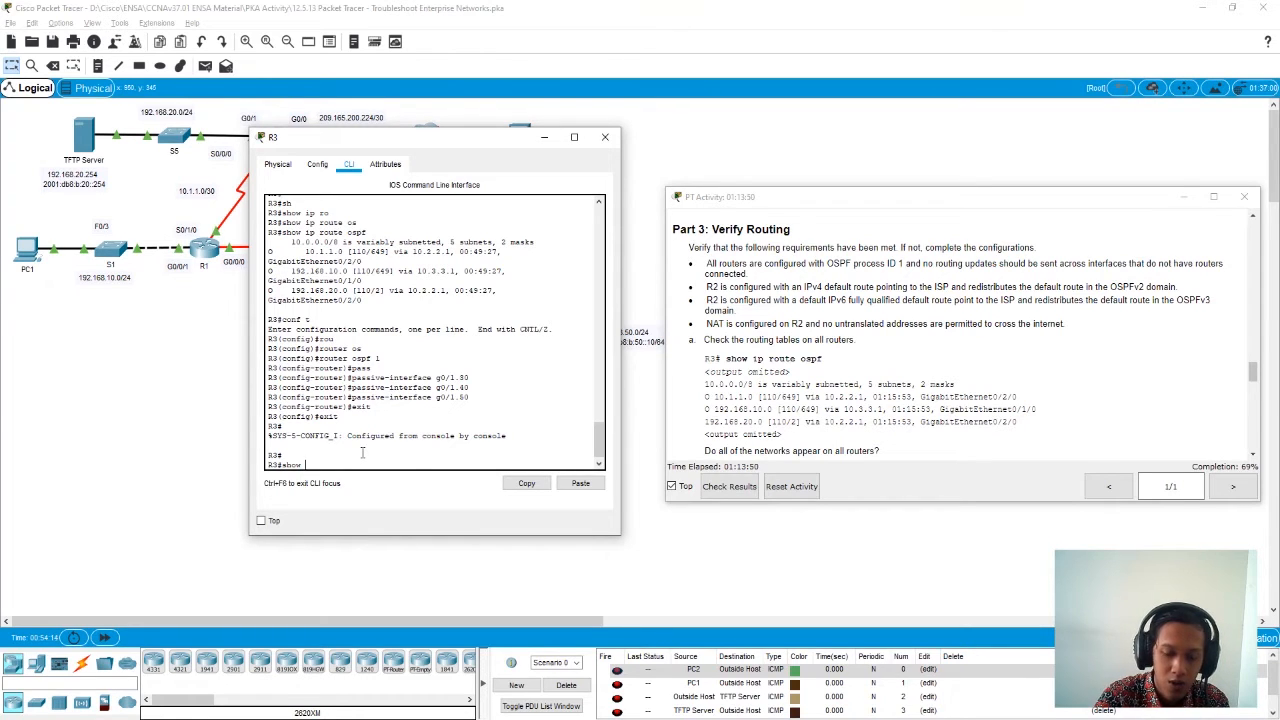
- Recheck R3's OSPF routes with show ip route ospf and read the remaining Part 3 tasks on pings and default route propagation
{"action": "type", "text": "ip ro"}
{"action": "key", "text": "Tab"}
{"action": "type", "text": "osp"}
{"action": "key", "text": "Return"}
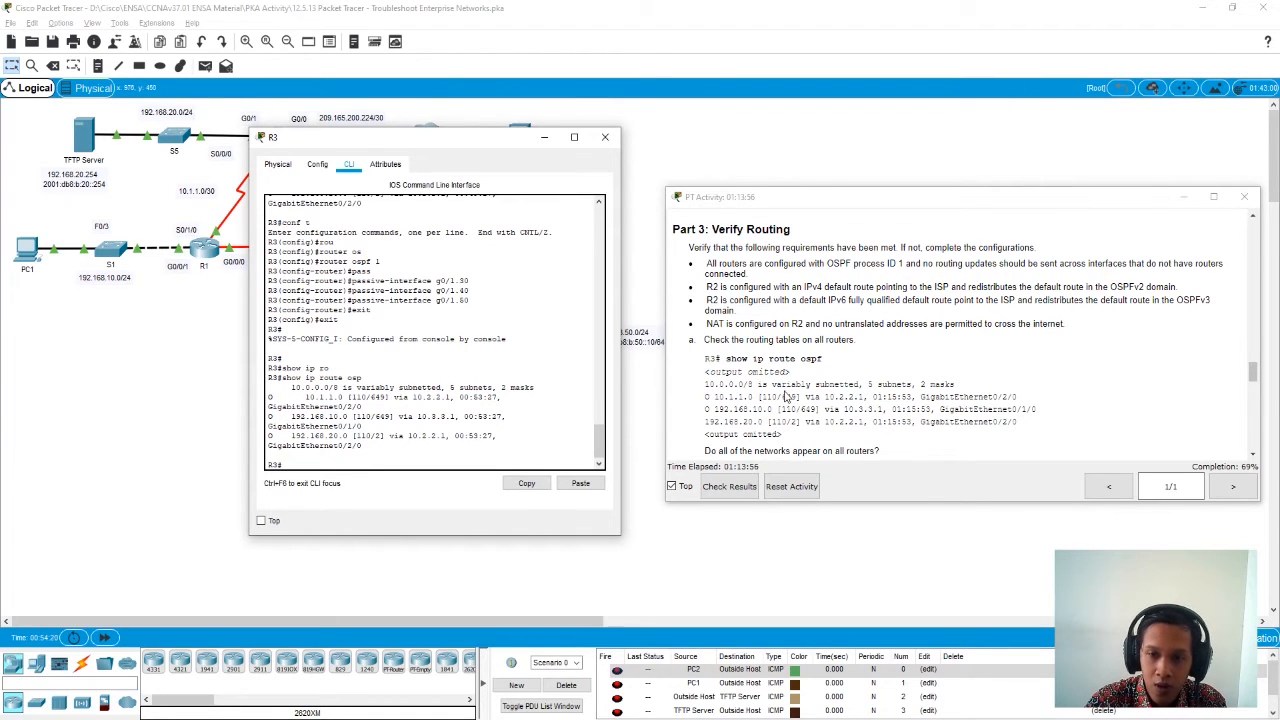
{"action": "scroll", "coordinate": [783, 385], "scroll_direction": "down", "scroll_amount": 3}
{"action": "scroll", "coordinate": [785, 396], "scroll_direction": "down", "scroll_amount": 3}
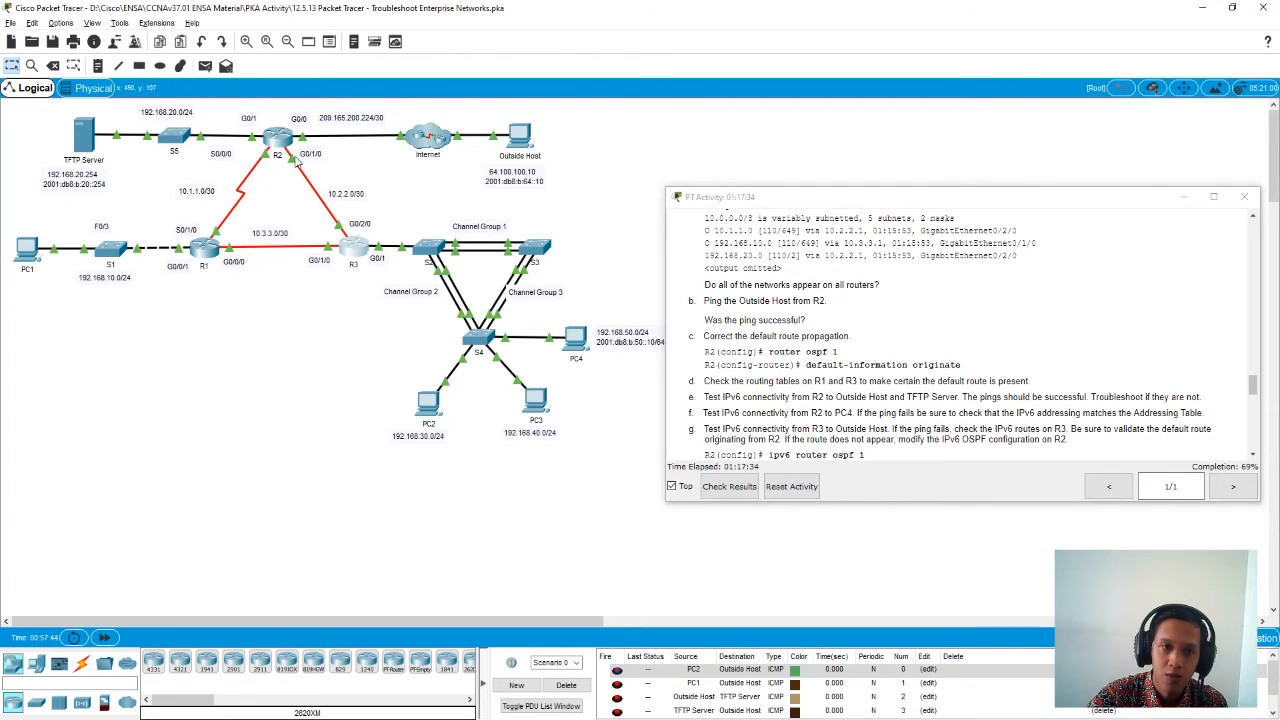
- Open R2's command line and enter privileged EXEC mode
{"action": "left_click", "coordinate": [279, 142]}
{"action": "left_click_drag", "start_coordinate": [600, 166], "coordinate": [178, 100]}
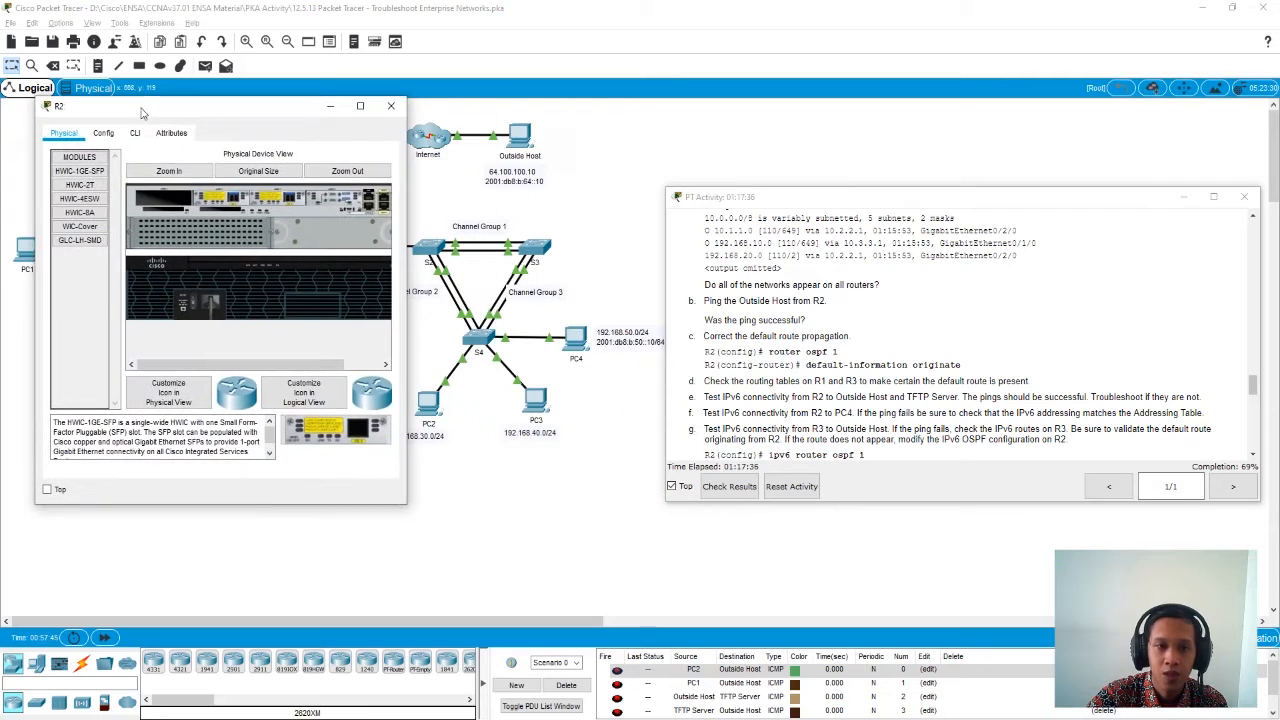
{"action": "left_click", "coordinate": [136, 133]}
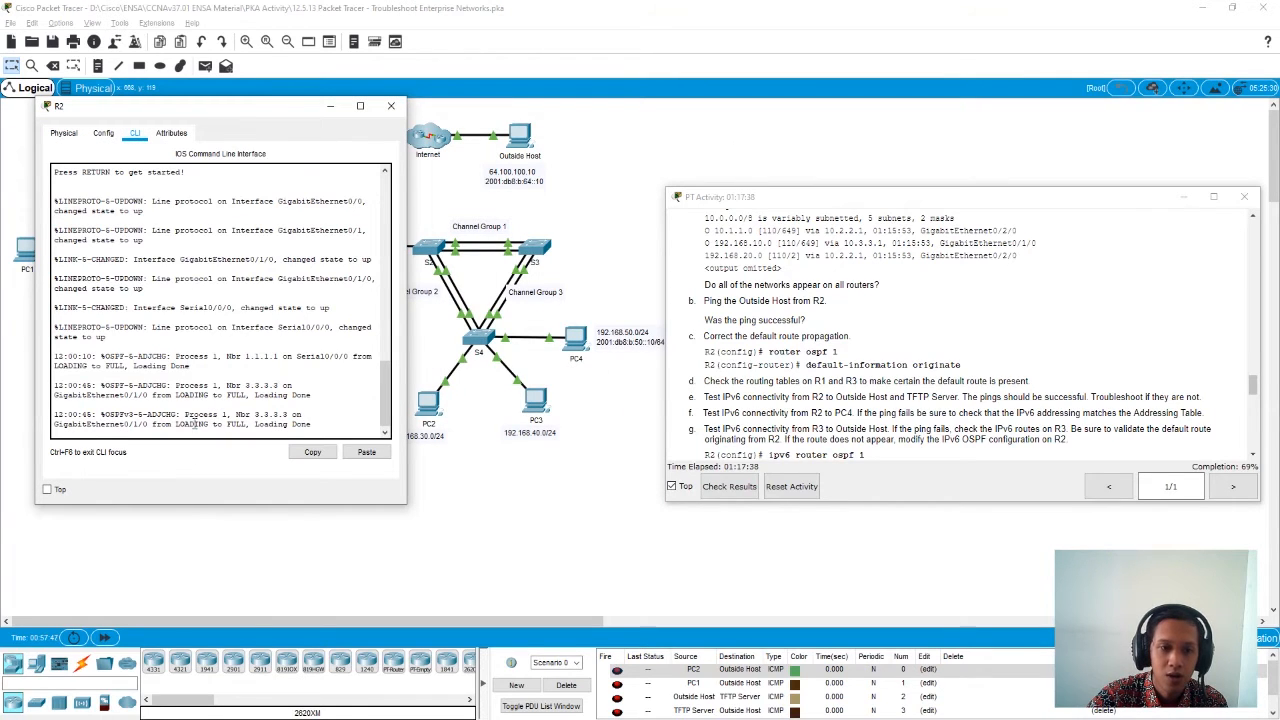
{"action": "key", "text": "Return"}
{"action": "key", "text": "Return"}
{"action": "type", "text": "en"}
{"action": "key", "text": "Return"}
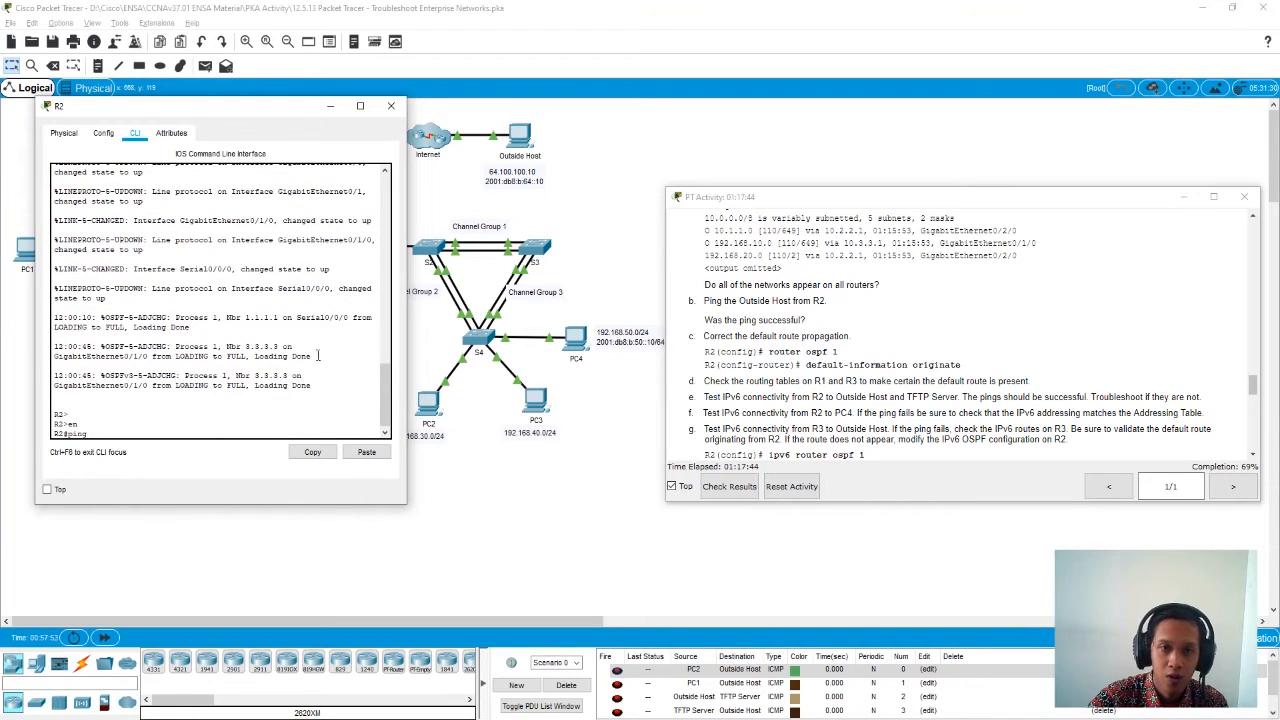
- Copy the Outside Host's IPv4 address from its IP configuration and ping 64.100.100.10 from R2
{"action": "left_click", "coordinate": [519, 137]}
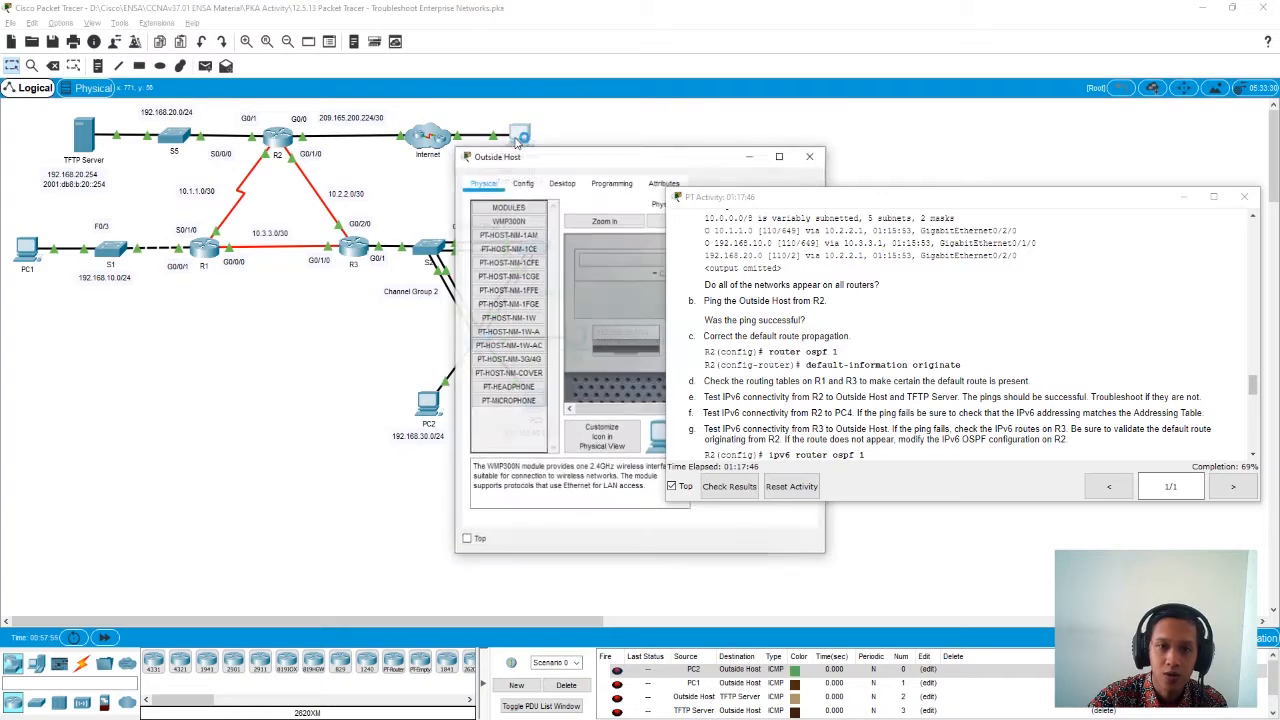
{"action": "left_click", "coordinate": [562, 183]}
{"action": "left_click", "coordinate": [507, 246]}
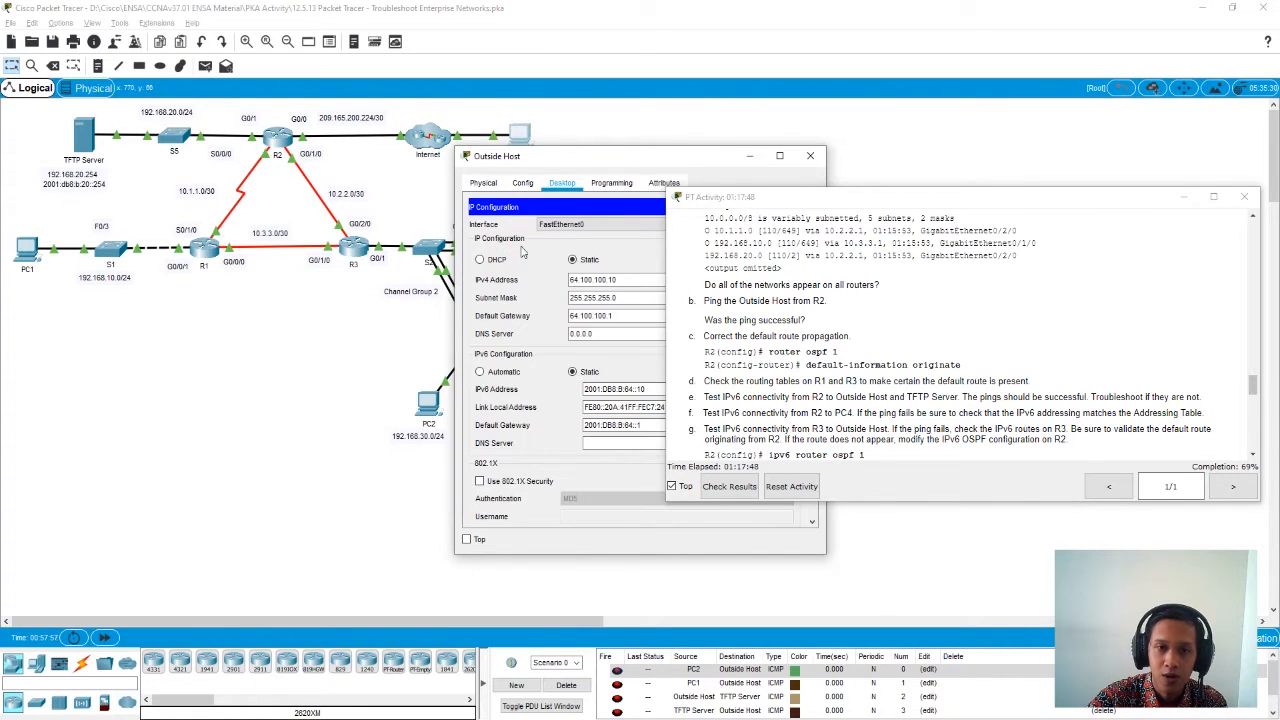
{"action": "left_click_drag", "start_coordinate": [634, 279], "coordinate": [525, 276]}
{"action": "key", "text": "ctrl+c"}
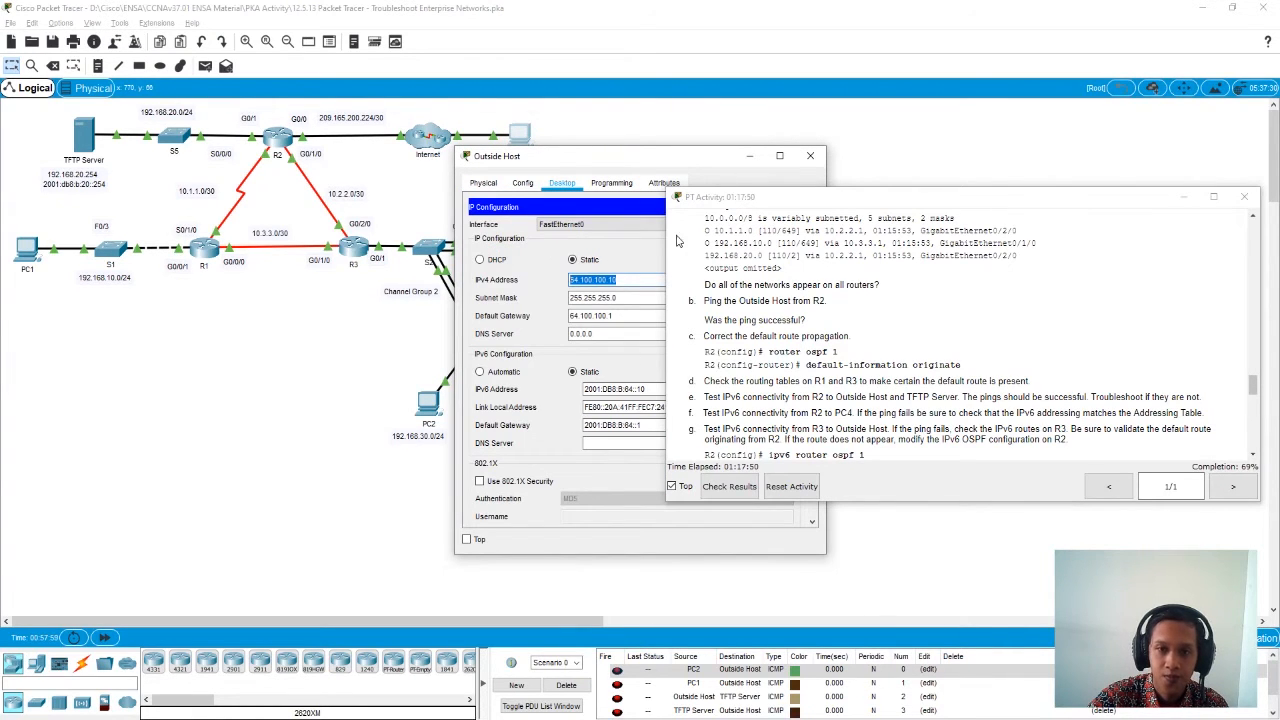
{"action": "left_click", "coordinate": [810, 155]}
{"action": "left_click", "coordinate": [285, 140]}
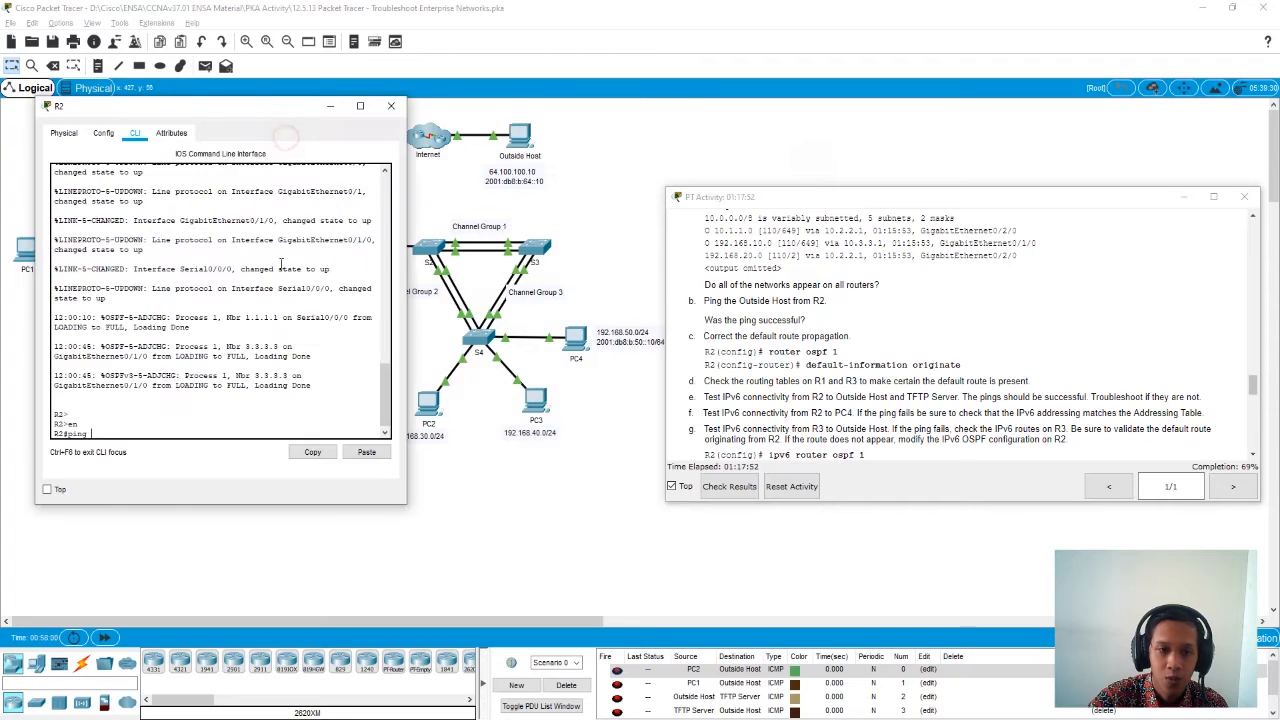
{"action": "left_click", "coordinate": [366, 452]}
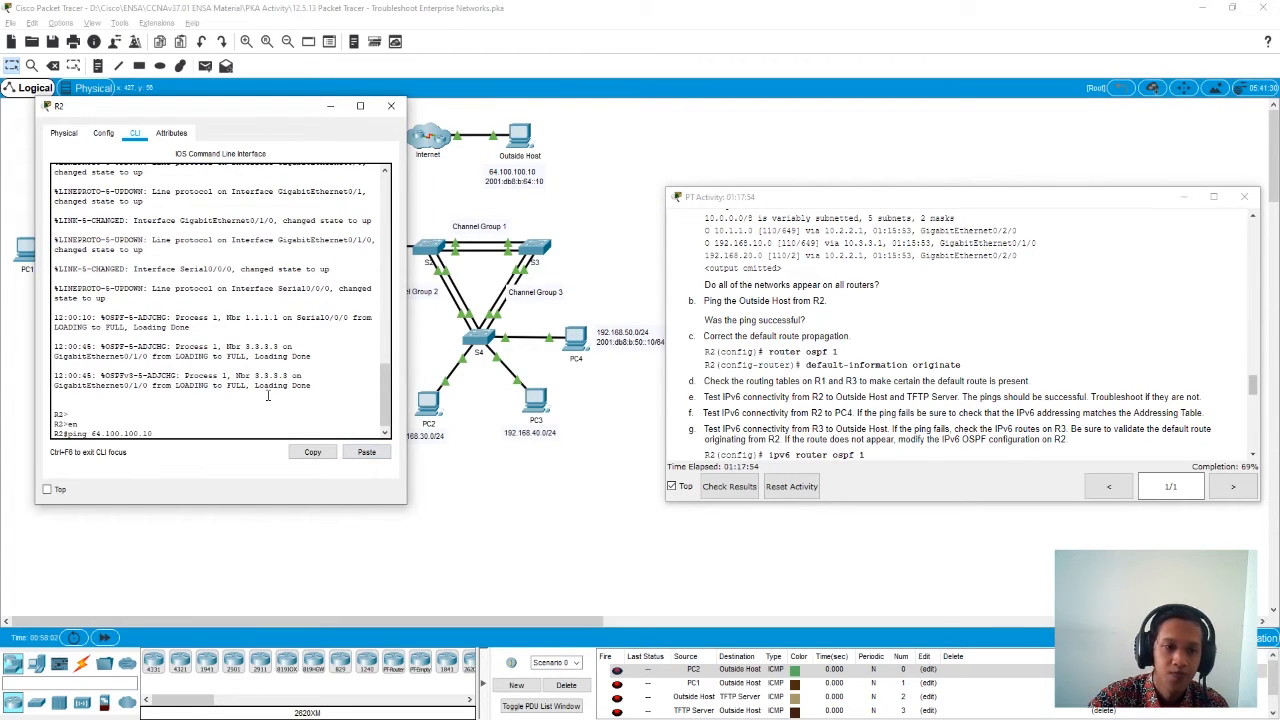
{"action": "key", "text": "Return"}
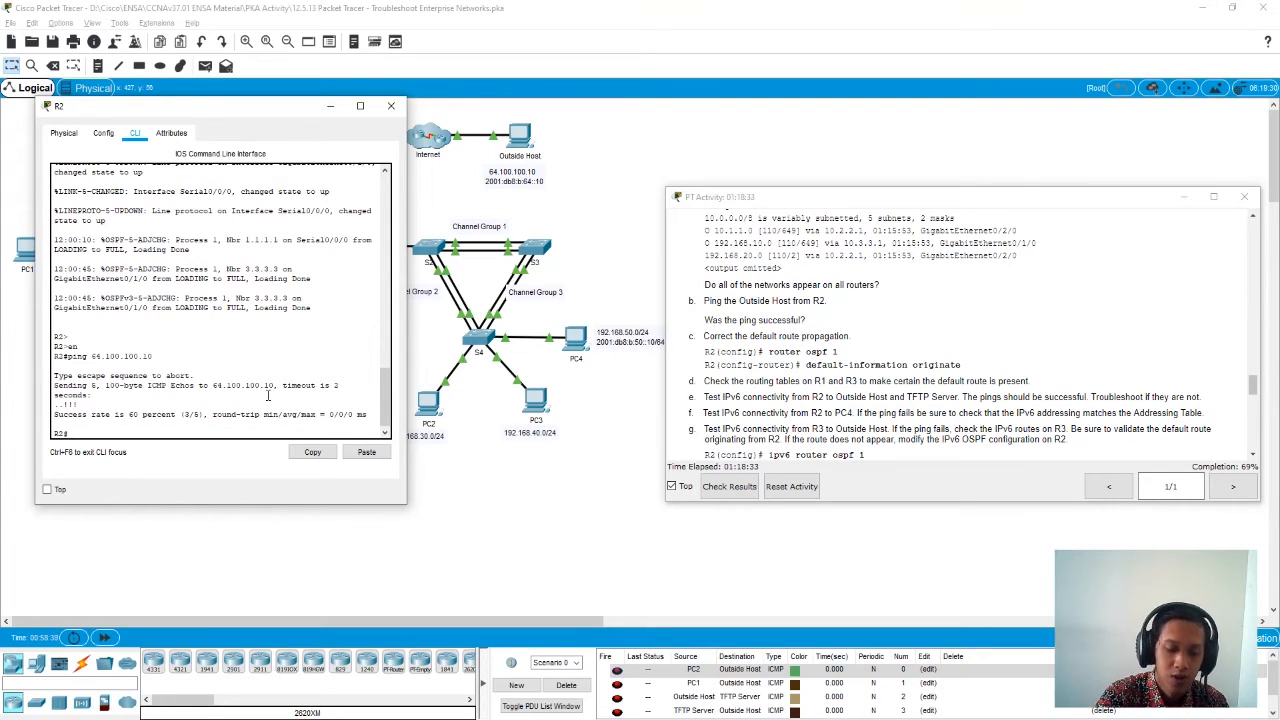
- Configure default-information originate under OSPF process 1 on R2, and close R2's window
{"action": "key", "text": "Return"}
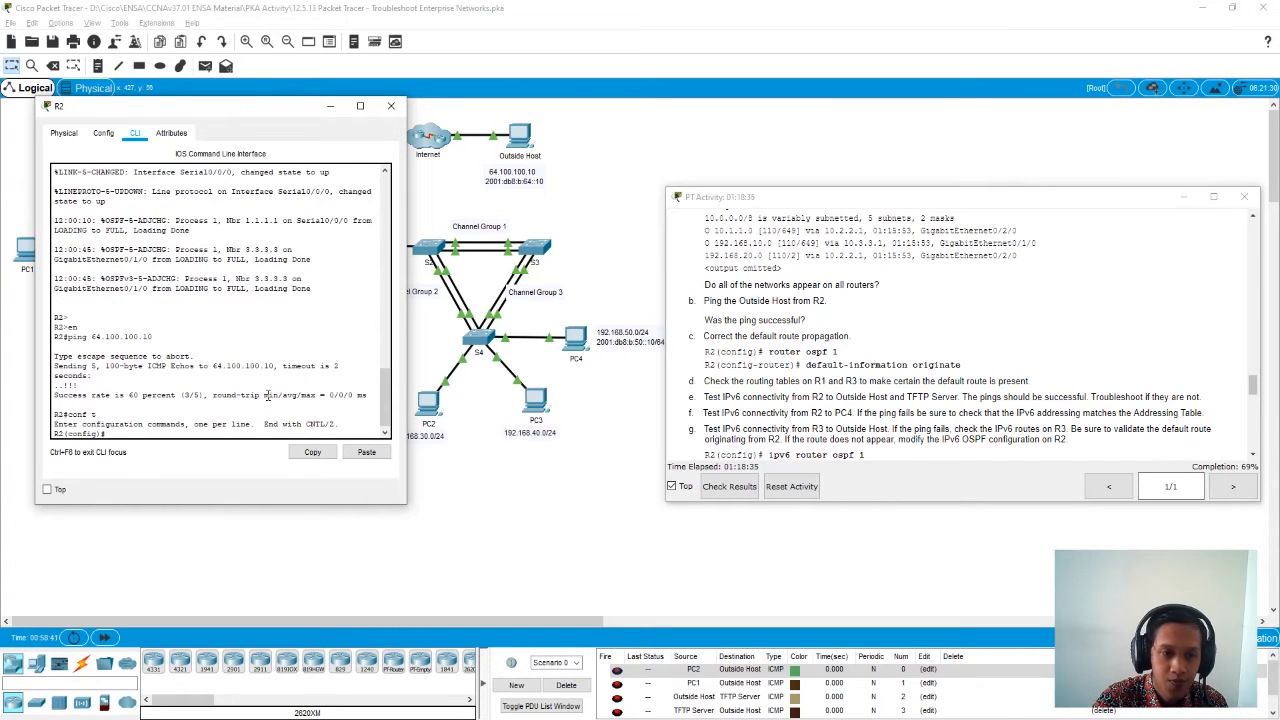
{"action": "type", "text": "rou"}
{"action": "key", "text": "Tab"}
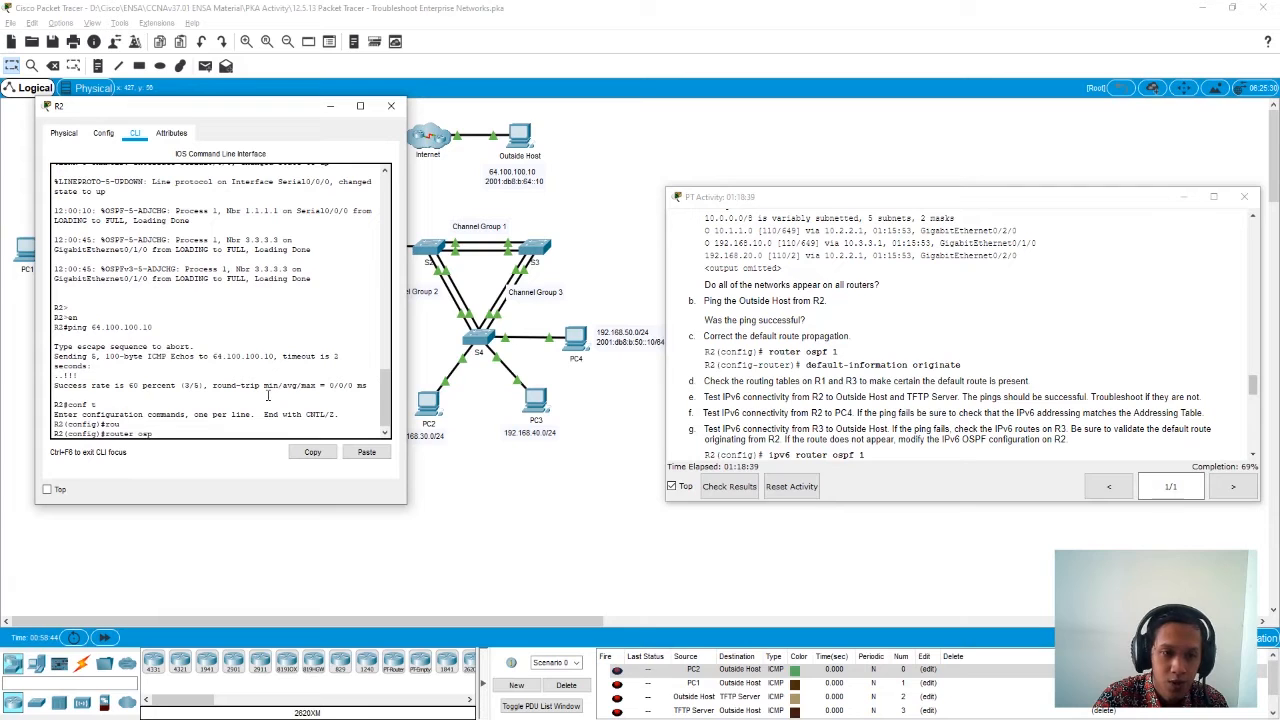
{"action": "key", "text": "Return"}
{"action": "type", "text": "def"}
{"action": "key", "text": "Tab"}
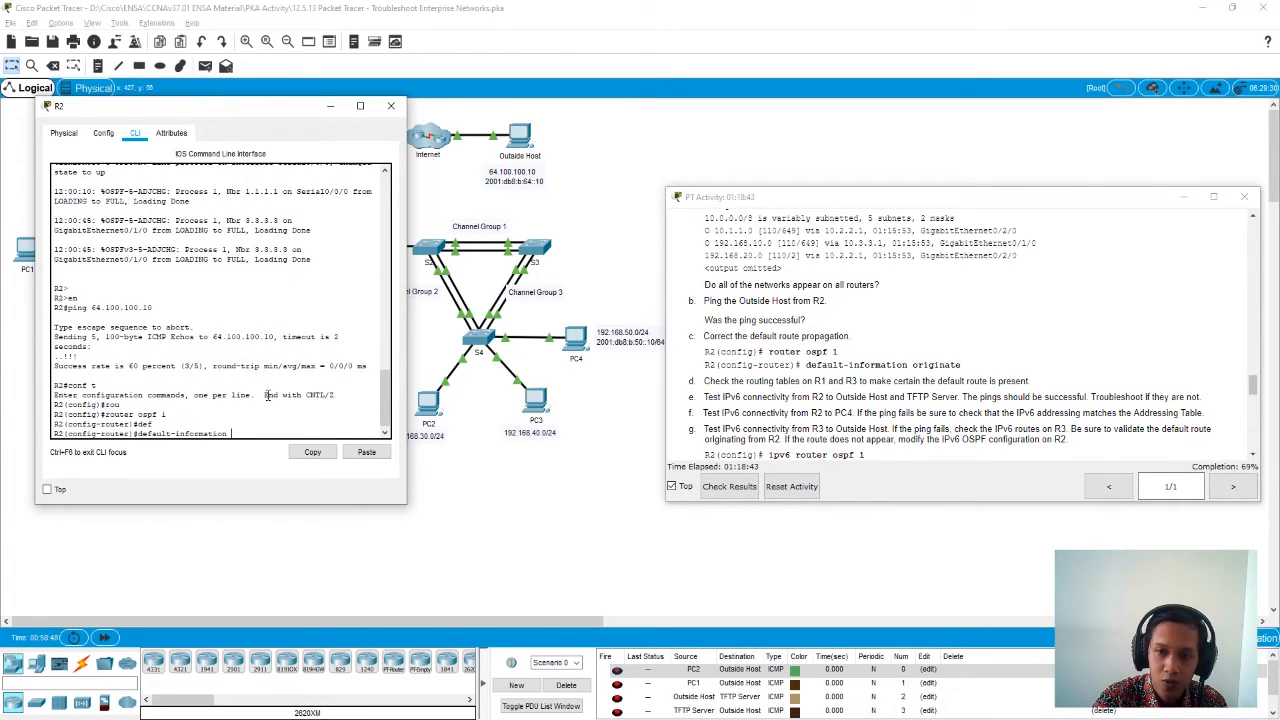
{"action": "type", "text": "orig"}
{"action": "key", "text": "Tab"}
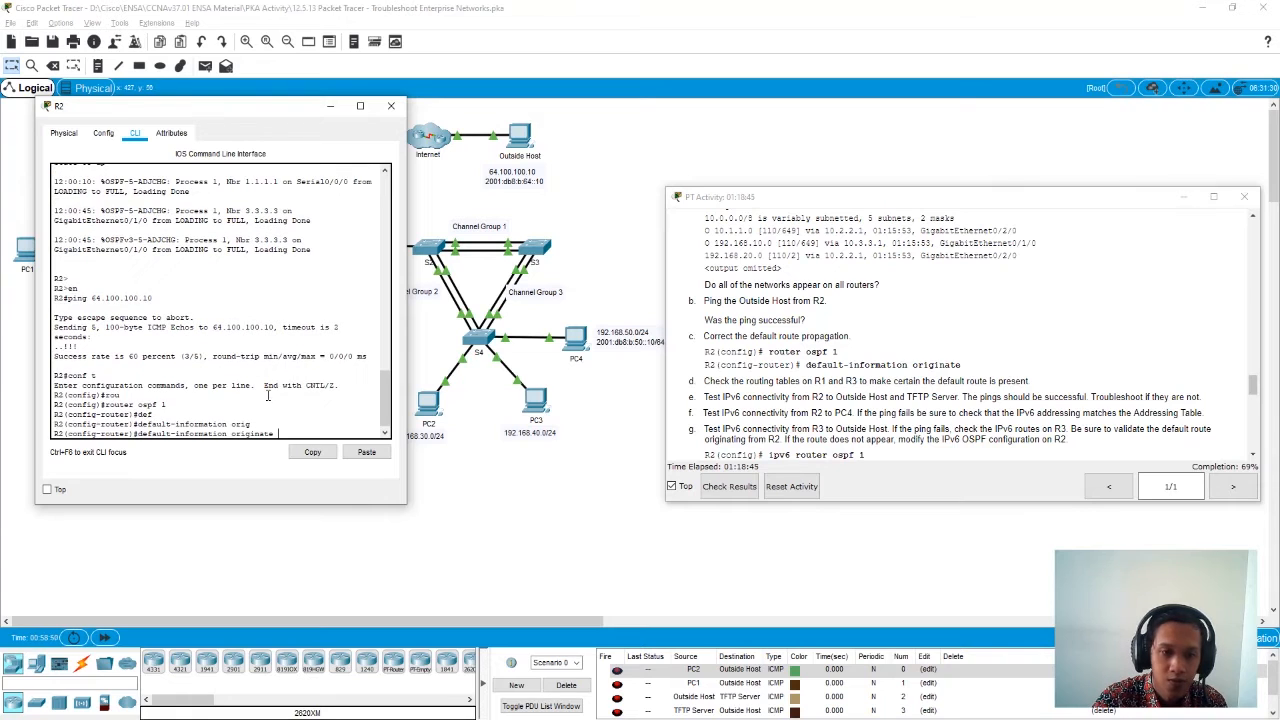
{"action": "key", "text": "Return"}
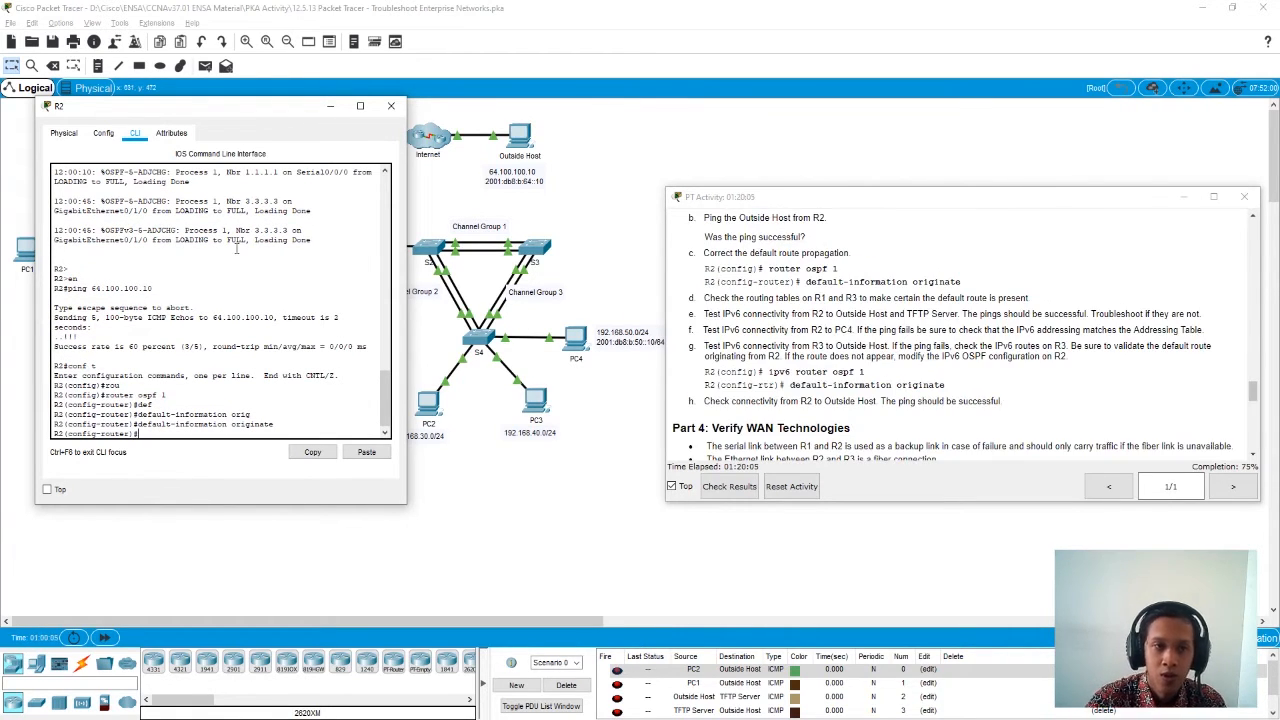
{"action": "left_click", "coordinate": [391, 105]}
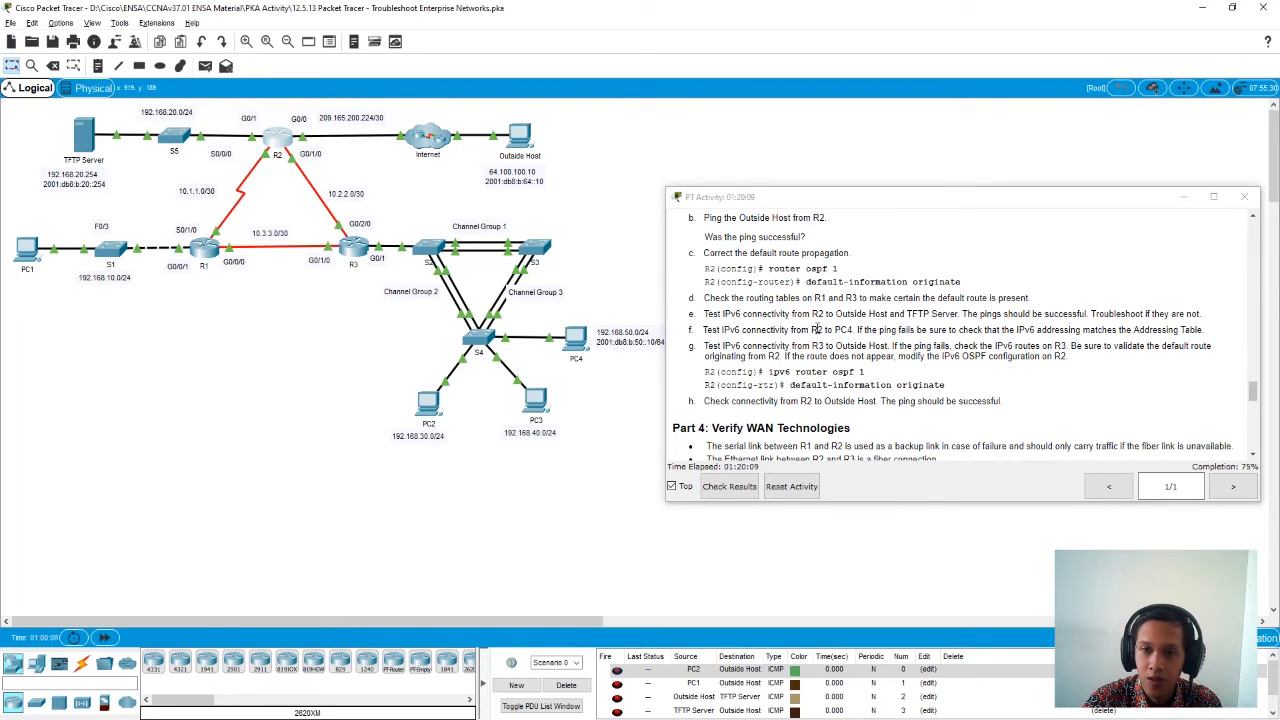
- Open R1's command line and enter privileged EXEC mode
{"action": "left_click", "coordinate": [194, 248]}
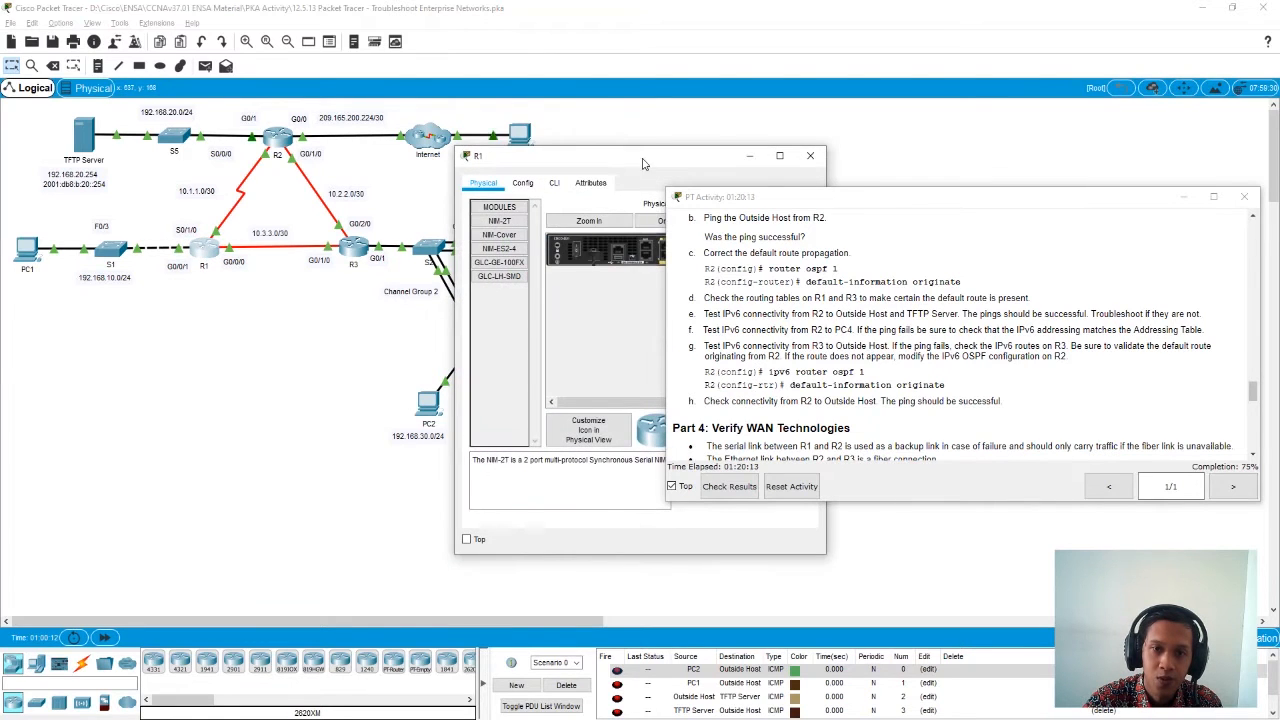
{"action": "left_click", "coordinate": [334, 193]}
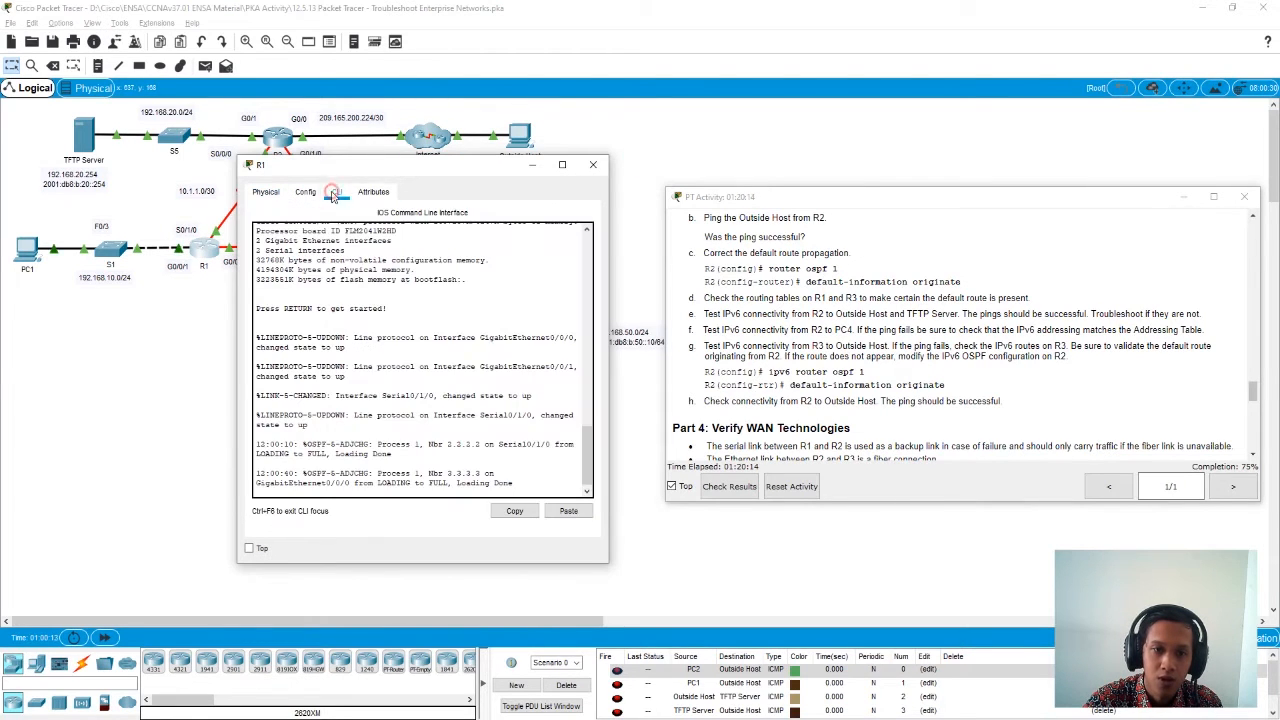
{"action": "left_click", "coordinate": [530, 477]}
{"action": "key", "text": "Return"}
{"action": "key", "text": "Return"}
{"action": "key", "text": "Return"}
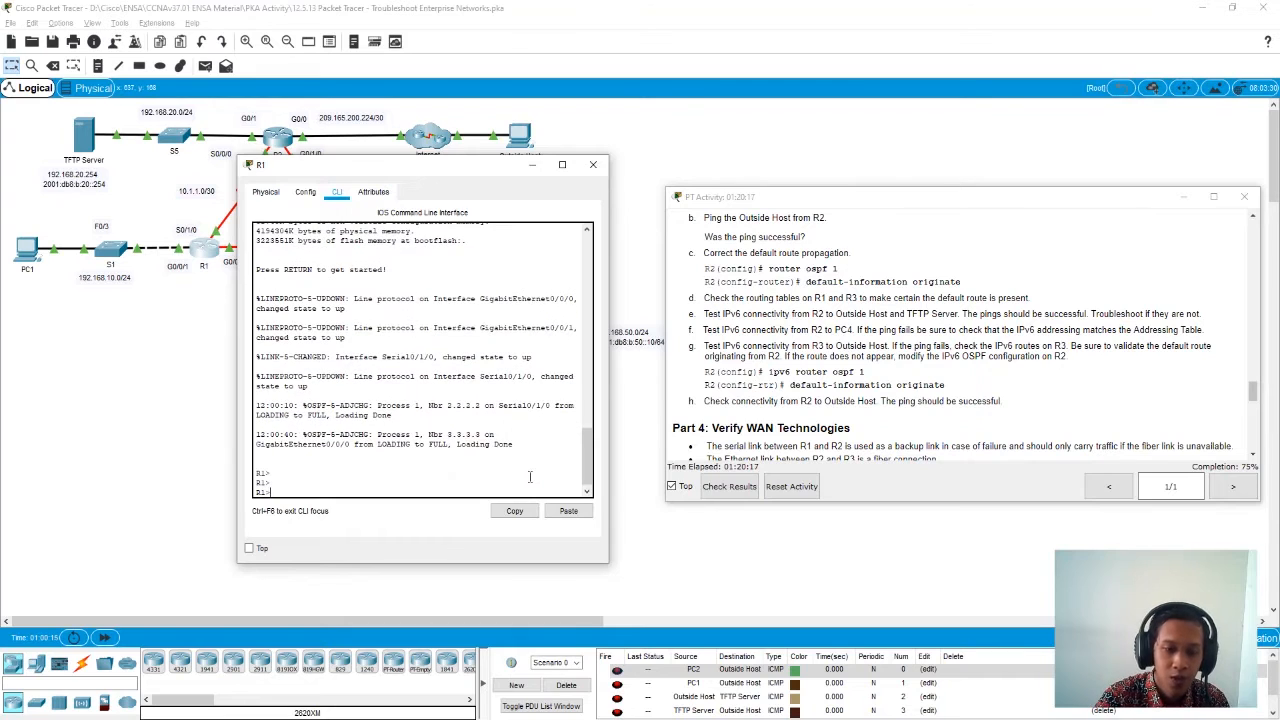
{"action": "type", "text": "en"}
{"action": "key", "text": "Return"}
- Display R1's full routing table with show ip route and check it for the OSPF default route
{"action": "type", "text": "show"}
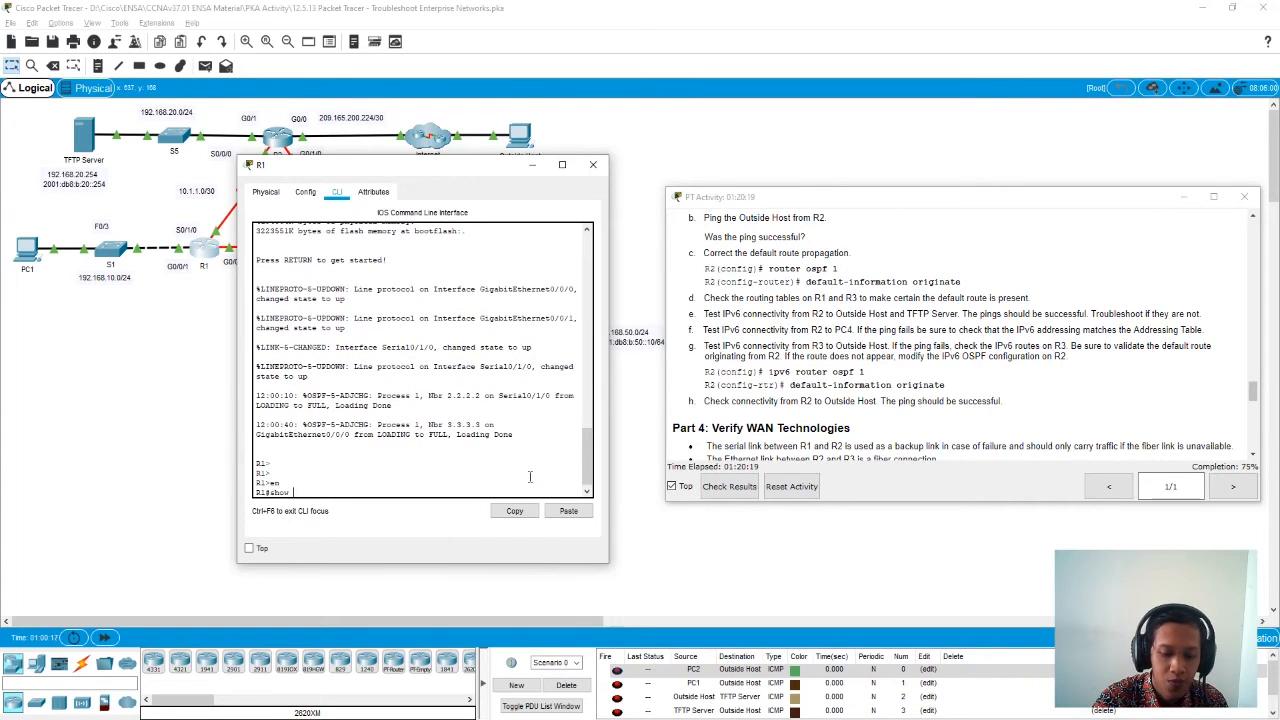
{"action": "type", "text": " ip"}
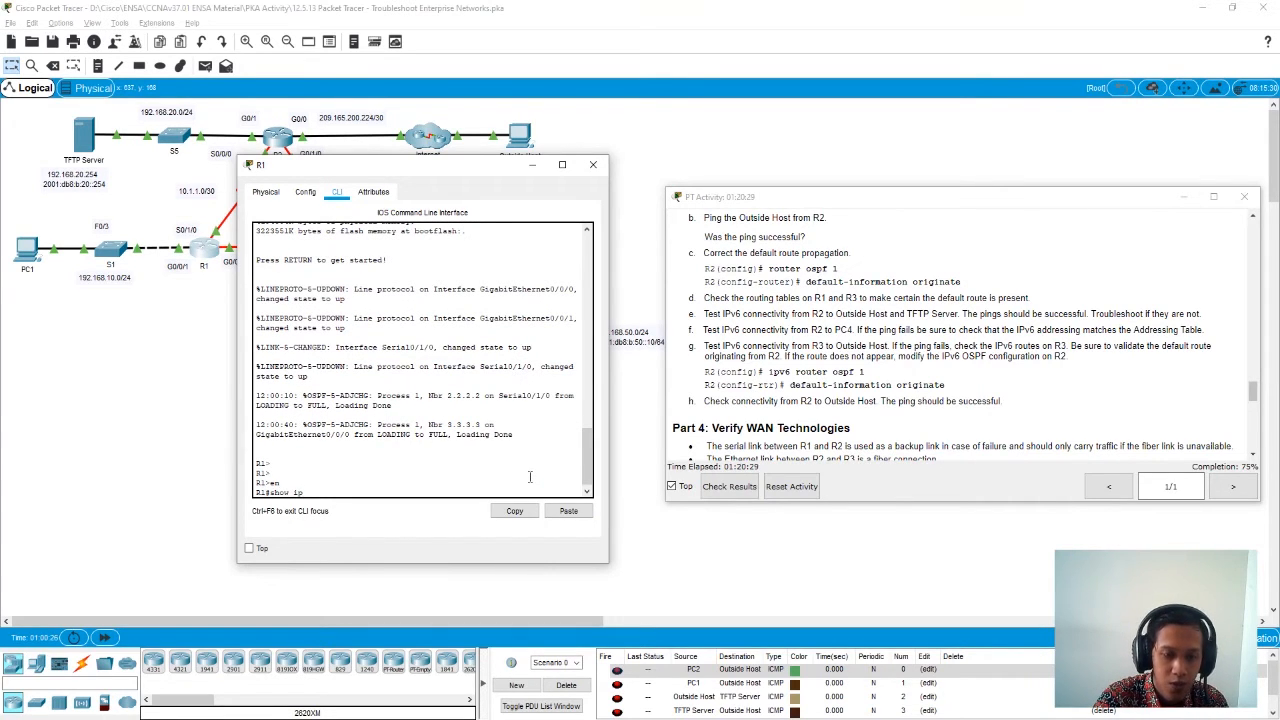
{"action": "type", "text": " ro"}
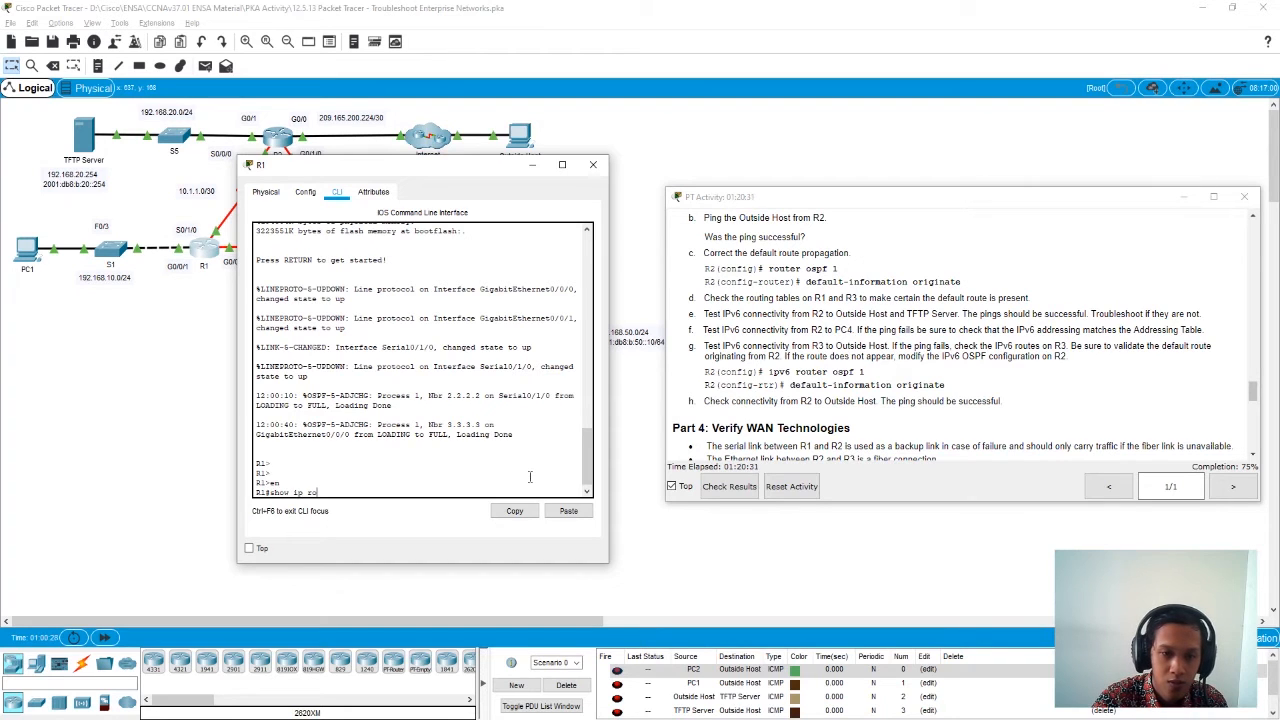
{"action": "key", "text": "Tab"}
{"action": "key", "text": "Return"}
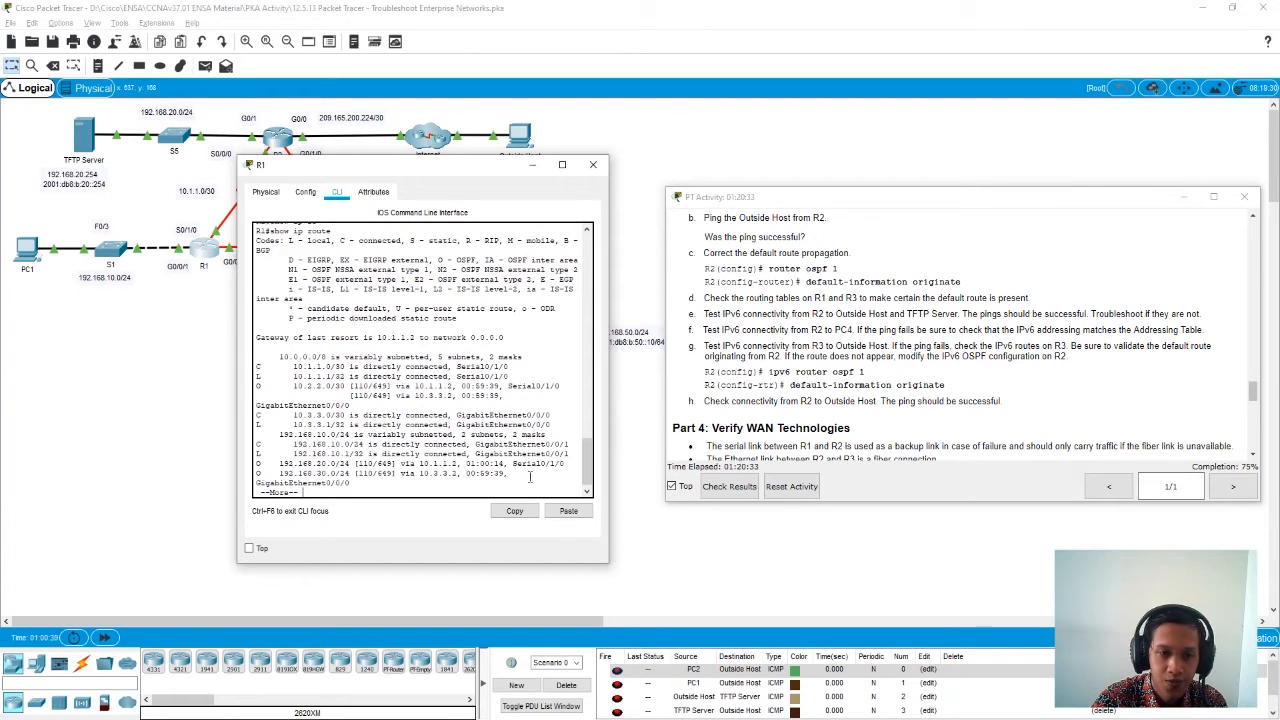
{"action": "key", "text": "space"}
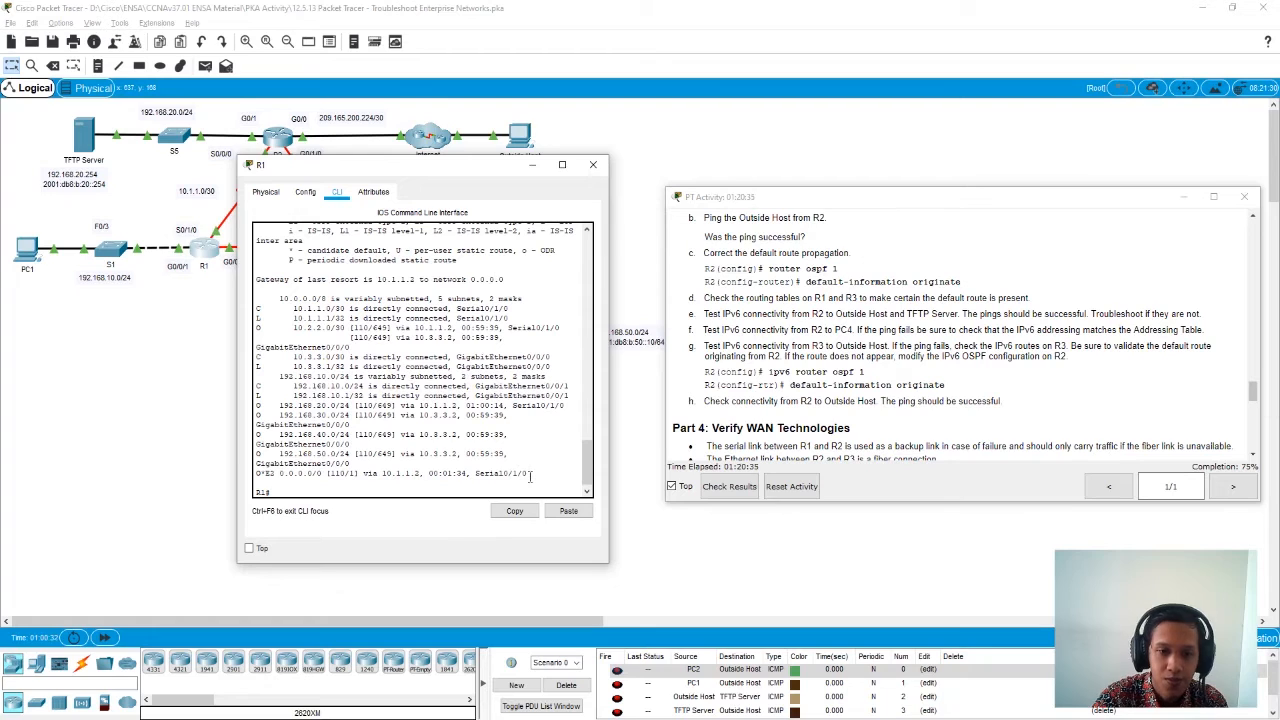
{"action": "left_click_drag", "start_coordinate": [538, 472], "coordinate": [256, 472]}
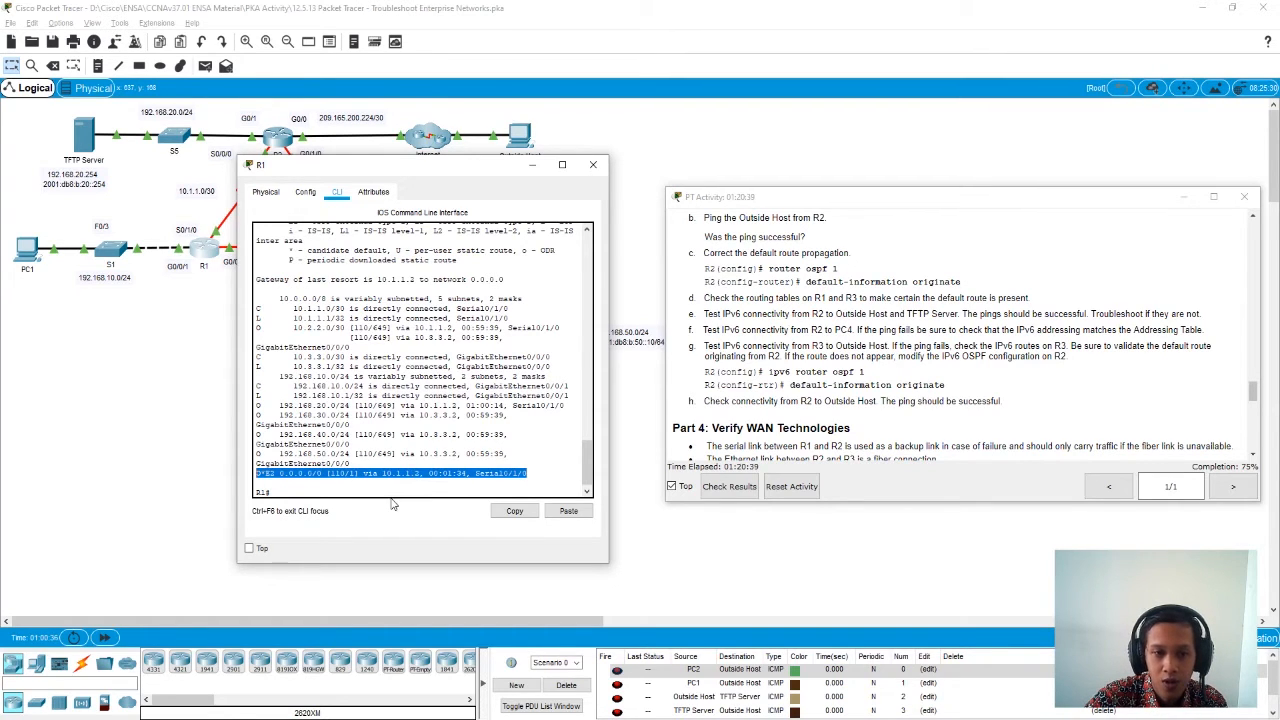
{"action": "left_click", "coordinate": [592, 165]}
- Display R3's full routing table with show ip route and check it for the default route learned through OSPF
{"action": "left_click", "coordinate": [355, 252]}
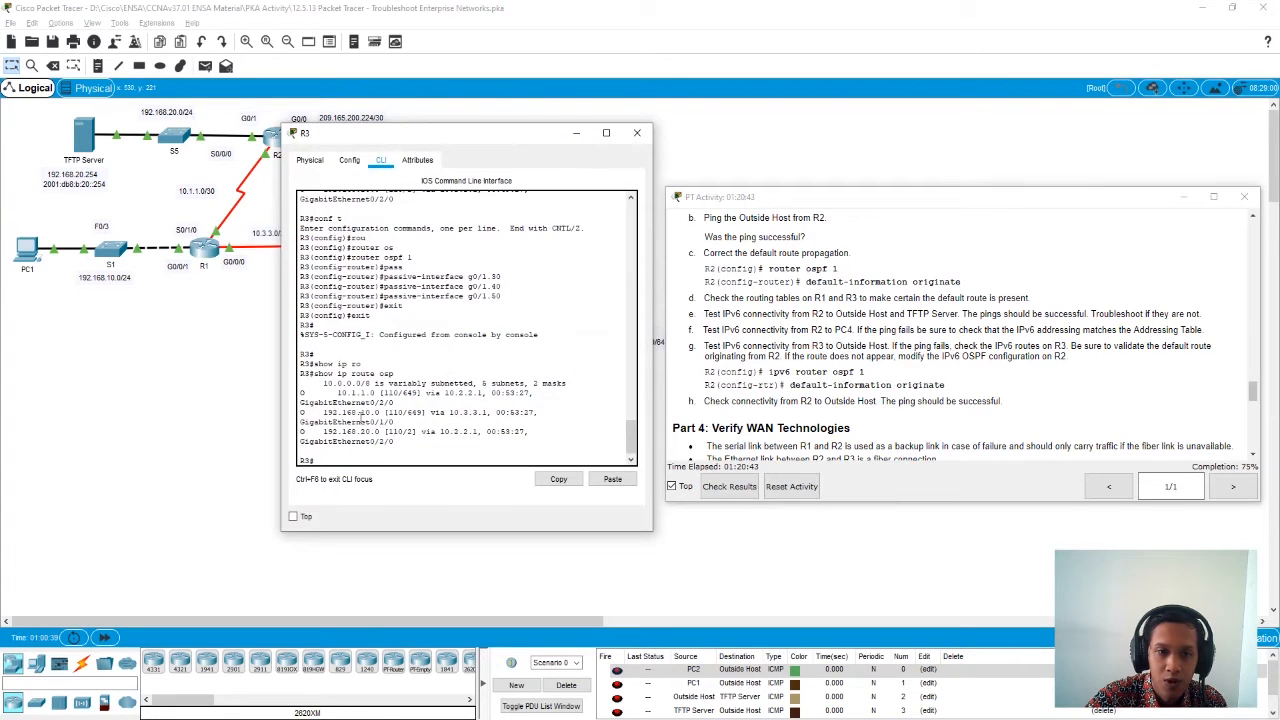
{"action": "type", "text": "sh"}
{"action": "key", "text": "Tab"}
{"action": "type", "text": "ip"}
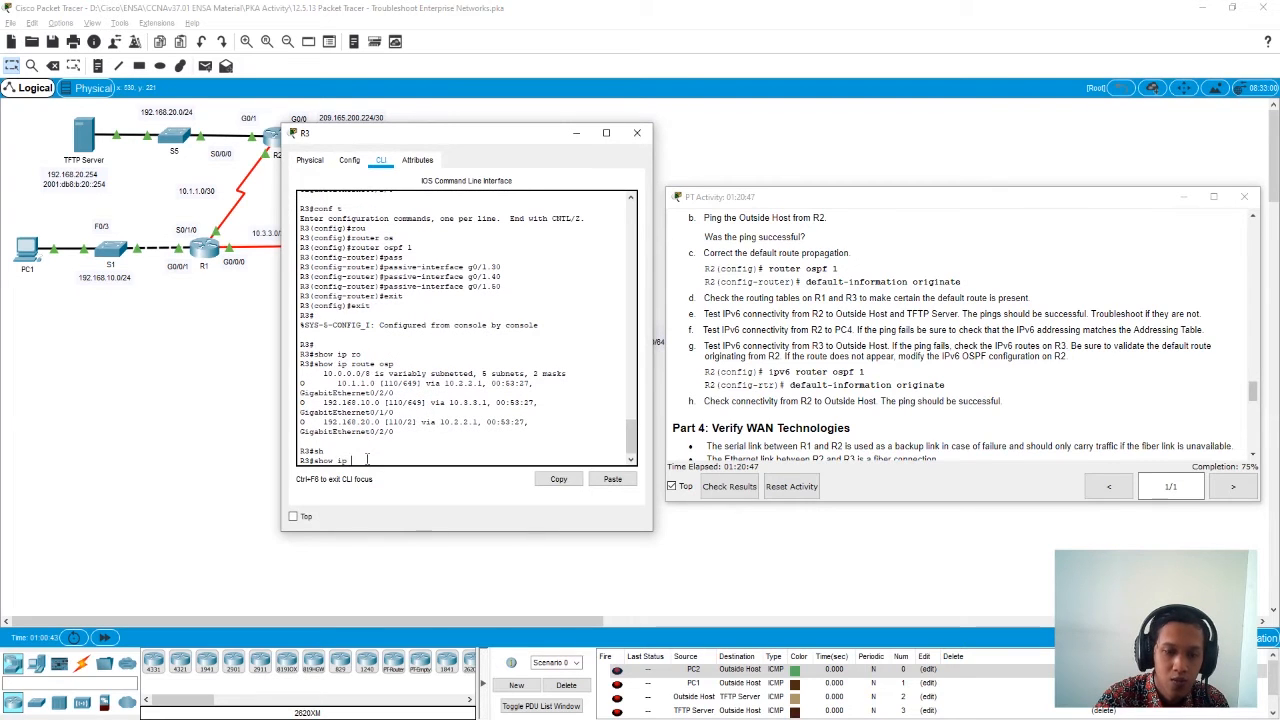
{"action": "type", "text": " rou"}
{"action": "key", "text": "Tab"}
{"action": "key", "text": "Return"}
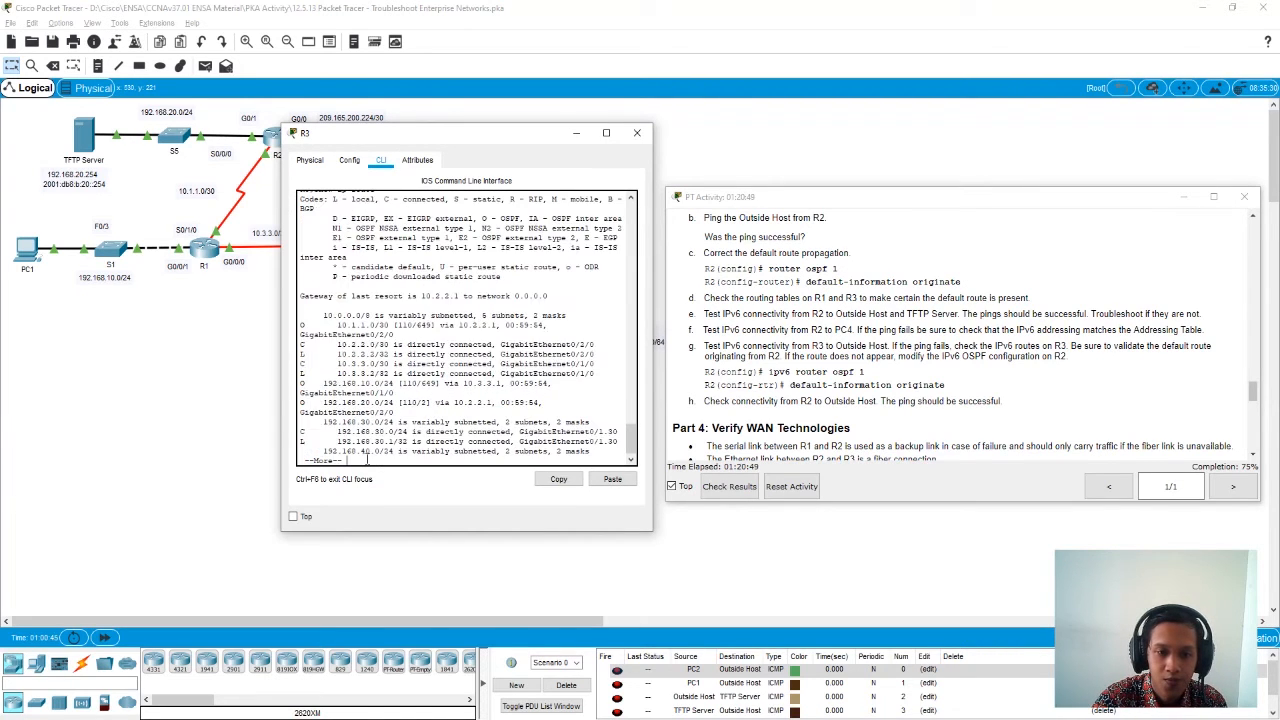
{"action": "key", "text": "space"}
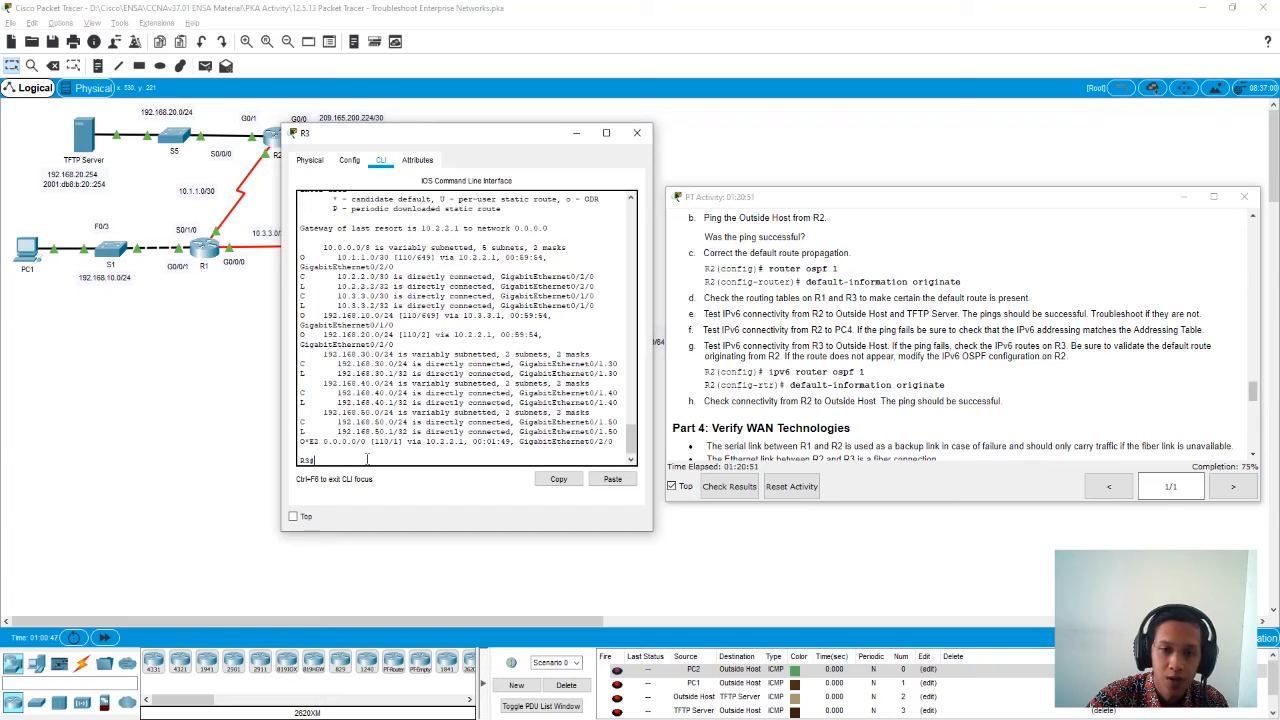
{"action": "left_click_drag", "start_coordinate": [301, 443], "coordinate": [614, 444]}
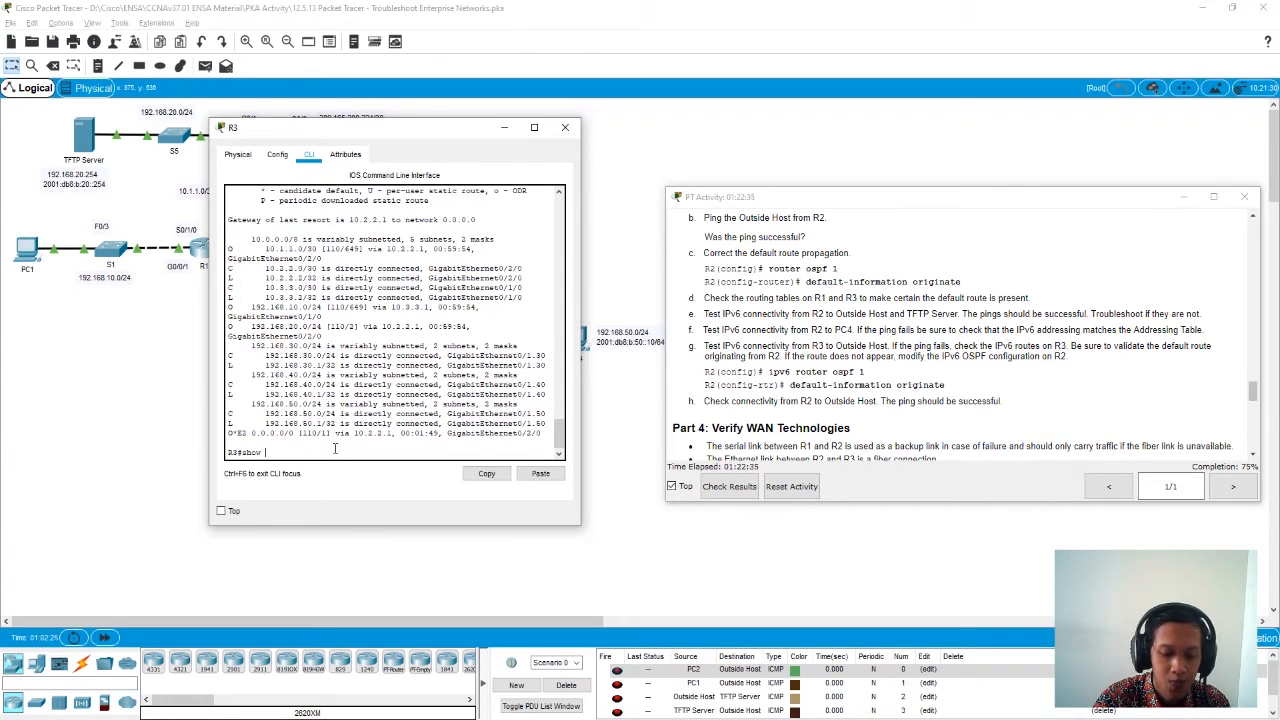
- List R3's interfaces with show ip interface brief and examine the addresses and status of subinterfaces g0/1.30, g0/1.40 and g0/1.50
{"action": "key", "text": "Tab"}
{"action": "type", "text": "b"}
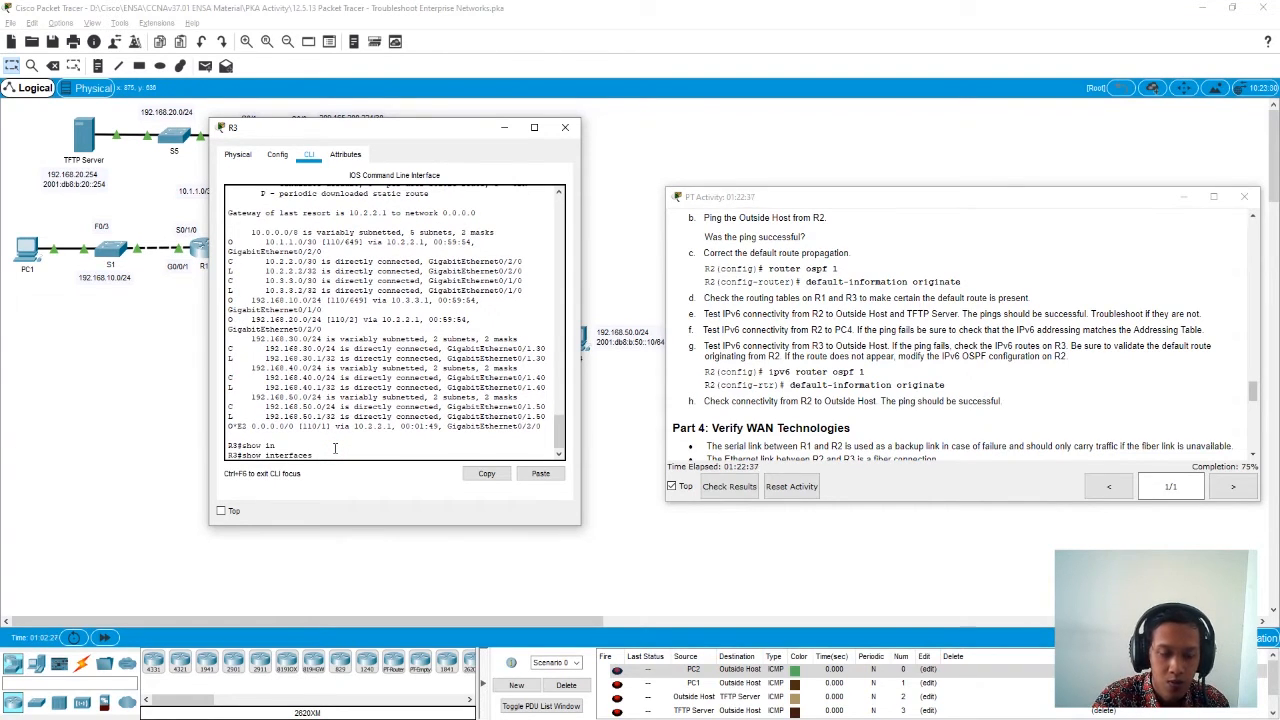
{"action": "key", "text": "Tab"}
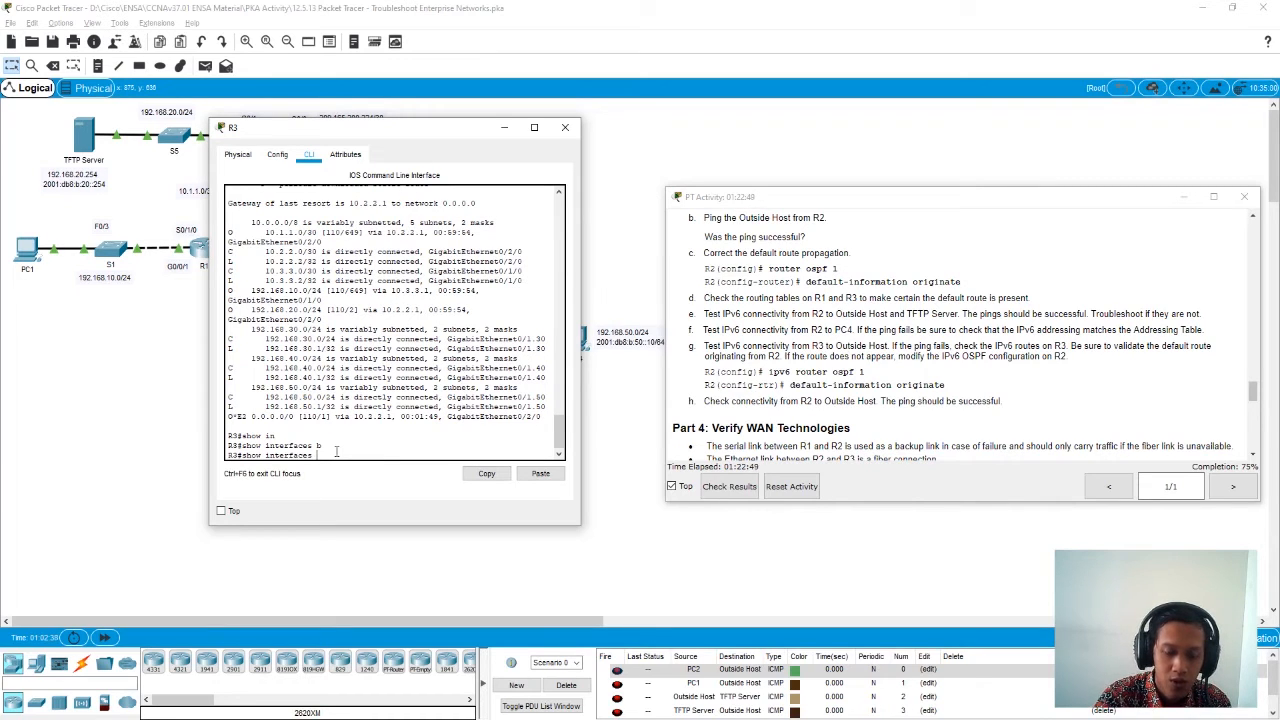
{"action": "key", "text": "BackSpace"}
{"action": "key", "text": "BackSpace"}
{"action": "key", "text": "BackSpace"}
{"action": "key", "text": "BackSpace"}
{"action": "key", "text": "BackSpace"}
{"action": "key", "text": "BackSpace"}
{"action": "key", "text": "BackSpace"}
{"action": "type", "text": "p in"}
{"action": "key", "text": "Tab"}
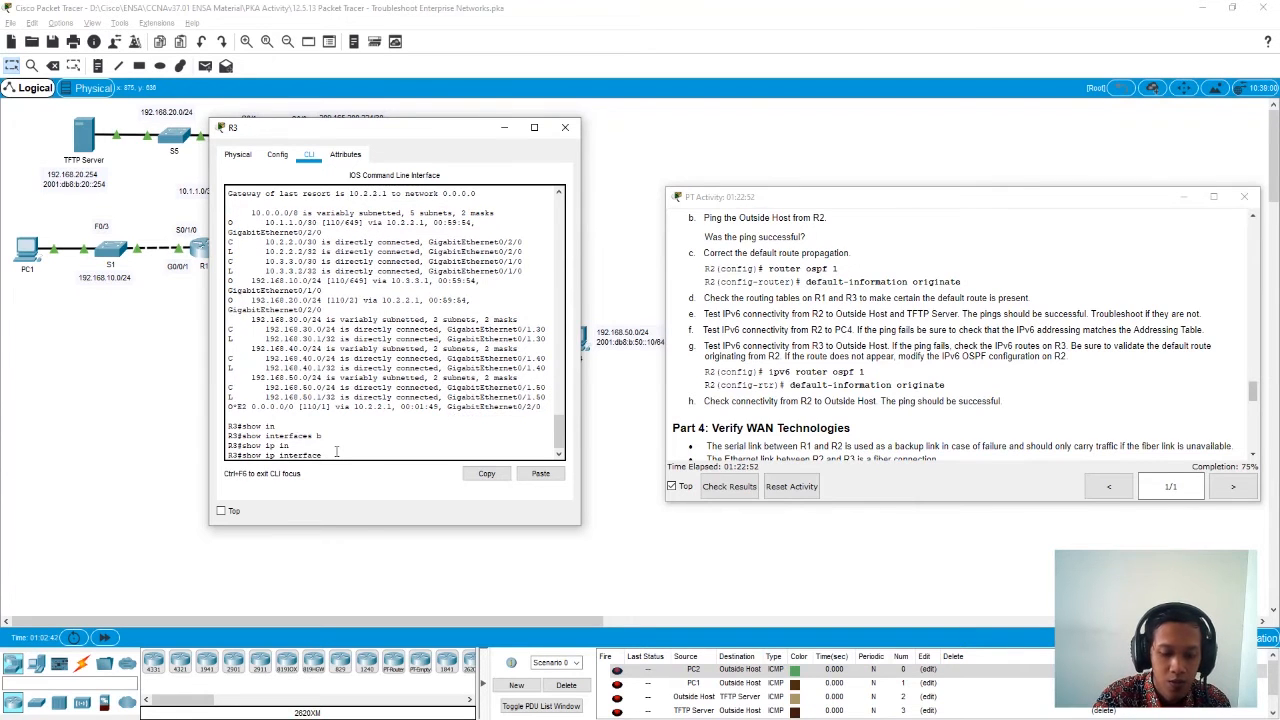
{"action": "type", "text": "br"}
{"action": "key", "text": "Tab"}
{"action": "key", "text": "Return"}
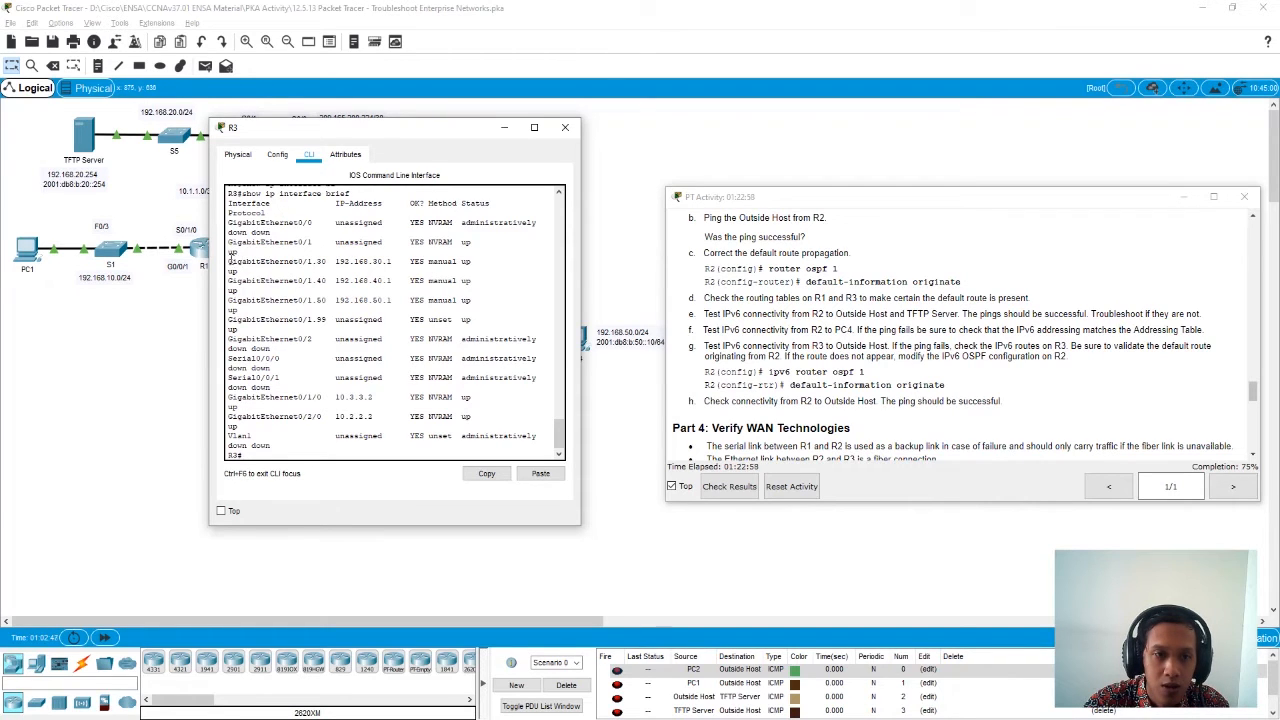
{"action": "left_click_drag", "start_coordinate": [229, 260], "coordinate": [487, 302]}
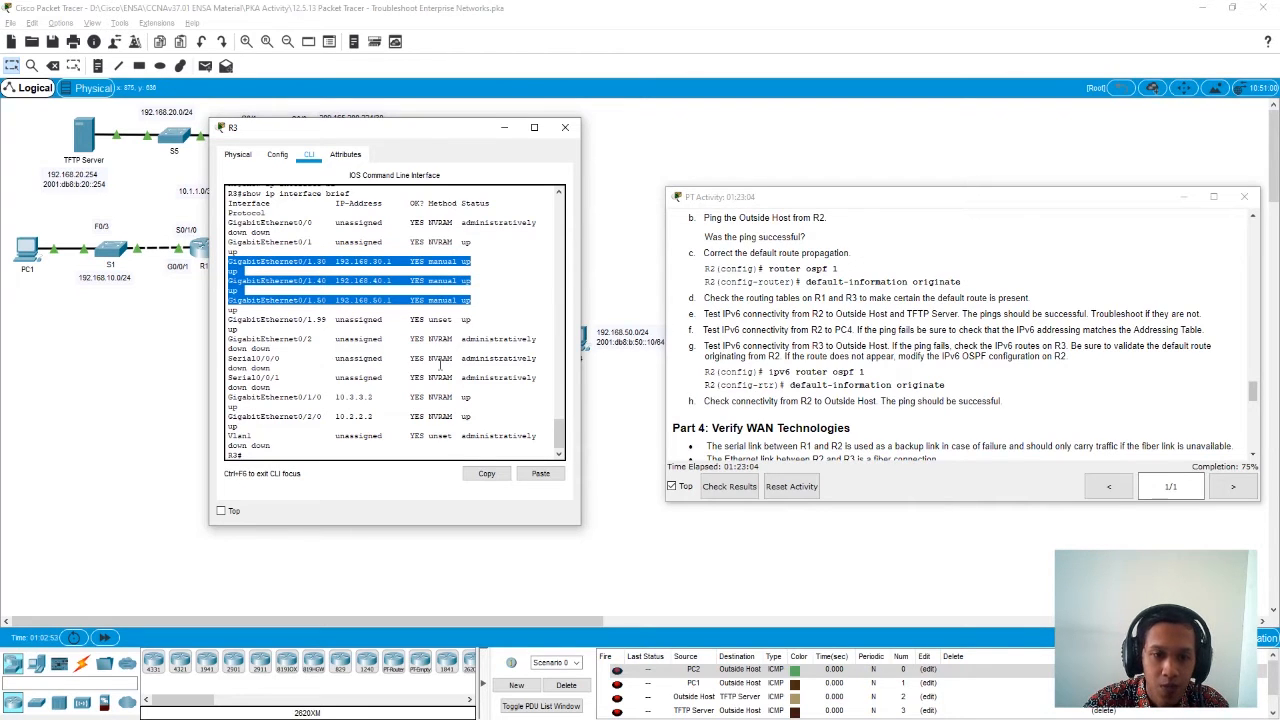
{"action": "left_click", "coordinate": [294, 456]}
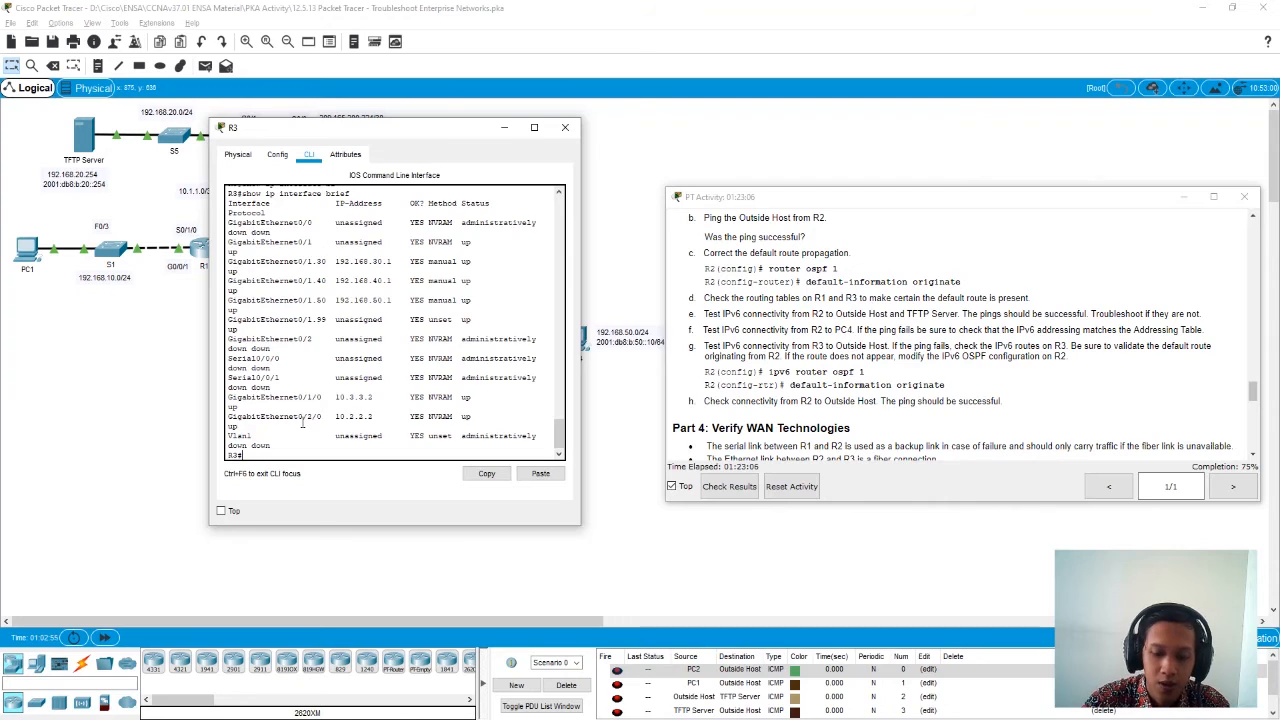
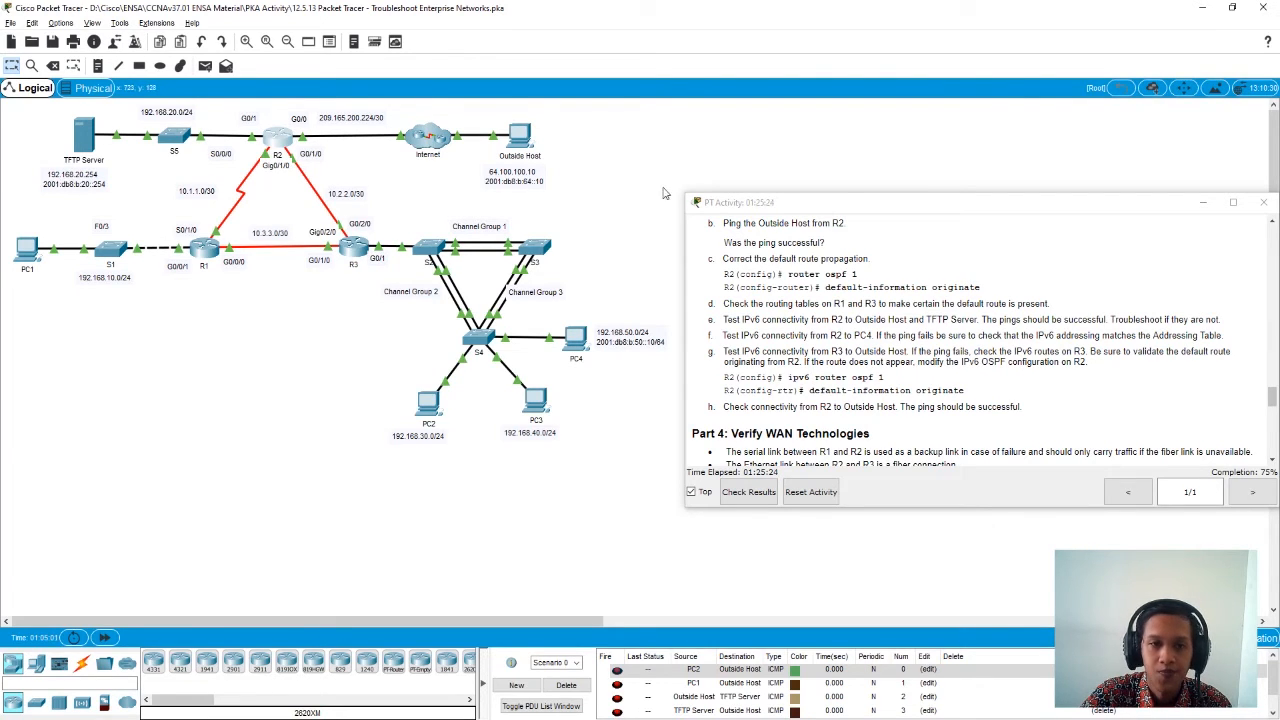
- Copy the Outside Host's IPv6 address from its IP configuration and close the host's window
{"action": "left_click", "coordinate": [520, 140]}
{"action": "left_click", "coordinate": [527, 231]}
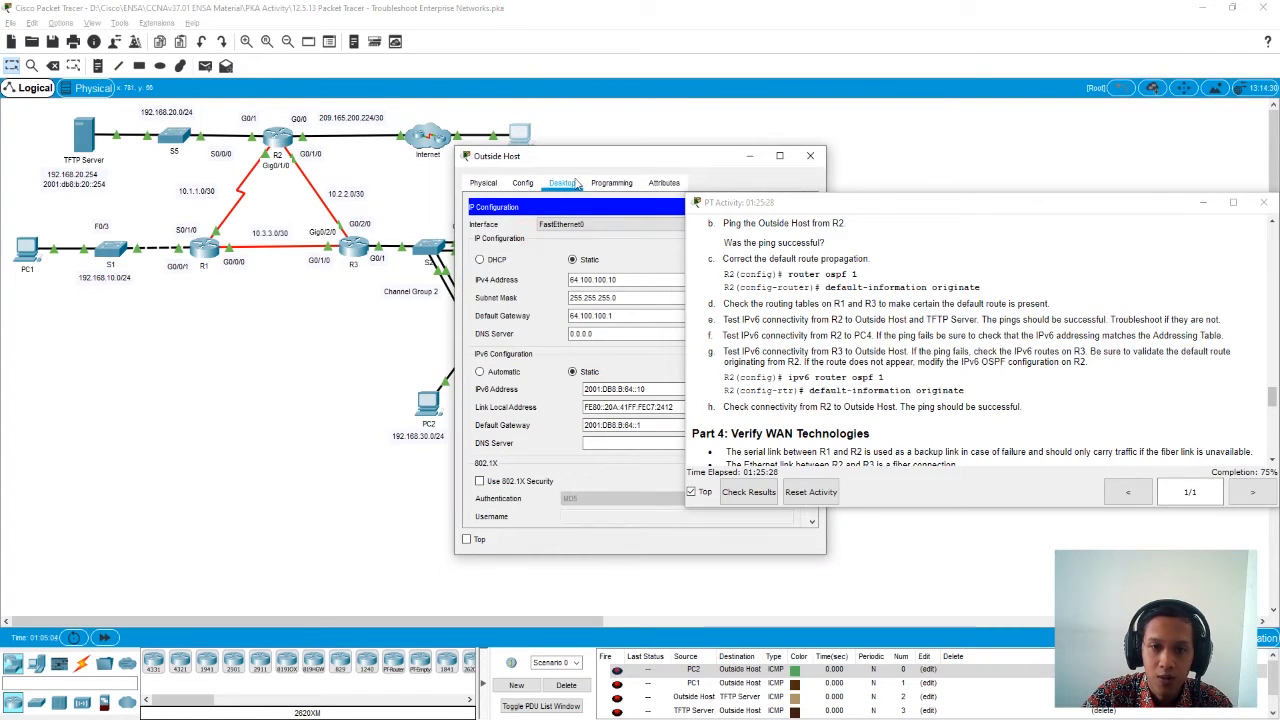
{"action": "left_click_drag", "start_coordinate": [615, 163], "coordinate": [497, 157]}
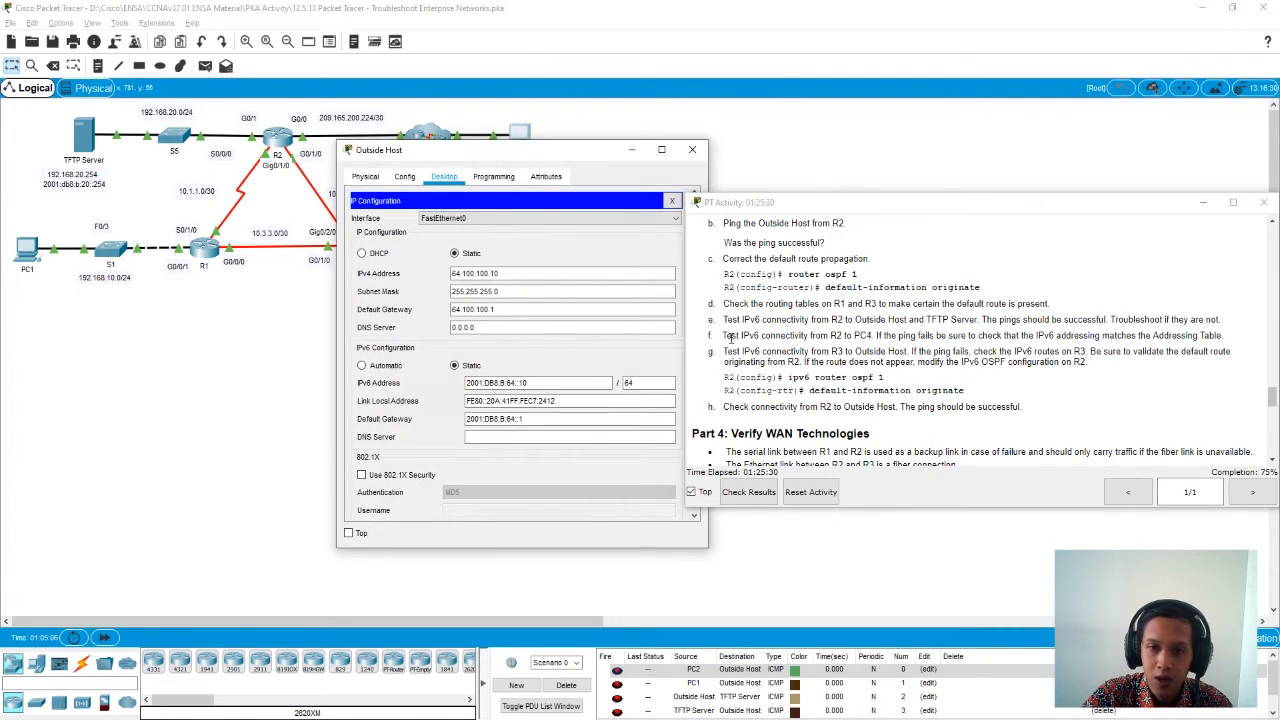
{"action": "left_click_drag", "start_coordinate": [558, 382], "coordinate": [466, 384]}
{"action": "key", "text": "ctrl+c"}
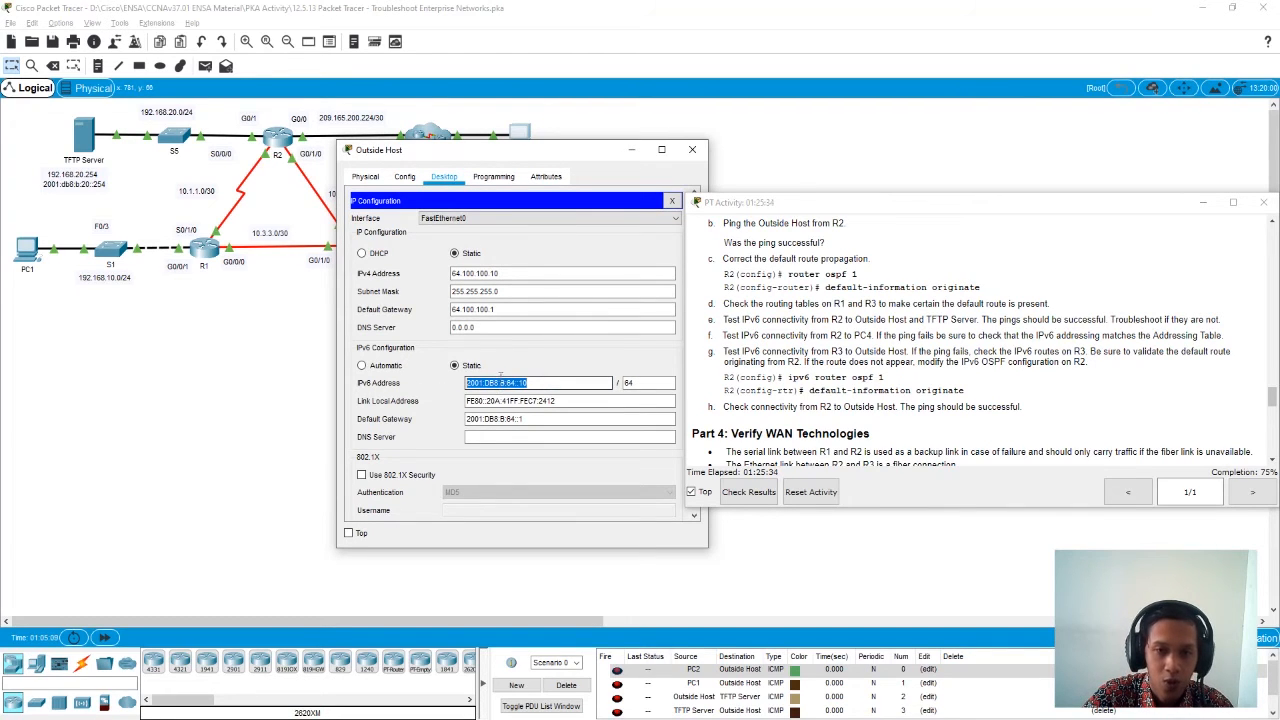
{"action": "left_click", "coordinate": [692, 149]}
- Open R2's command line and exit OSPF router configuration back to privileged EXEC mode
{"action": "left_click", "coordinate": [273, 140]}
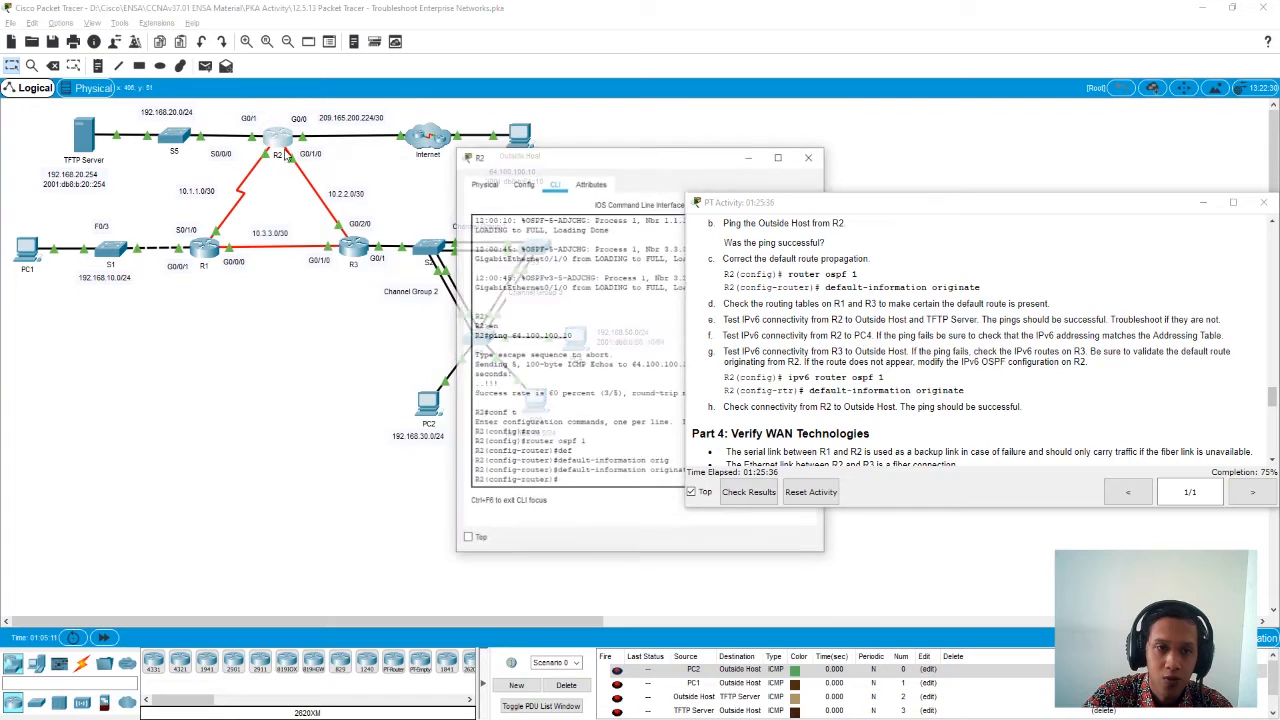
{"action": "left_click_drag", "start_coordinate": [560, 150], "coordinate": [245, 160]}
{"action": "type", "text": "exit"}
{"action": "key", "text": "Return"}
{"action": "type", "text": "exit"}
{"action": "key", "text": "Return"}
- Ping the Outside Host's IPv6 address 2001:DB8:B:64::10 from R2
{"action": "type", "text": "ping"}
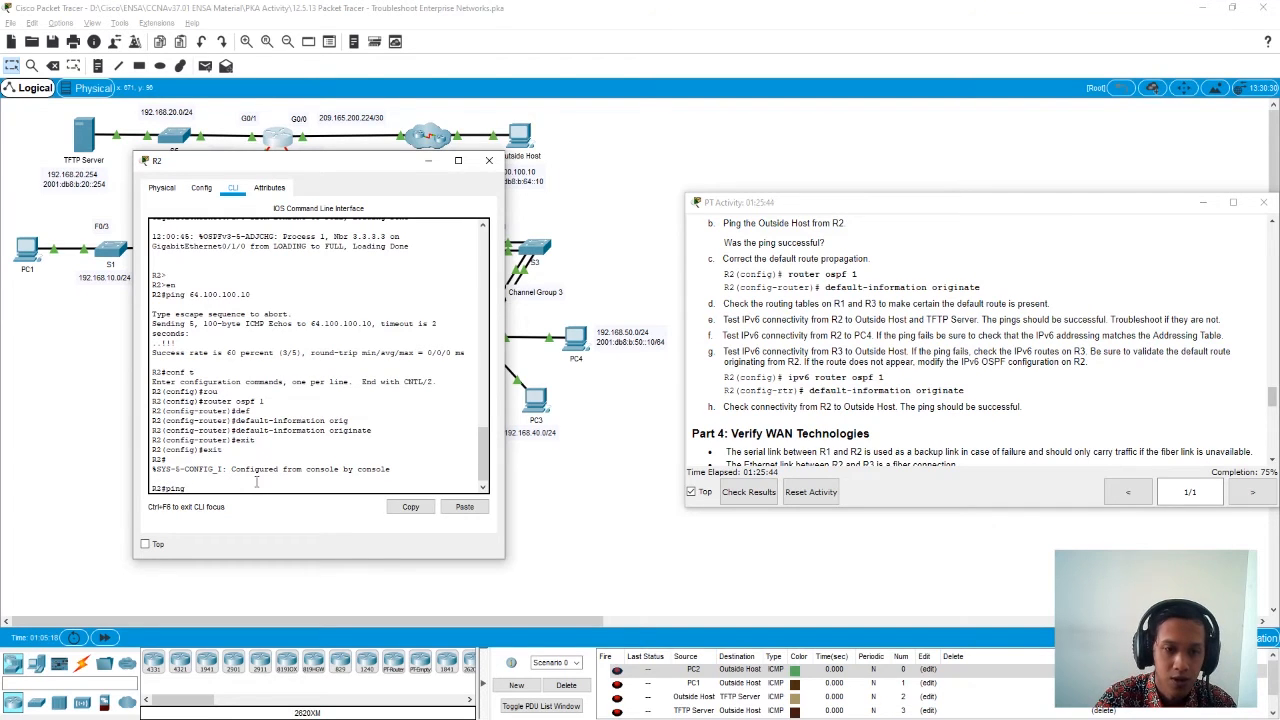
{"action": "left_click", "coordinate": [464, 506]}
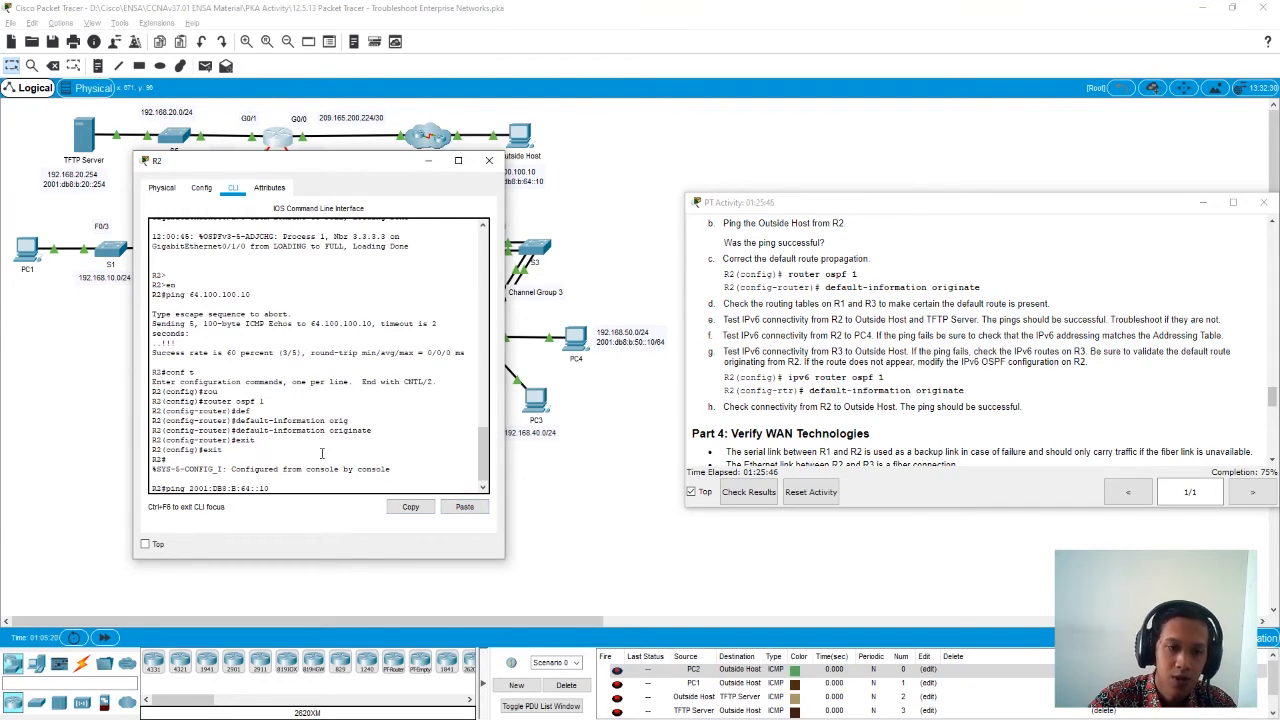
{"action": "key", "text": "Return"}
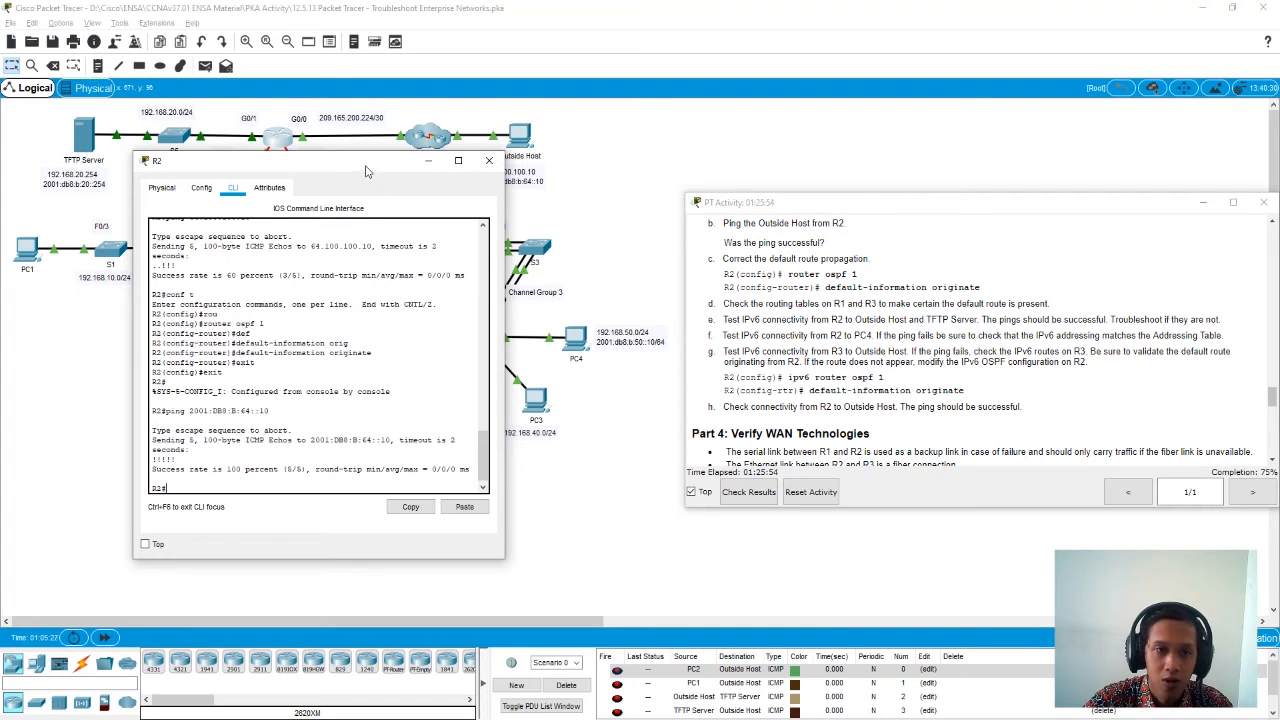
- Copy the TFTP Server's IPv6 address from its IP configuration and close the server's window
{"action": "left_click_drag", "start_coordinate": [370, 168], "coordinate": [505, 192]}
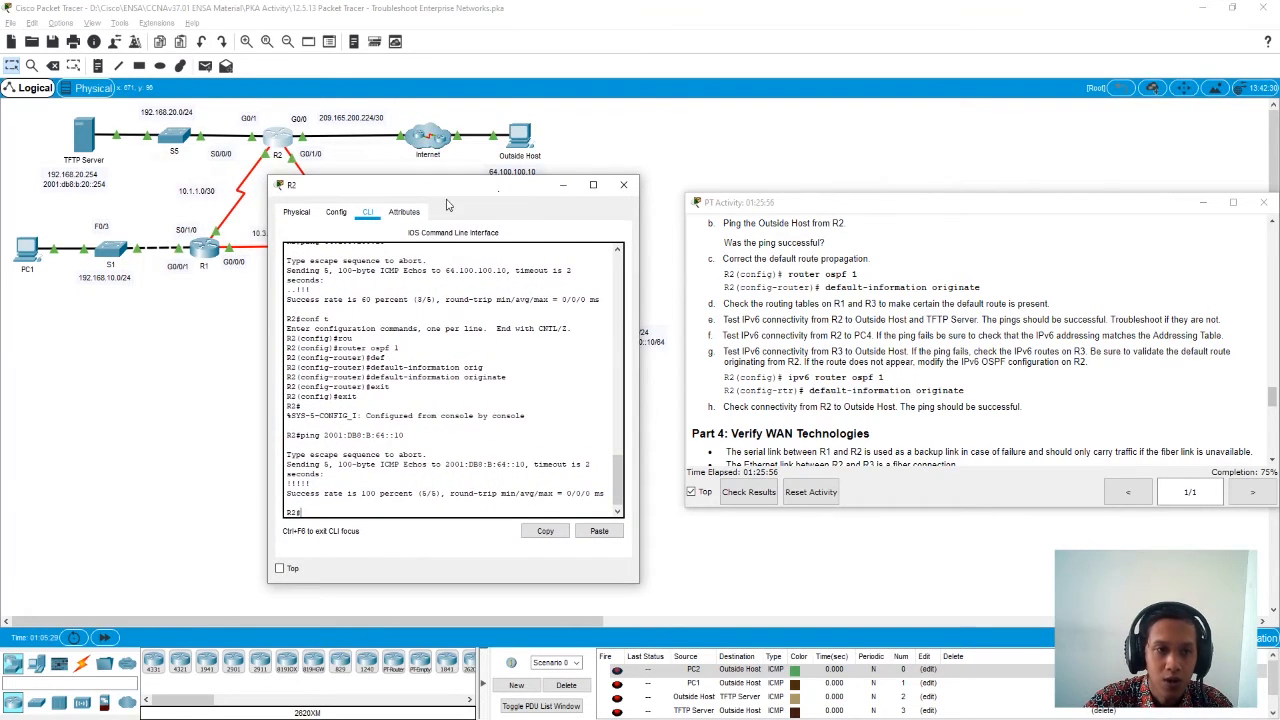
{"action": "left_click", "coordinate": [85, 140]}
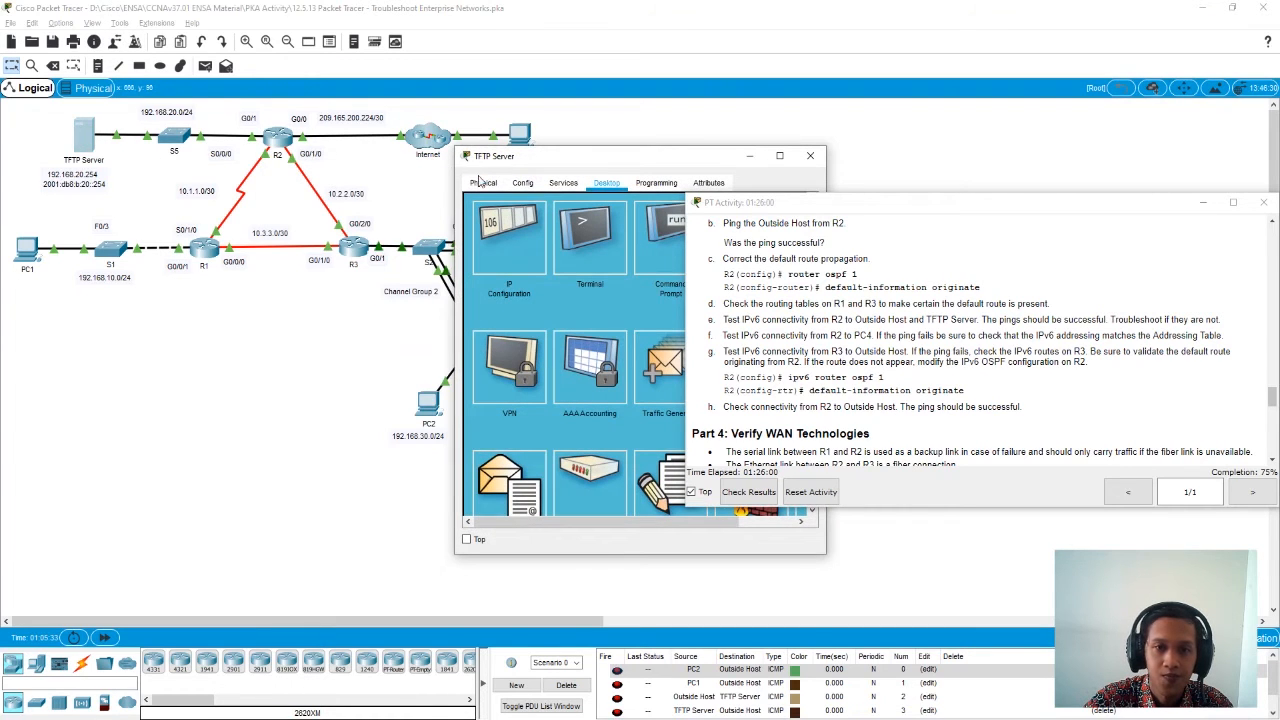
{"action": "left_click", "coordinate": [523, 215]}
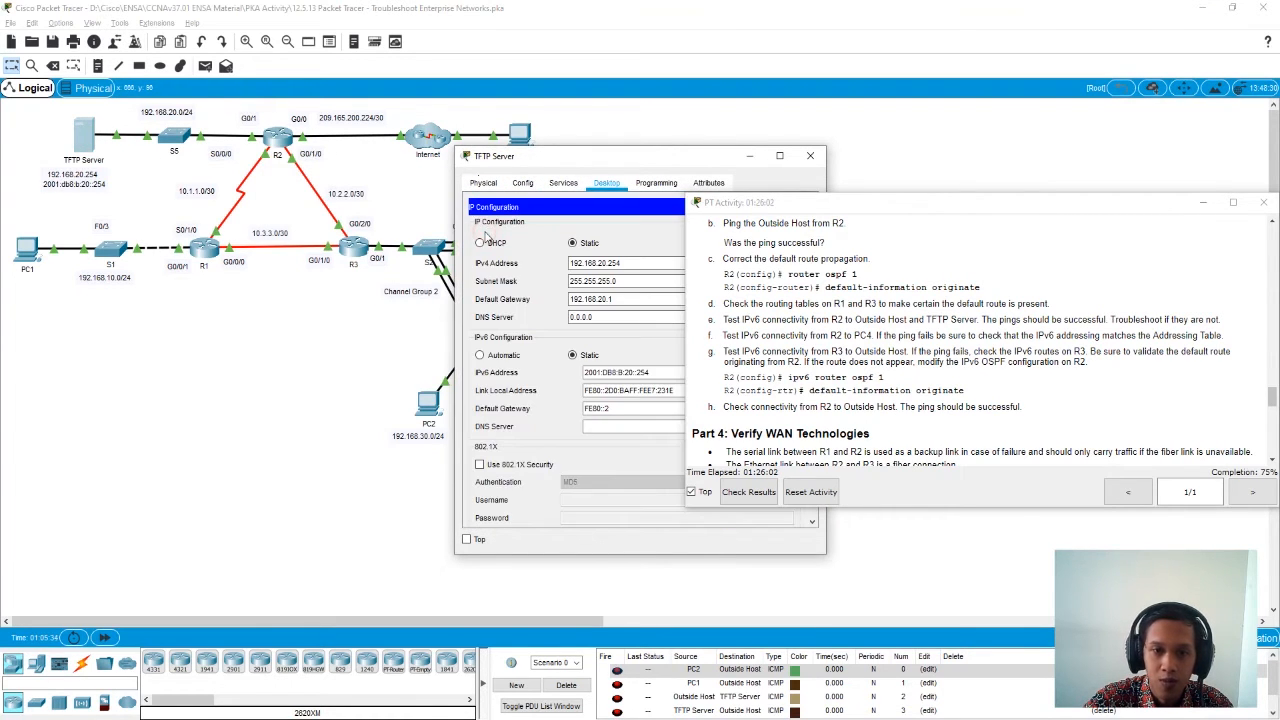
{"action": "left_click_drag", "start_coordinate": [658, 376], "coordinate": [534, 377]}
{"action": "key", "text": "ctrl+c"}
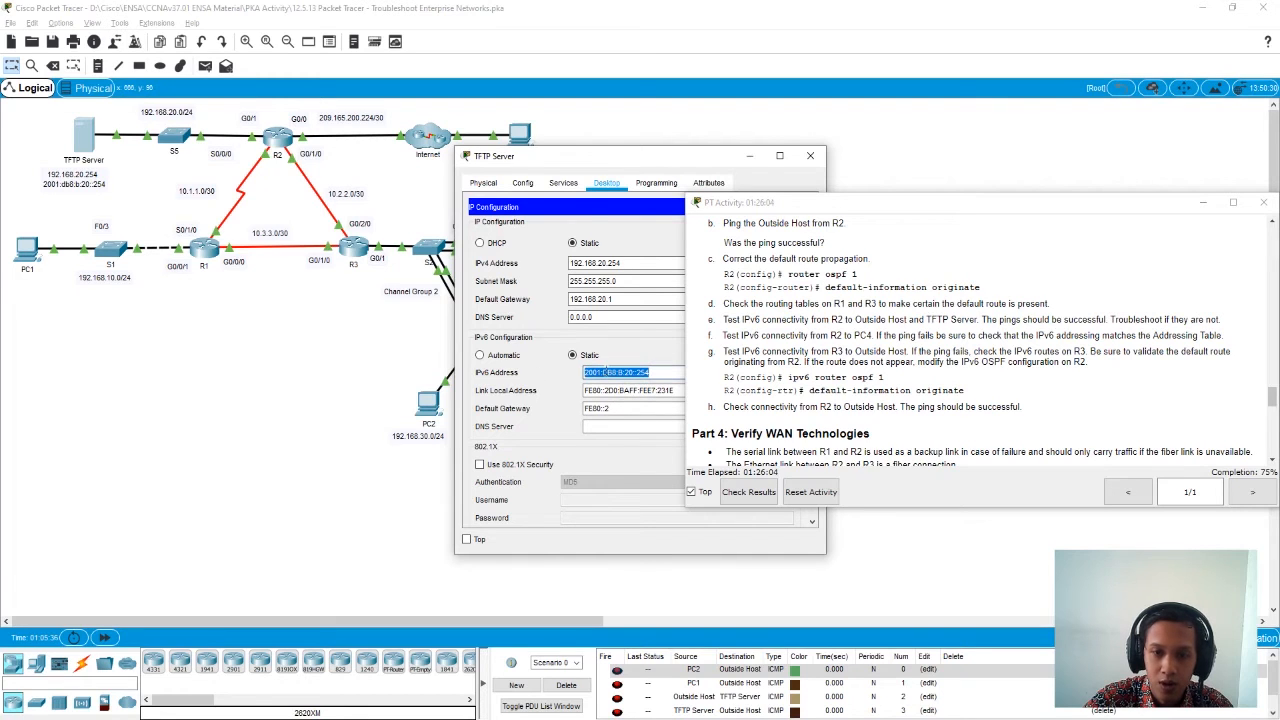
{"action": "left_click", "coordinate": [815, 157]}
- Ping the TFTP Server's IPv6 address 2001:DB8:B:20::254 from R2, then close the router's window
{"action": "left_click", "coordinate": [283, 142]}
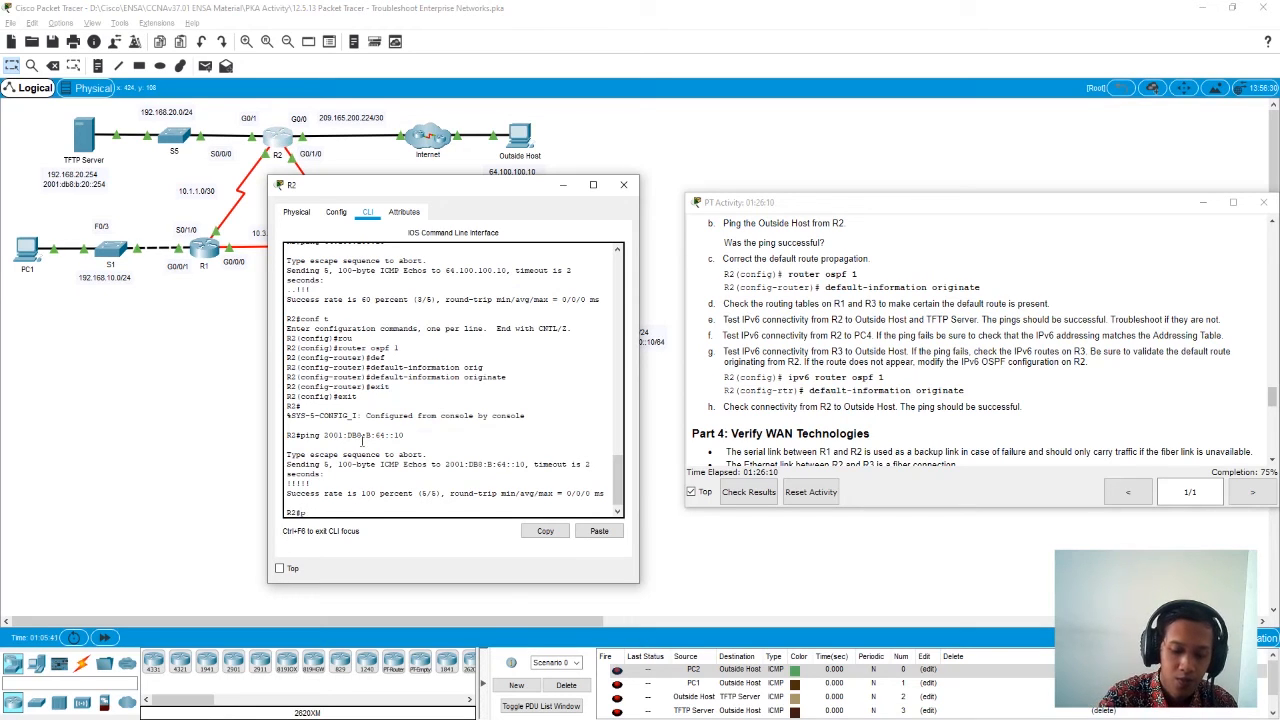
{"action": "left_click", "coordinate": [599, 531]}
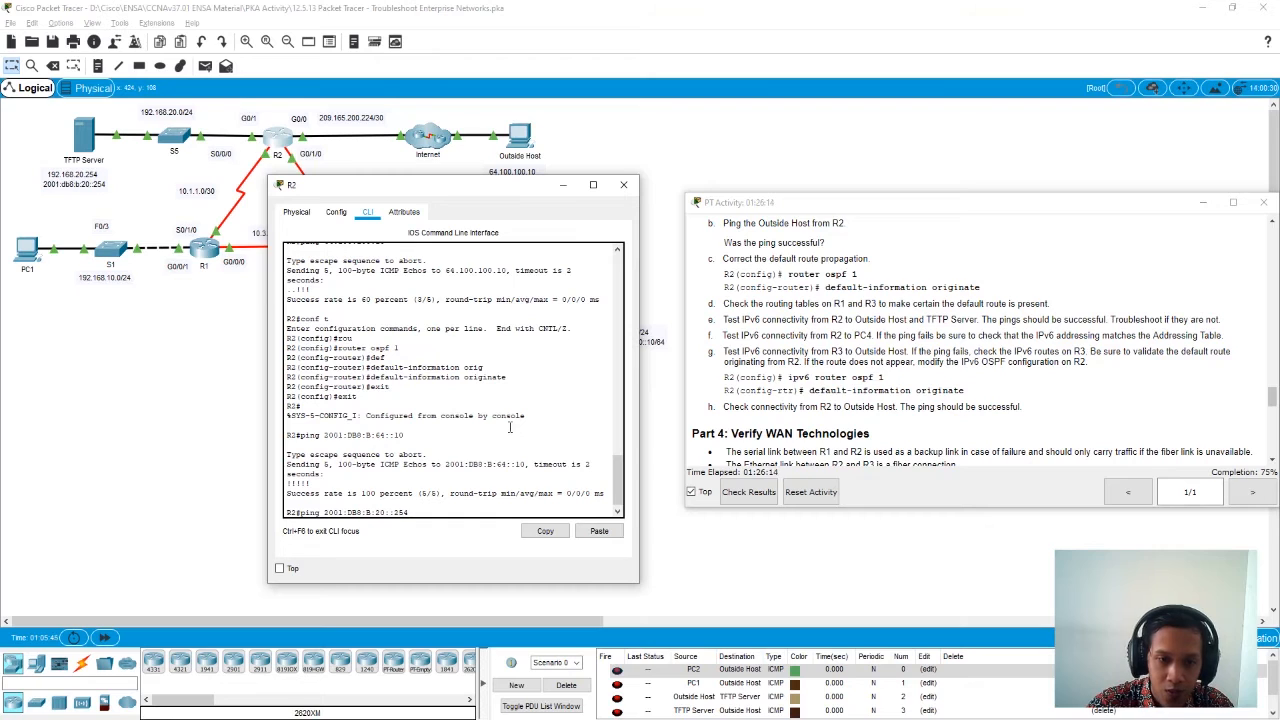
{"action": "key", "text": "Return"}
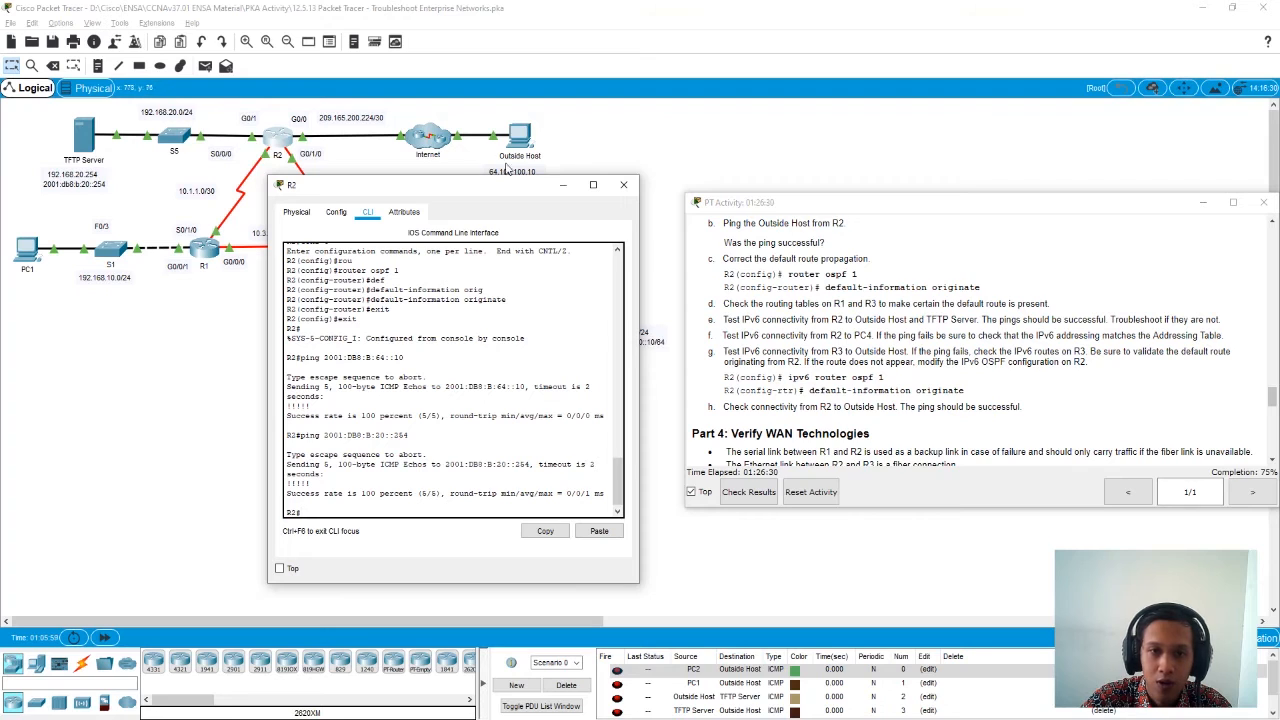
{"action": "left_click", "coordinate": [624, 187]}
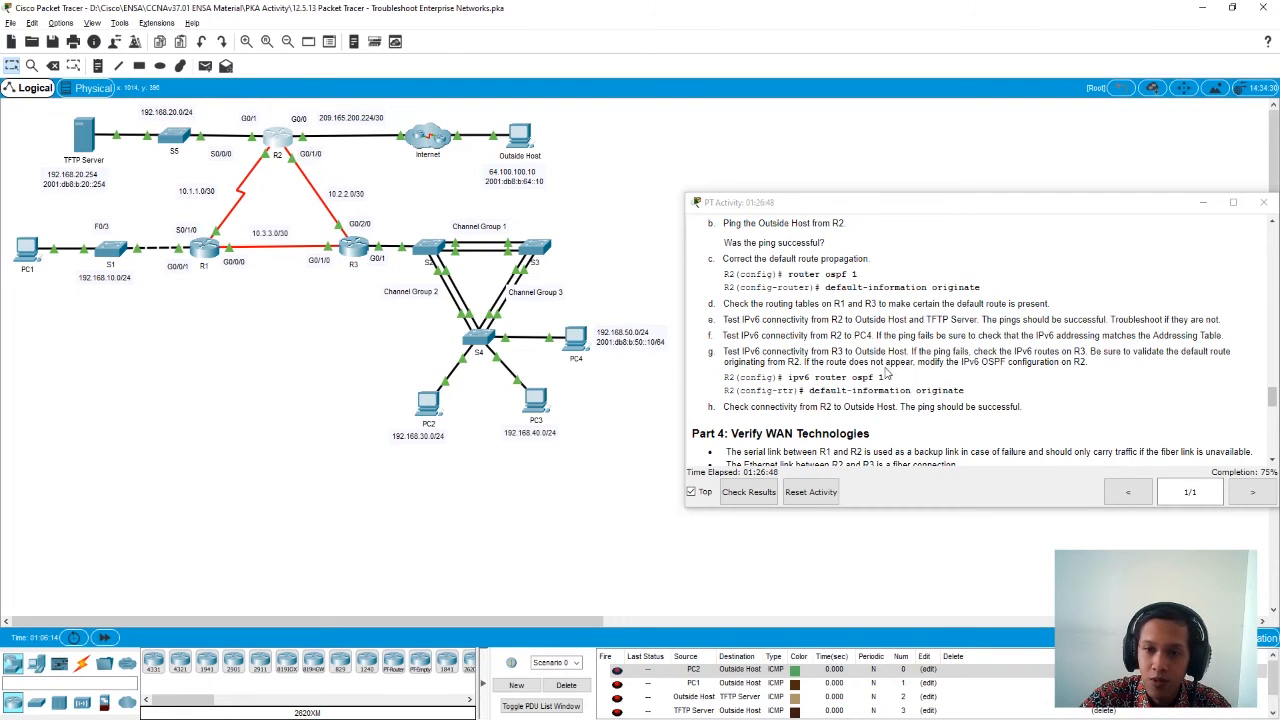
- Copy PC4's IPv6 address from its IP configuration and close PC4's window
{"action": "left_click", "coordinate": [573, 341]}
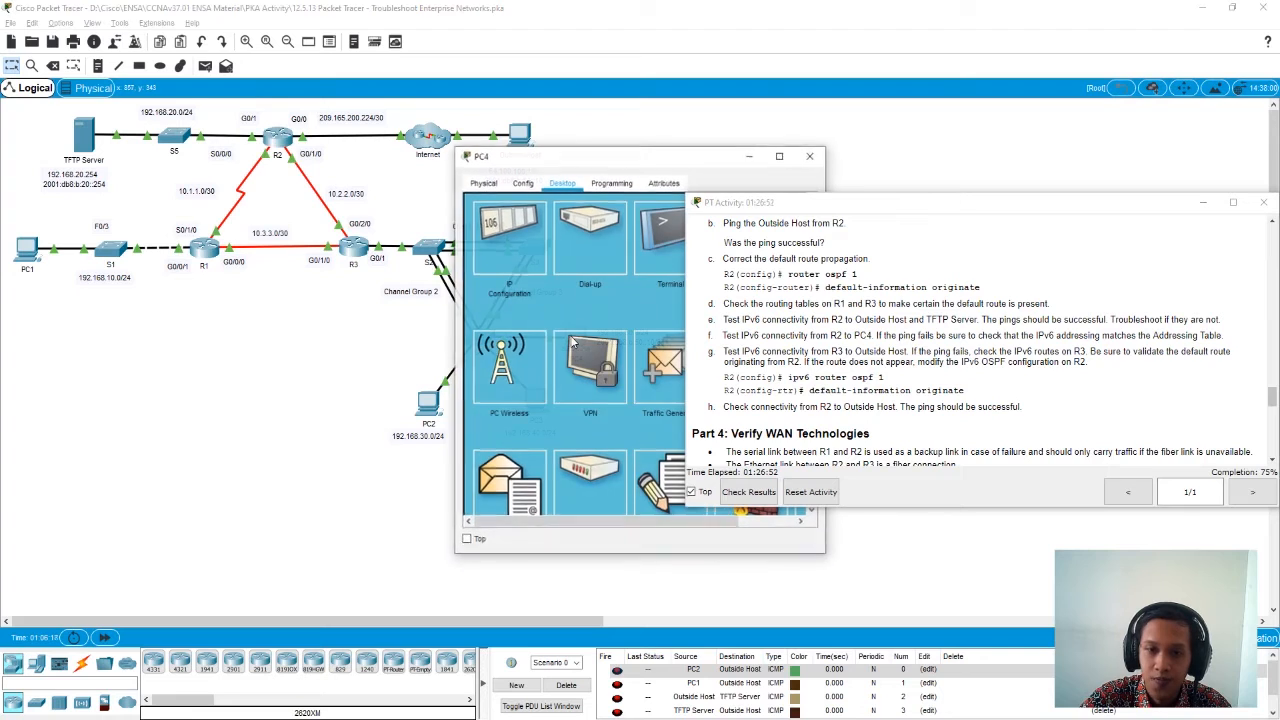
{"action": "left_click", "coordinate": [516, 230]}
{"action": "left_click_drag", "start_coordinate": [668, 389], "coordinate": [551, 396]}
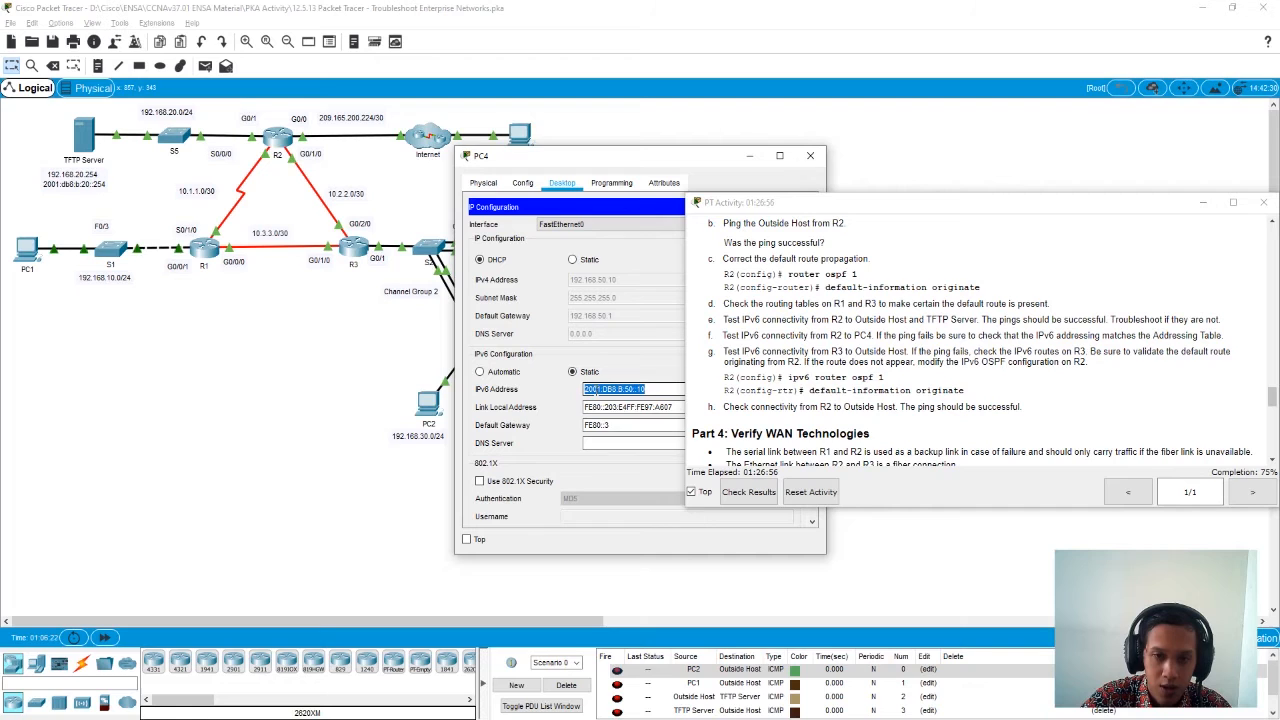
{"action": "right_click", "coordinate": [598, 392]}
{"action": "left_click", "coordinate": [624, 451]}
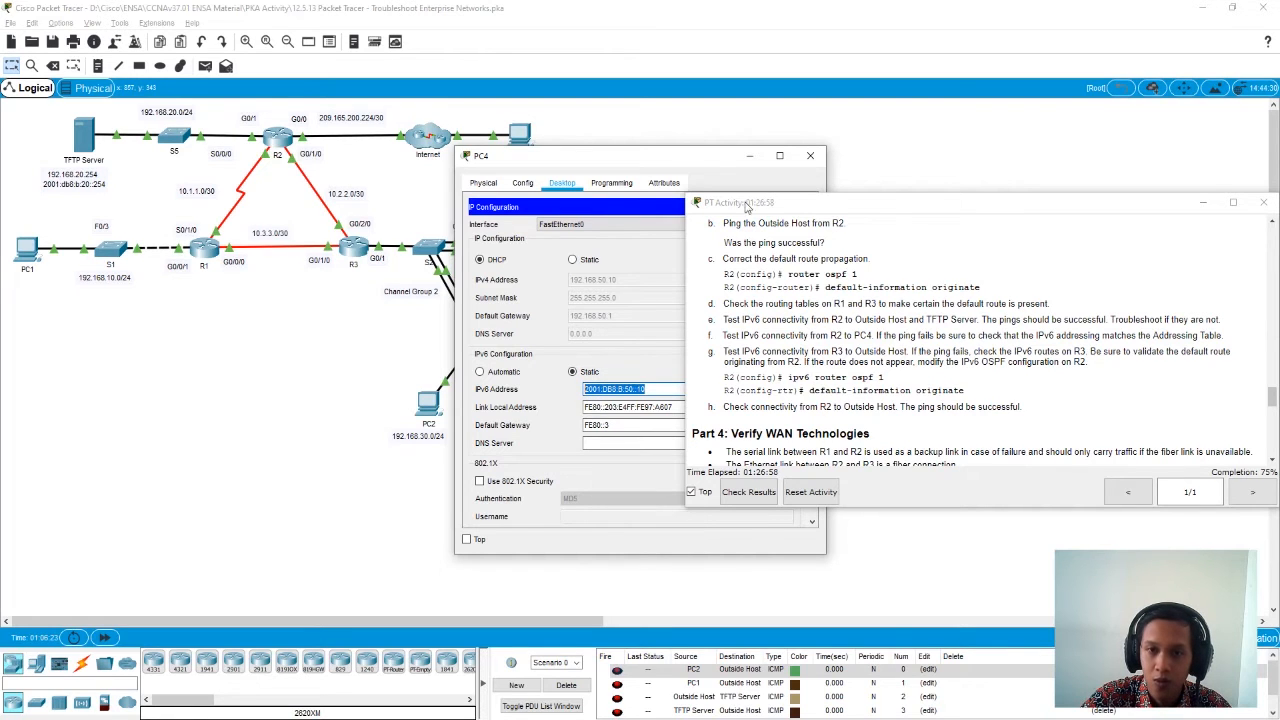
{"action": "left_click", "coordinate": [810, 155]}
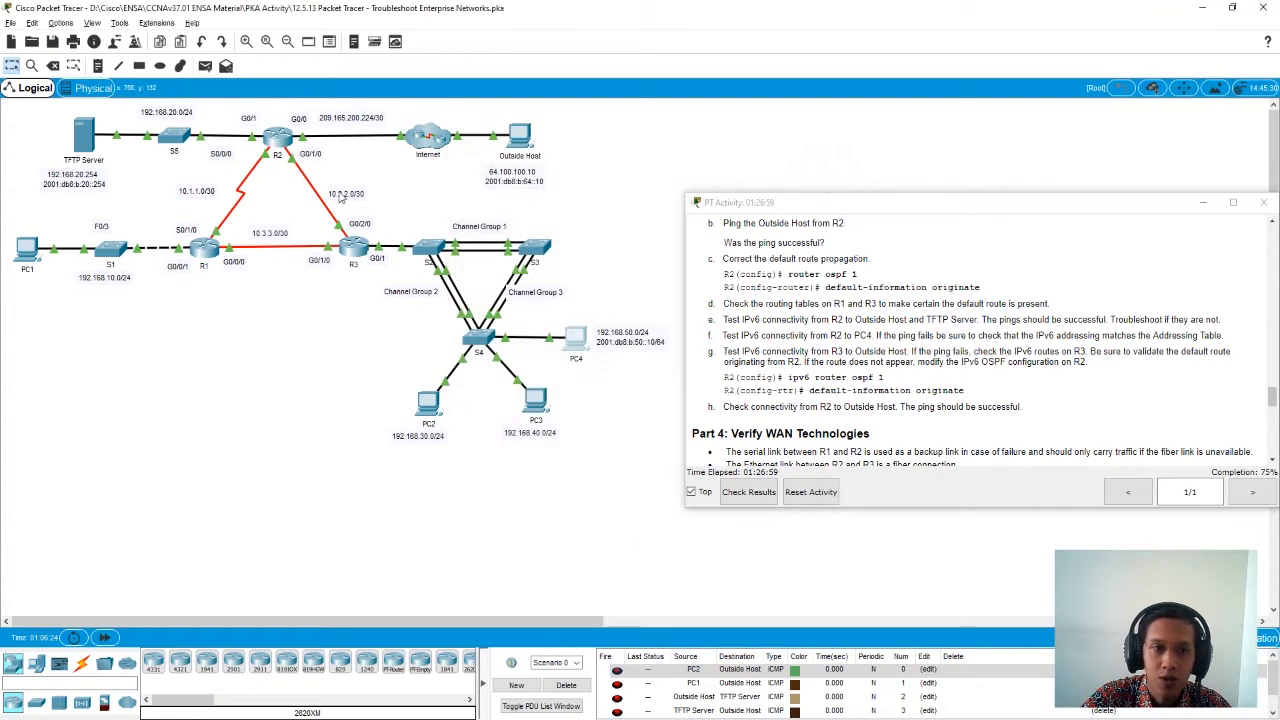
- Ping PC4's IPv6 address 2001:DB8:B:50::10 from R2 and close the router's window
{"action": "left_click", "coordinate": [279, 143]}
{"action": "left_click_drag", "start_coordinate": [420, 157], "coordinate": [235, 153]}
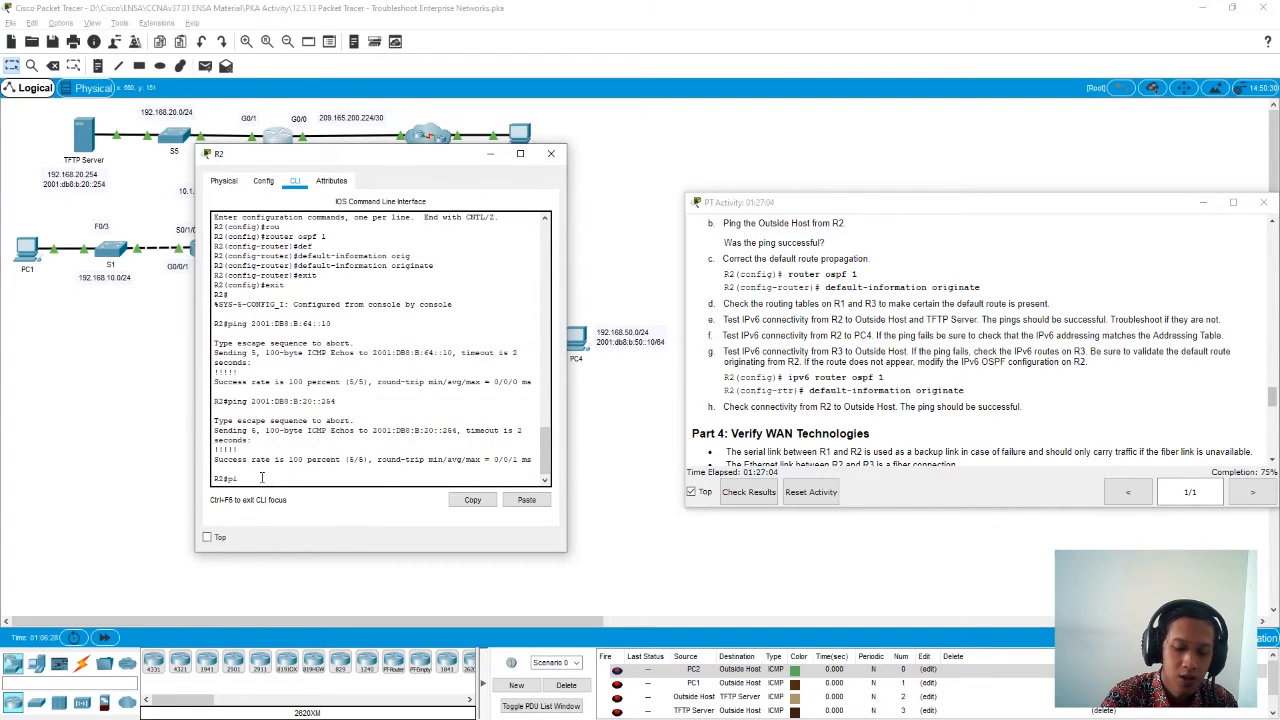
{"action": "type", "text": "ping"}
{"action": "left_click", "coordinate": [526, 500]}
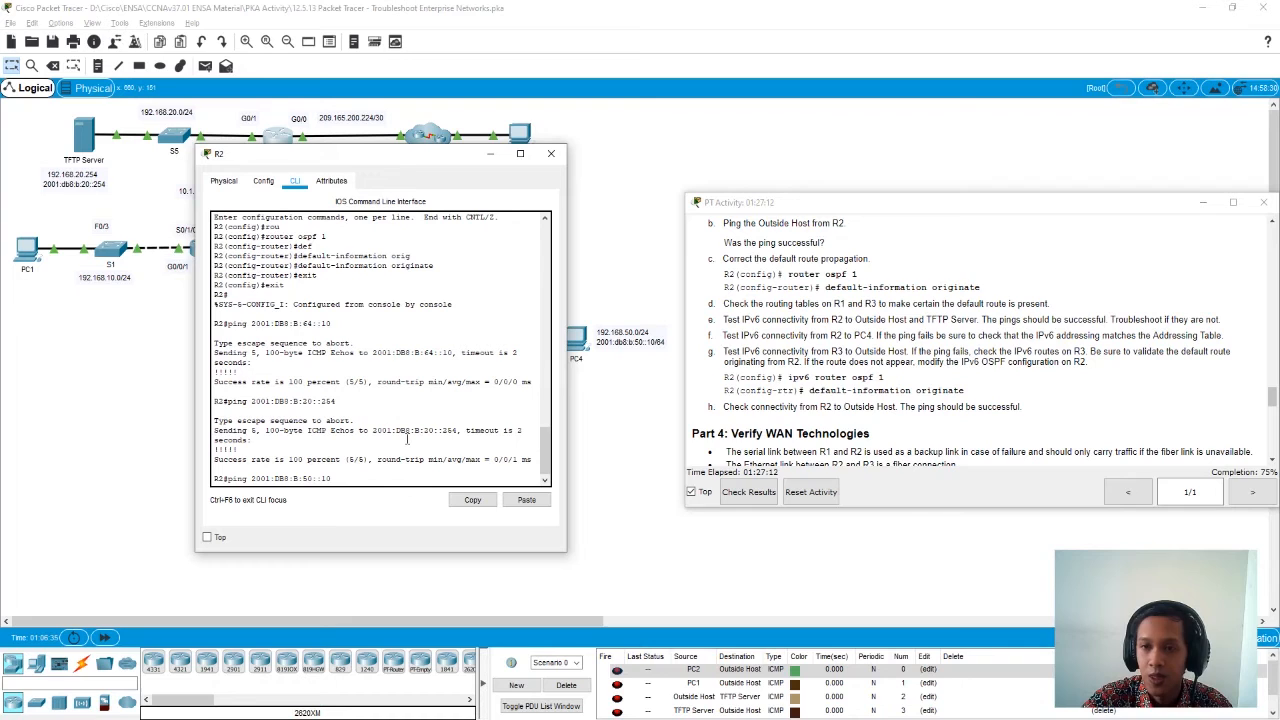
{"action": "key", "text": "Return"}
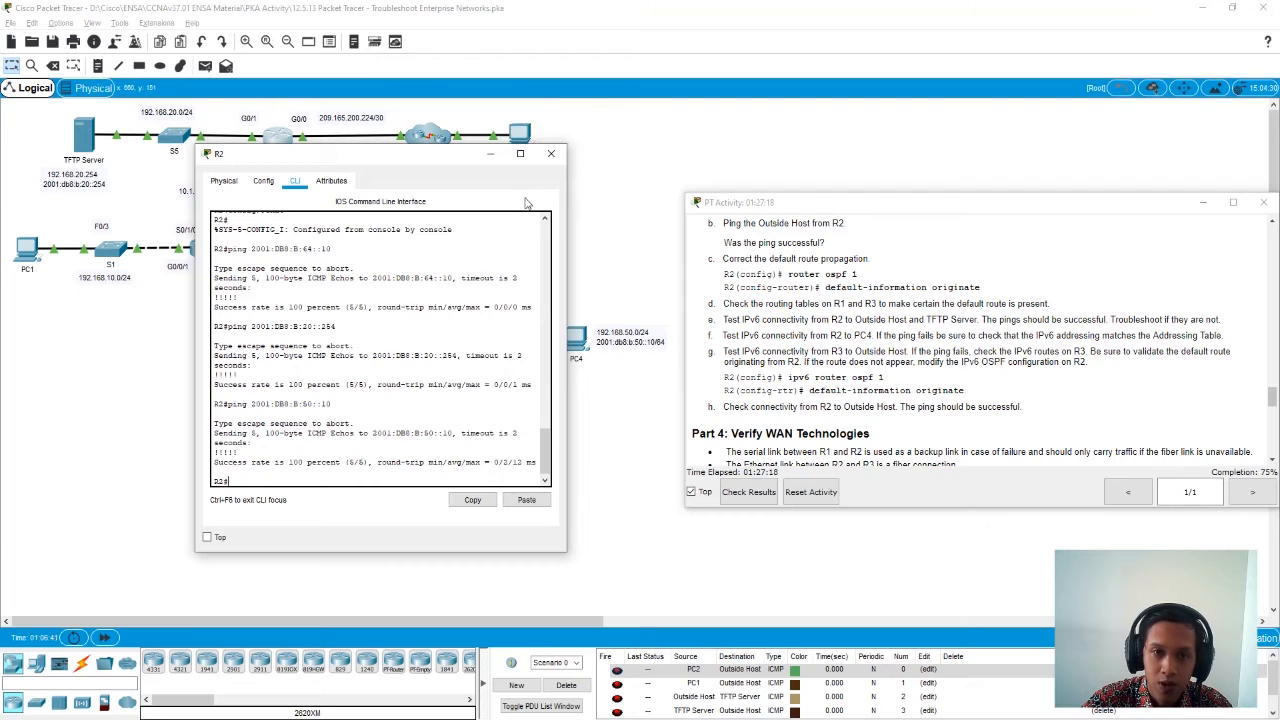
{"action": "left_click", "coordinate": [550, 153]}
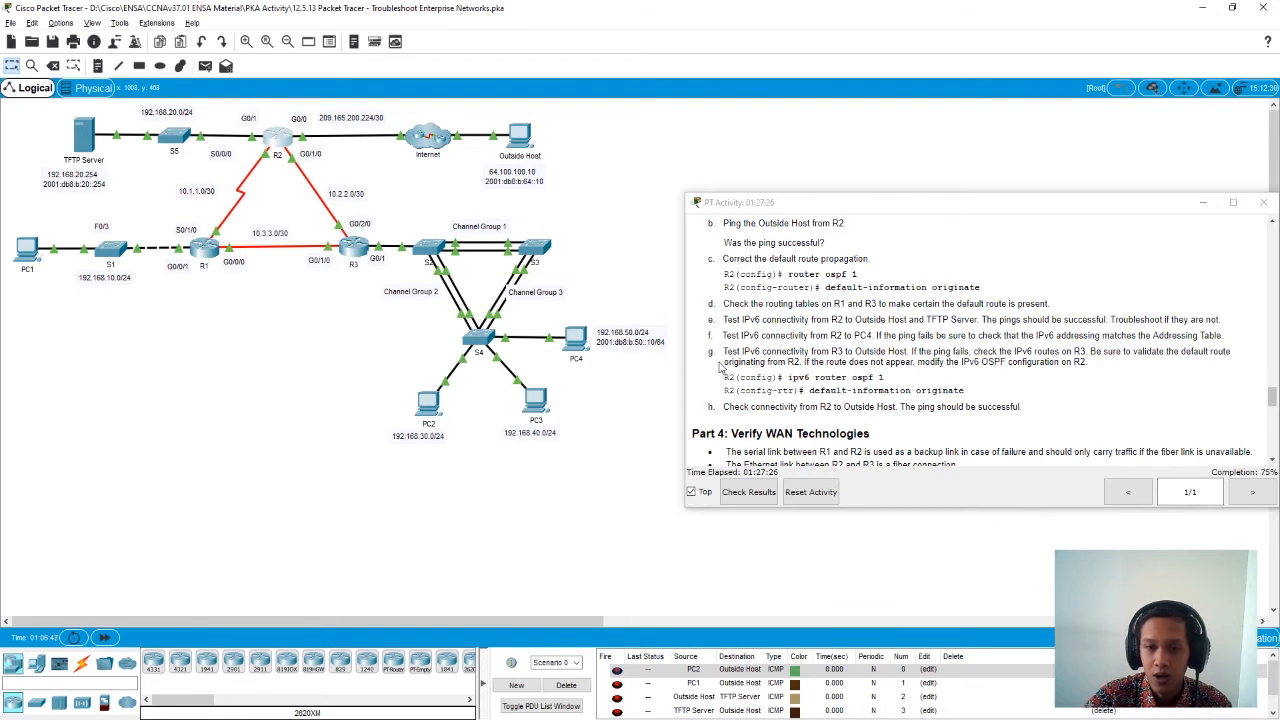
- Open R3's command line, and copy the Outside Host's IPv6 address from its IP configuration for a connectivity test
{"action": "scroll", "coordinate": [720, 368], "scroll_direction": "down", "scroll_amount": 1}
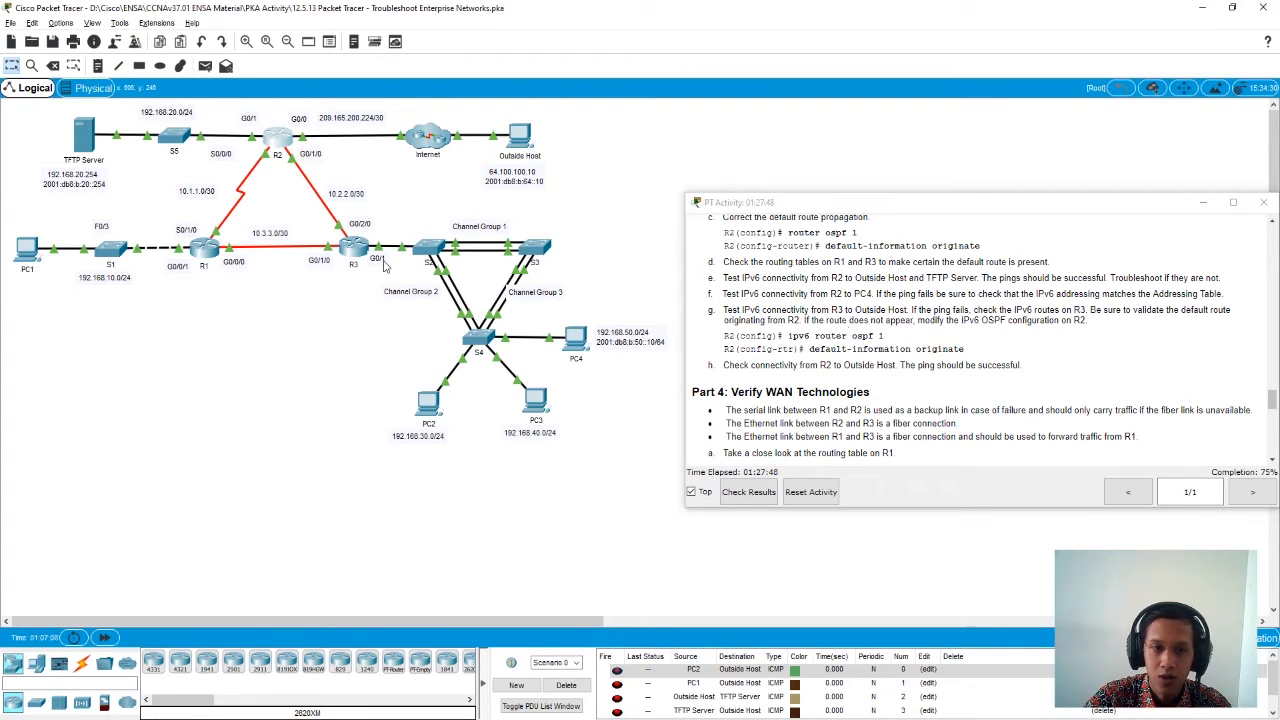
{"action": "left_click", "coordinate": [352, 247]}
{"action": "left_click_drag", "start_coordinate": [582, 163], "coordinate": [213, 160]}
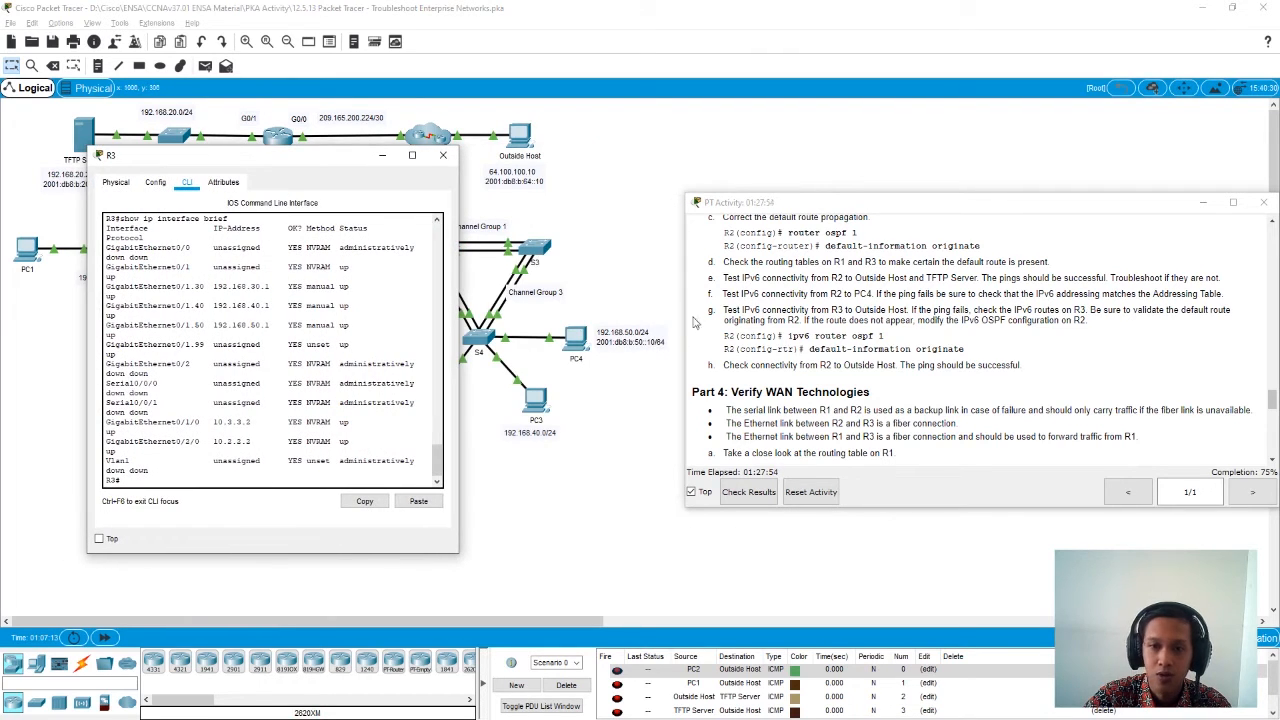
{"action": "left_click", "coordinate": [535, 139]}
{"action": "left_click", "coordinate": [513, 257]}
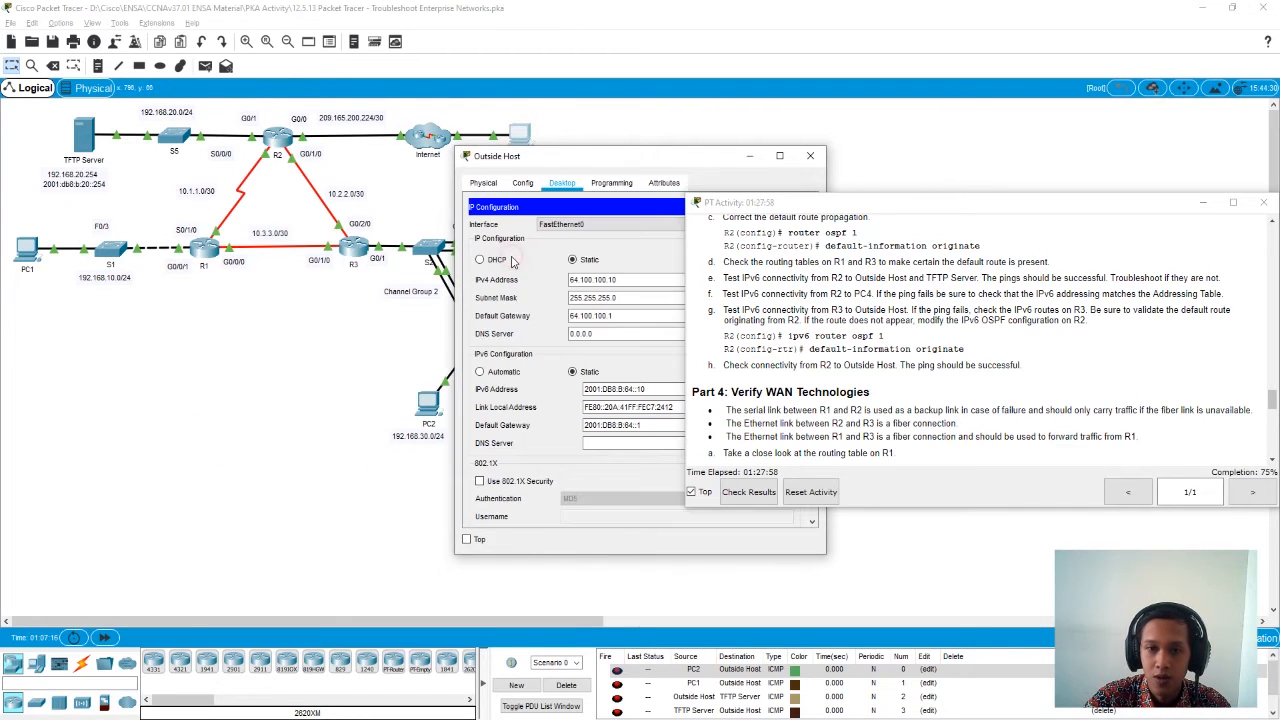
{"action": "left_click_drag", "start_coordinate": [648, 389], "coordinate": [484, 390]}
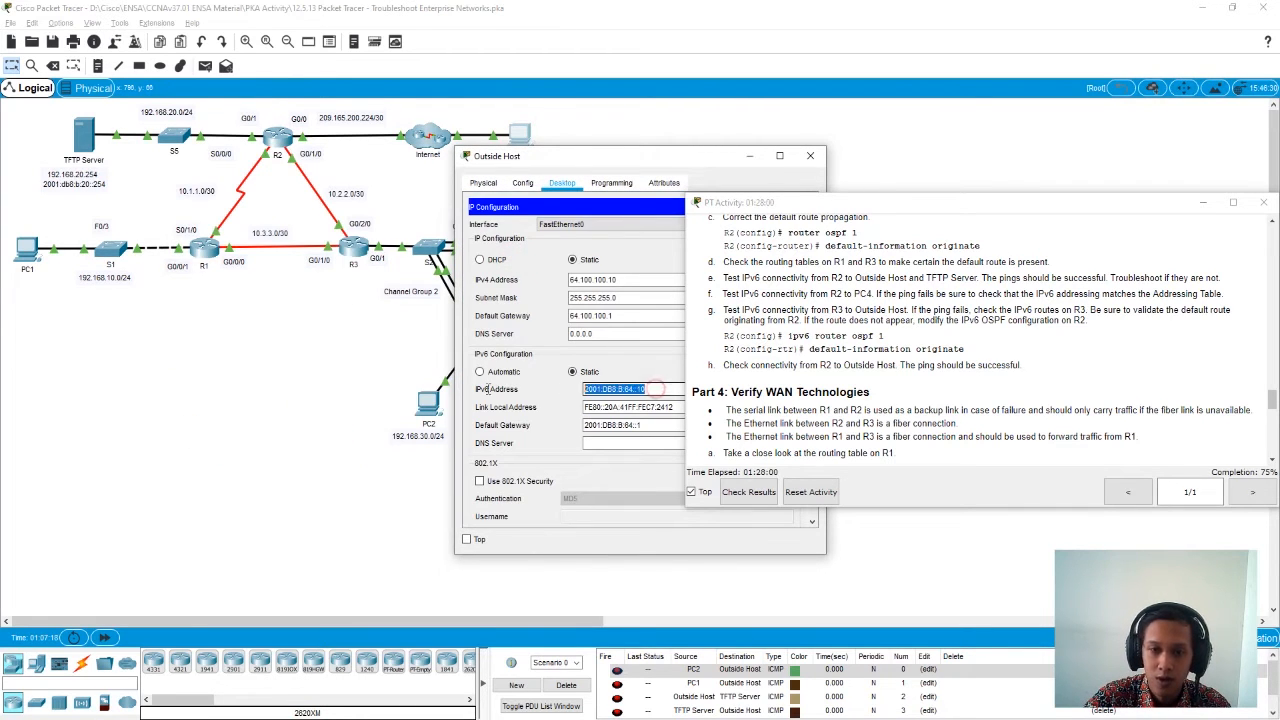
{"action": "right_click", "coordinate": [601, 391]}
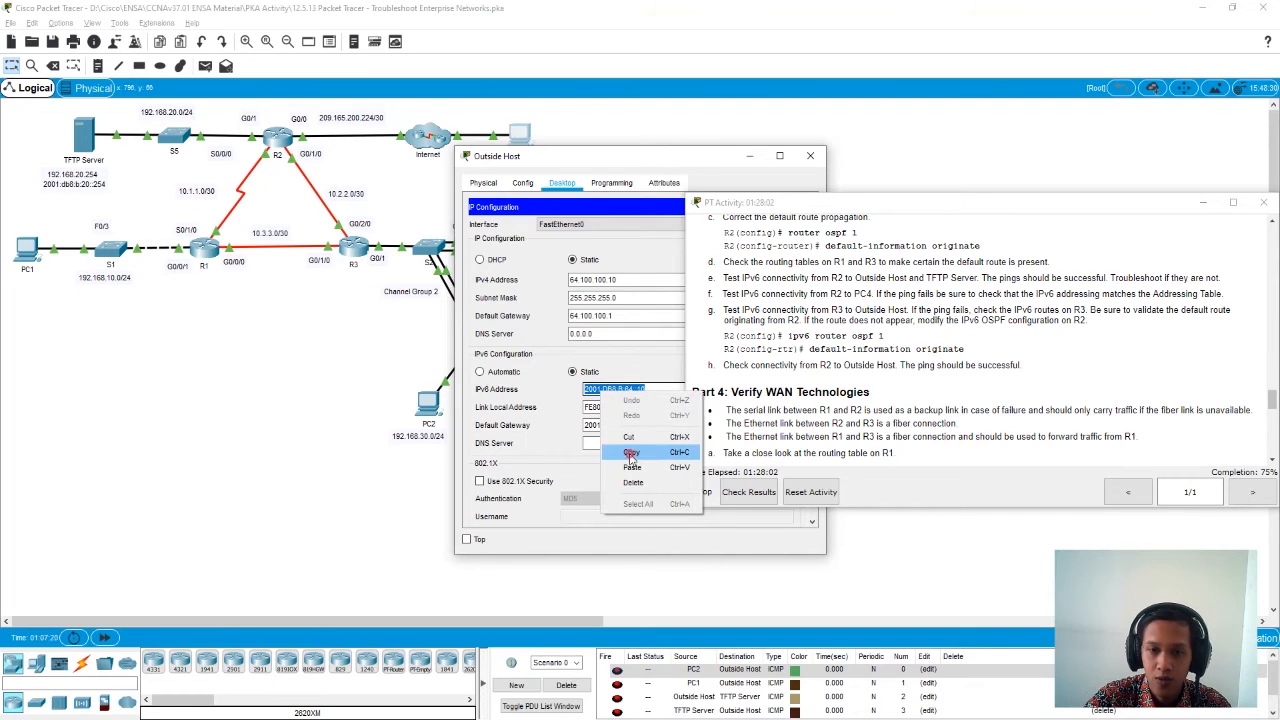
{"action": "left_click", "coordinate": [629, 453]}
{"action": "left_click", "coordinate": [810, 156]}
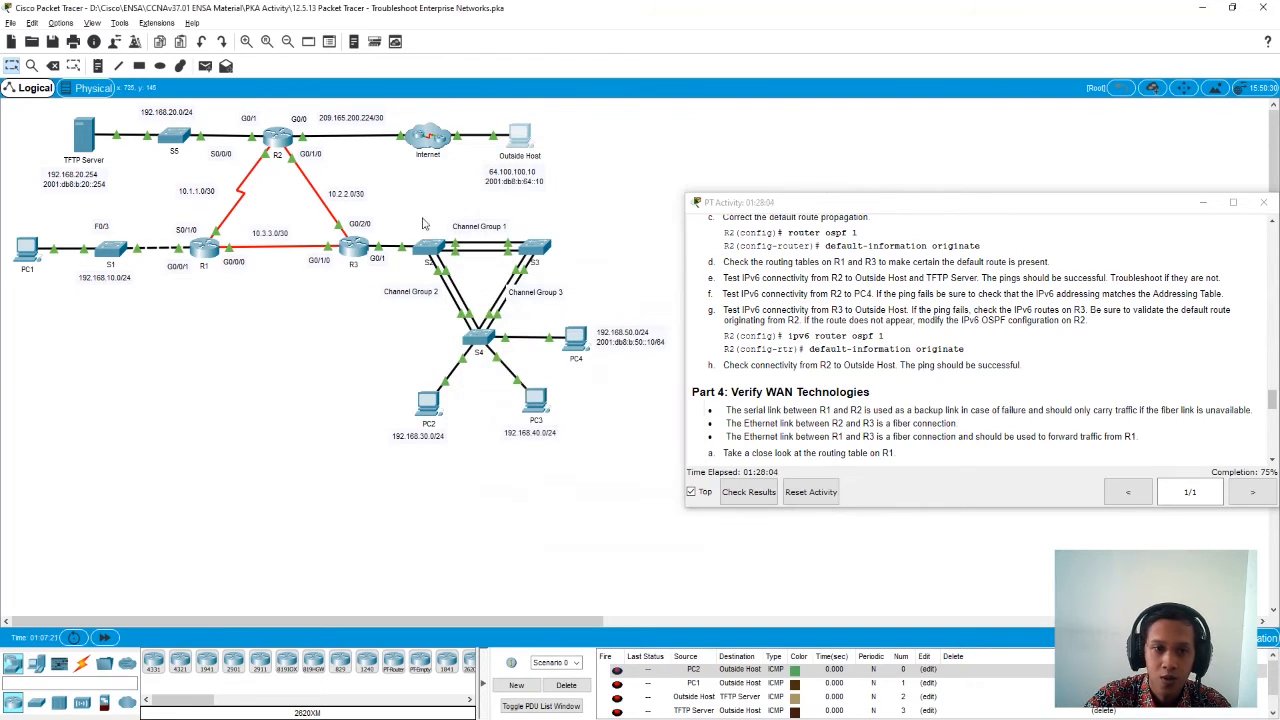
- Ping the Outside Host's IPv6 address 2001:DB8:B:64::10 from R3 twice and close the router's window
{"action": "left_click", "coordinate": [356, 250]}
{"action": "type", "text": "ping"}
{"action": "left_click", "coordinate": [418, 501]}
{"action": "key", "text": "Return"}
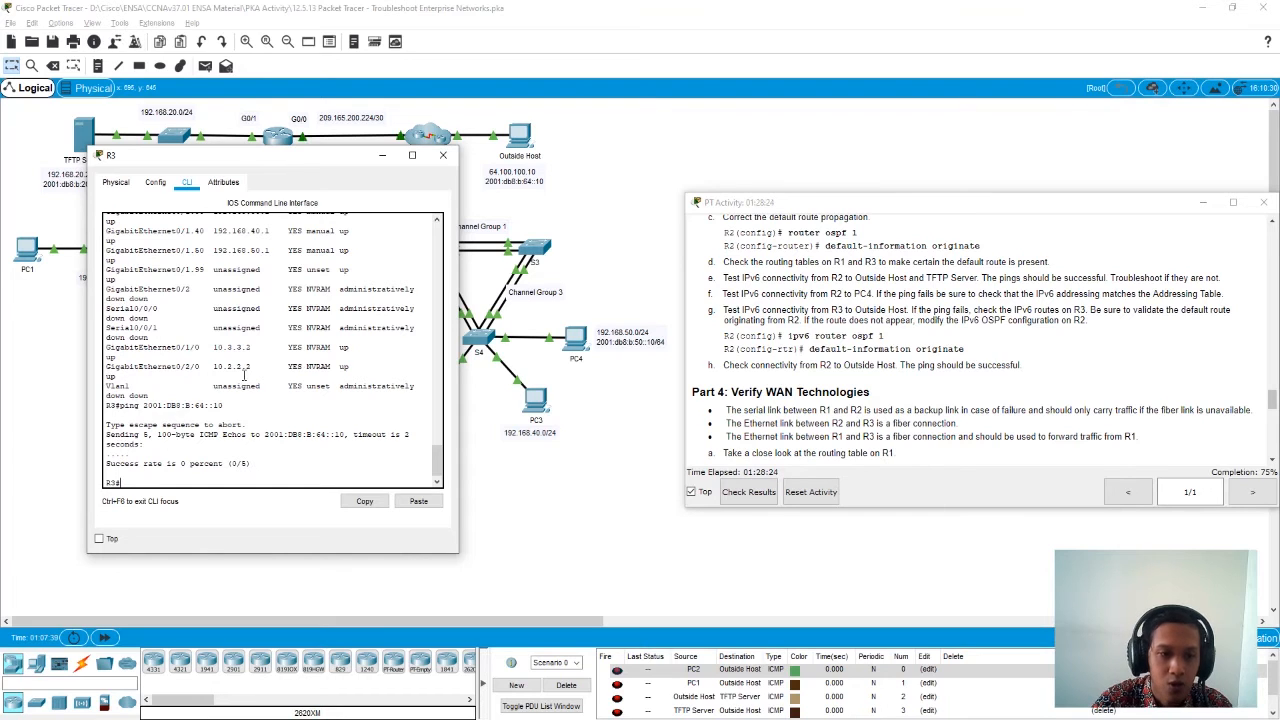
{"action": "key", "text": "Up"}
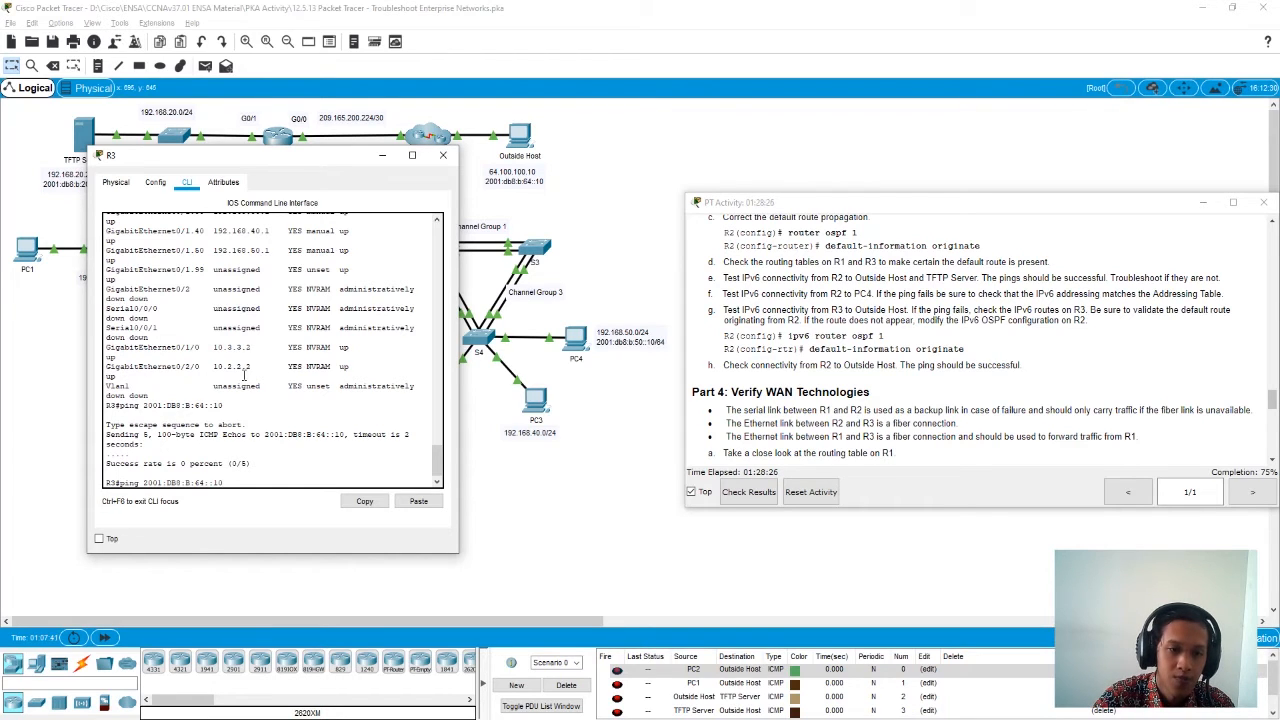
{"action": "key", "text": "Return"}
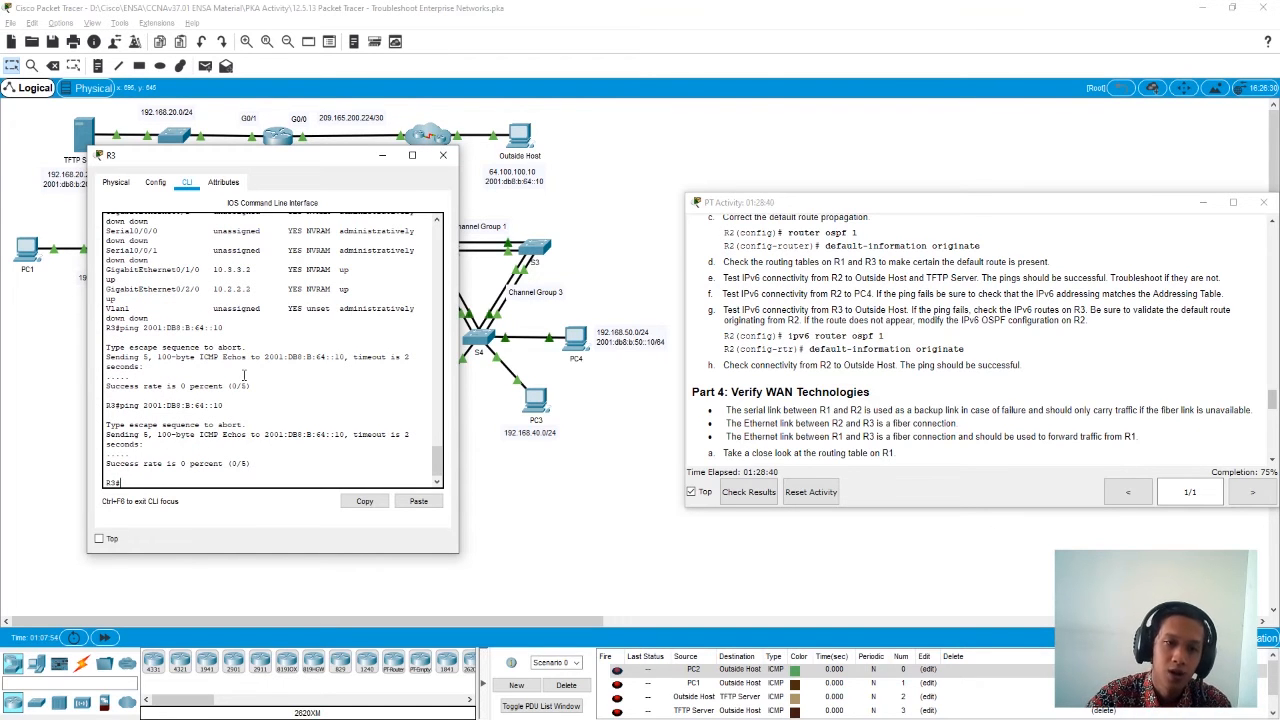
{"action": "left_click_drag", "start_coordinate": [357, 161], "coordinate": [366, 208]}
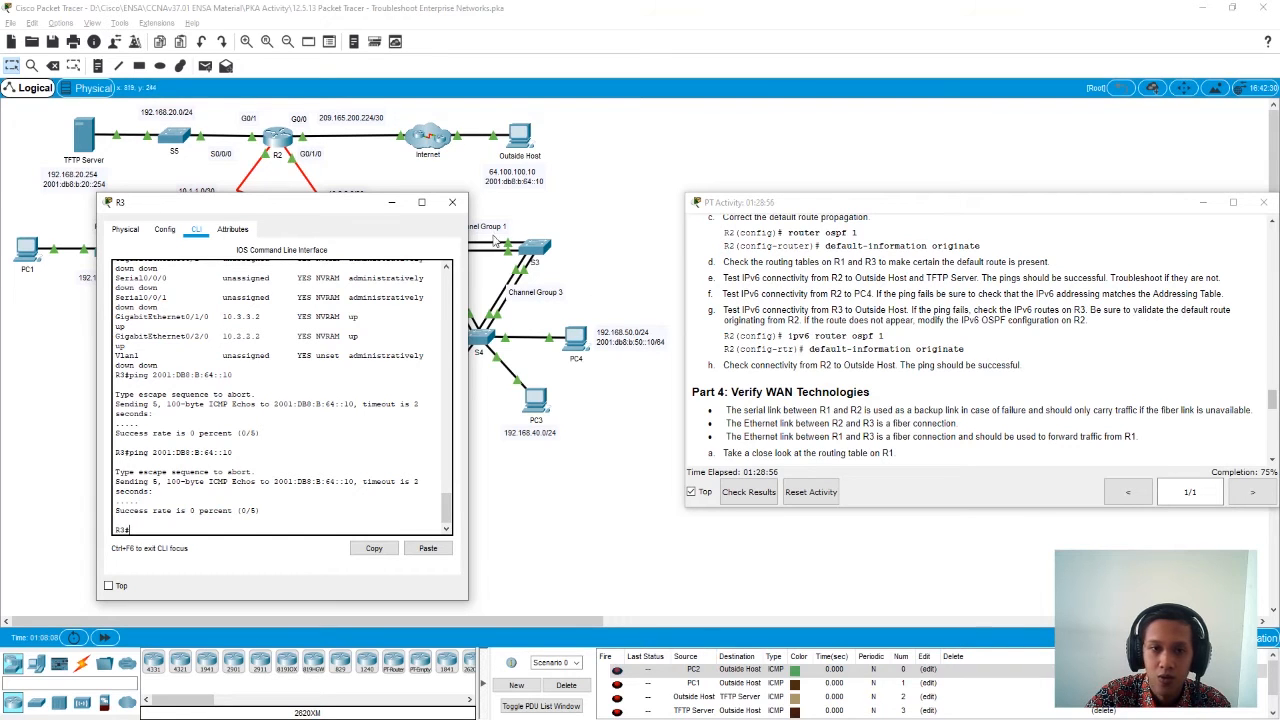
{"action": "left_click", "coordinate": [452, 202]}
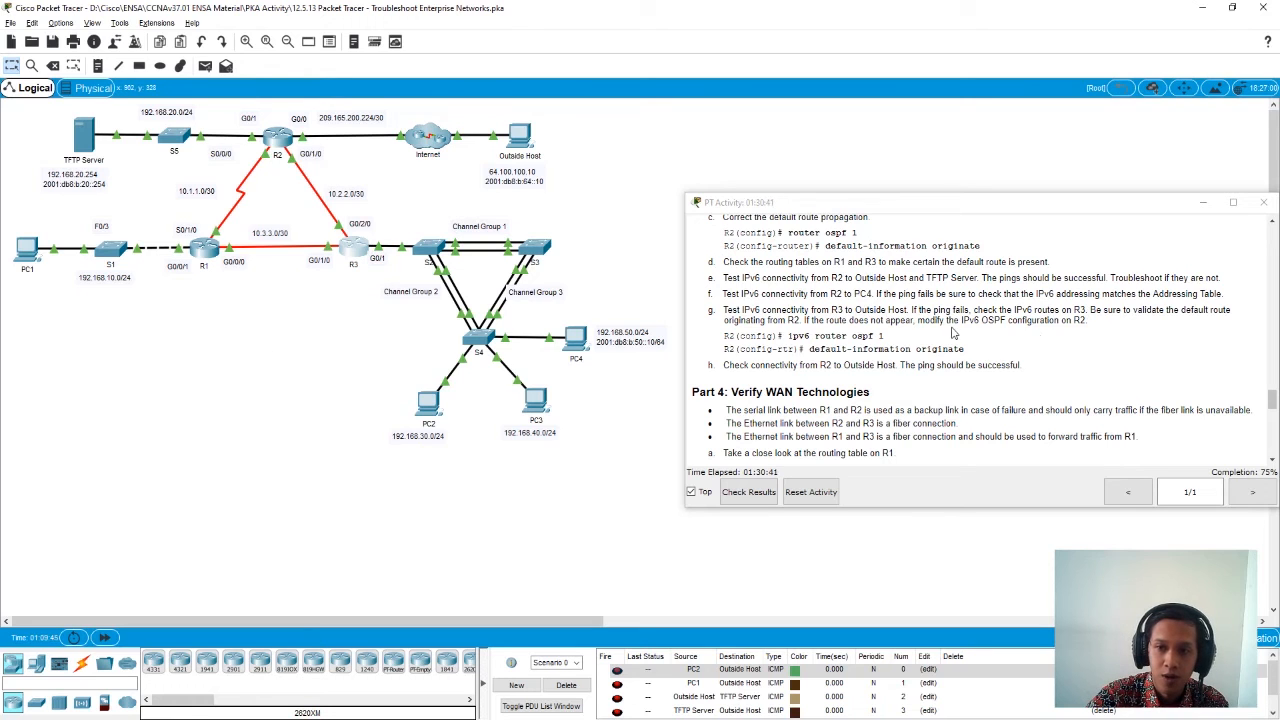
- Display R2's IPv6 routing table with show ipv6 route, review its entries and close the router's window
{"action": "left_click", "coordinate": [278, 142]}
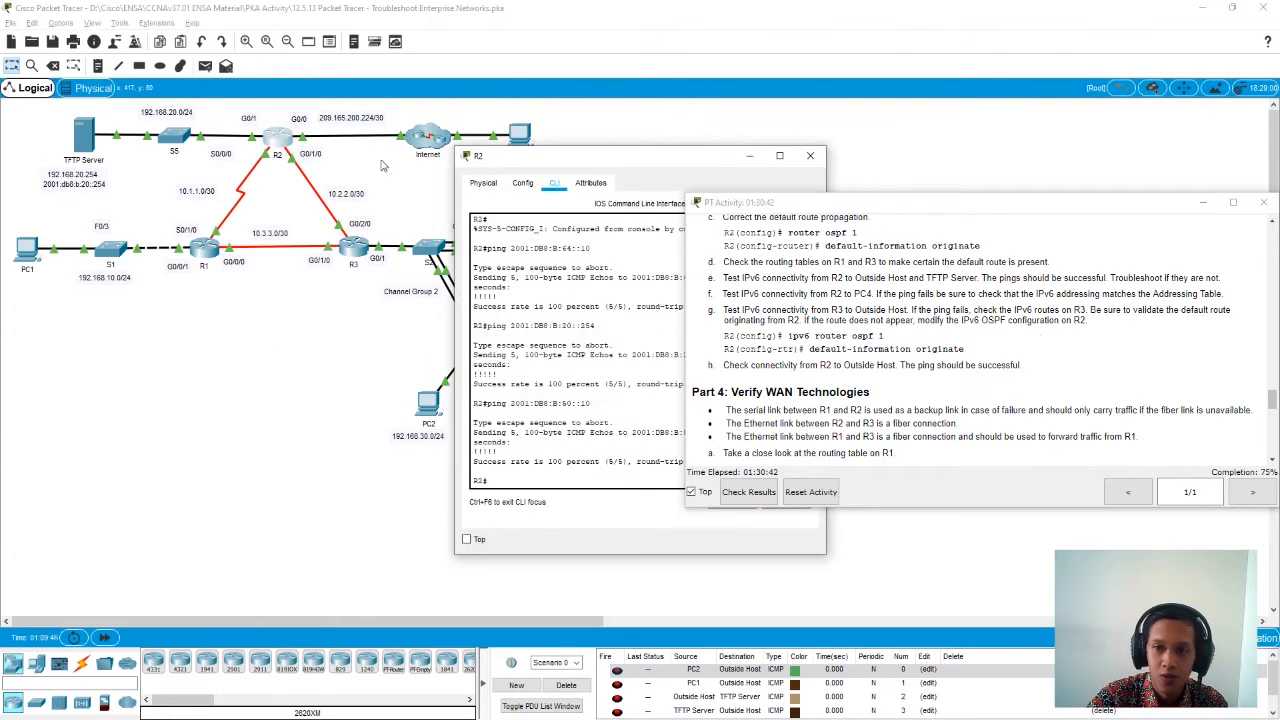
{"action": "left_click_drag", "start_coordinate": [627, 157], "coordinate": [322, 140]}
{"action": "left_click", "coordinate": [208, 463]}
{"action": "type", "text": "show ipv6 route"}
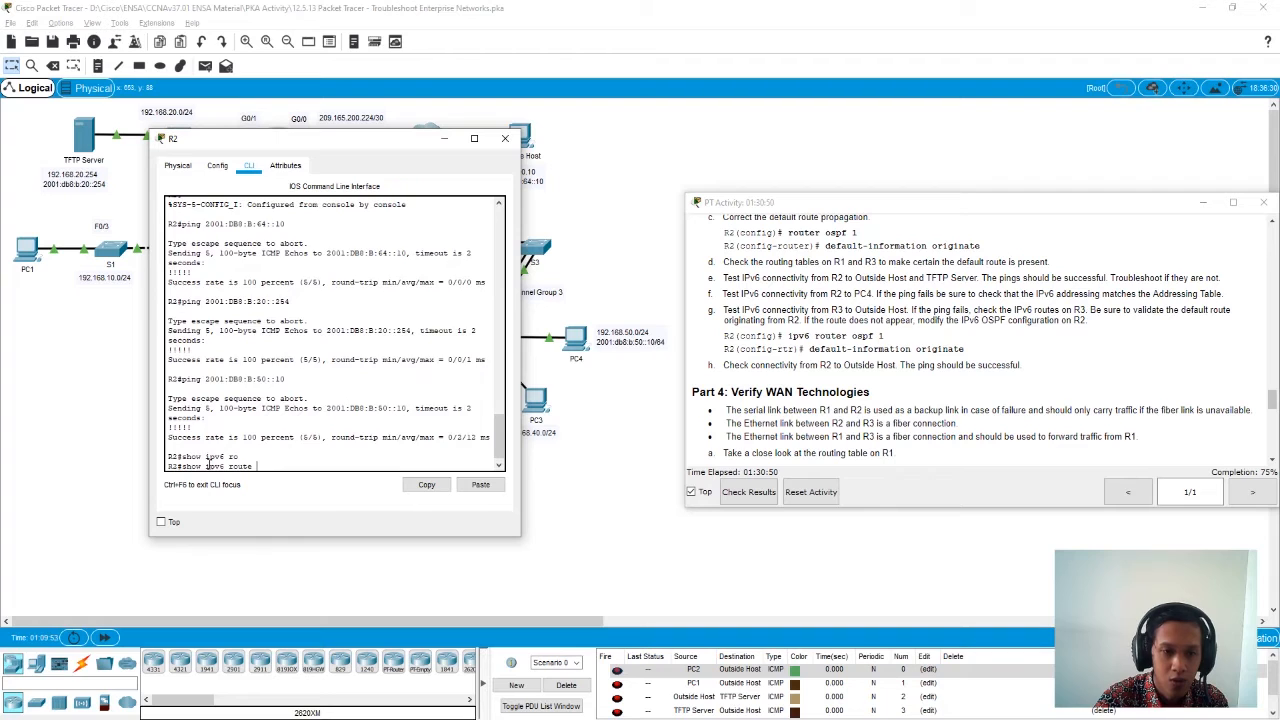
{"action": "key", "text": "Return"}
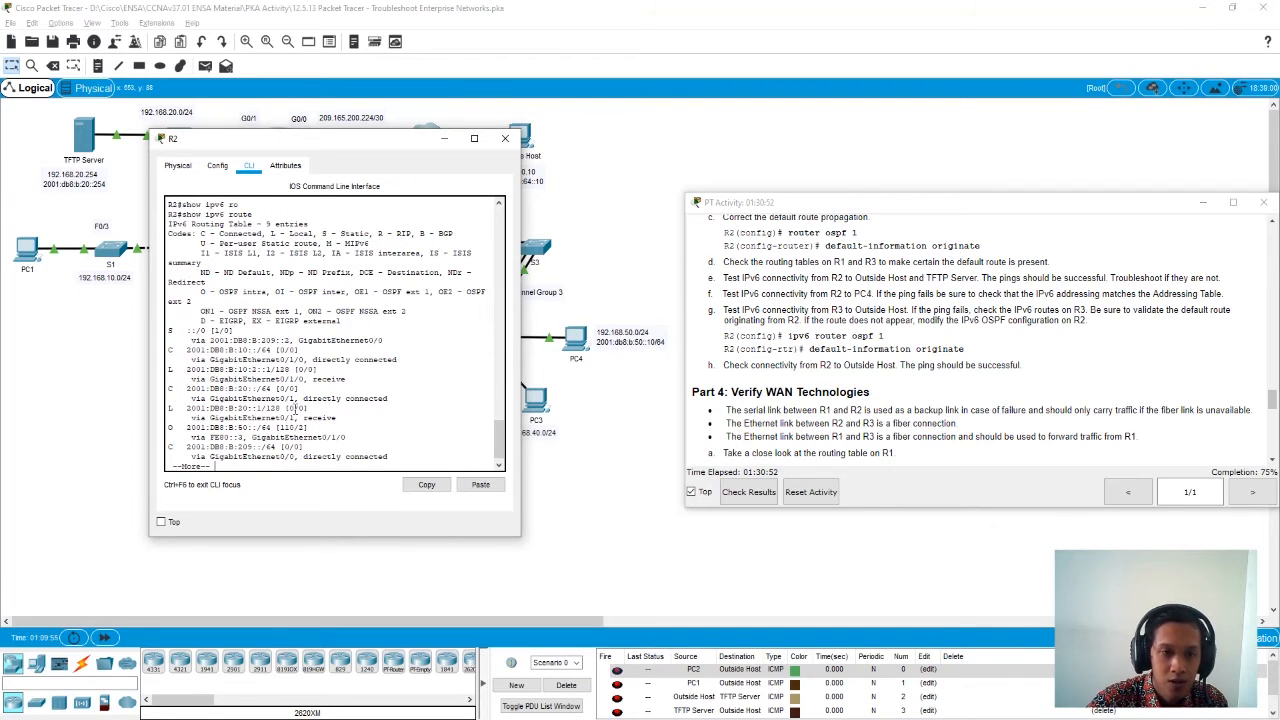
{"action": "key", "text": "space"}
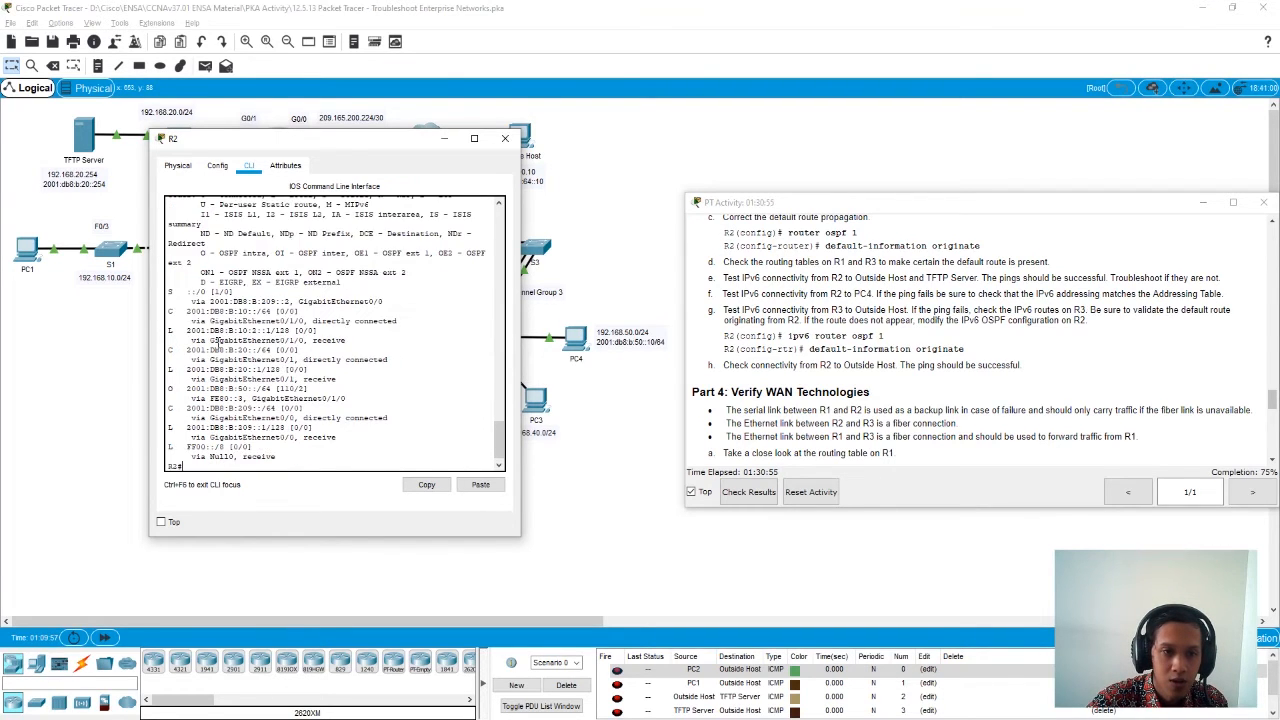
{"action": "left_click_drag", "start_coordinate": [169, 291], "coordinate": [319, 370]}
{"action": "left_click", "coordinate": [316, 463]}
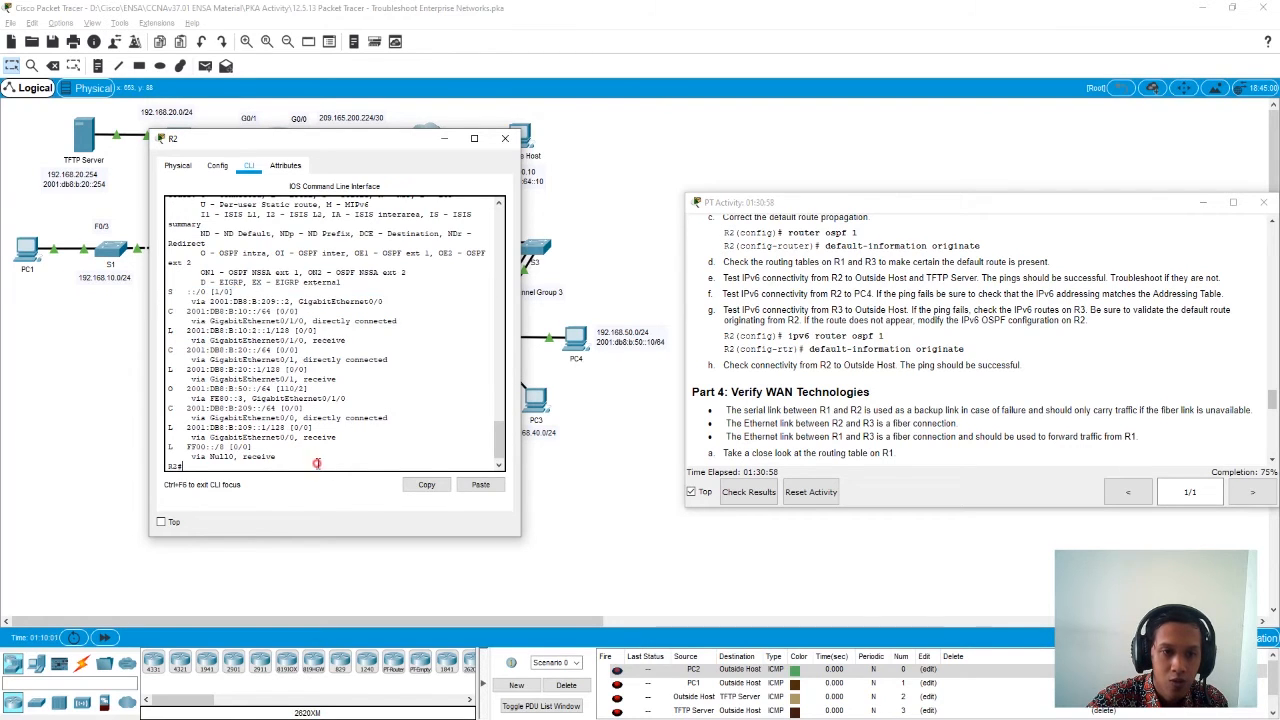
{"action": "left_click_drag", "start_coordinate": [275, 147], "coordinate": [224, 146]}
{"action": "left_click", "coordinate": [454, 142]}
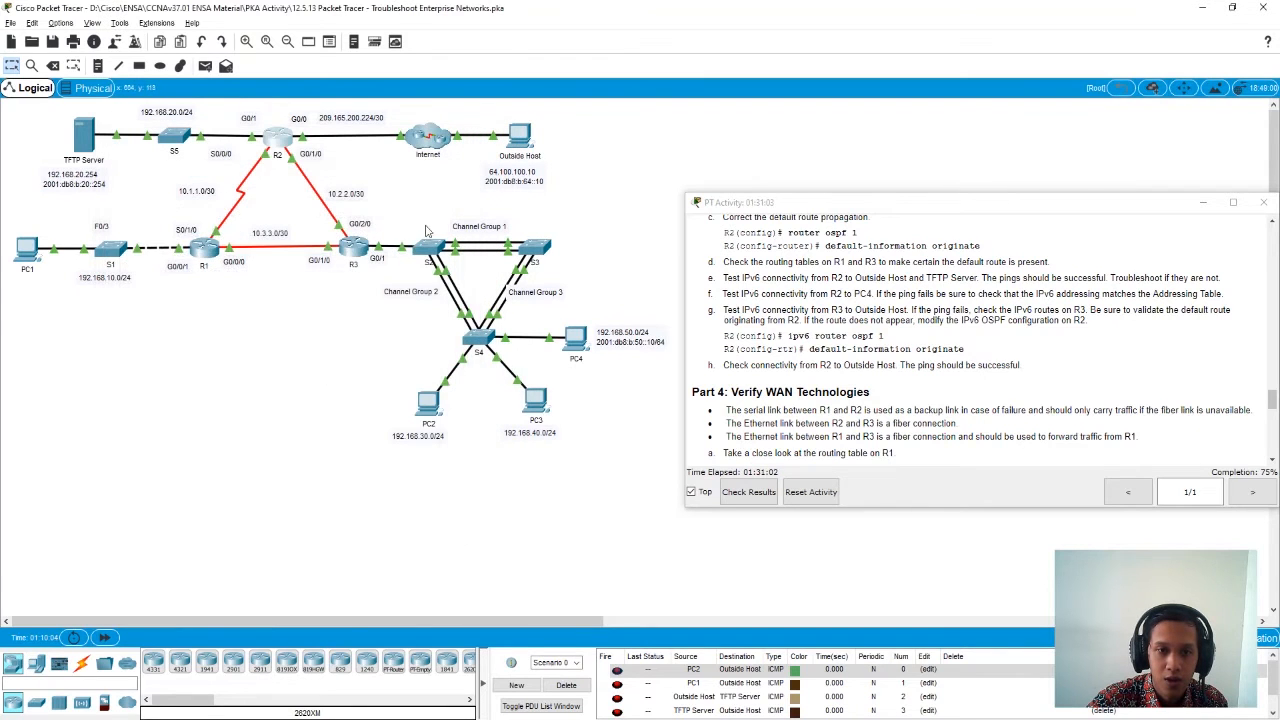
- Display R3's IPv6 routing table with show ipv6 route, check it for a default route and close the router's window
{"action": "left_click", "coordinate": [353, 248]}
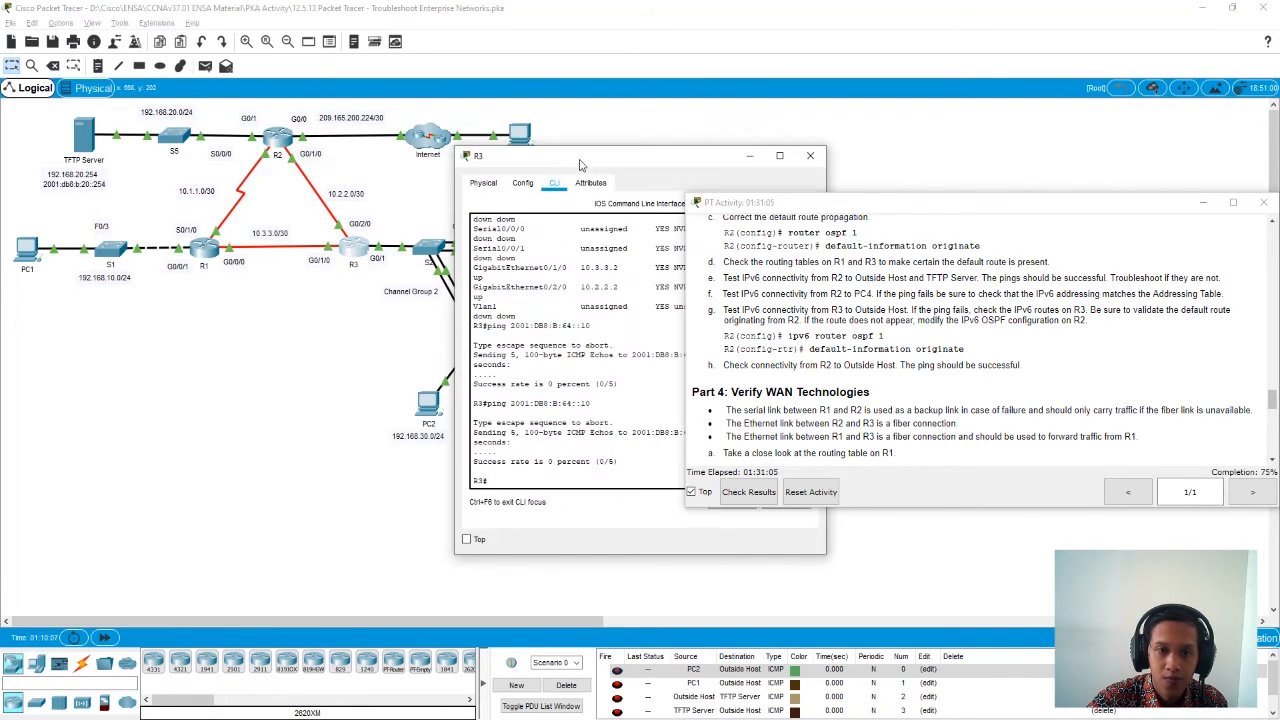
{"action": "left_click_drag", "start_coordinate": [620, 155], "coordinate": [455, 161]}
{"action": "type", "text": "sh"}
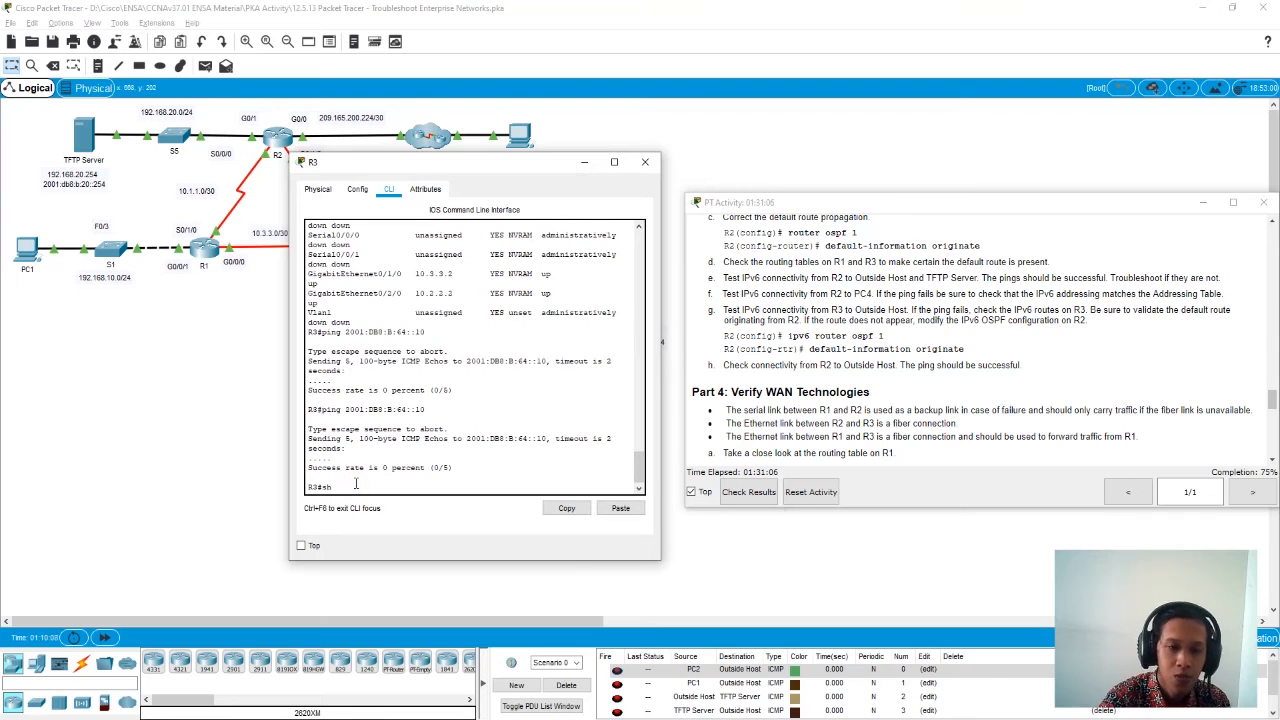
{"action": "type", "text": "ow ip"}
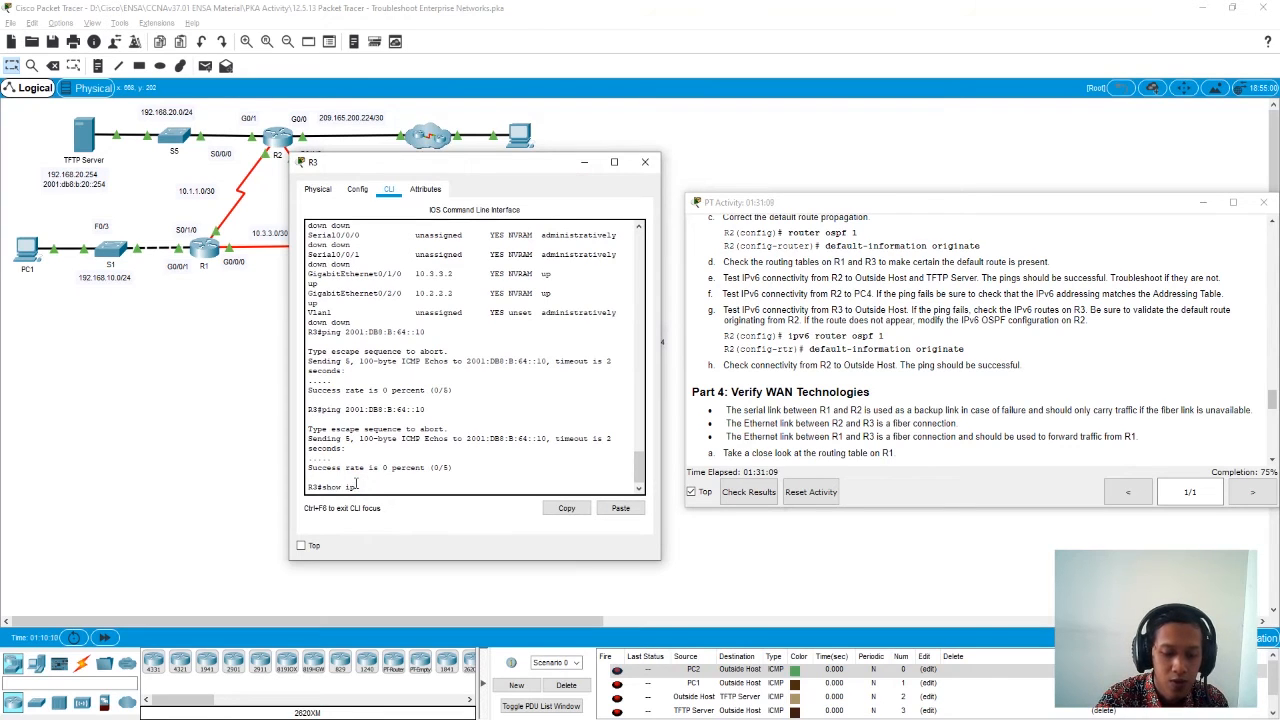
{"action": "type", "text": "v6 ro"}
{"action": "key", "text": "Tab"}
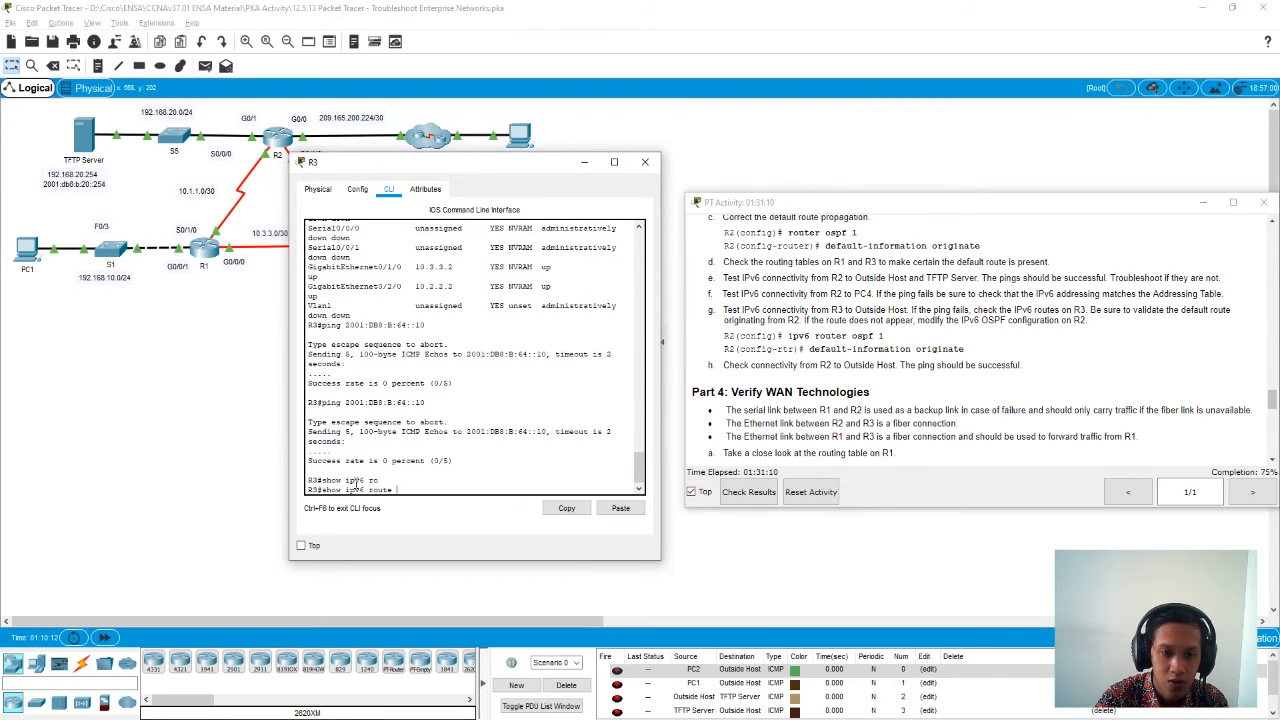
{"action": "key", "text": "Return"}
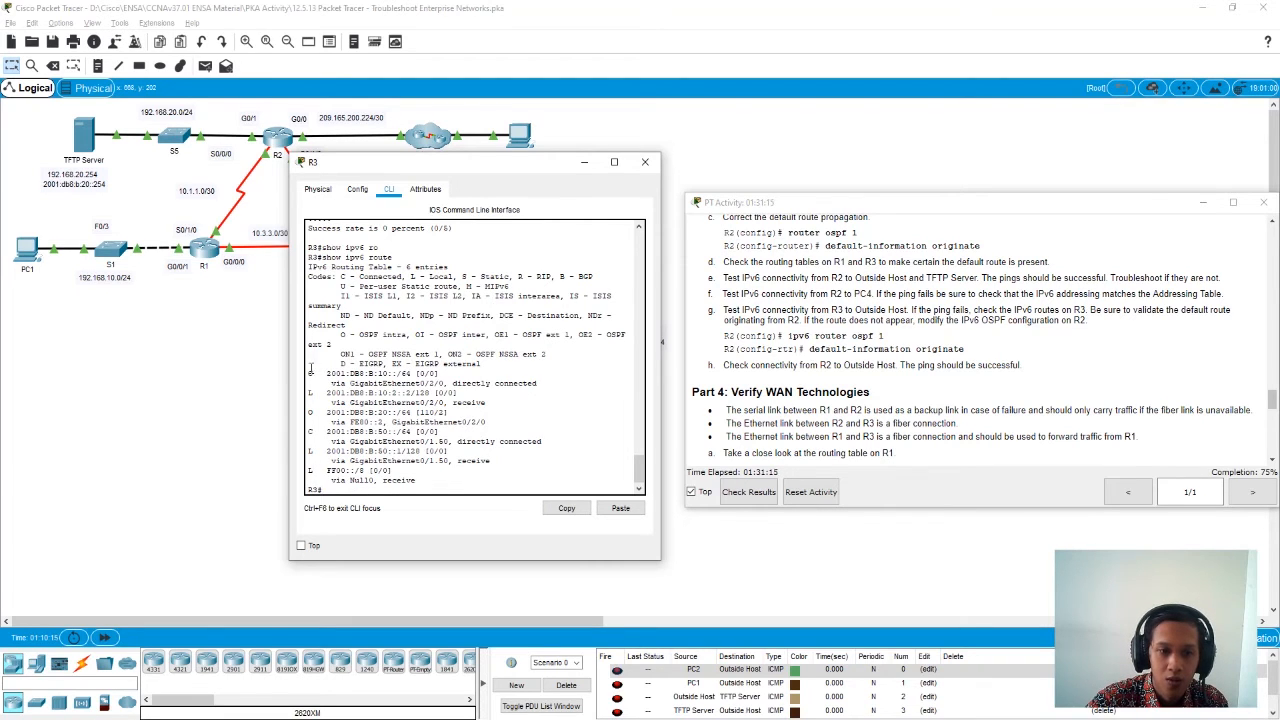
{"action": "left_click_drag", "start_coordinate": [309, 373], "coordinate": [384, 403]}
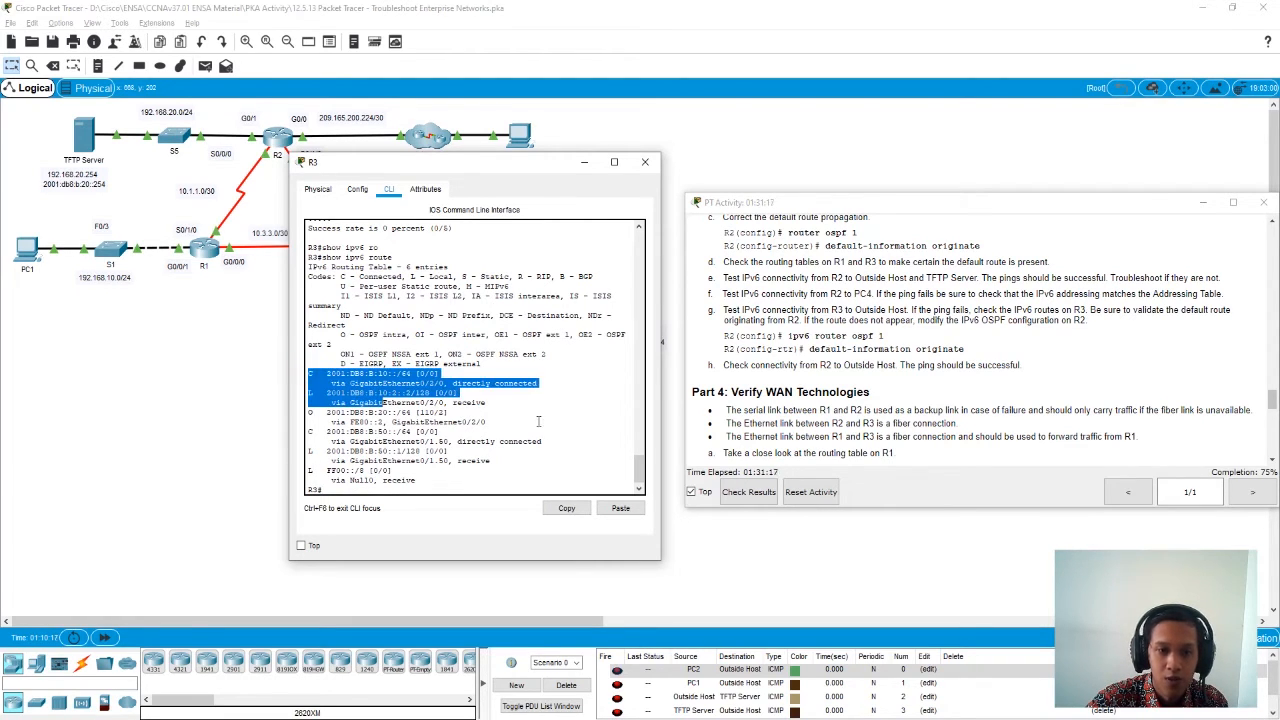
{"action": "left_click", "coordinate": [349, 452]}
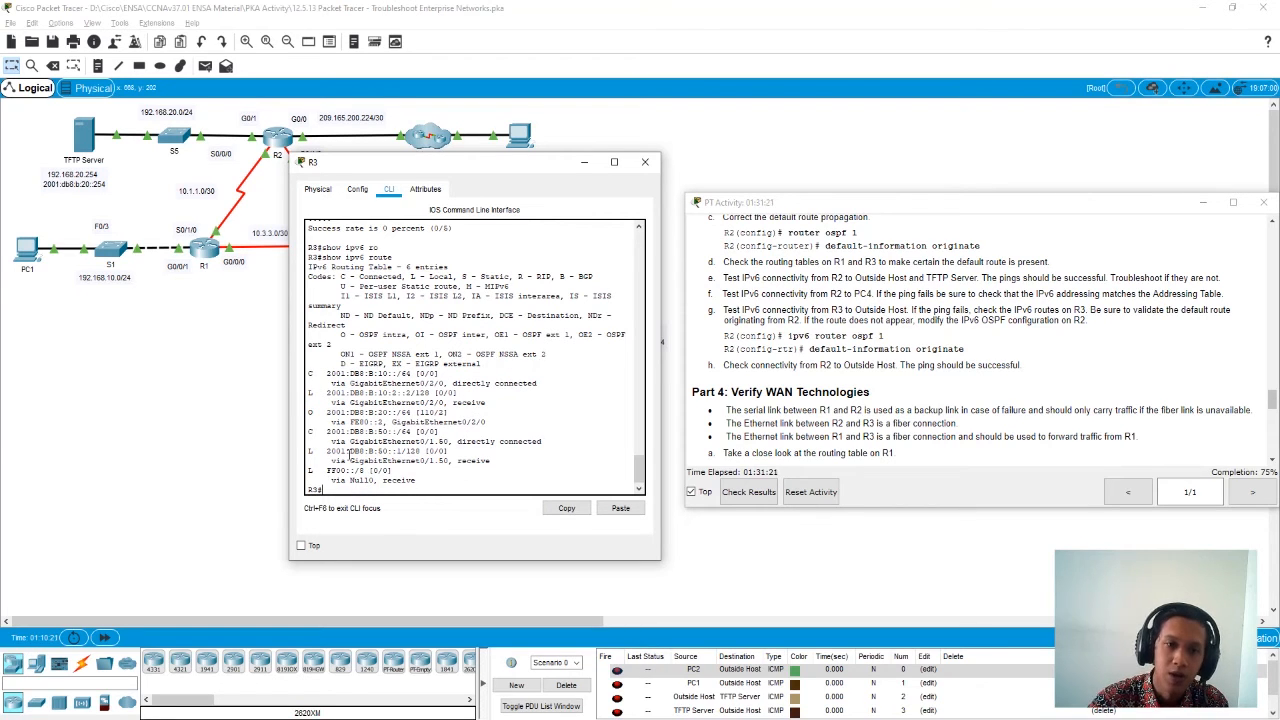
{"action": "left_click", "coordinate": [645, 162]}
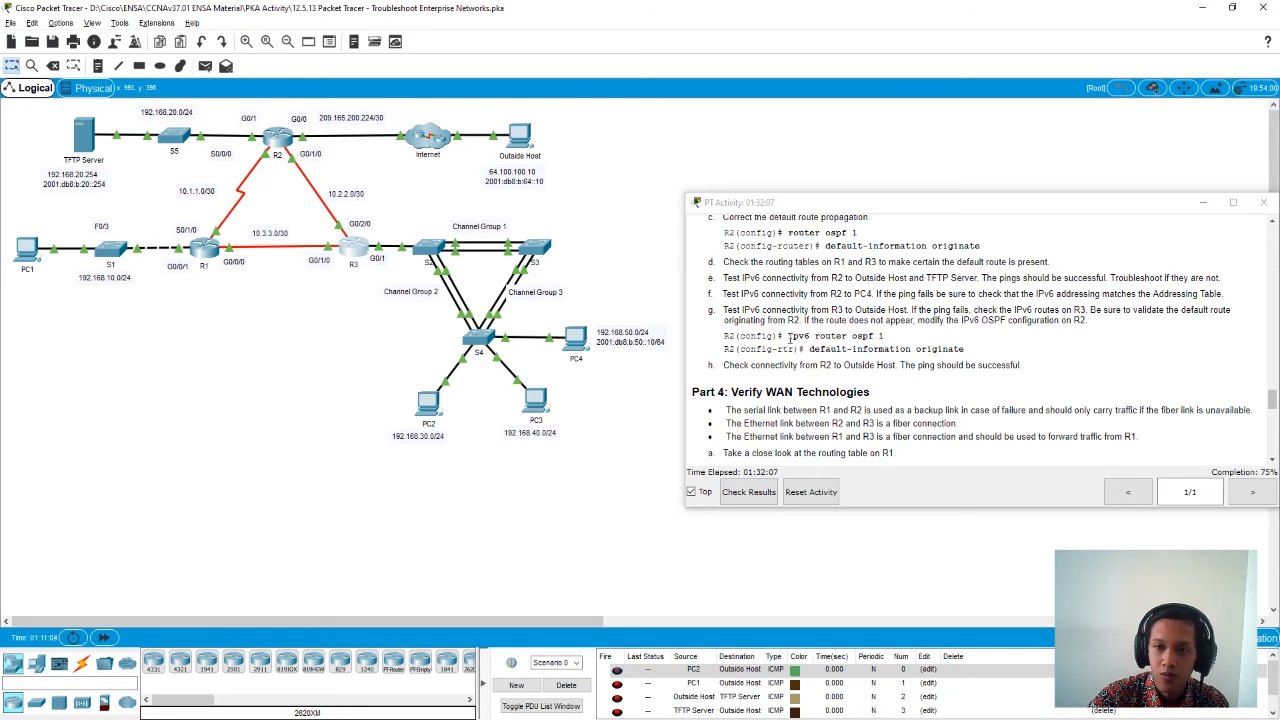
- Reopen R2's command line and examine the static default route in its IPv6 routing table
{"action": "left_click", "coordinate": [276, 148]}
{"action": "left_click_drag", "start_coordinate": [573, 160], "coordinate": [364, 162]}
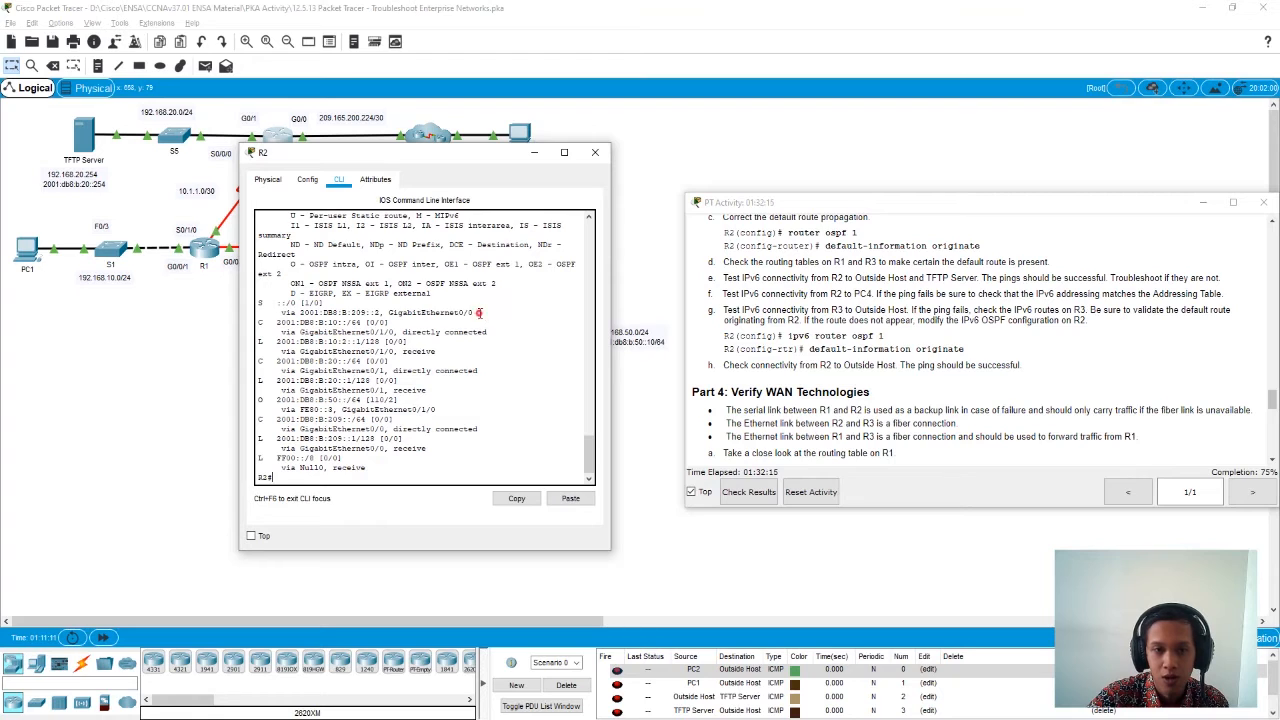
{"action": "left_click_drag", "start_coordinate": [478, 313], "coordinate": [260, 302]}
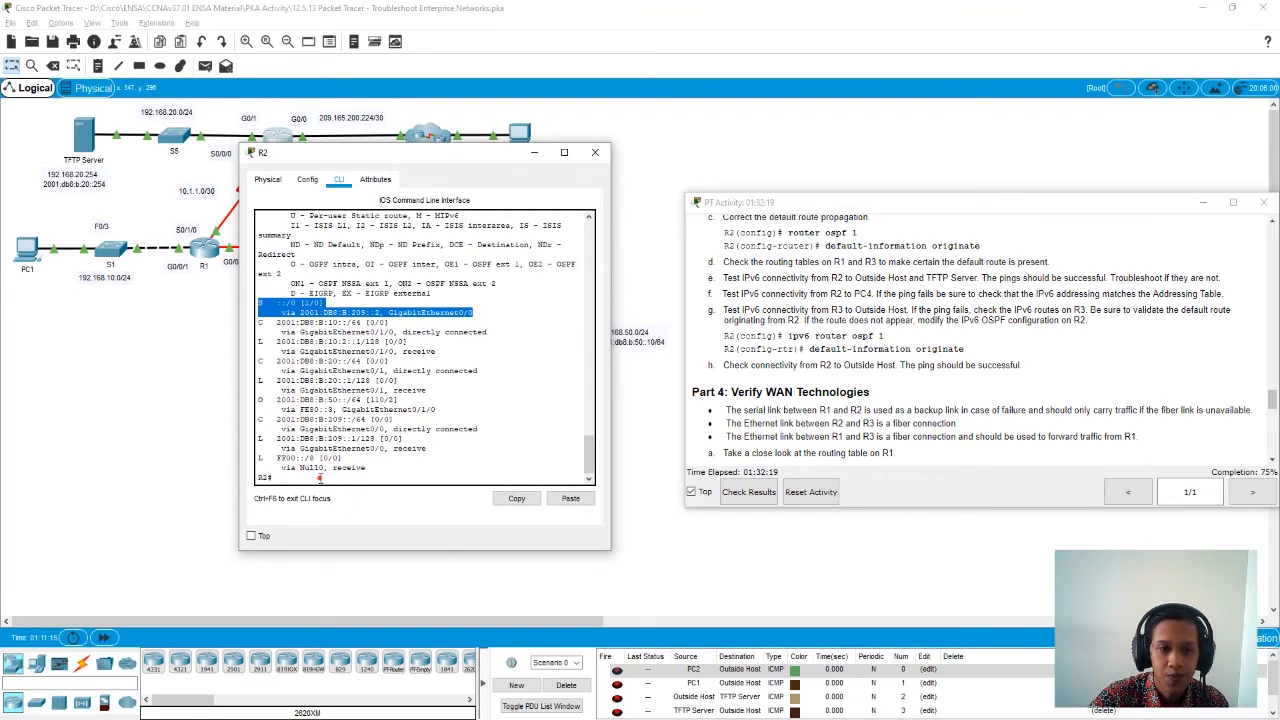
{"action": "left_click", "coordinate": [468, 428]}
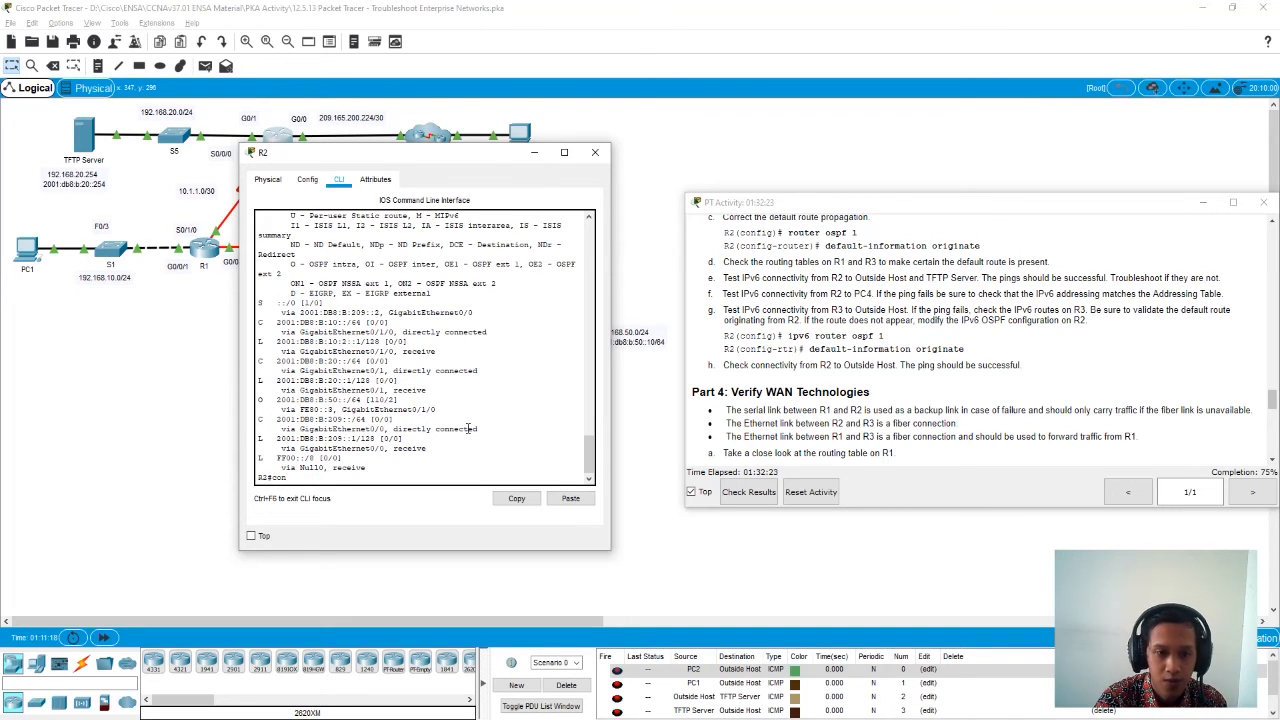
- Enter global configuration mode on R2 and open the IPv6 OSPF process with ipv6 router ospf 1
{"action": "type", "text": "conf t"}
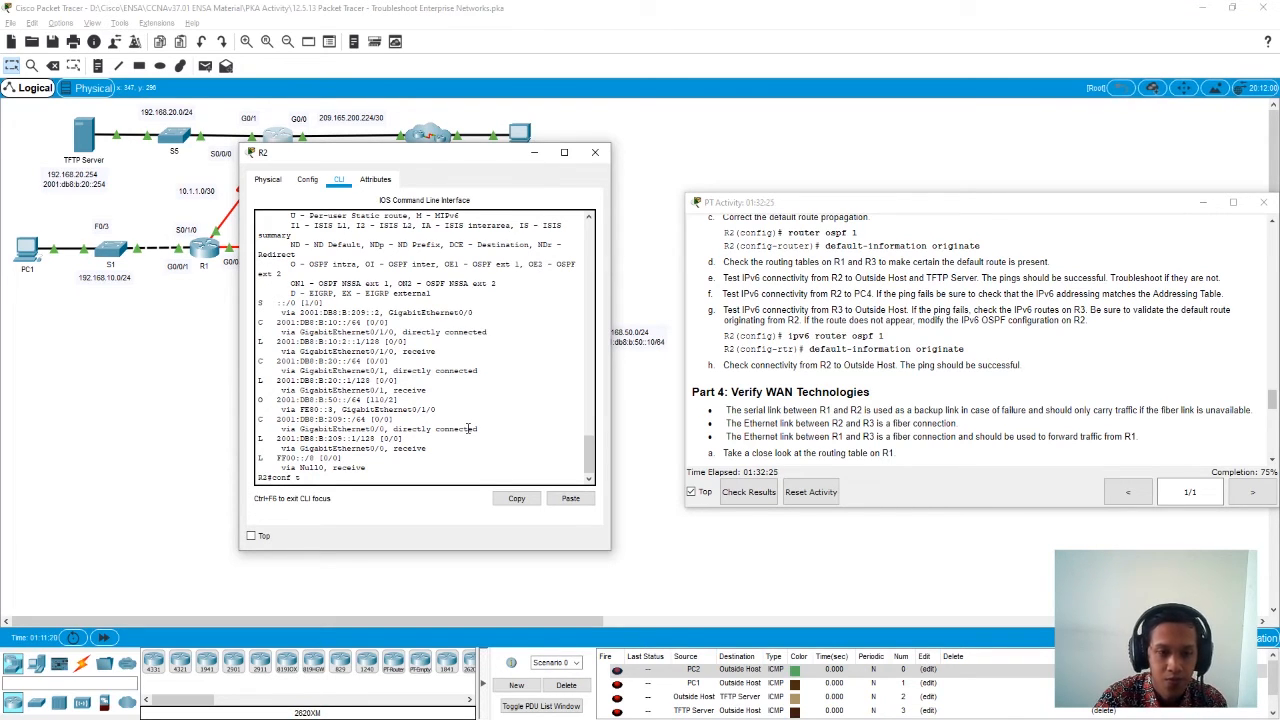
{"action": "key", "text": "Return"}
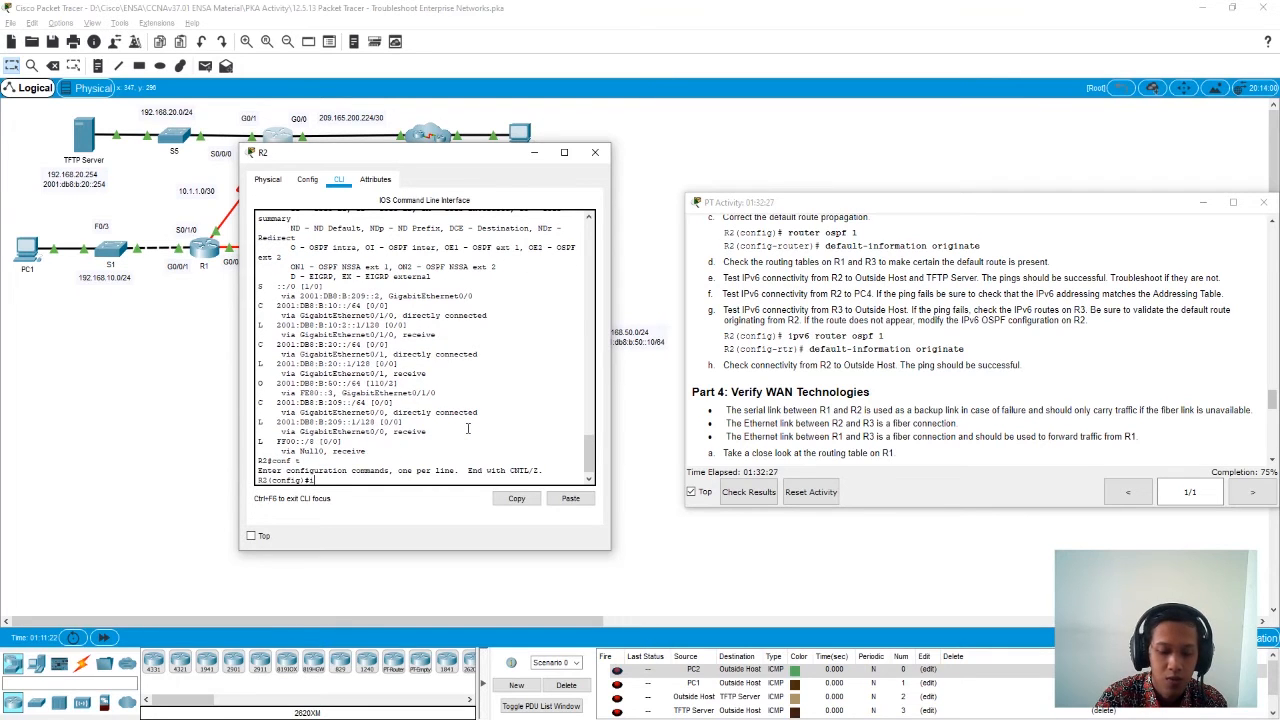
{"action": "type", "text": "ipv"}
{"action": "key", "text": "Tab"}
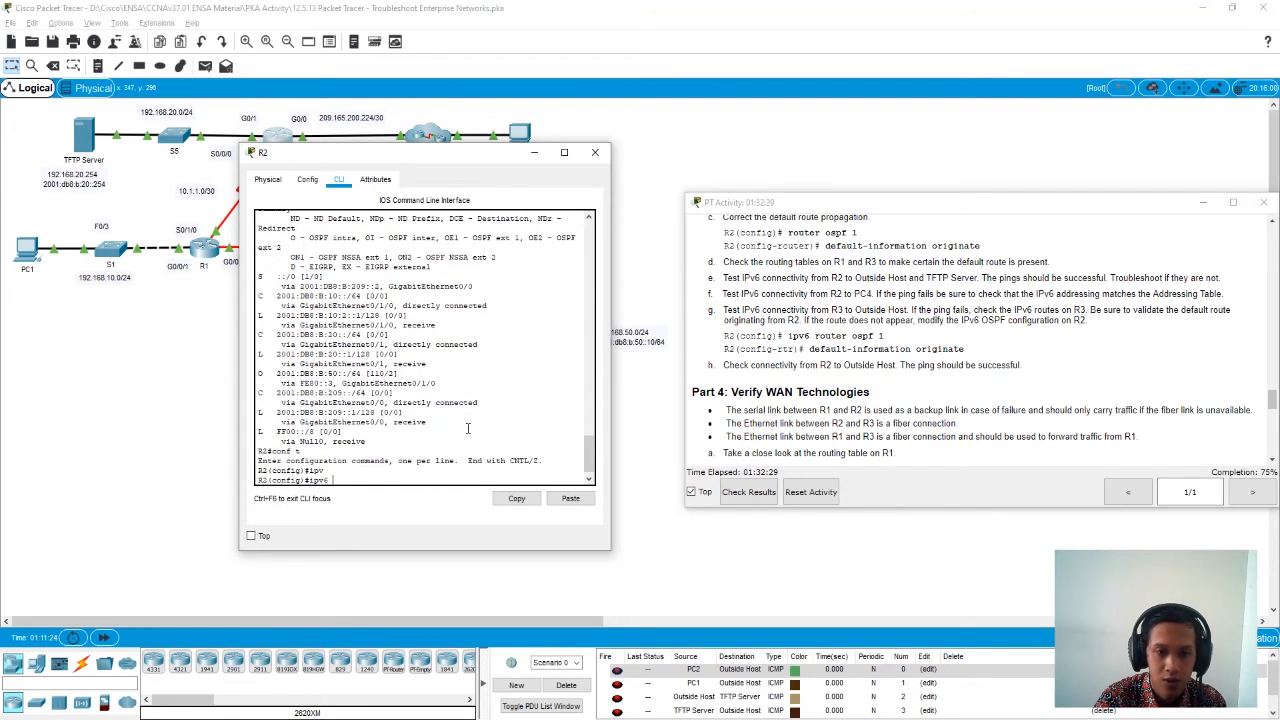
{"action": "type", "text": "ro"}
{"action": "key", "text": "Tab"}
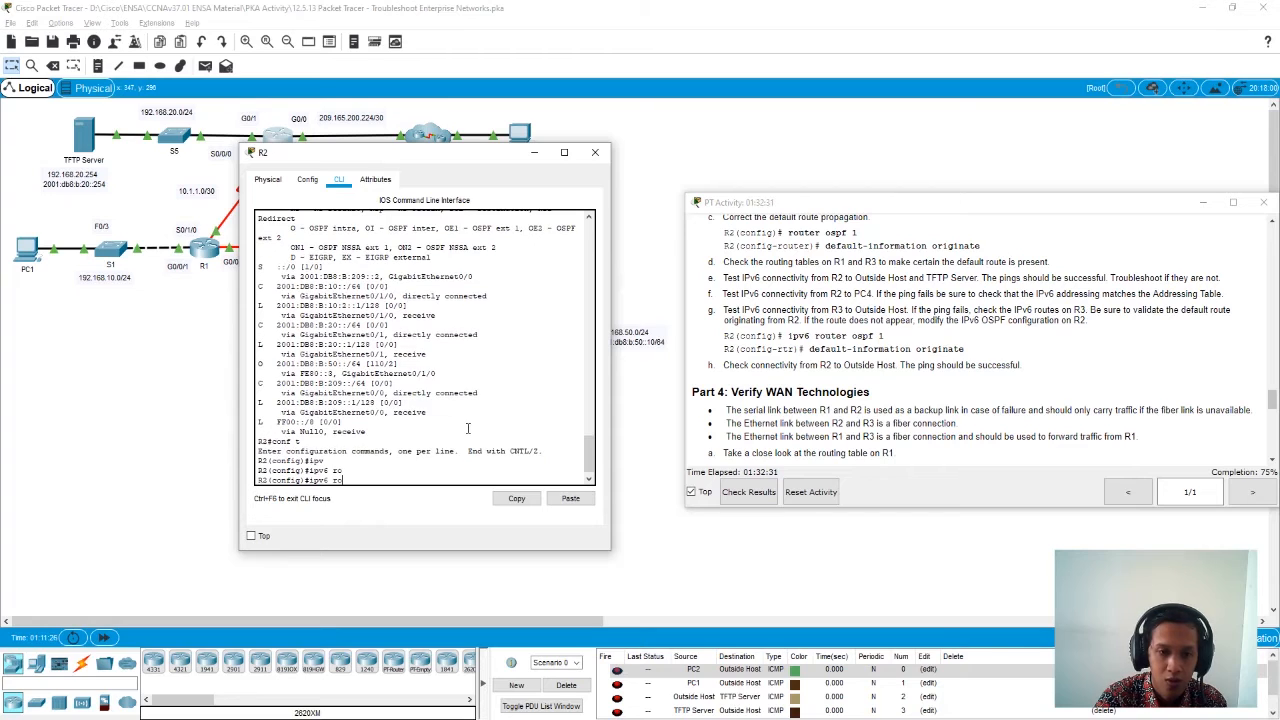
{"action": "type", "text": "u"}
{"action": "key", "text": "Tab"}
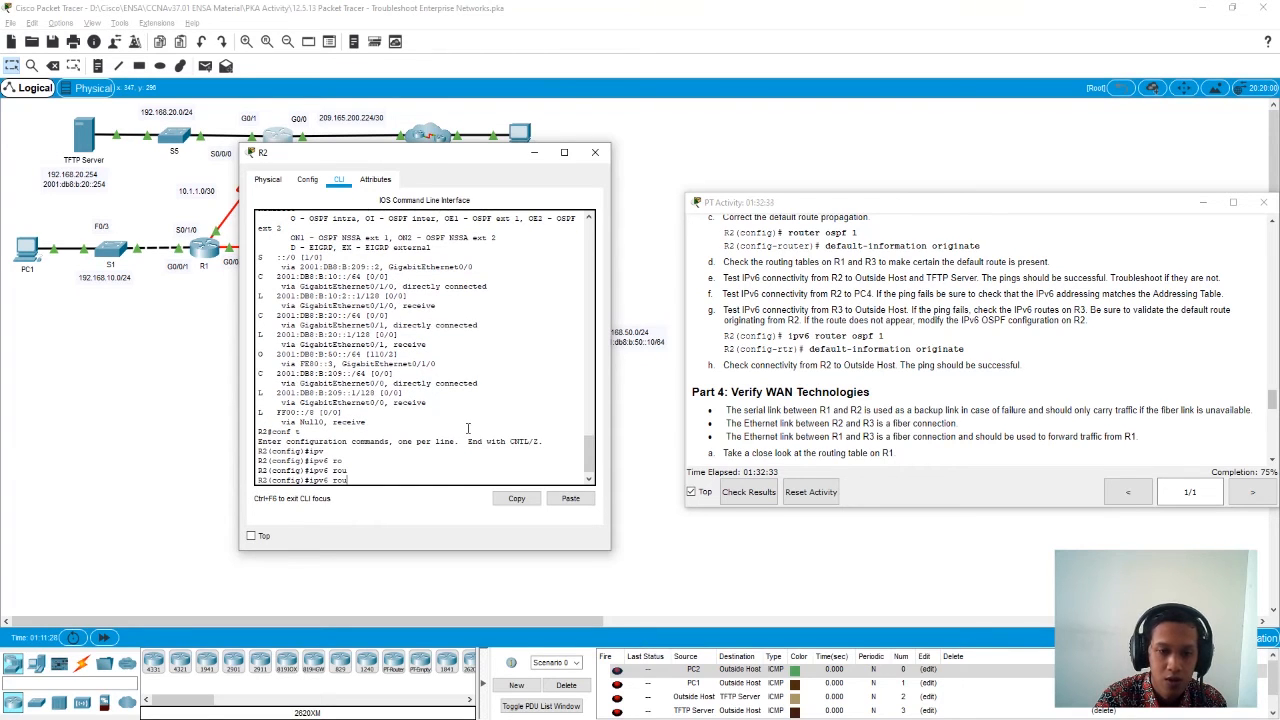
{"action": "type", "text": "ter os"}
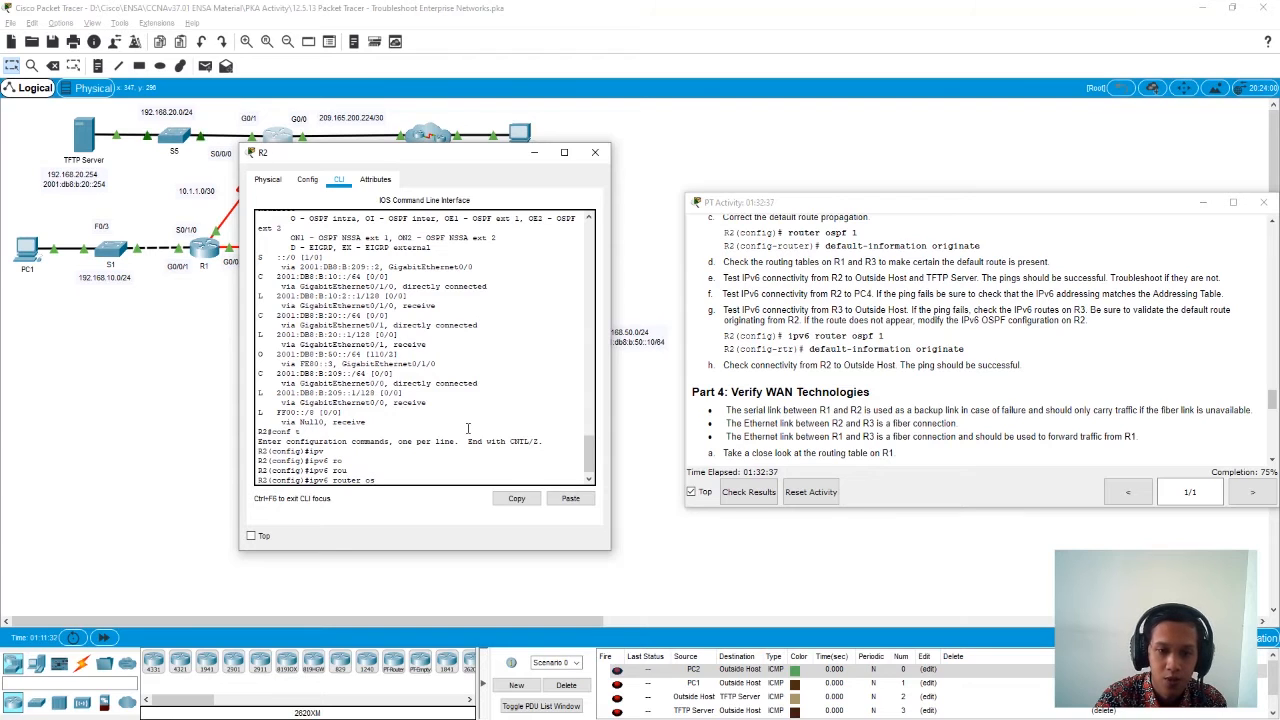
{"action": "type", "text": "pf 1"}
{"action": "key", "text": "Return"}
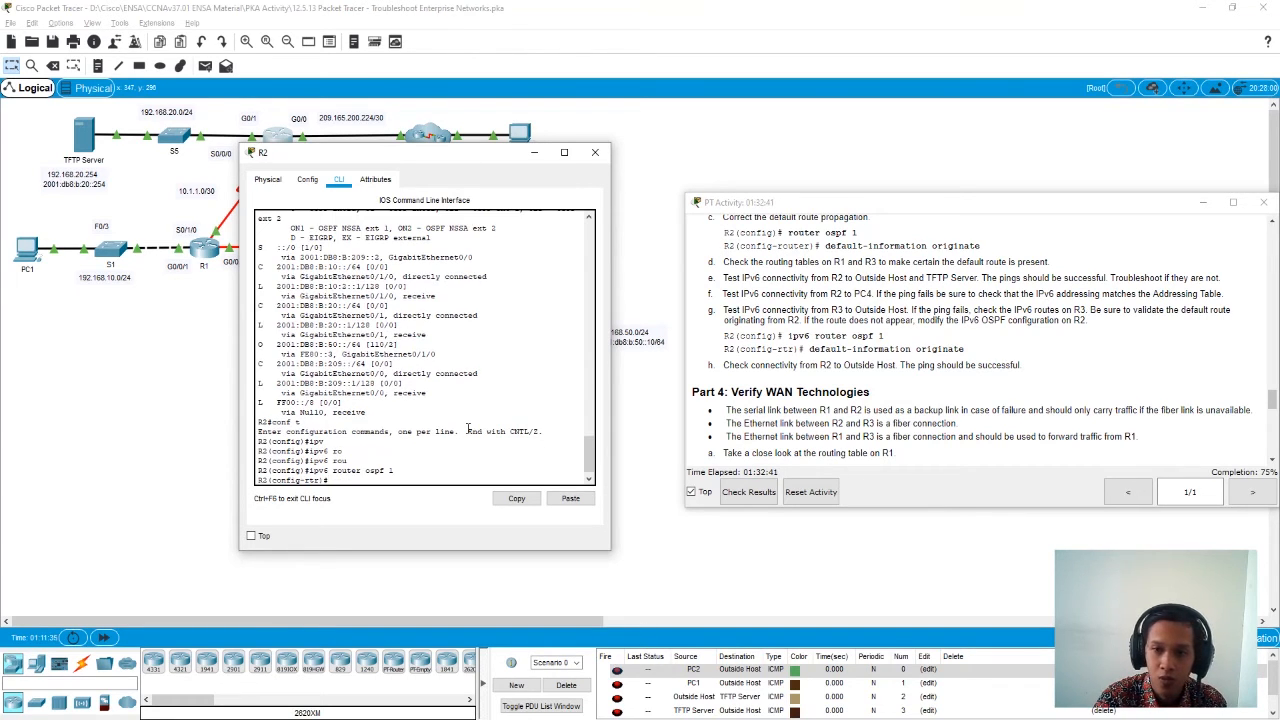
- Apply default-information originate to R2's IPv6 OSPF process and return to privileged EXEC mode
{"action": "type", "text": "def"}
{"action": "key", "text": "Tab"}
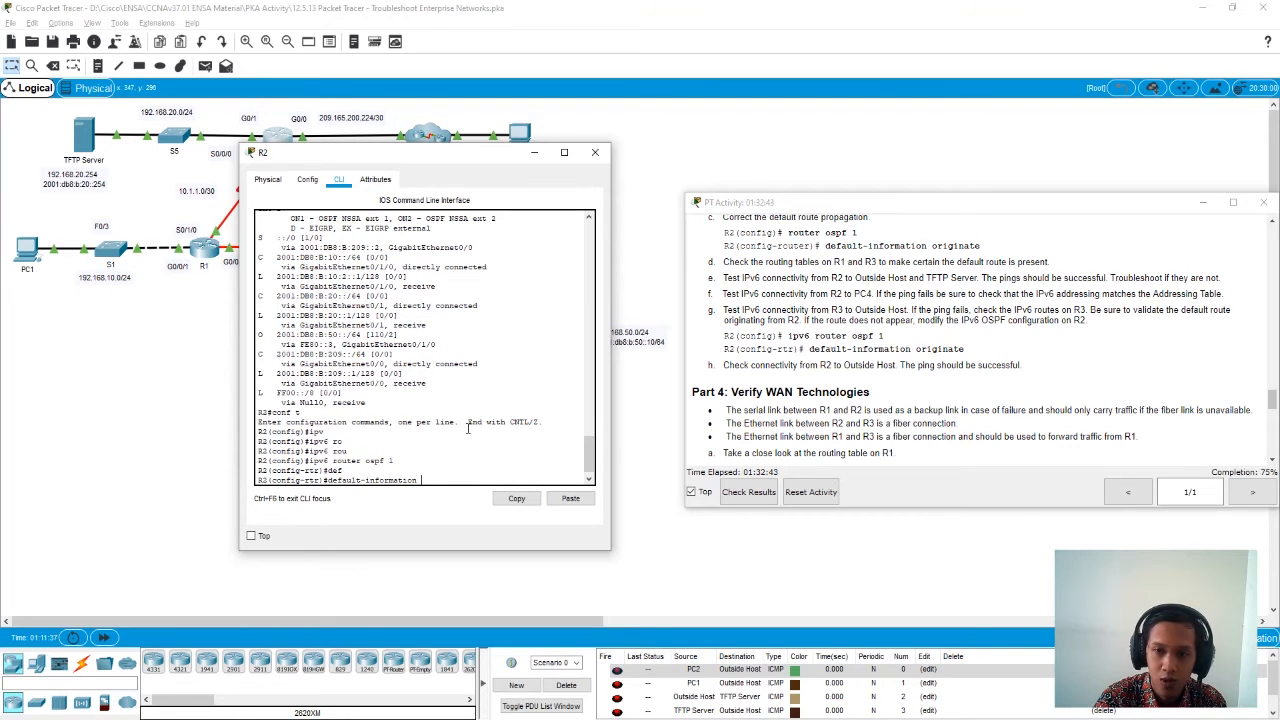
{"action": "type", "text": "origi"}
{"action": "key", "text": "Tab"}
{"action": "key", "text": "Return"}
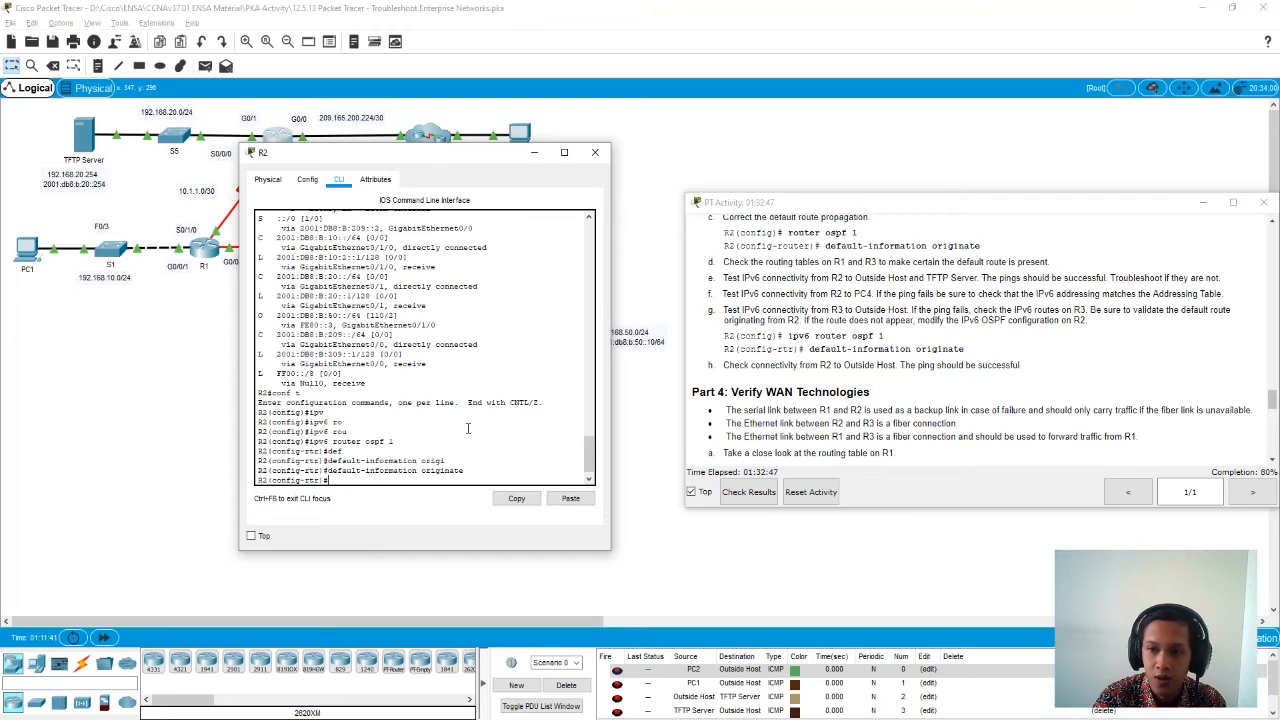
{"action": "type", "text": "exit"}
{"action": "key", "text": "Return"}
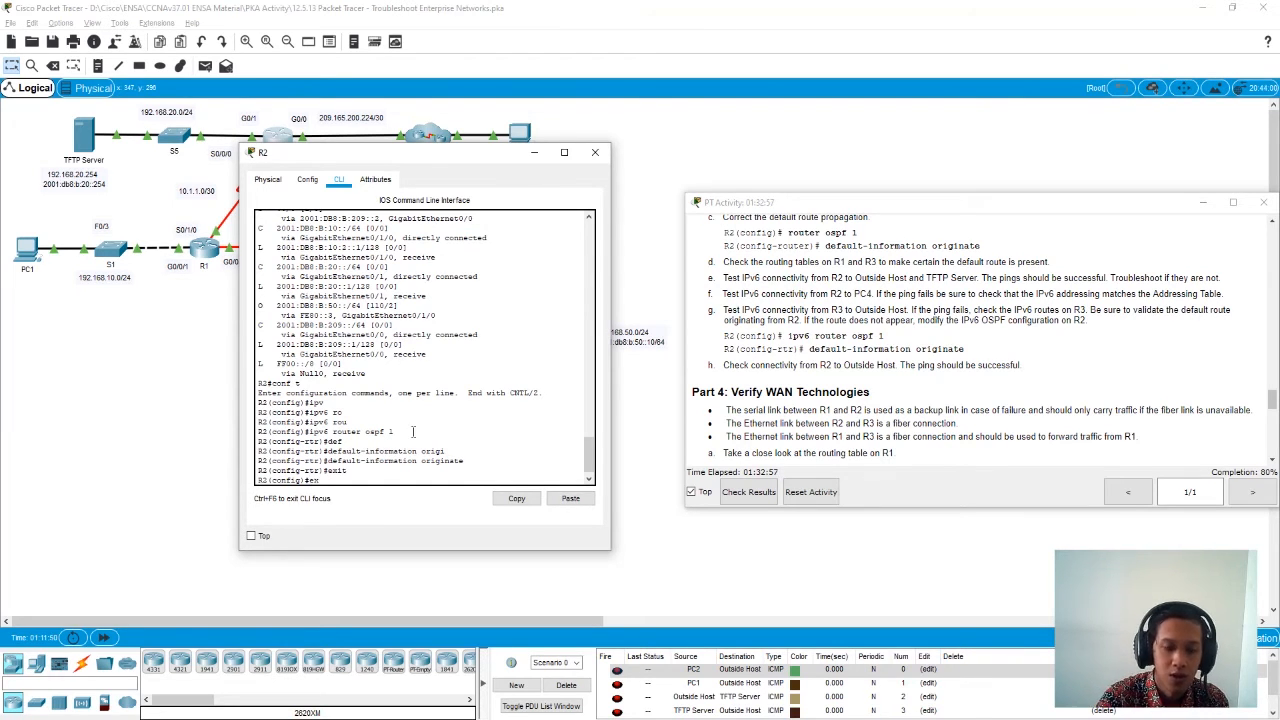
{"action": "key", "text": "Return"}
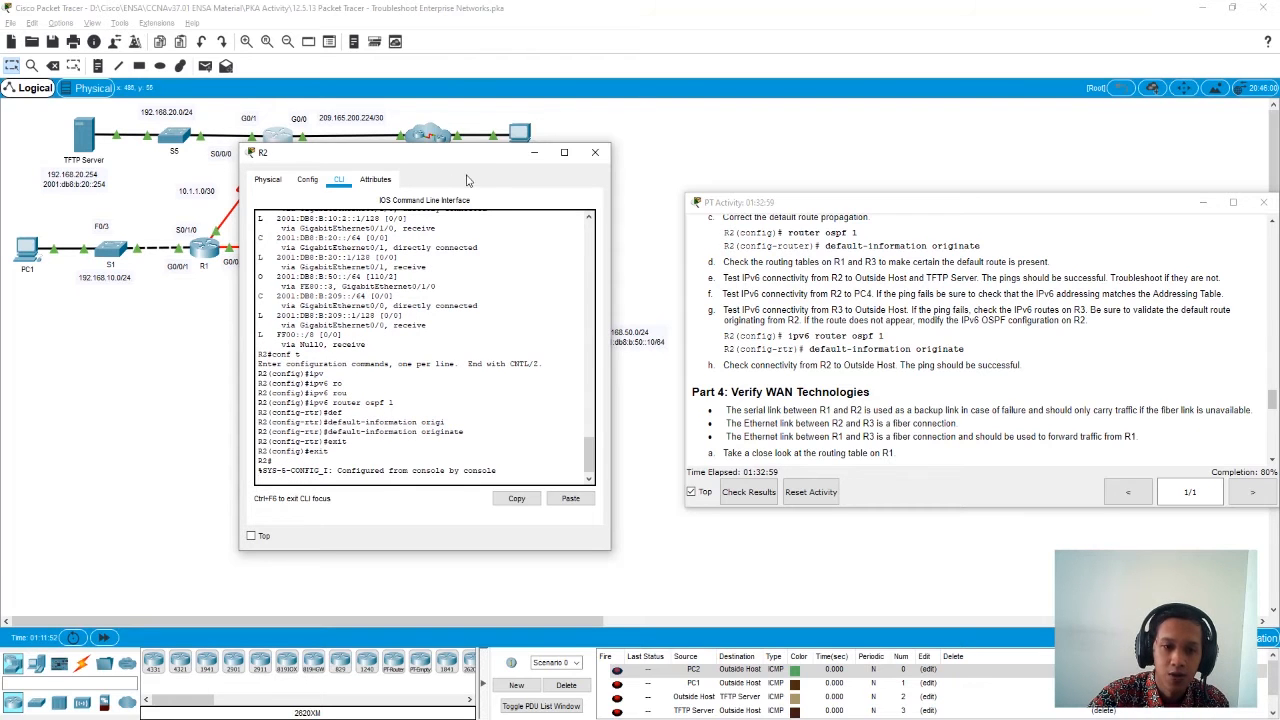
{"action": "key", "text": "Return"}
- Copy the Outside Host's IPv6 address from its IP configuration and close the host's window
{"action": "left_click_drag", "start_coordinate": [485, 155], "coordinate": [339, 149]}
{"action": "left_click", "coordinate": [517, 137]}
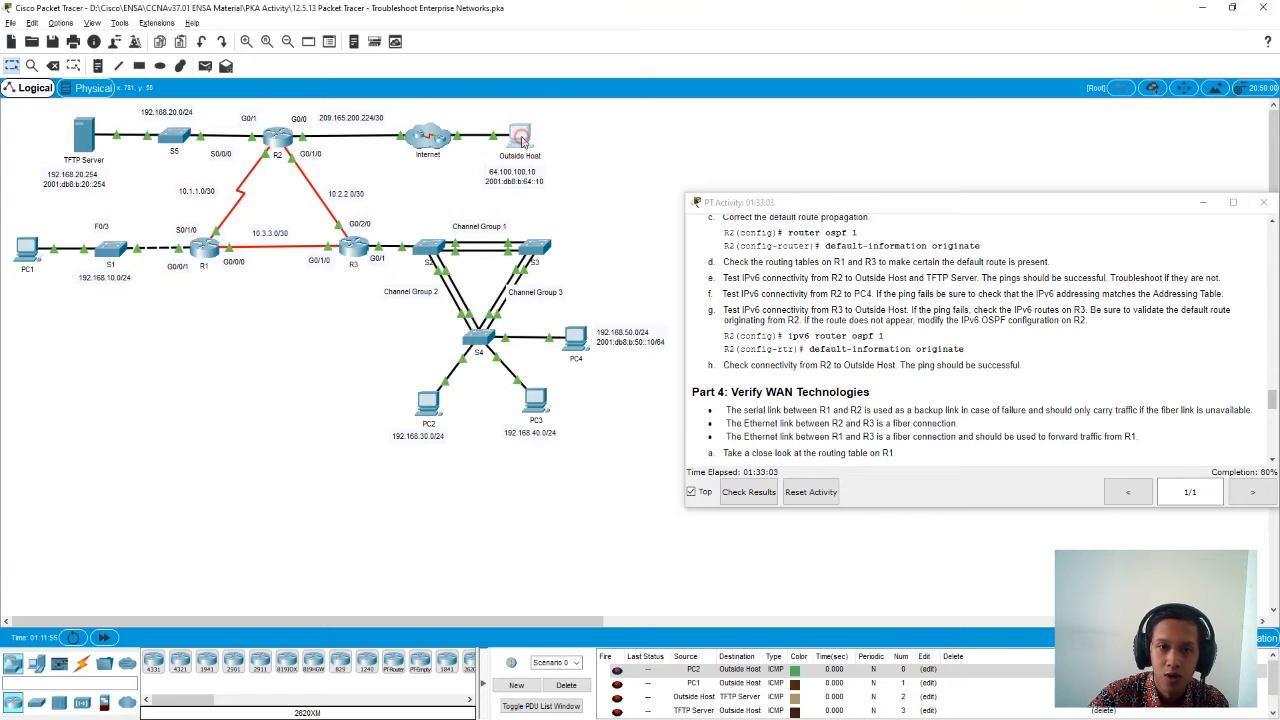
{"action": "left_click", "coordinate": [533, 246]}
{"action": "left_click_drag", "start_coordinate": [672, 425], "coordinate": [466, 422]}
{"action": "left_click_drag", "start_coordinate": [667, 391], "coordinate": [543, 394]}
{"action": "key", "text": "ctrl+c"}
{"action": "left_click", "coordinate": [810, 155]}
- Ping the Outside Host's IPv6 address 2001:DB8:B:64::10 from R2 and check the success rate
{"action": "left_click", "coordinate": [277, 138]}
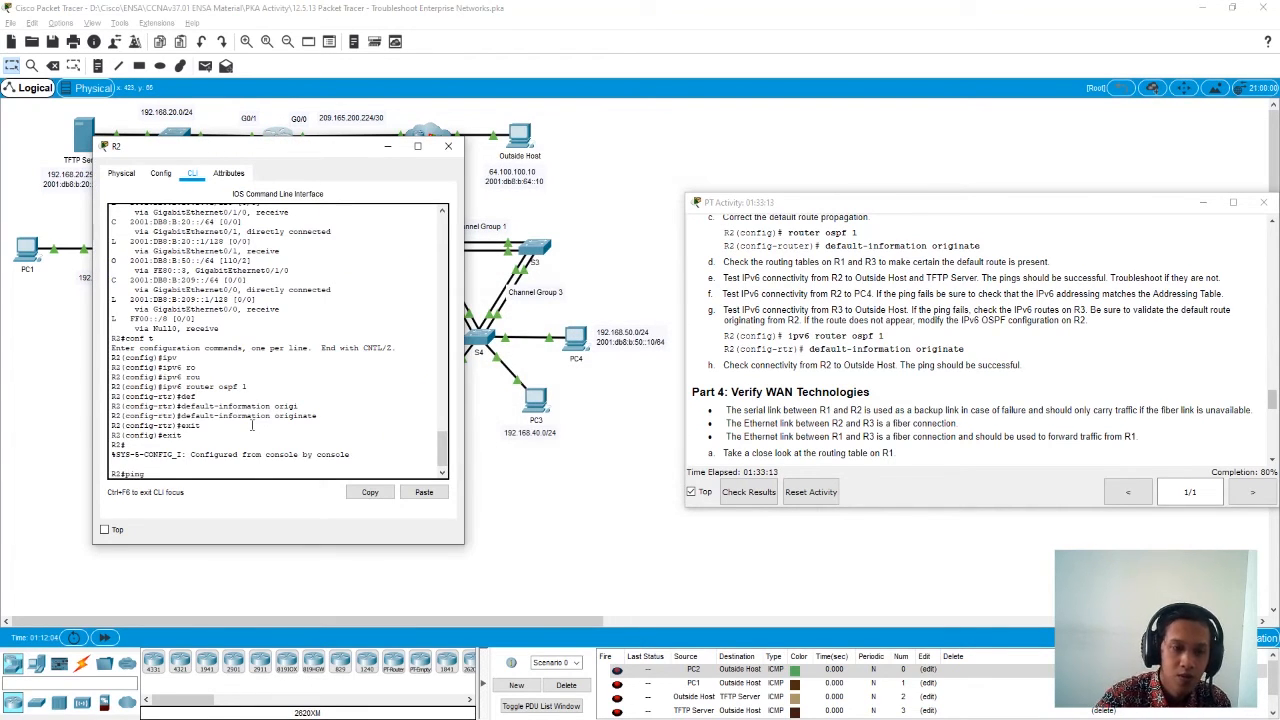
{"action": "type", "text": "ping"}
{"action": "left_click", "coordinate": [424, 492]}
{"action": "key", "text": "Return"}
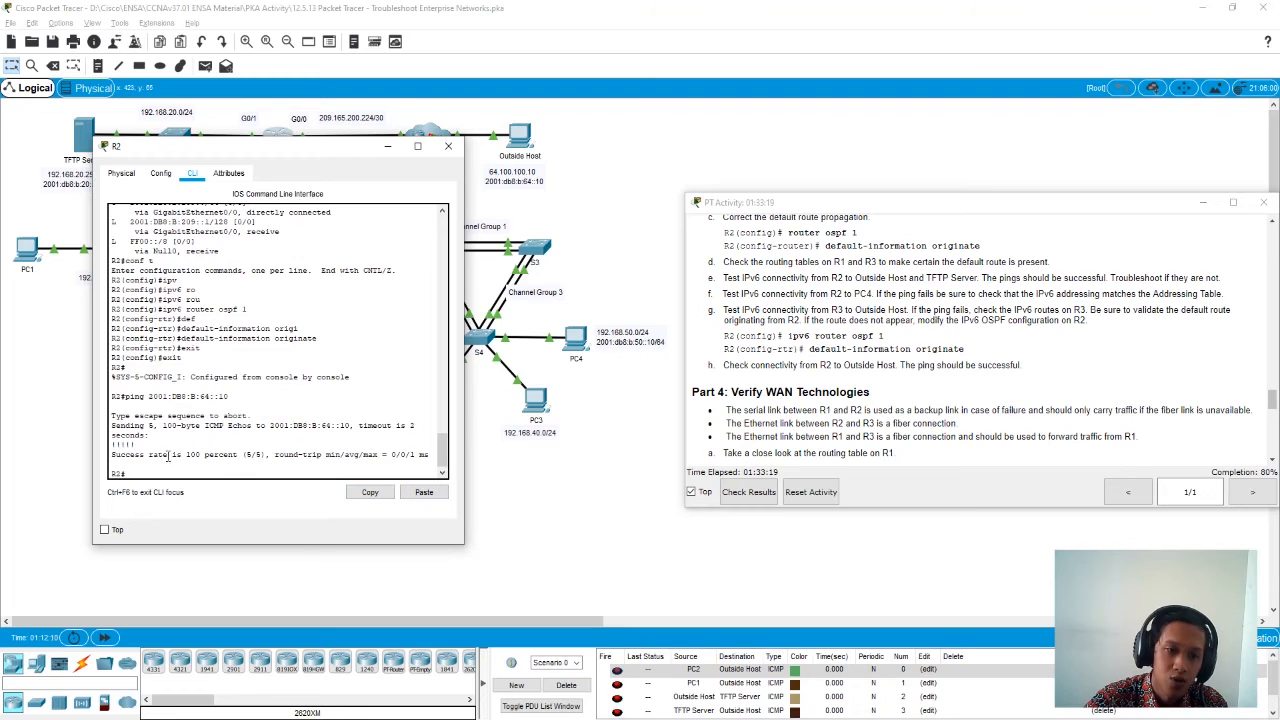
{"action": "left_click_drag", "start_coordinate": [177, 454], "coordinate": [256, 453]}
{"action": "left_click", "coordinate": [371, 387]}
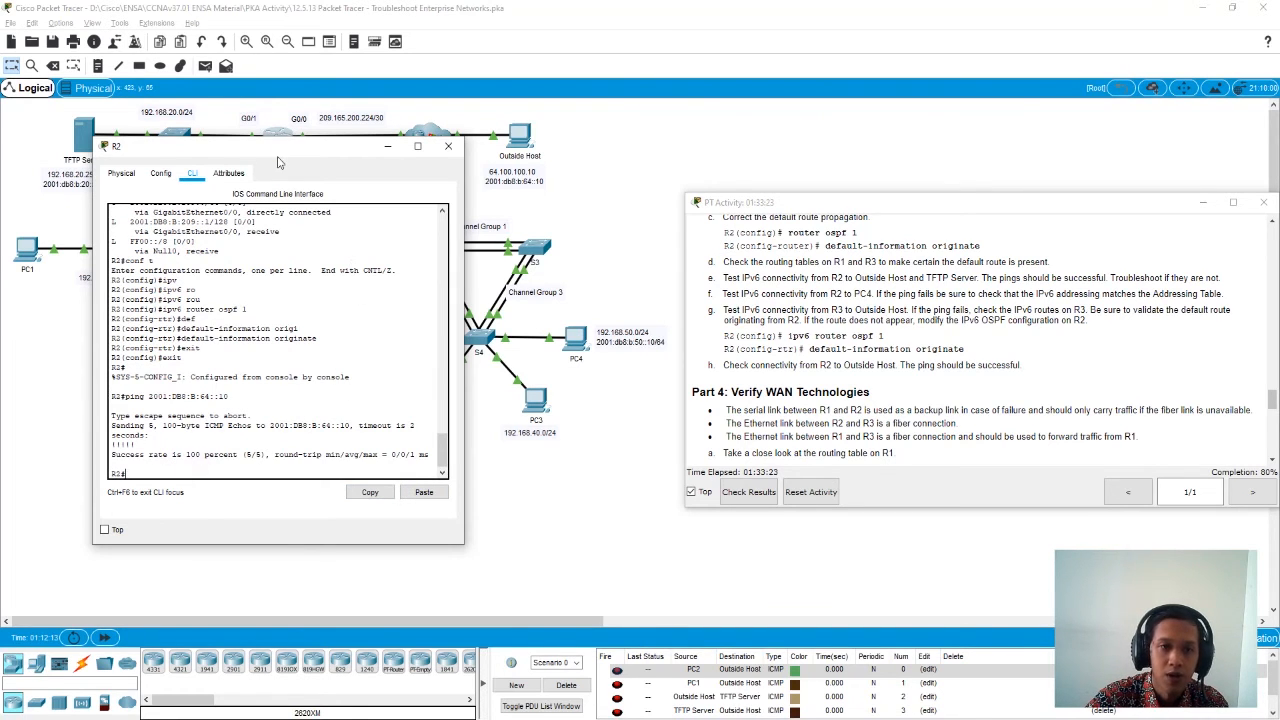
- Read the Part 4 instructions on verifying WAN technologies and close R2's window
{"action": "left_click_drag", "start_coordinate": [250, 146], "coordinate": [294, 221]}
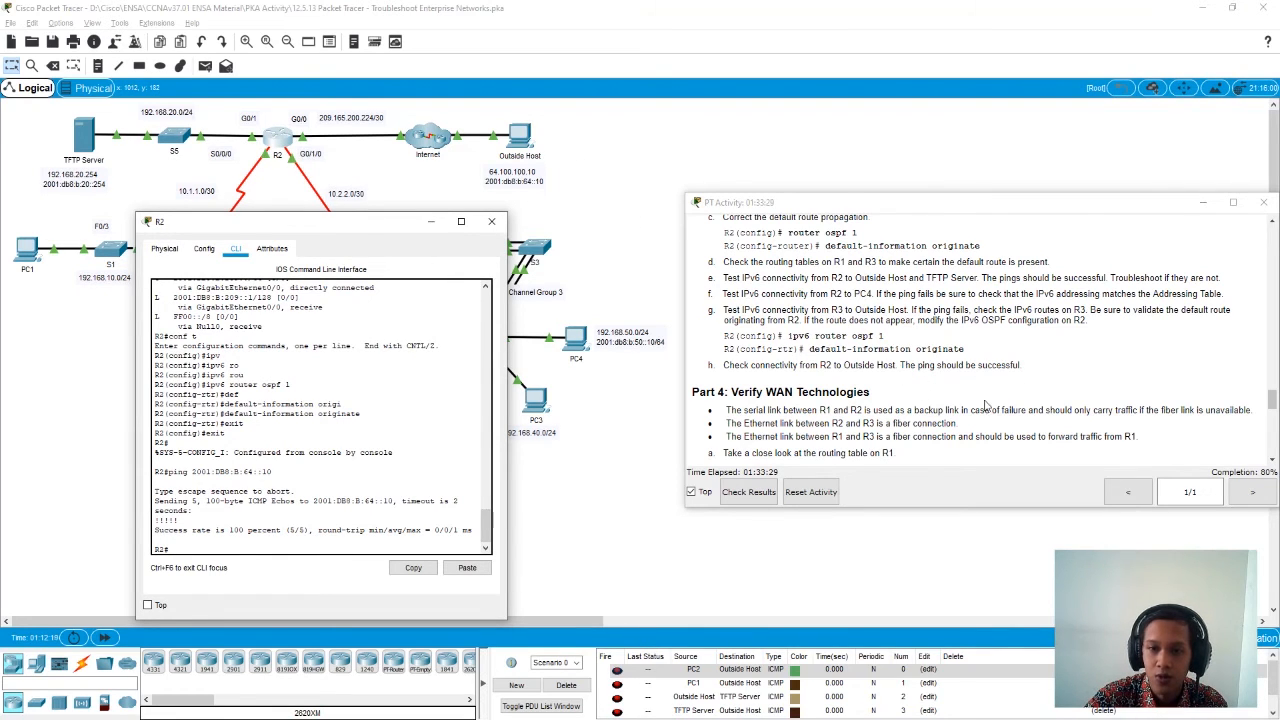
{"action": "scroll", "coordinate": [1035, 392], "scroll_direction": "down", "scroll_amount": 2}
{"action": "scroll", "coordinate": [1035, 392], "scroll_direction": "down", "scroll_amount": 1}
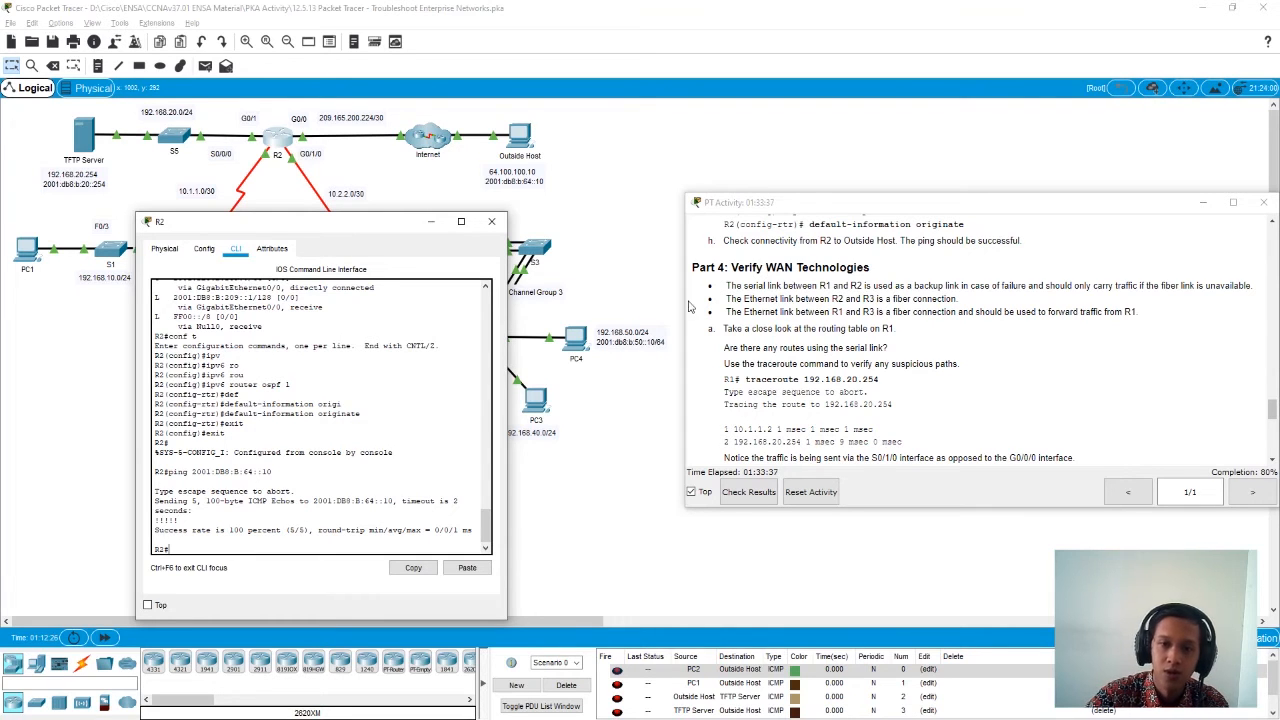
{"action": "left_click", "coordinate": [492, 222]}
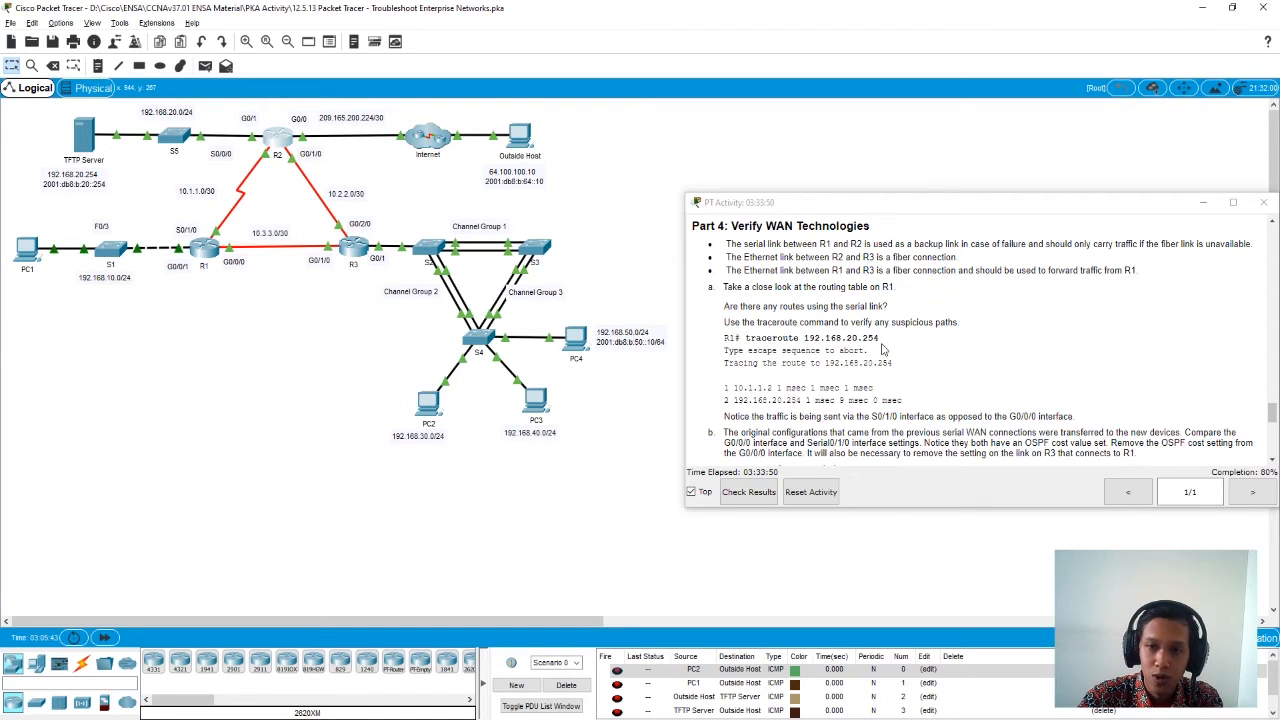
- Trace the route from R1 to 192.168.20.254, read the step b instructions and close R1's window
{"action": "left_click_drag", "start_coordinate": [880, 340], "coordinate": [747, 338]}
{"action": "key", "text": "ctrl+c"}
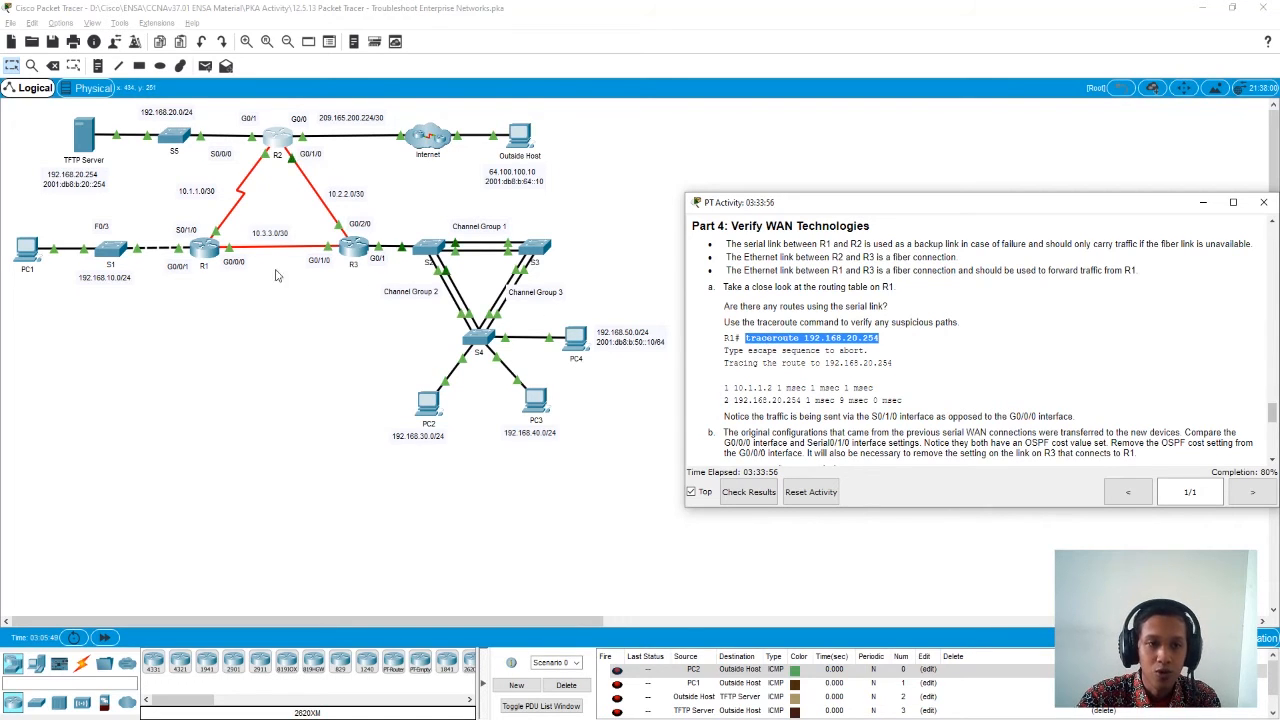
{"action": "left_click", "coordinate": [205, 250]}
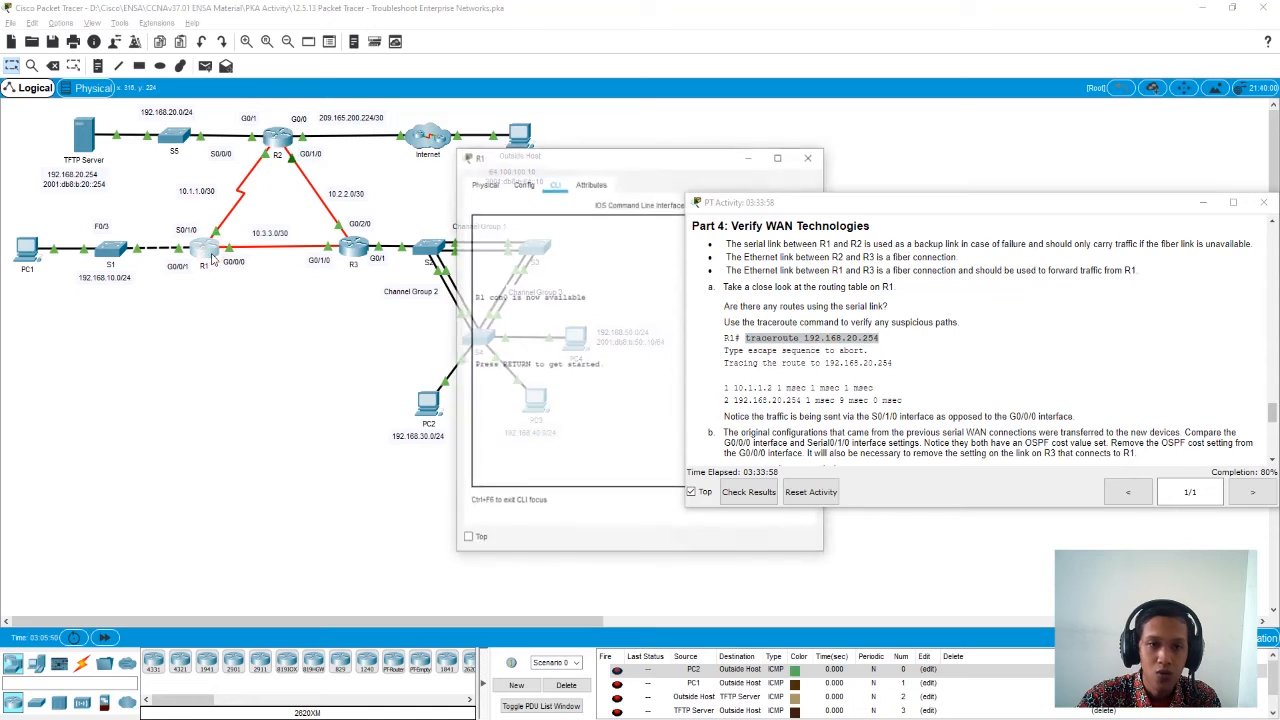
{"action": "key", "text": "Return"}
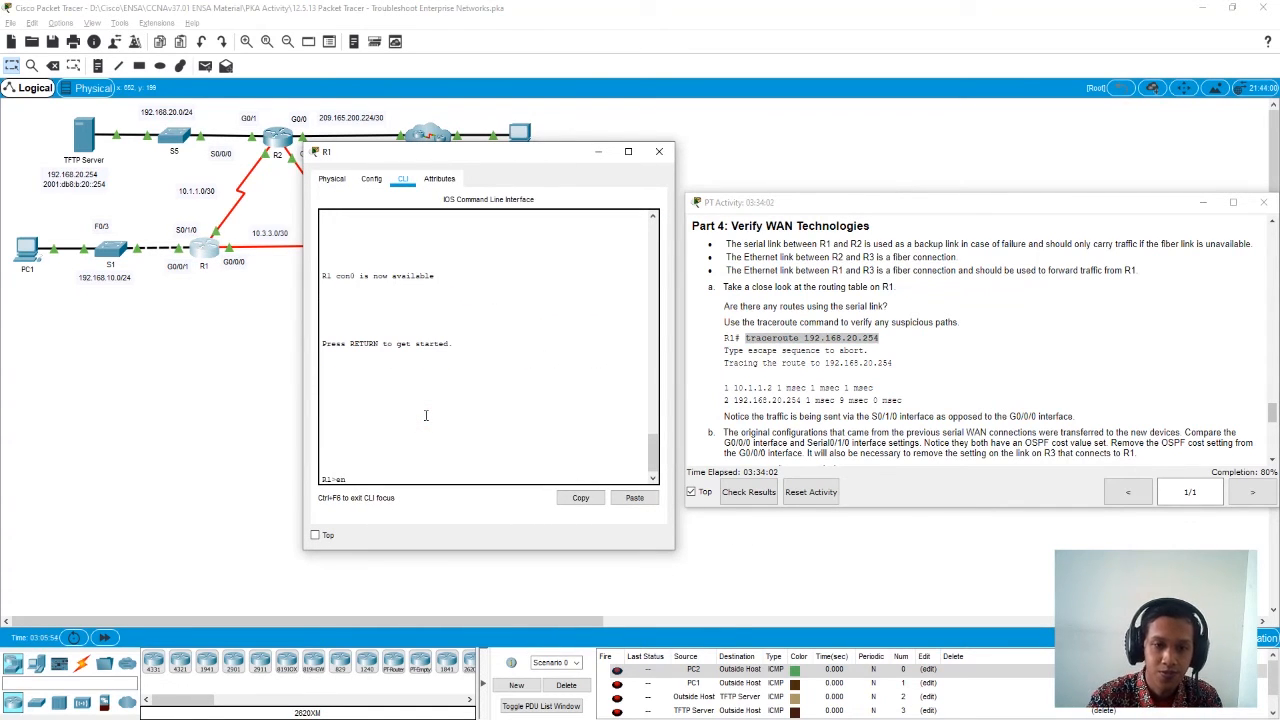
{"action": "type", "text": "en"}
{"action": "key", "text": "Return"}
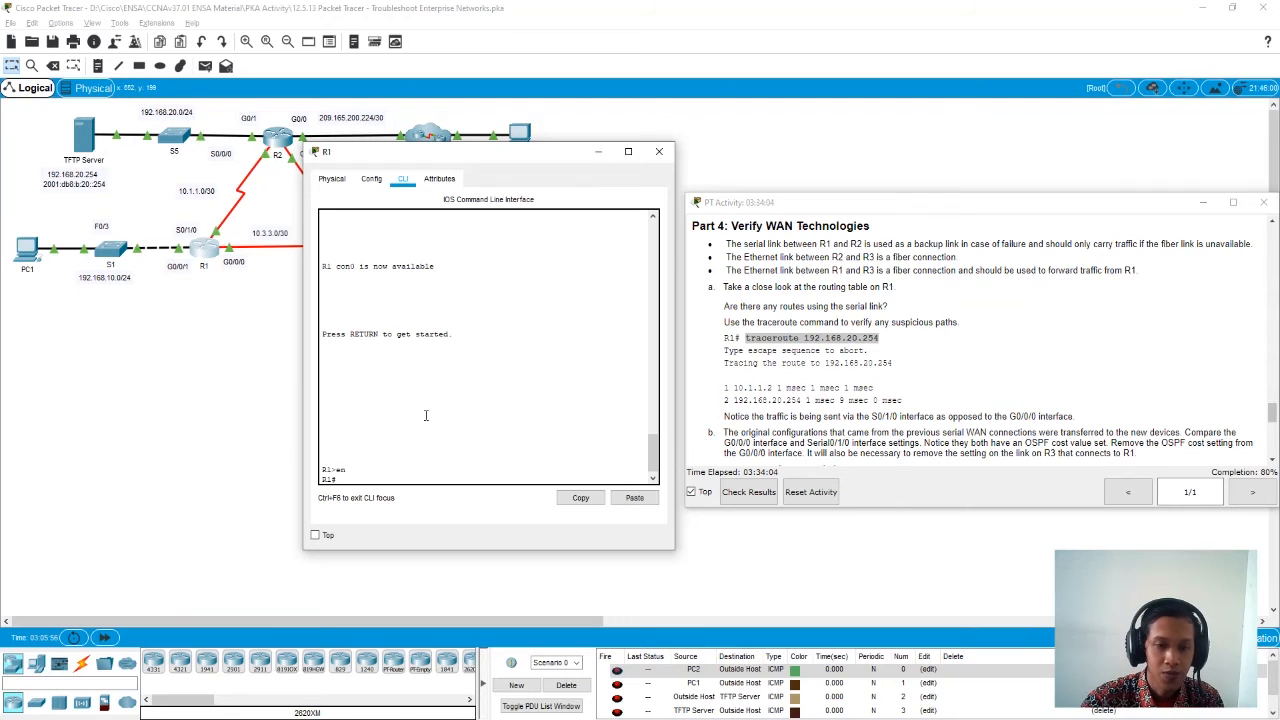
{"action": "left_click", "coordinate": [634, 497]}
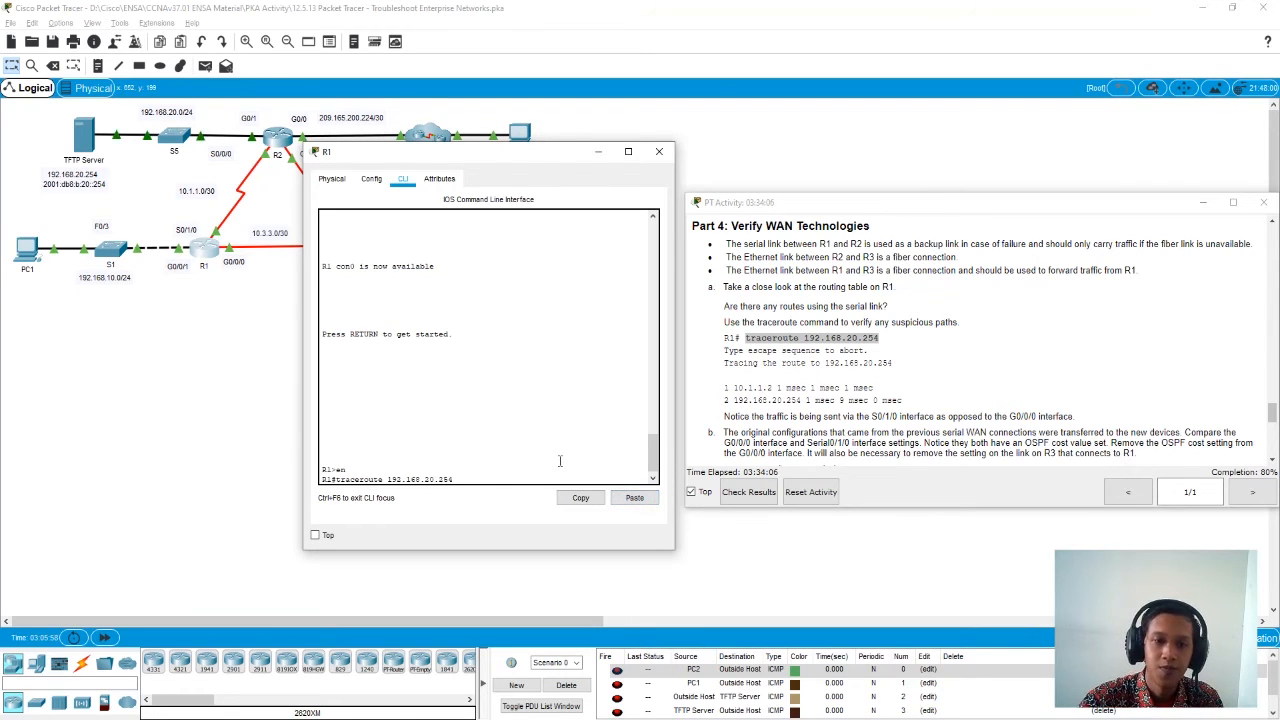
{"action": "key", "text": "Return"}
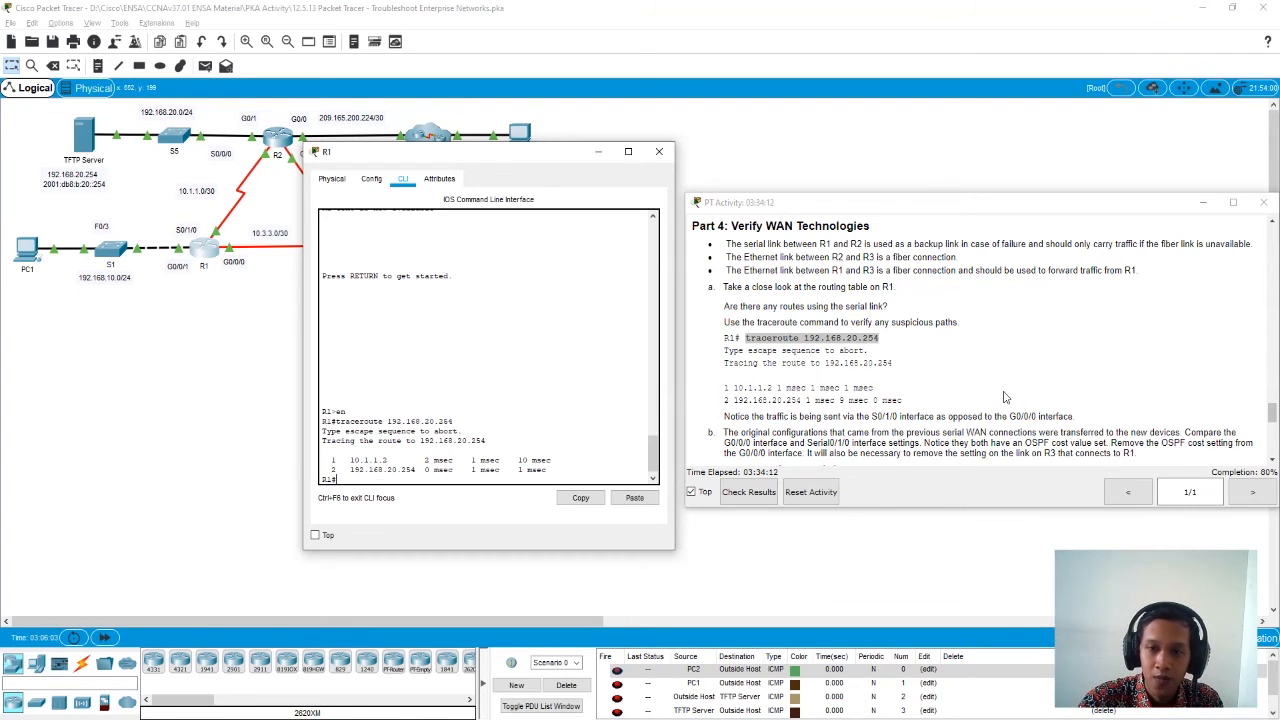
{"action": "scroll", "coordinate": [850, 385], "scroll_direction": "down", "scroll_amount": 2}
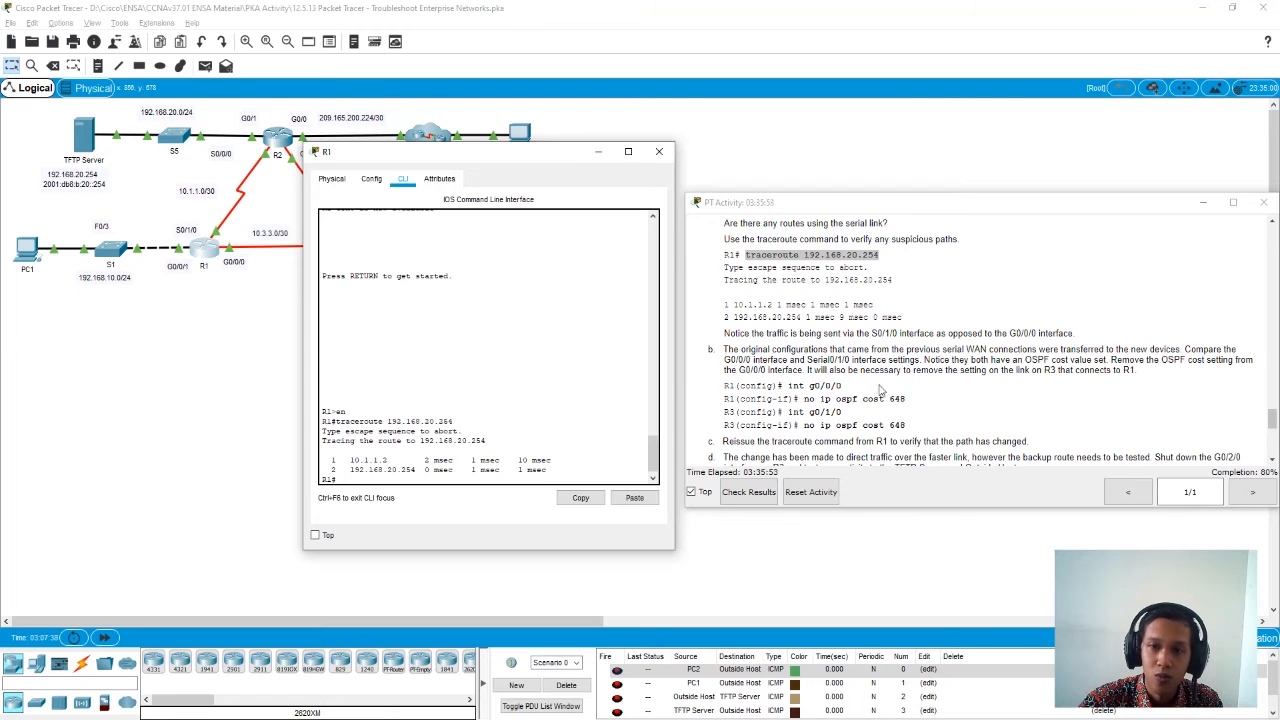
{"action": "left_click", "coordinate": [659, 153]}
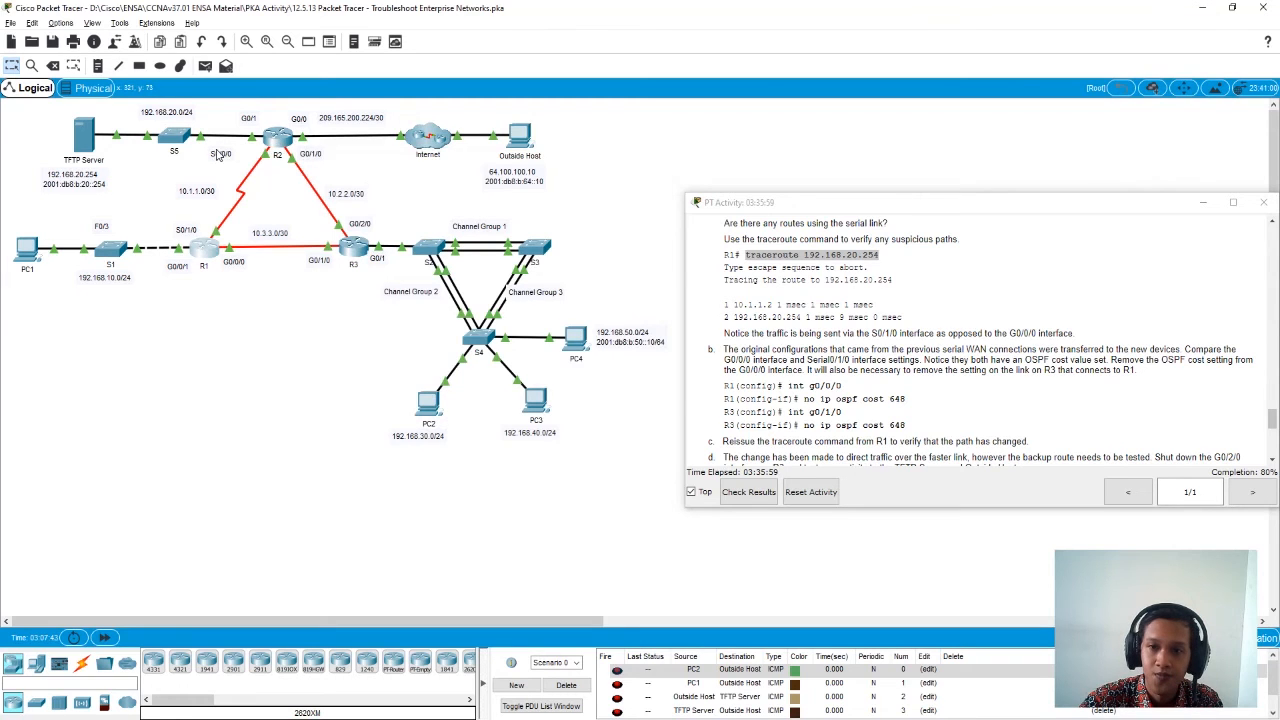
- Open R2's command line and enter privileged EXEC mode
{"action": "left_click", "coordinate": [280, 141]}
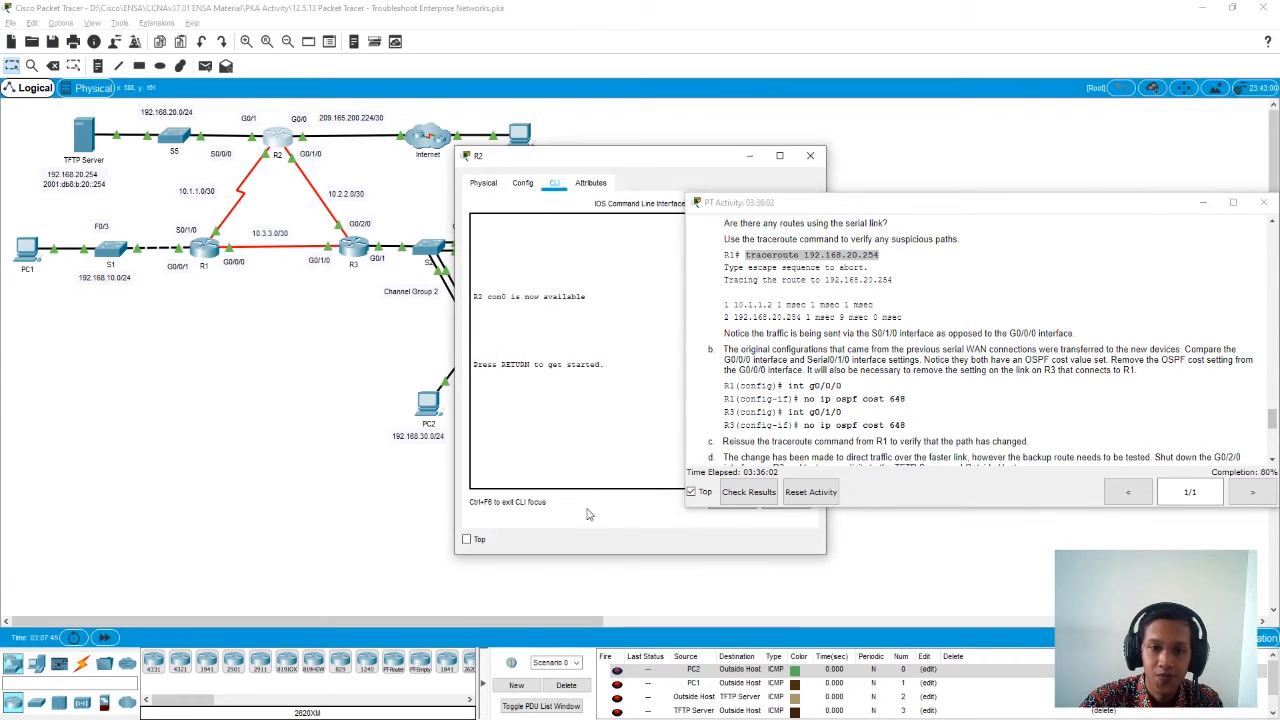
{"action": "left_click", "coordinate": [576, 449]}
{"action": "key", "text": "Return"}
{"action": "type", "text": "en"}
{"action": "key", "text": "Return"}
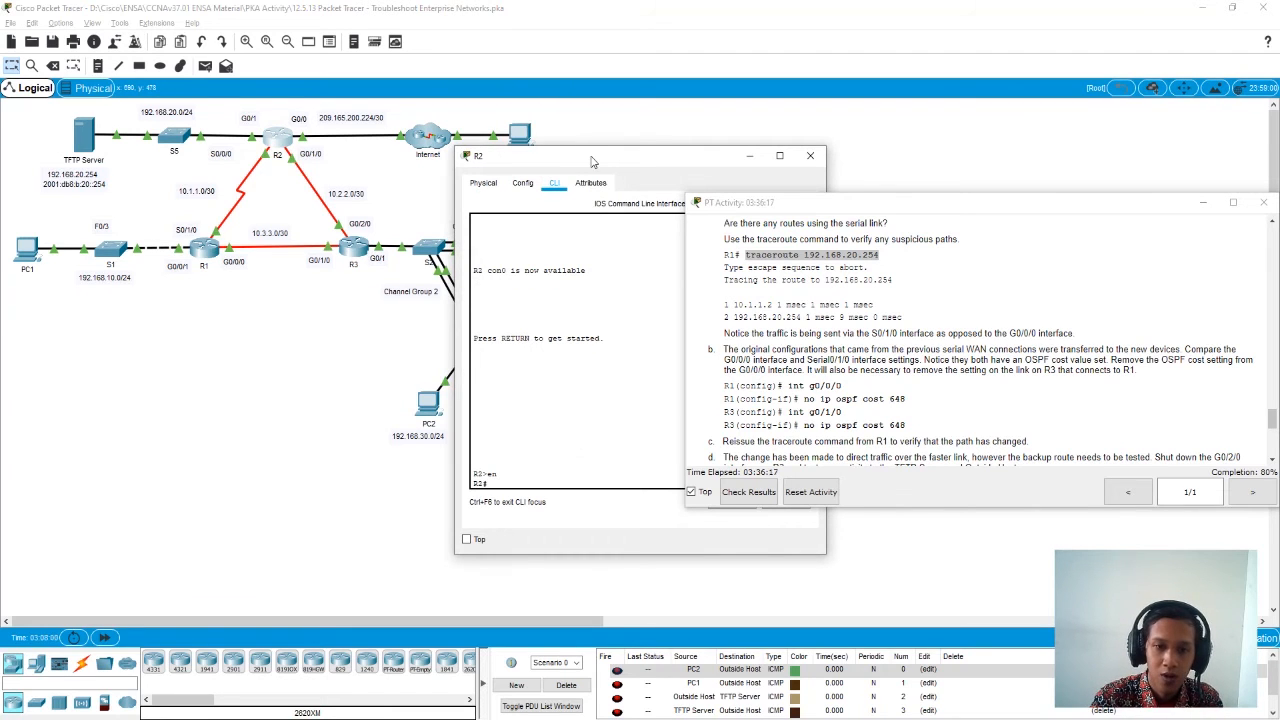
{"action": "left_click_drag", "start_coordinate": [591, 161], "coordinate": [410, 157]}
- Display R2's brief IP interface summary with show ip interface brief
{"action": "type", "text": "c"}
{"action": "type", "text": "h"}
{"action": "key", "text": "Tab"}
{"action": "type", "text": "ip"}
{"action": "key", "text": "Tab"}
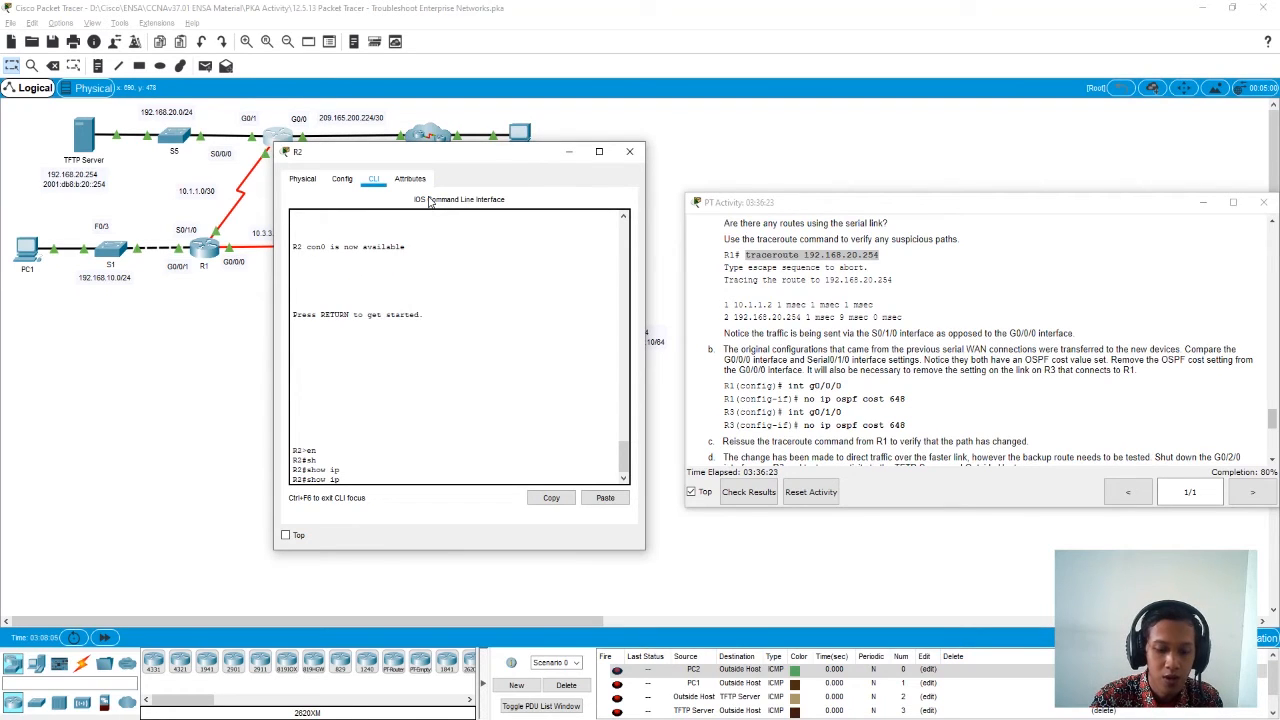
{"action": "type", "text": "i"}
{"action": "key", "text": "Tab"}
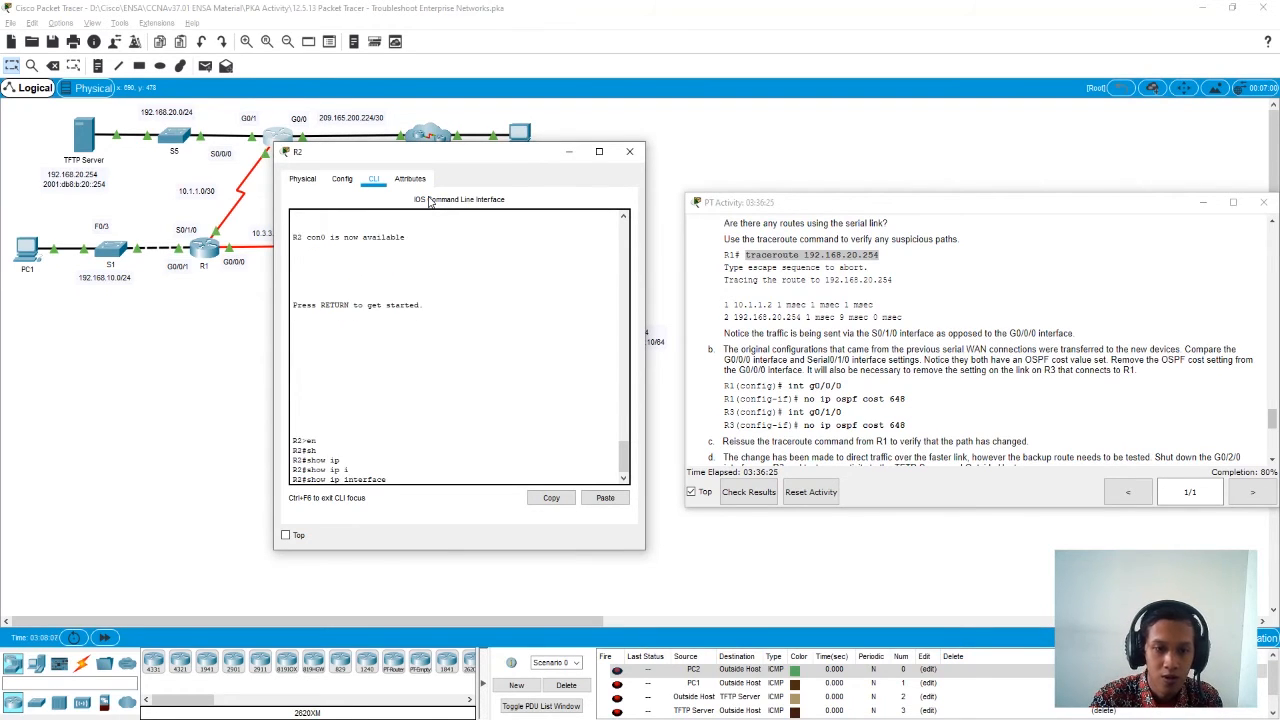
{"action": "type", "text": "bri"}
{"action": "key", "text": "Tab"}
{"action": "key", "text": "Return"}
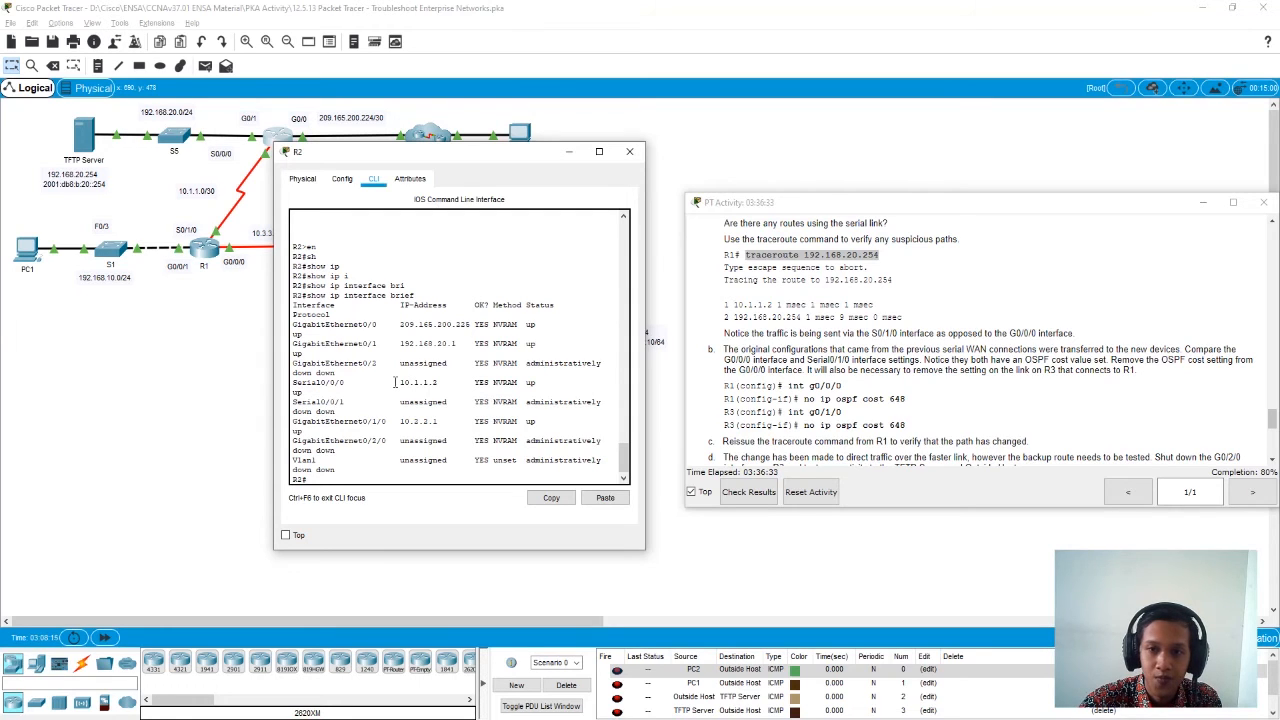
- Identify which R2 interface holds the address 10.1.1.2 in the interface summary
{"action": "left_click_drag", "start_coordinate": [395, 382], "coordinate": [452, 383]}
{"action": "left_click", "coordinate": [318, 383]}
{"action": "left_click_drag", "start_coordinate": [318, 383], "coordinate": [356, 384]}
{"action": "left_click", "coordinate": [420, 385]}
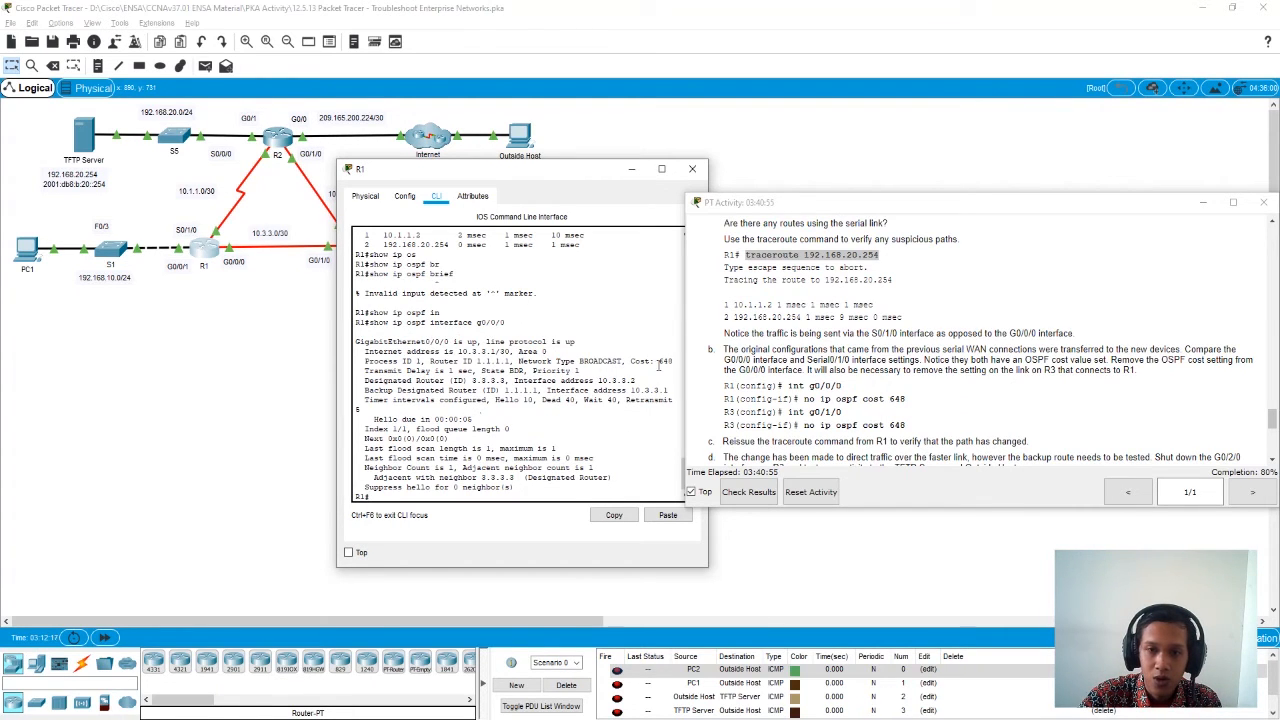
- Check the OSPF cost of R1's g0/0/0, and show the OSPF details of serial 0/1/0 to compare its cost
{"action": "left_click_drag", "start_coordinate": [659, 365], "coordinate": [671, 365]}
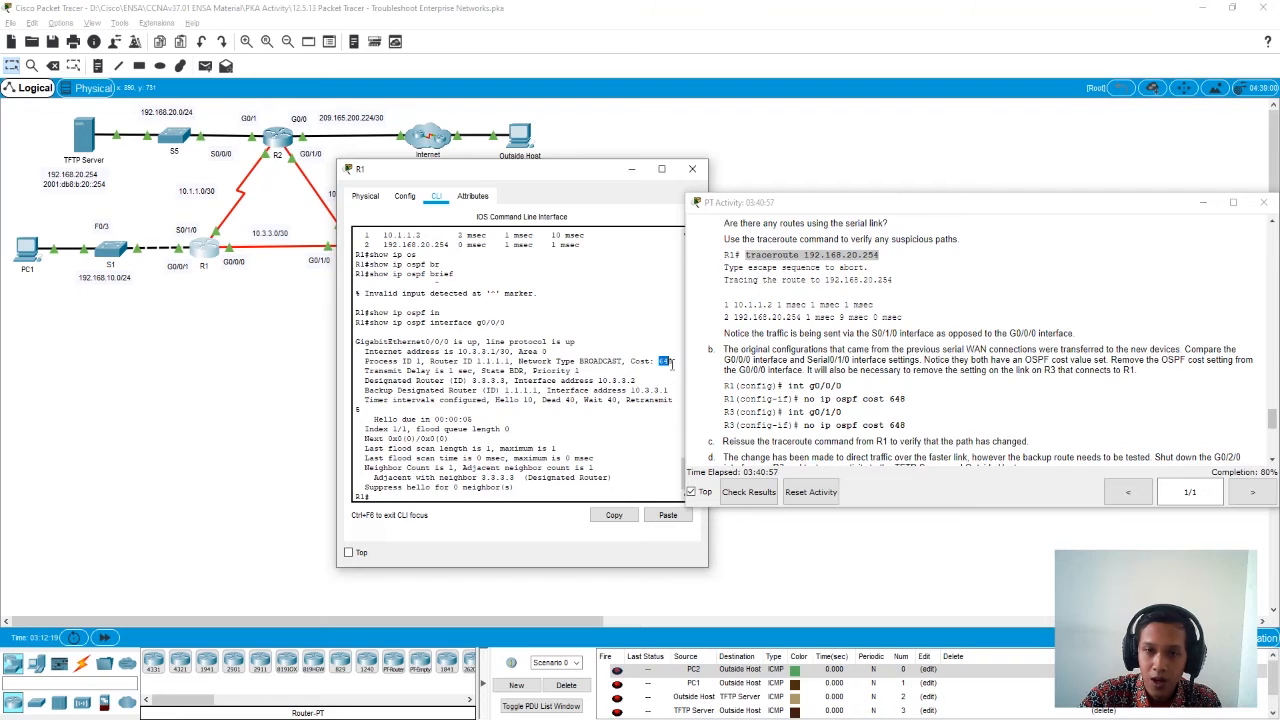
{"action": "left_click", "coordinate": [516, 449]}
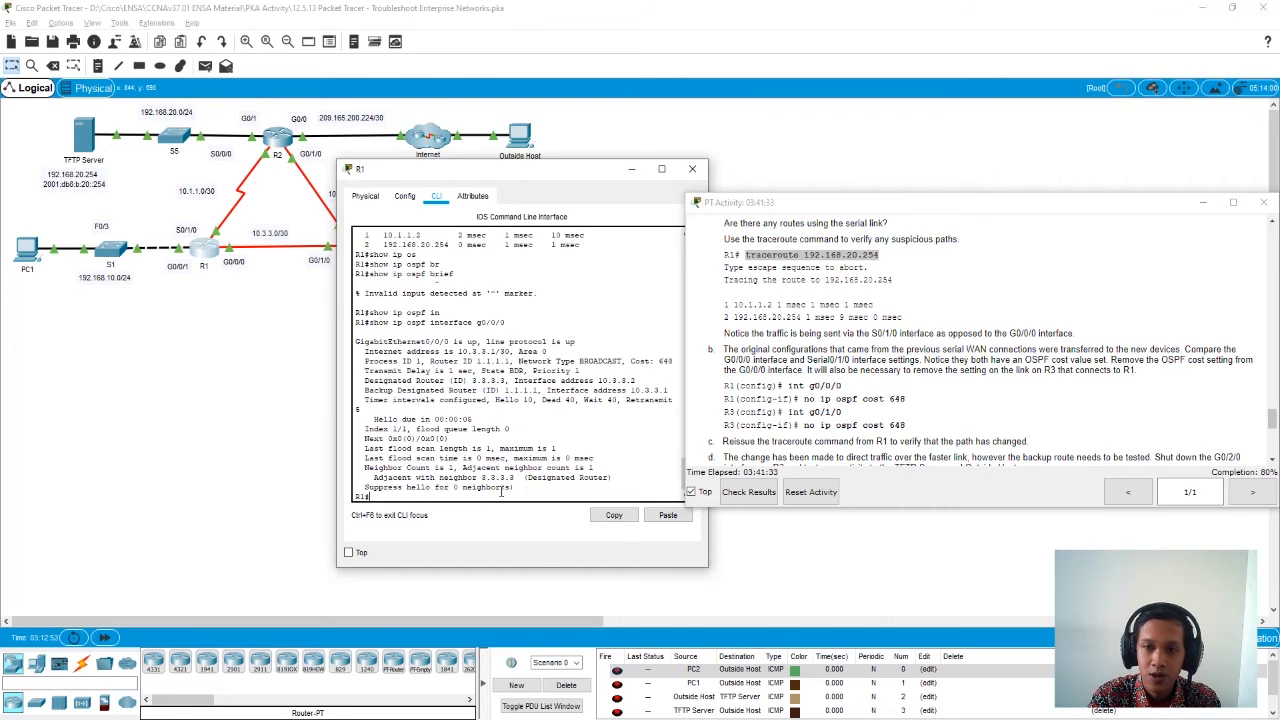
{"action": "key", "text": "Up"}
{"action": "key", "text": "BackSpace"}
{"action": "key", "text": "BackSpace"}
{"action": "key", "text": "BackSpace"}
{"action": "key", "text": "BackSpace"}
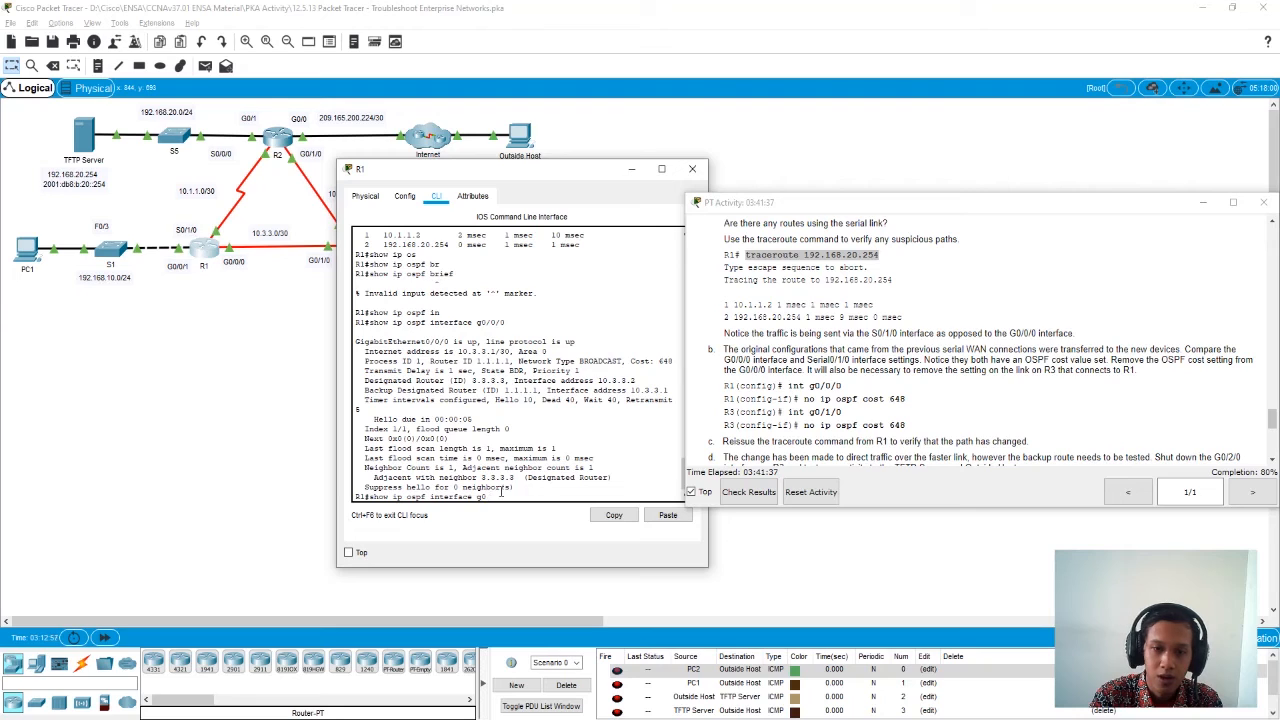
{"action": "type", "text": "ser"}
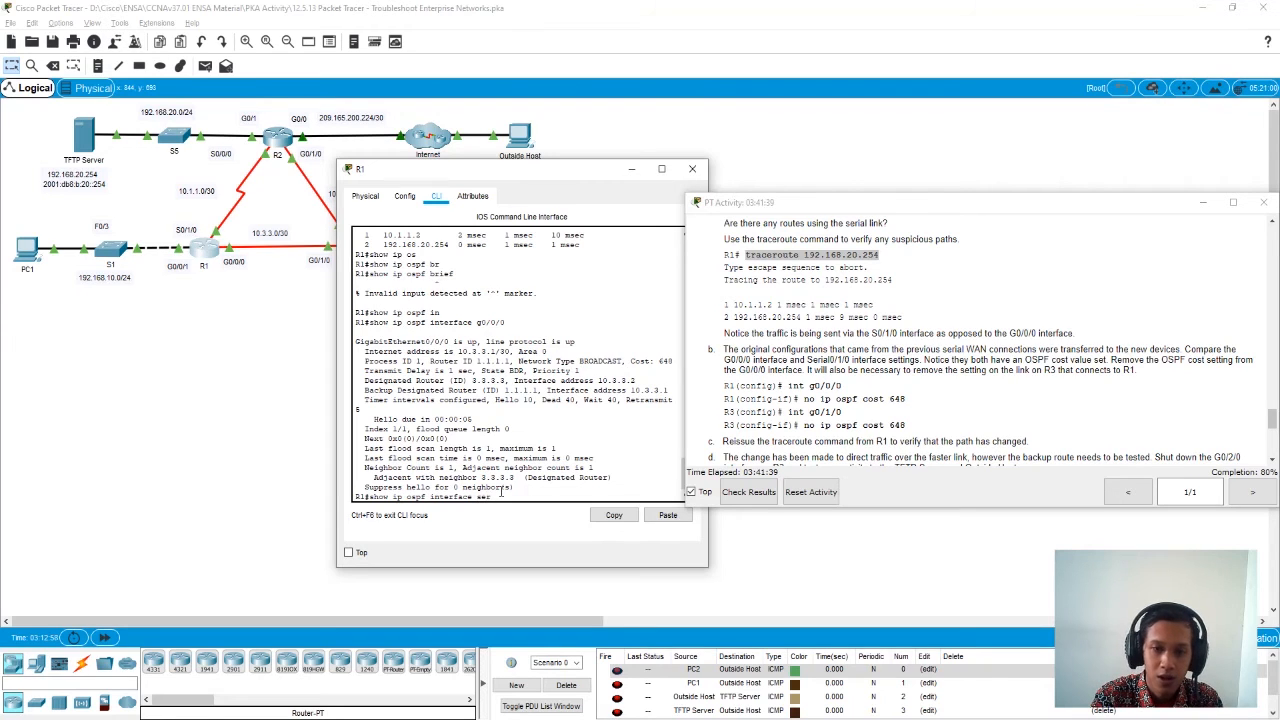
{"action": "type", "text": "ial 0/1"}
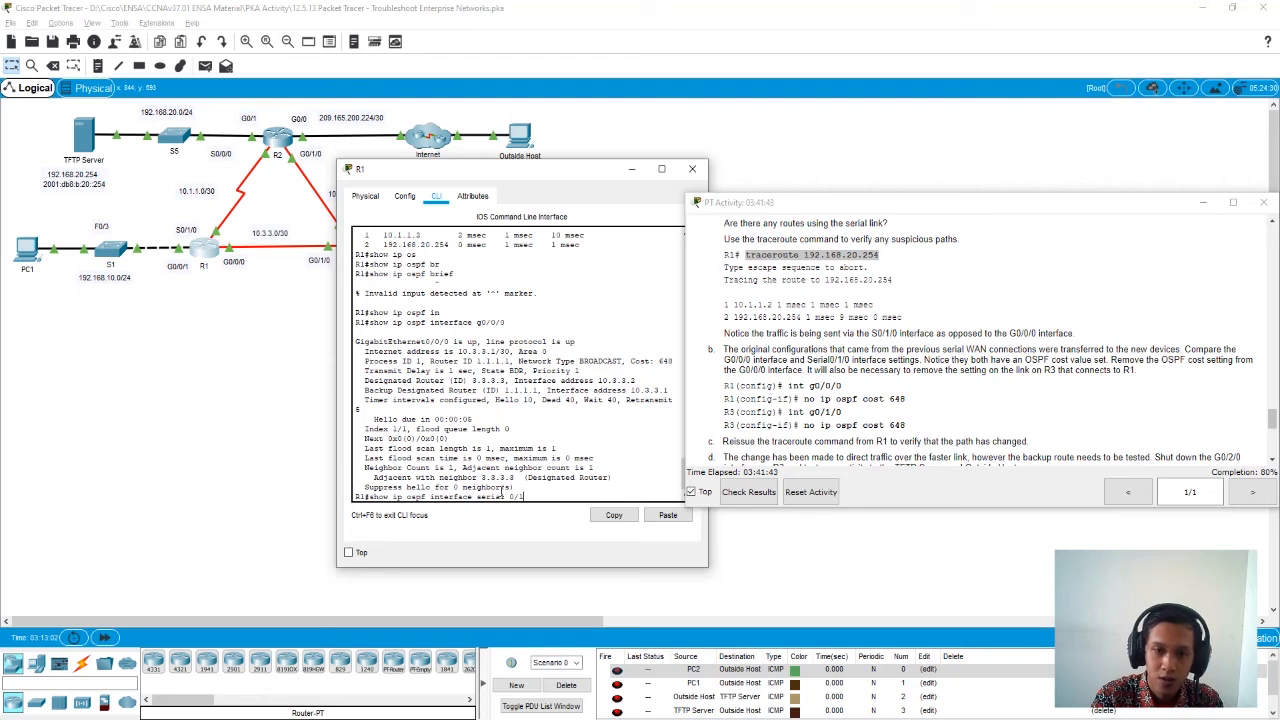
{"action": "key", "text": "Return"}
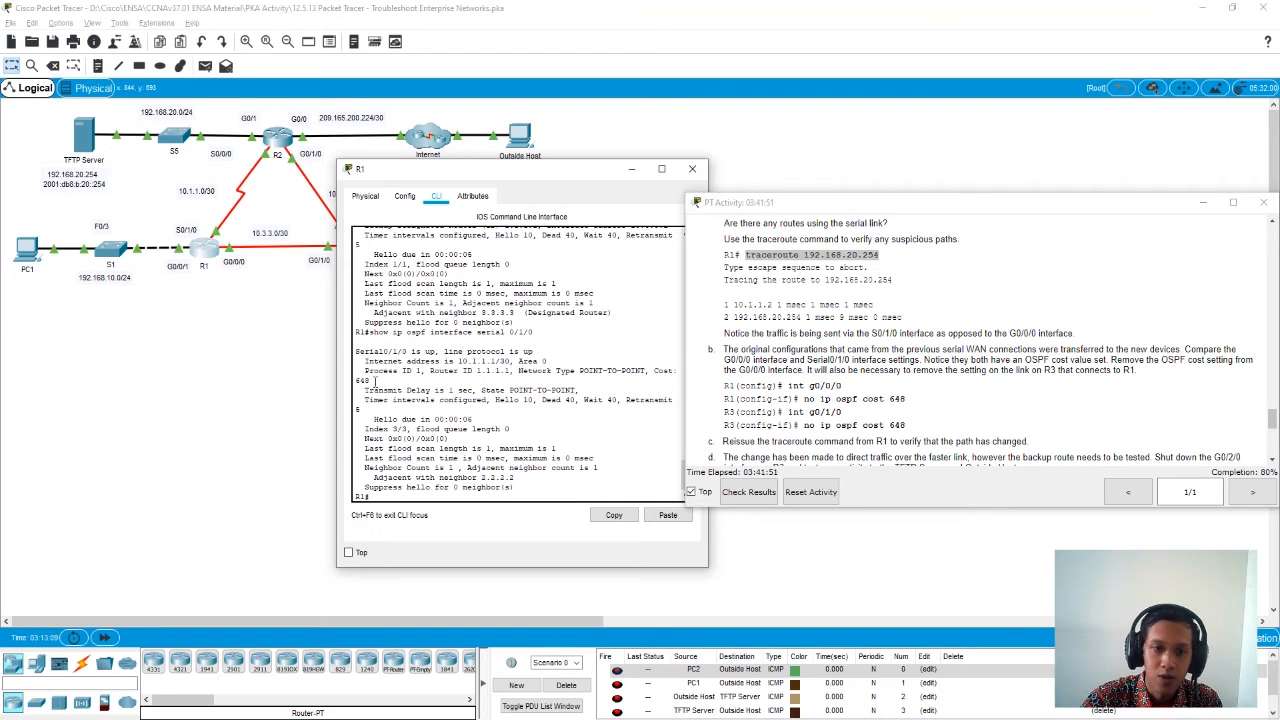
{"action": "left_click_drag", "start_coordinate": [371, 381], "coordinate": [355, 381]}
{"action": "left_click", "coordinate": [437, 476]}
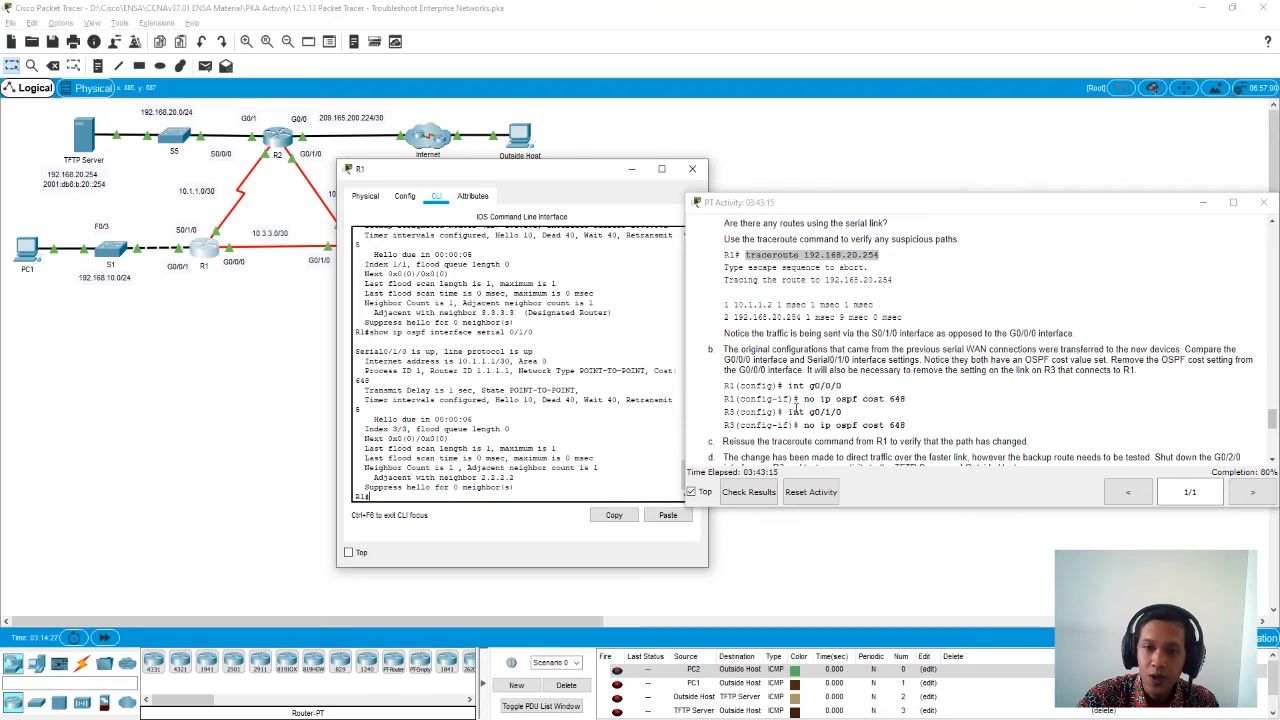
- Remove the OSPF cost of 648 from R1's g0/0/0 interface and close R1's window
{"action": "type", "text": "conf t"}
{"action": "key", "text": "Return"}
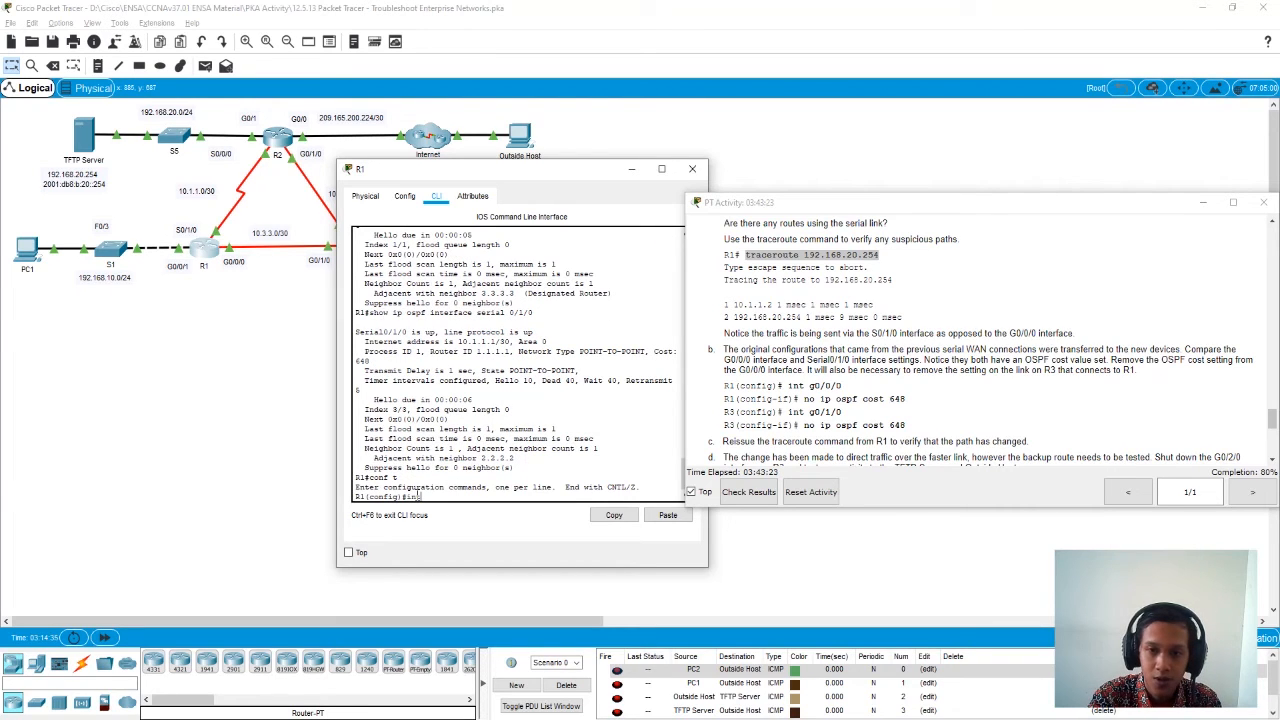
{"action": "type", "text": "int g0/0"}
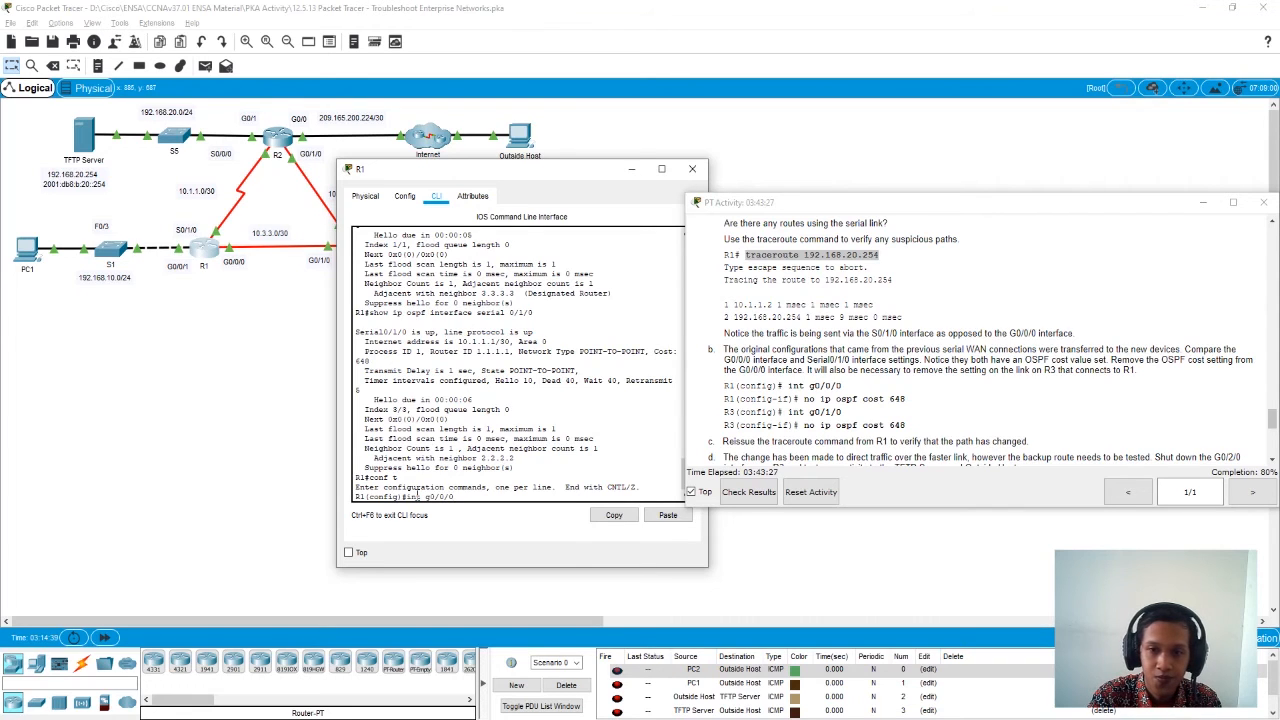
{"action": "type", "text": "/0"}
{"action": "key", "text": "Return"}
{"action": "type", "text": "nfig-if)#no ip"}
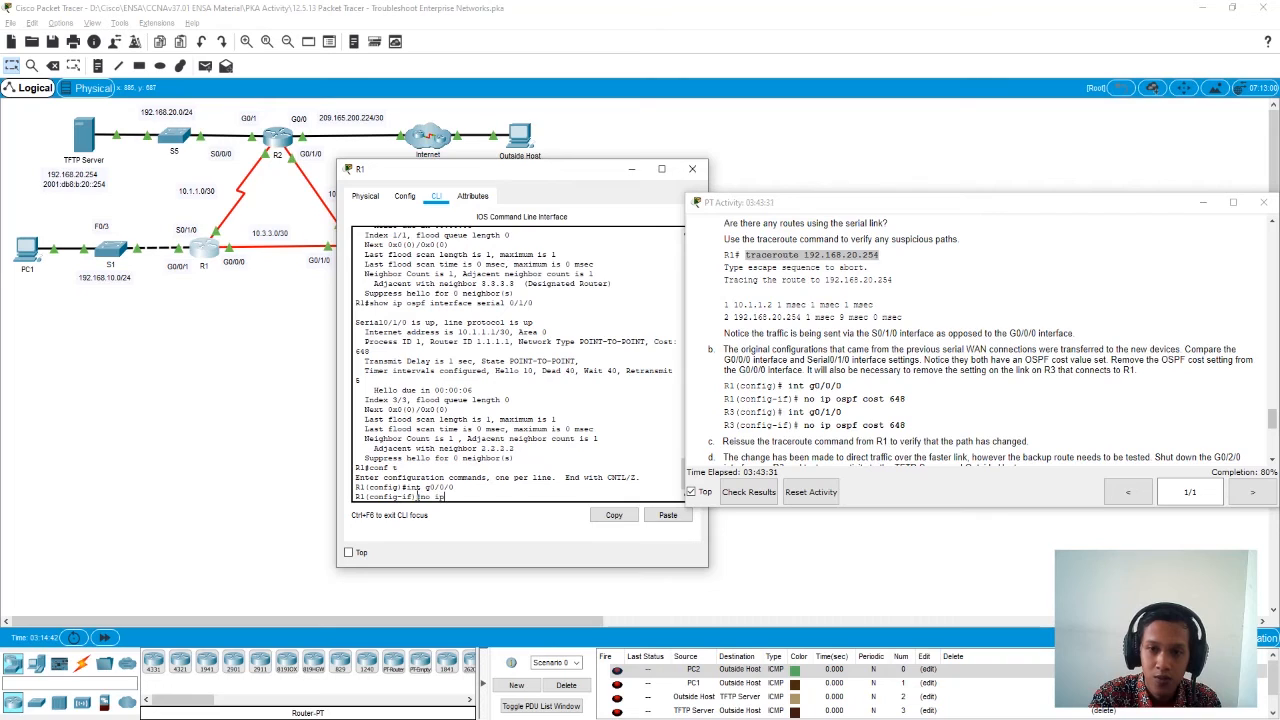
{"action": "type", "text": " ospf"}
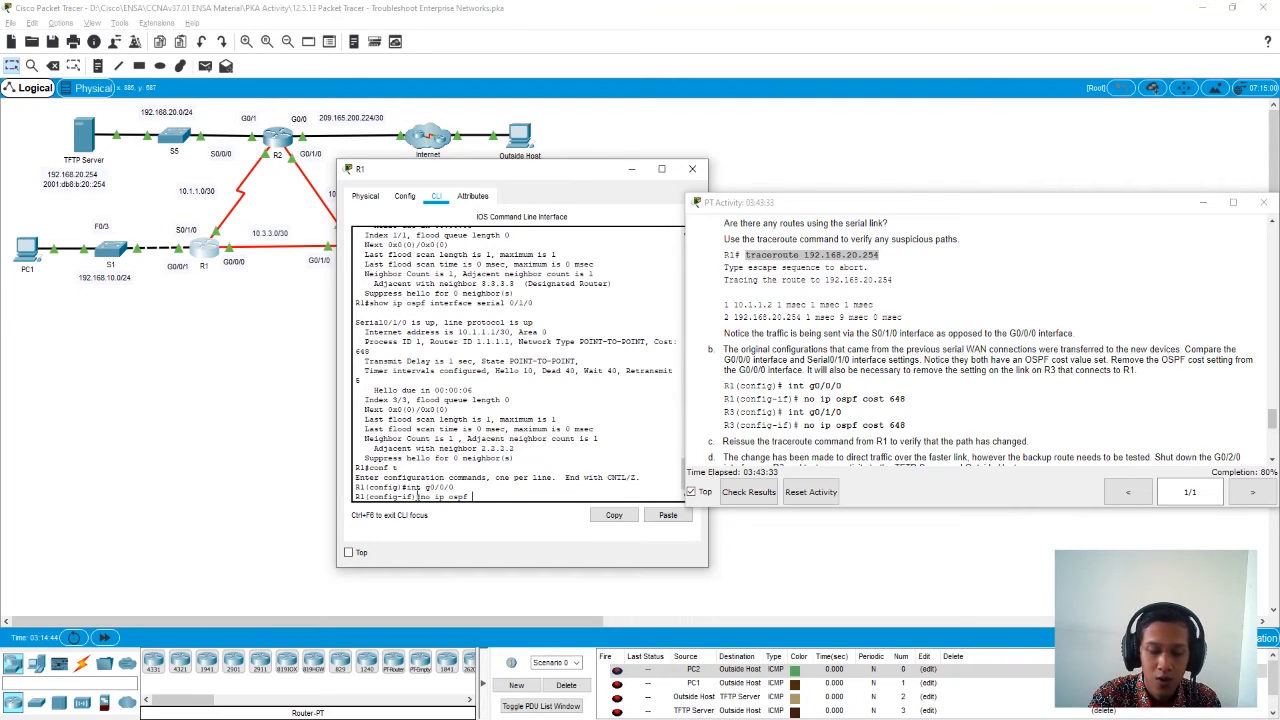
{"action": "type", "text": " cos"}
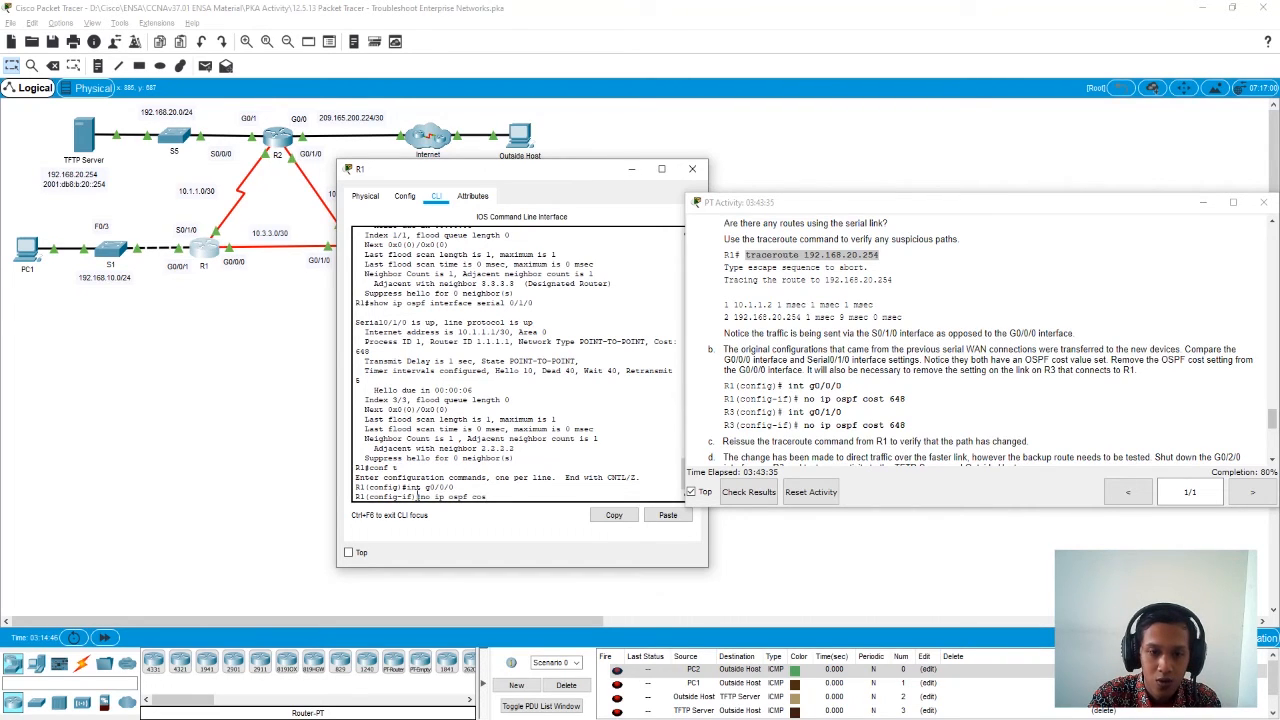
{"action": "type", "text": "t 648"}
{"action": "key", "text": "Return"}
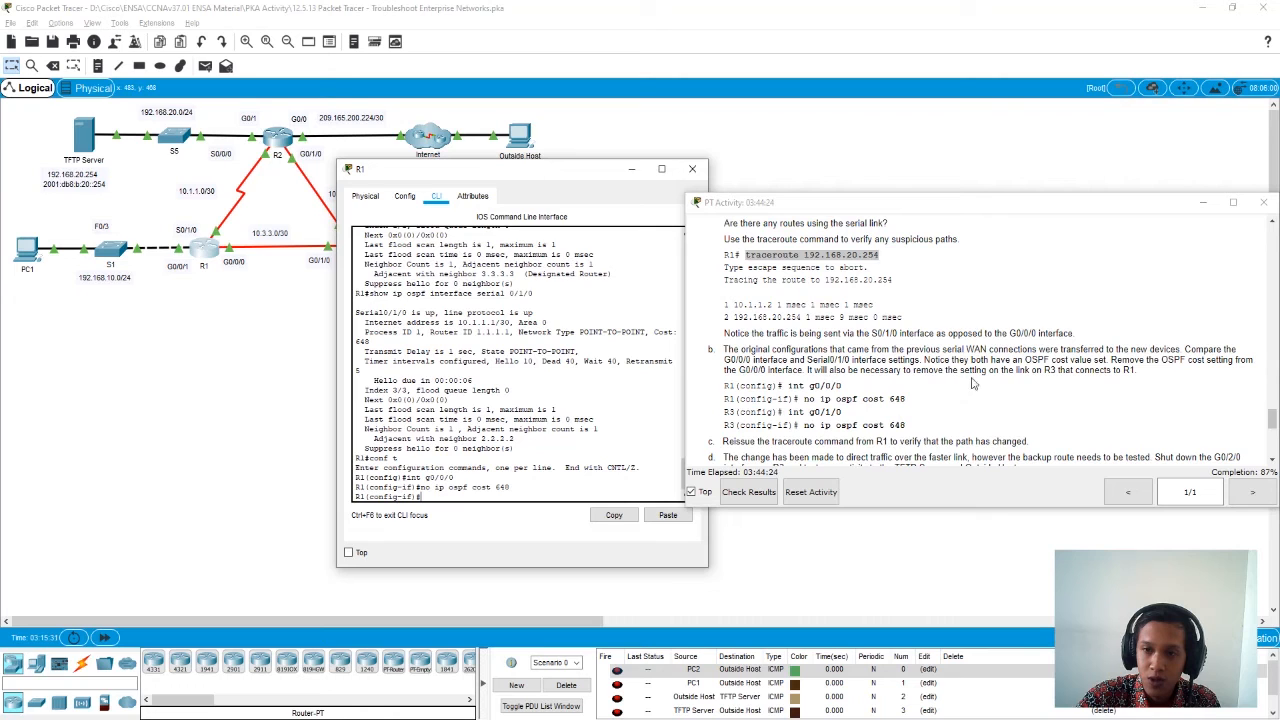
{"action": "left_click", "coordinate": [1040, 372]}
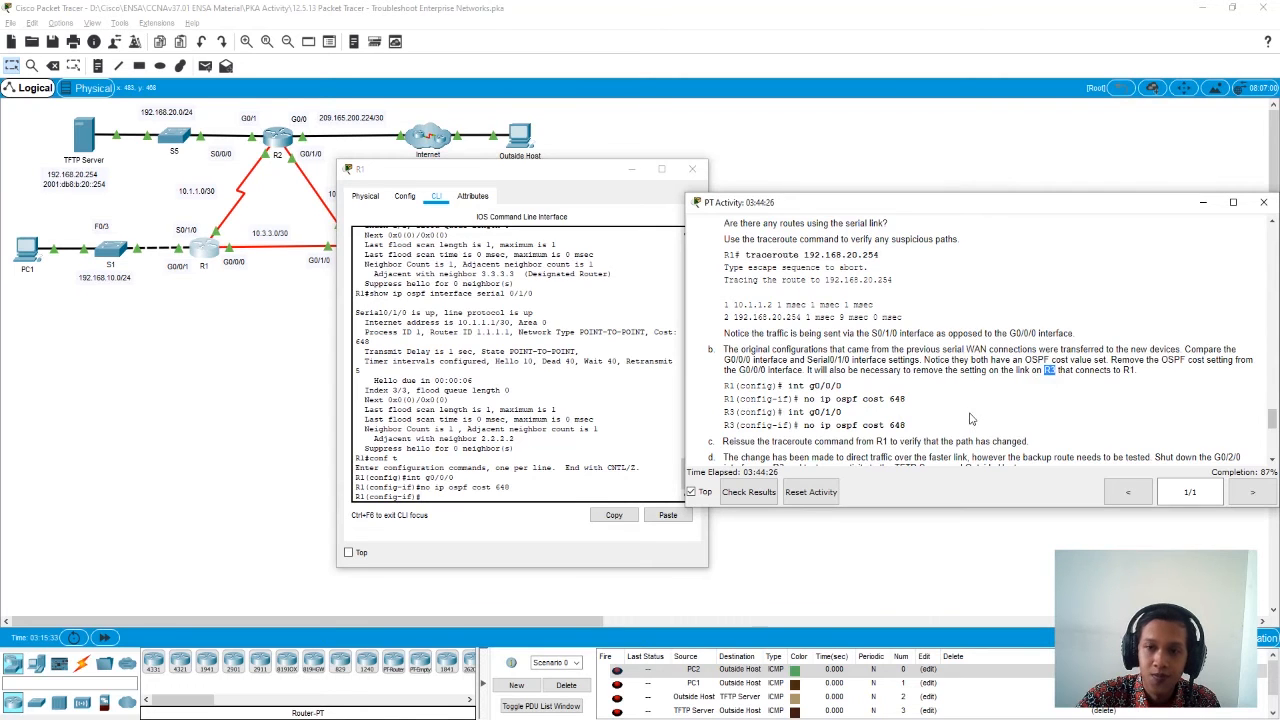
{"action": "left_click", "coordinate": [692, 168]}
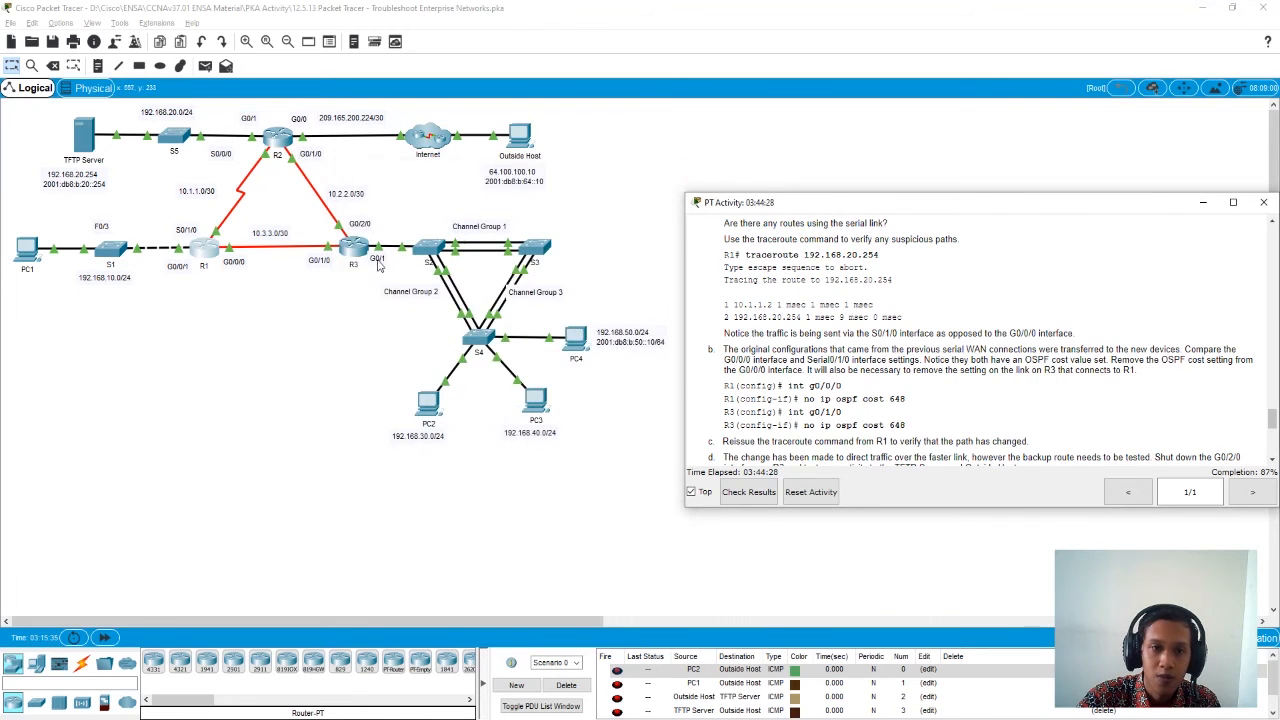
- Open R3's command line and enter global configuration mode
{"action": "left_click", "coordinate": [355, 257]}
{"action": "left_click_drag", "start_coordinate": [500, 157], "coordinate": [414, 157]}
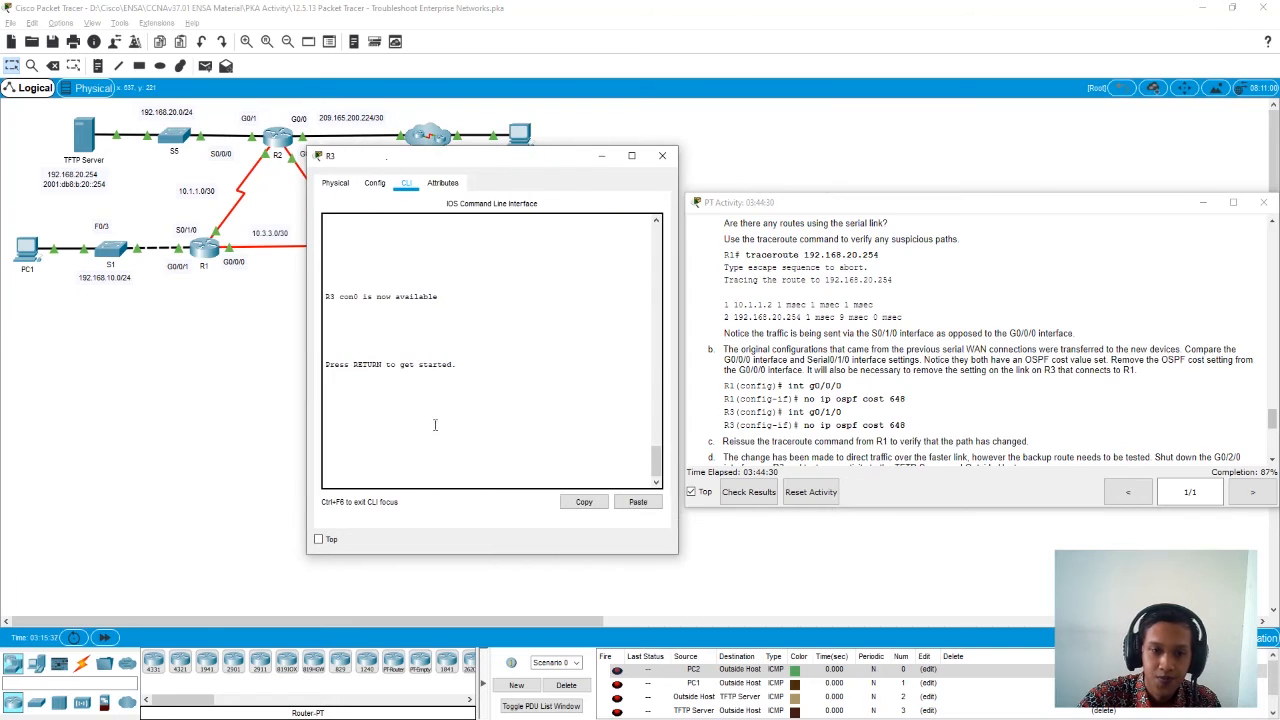
{"action": "key", "text": "Return"}
{"action": "type", "text": "en"}
{"action": "key", "text": "Return"}
{"action": "type", "text": "conf t"}
{"action": "key", "text": "Return"}
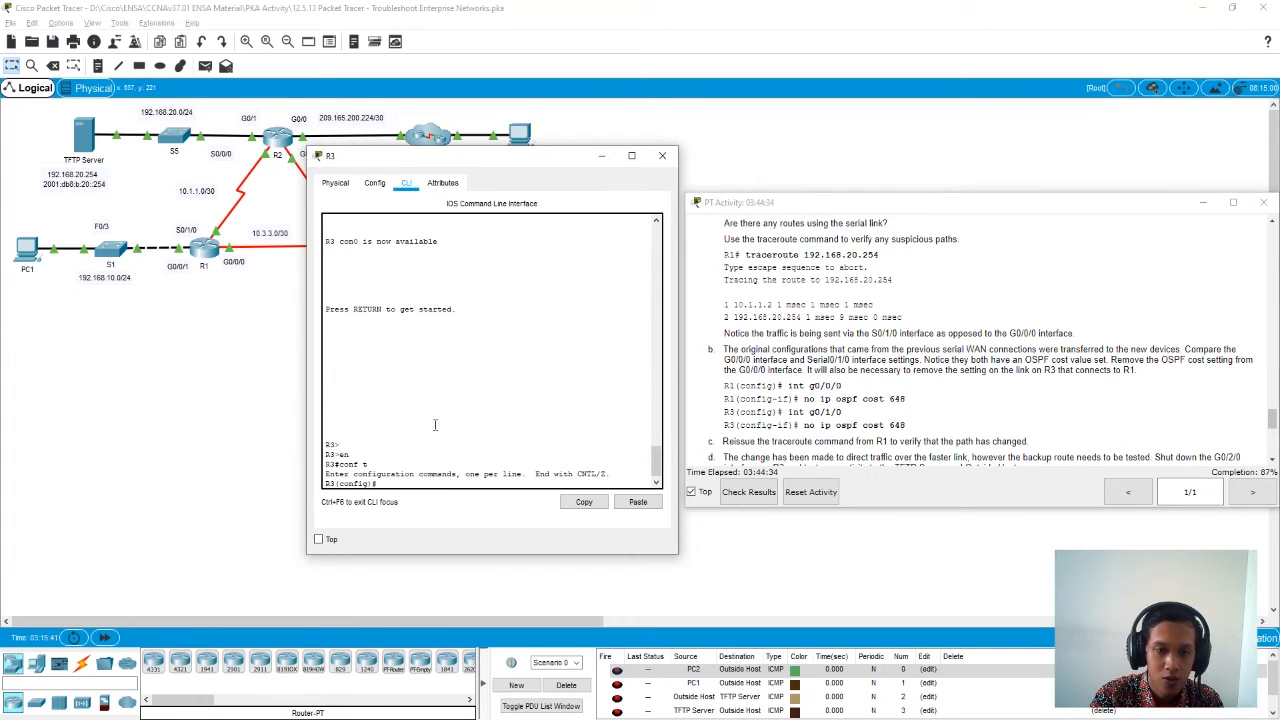
- Remove the OSPF cost of 648 from R3's g0/1/0 interface, leave interface configuration and close R3's window
{"action": "type", "text": "inte"}
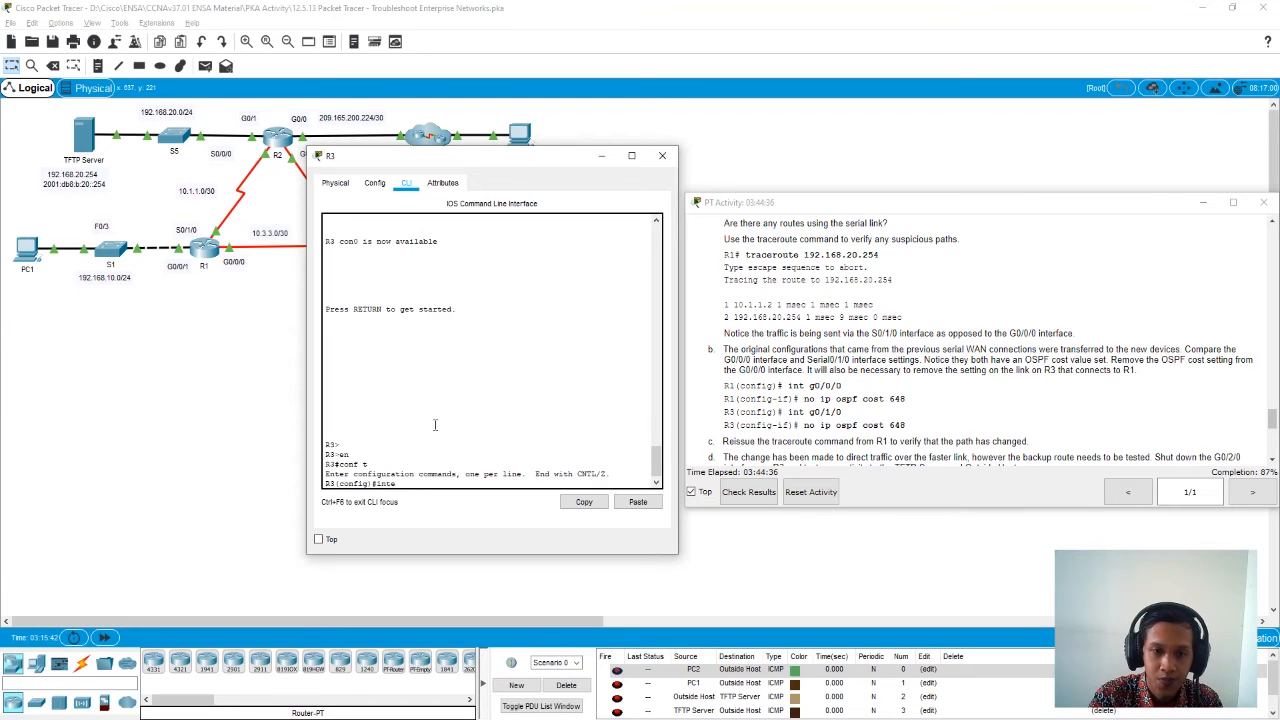
{"action": "key", "text": "Tab"}
{"action": "type", "text": "g0/1/"}
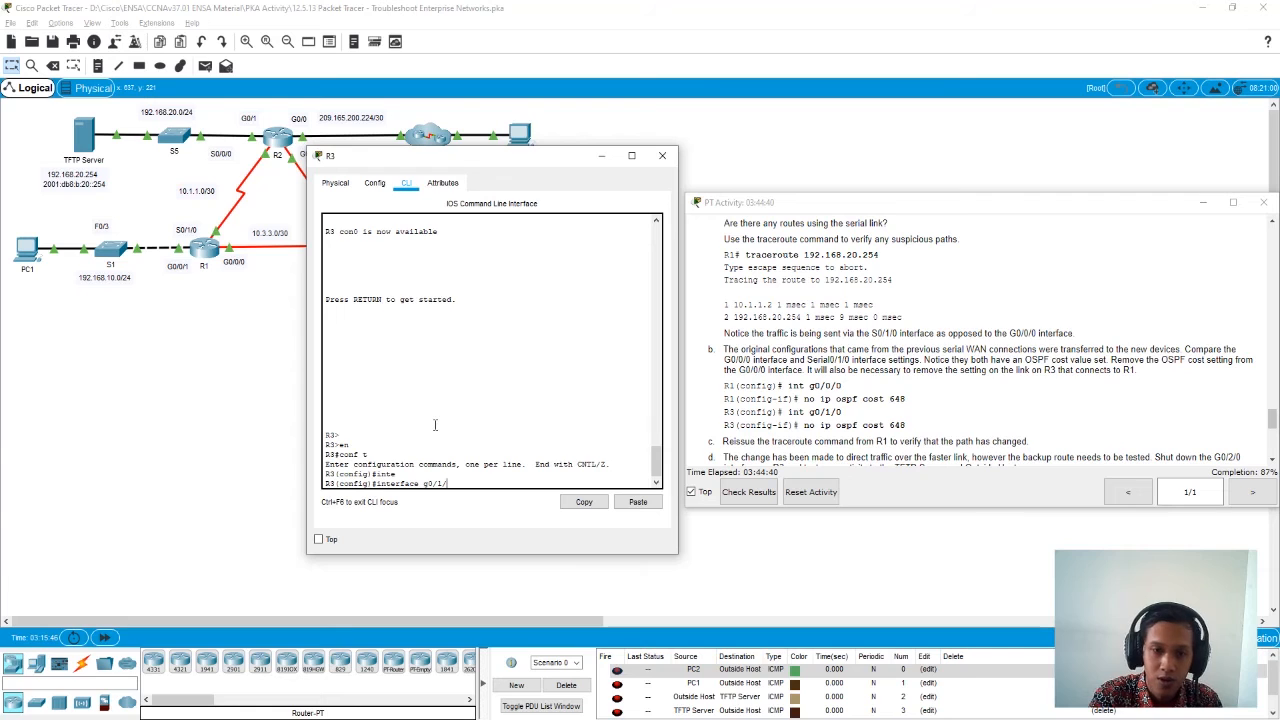
{"action": "type", "text": "0"}
{"action": "key", "text": "Return"}
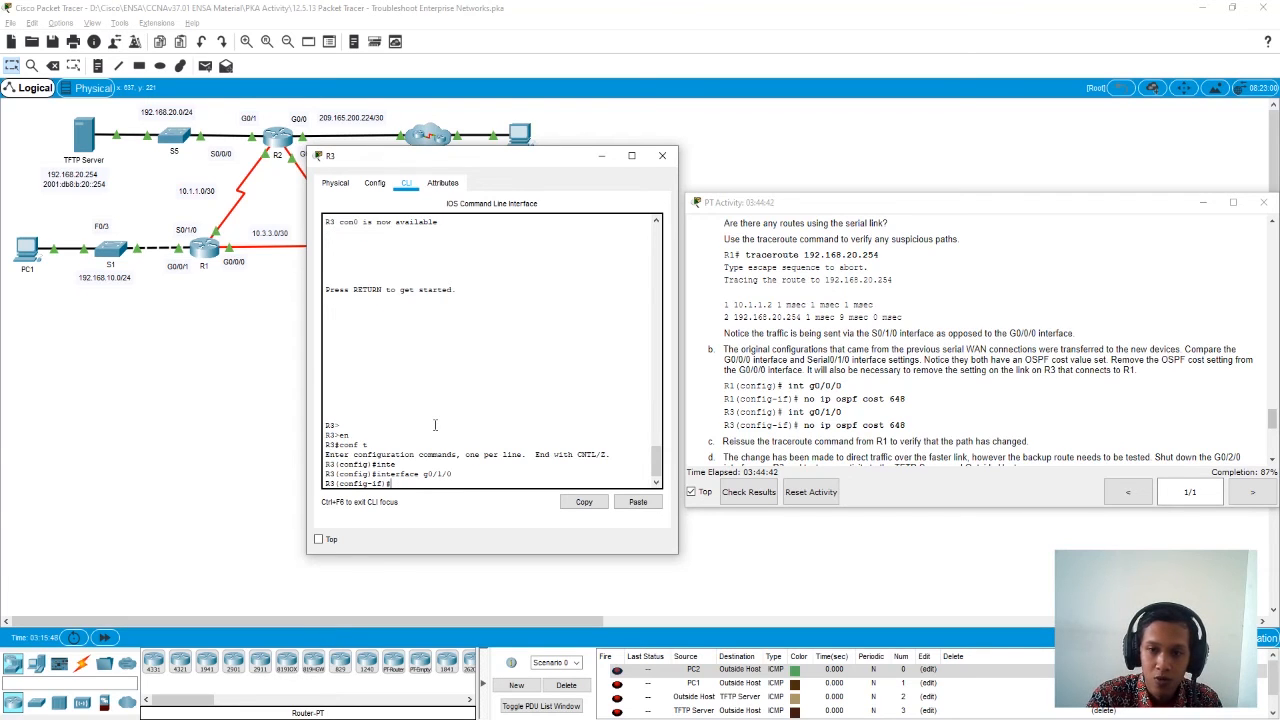
{"action": "type", "text": "no ip os"}
{"action": "key", "text": "Tab"}
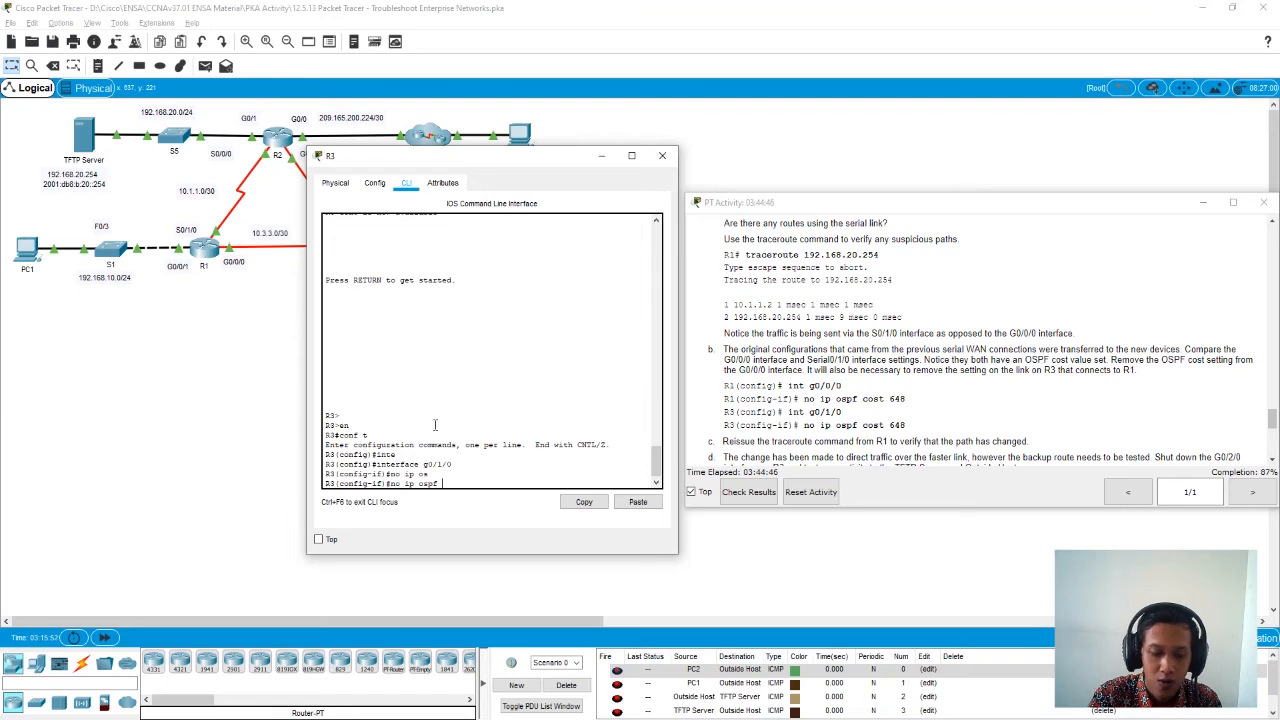
{"action": "type", "text": "co"}
{"action": "key", "text": "Tab"}
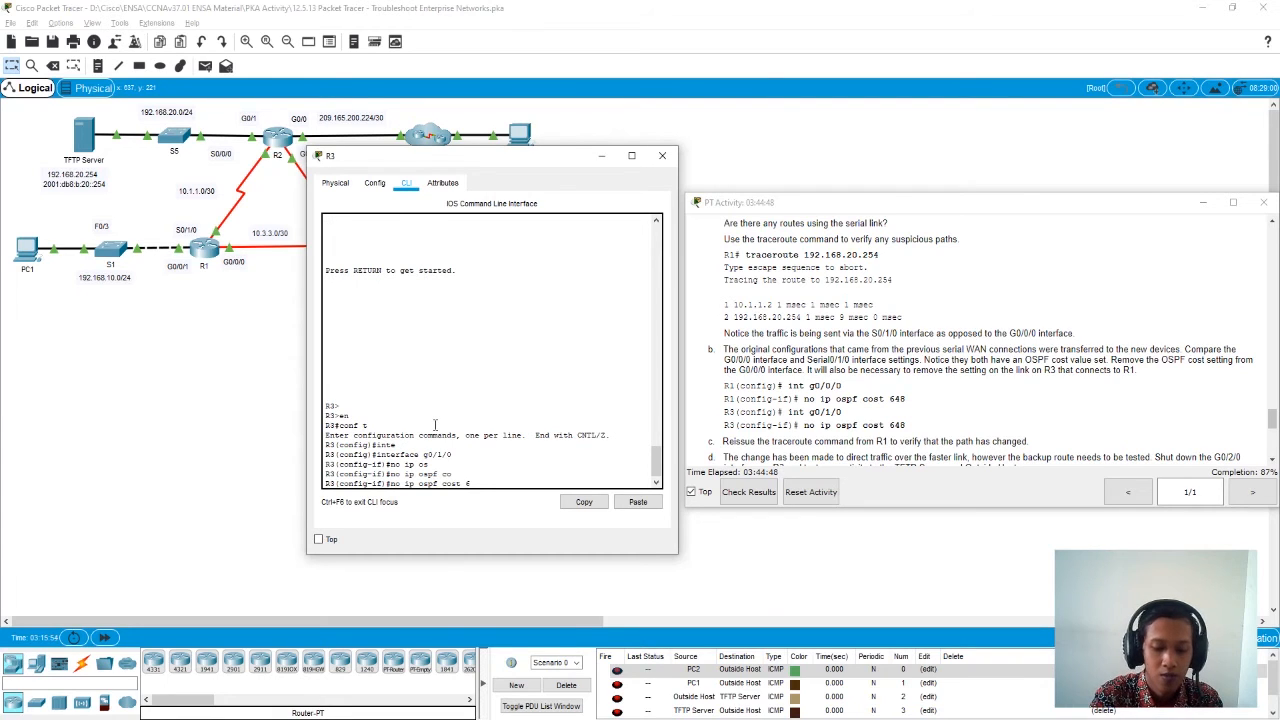
{"action": "type", "text": "648"}
{"action": "key", "text": "Return"}
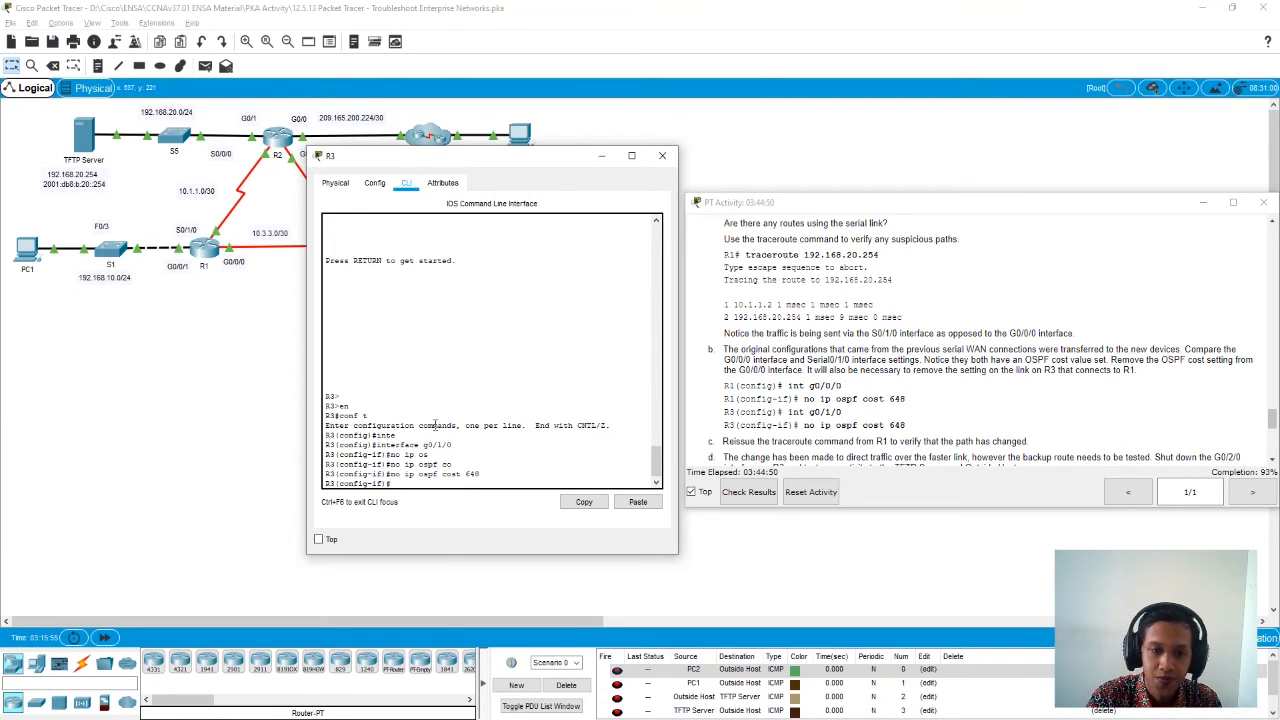
{"action": "type", "text": "exit"}
{"action": "key", "text": "Return"}
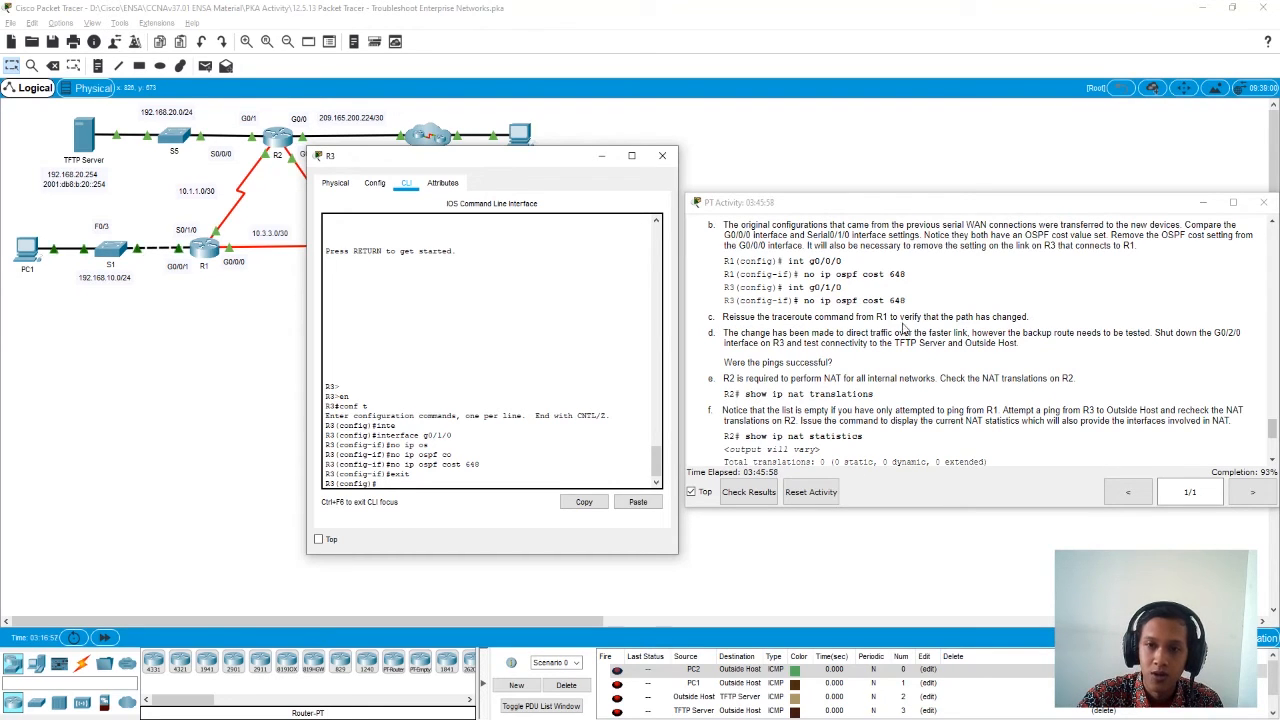
{"action": "left_click", "coordinate": [662, 156]}
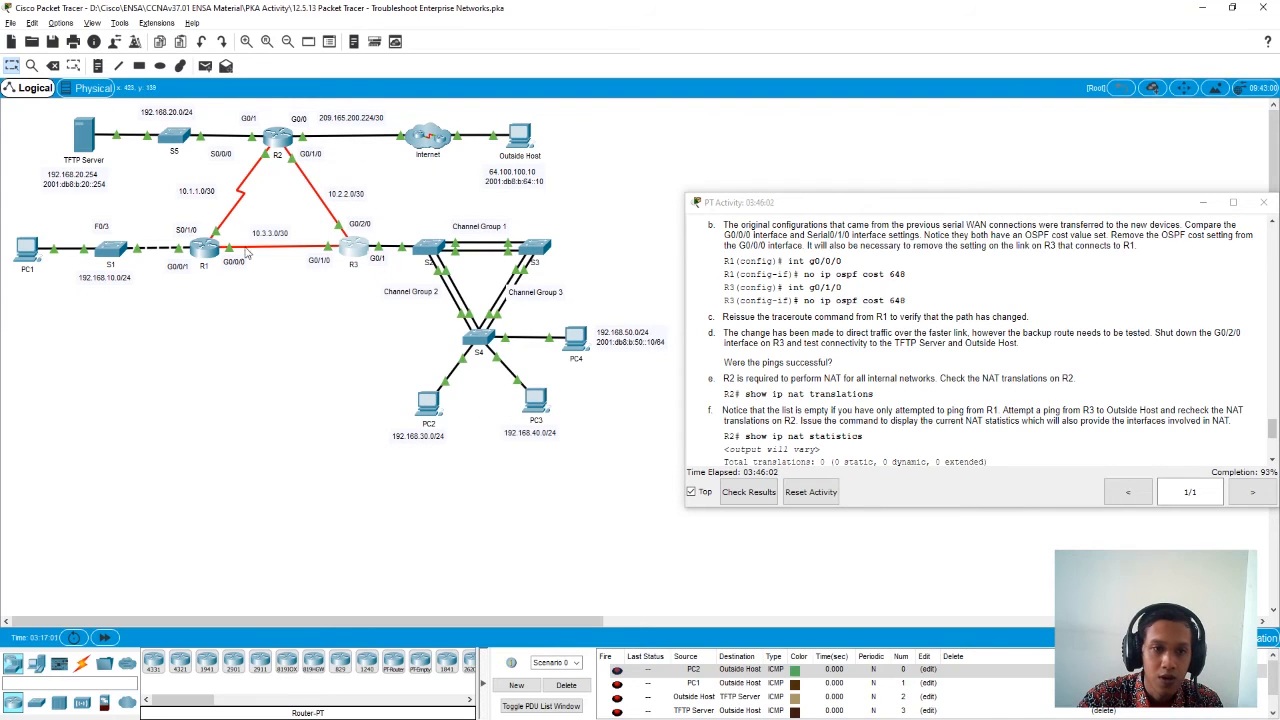
- Return R1 to privileged mode and reissue the traceroute to 192.168.20.254 using the command from the instructions
{"action": "left_click", "coordinate": [204, 249]}
{"action": "left_click_drag", "start_coordinate": [624, 157], "coordinate": [437, 164]}
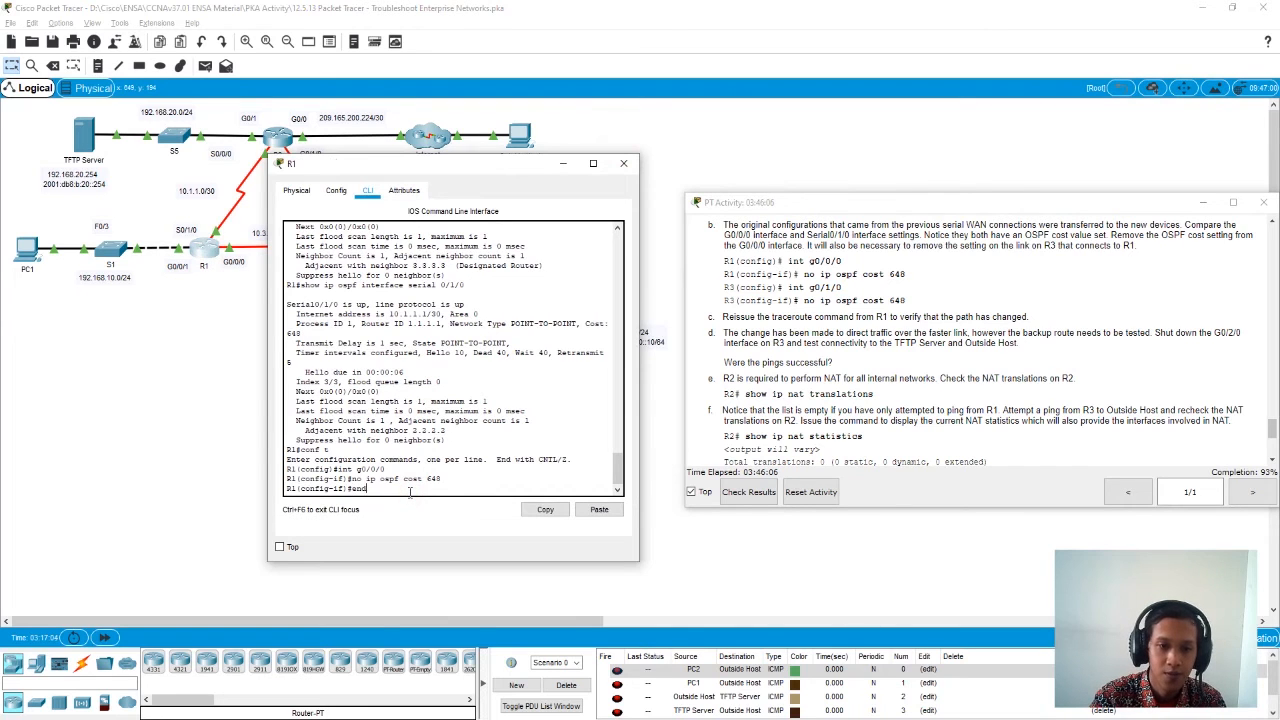
{"action": "key", "text": "Return"}
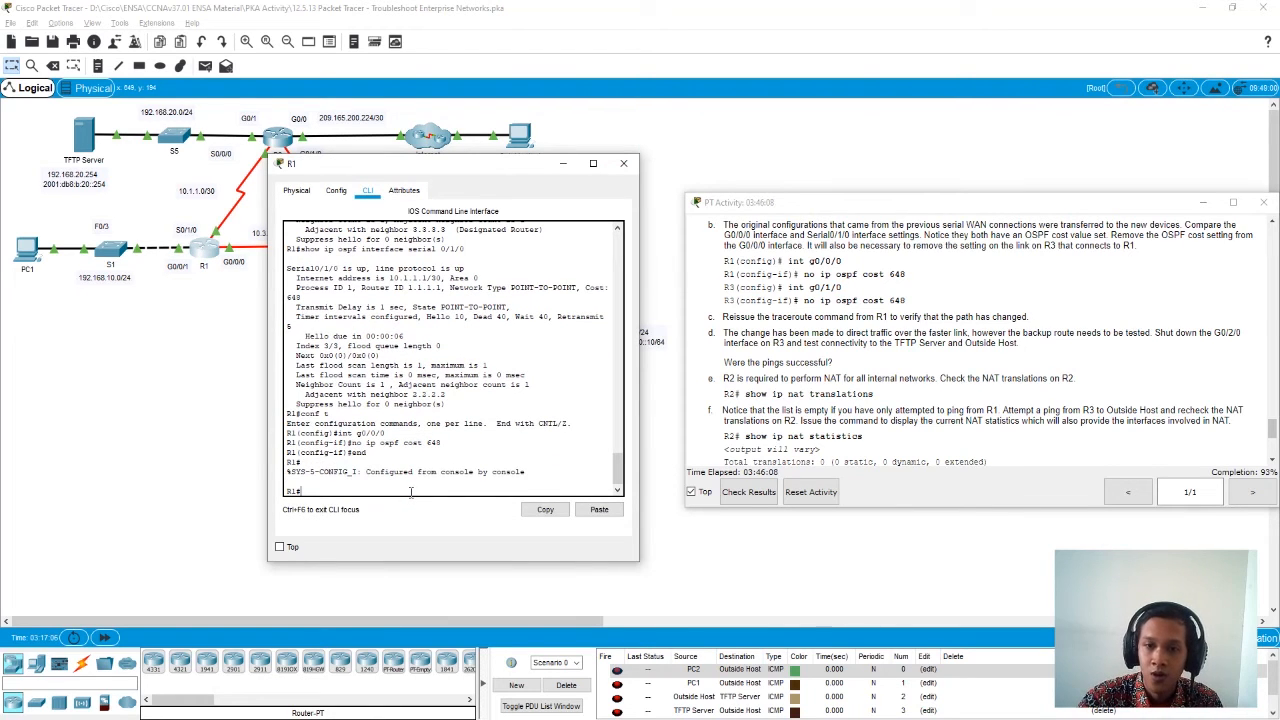
{"action": "scroll", "coordinate": [830, 392], "scroll_direction": "up", "scroll_amount": 2}
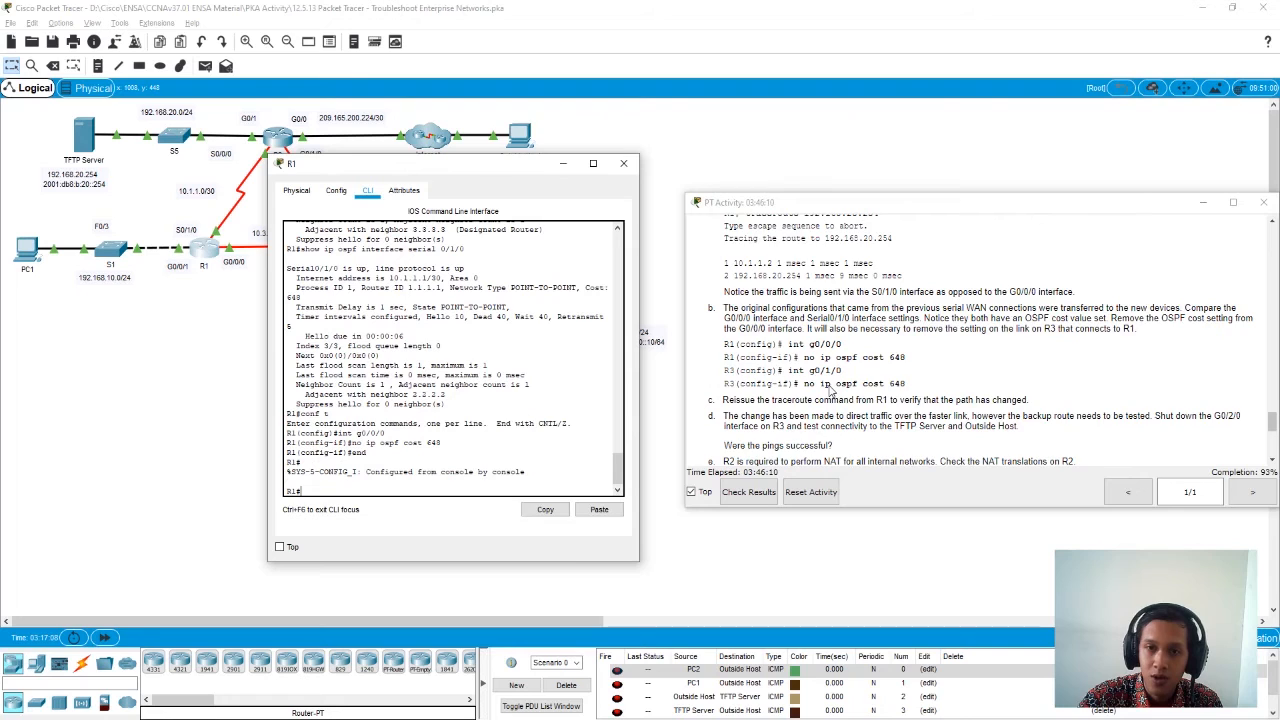
{"action": "left_click_drag", "start_coordinate": [881, 257], "coordinate": [748, 256]}
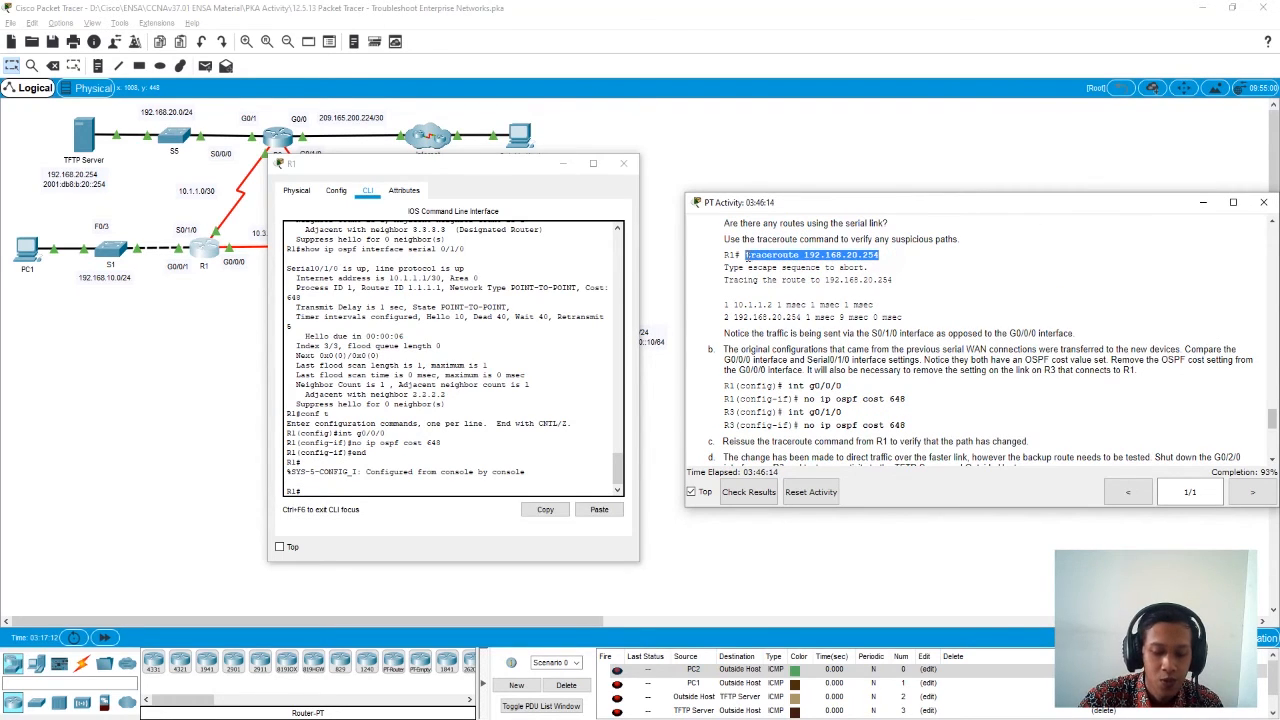
{"action": "left_click", "coordinate": [355, 488]}
{"action": "key", "text": "Return"}
{"action": "key", "text": "Return"}
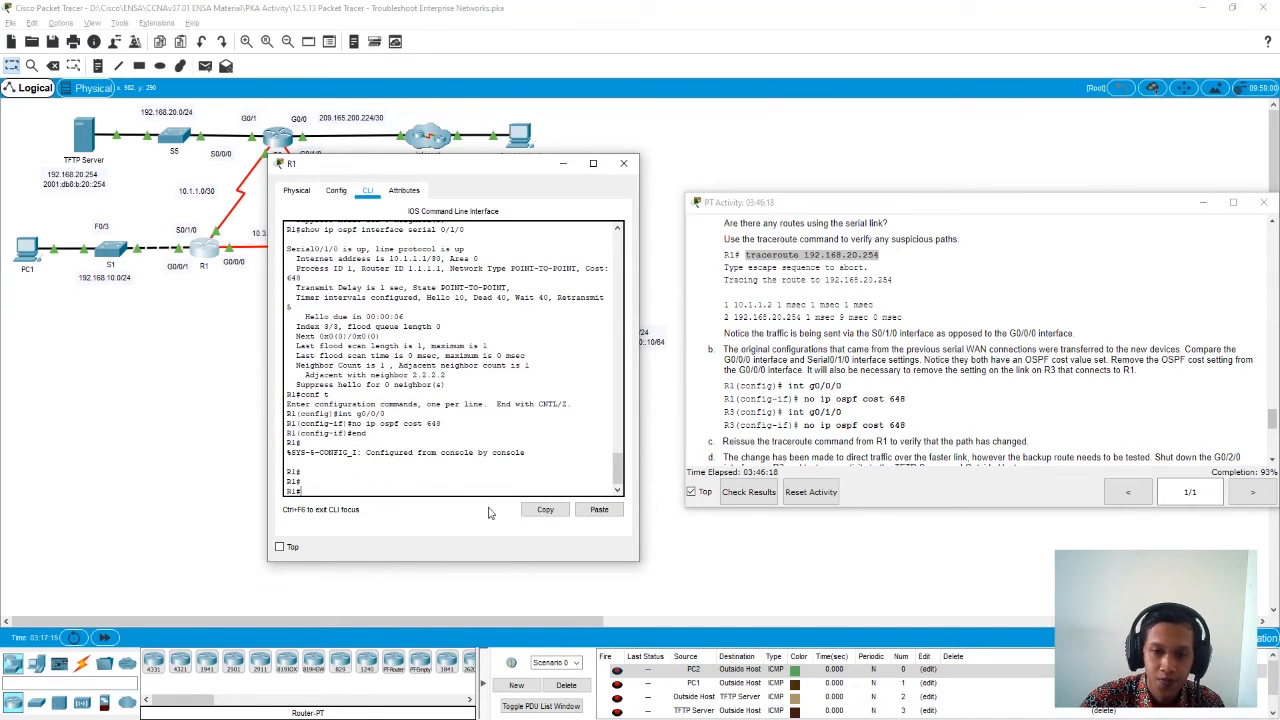
{"action": "left_click", "coordinate": [597, 510]}
{"action": "key", "text": "Return"}
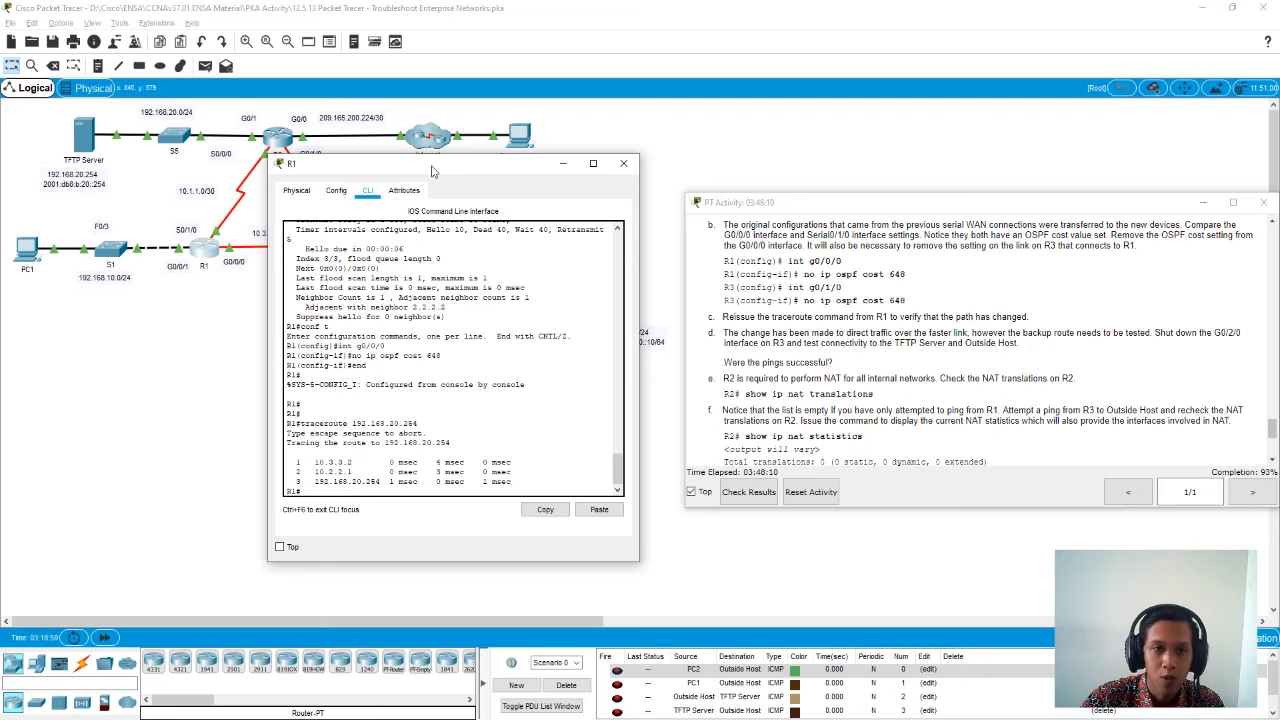
- Leave configuration mode on R3 and show its brief IP interface summary
{"action": "left_click_drag", "start_coordinate": [431, 168], "coordinate": [579, 158]}
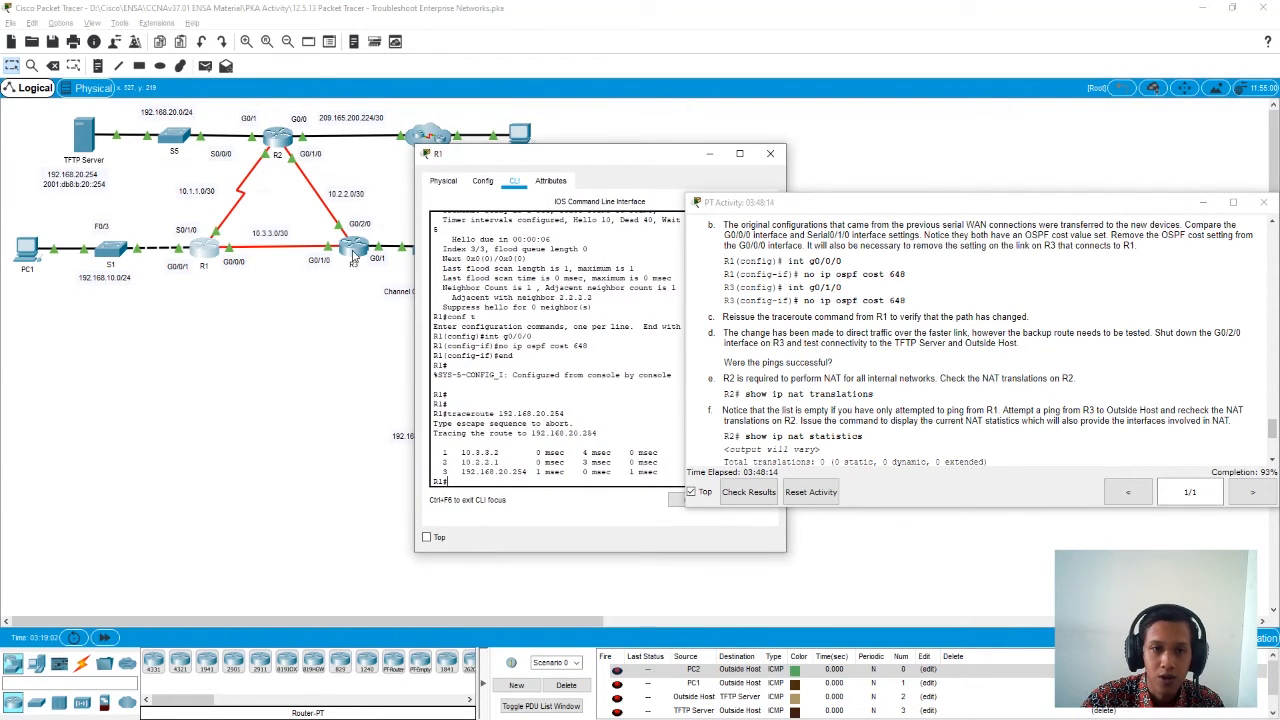
{"action": "left_click", "coordinate": [352, 252]}
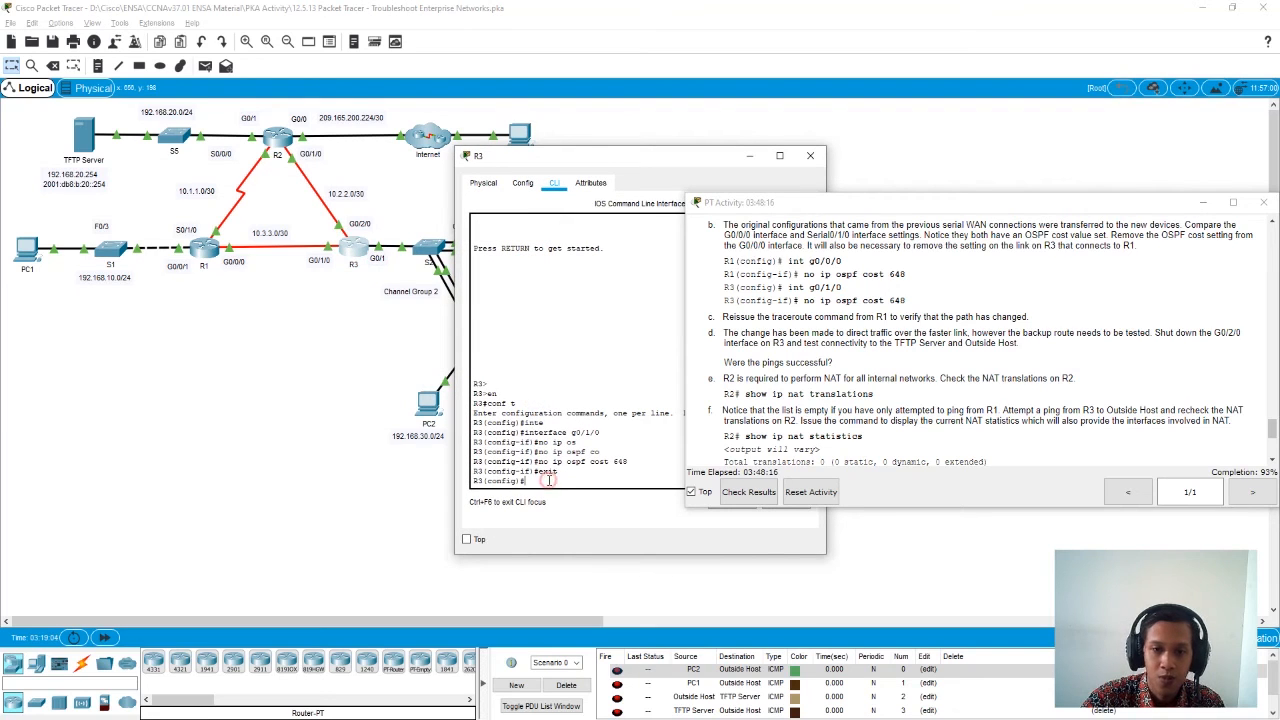
{"action": "type", "text": "exit"}
{"action": "key", "text": "Return"}
{"action": "type", "text": "show ip int"}
{"action": "key", "text": "Tab"}
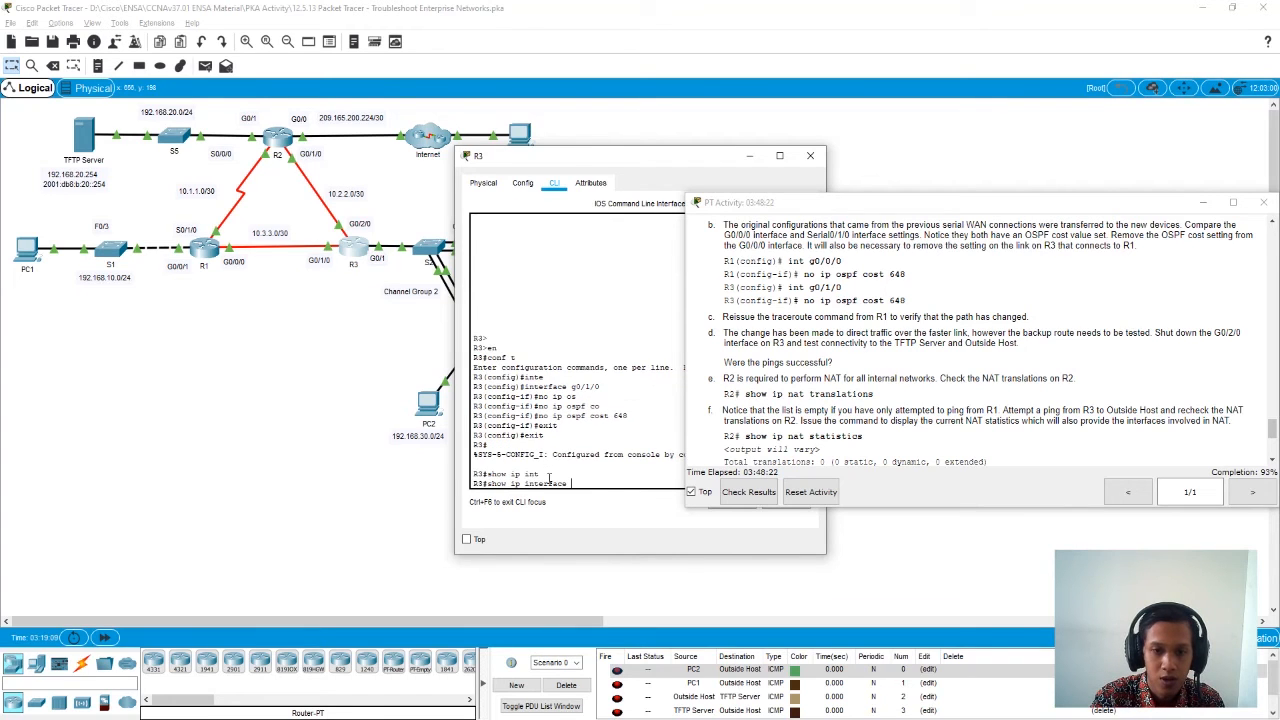
{"action": "type", "text": "brif"}
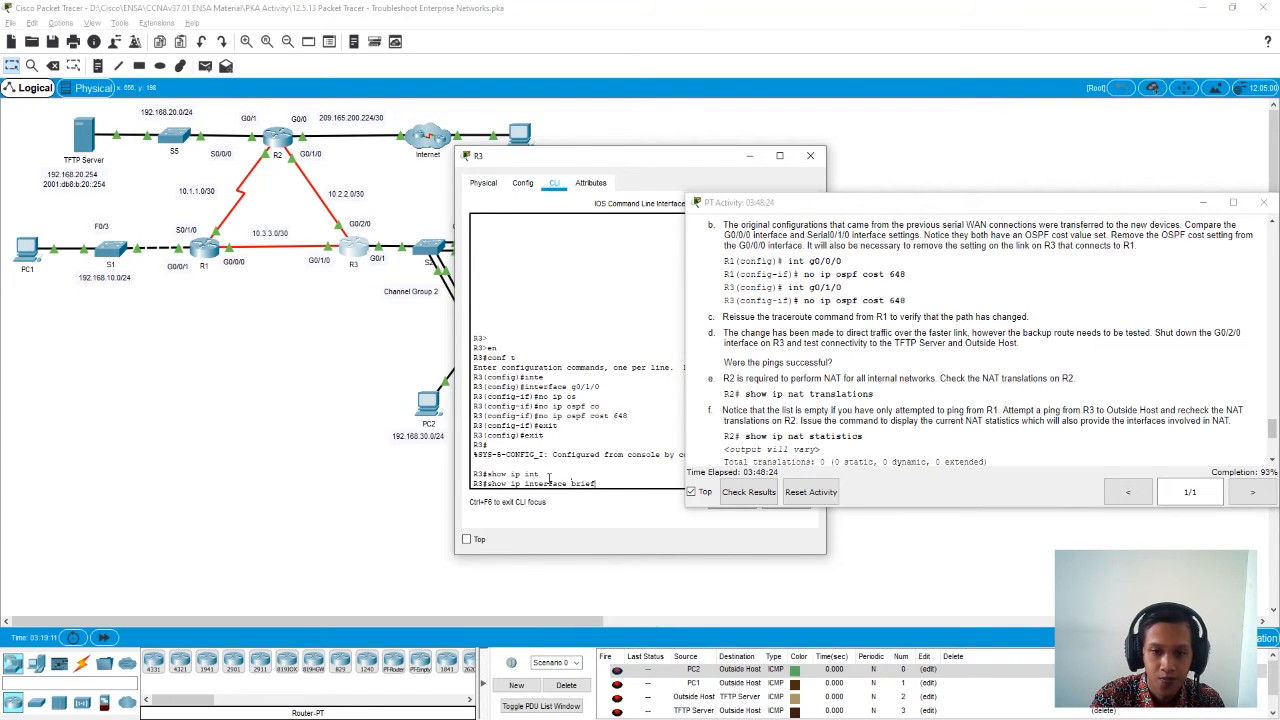
{"action": "key", "text": "Return"}
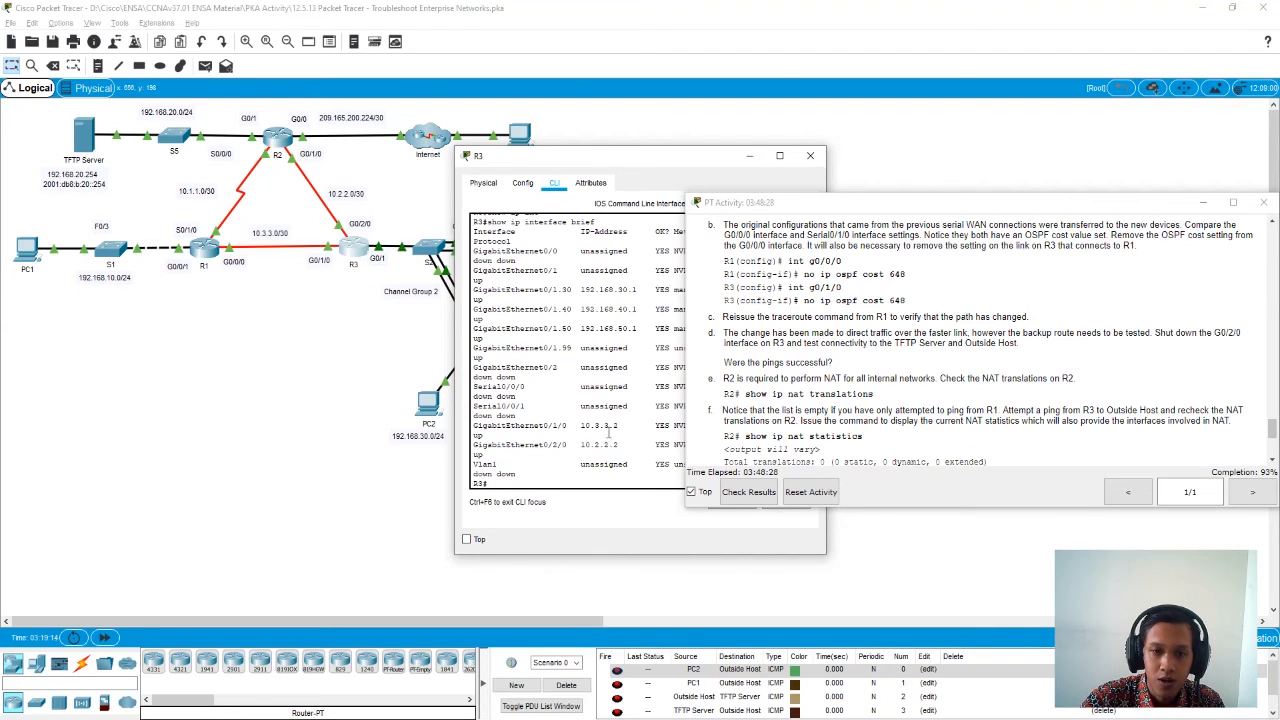
- Match the address 10.3.3.2 in R3's interface summary with the first hop of R1's traceroute
{"action": "left_click_drag", "start_coordinate": [619, 427], "coordinate": [581, 427]}
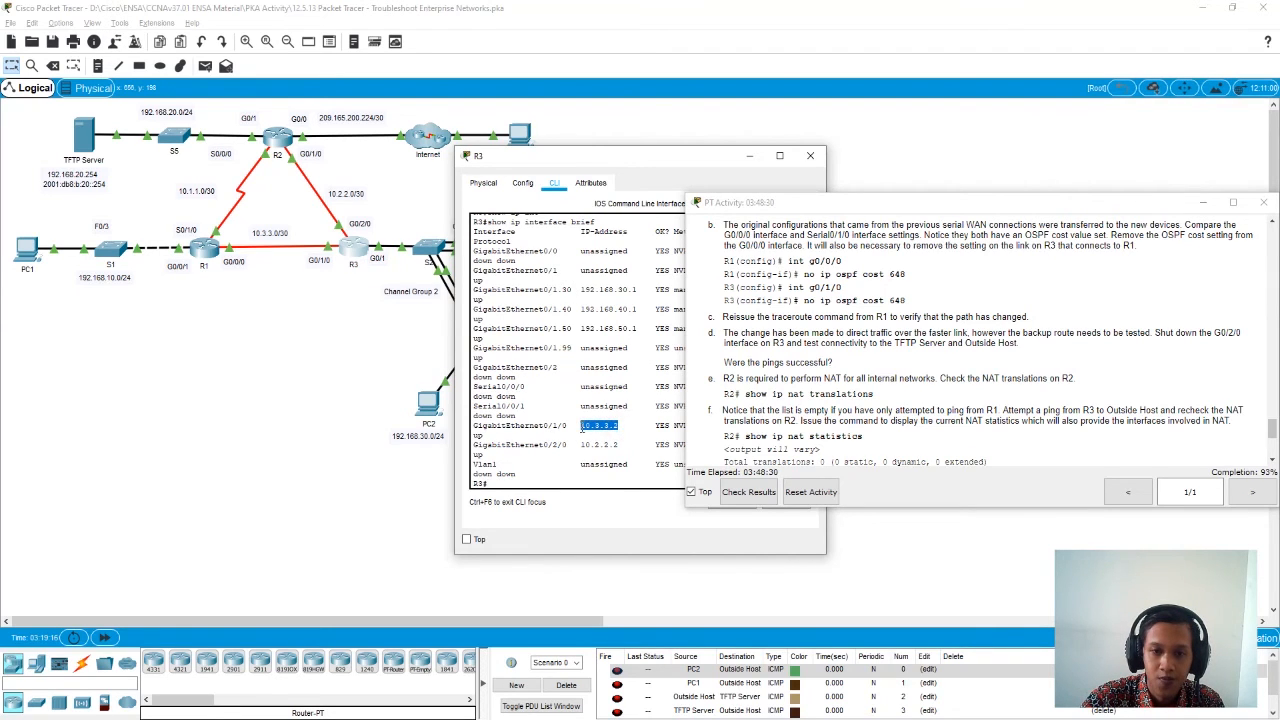
{"action": "key", "text": "alt+Tab"}
{"action": "key", "text": "alt+Tab"}
{"action": "key", "text": "alt+Tab"}
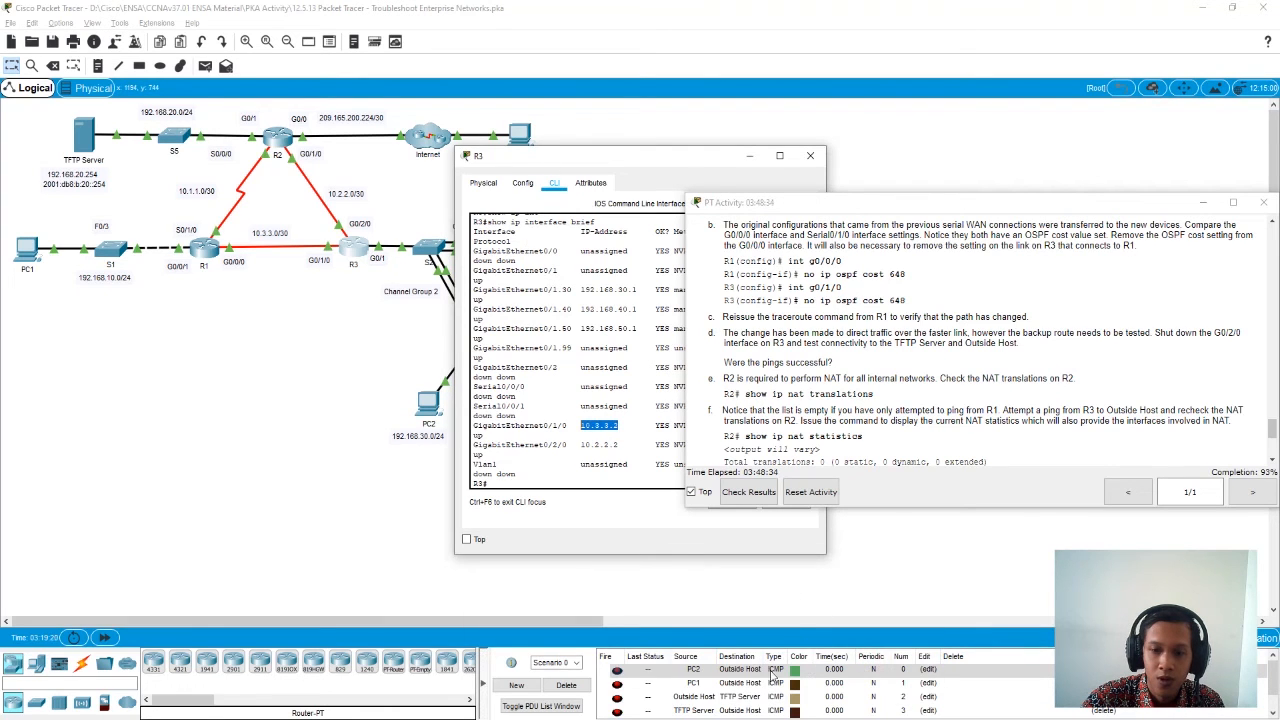
{"action": "left_click_drag", "start_coordinate": [563, 166], "coordinate": [452, 160]}
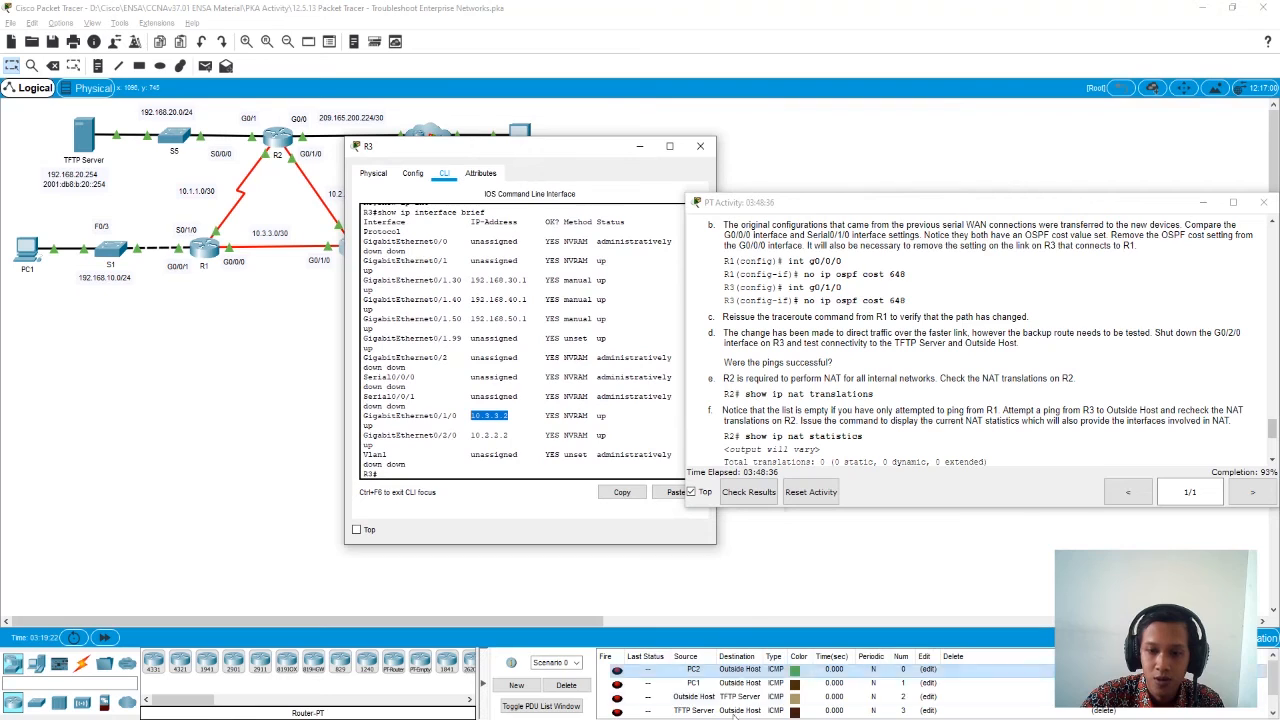
{"action": "key", "text": "alt+Tab"}
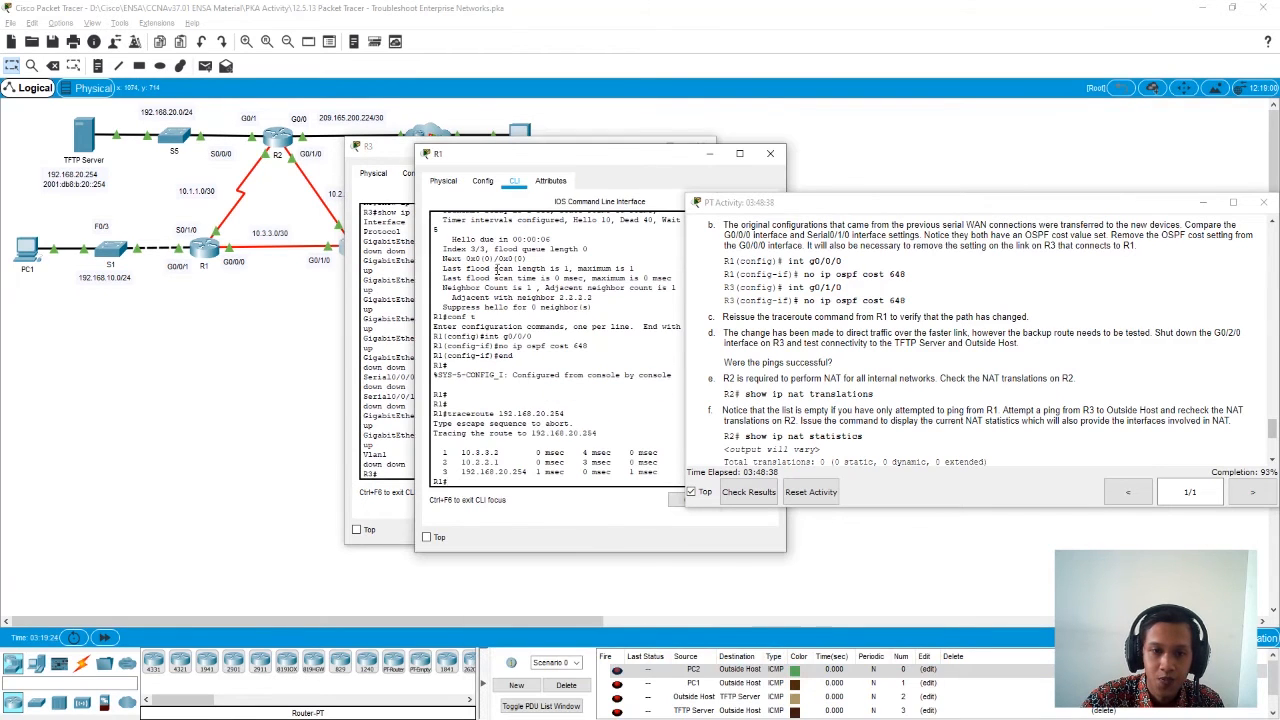
{"action": "left_click_drag", "start_coordinate": [500, 452], "coordinate": [460, 453]}
{"action": "left_click_drag", "start_coordinate": [575, 161], "coordinate": [703, 146]}
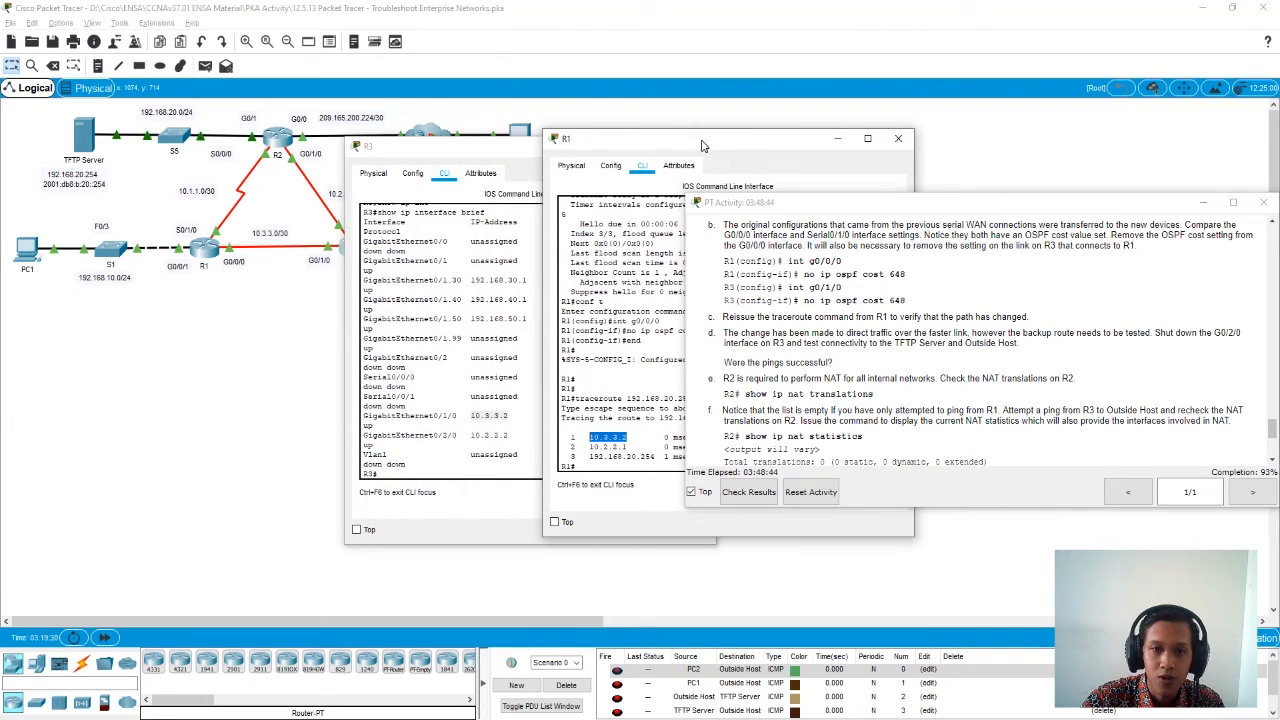
{"action": "left_click_drag", "start_coordinate": [435, 150], "coordinate": [435, 188]}
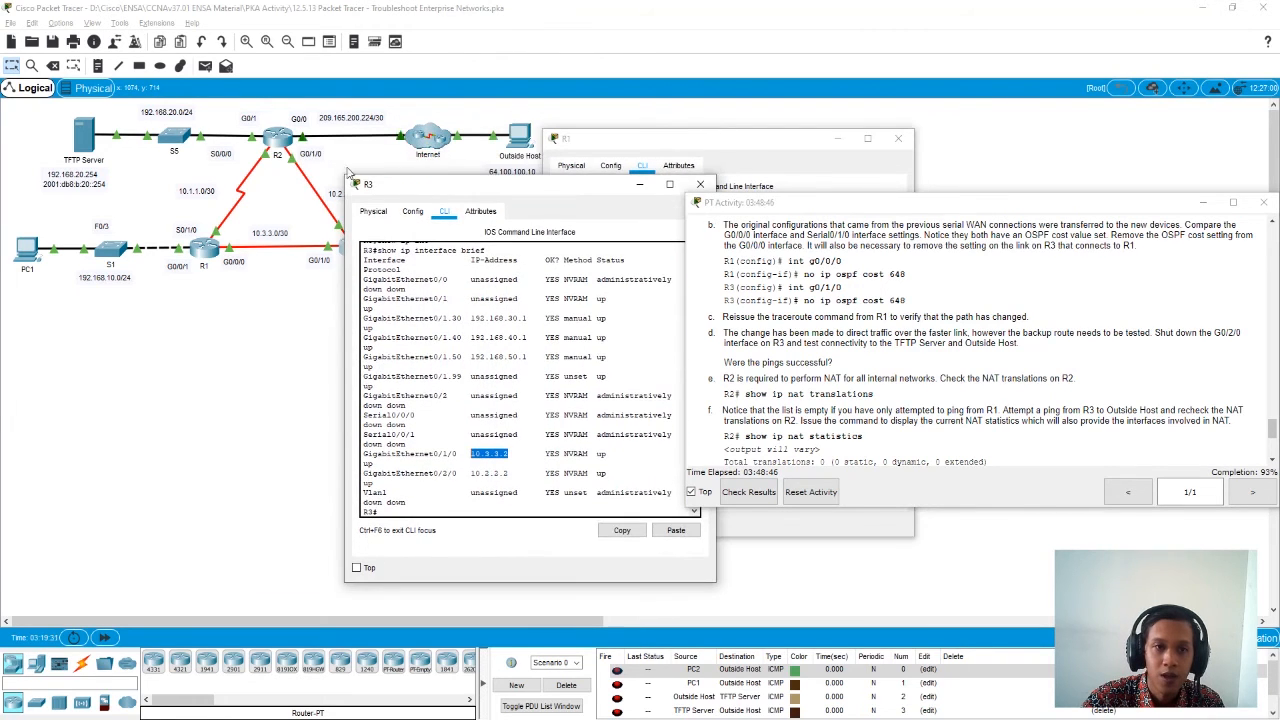
- Open R2's command line, enter privileged mode and show its brief IP interface summary
{"action": "left_click", "coordinate": [275, 140]}
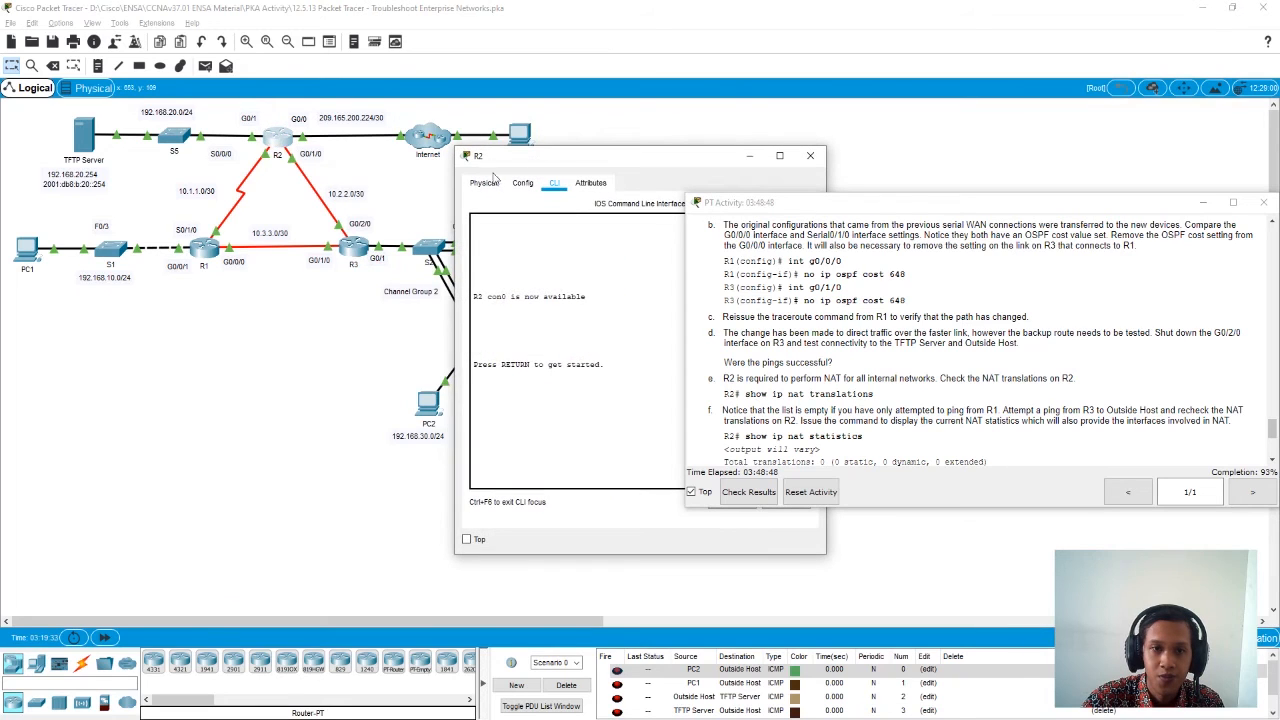
{"action": "left_click_drag", "start_coordinate": [525, 157], "coordinate": [415, 153]}
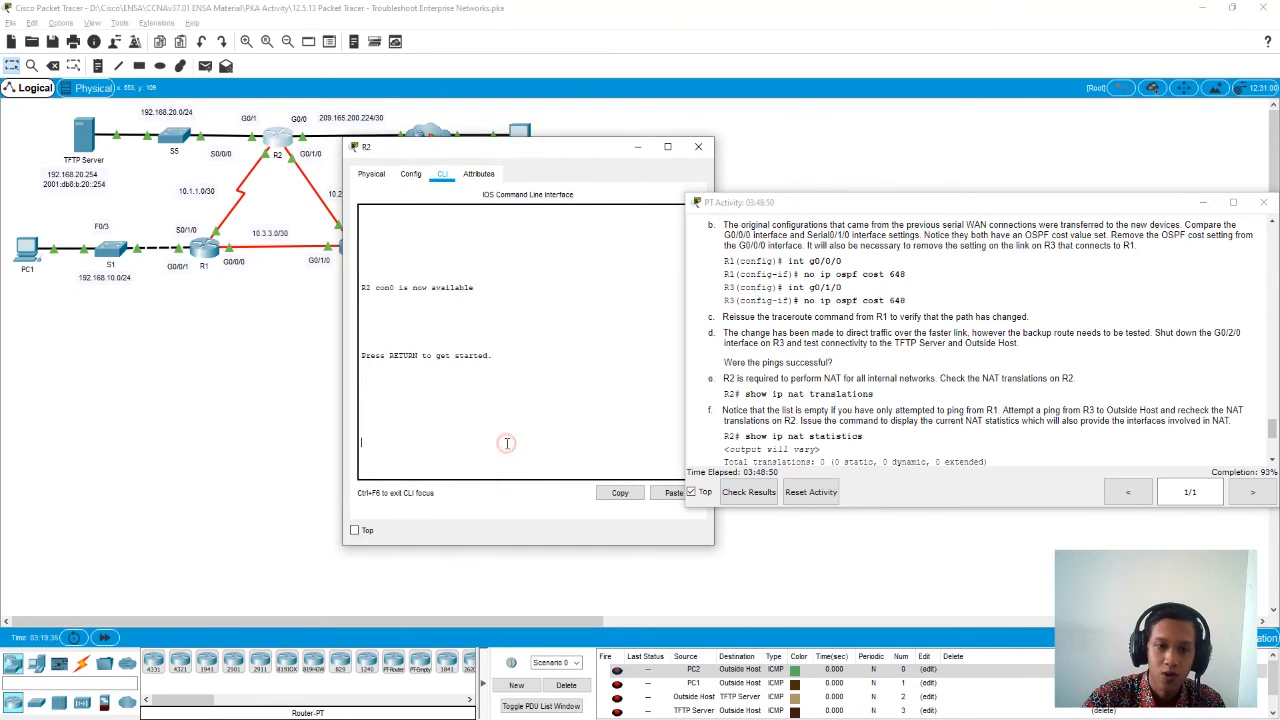
{"action": "key", "text": "Return"}
{"action": "key", "text": "Return"}
{"action": "type", "text": "en"}
{"action": "key", "text": "Return"}
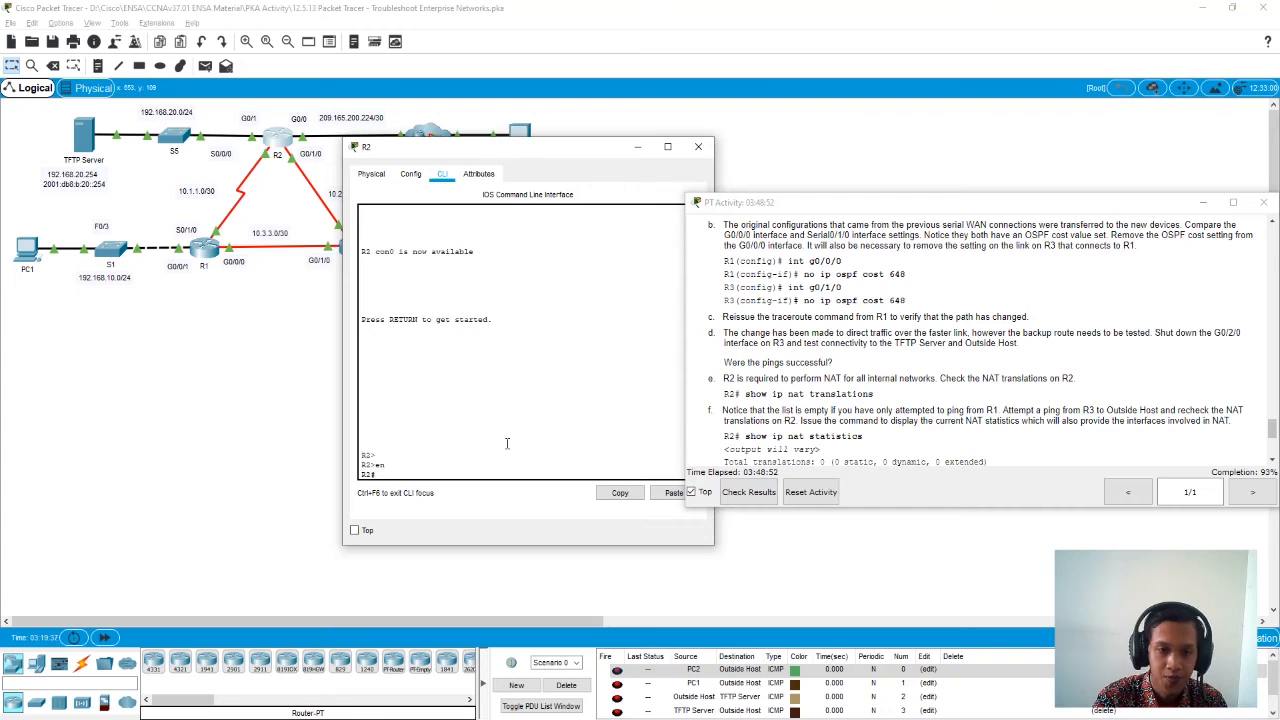
{"action": "type", "text": "show ip int"}
{"action": "key", "text": "Tab"}
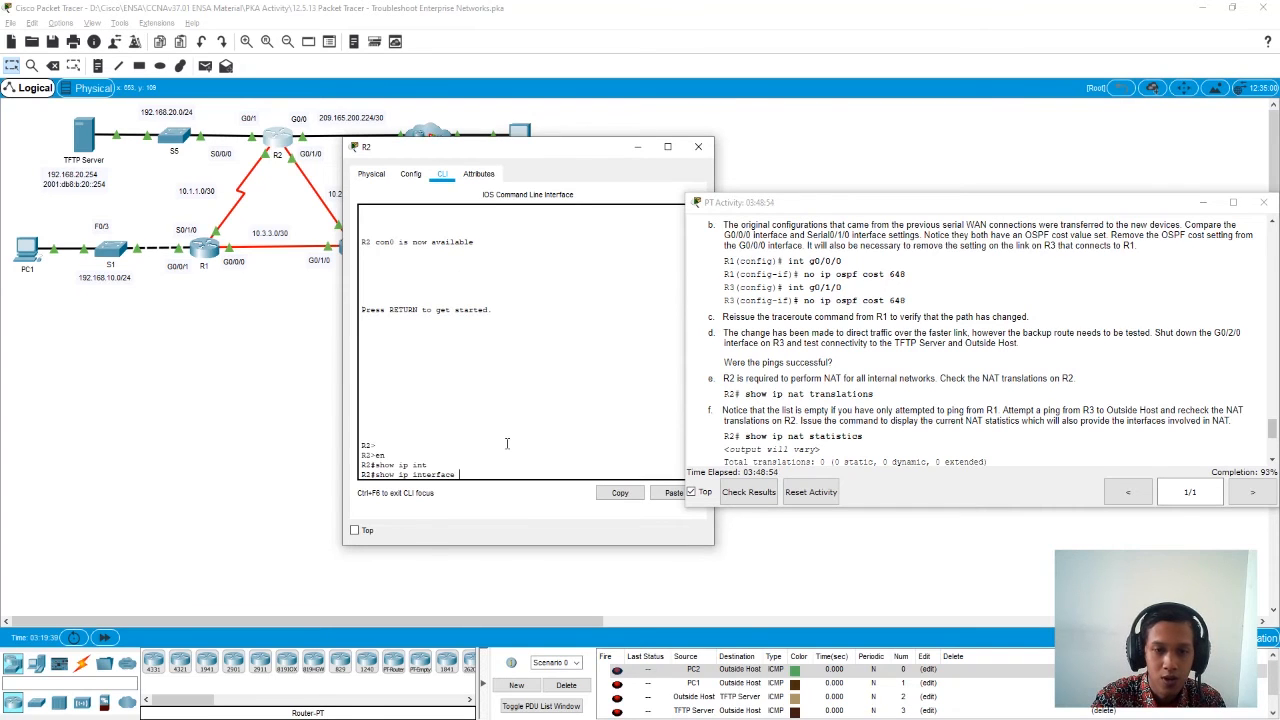
{"action": "type", "text": "br"}
{"action": "key", "text": "Tab"}
{"action": "key", "text": "Return"}
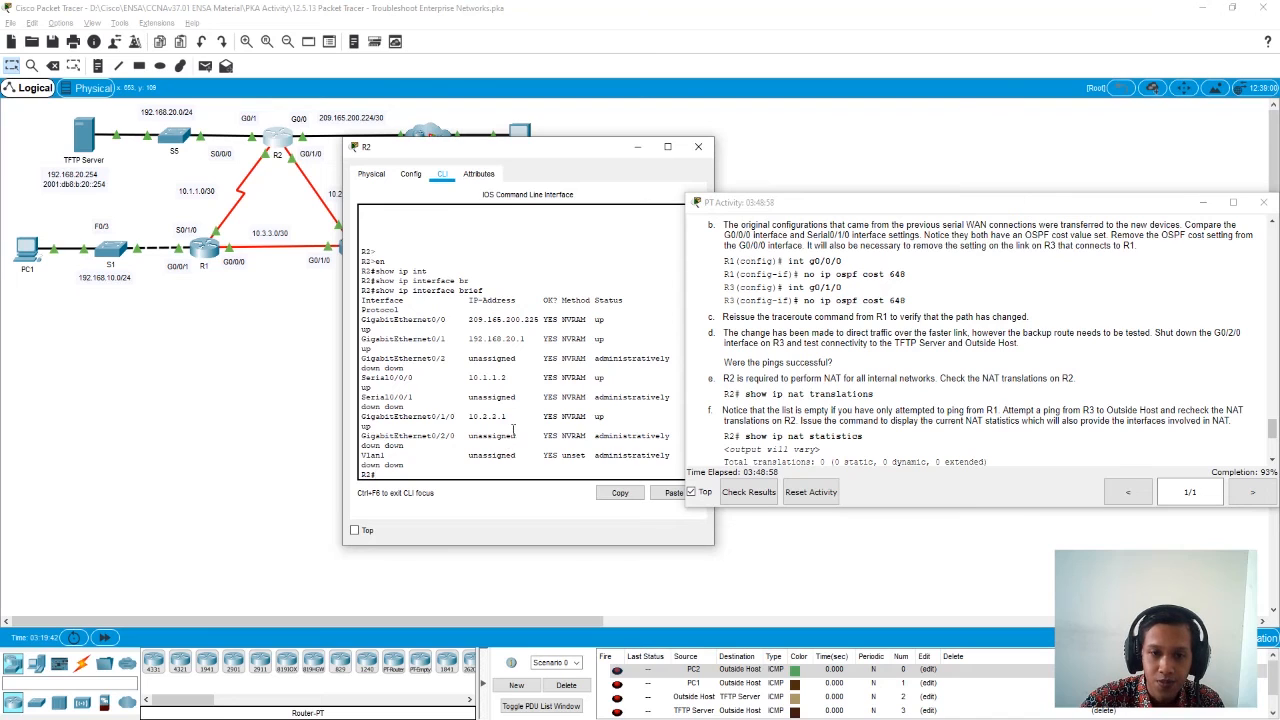
- Arrange the R2, R3 and R1 windows side by side and match the traceroute's second hop, 10.2.2.1, with R2's interface address
{"action": "left_click_drag", "start_coordinate": [512, 152], "coordinate": [395, 146]}
{"action": "left_click", "coordinate": [702, 718]}
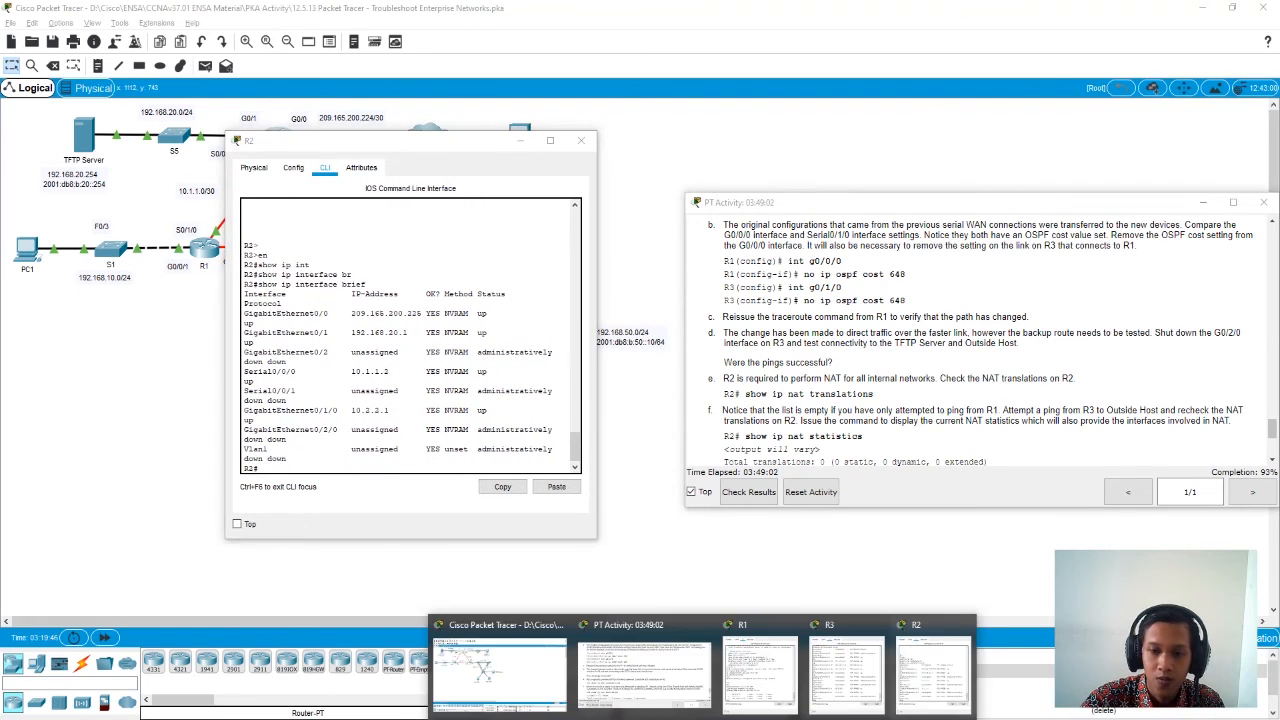
{"action": "left_click", "coordinate": [830, 680]}
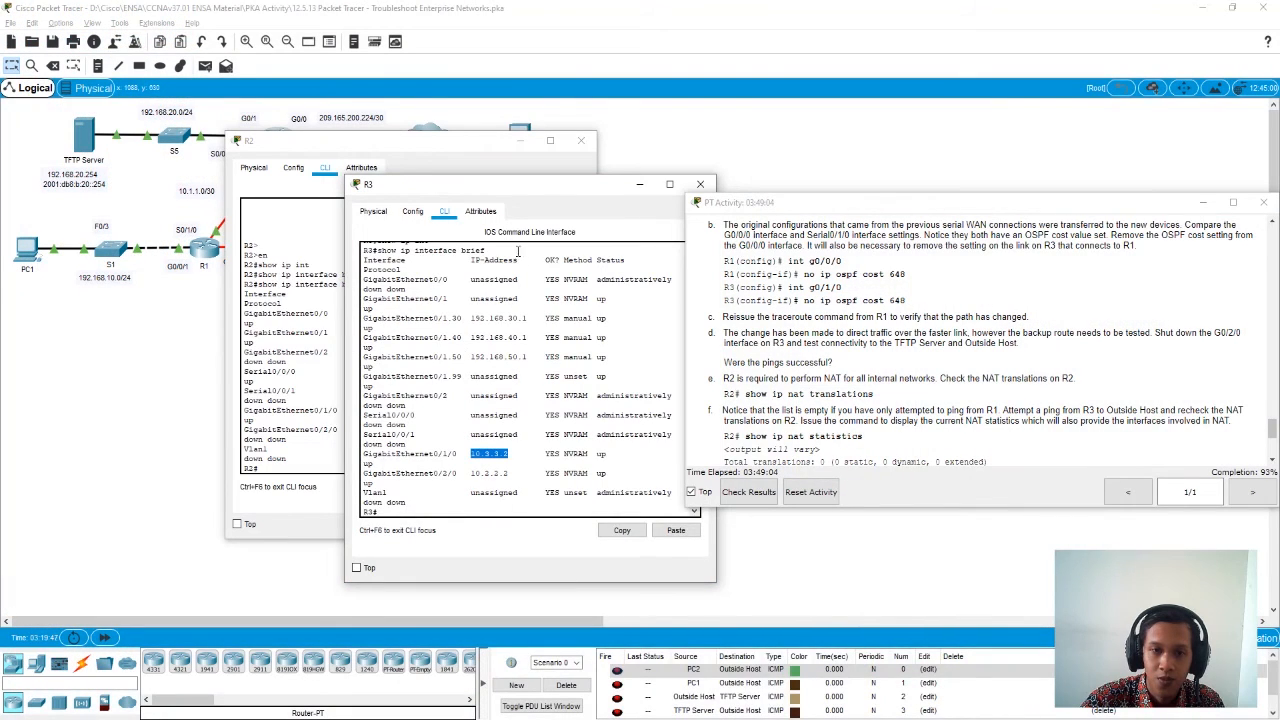
{"action": "left_click_drag", "start_coordinate": [493, 189], "coordinate": [565, 153]}
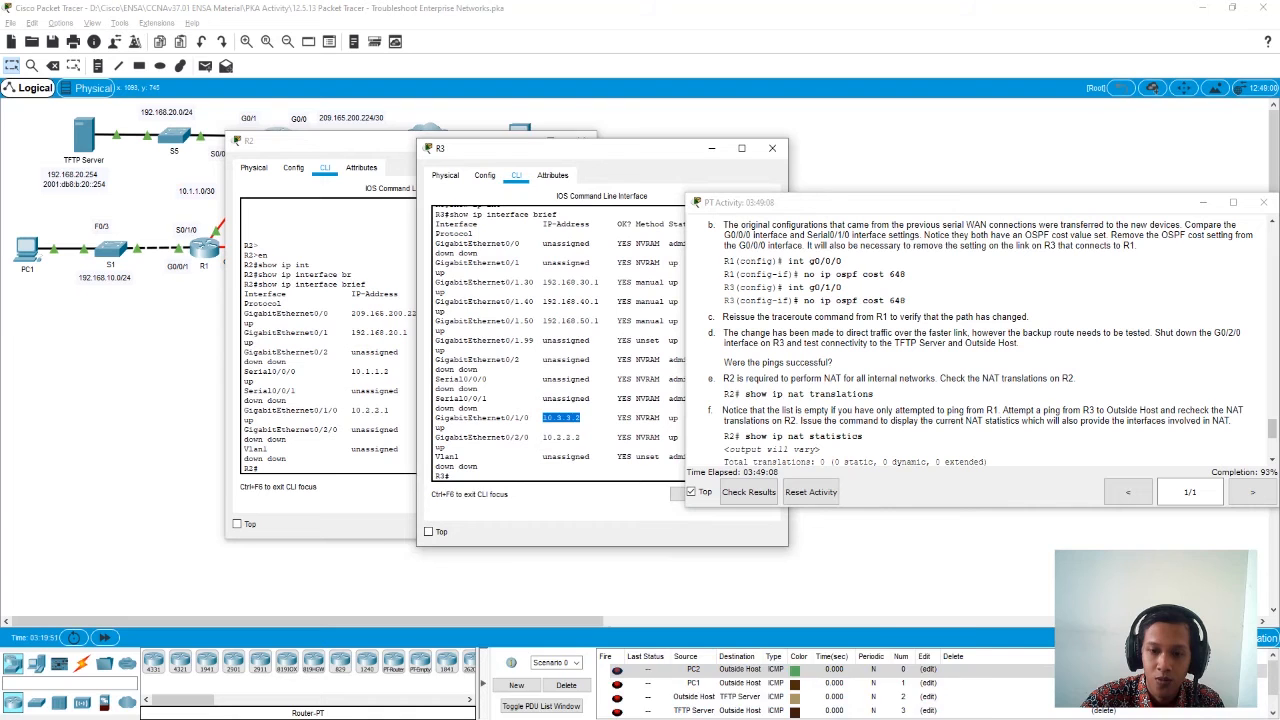
{"action": "left_click", "coordinate": [762, 705]}
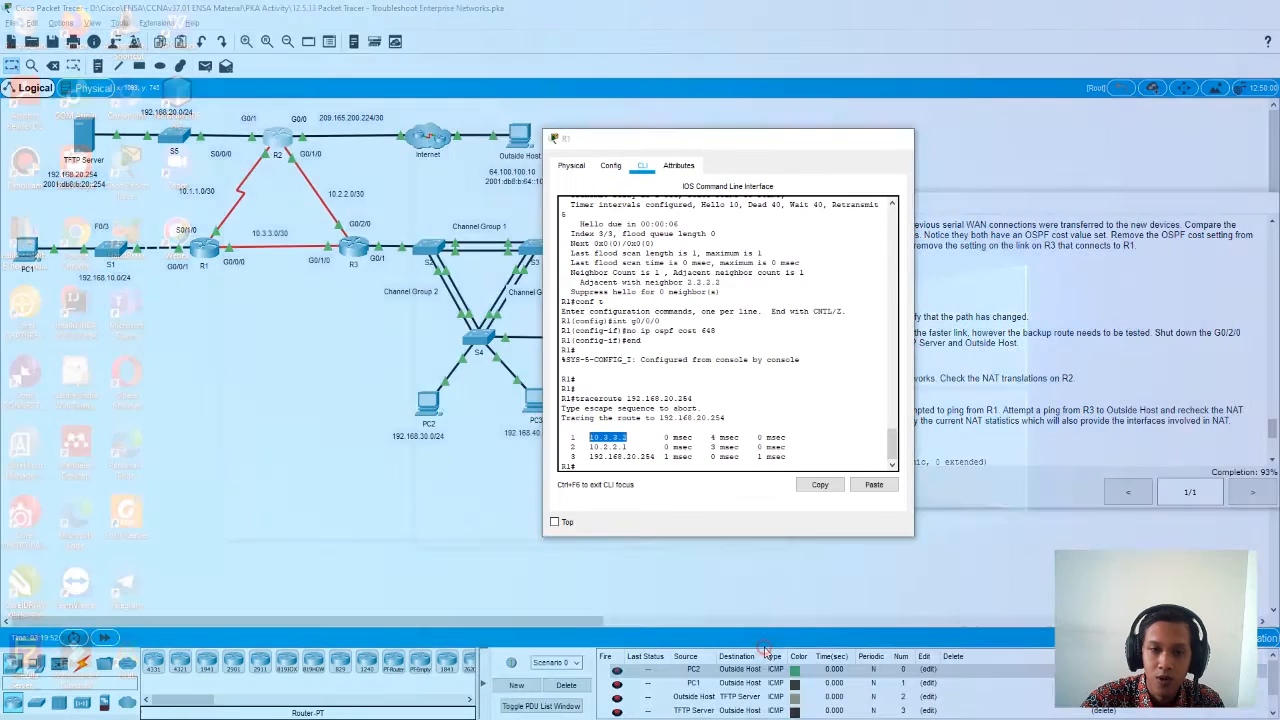
{"action": "left_click", "coordinate": [760, 680]}
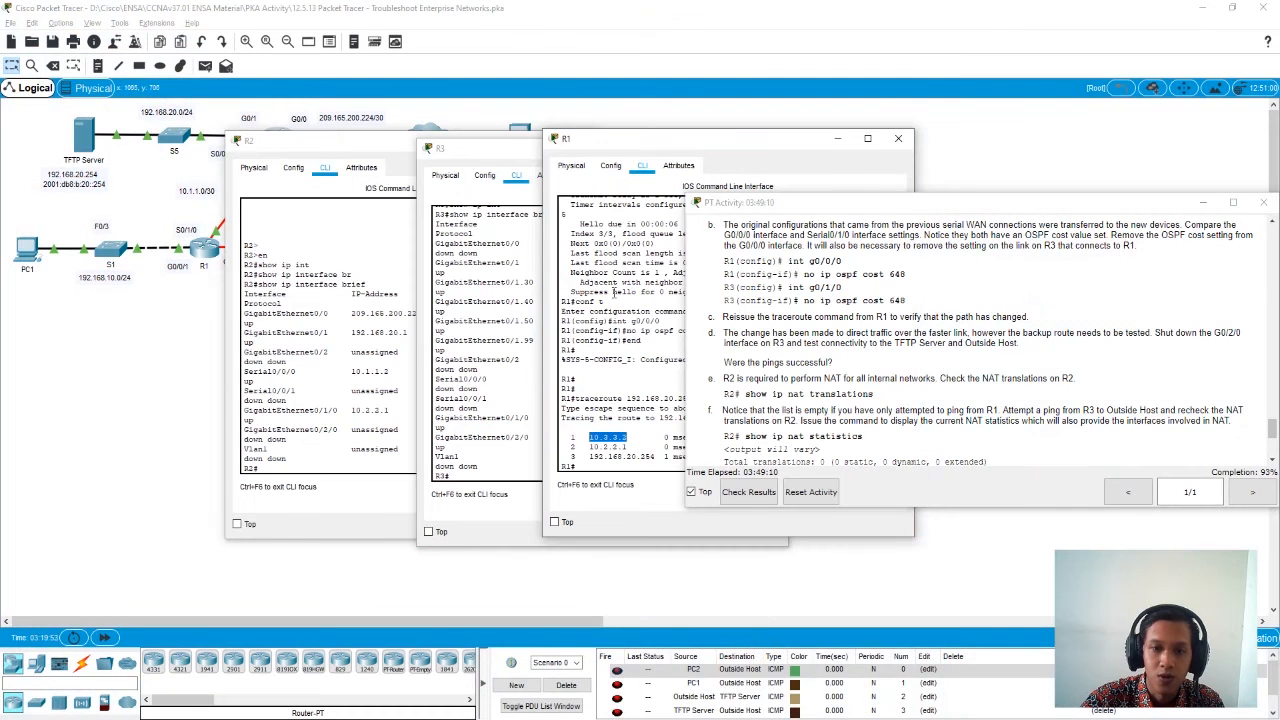
{"action": "left_click_drag", "start_coordinate": [628, 447], "coordinate": [589, 447]}
{"action": "left_click", "coordinate": [397, 411]}
{"action": "left_click_drag", "start_coordinate": [397, 411], "coordinate": [352, 410]}
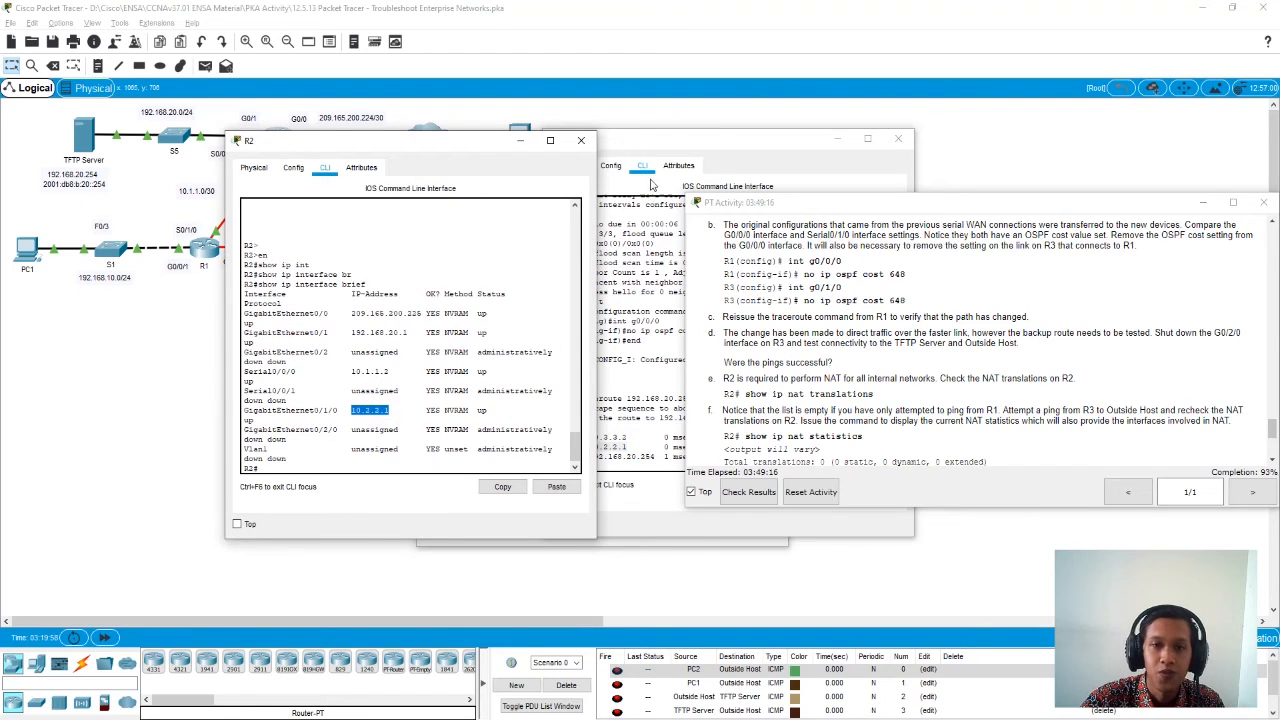
- Close the R2, R1 and R3 device windows to uncover the topology
{"action": "left_click", "coordinate": [585, 143]}
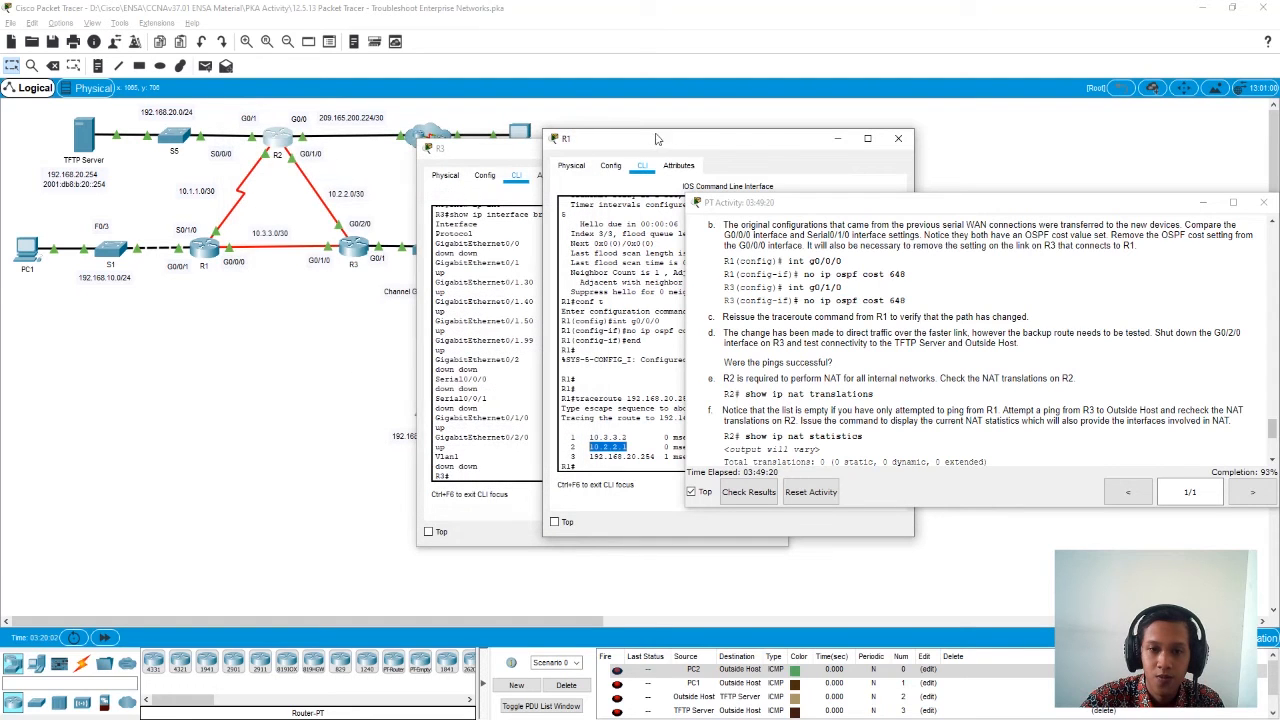
{"action": "left_click", "coordinate": [898, 138]}
{"action": "left_click", "coordinate": [777, 150]}
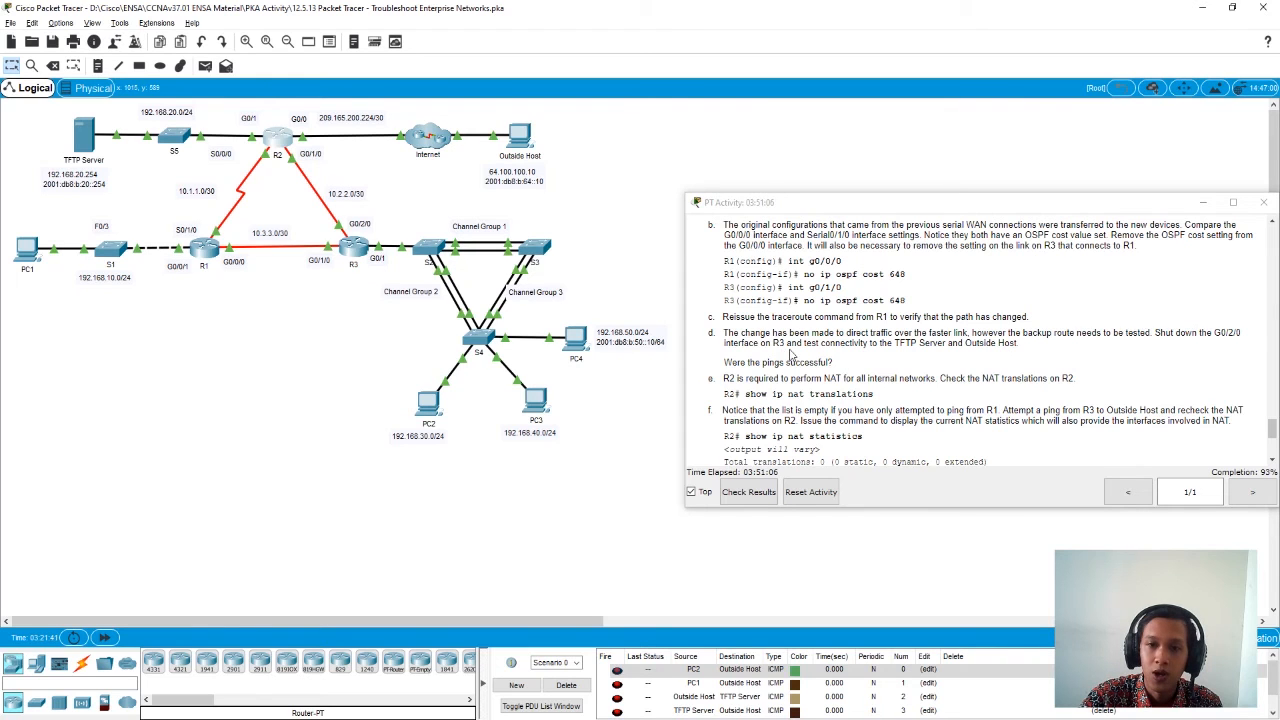
- Open R3's command line, enter global configuration mode and select interface g0/2/0 for configuration
{"action": "left_click", "coordinate": [353, 248]}
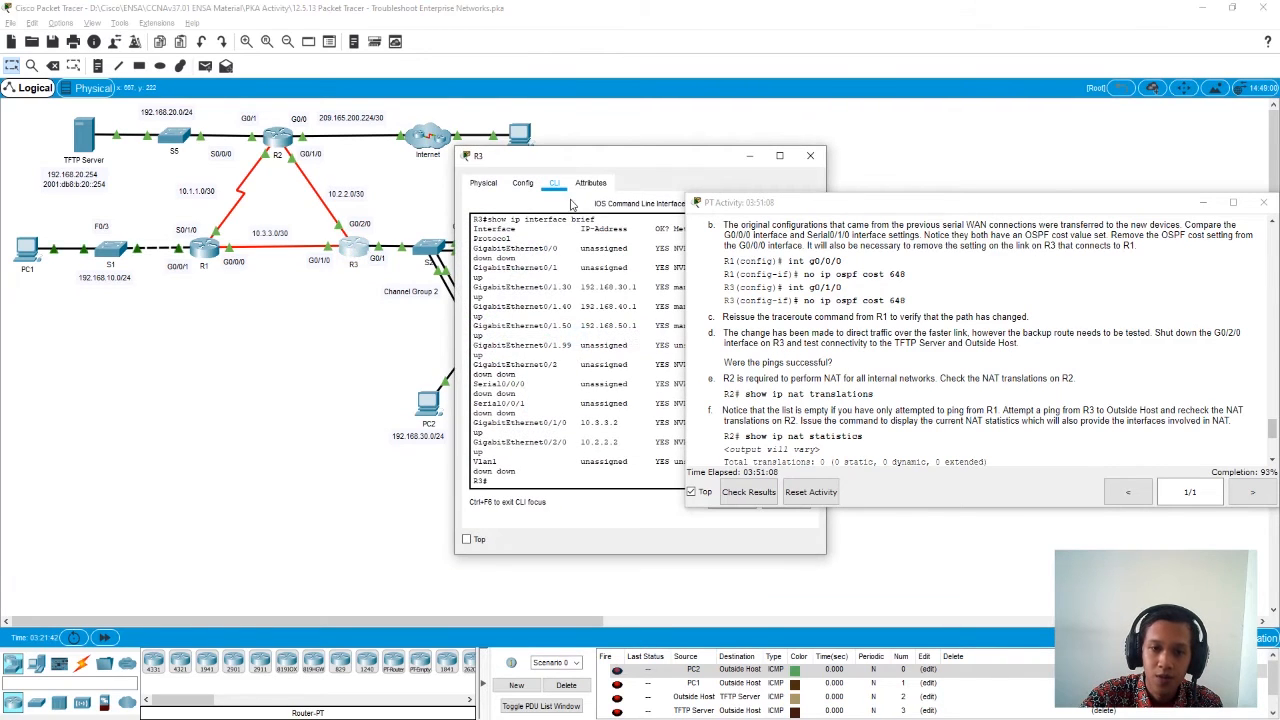
{"action": "left_click_drag", "start_coordinate": [582, 158], "coordinate": [353, 155]}
{"action": "left_click", "coordinate": [323, 474]}
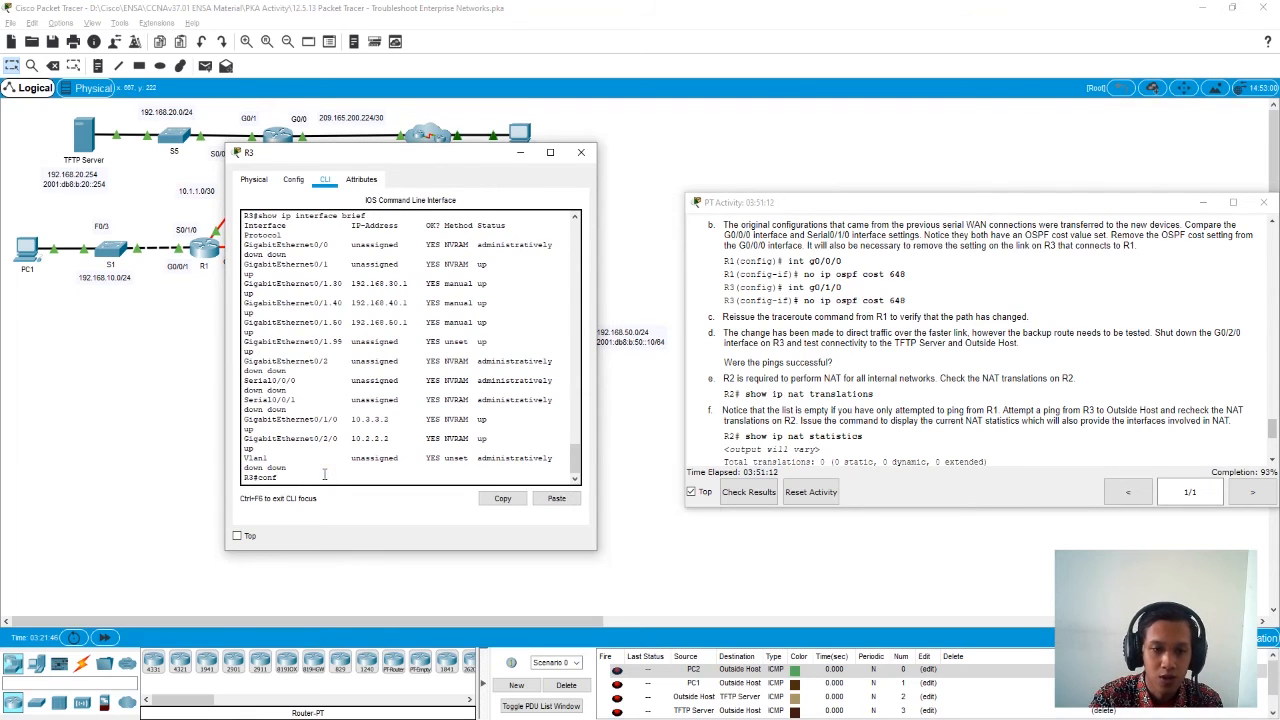
{"action": "type", "text": "conf t"}
{"action": "key", "text": "Return"}
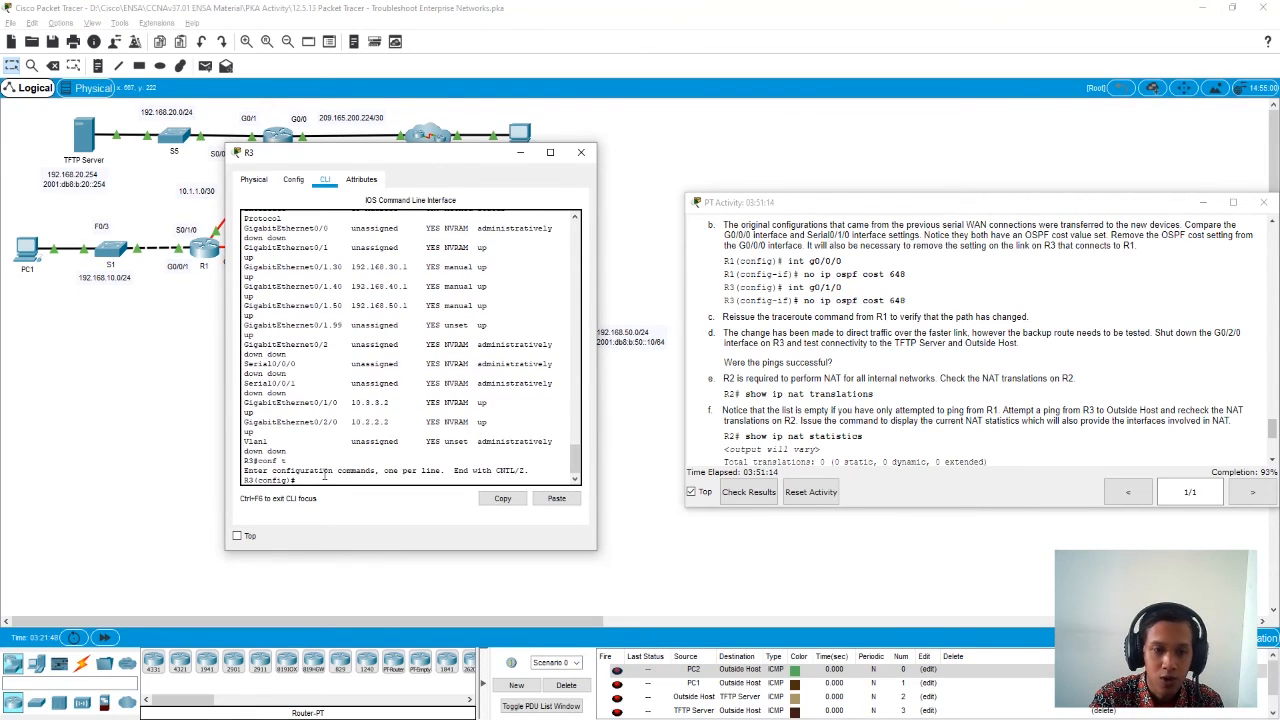
{"action": "type", "text": "int"}
{"action": "key", "text": "Tab"}
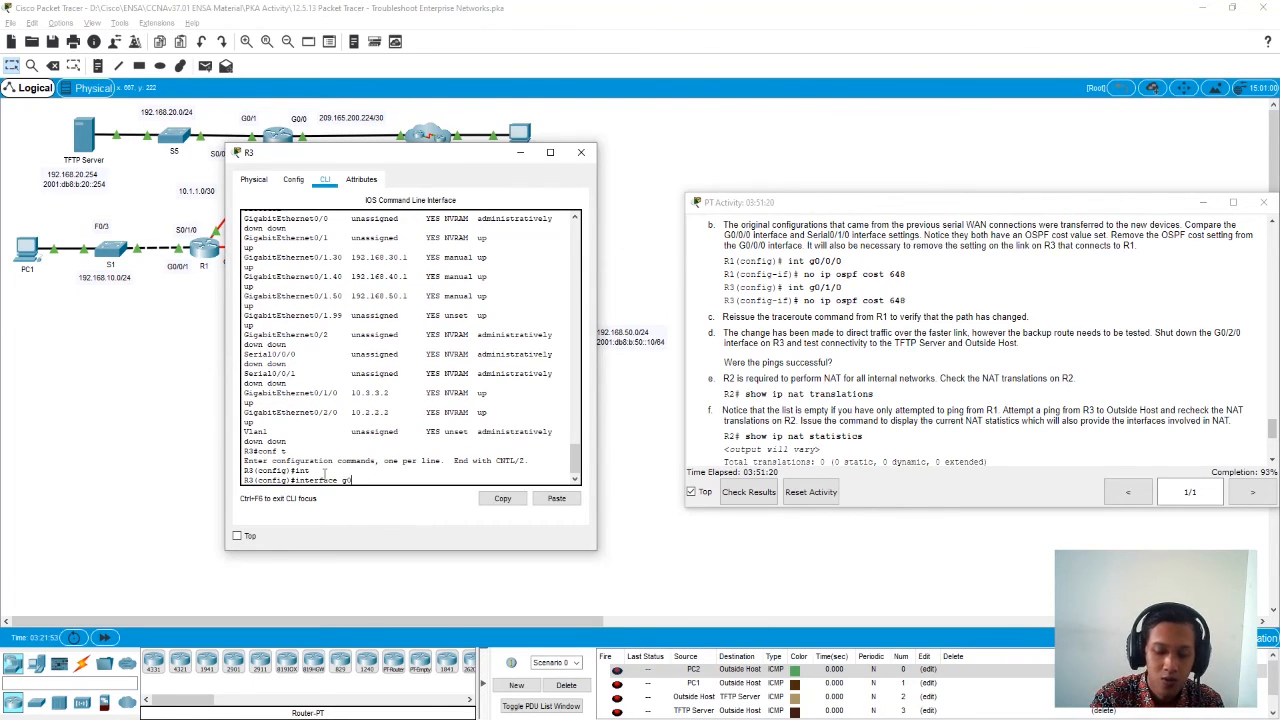
{"action": "type", "text": "g0/2/0"}
{"action": "key", "text": "Return"}
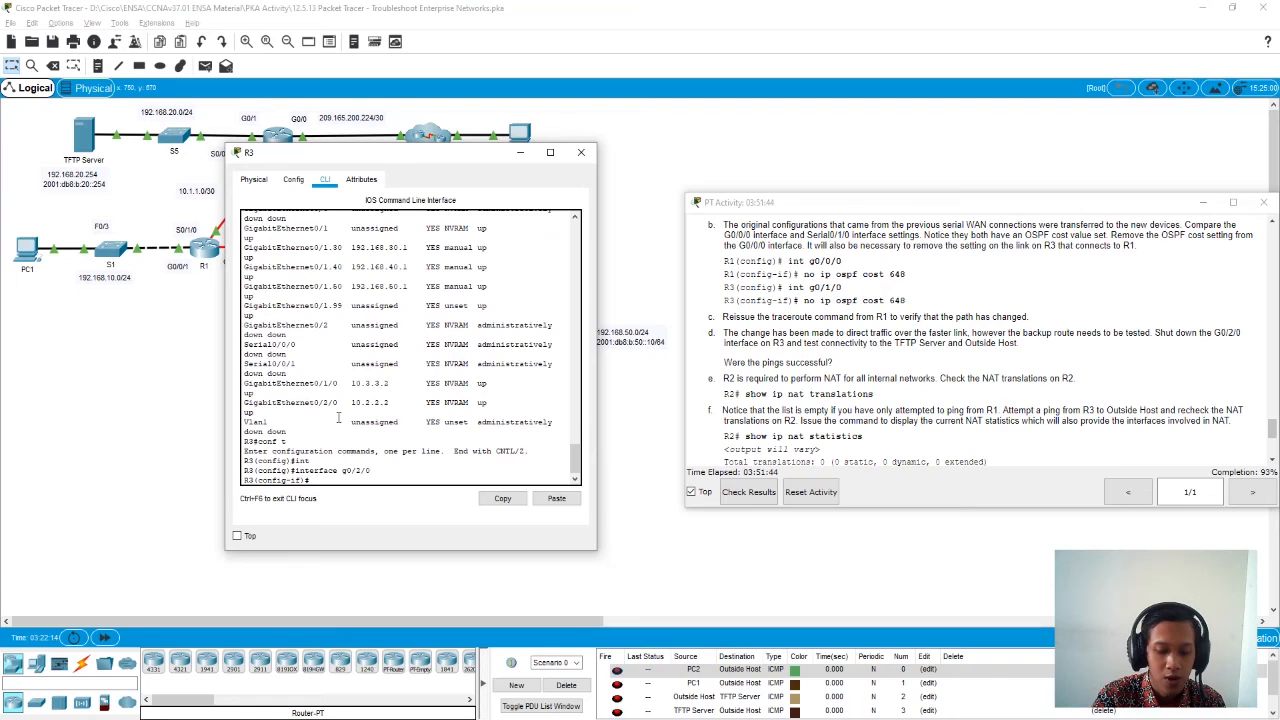
- Shut down R3's g0/2/0 interface and uncover the topology to check its link to R2
{"action": "type", "text": "shu"}
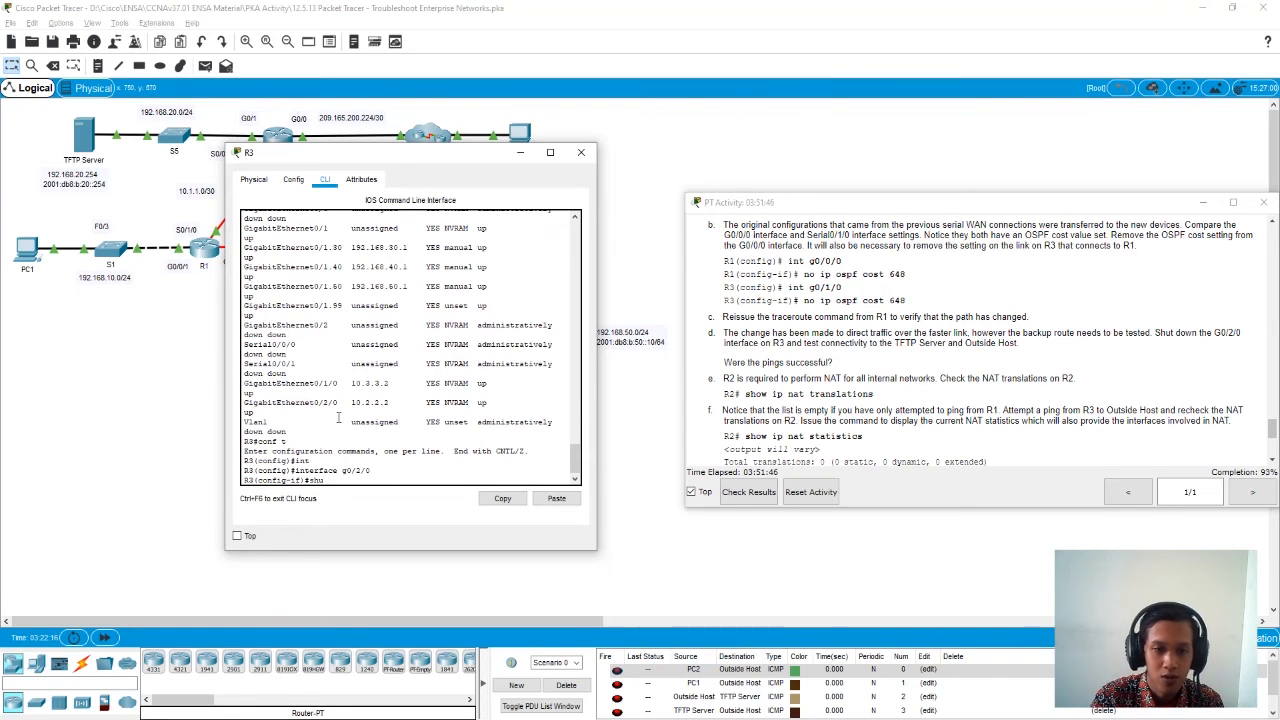
{"action": "key", "text": "Tab"}
{"action": "key", "text": "Return"}
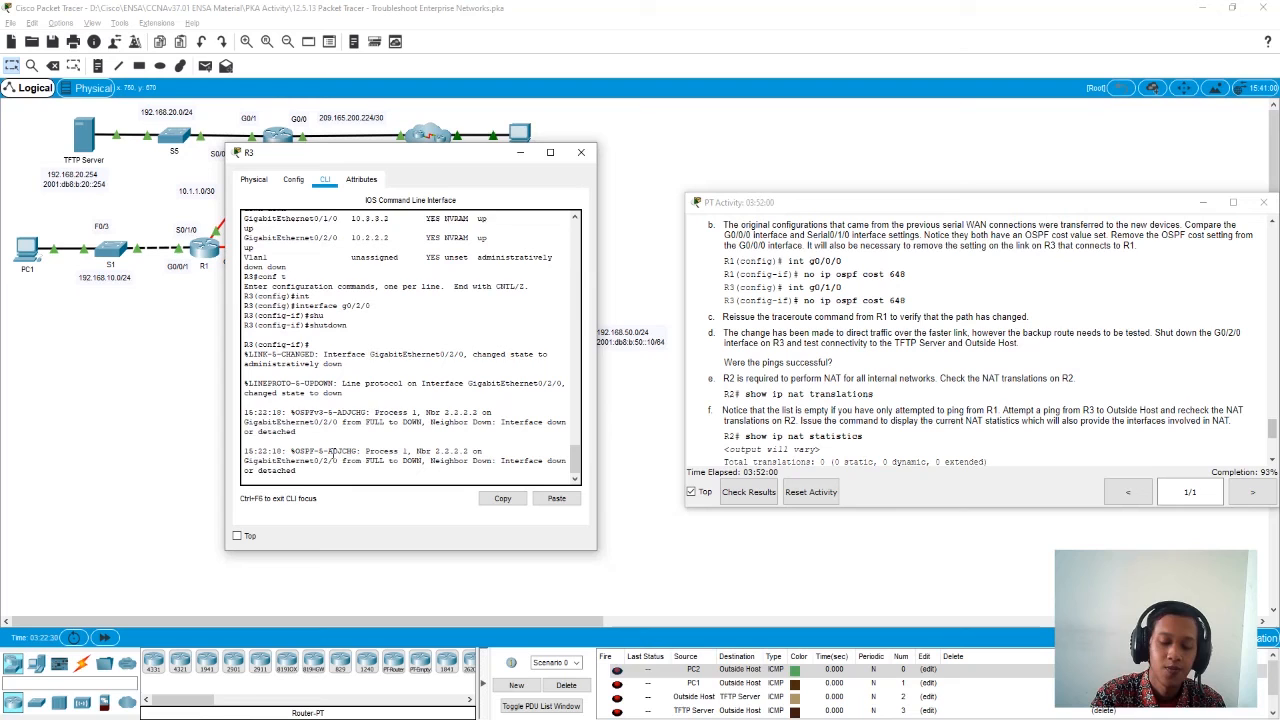
{"action": "key", "text": "Return"}
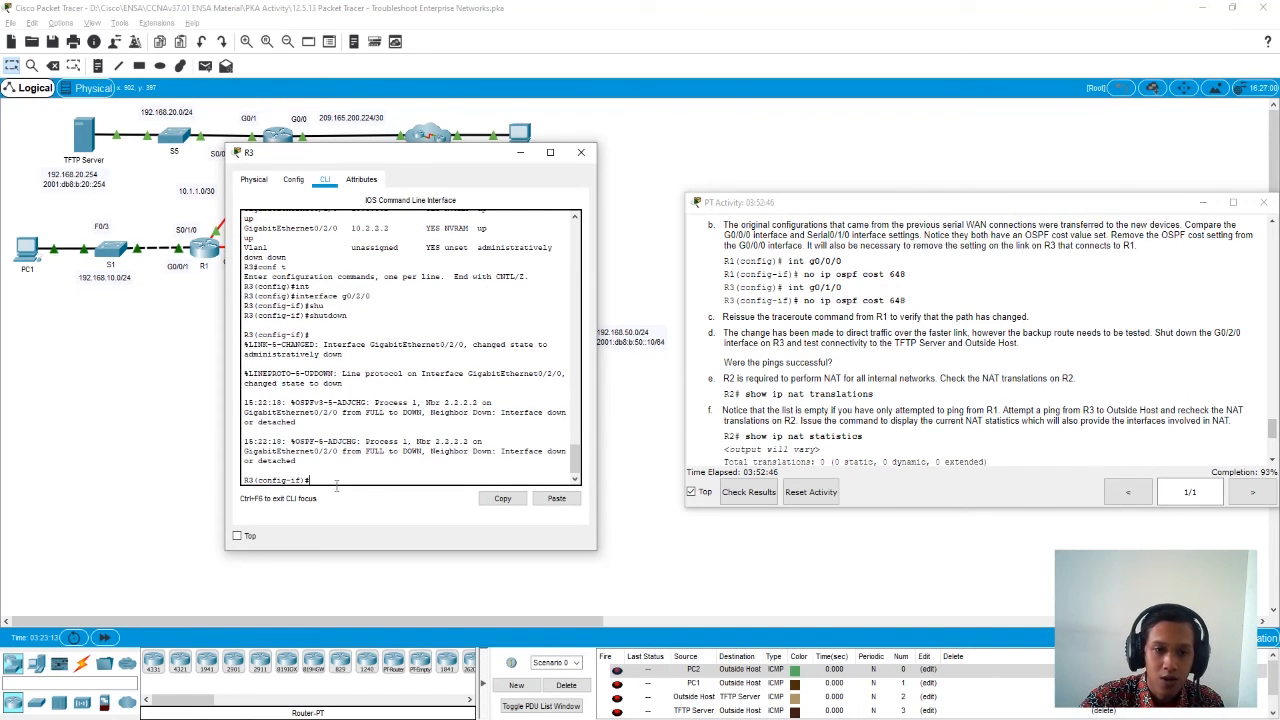
{"action": "left_click_drag", "start_coordinate": [362, 159], "coordinate": [340, 272]}
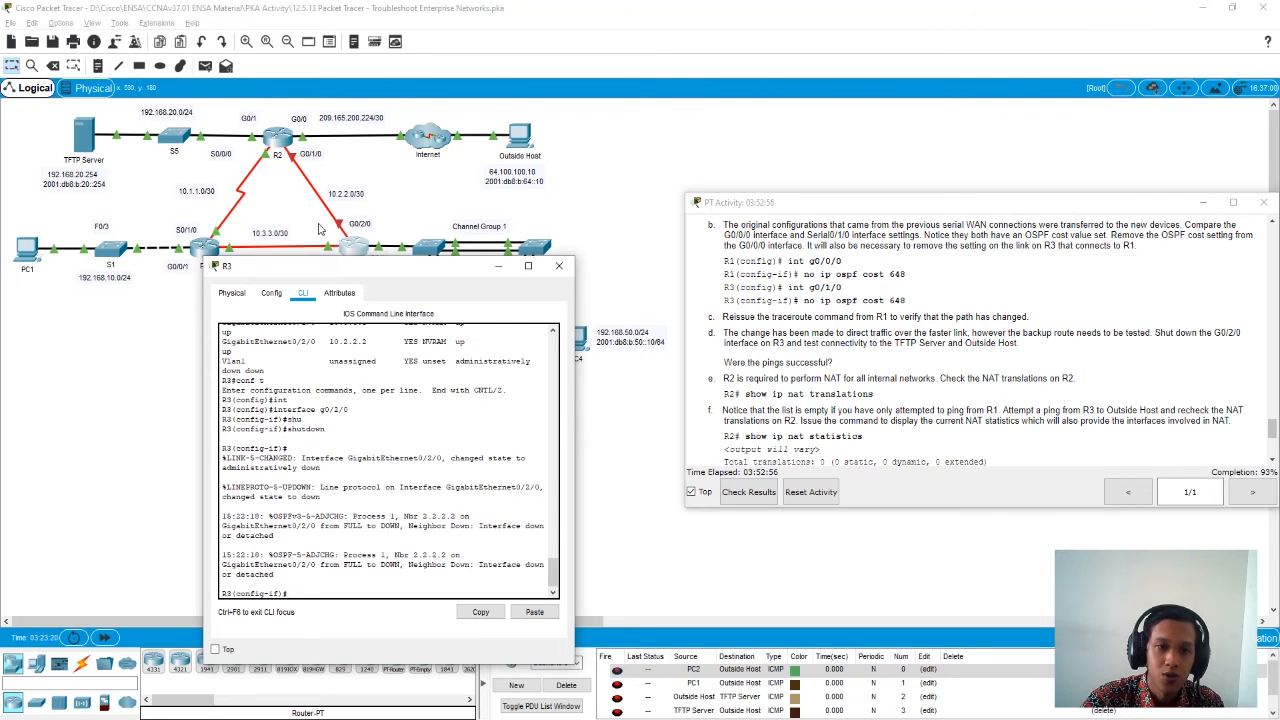
{"action": "left_click_drag", "start_coordinate": [352, 274], "coordinate": [392, 164]}
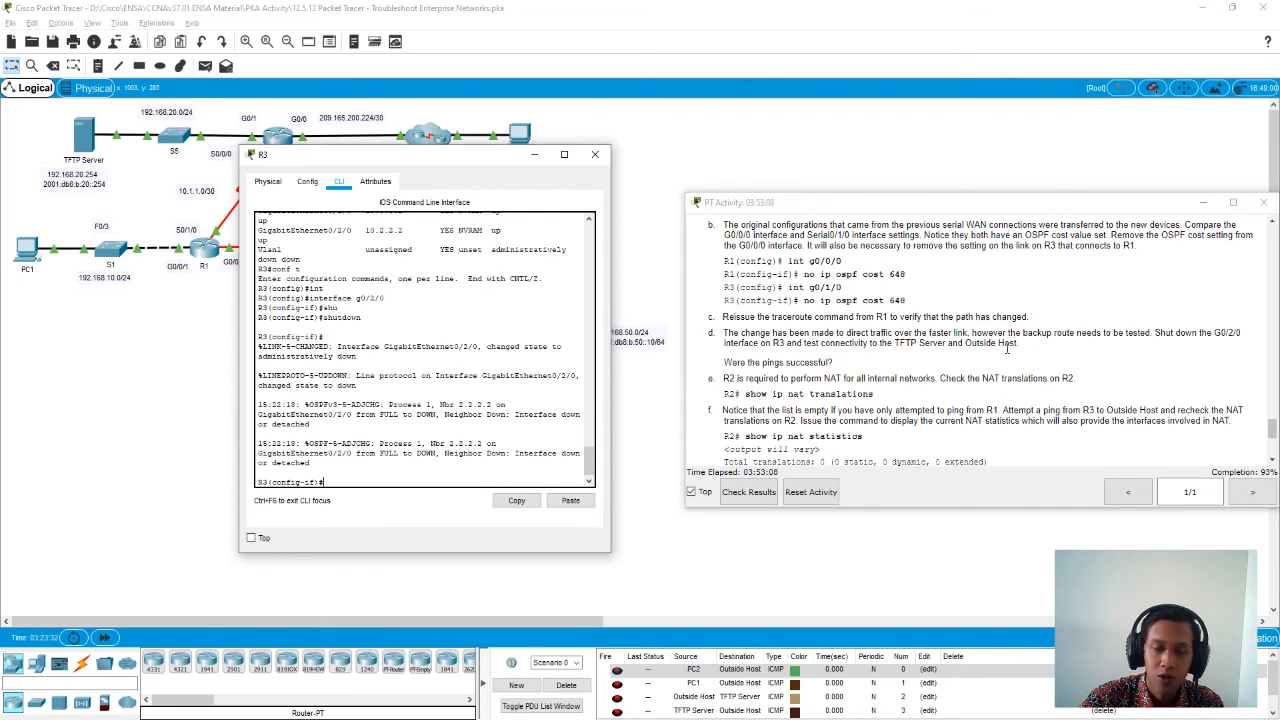
- End configuration mode on R3 and return to the privileged prompt
{"action": "type", "text": "en"}
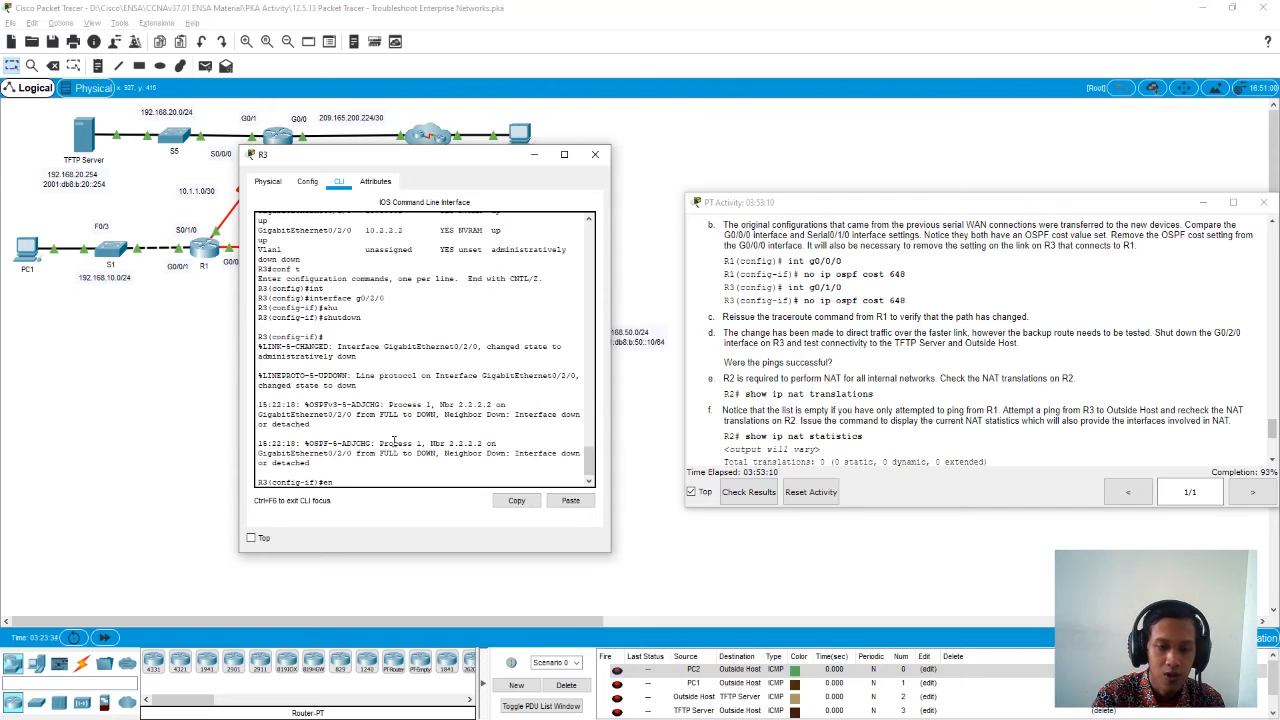
{"action": "type", "text": "d"}
{"action": "key", "text": "Return"}
{"action": "key", "text": "Return"}
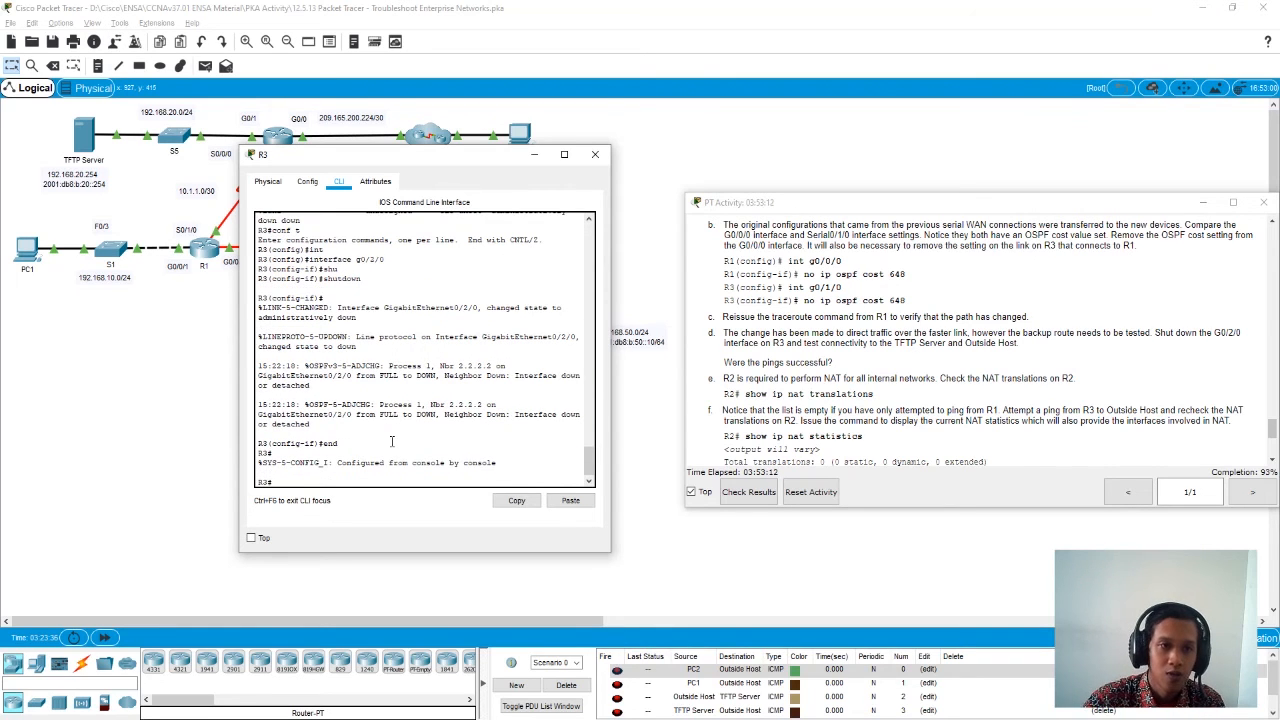
- Copy the TFTP Server's IPv4 address from its IP configuration and ping 192.168.20.254 from R3
{"action": "left_click", "coordinate": [84, 136]}
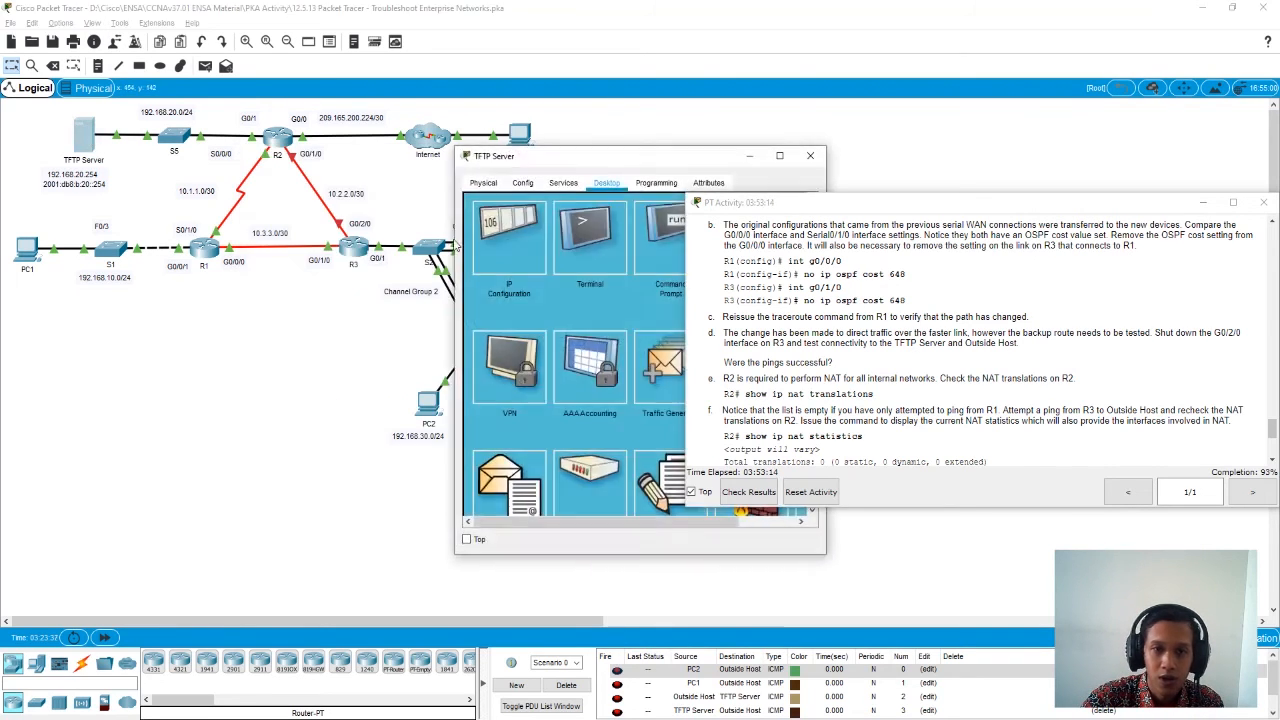
{"action": "left_click", "coordinate": [526, 239]}
{"action": "left_click_drag", "start_coordinate": [632, 263], "coordinate": [557, 266]}
{"action": "key", "text": "ctrl+c"}
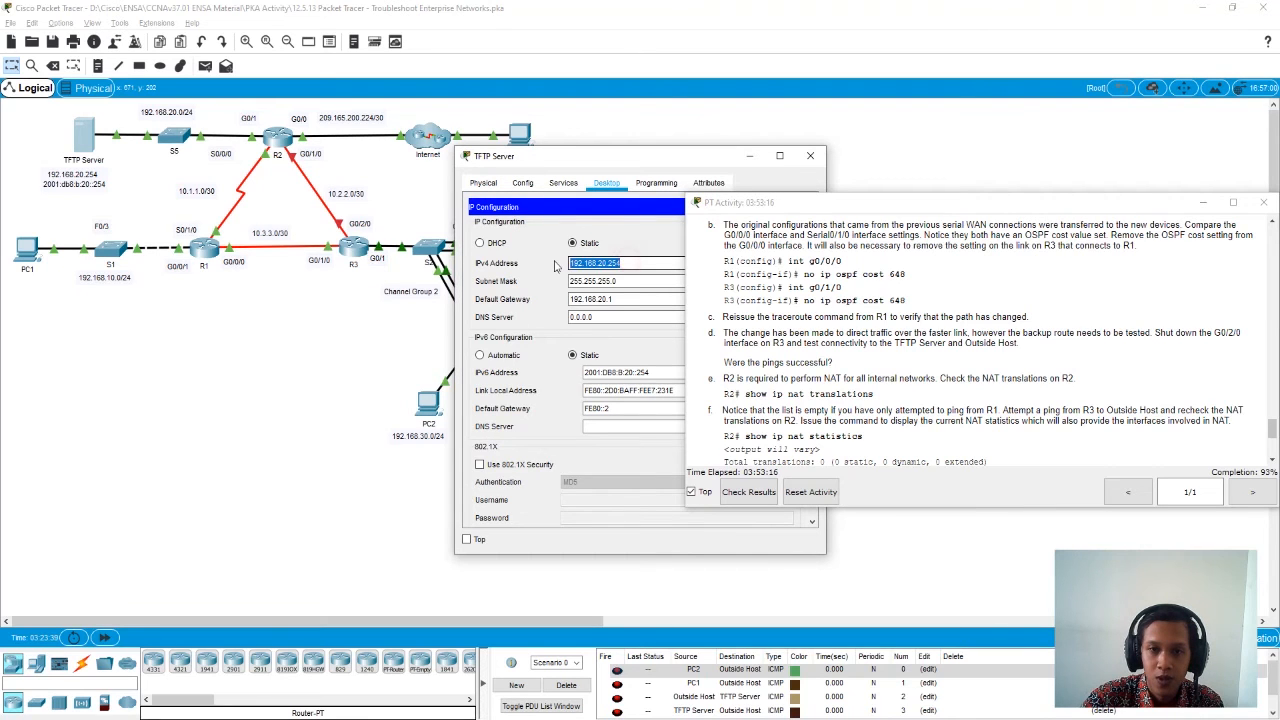
{"action": "left_click", "coordinate": [810, 155]}
{"action": "left_click", "coordinate": [352, 247]}
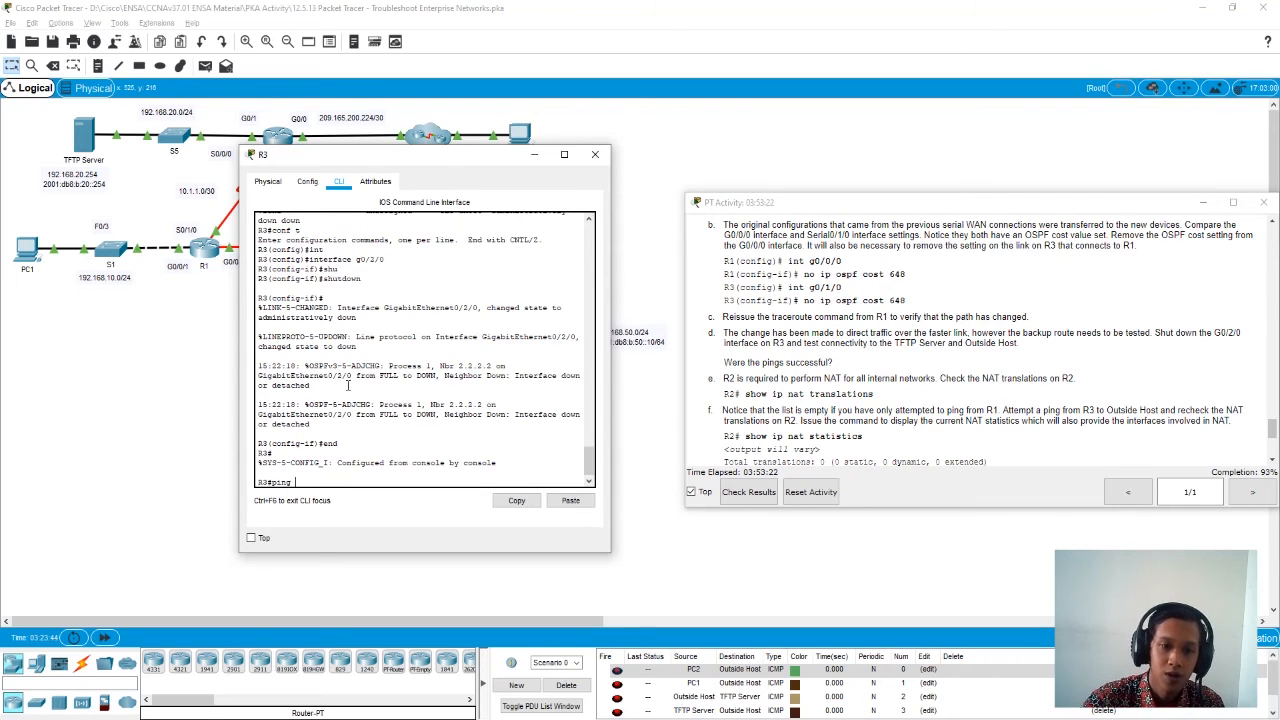
{"action": "left_click", "coordinate": [570, 500]}
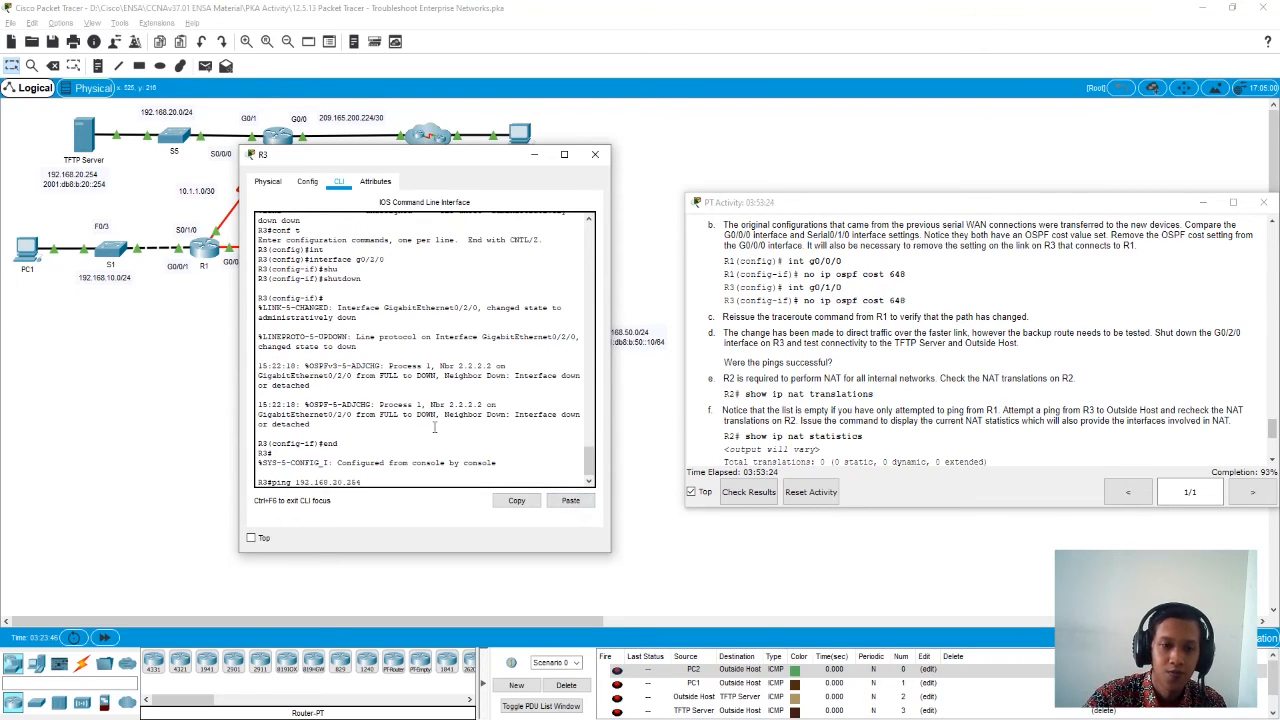
{"action": "key", "text": "Return"}
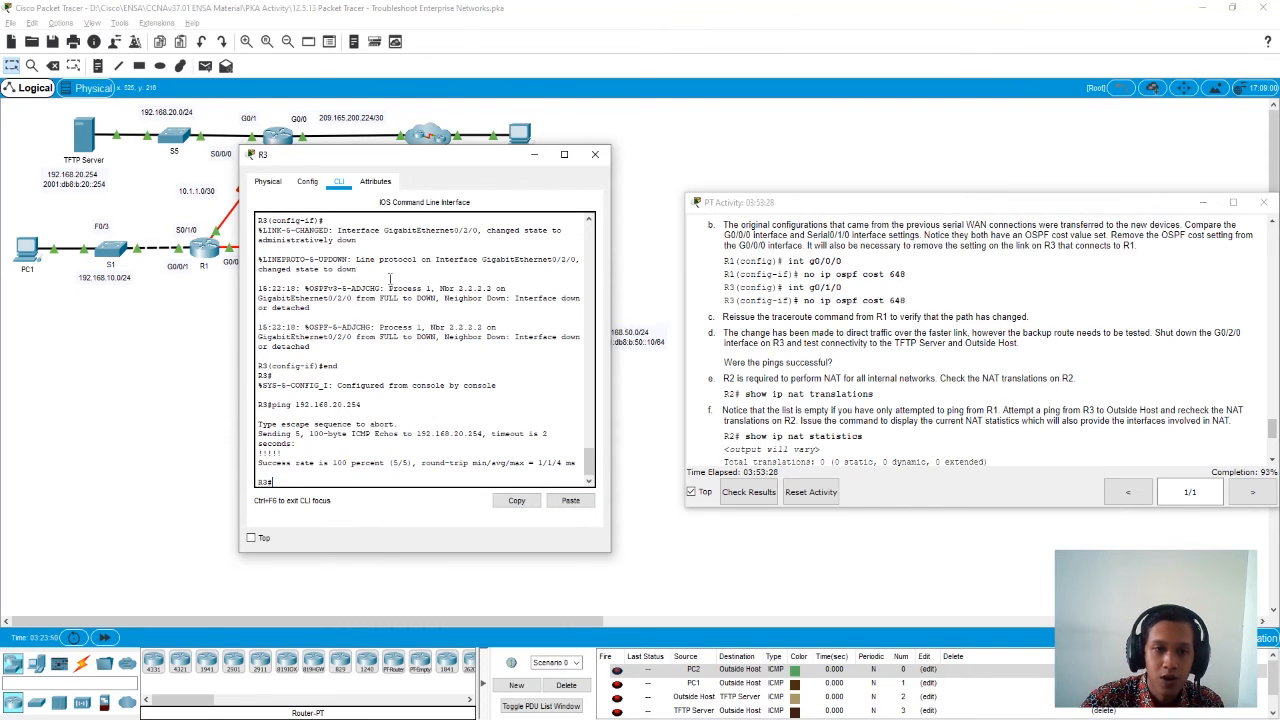
- Copy Outside Host's IPv4 address from its IP configuration and ping 64.100.100.10 from R3
{"action": "left_click_drag", "start_coordinate": [397, 164], "coordinate": [310, 177]}
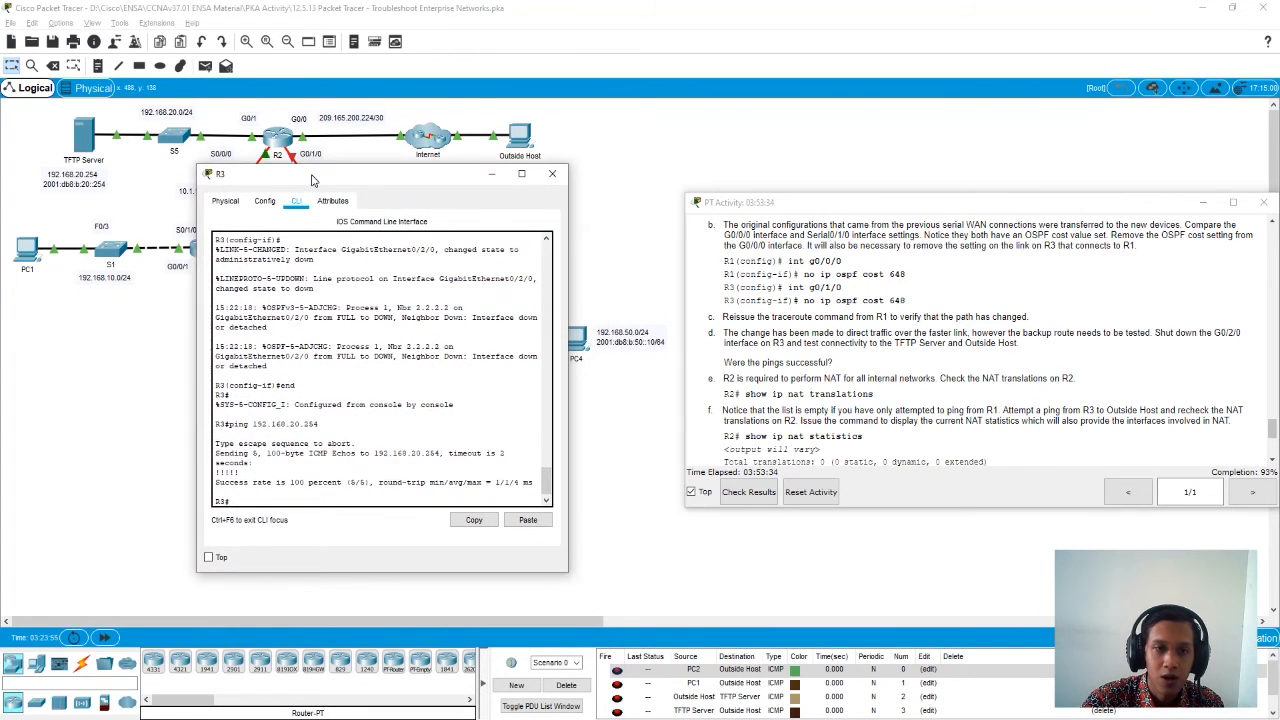
{"action": "left_click", "coordinate": [519, 135]}
{"action": "left_click", "coordinate": [530, 237]}
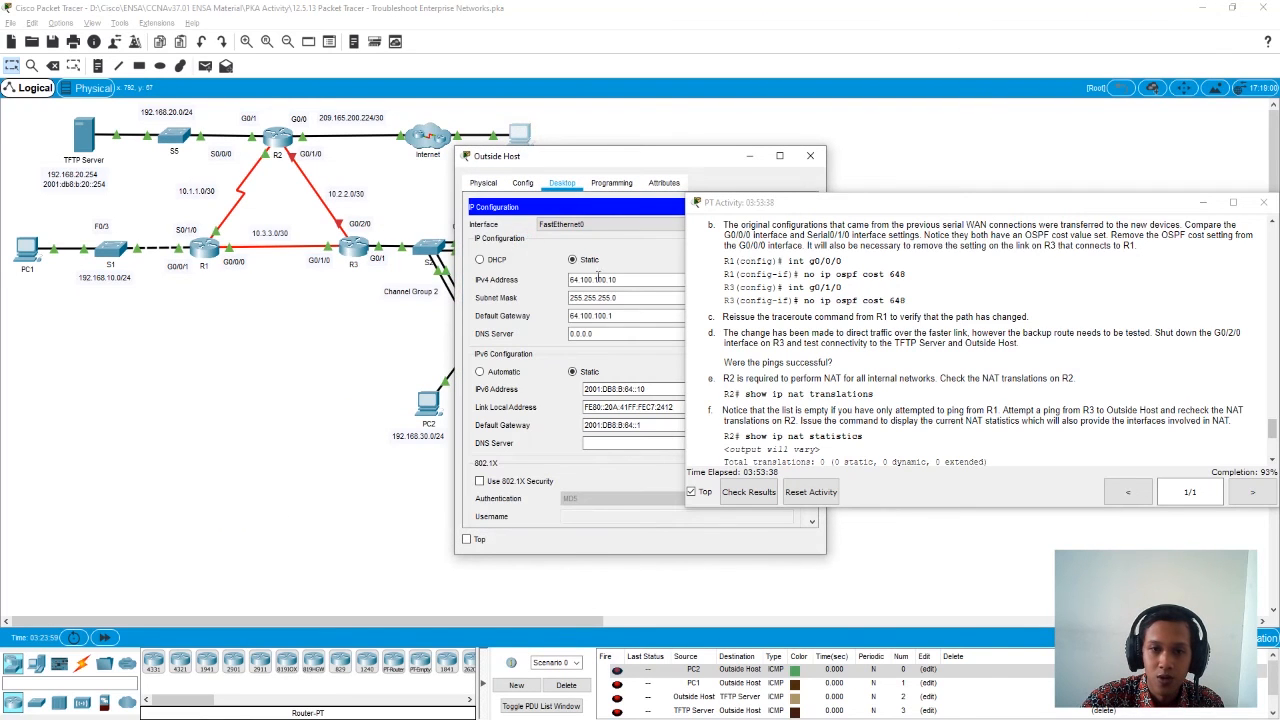
{"action": "left_click_drag", "start_coordinate": [632, 281], "coordinate": [563, 285]}
{"action": "key", "text": "ctrl+c"}
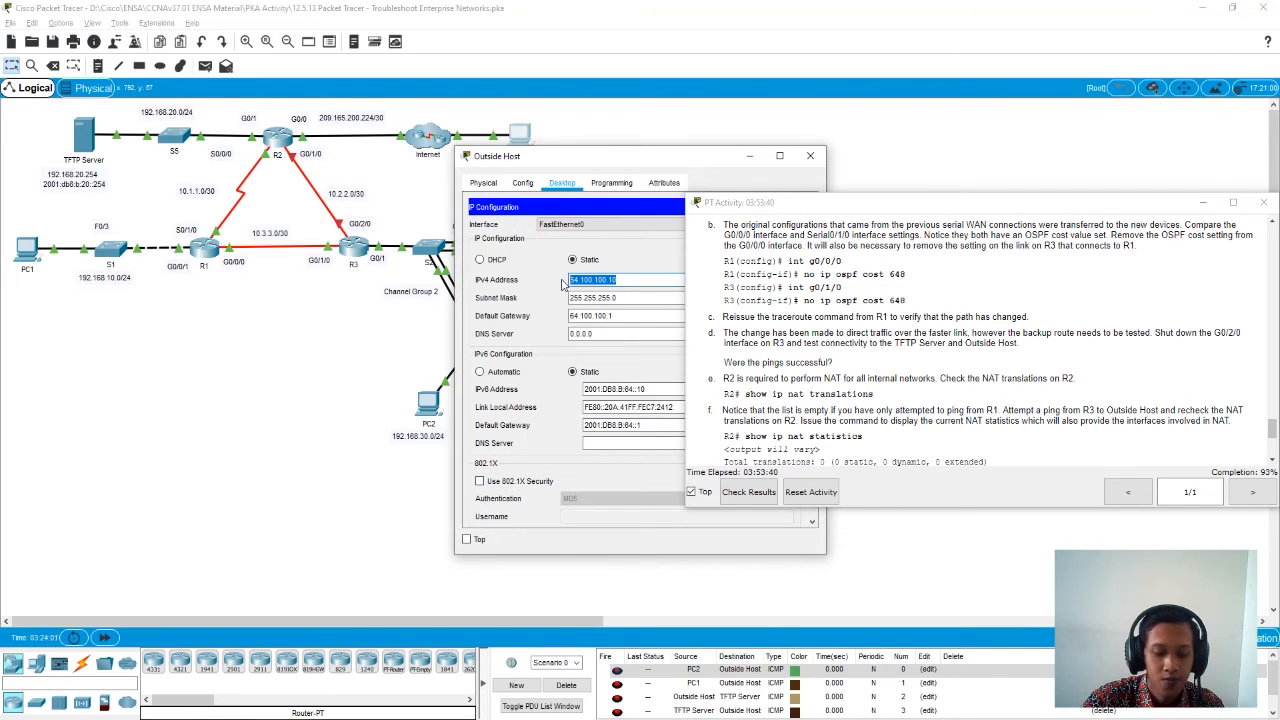
{"action": "left_click", "coordinate": [810, 156]}
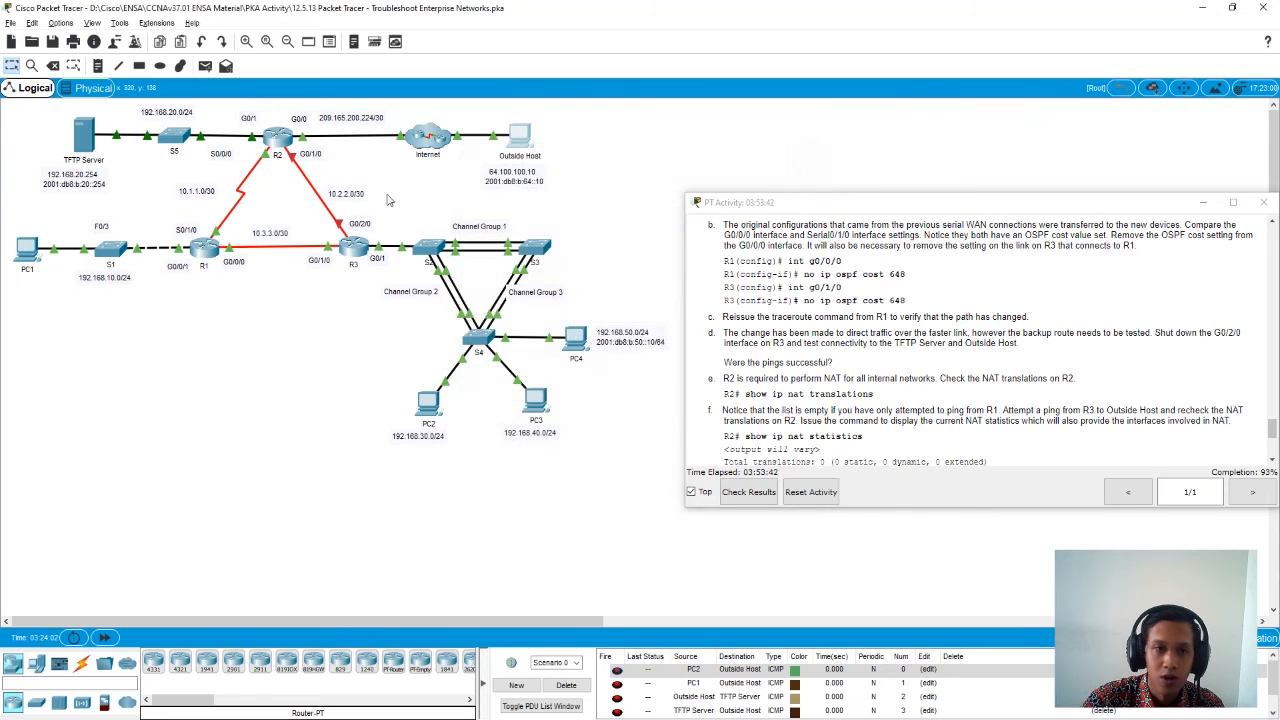
{"action": "left_click", "coordinate": [356, 250]}
{"action": "left_click_drag", "start_coordinate": [355, 184], "coordinate": [341, 154]}
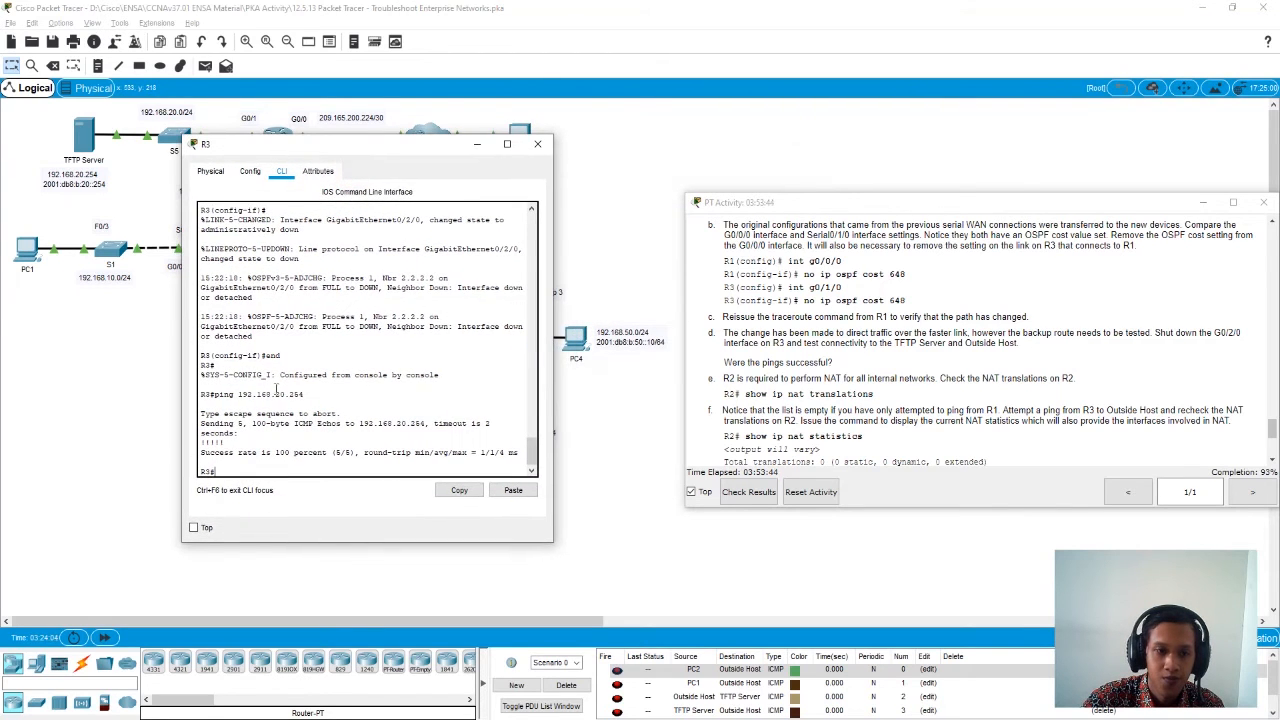
{"action": "type", "text": "ping"}
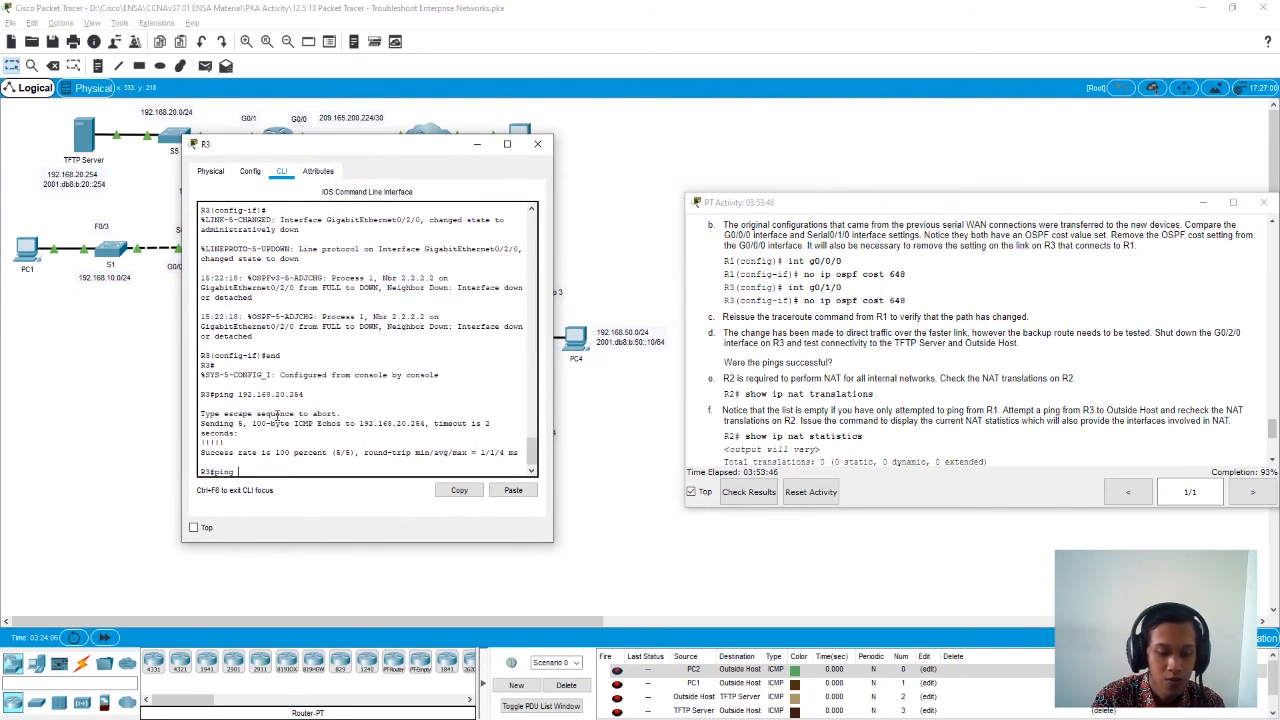
{"action": "left_click", "coordinate": [513, 490]}
{"action": "key", "text": "Return"}
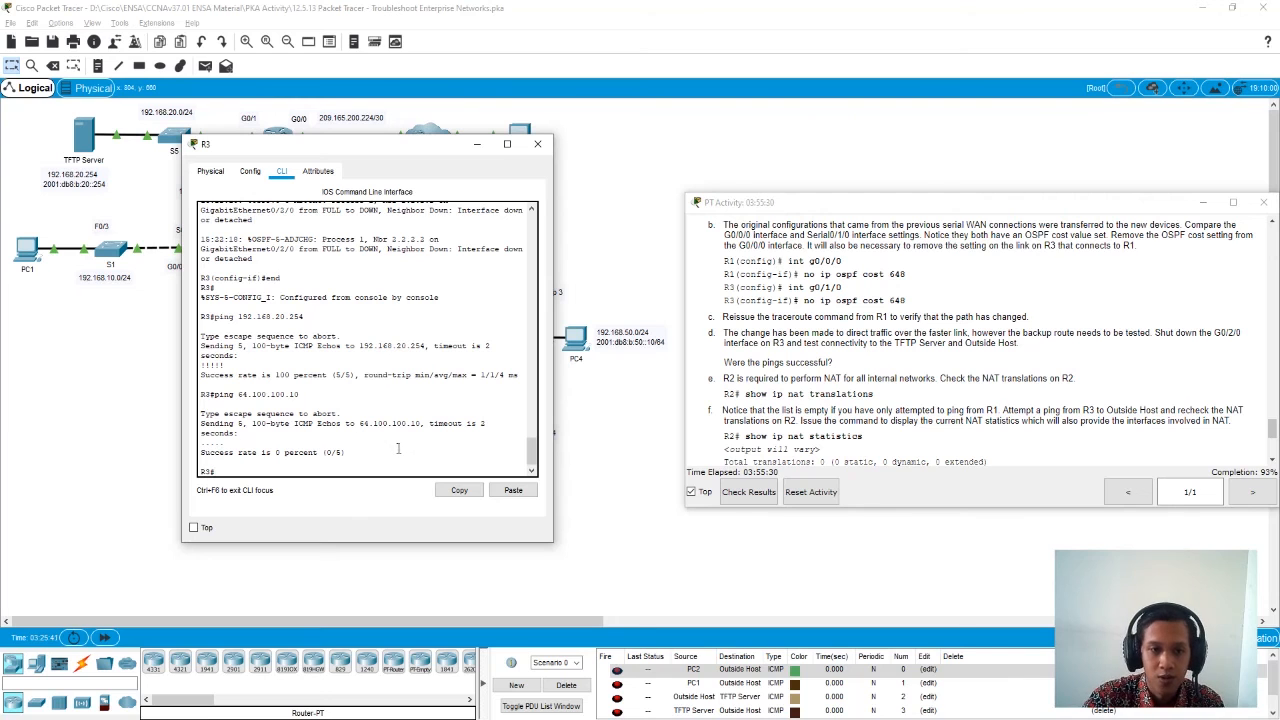
- Trace the backup path from R3 through R1 and R2 to Outside Host in the topology, and close R3's window
{"action": "left_click_drag", "start_coordinate": [338, 148], "coordinate": [527, 137]}
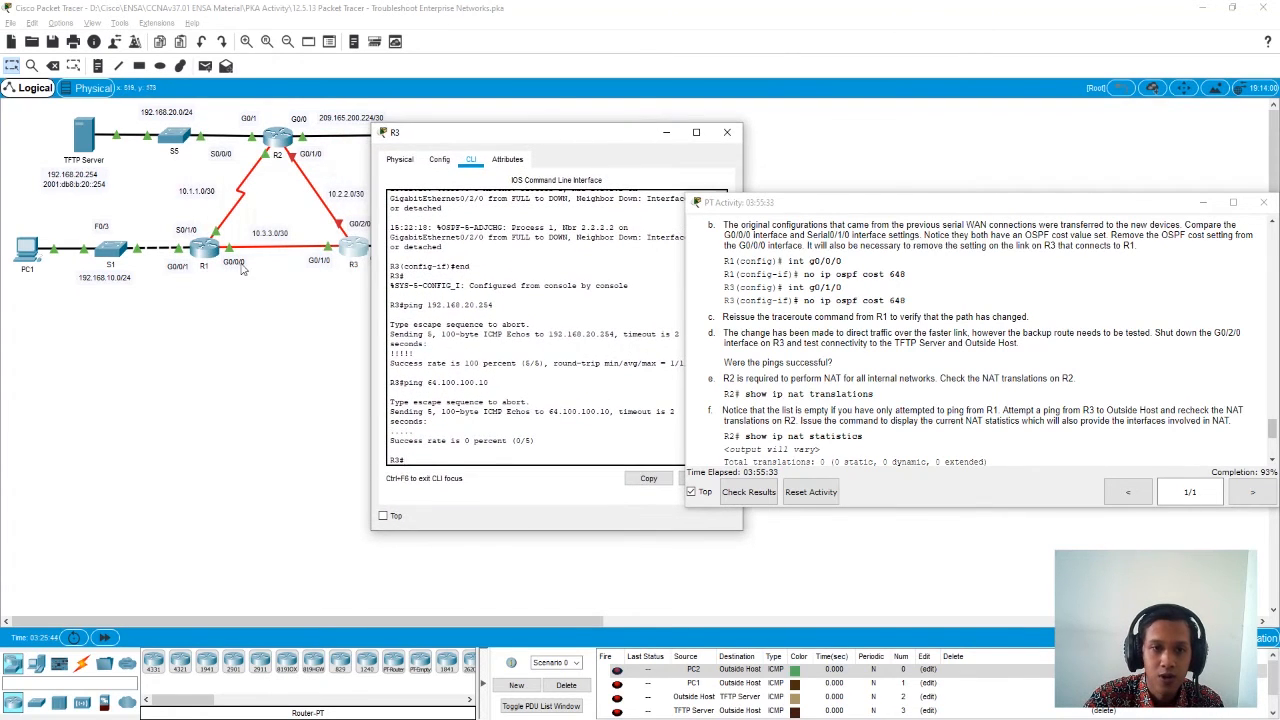
{"action": "left_click_drag", "start_coordinate": [506, 141], "coordinate": [252, 300]}
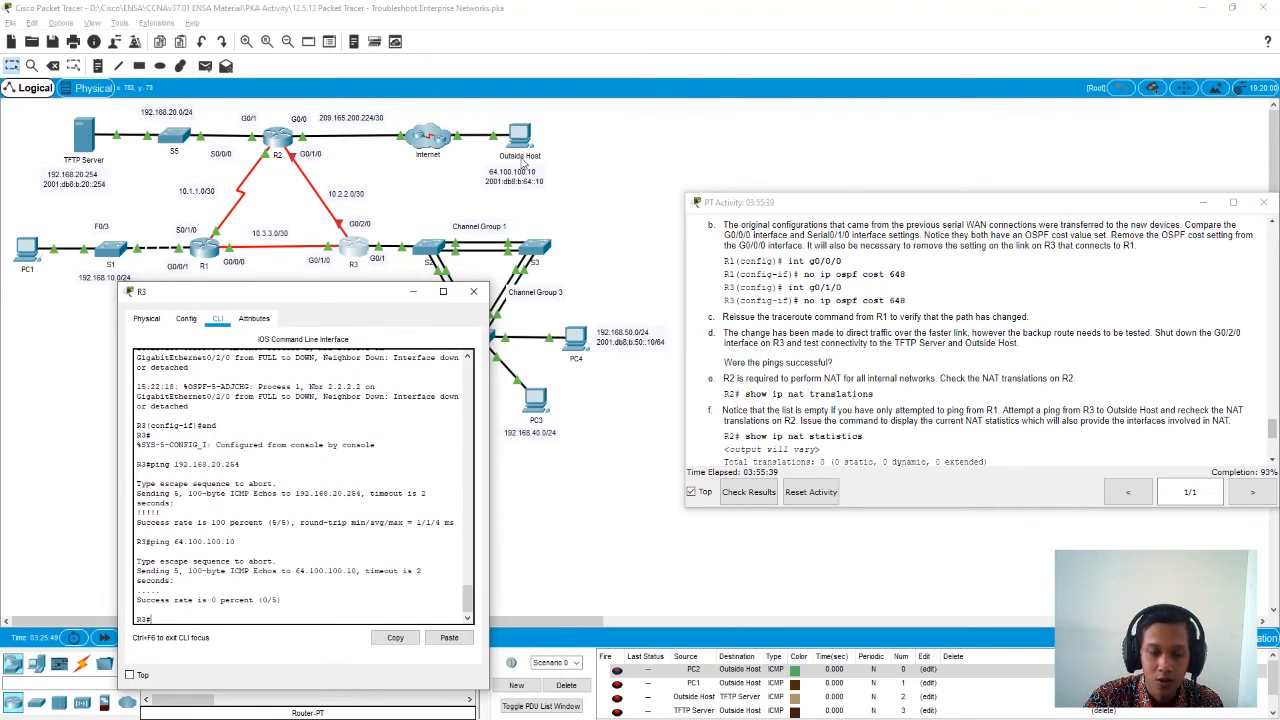
{"action": "left_click_drag", "start_coordinate": [286, 296], "coordinate": [376, 179]}
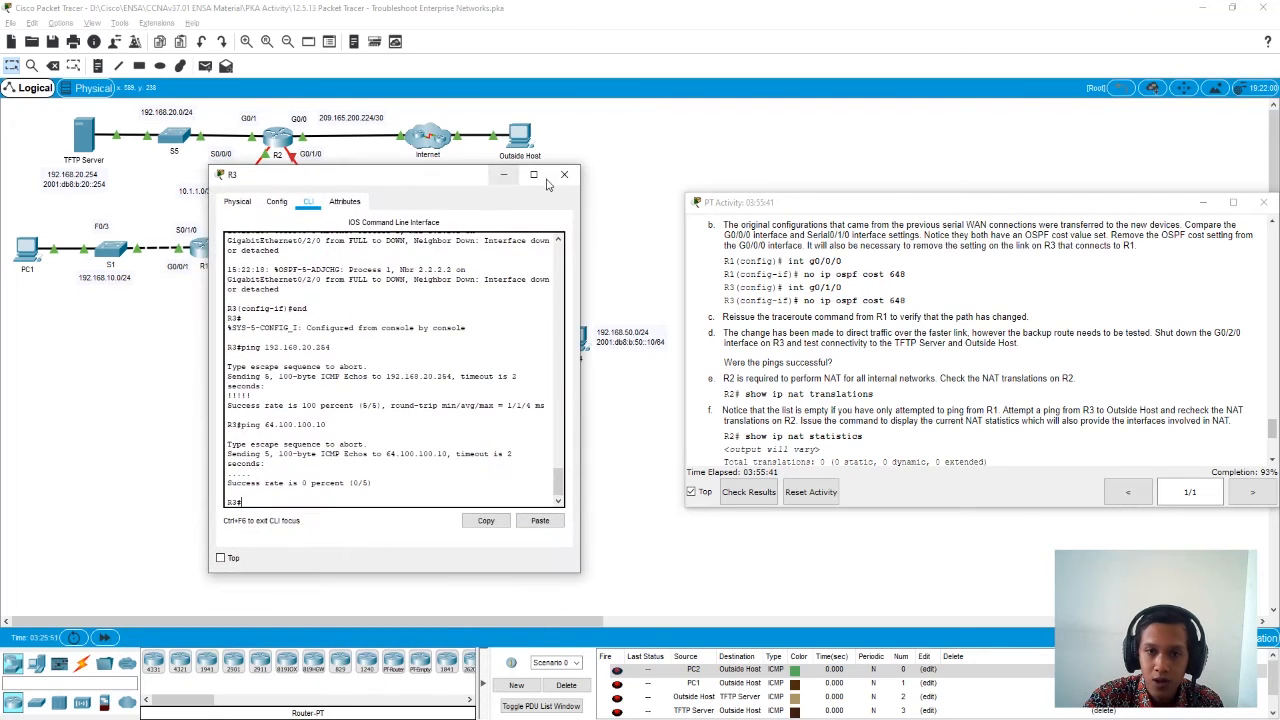
{"action": "left_click", "coordinate": [564, 175]}
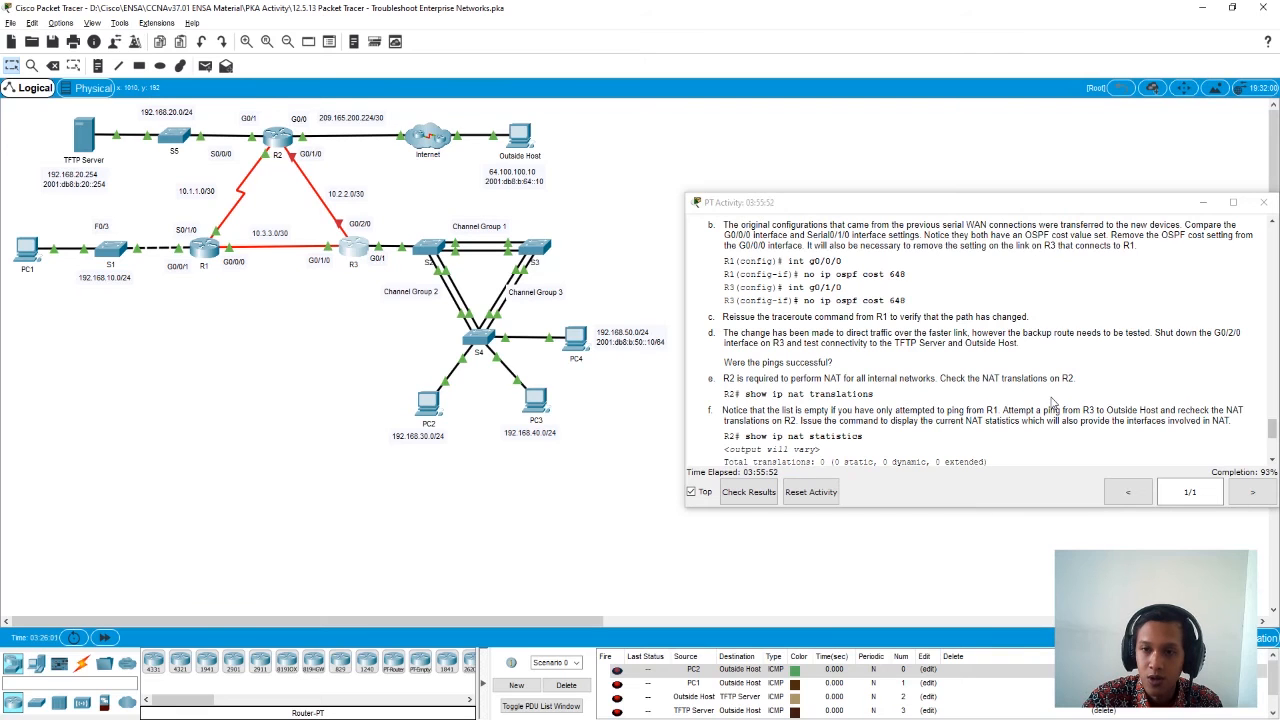
- Check the NAT translations on R2 with show ip nat translations
{"action": "scroll", "coordinate": [1052, 402], "scroll_direction": "down", "scroll_amount": 2}
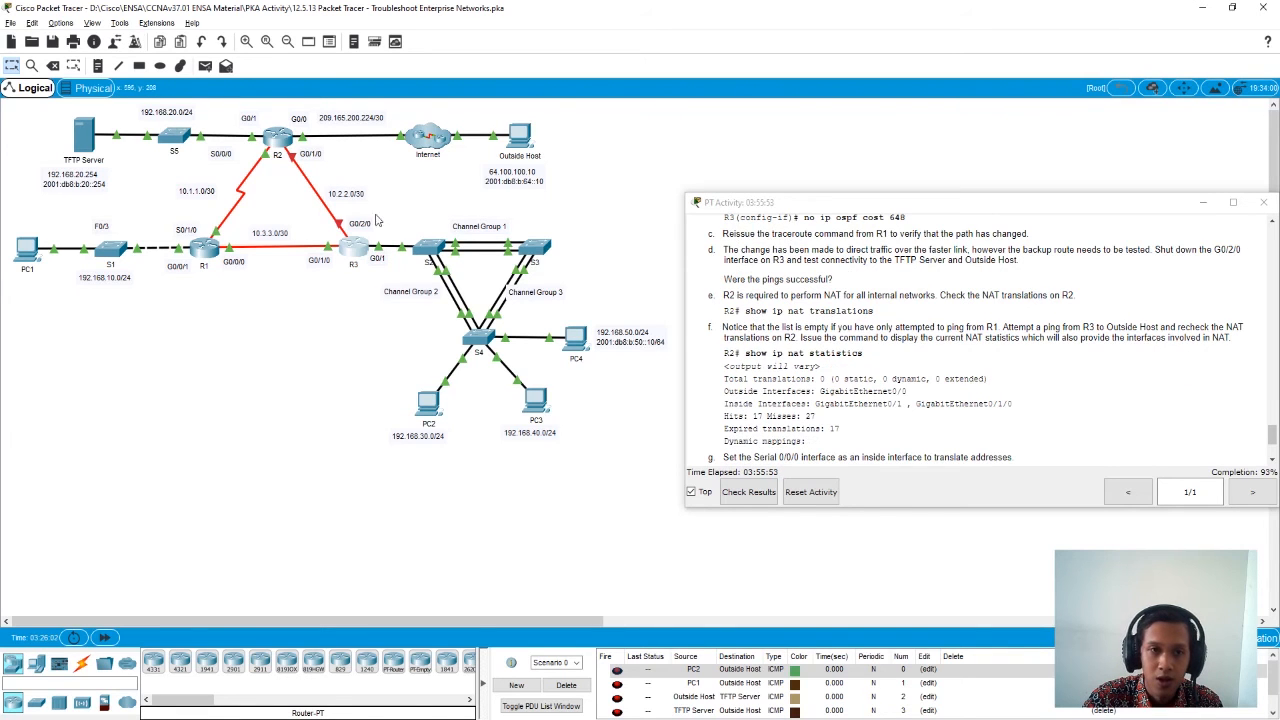
{"action": "left_click", "coordinate": [278, 140]}
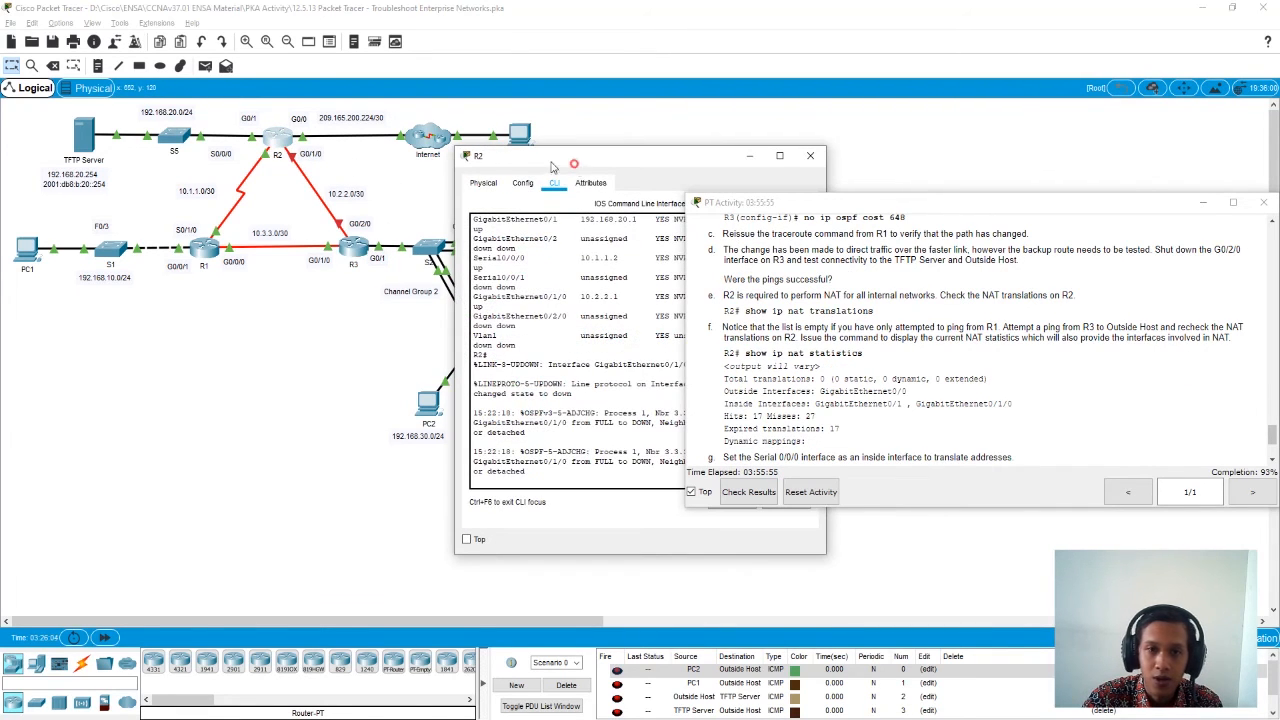
{"action": "left_click_drag", "start_coordinate": [573, 165], "coordinate": [369, 157]}
{"action": "left_click", "coordinate": [352, 472]}
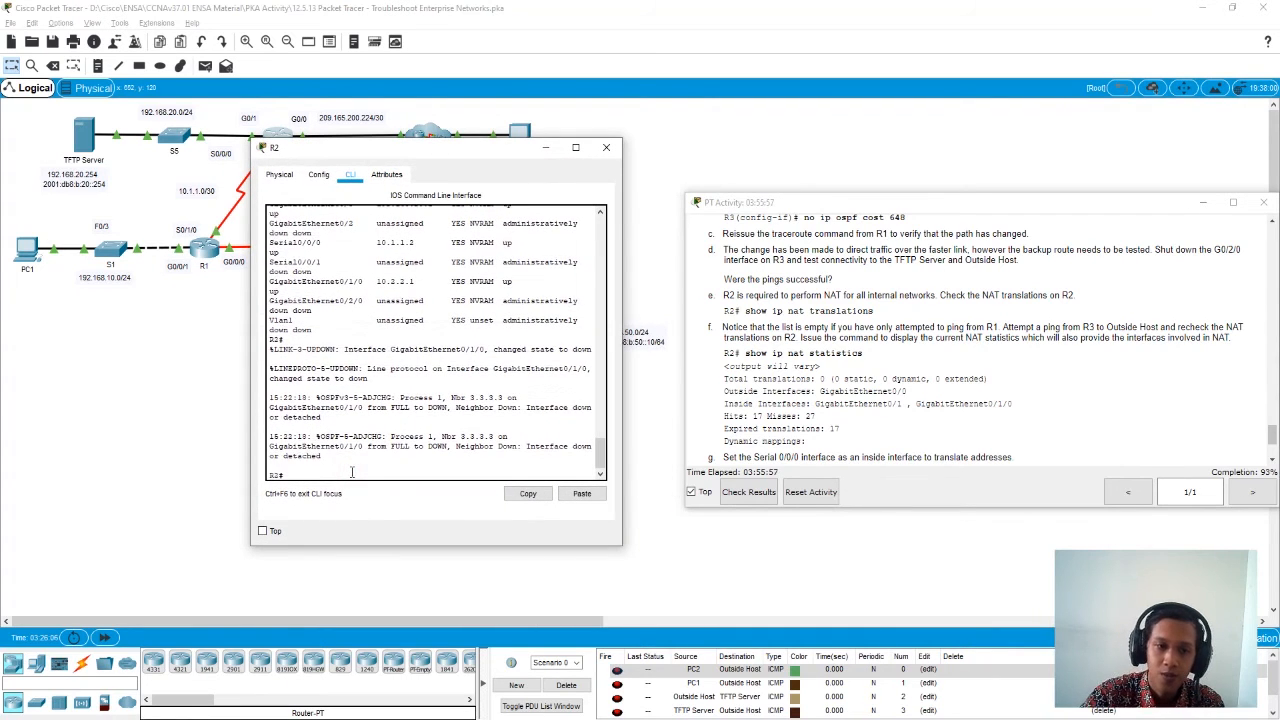
{"action": "key", "text": "Return"}
{"action": "type", "text": "show ip na"}
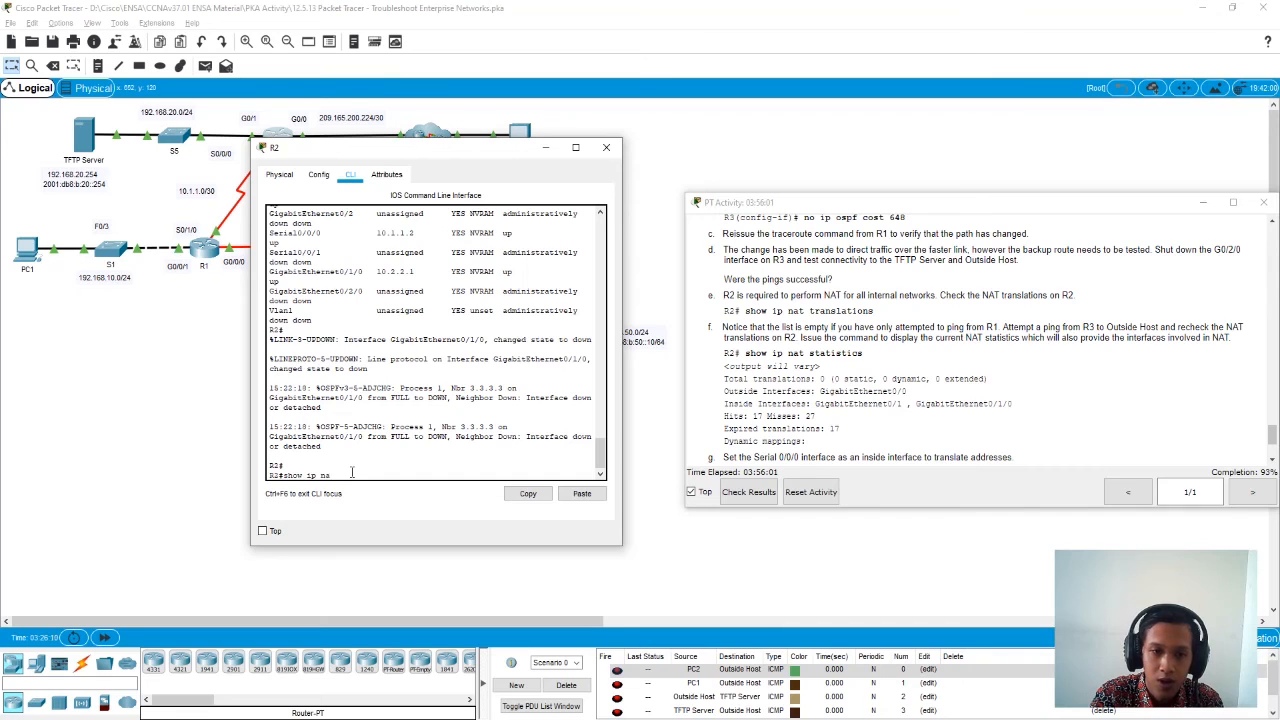
{"action": "type", "text": "t tra"}
{"action": "key", "text": "Tab"}
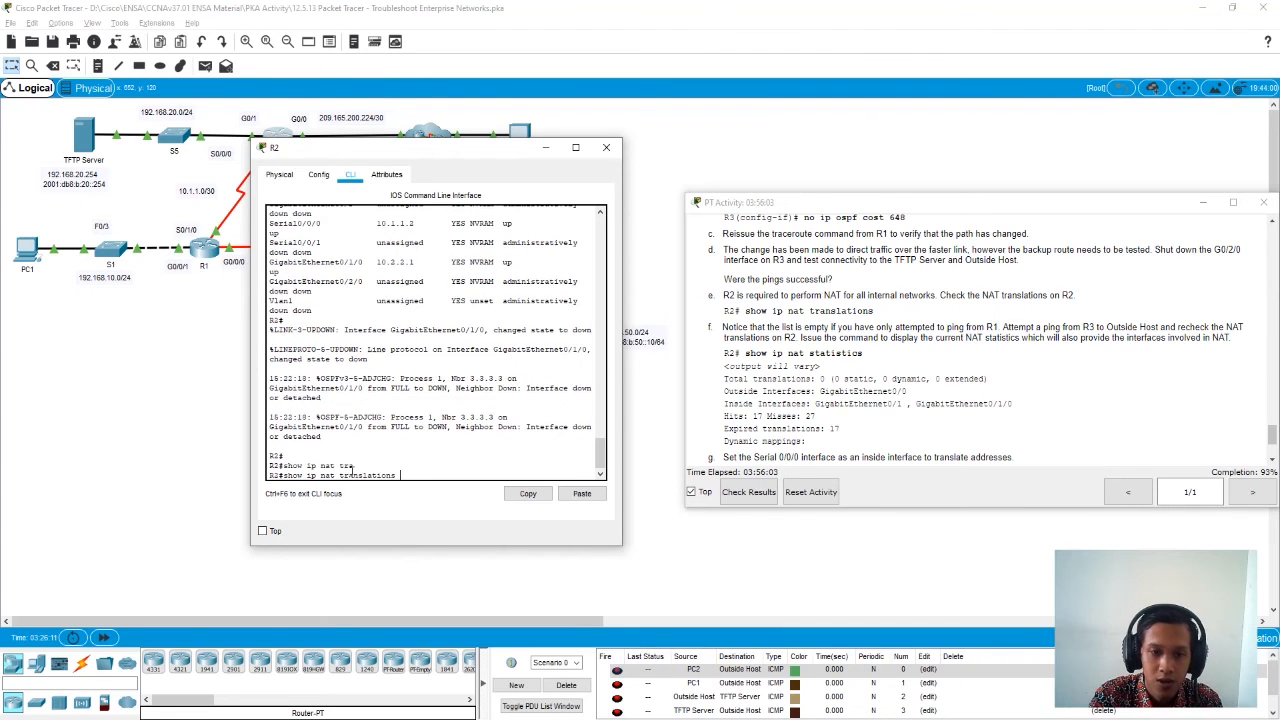
{"action": "key", "text": "Return"}
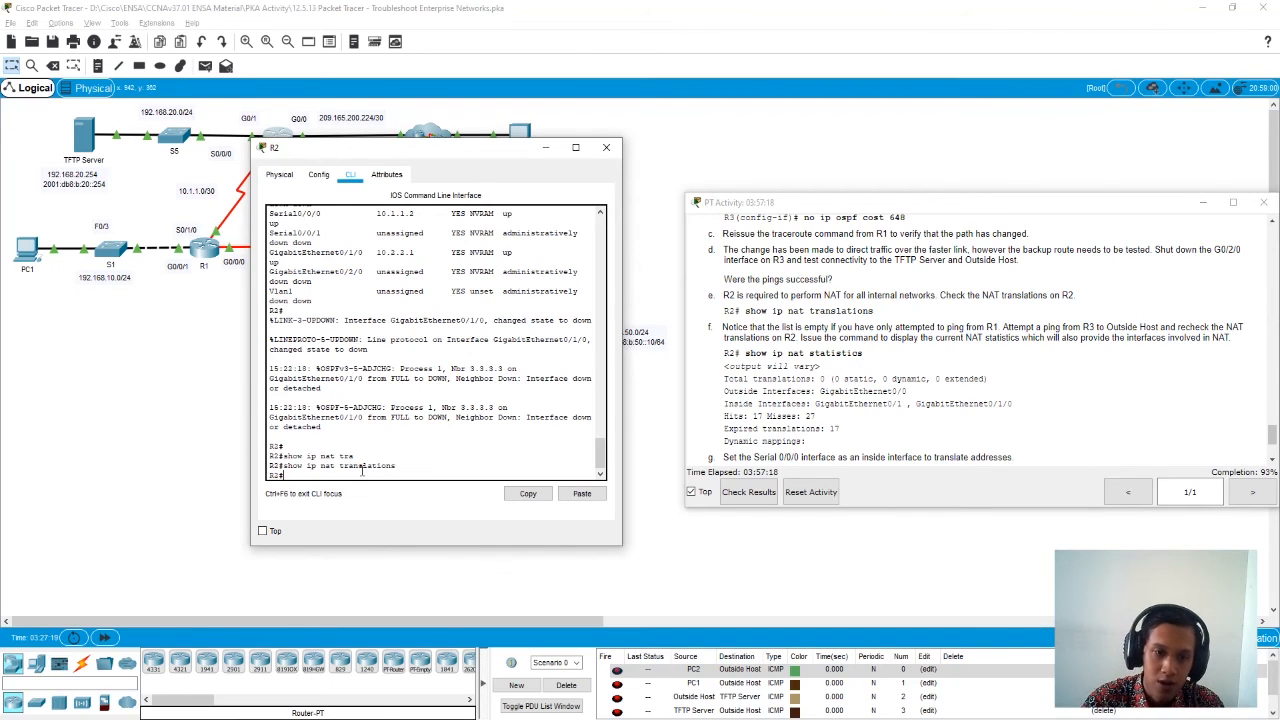
- Display R2's NAT statistics and its NAT interfaces with show ip nat statistics
{"action": "key", "text": "Up"}
{"action": "key", "text": "BackSpace"}
{"action": "key", "text": "BackSpace"}
{"action": "key", "text": "BackSpace"}
{"action": "key", "text": "BackSpace"}
{"action": "key", "text": "BackSpace"}
{"action": "key", "text": "BackSpace"}
{"action": "key", "text": "BackSpace"}
{"action": "key", "text": "BackSpace"}
{"action": "key", "text": "BackSpace"}
{"action": "key", "text": "BackSpace"}
{"action": "key", "text": "BackSpace"}
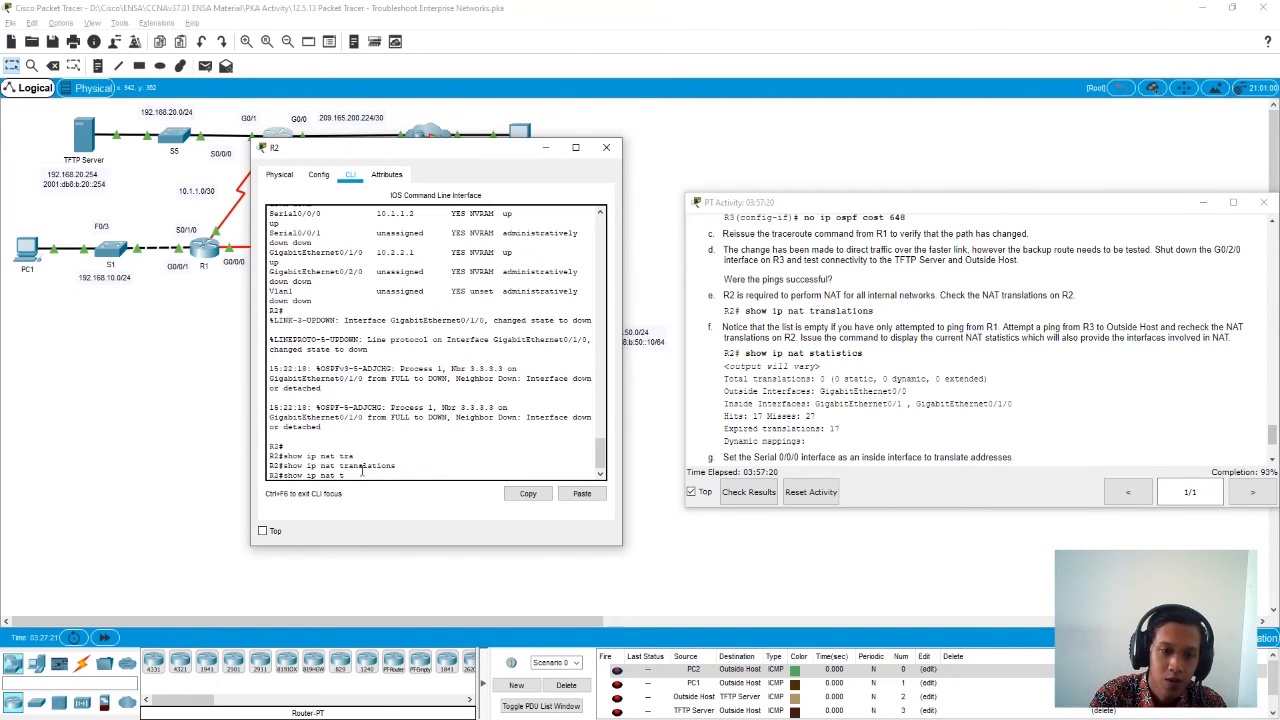
{"action": "key", "text": "Tab"}
{"action": "key", "text": "Return"}
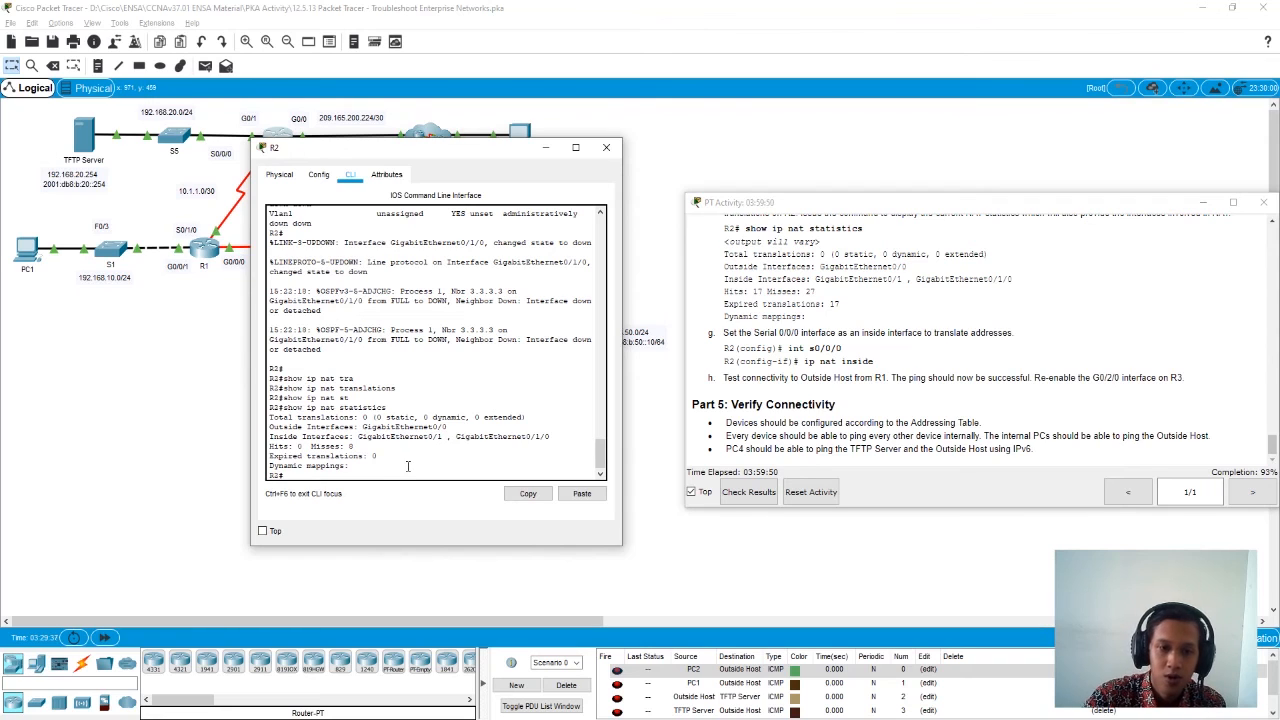
- Configure R2's s0/0/0 interface with ip nat inside, exit interface configuration and close R2's window
{"action": "type", "text": "cop"}
{"action": "type", "text": "f"}
{"action": "type", "text": " t"}
{"action": "key", "text": "Return"}
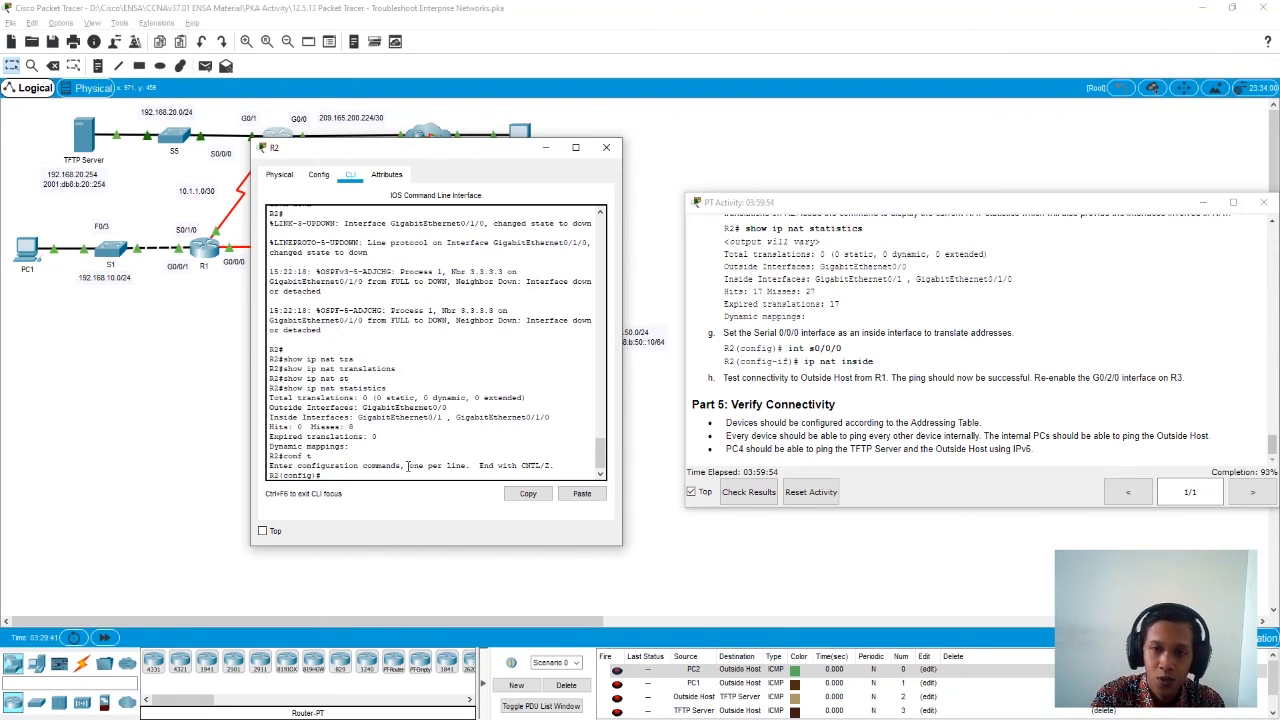
{"action": "type", "text": "int s0/0"}
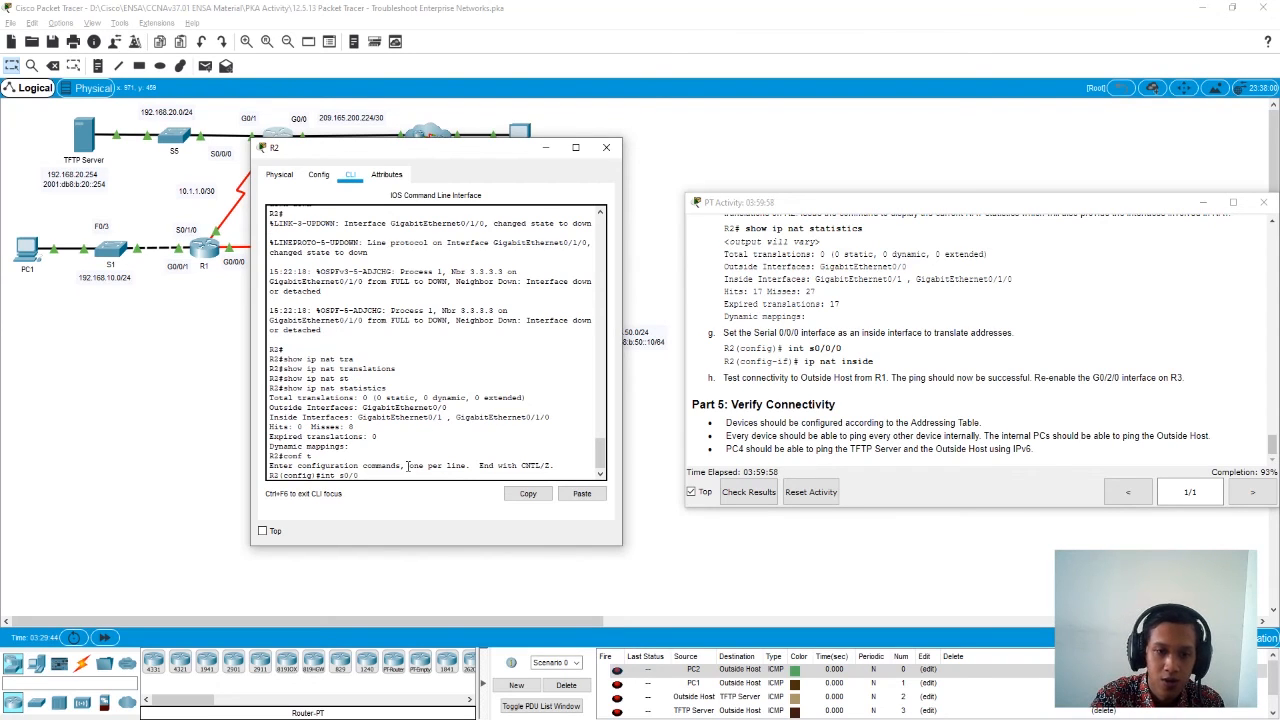
{"action": "type", "text": "/0"}
{"action": "key", "text": "Return"}
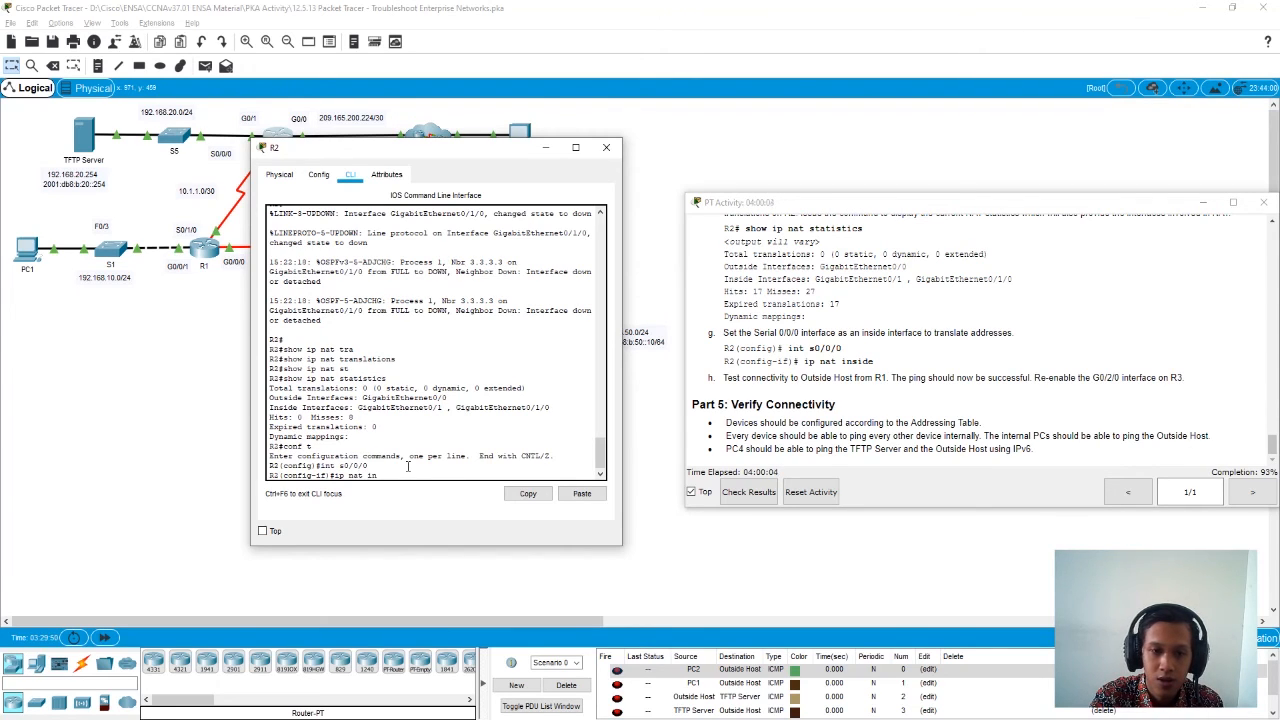
{"action": "type", "text": "ip nat in"}
{"action": "key", "text": "Tab"}
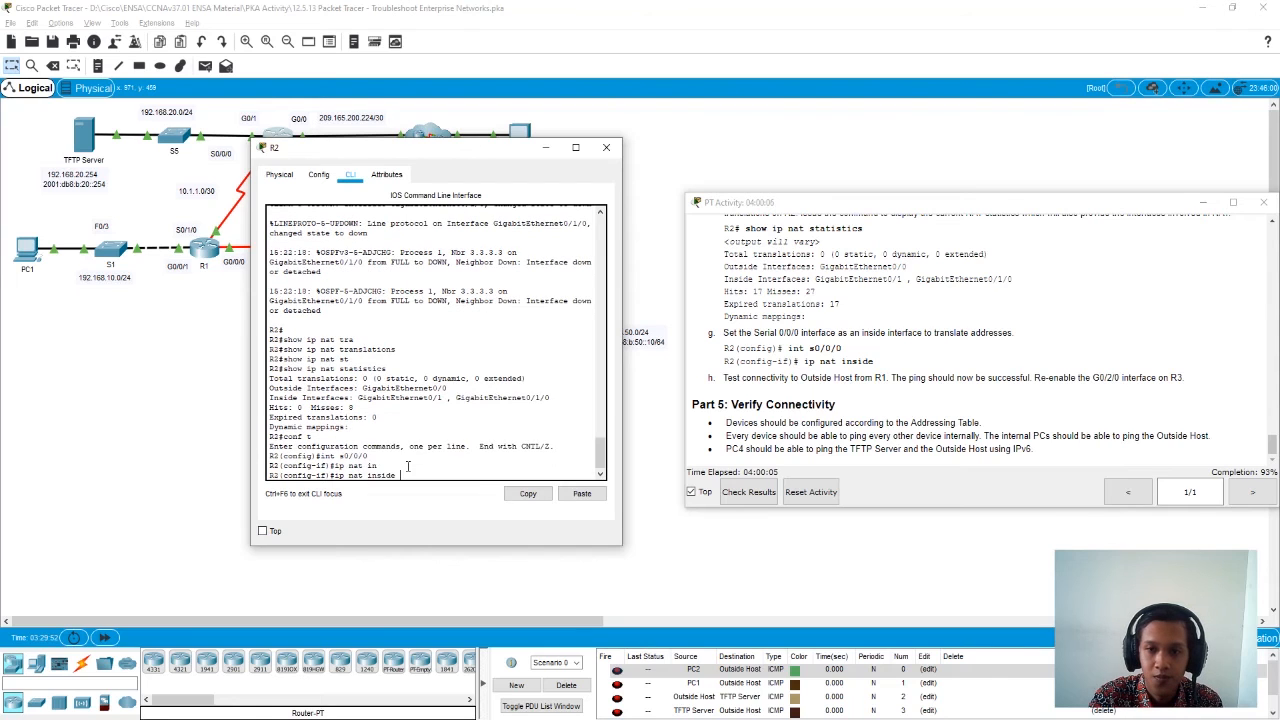
{"action": "key", "text": "Return"}
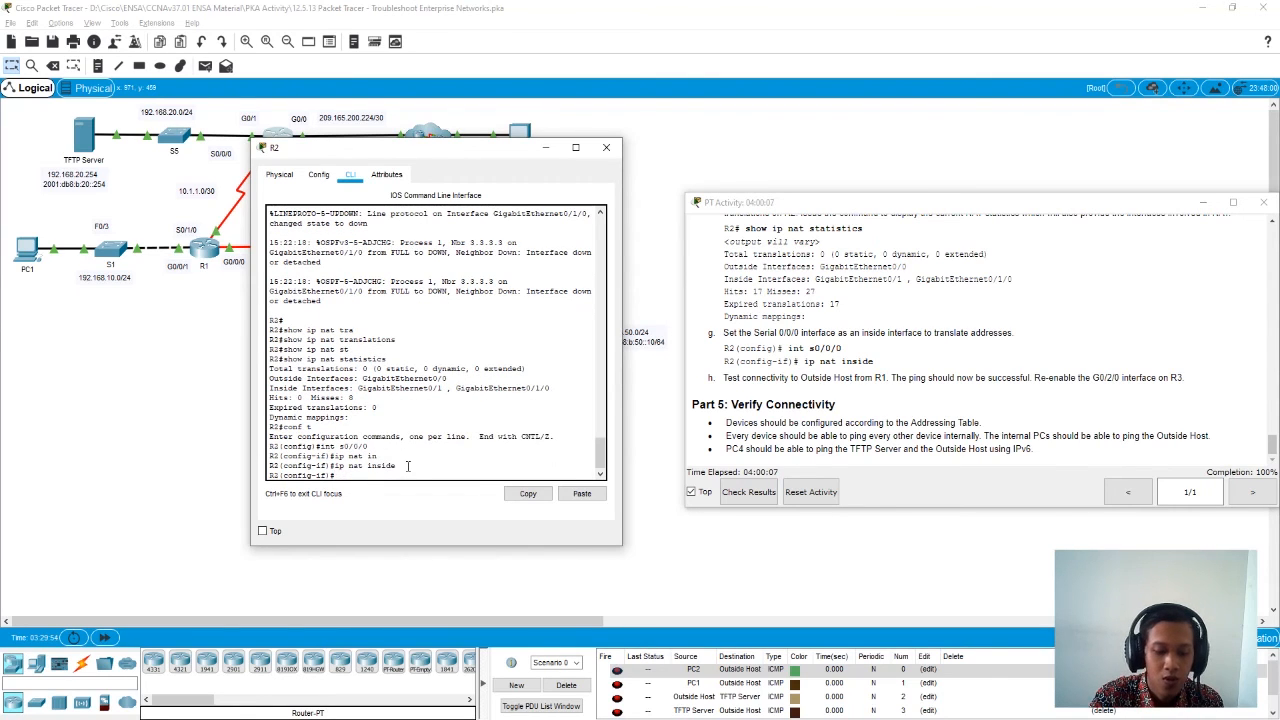
{"action": "type", "text": "exit"}
{"action": "key", "text": "Return"}
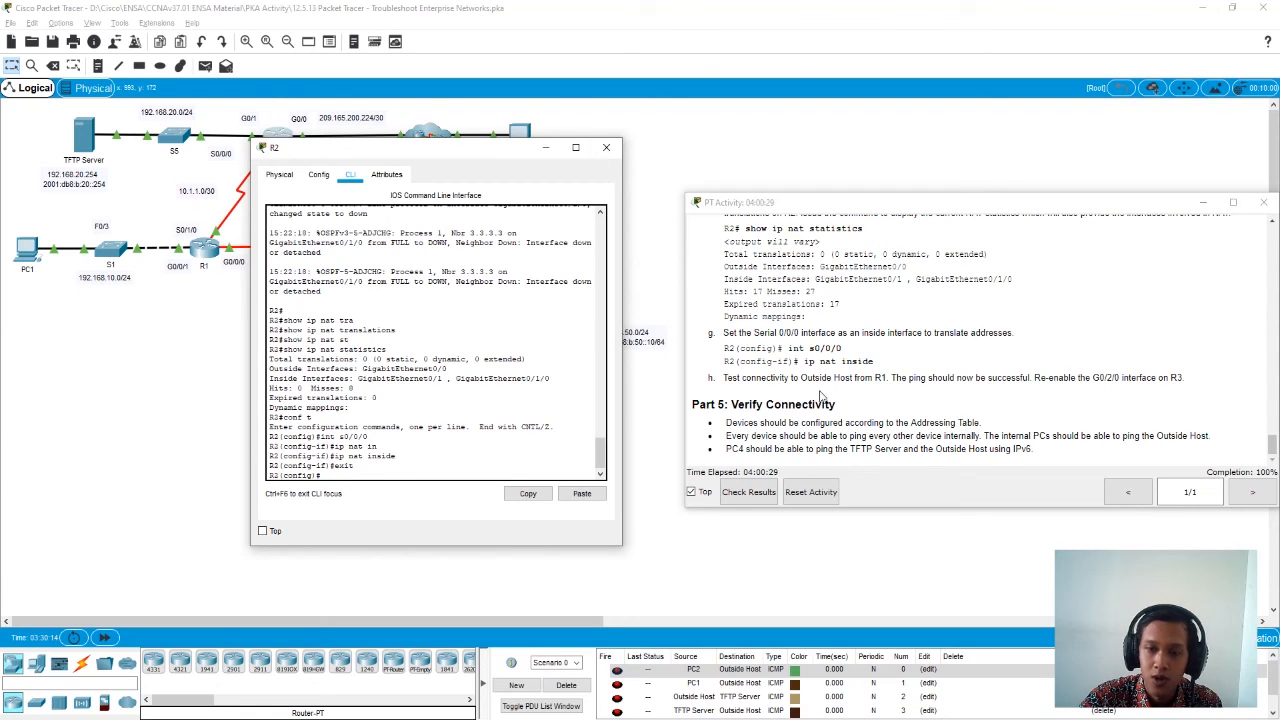
{"action": "left_click", "coordinate": [607, 150]}
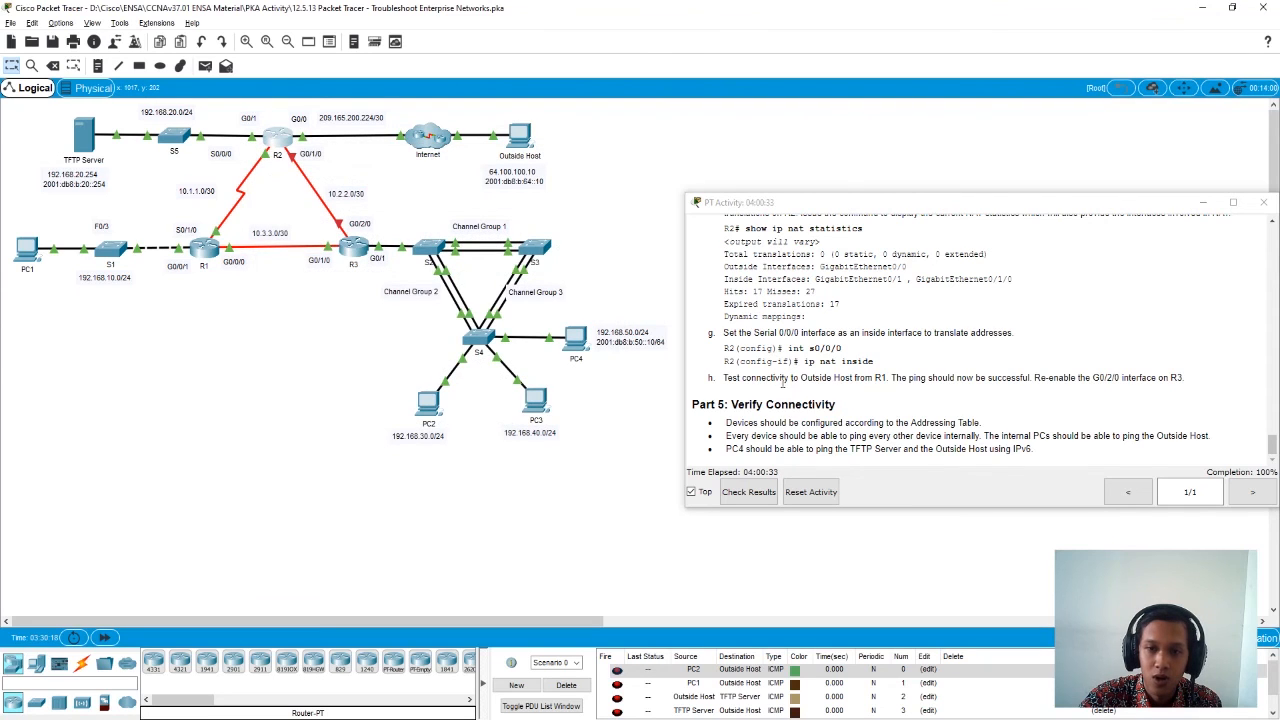
- Enter privileged mode on R1, ping Outside Host at 64.100.100.10, and close R1's window
{"action": "left_click", "coordinate": [208, 255]}
{"action": "left_click", "coordinate": [557, 193]}
{"action": "left_click_drag", "start_coordinate": [587, 168], "coordinate": [336, 182]}
{"action": "key", "text": "Return"}
{"action": "key", "text": "Return"}
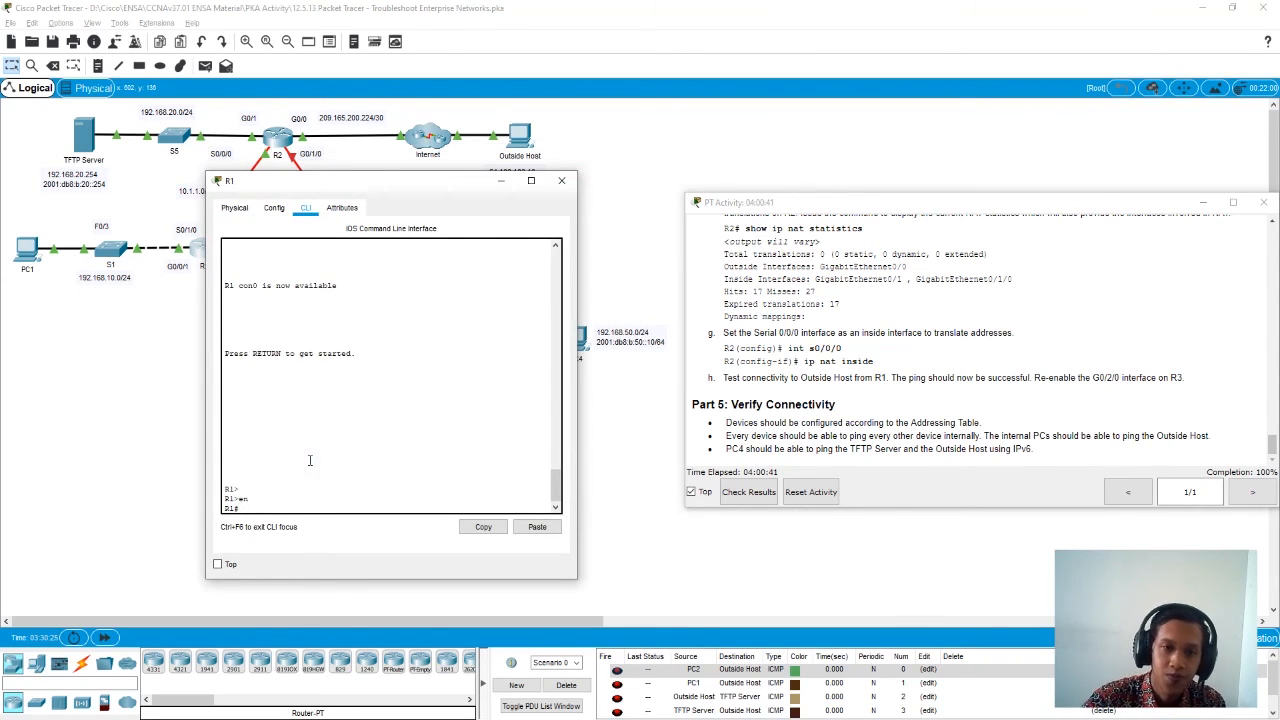
{"action": "left_click_drag", "start_coordinate": [445, 182], "coordinate": [452, 206]}
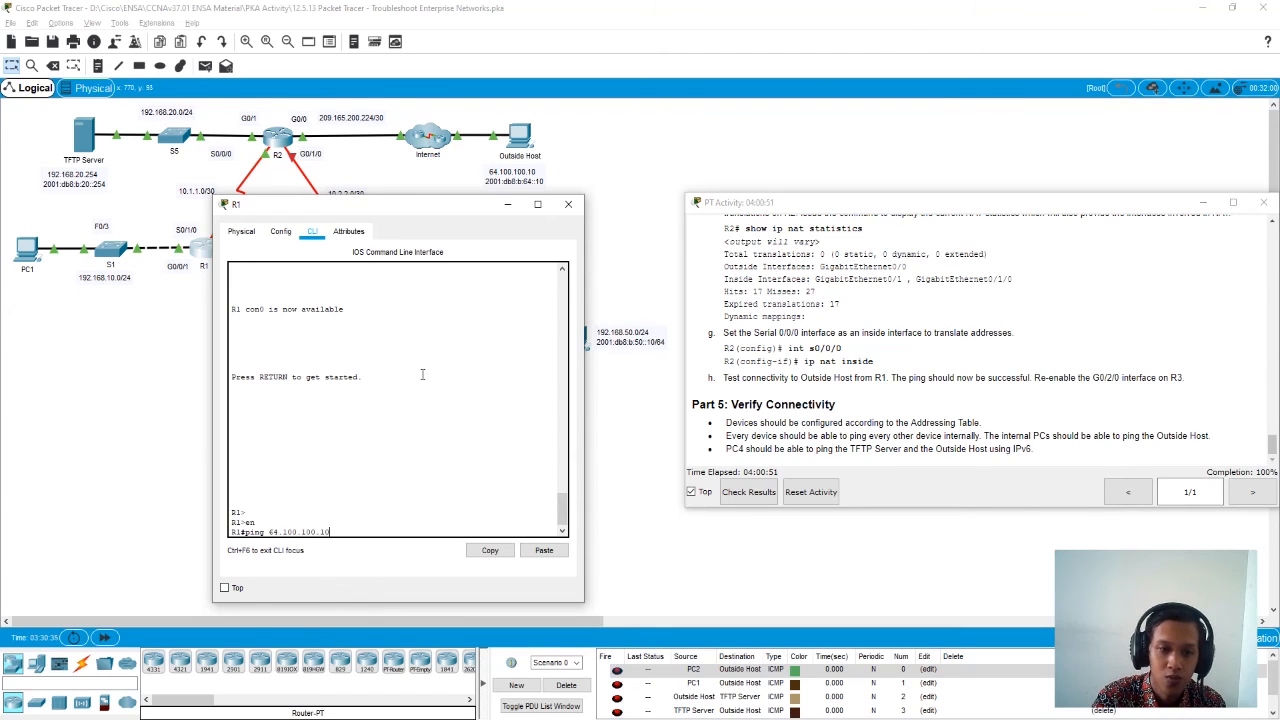
{"action": "key", "text": "Return"}
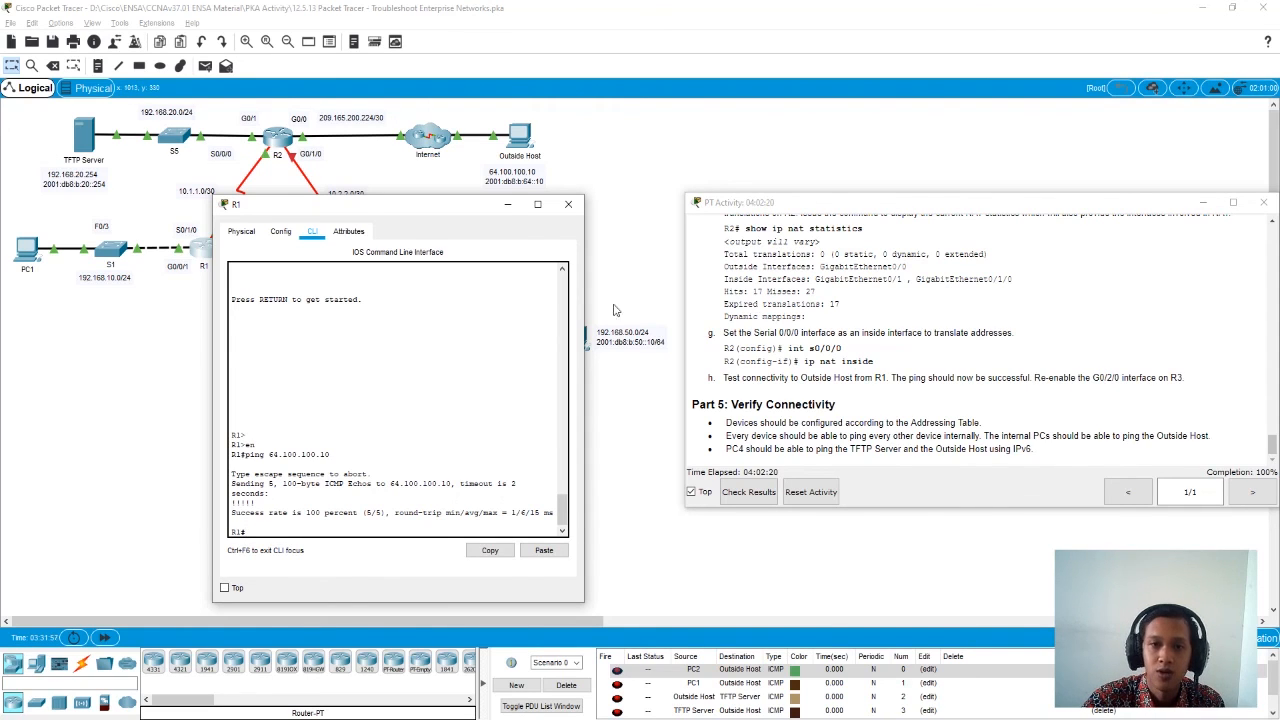
{"action": "left_click", "coordinate": [568, 204]}
- Re-enable the g0/2/0 interface on R3 with no shutdown
{"action": "left_click", "coordinate": [352, 250]}
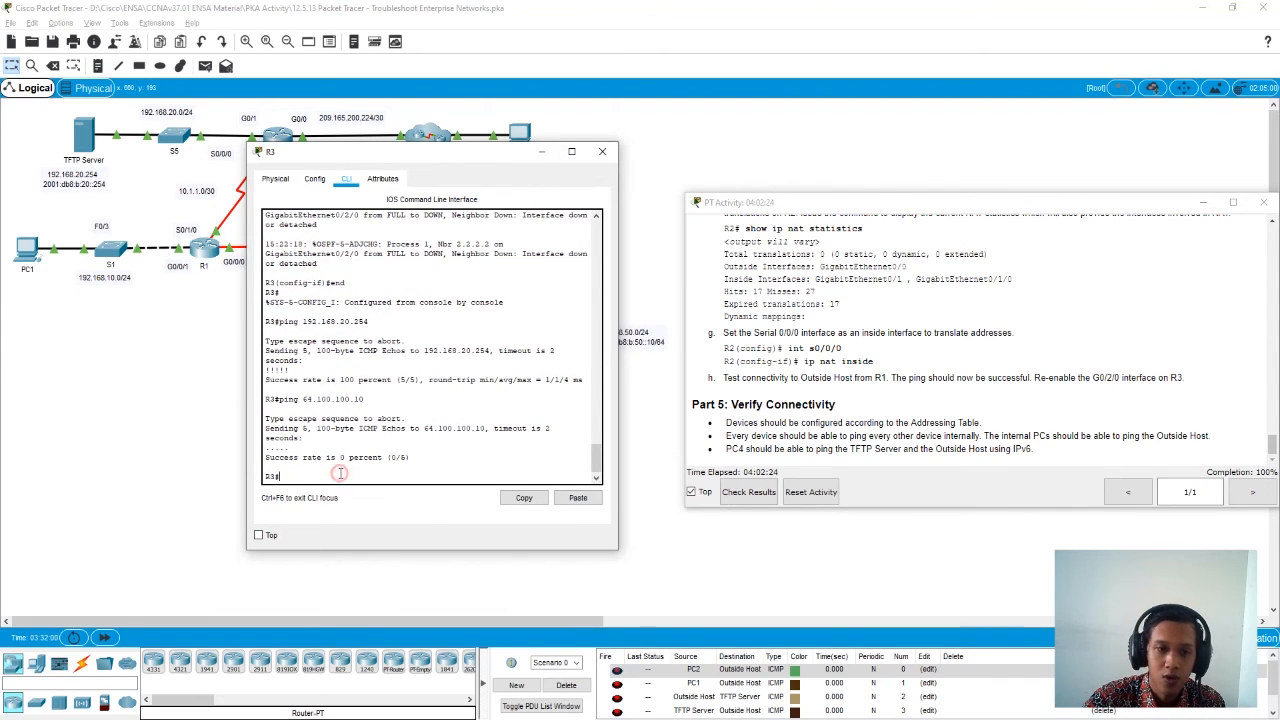
{"action": "type", "text": "conf t"}
{"action": "key", "text": "Return"}
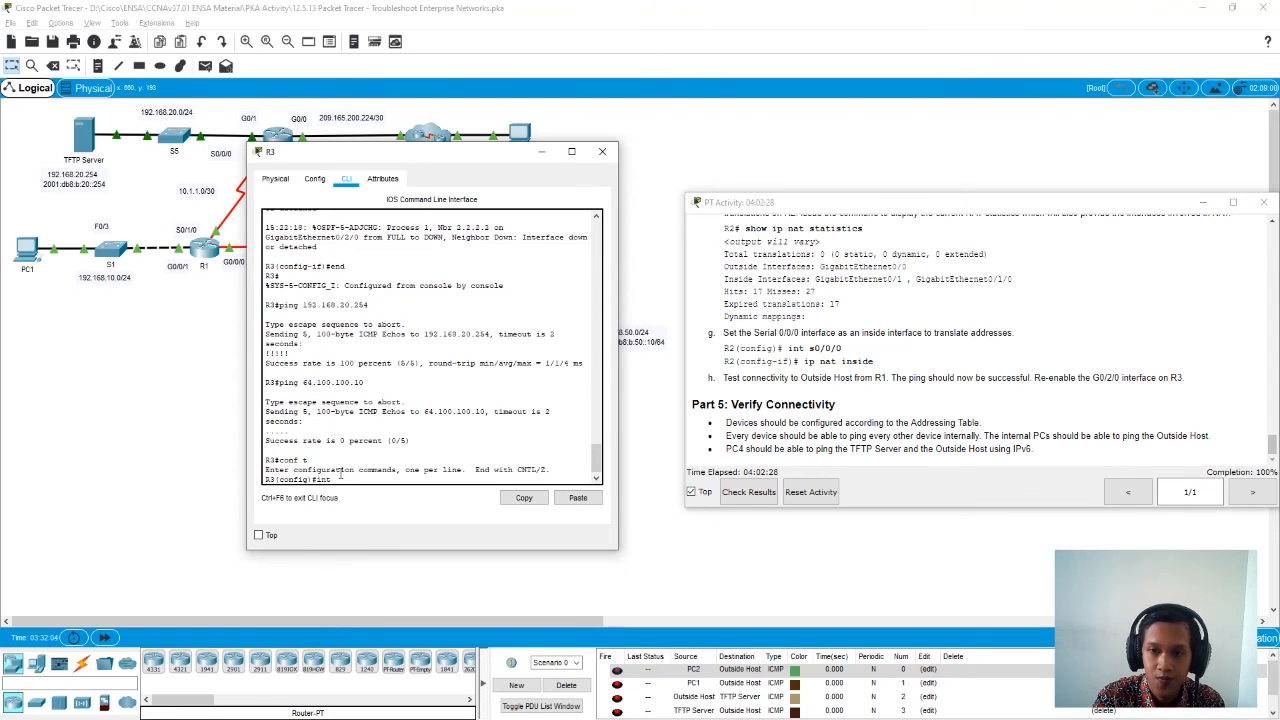
{"action": "type", "text": "int g0/2/0"}
{"action": "key", "text": "Return"}
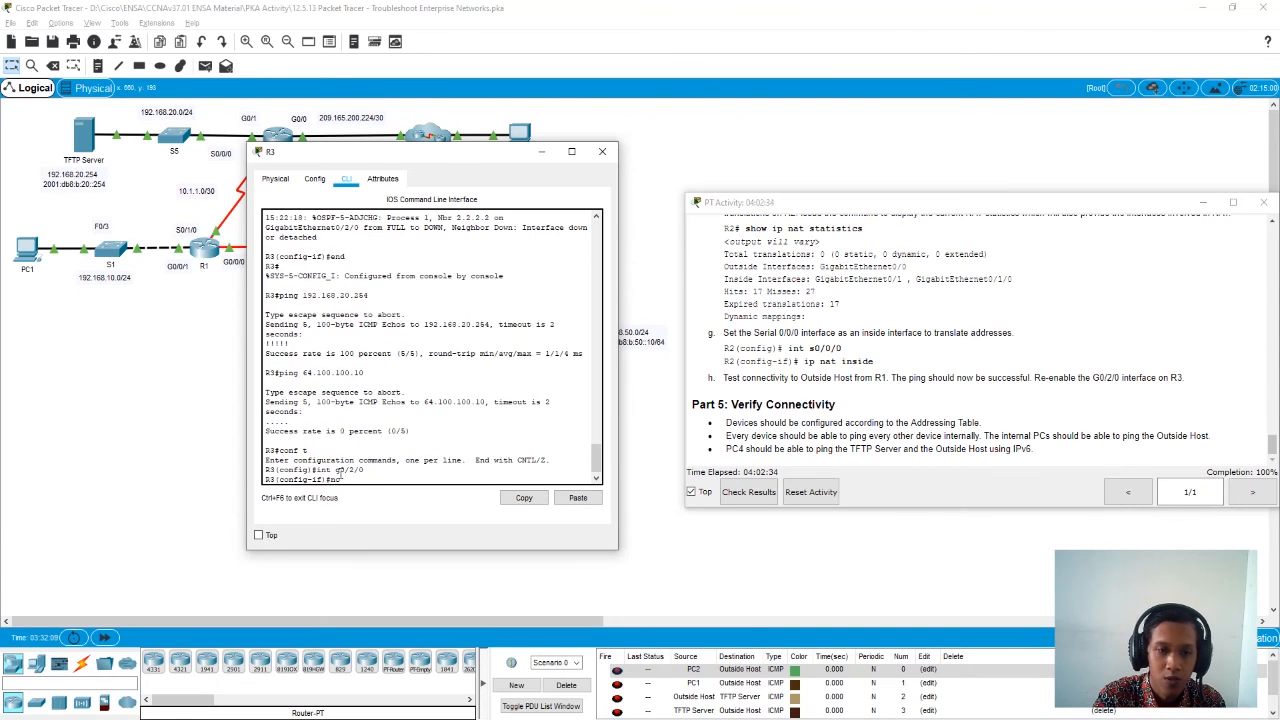
{"action": "type", "text": "no shu"}
{"action": "key", "text": "Tab"}
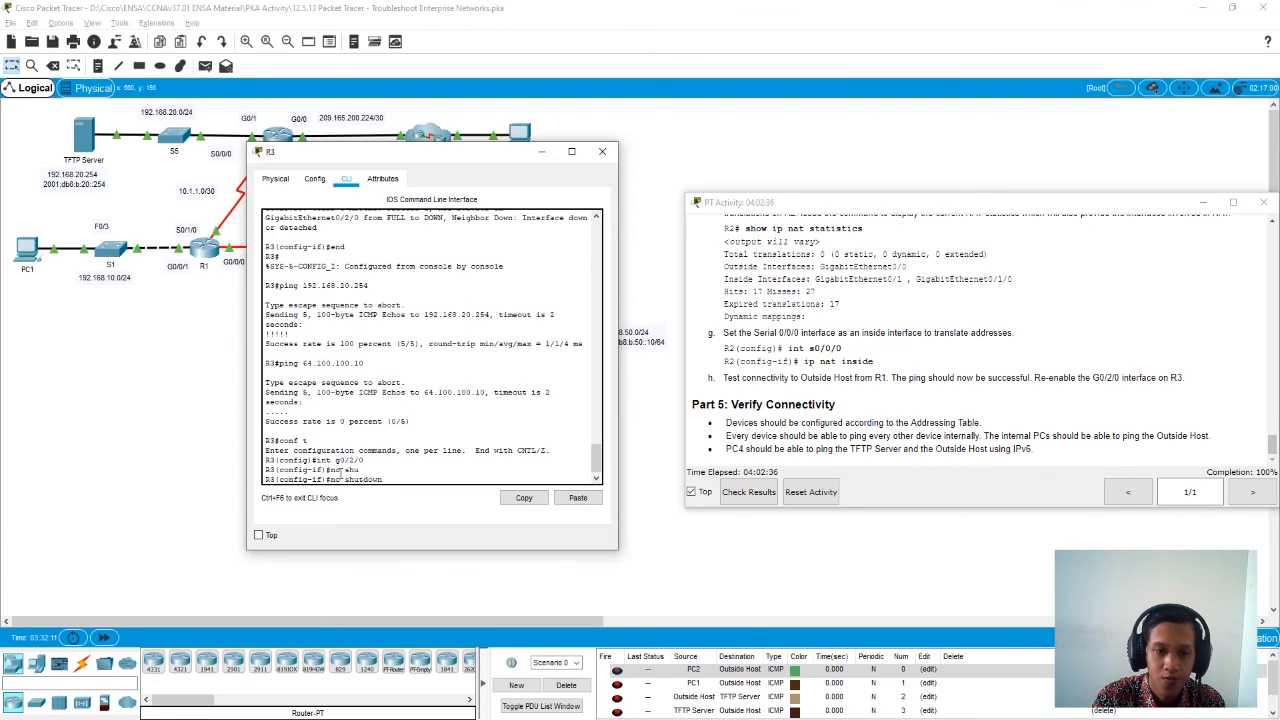
{"action": "key", "text": "Return"}
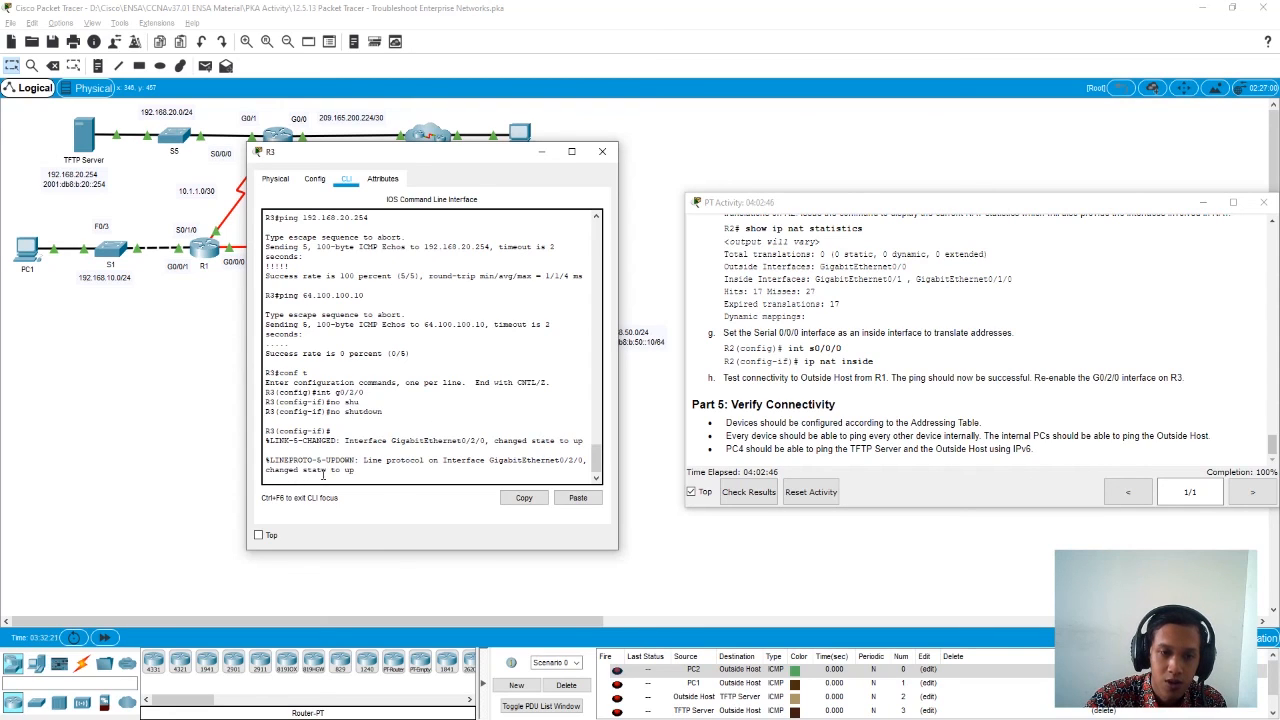
{"action": "key", "text": "Return"}
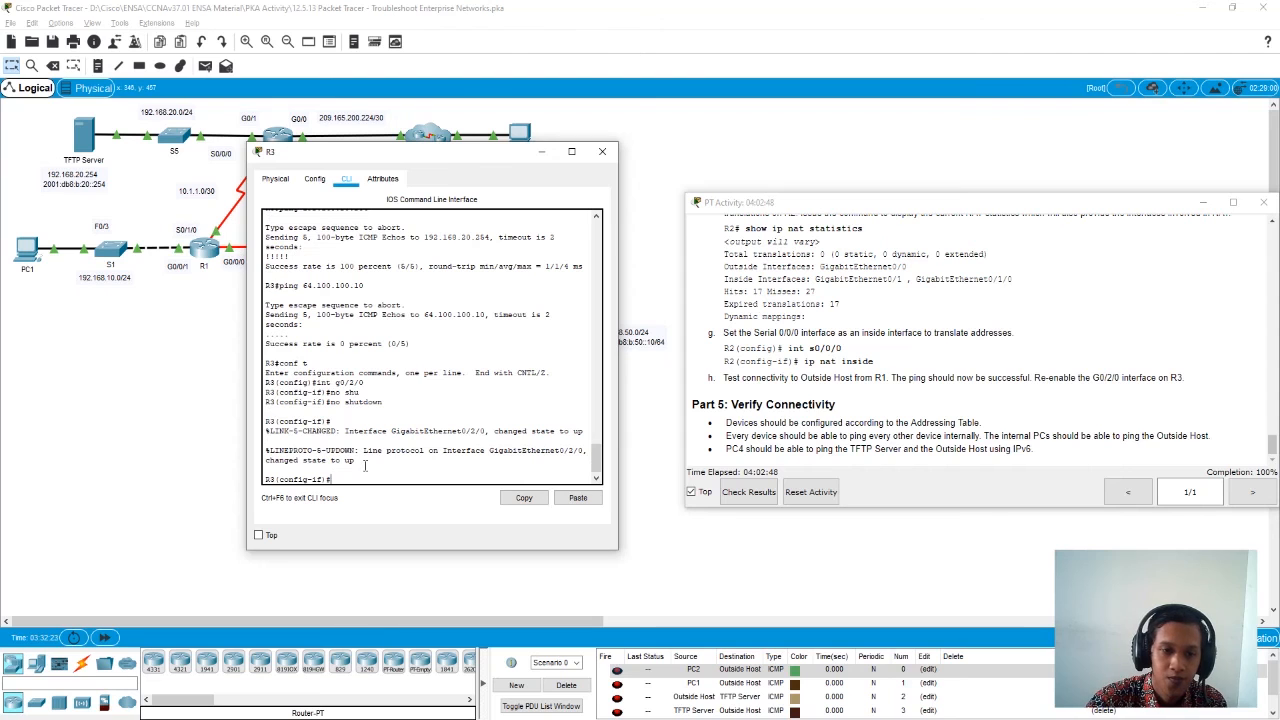
- Inspect the R2–R3 link in the topology and the Part 5 connectivity requirements, and close R3's window
{"action": "left_click_drag", "start_coordinate": [470, 156], "coordinate": [471, 259]}
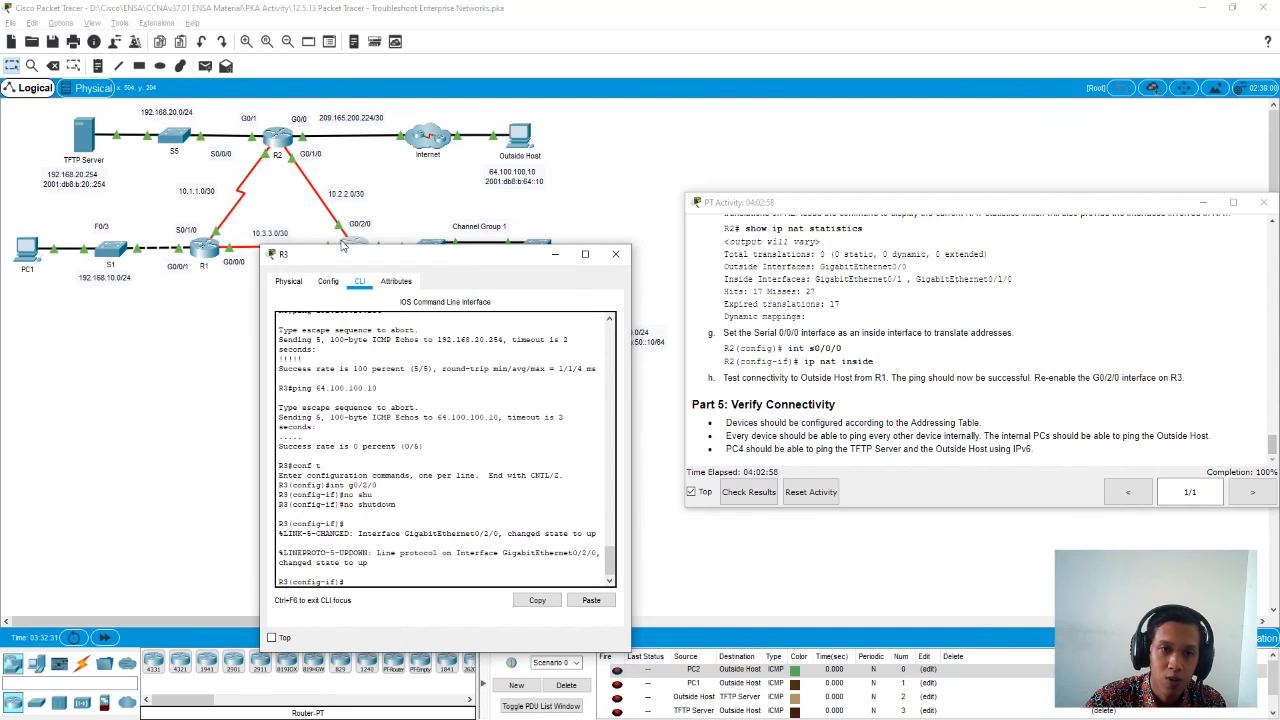
{"action": "left_click_drag", "start_coordinate": [426, 257], "coordinate": [433, 195]}
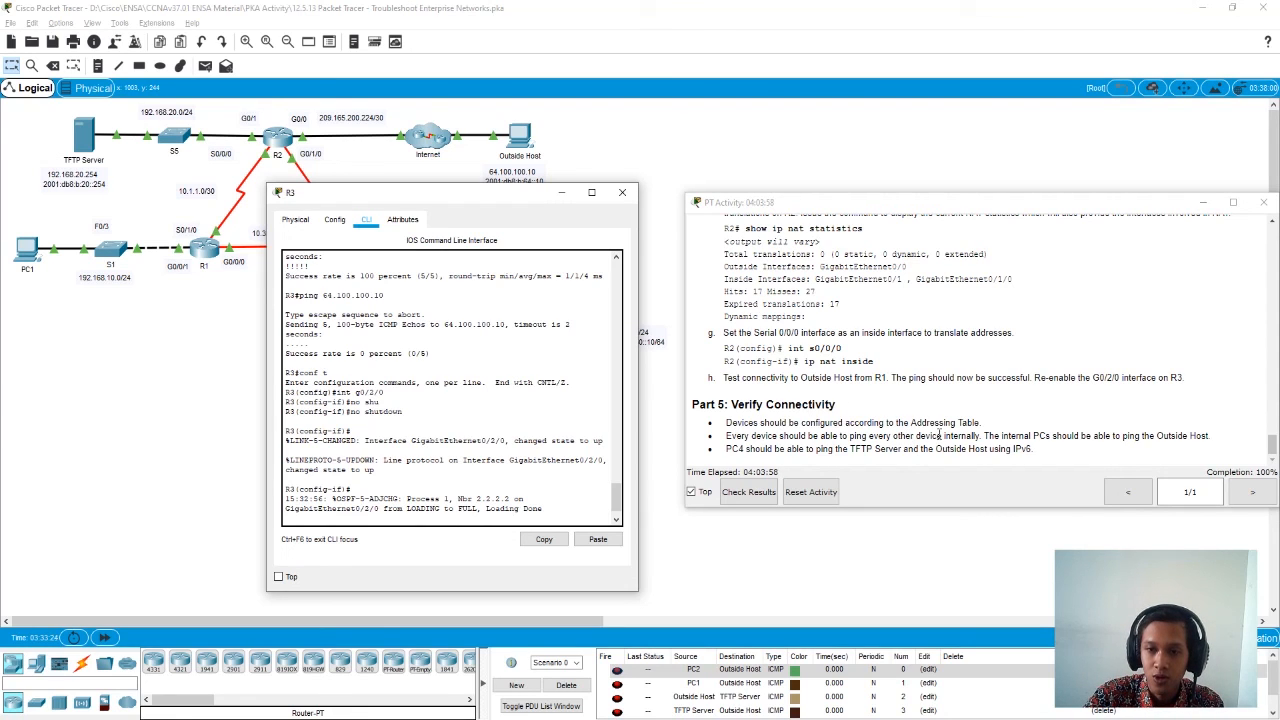
{"action": "left_click_drag", "start_coordinate": [1271, 444], "coordinate": [1002, 462]}
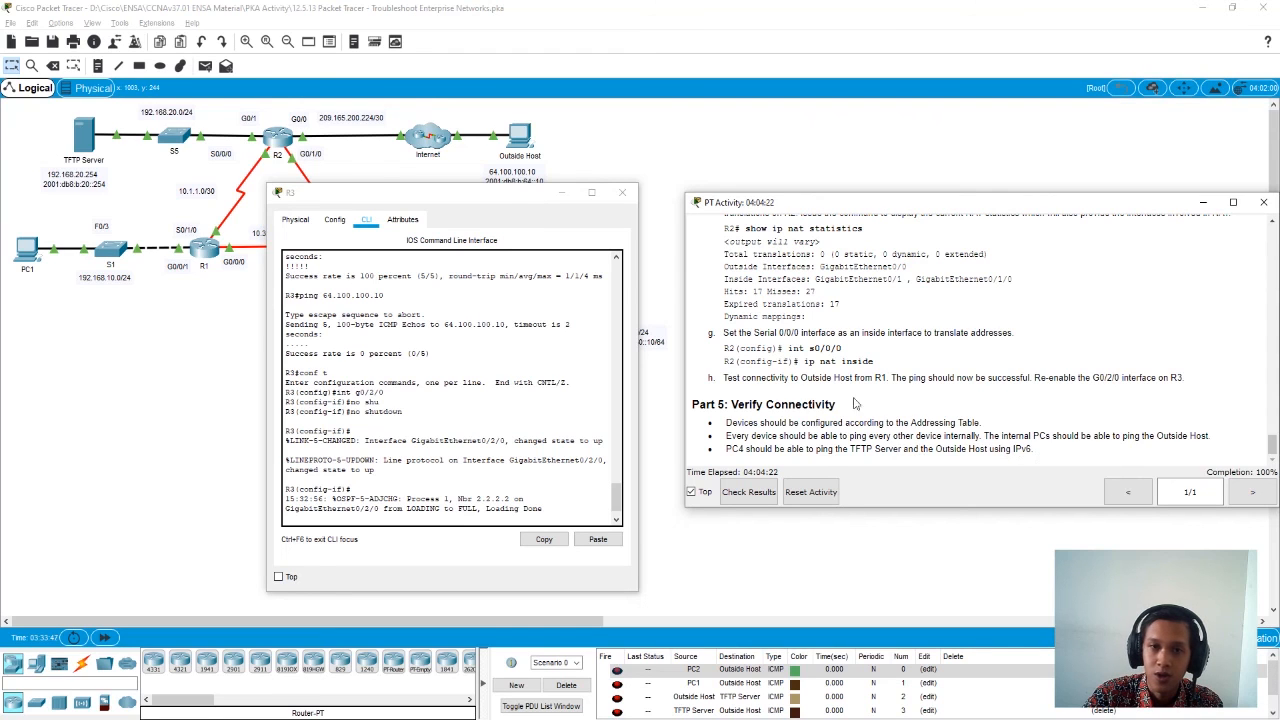
{"action": "left_click", "coordinate": [623, 195]}
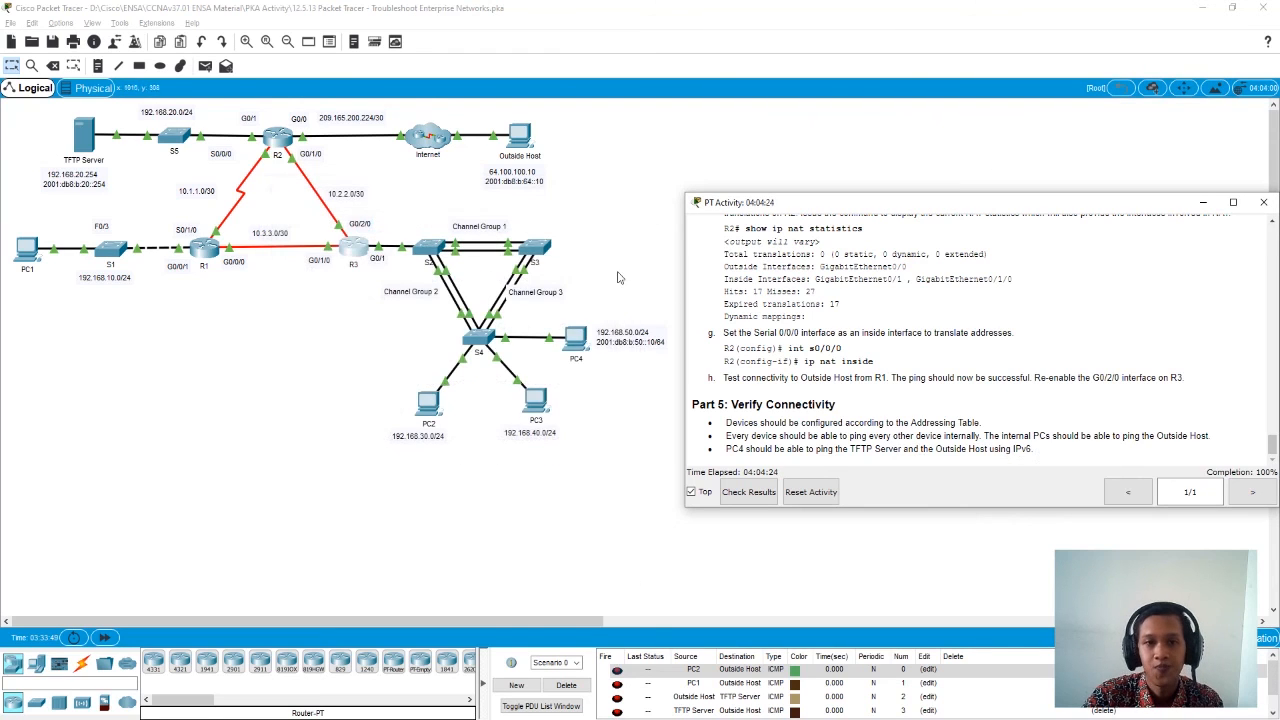
- Copy Outside Host's IPv4 address from its IP configuration and ping 64.100.100.10 from PC1's command prompt
{"action": "left_click", "coordinate": [520, 138]}
{"action": "left_click", "coordinate": [527, 228]}
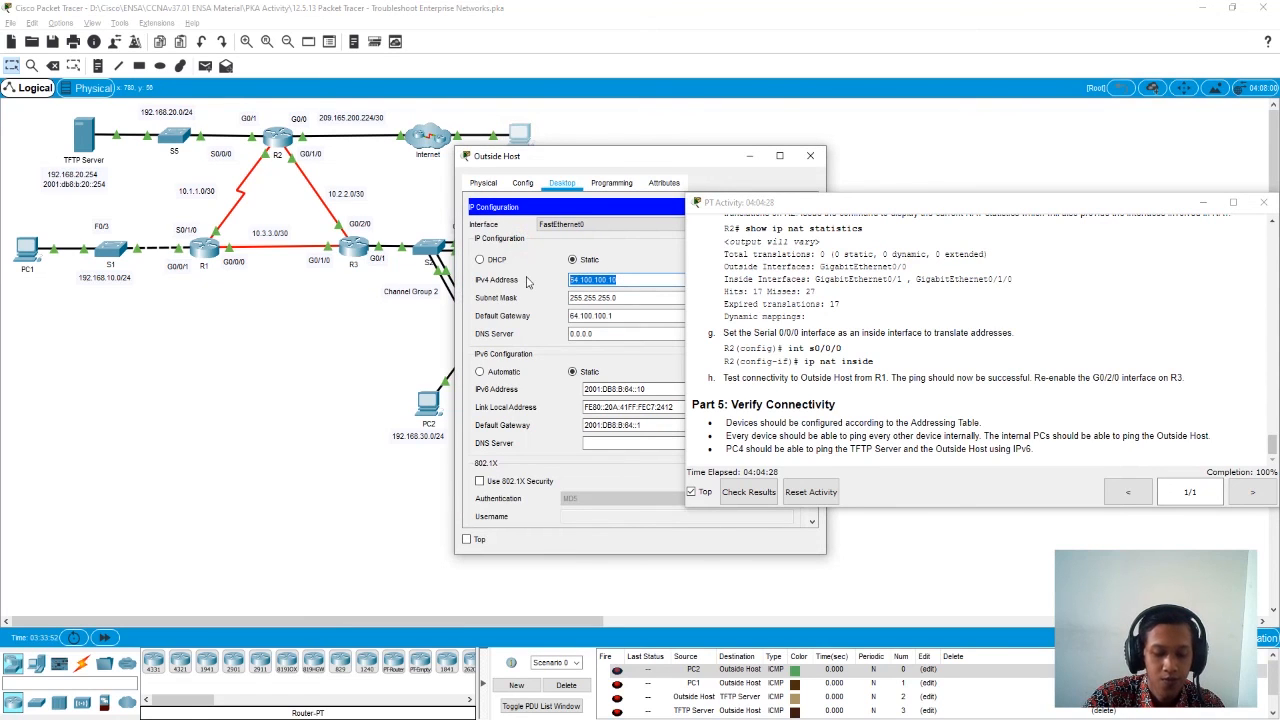
{"action": "left_click", "coordinate": [810, 155]}
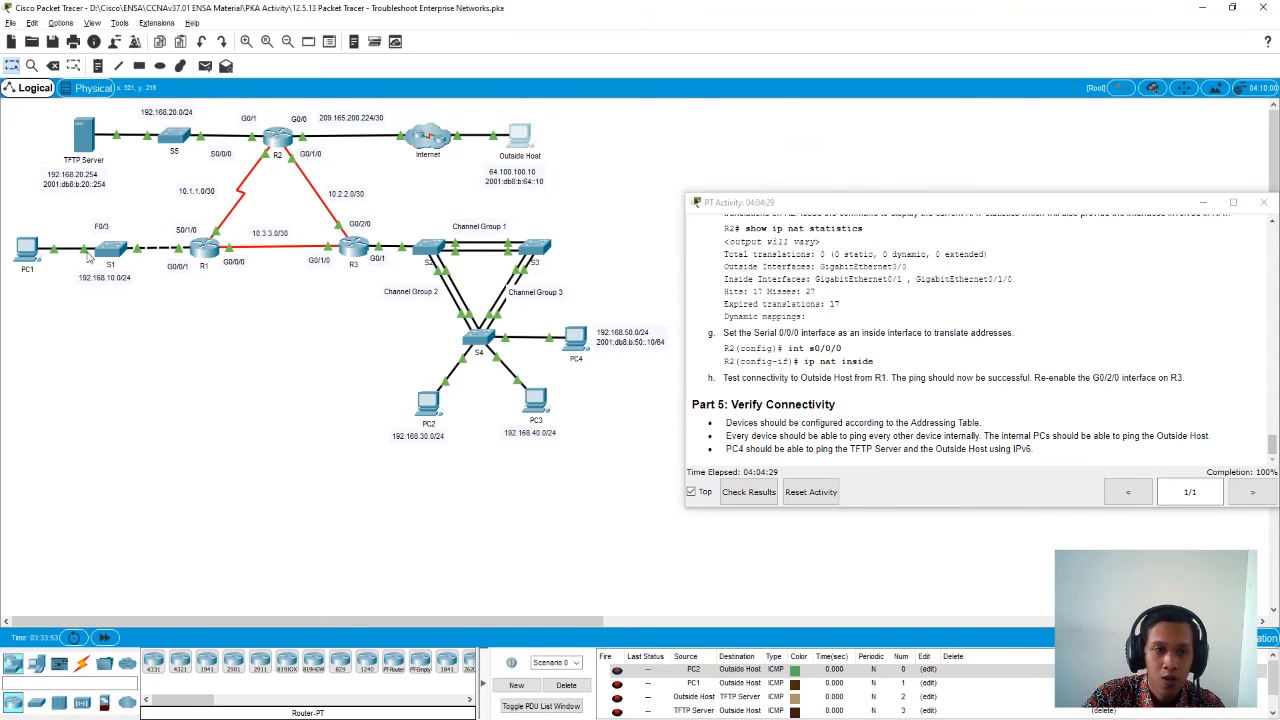
{"action": "left_click", "coordinate": [30, 252]}
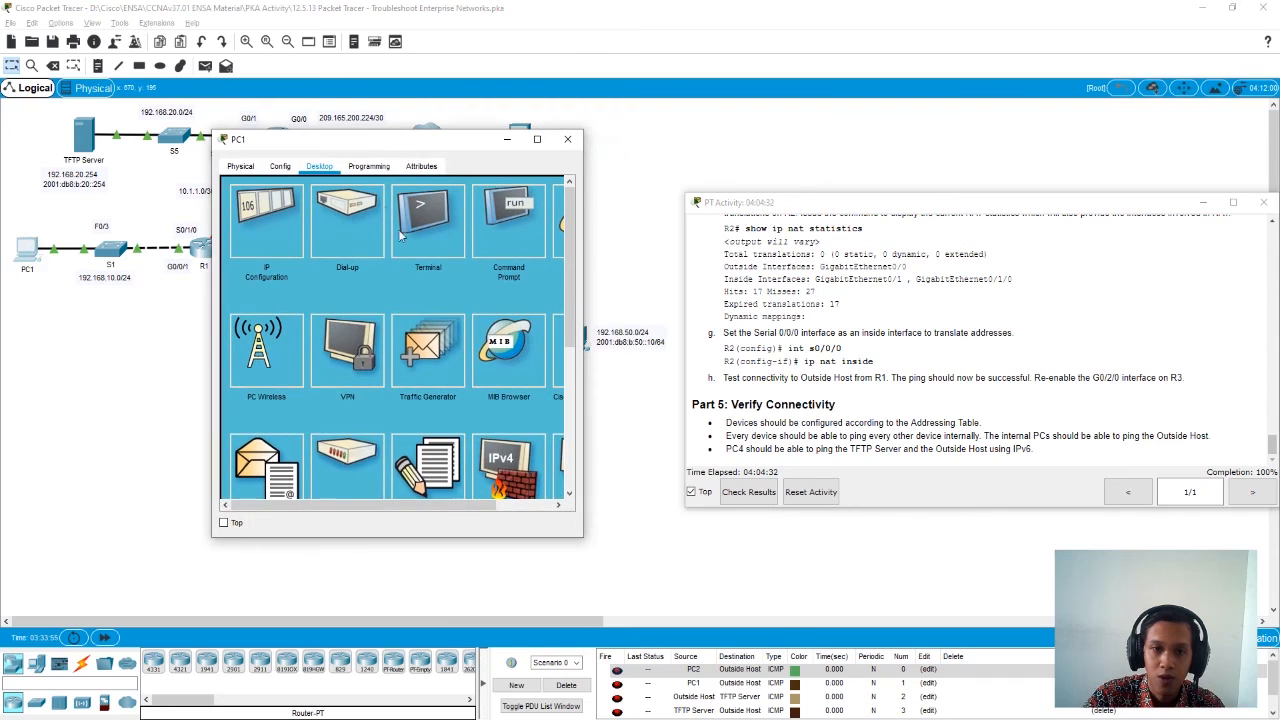
{"action": "left_click", "coordinate": [508, 220]}
{"action": "scroll", "coordinate": [378, 490], "scroll_direction": "down", "scroll_amount": 9}
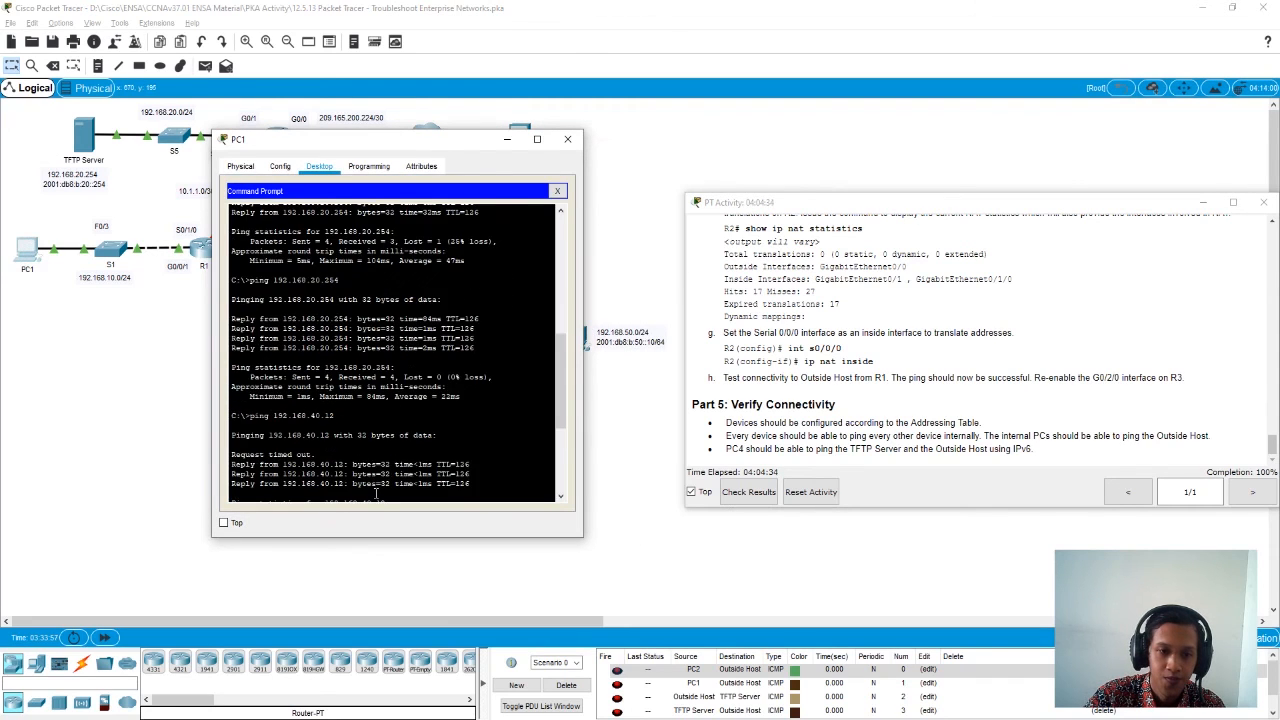
{"action": "type", "text": "ping"}
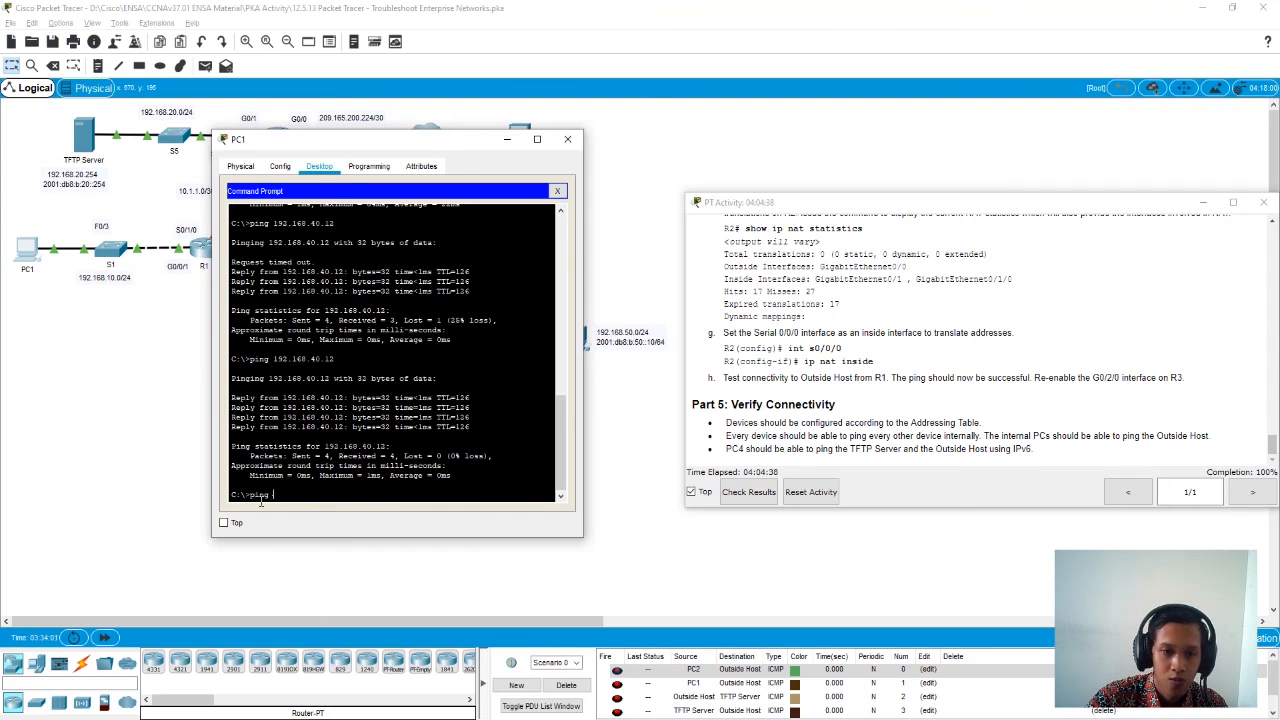
{"action": "type", "text": " 64.100.100.10"}
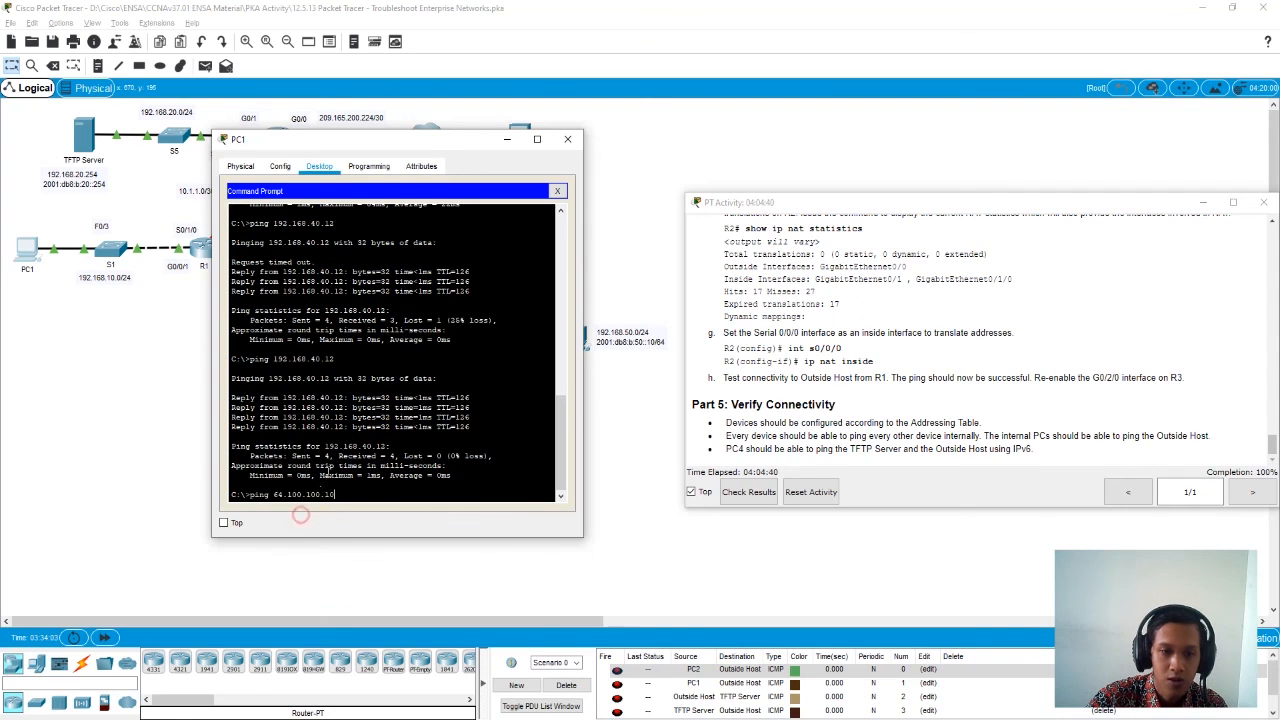
{"action": "key", "text": "Return"}
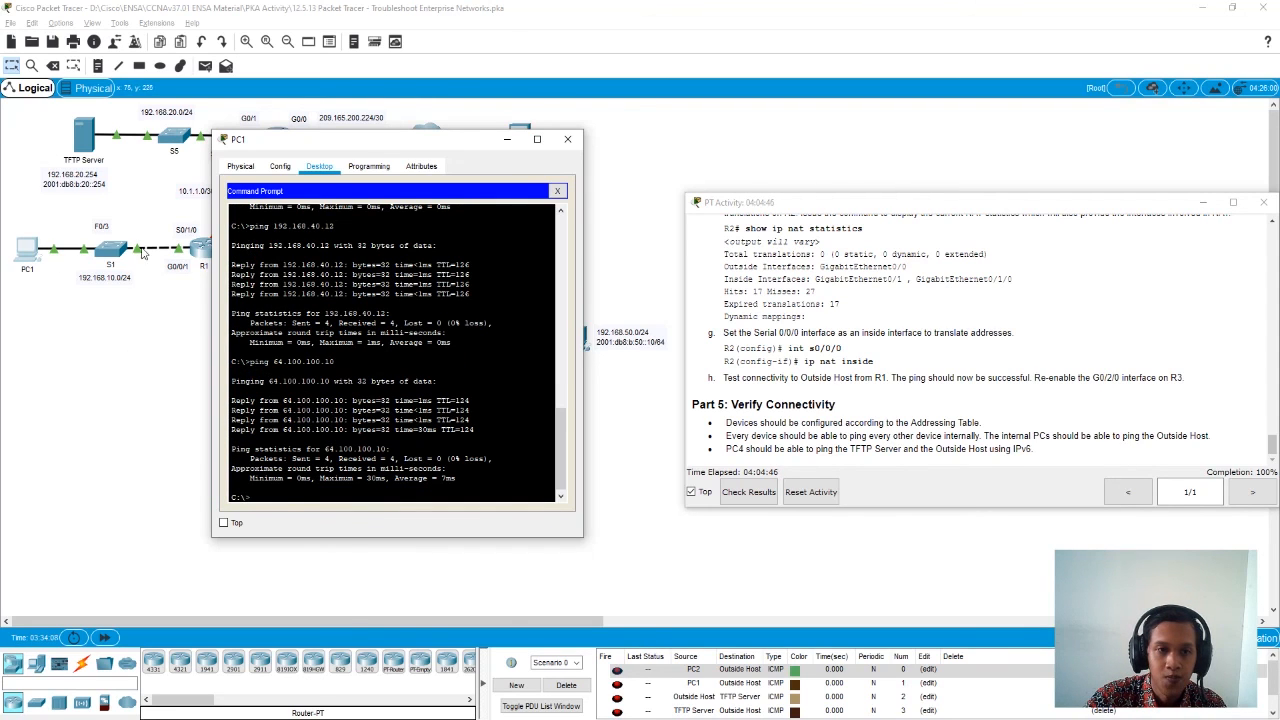
- Close PC1's window and copy the TFTP Server's IPv6 address from its IP configuration
{"action": "left_click_drag", "start_coordinate": [388, 147], "coordinate": [415, 260]}
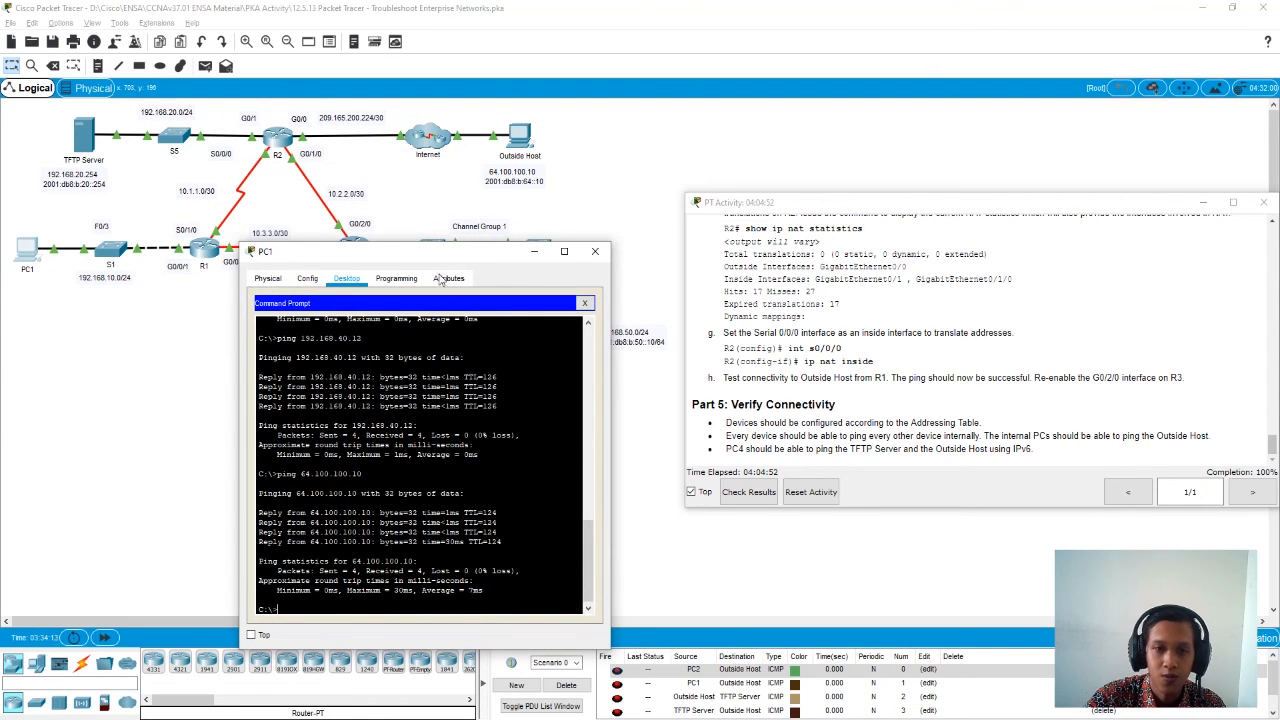
{"action": "left_click", "coordinate": [593, 252]}
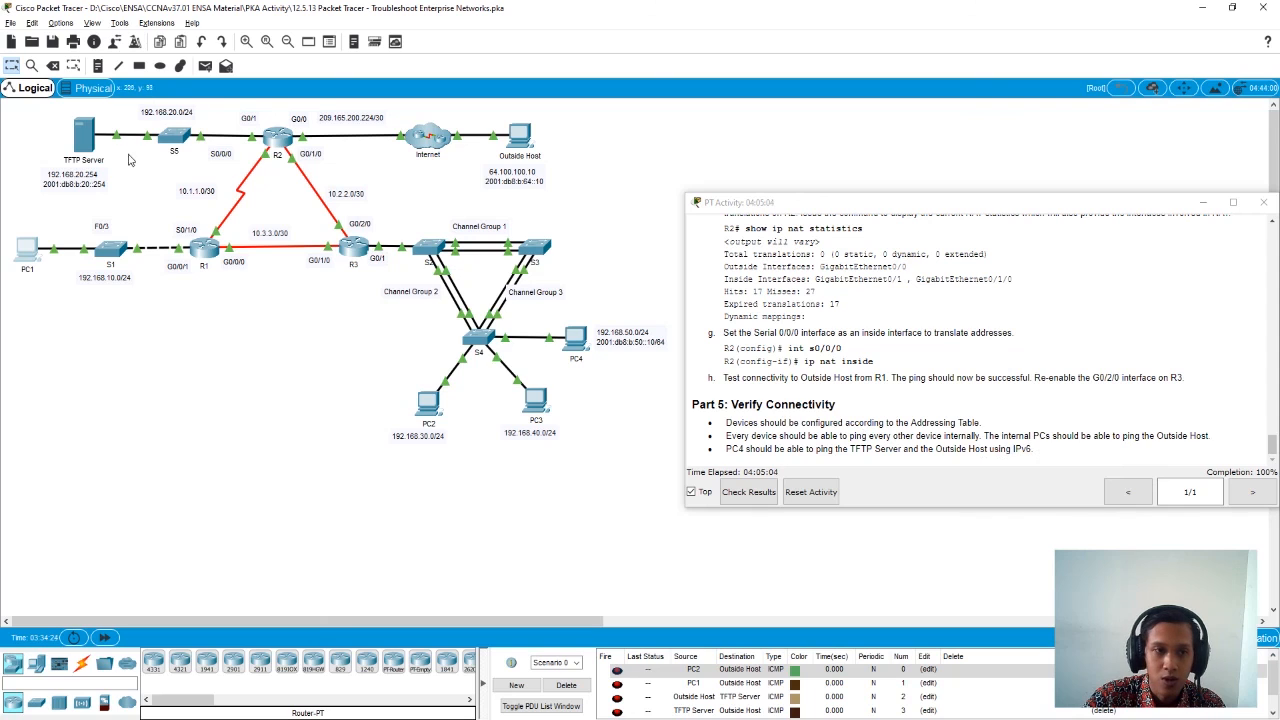
{"action": "left_click", "coordinate": [85, 138]}
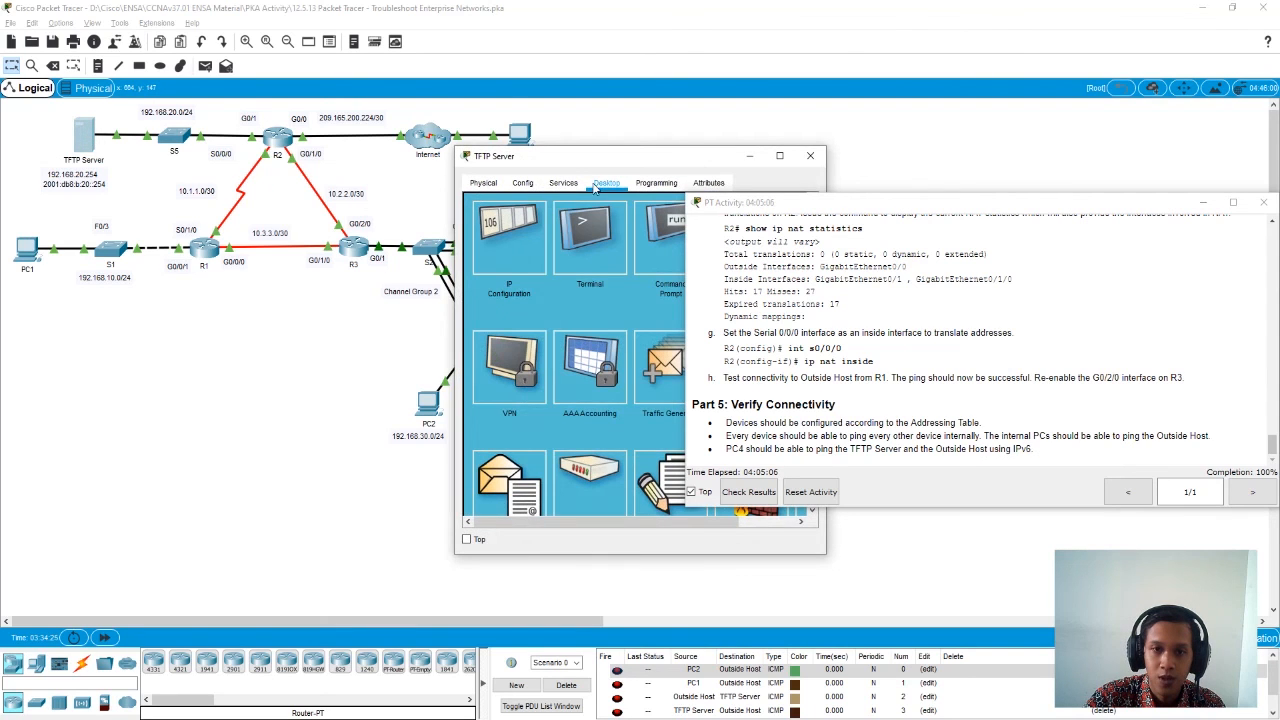
{"action": "left_click", "coordinate": [508, 240]}
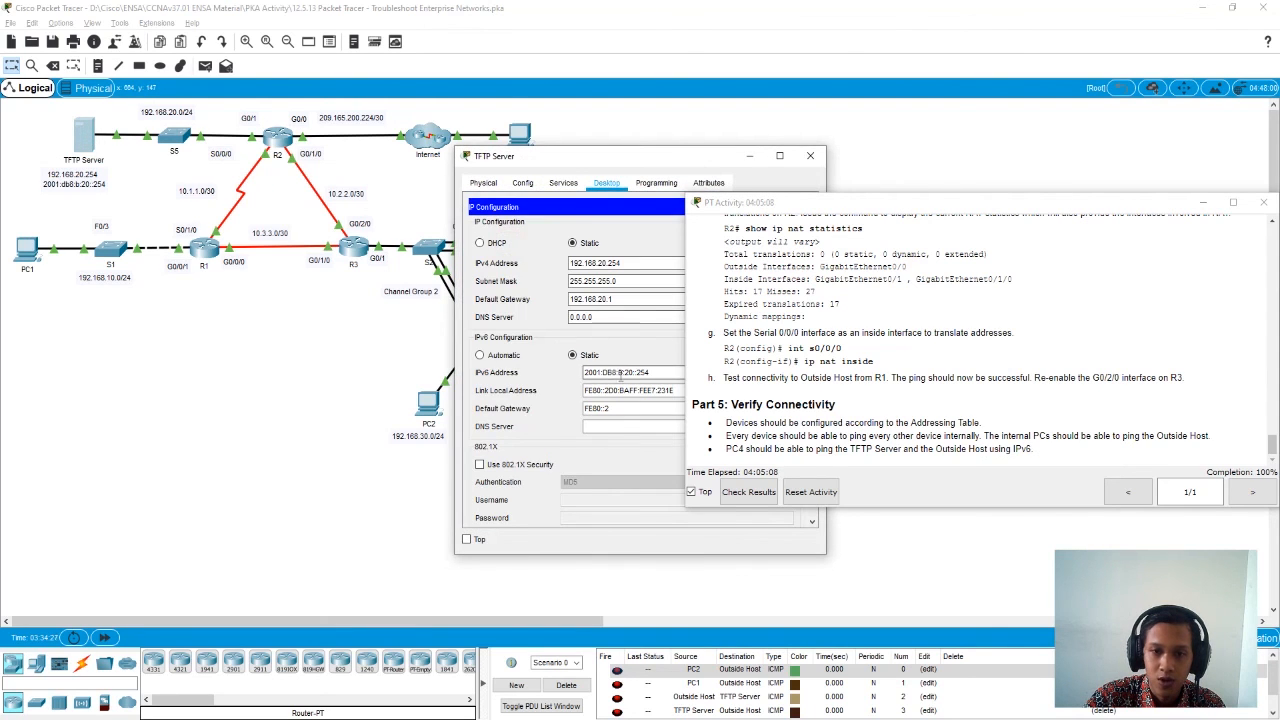
{"action": "left_click_drag", "start_coordinate": [634, 155], "coordinate": [435, 147]}
{"action": "left_click_drag", "start_coordinate": [484, 364], "coordinate": [380, 365]}
{"action": "key", "text": "ctrl+c"}
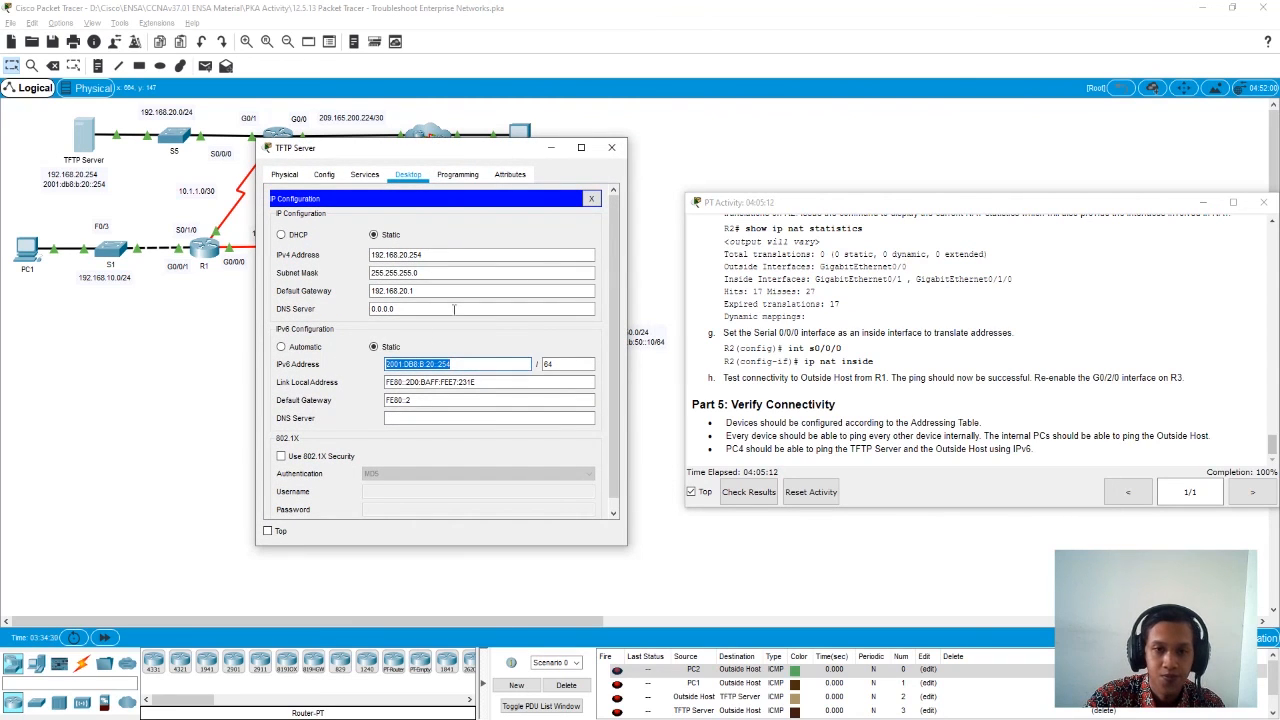
{"action": "left_click", "coordinate": [611, 147]}
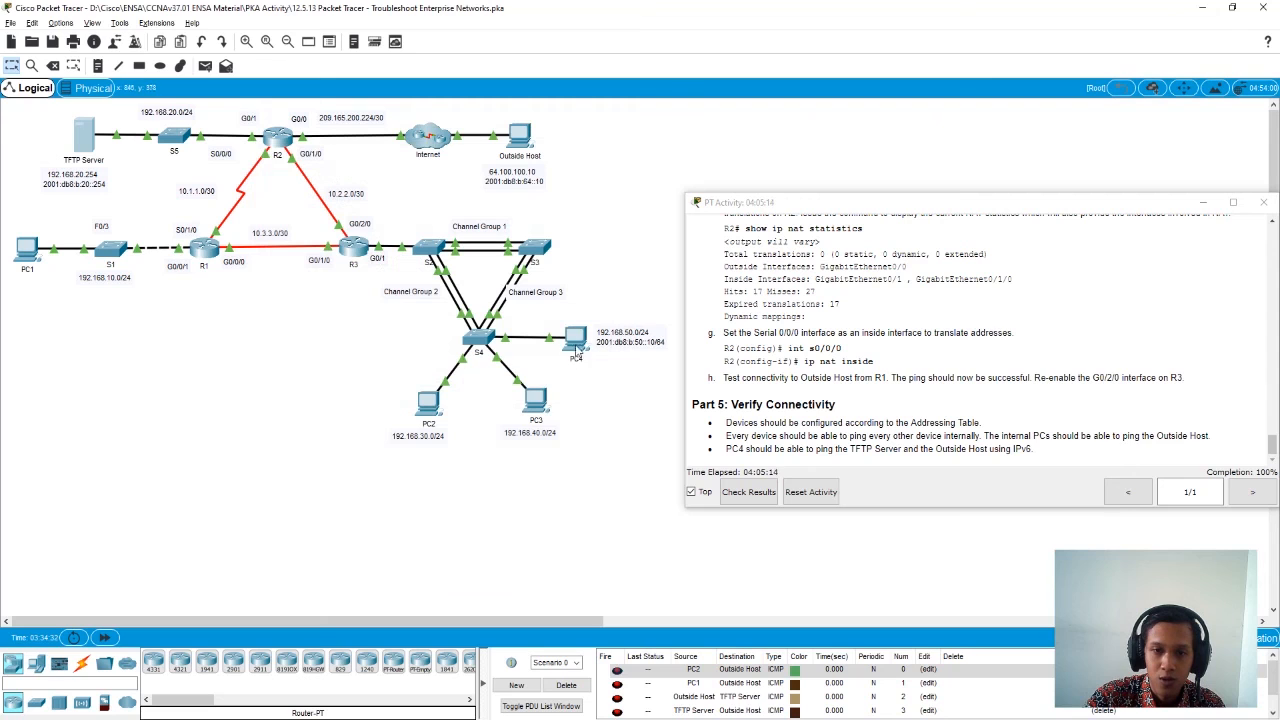
- Ping the TFTP Server at 2001:DB8:B:20::254 from PC4's command prompt
{"action": "left_click", "coordinate": [577, 348]}
{"action": "left_click_drag", "start_coordinate": [612, 158], "coordinate": [256, 137]}
{"action": "left_click", "coordinate": [454, 212]}
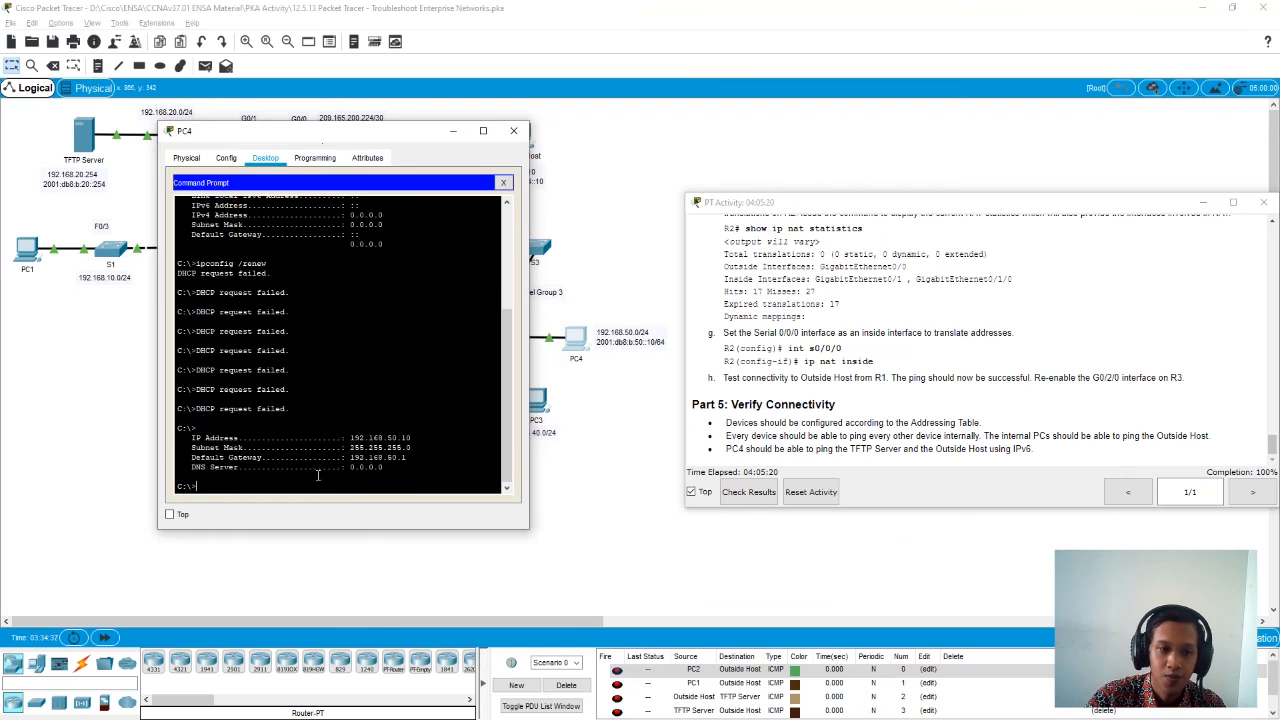
{"action": "type", "text": "ping"}
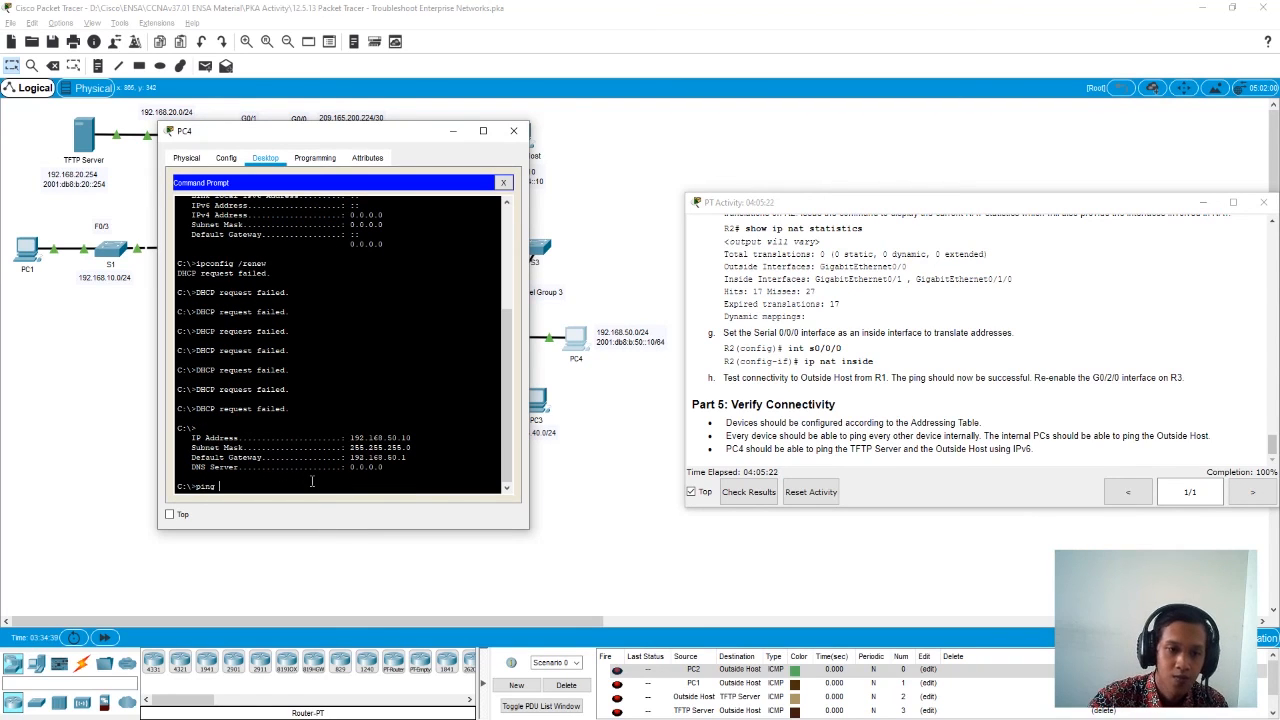
{"action": "right_click", "coordinate": [312, 481]}
{"action": "left_click", "coordinate": [340, 500]}
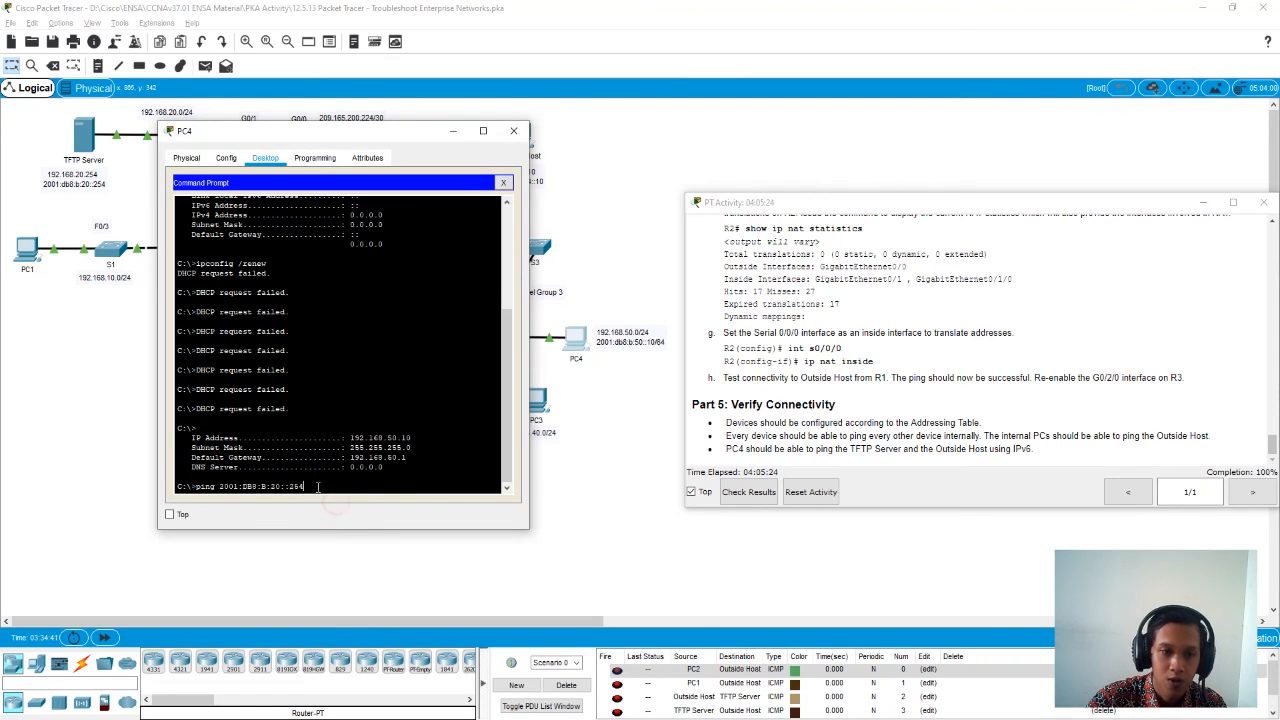
{"action": "key", "text": "Return"}
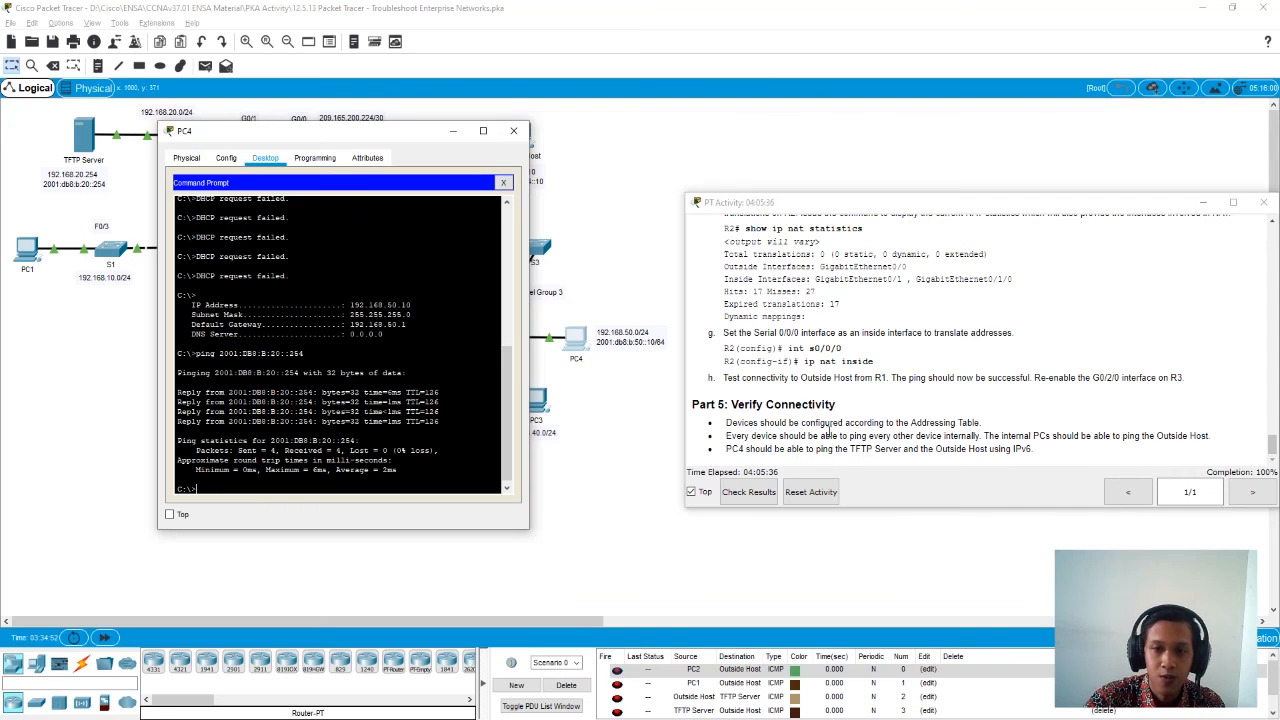
- Copy Outside Host's IPv6 address from its IP configuration and close its window
{"action": "left_click_drag", "start_coordinate": [329, 137], "coordinate": [268, 137]}
{"action": "left_click", "coordinate": [519, 138]}
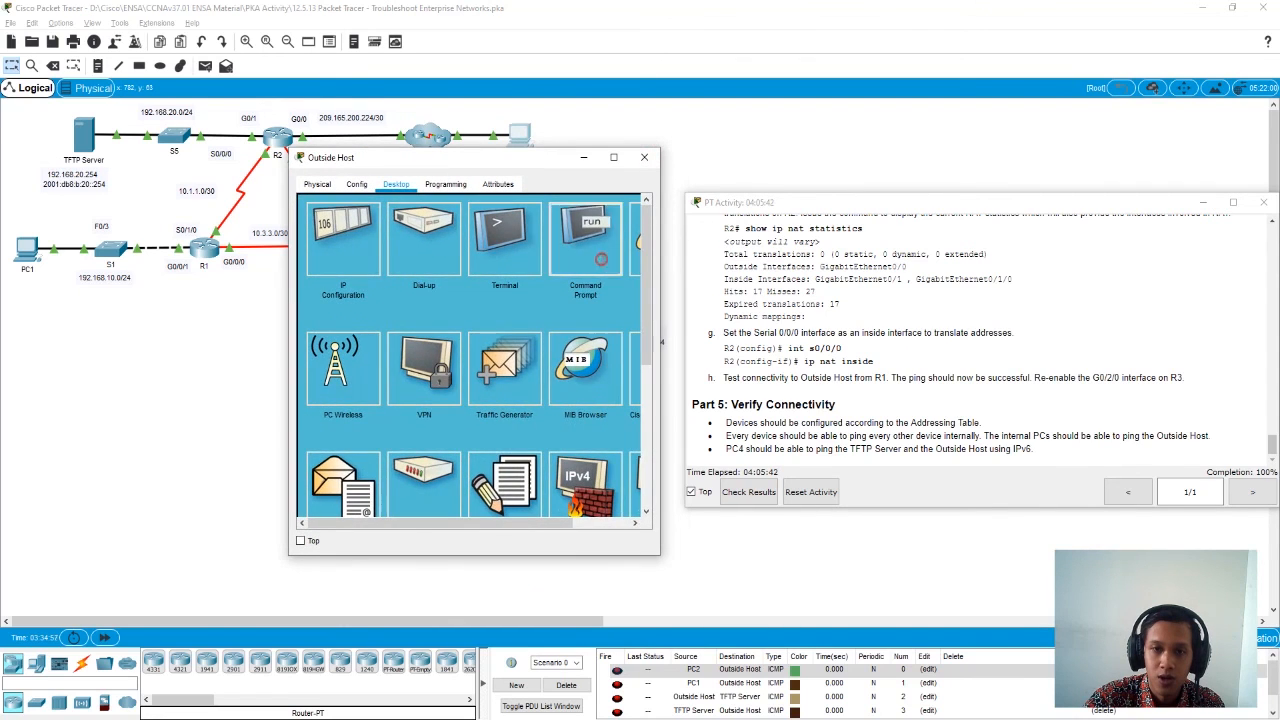
{"action": "left_click", "coordinate": [604, 262]}
{"action": "left_click", "coordinate": [634, 208]}
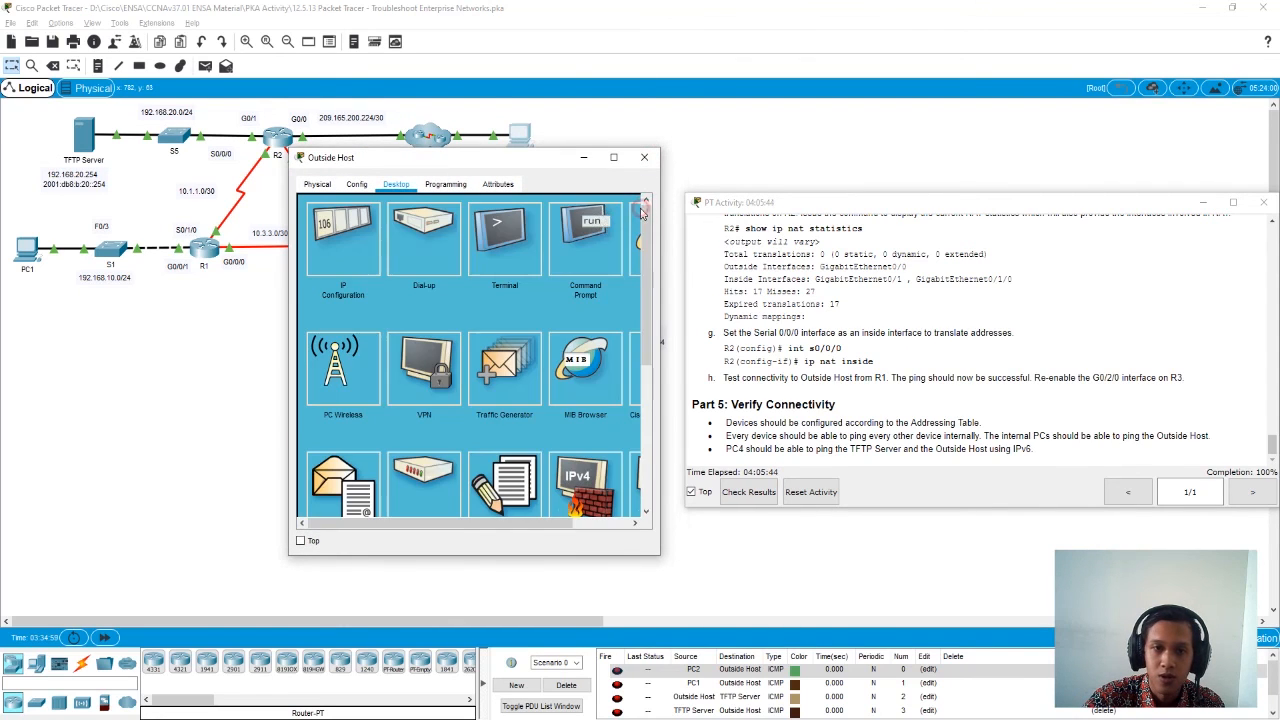
{"action": "left_click", "coordinate": [352, 247]}
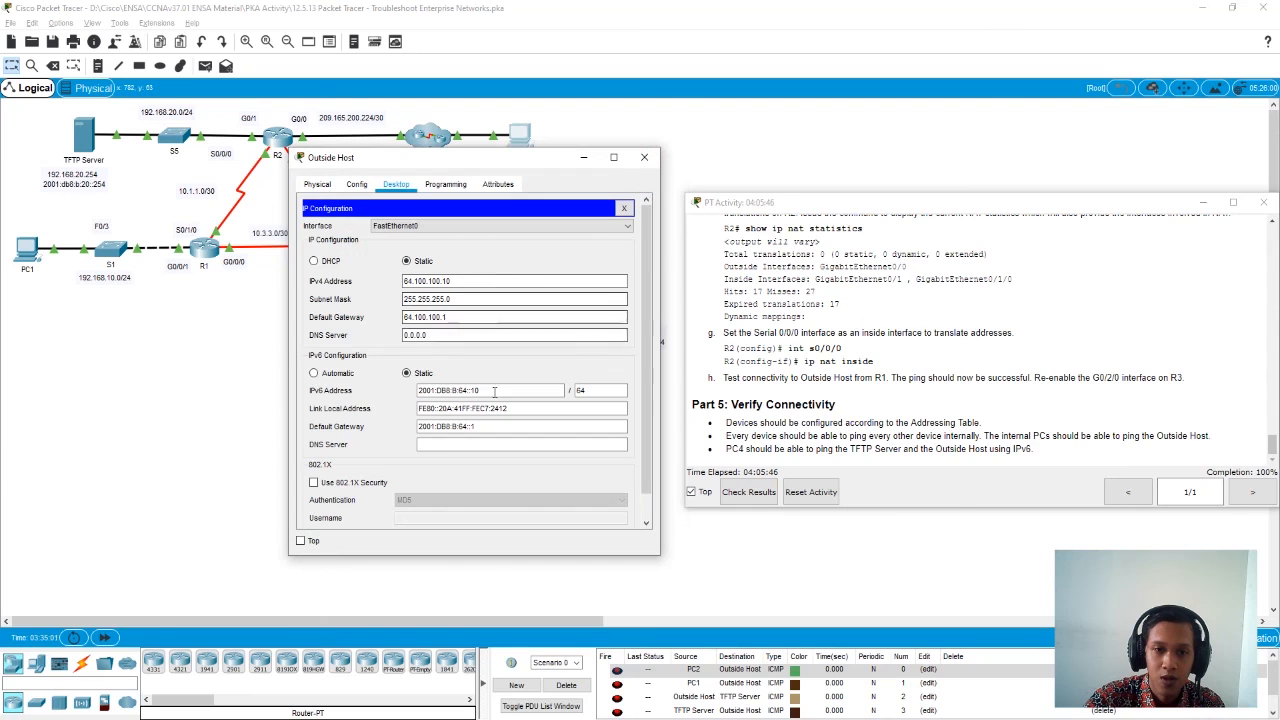
{"action": "left_click_drag", "start_coordinate": [493, 389], "coordinate": [391, 392]}
{"action": "key", "text": "ctrl+c"}
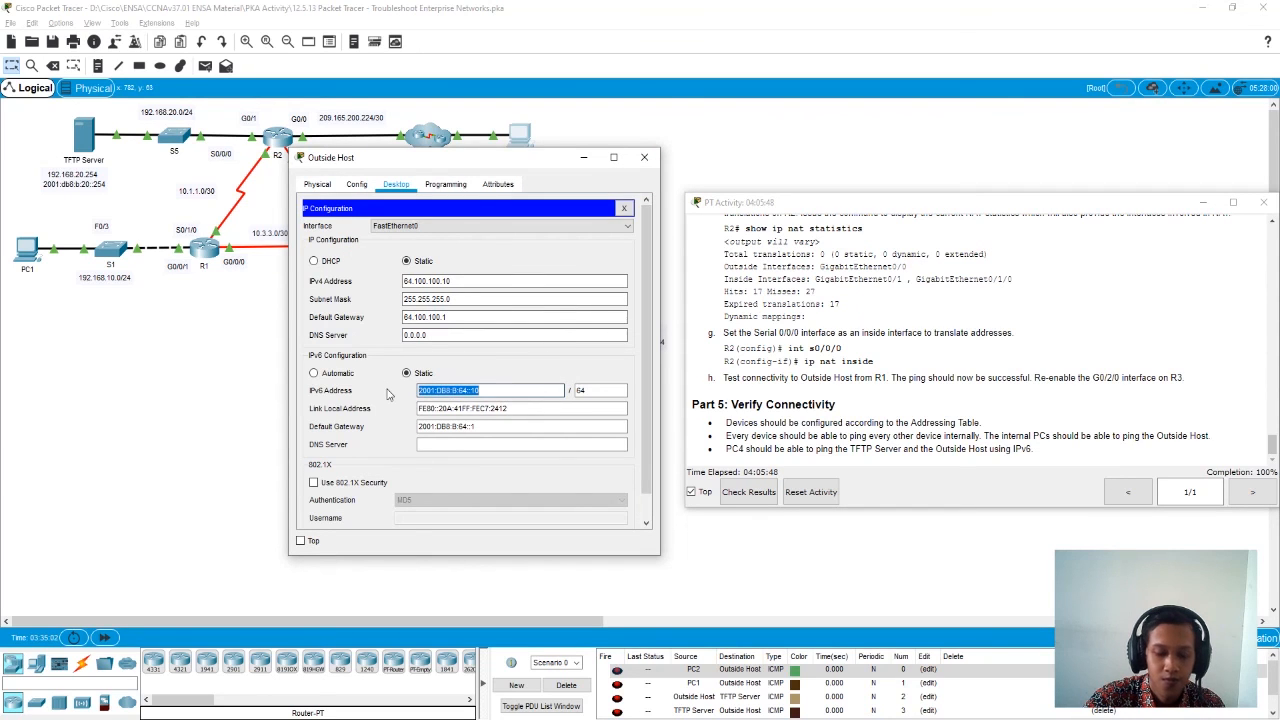
{"action": "left_click", "coordinate": [644, 157]}
- Ping Outside Host at 2001:DB8:B:64::10 from PC4's command prompt and close PC4's window
{"action": "left_click", "coordinate": [578, 338]}
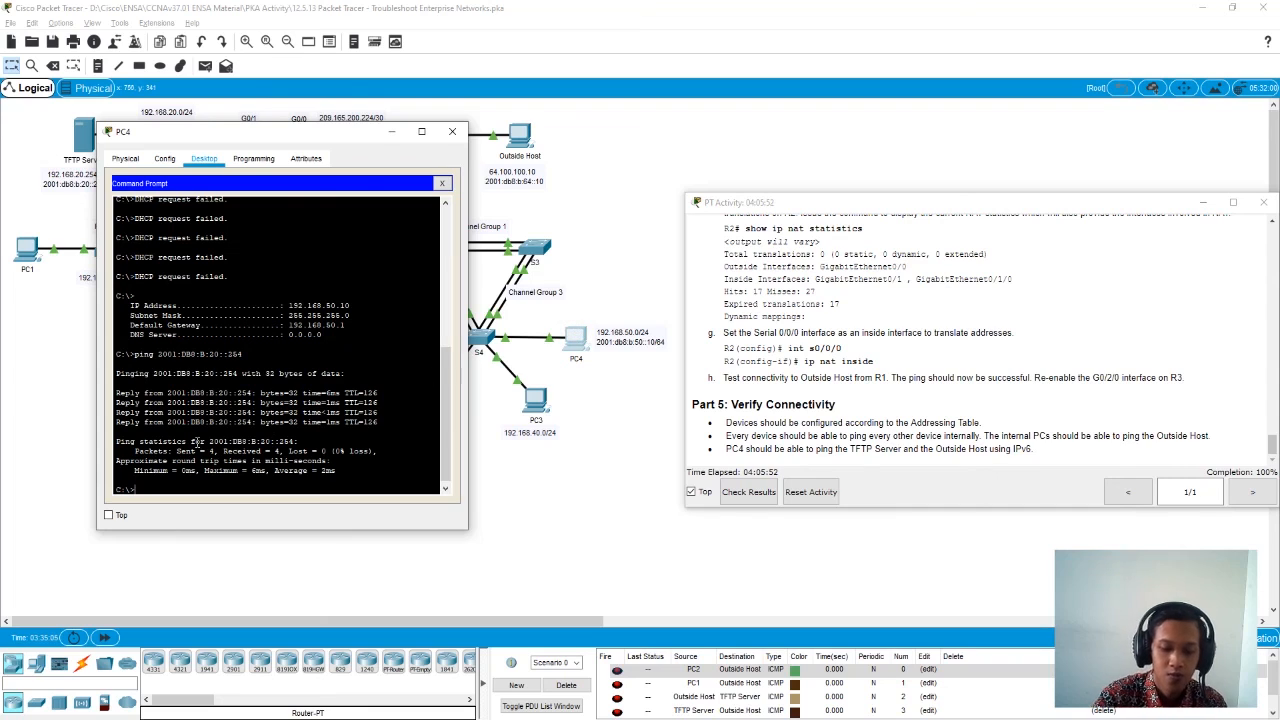
{"action": "right_click", "coordinate": [167, 503]}
{"action": "left_click", "coordinate": [193, 517]}
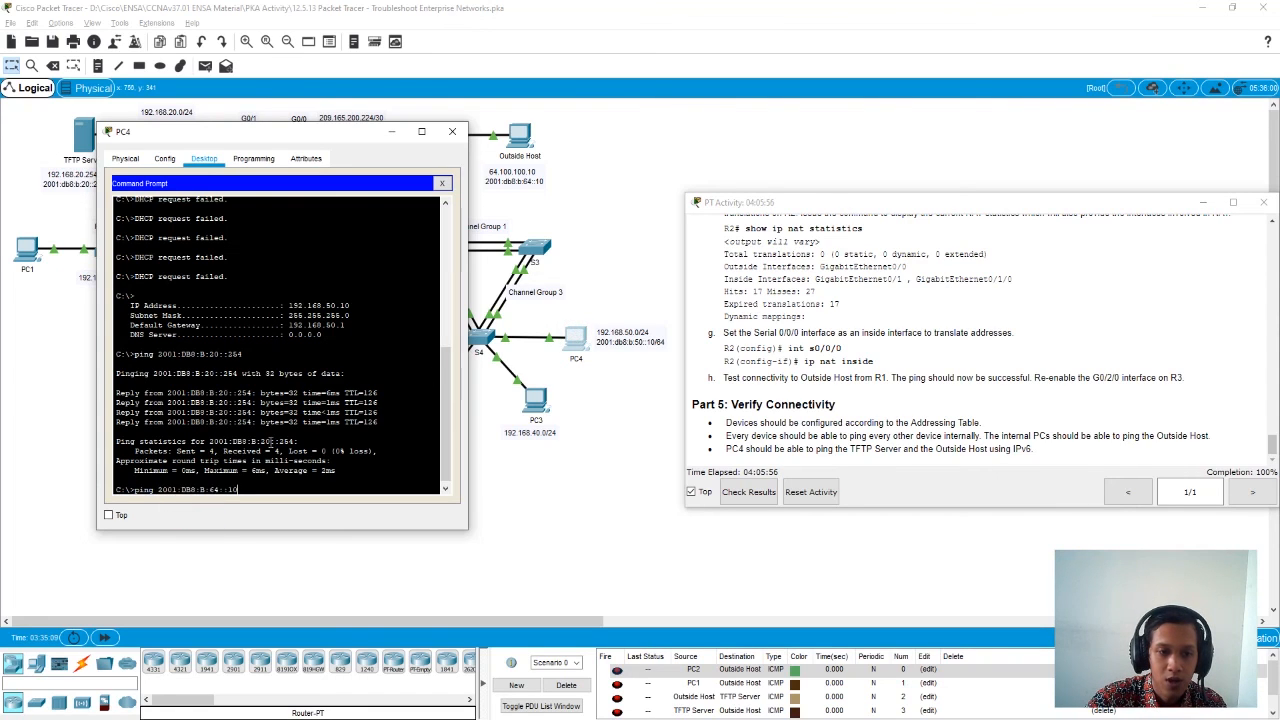
{"action": "left_click_drag", "start_coordinate": [289, 131], "coordinate": [308, 115]}
{"action": "key", "text": "Return"}
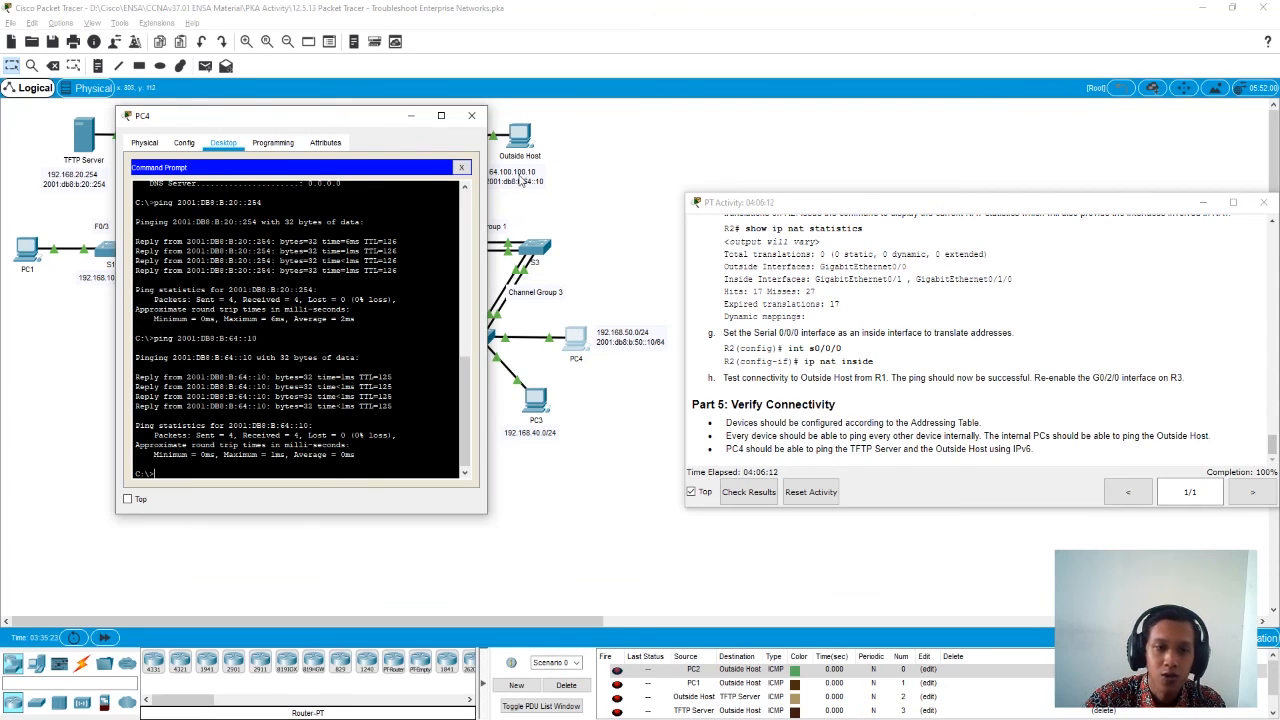
{"action": "left_click", "coordinate": [471, 115]}
- Check the activity results, review the full list of assessment items, and return to the topology
{"action": "left_click_drag", "start_coordinate": [897, 213], "coordinate": [670, 183]}
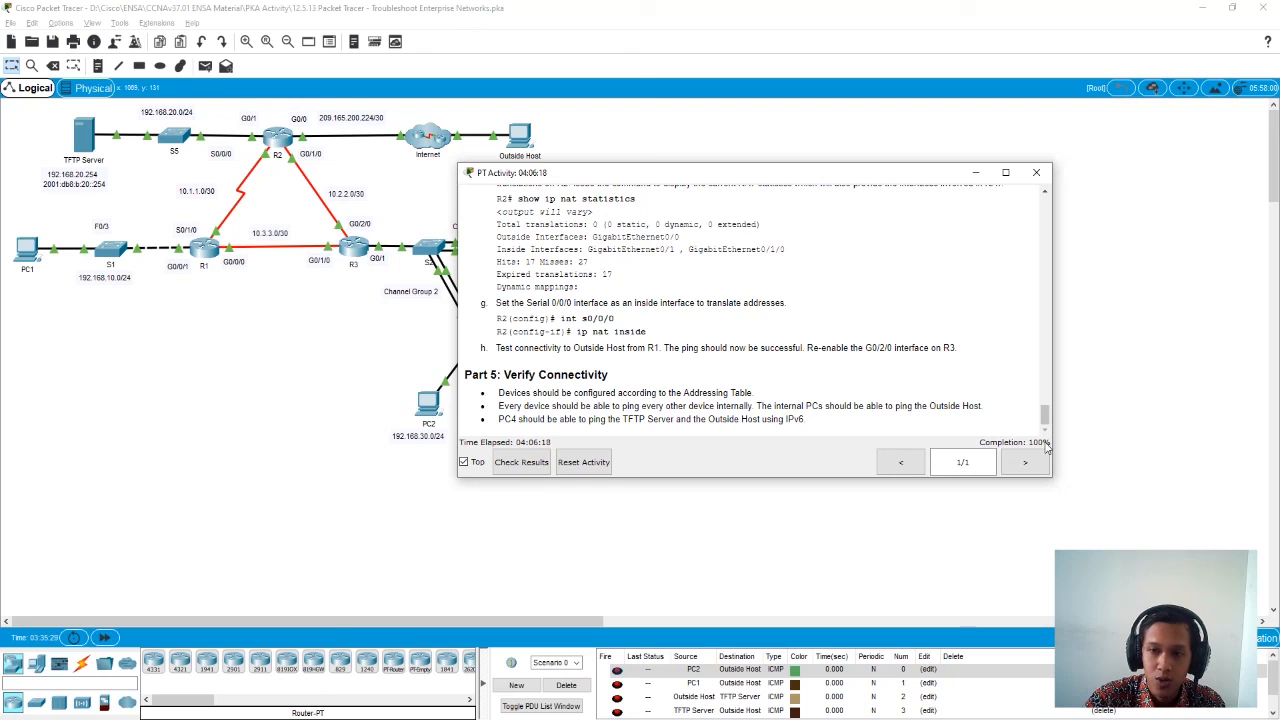
{"action": "left_click", "coordinate": [514, 463]}
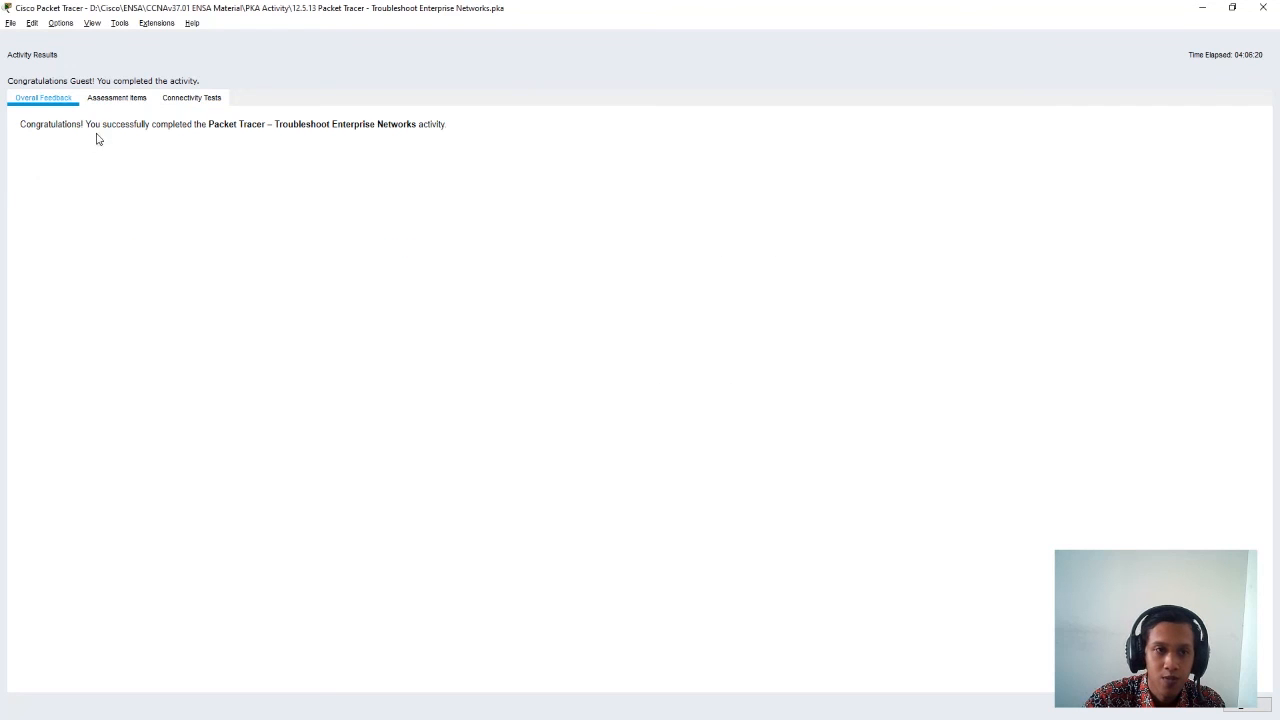
{"action": "left_click", "coordinate": [110, 100]}
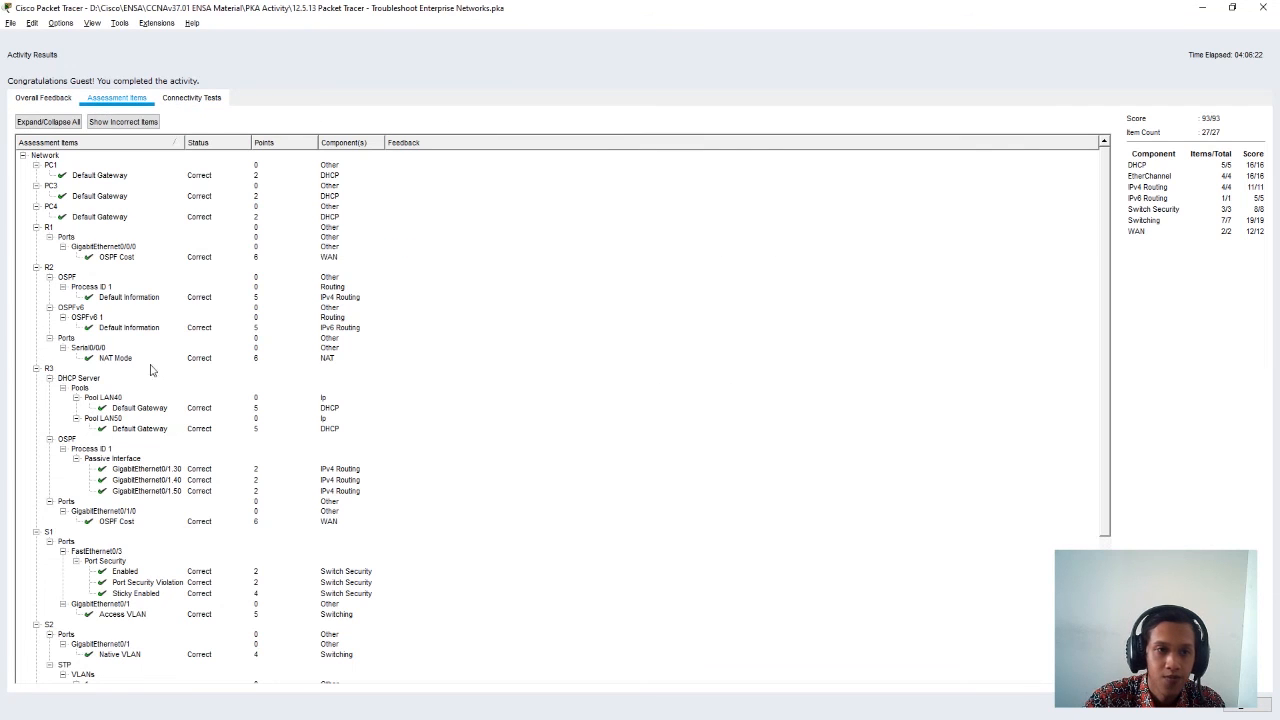
{"action": "scroll", "coordinate": [125, 400], "scroll_direction": "down", "scroll_amount": 6}
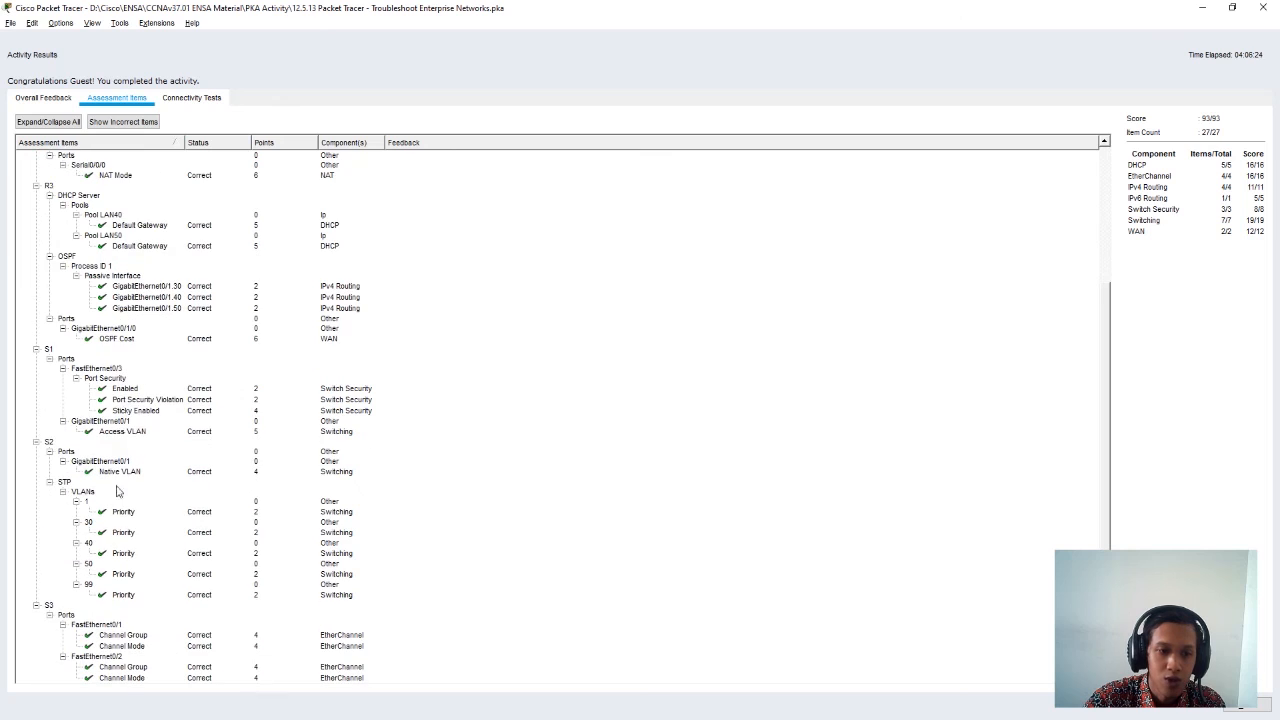
{"action": "scroll", "coordinate": [115, 537], "scroll_direction": "up", "scroll_amount": 6}
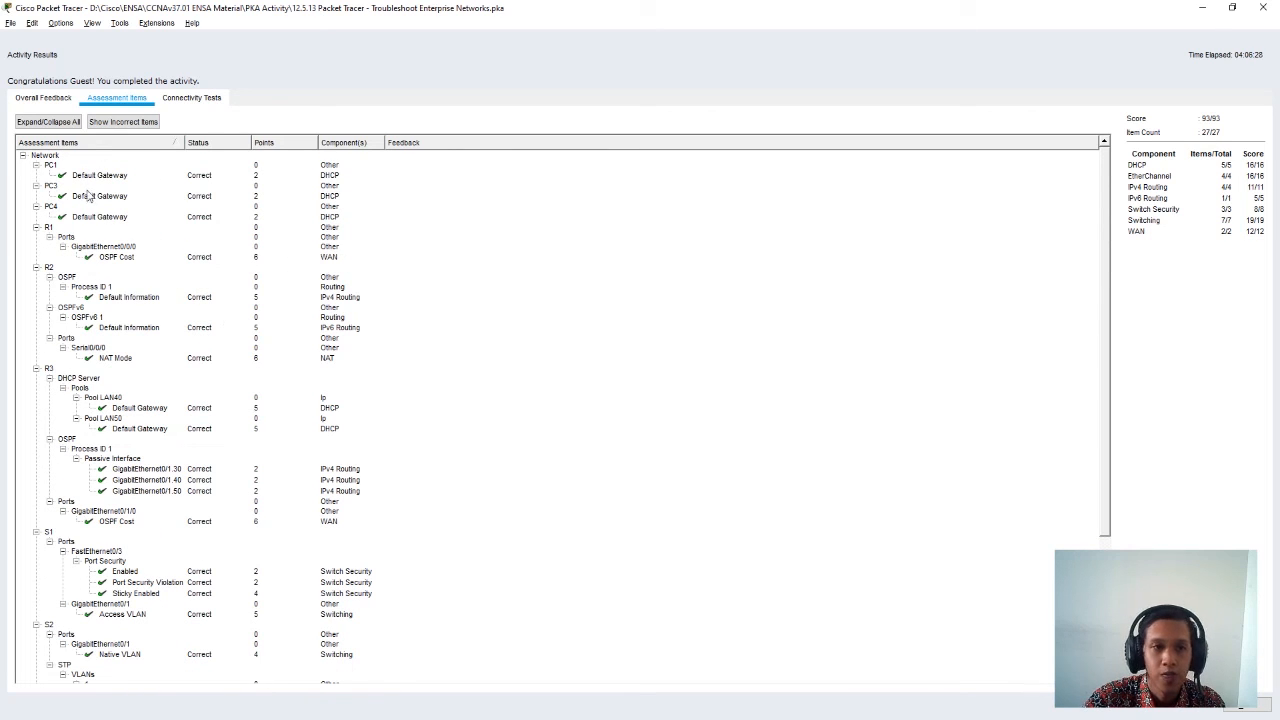
{"action": "left_click", "coordinate": [1258, 703]}
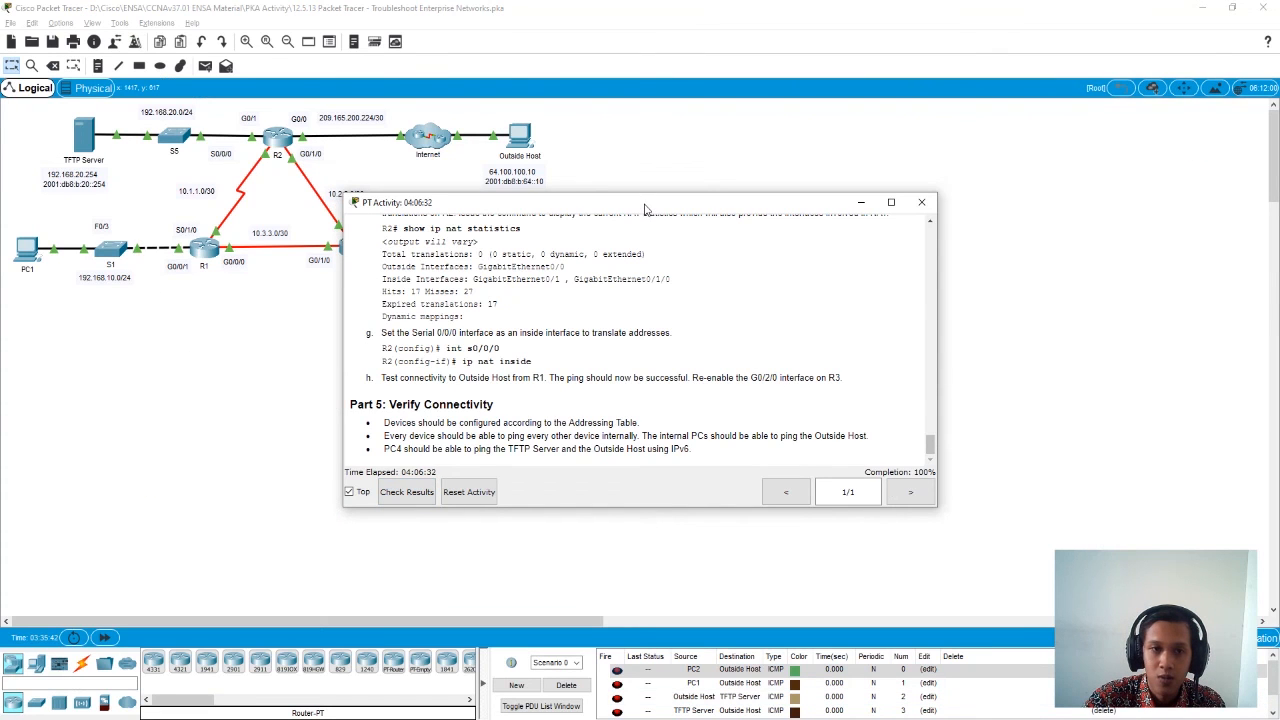
- Go back to the objectives and scenario at the beginning of the activity instructions
{"action": "left_click_drag", "start_coordinate": [645, 207], "coordinate": [887, 220]}
{"action": "scroll", "coordinate": [843, 368], "scroll_direction": "up", "scroll_amount": 5}
{"action": "scroll", "coordinate": [843, 368], "scroll_direction": "up", "scroll_amount": 20}
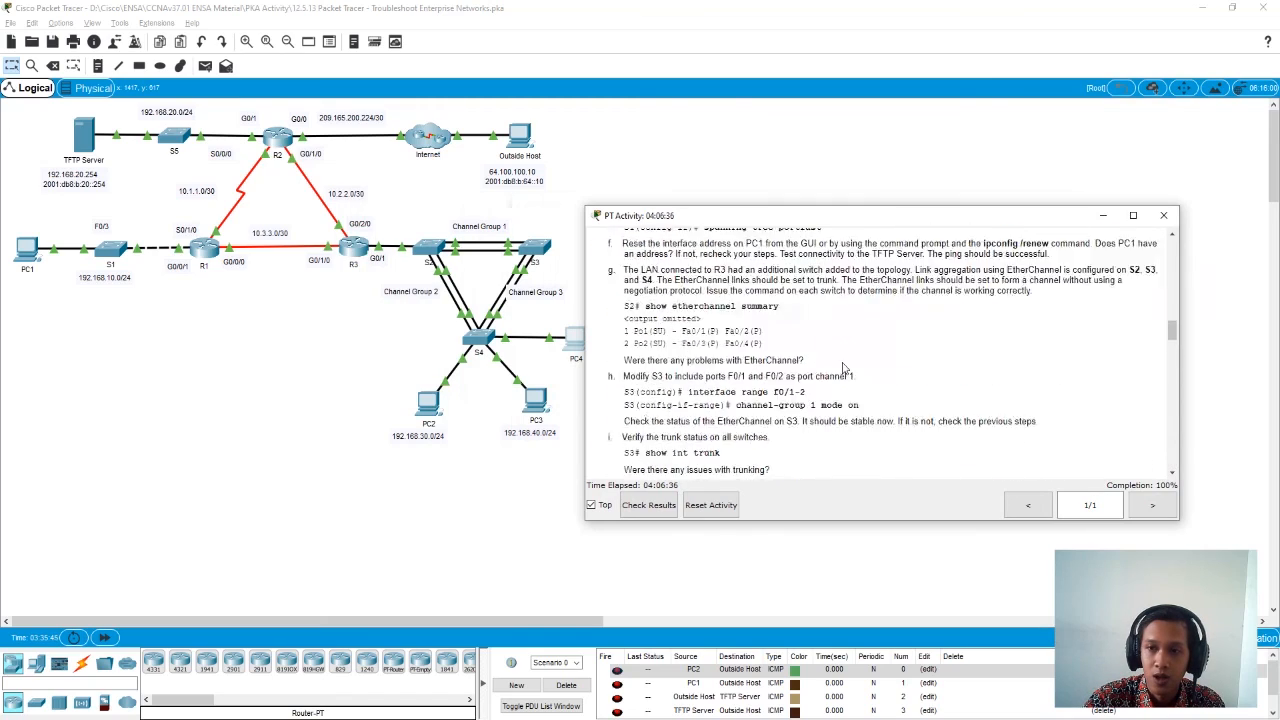
{"action": "scroll", "coordinate": [843, 368], "scroll_direction": "up", "scroll_amount": 10}
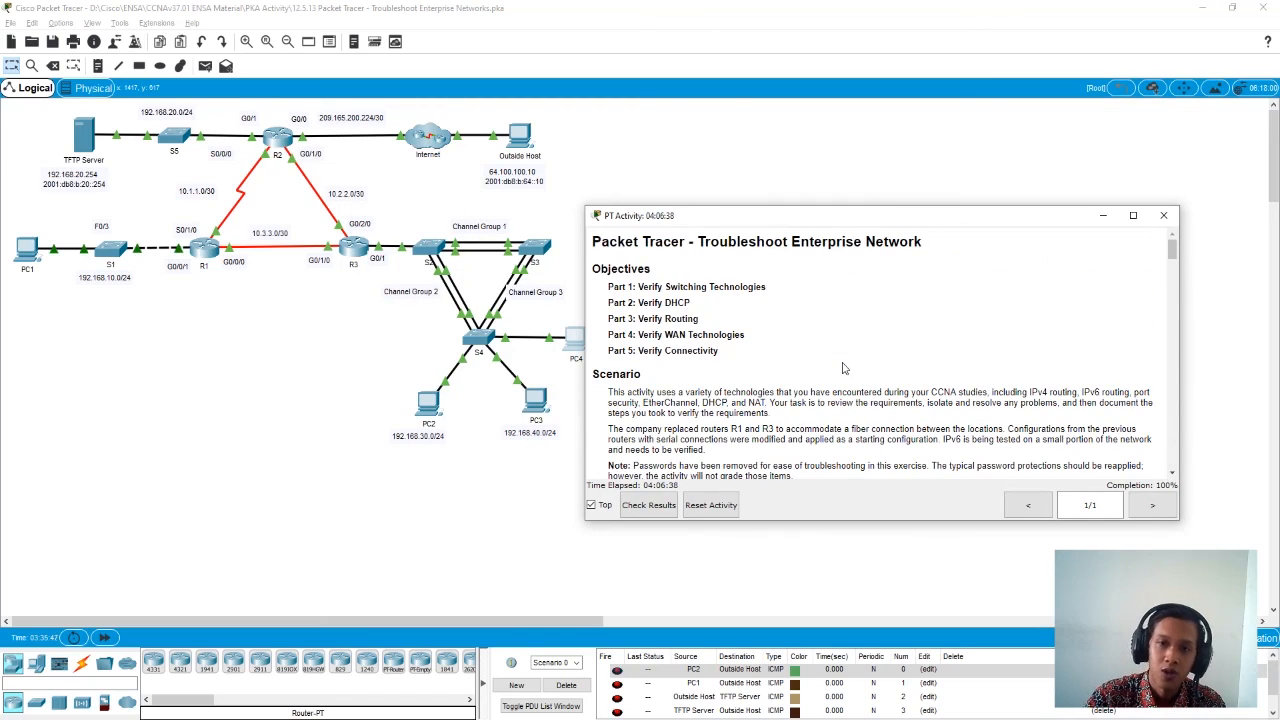